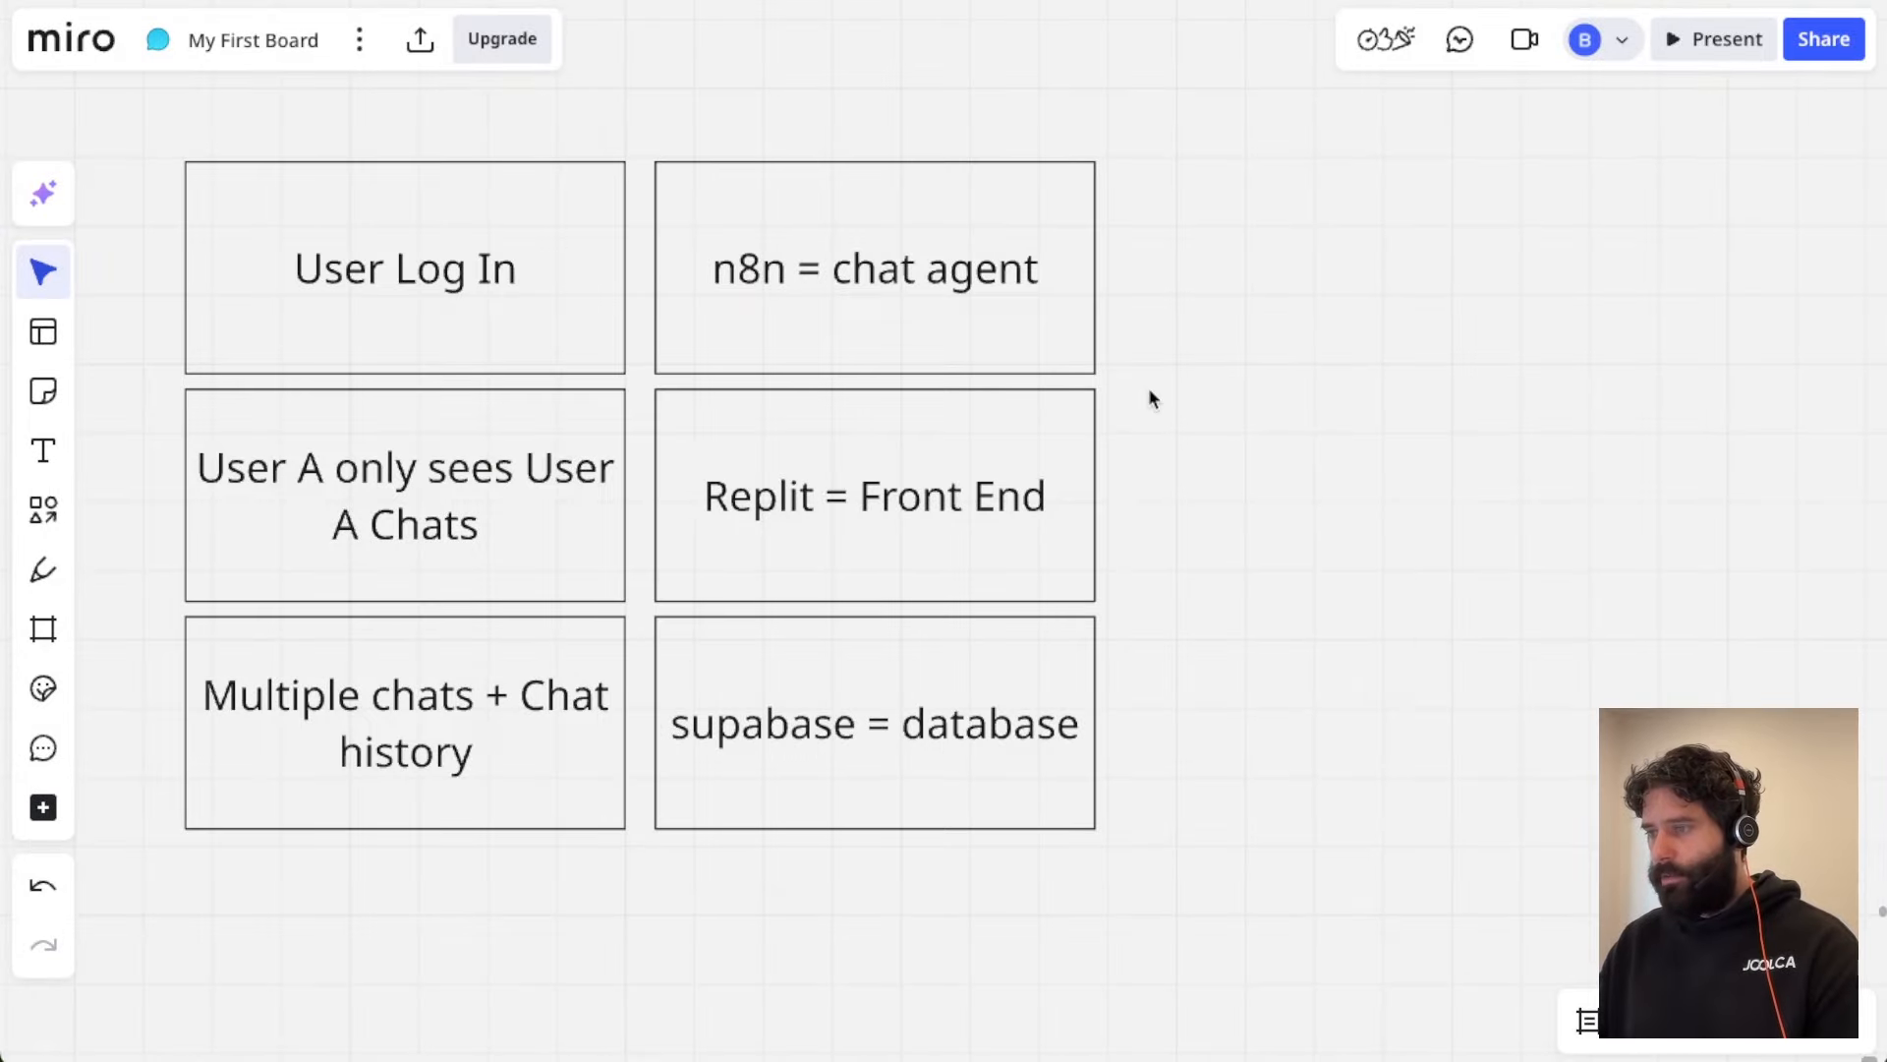
Step: Duplicate the "Replit = Front End" box, place the copy apart beyond the second column, and widen it to span all three rows in height
scroll(1260, 467, down, 3)
scroll(1260, 467, right, 3)
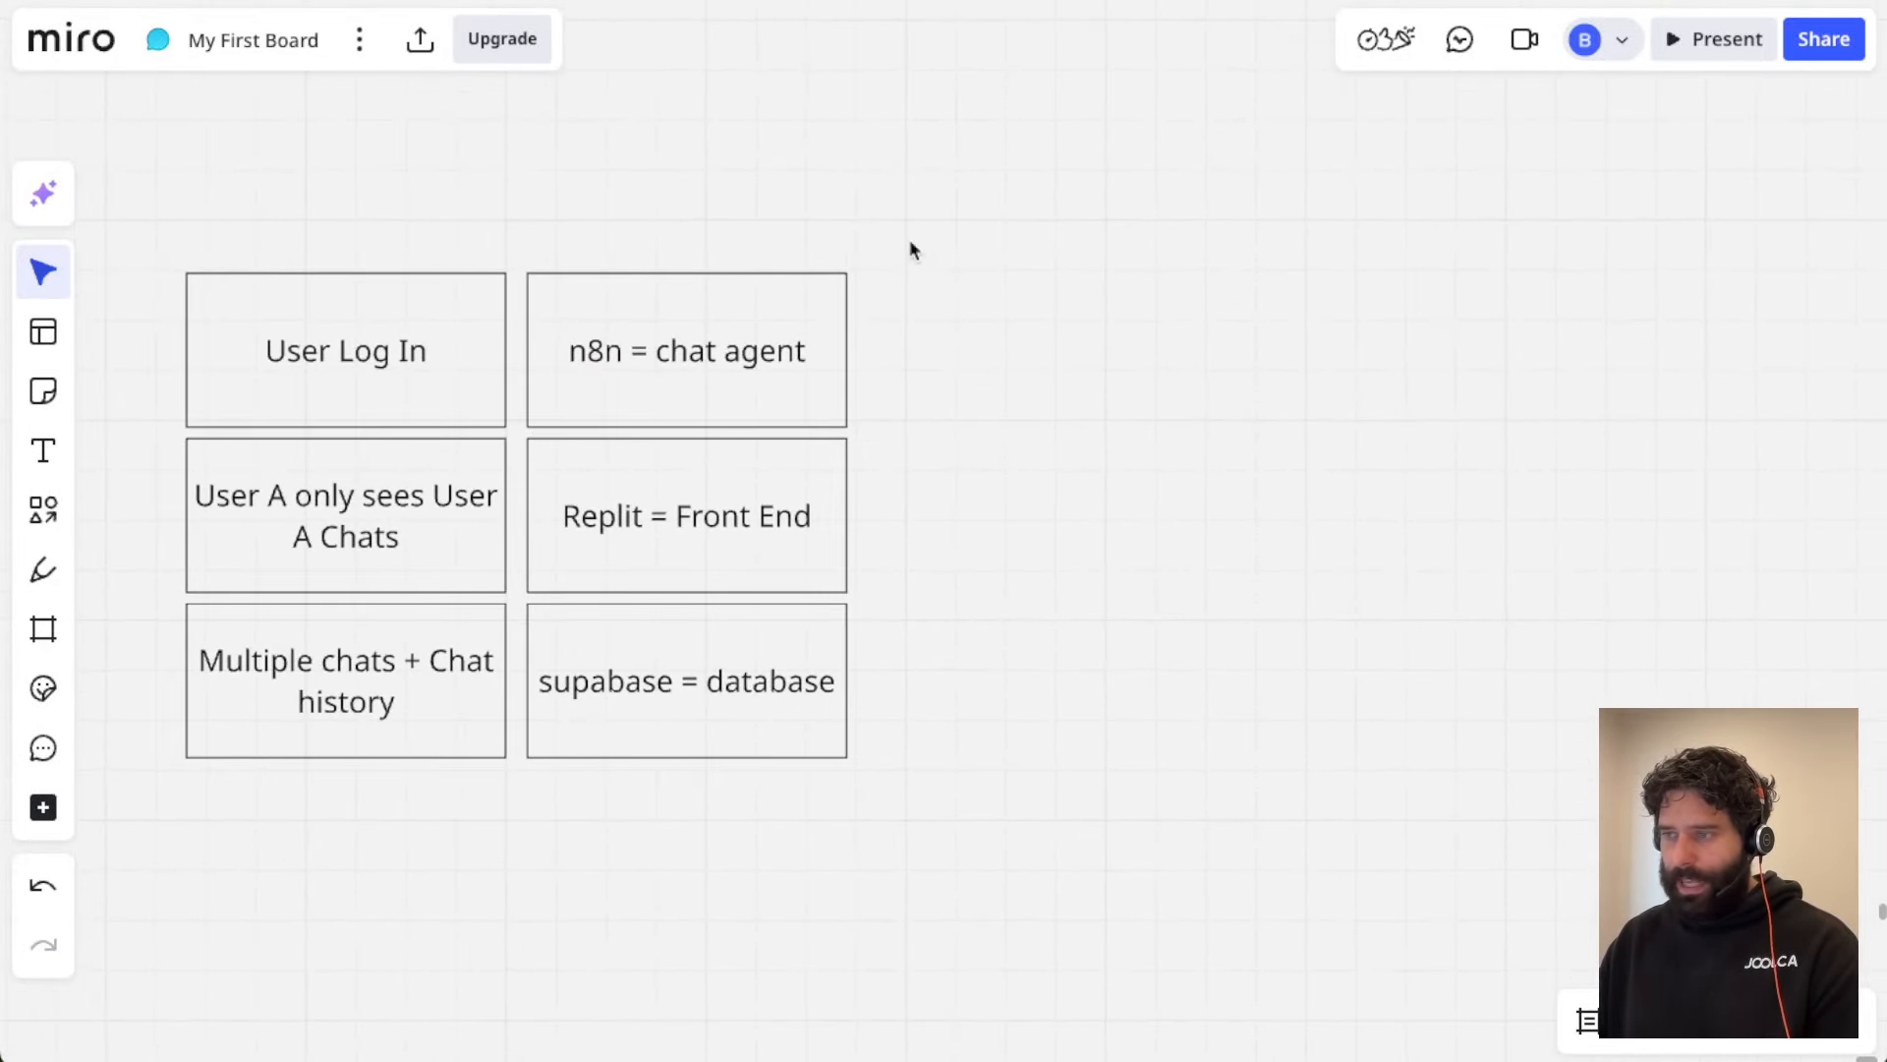
click(742, 492)
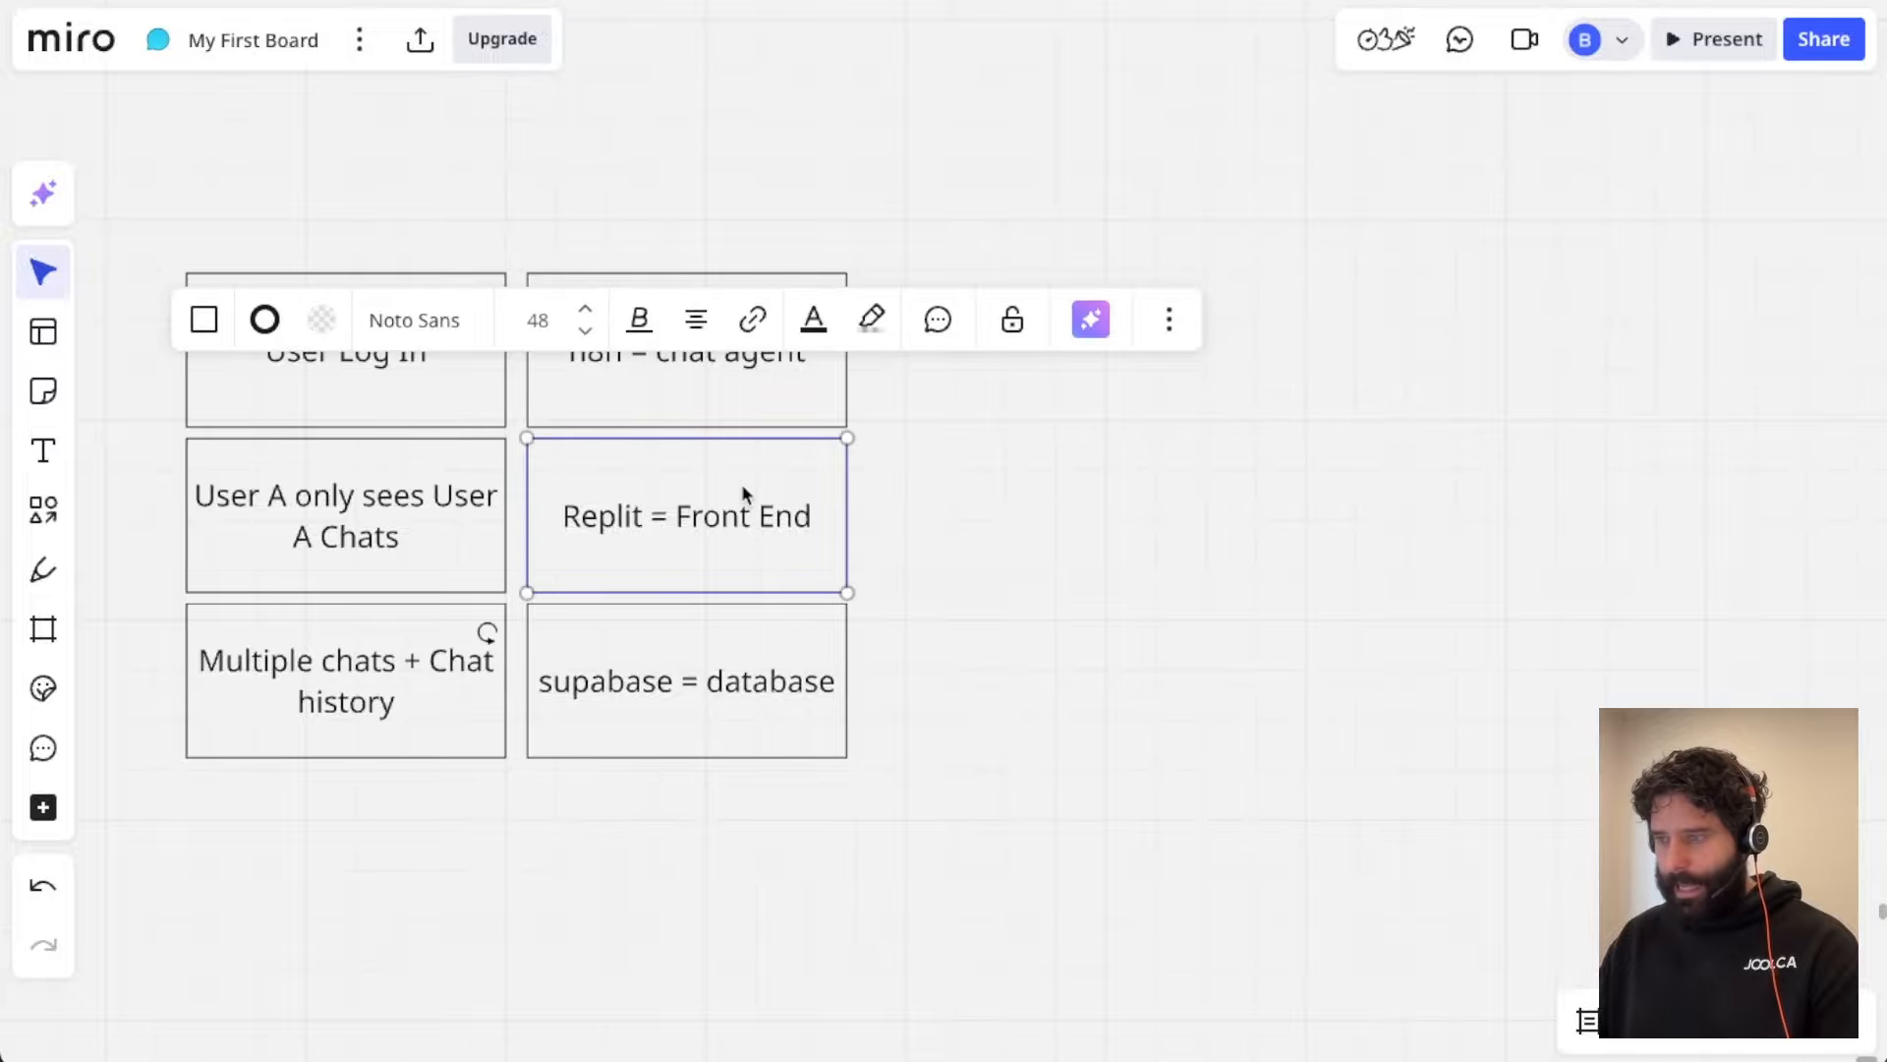
key(ctrl+c)
key(ctrl+v)
drag(1124, 501, 1465, 354)
drag(1466, 425, 1465, 763)
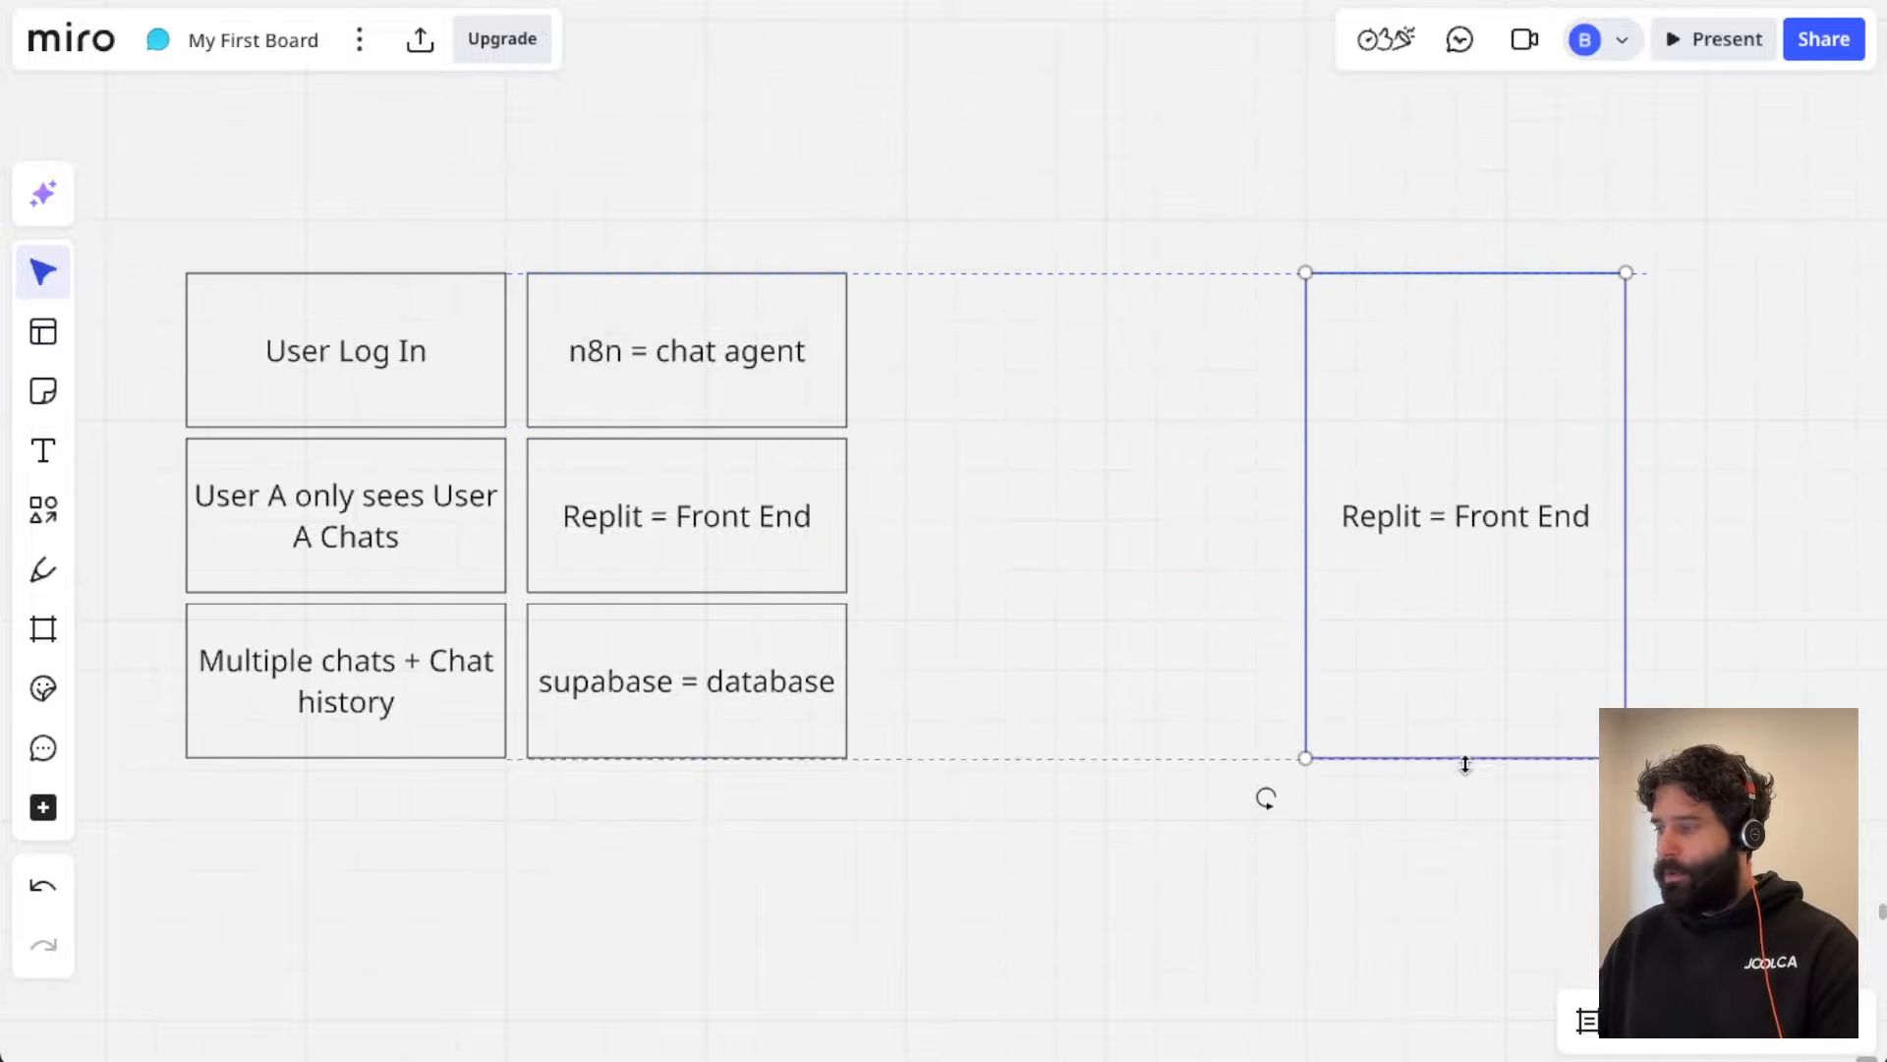
drag(1310, 602, 1184, 605)
scroll(1376, 599, right, 2)
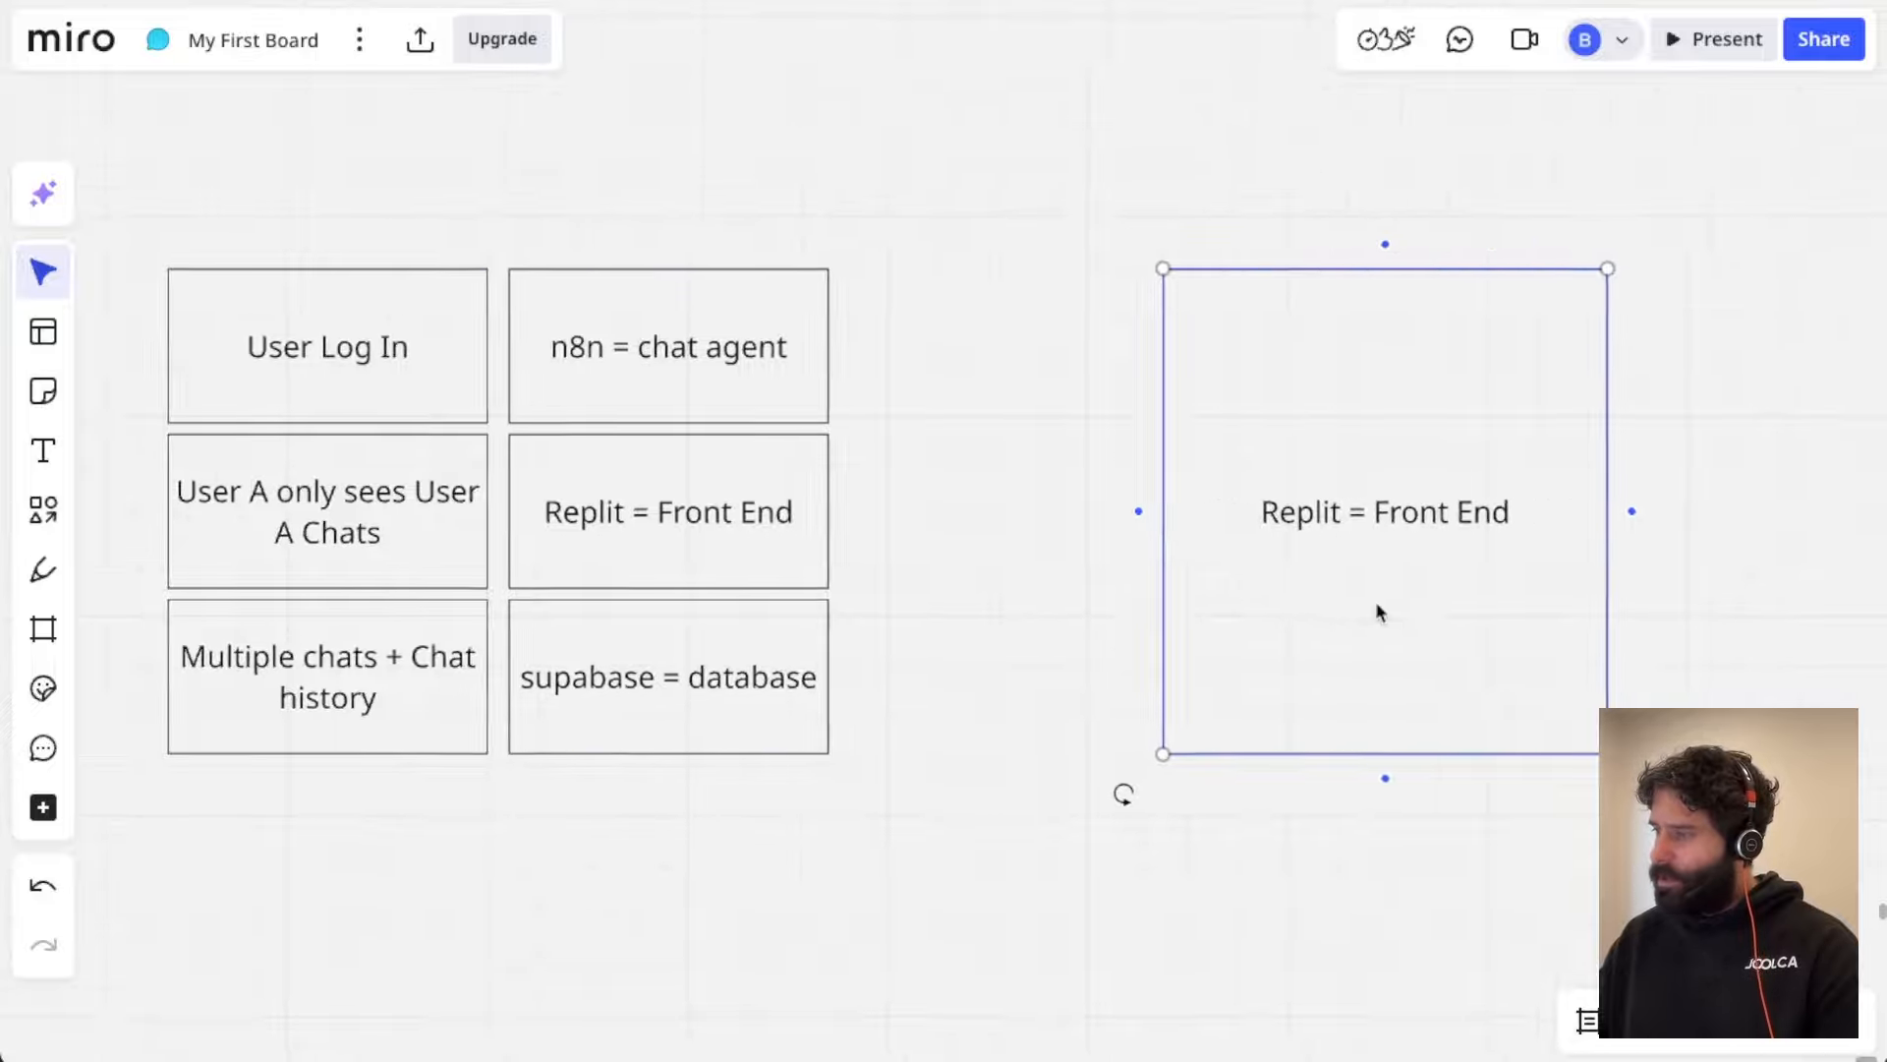
Step: Fill the "User Log In" and "User A only sees User A Chats" boxes with light yellow
scroll(1294, 497, up, 3)
scroll(1294, 498, down, 3)
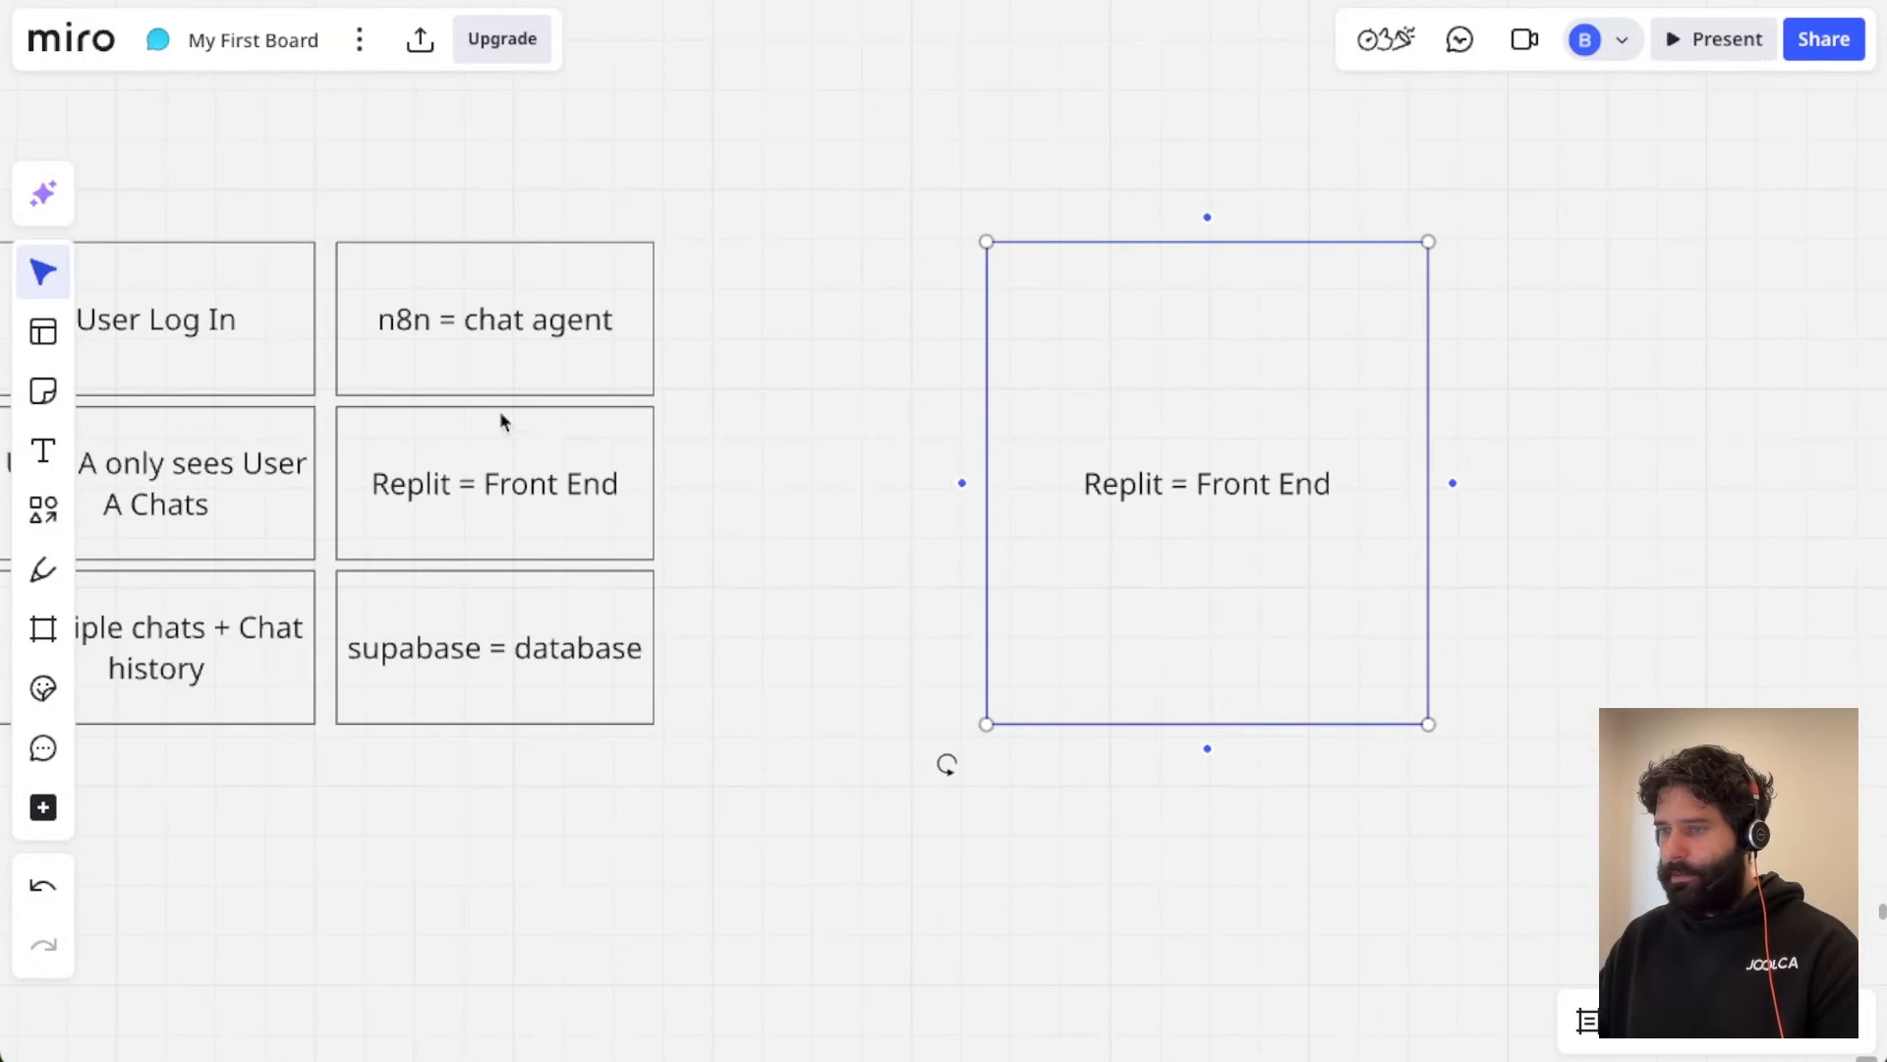
click(251, 333)
click(244, 475)
scroll(273, 492, left, 3)
scroll(272, 491, up, 1)
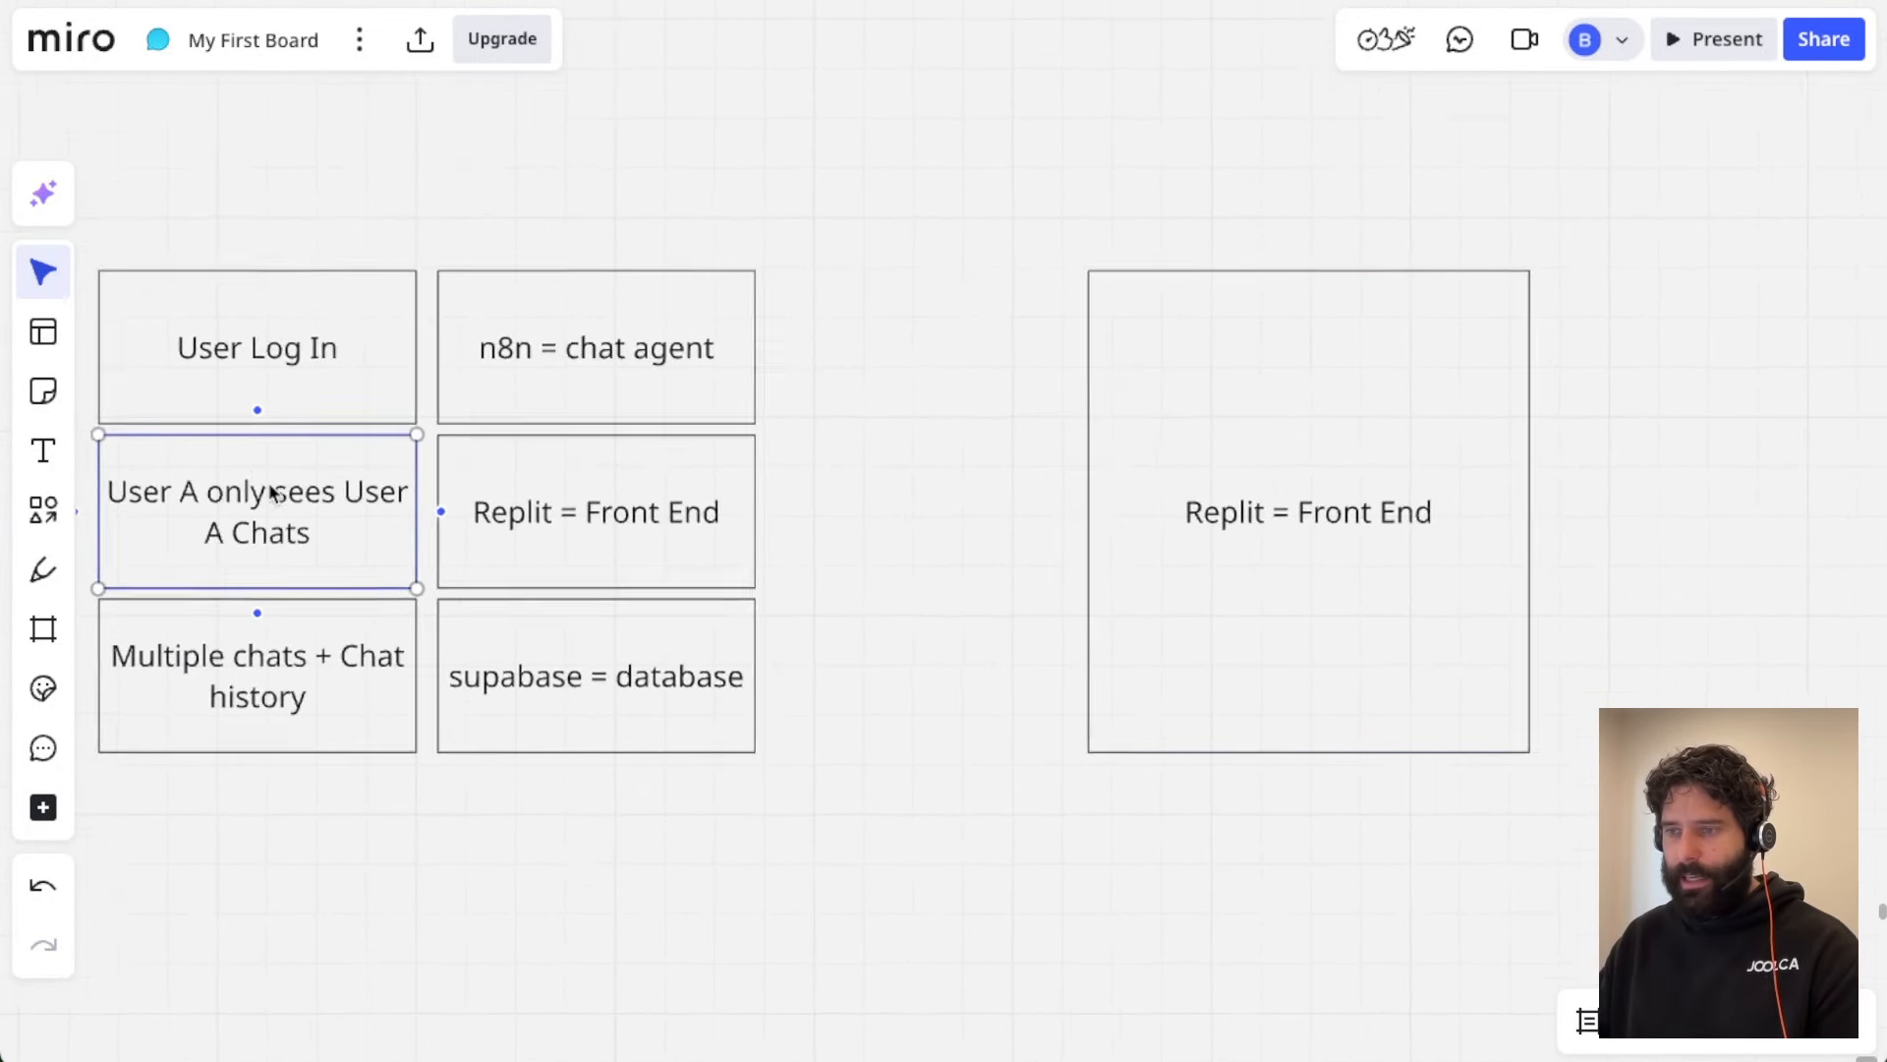
click(398, 423)
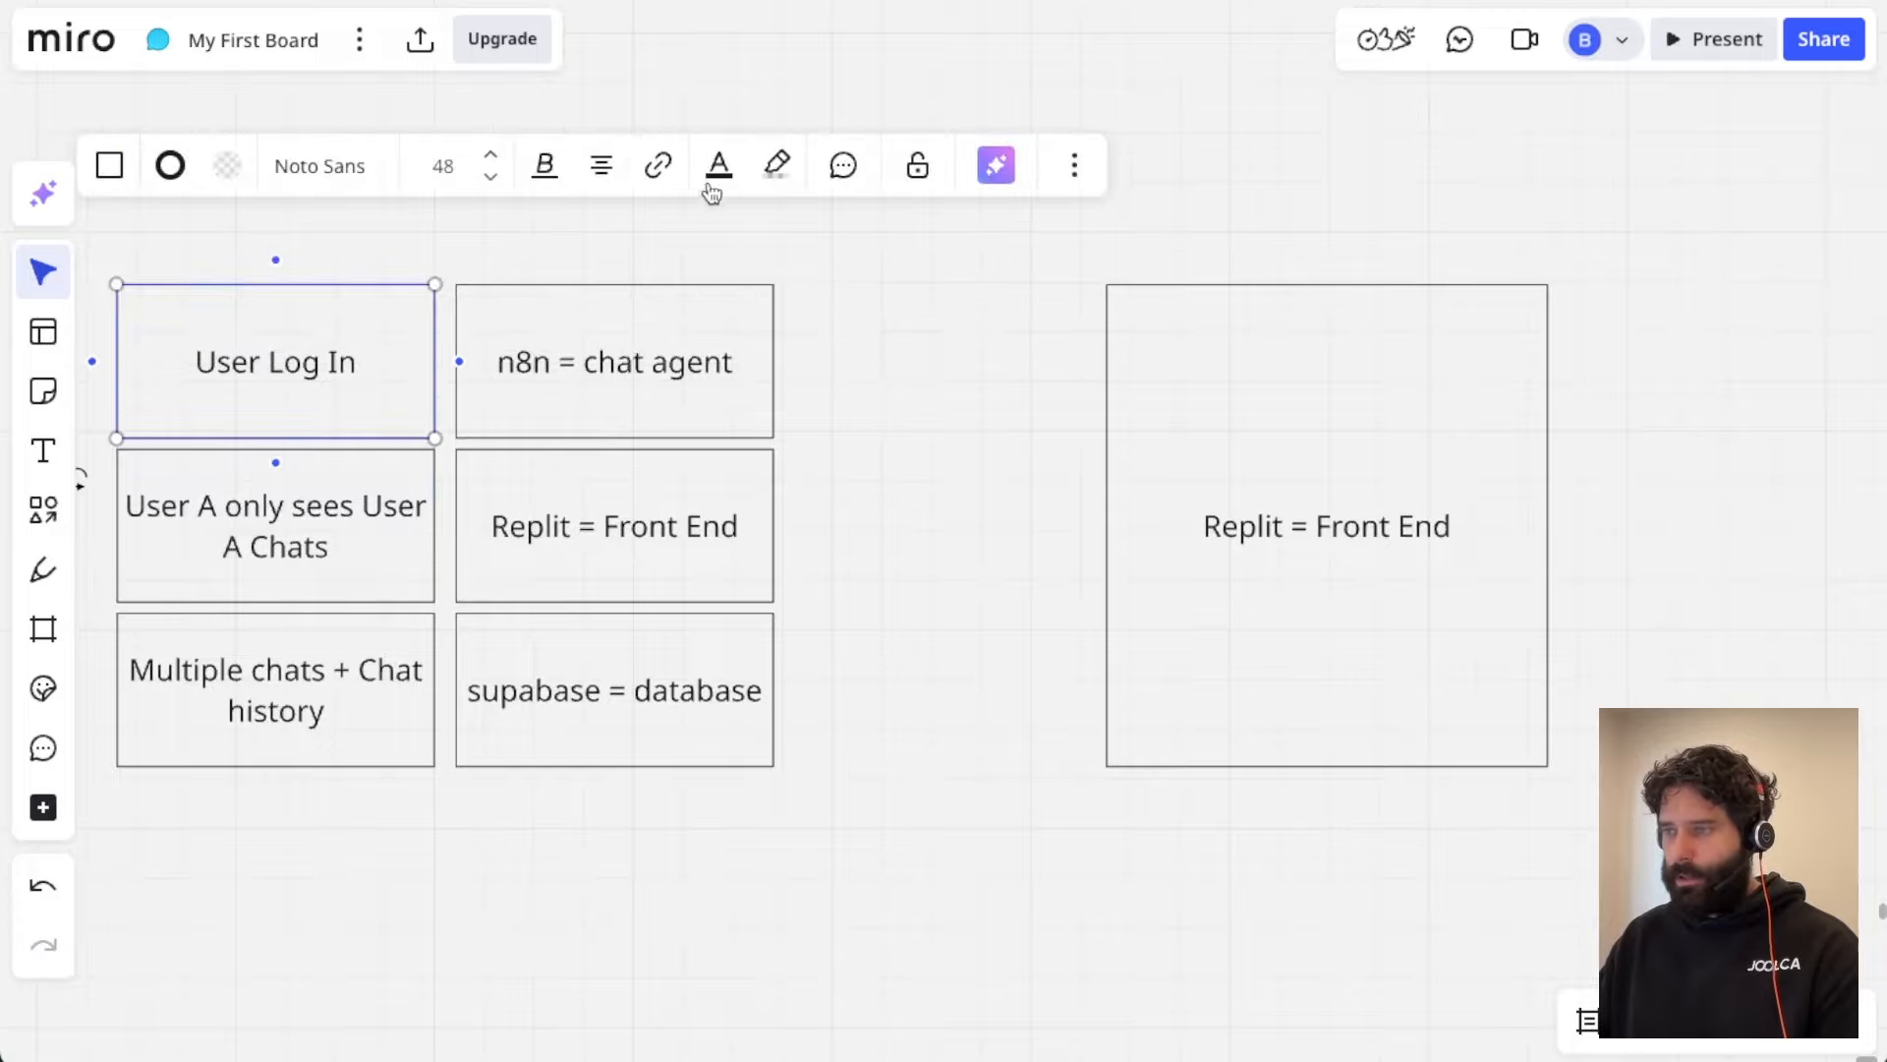
click(236, 171)
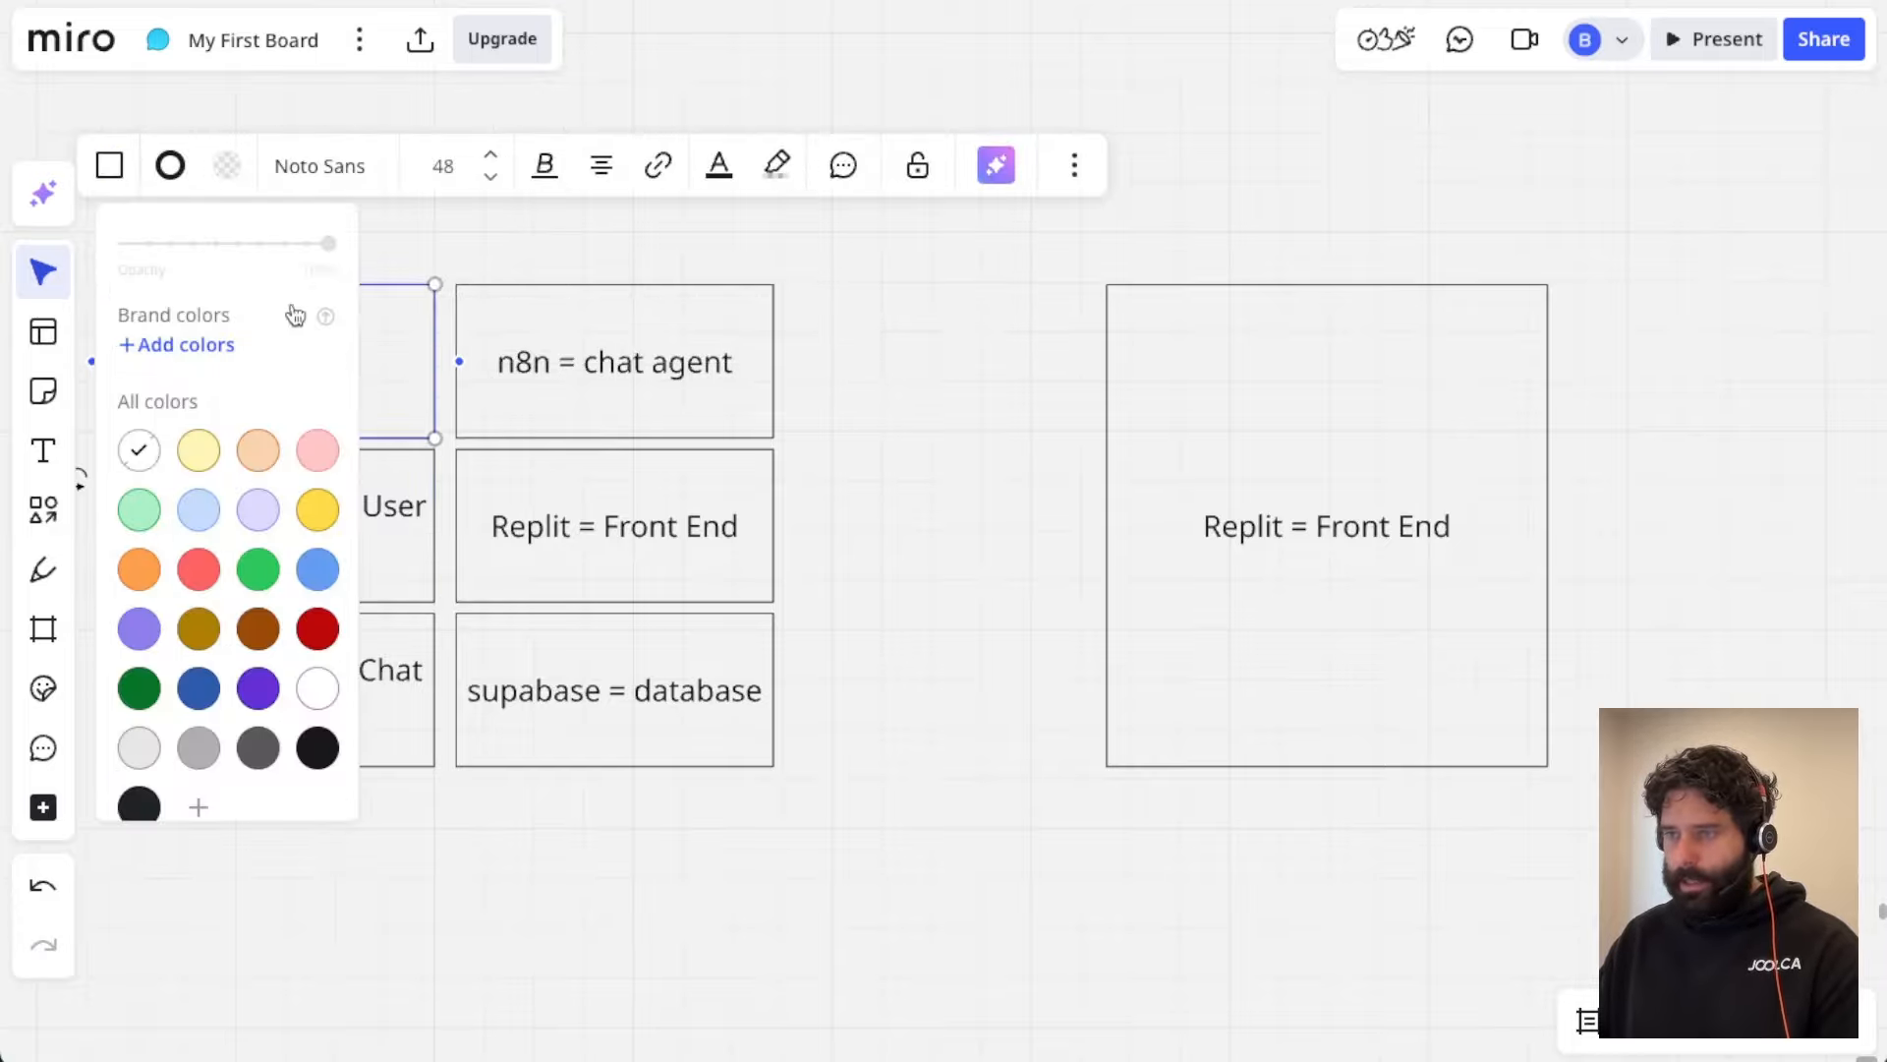
click(197, 446)
click(407, 495)
click(230, 330)
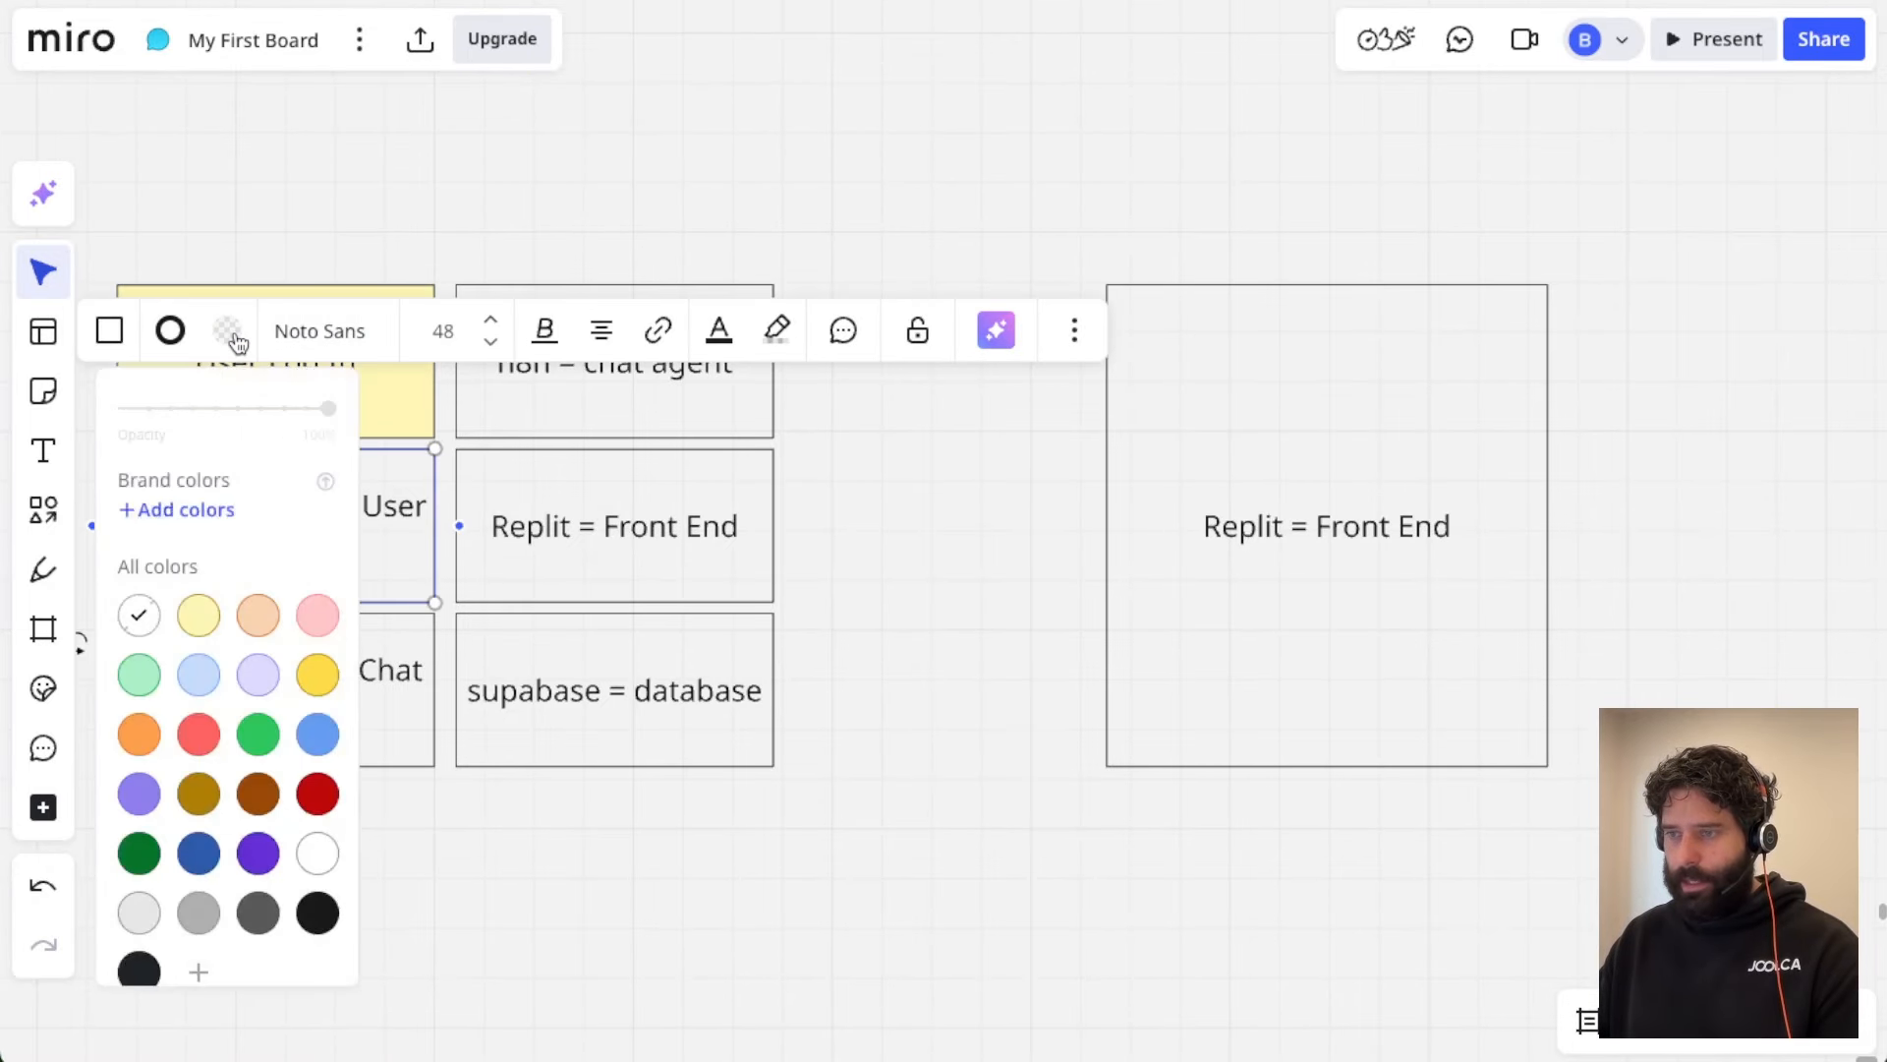
click(202, 615)
click(795, 615)
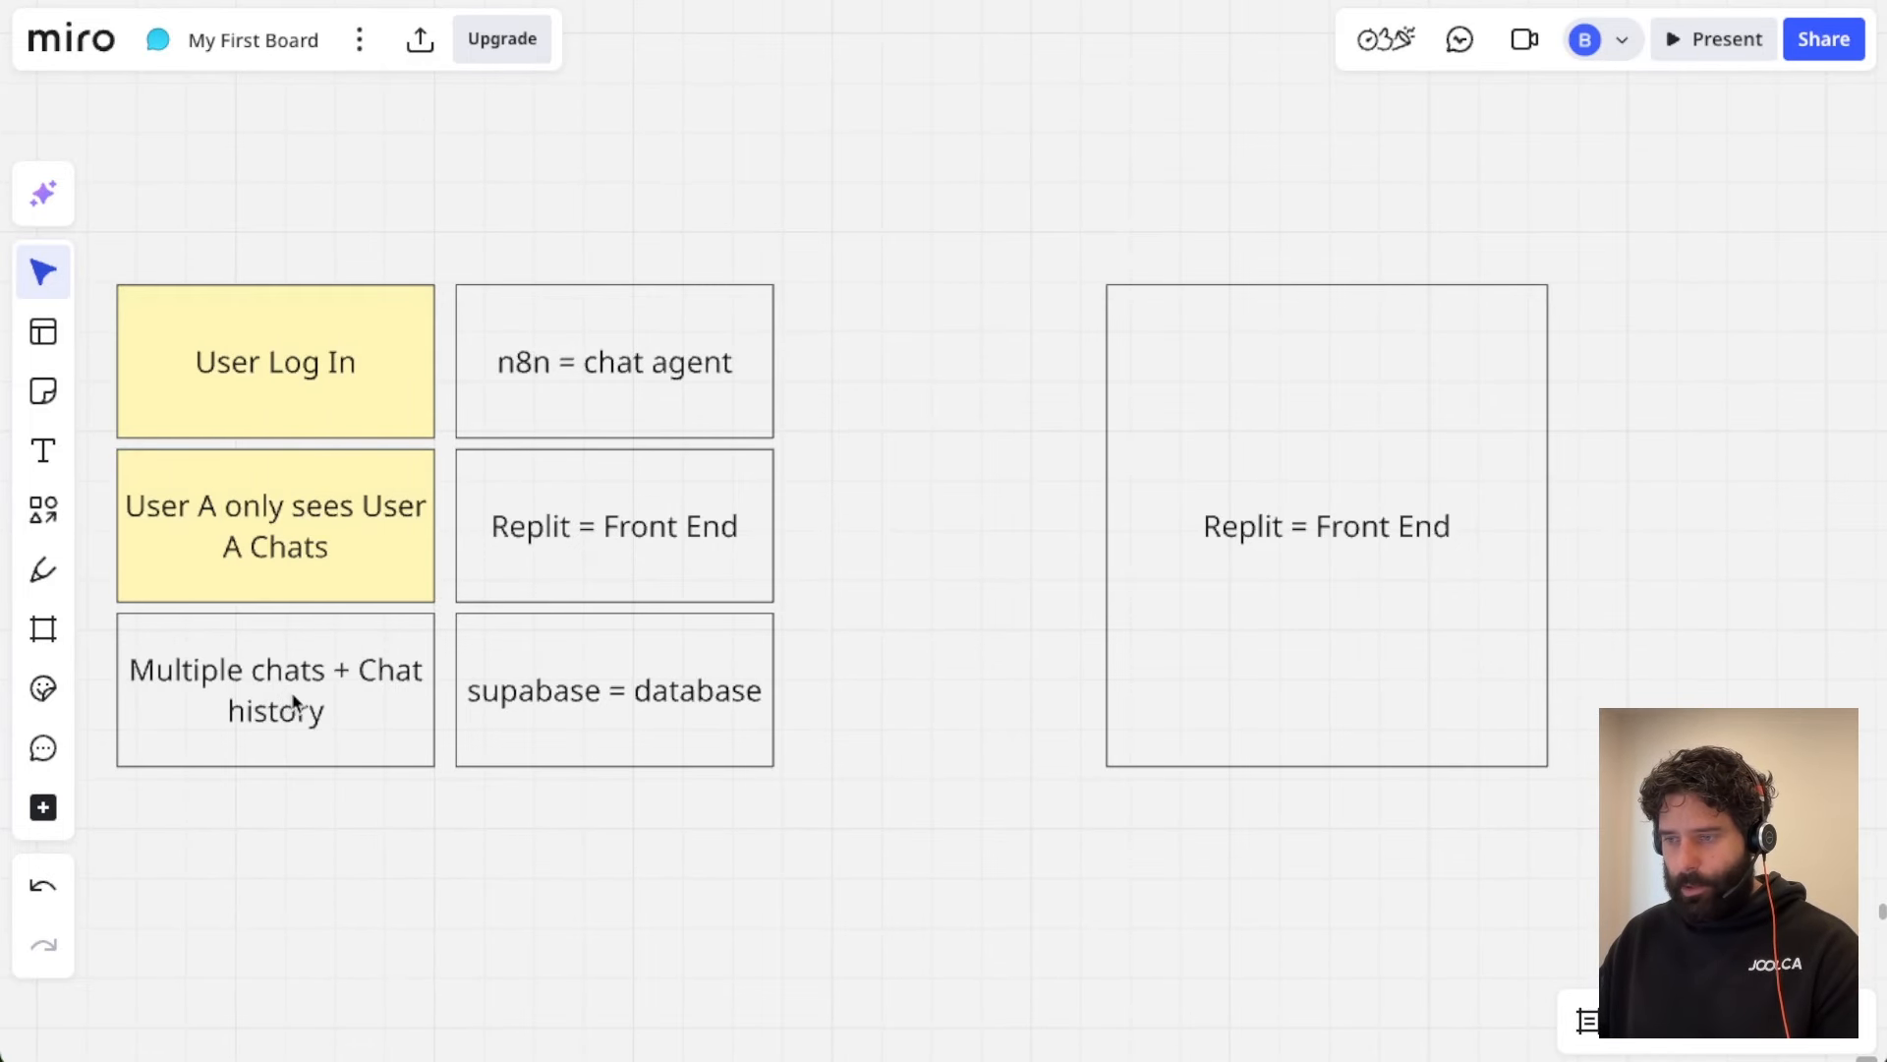
Step: Replace the large box's text with "Sign In" and align it to the top of the box
scroll(293, 700, down, 2)
scroll(295, 702, left, 2)
double_click(1416, 482)
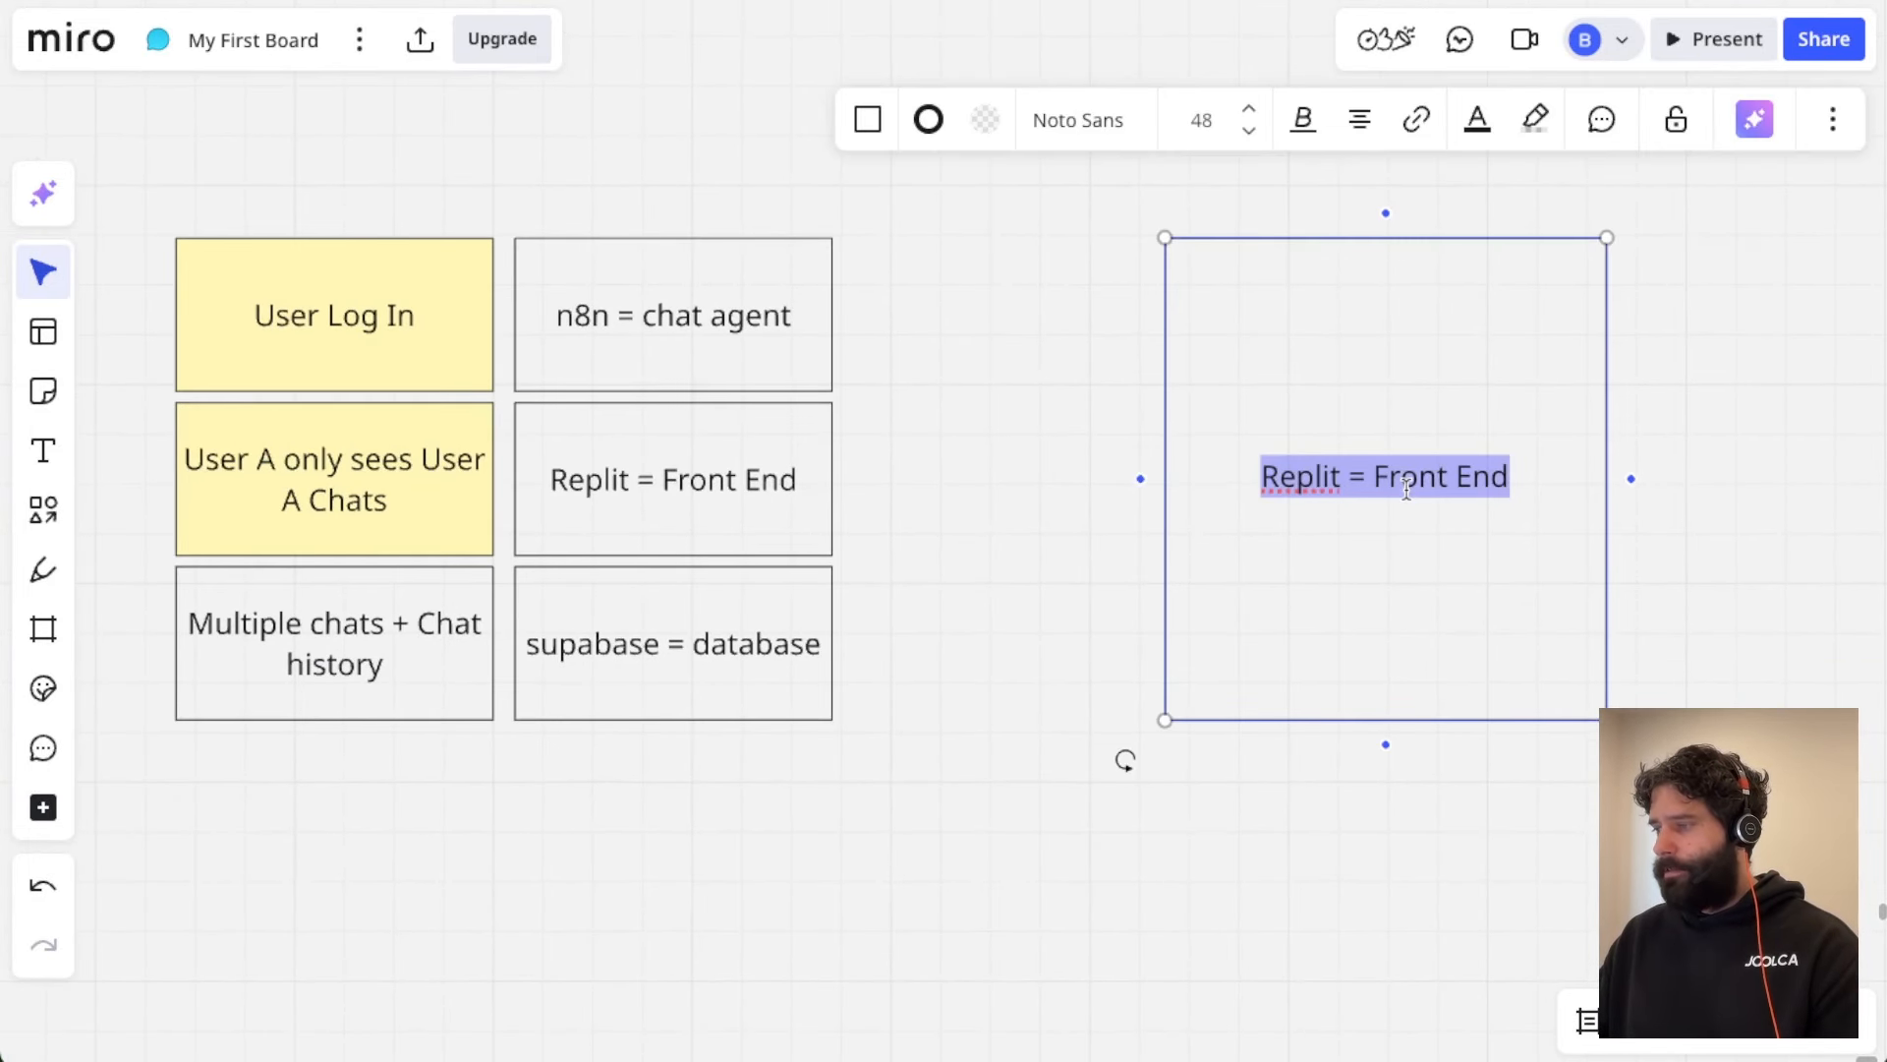
text(Sign In)
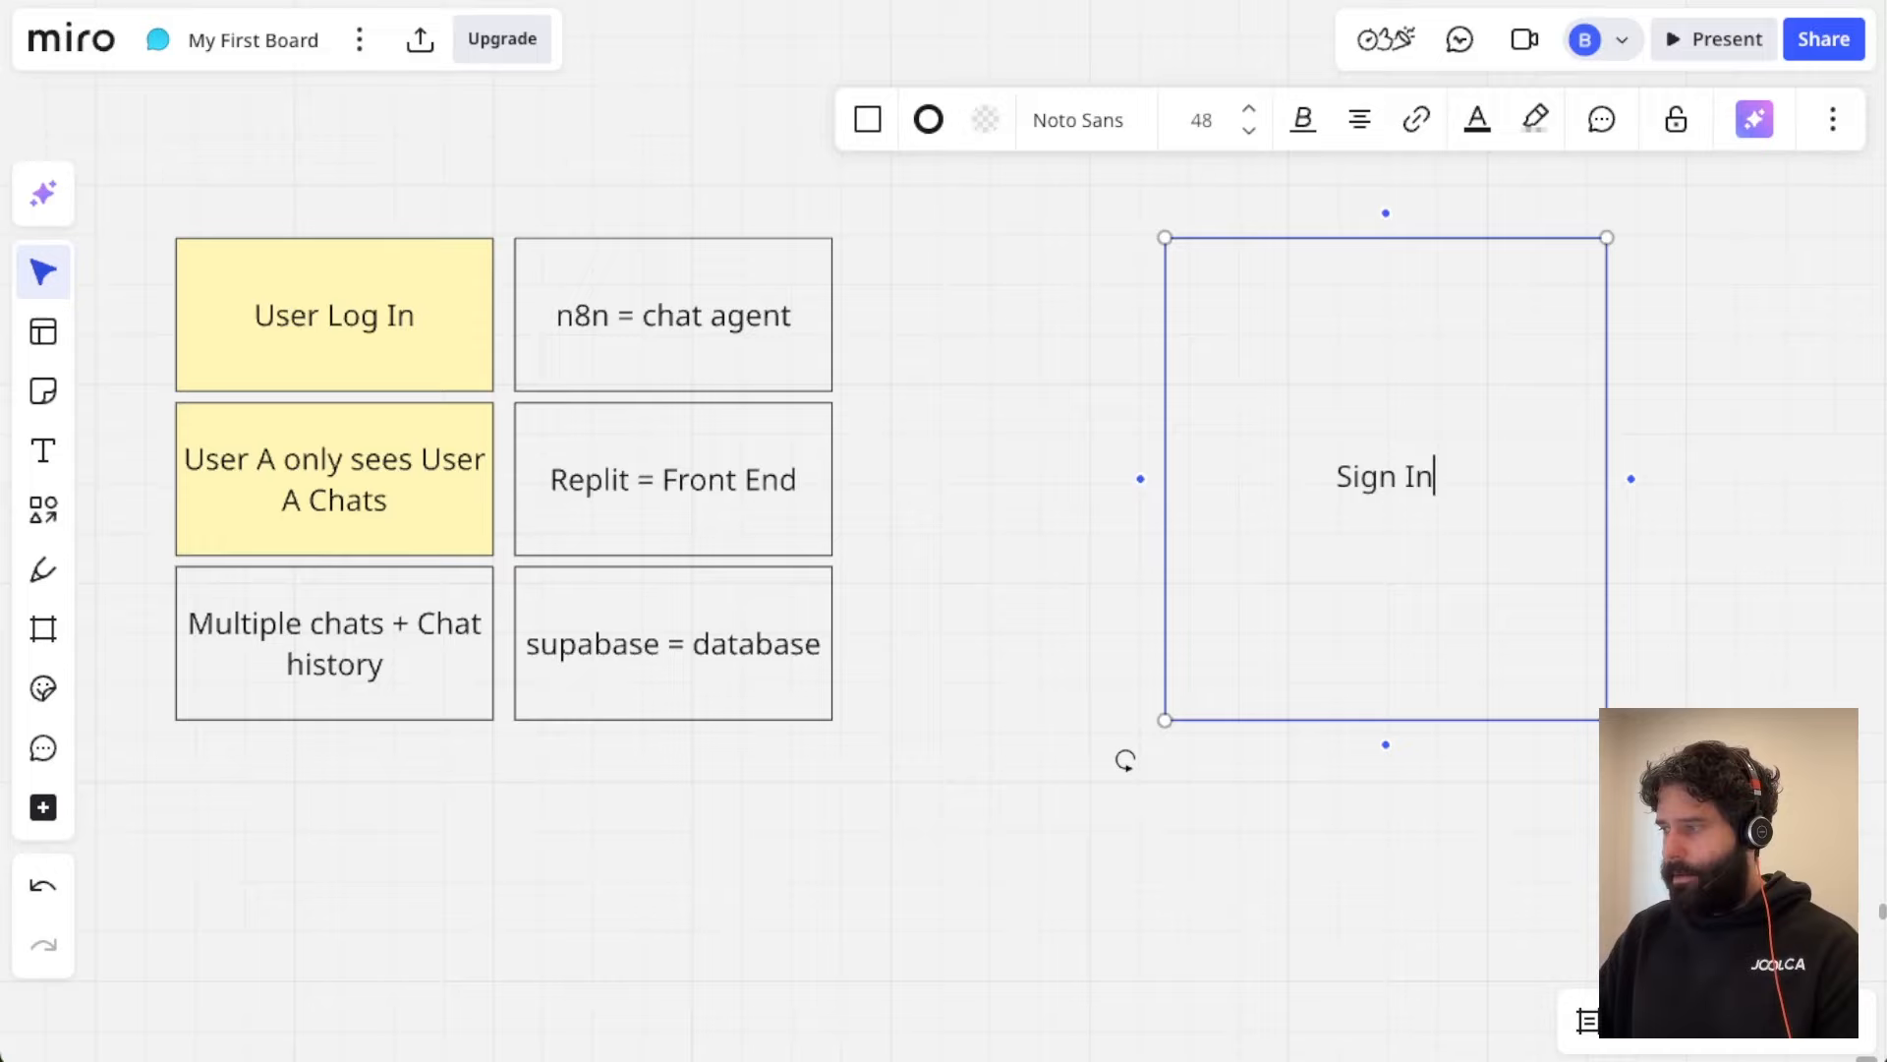
click(1360, 119)
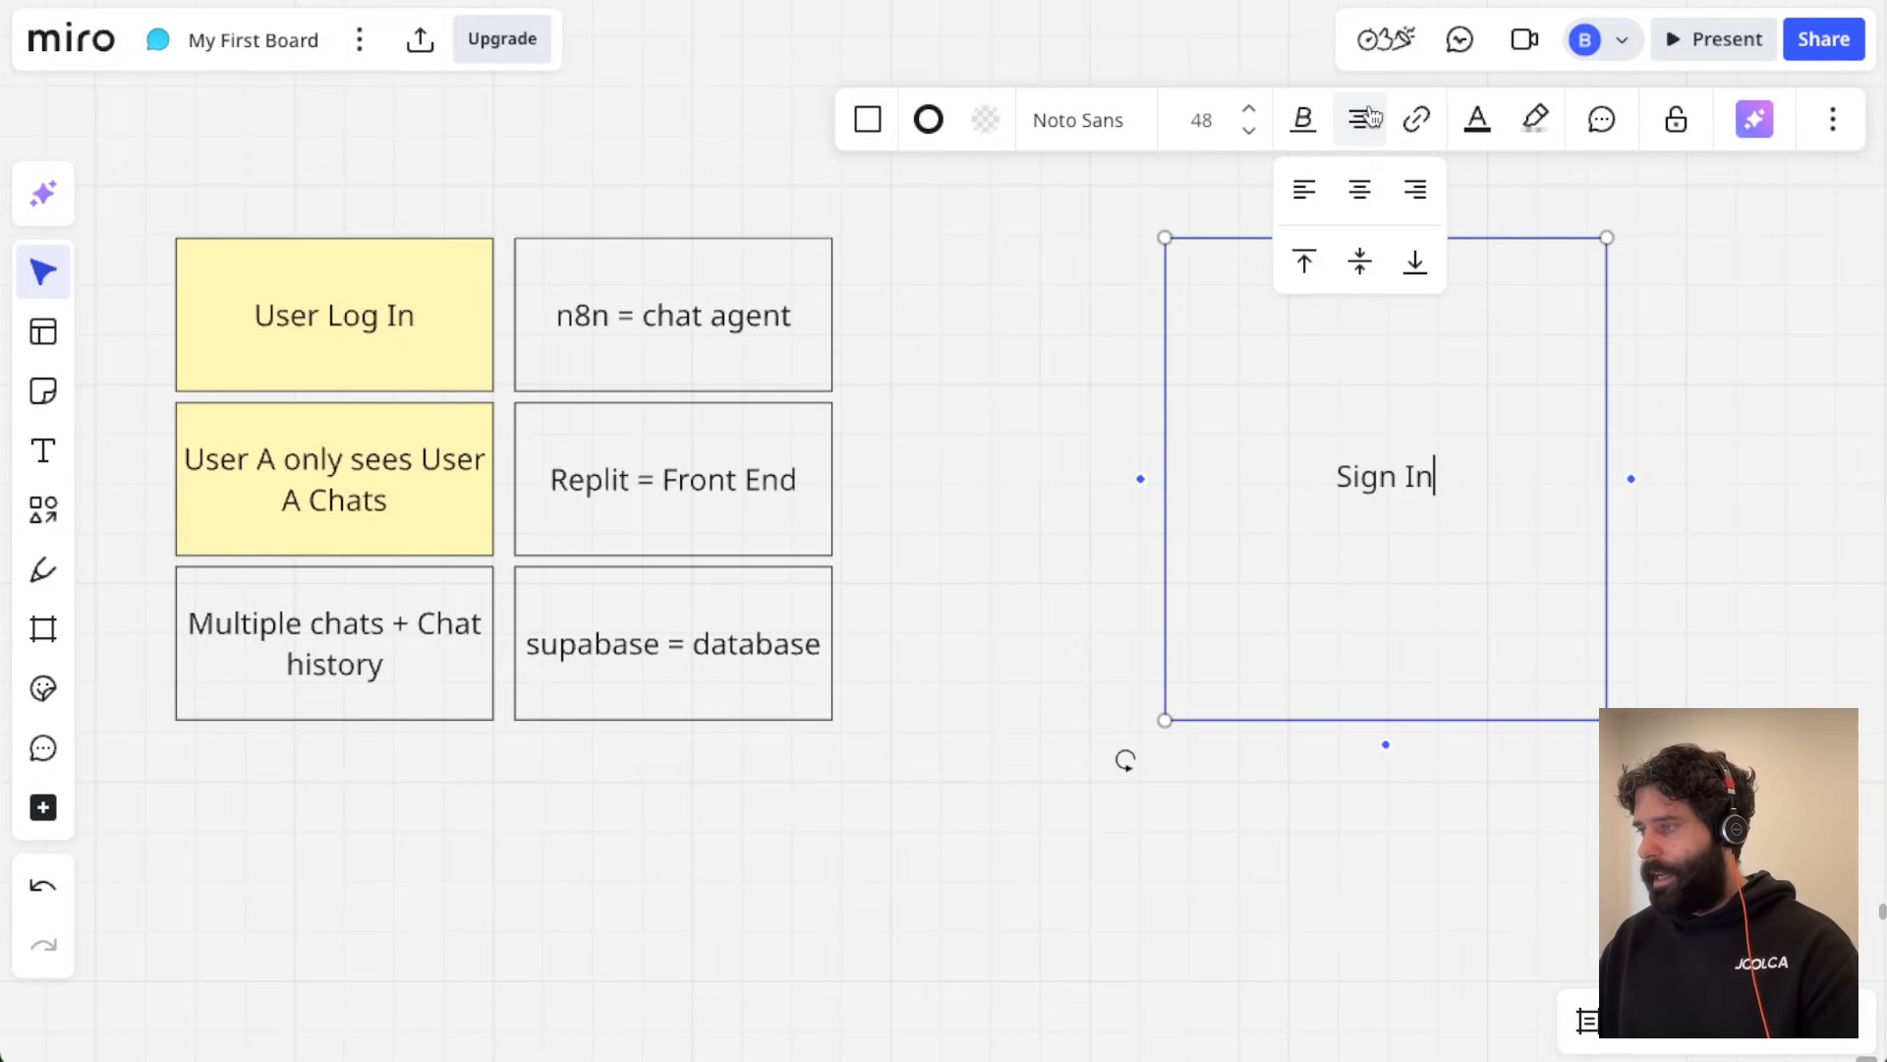
click(1306, 262)
Step: Copy the "n8n = chat agent" box into the Sign In box, shrink it to a narrow field, and label it "email"
scroll(1675, 385, right, 1)
click(630, 328)
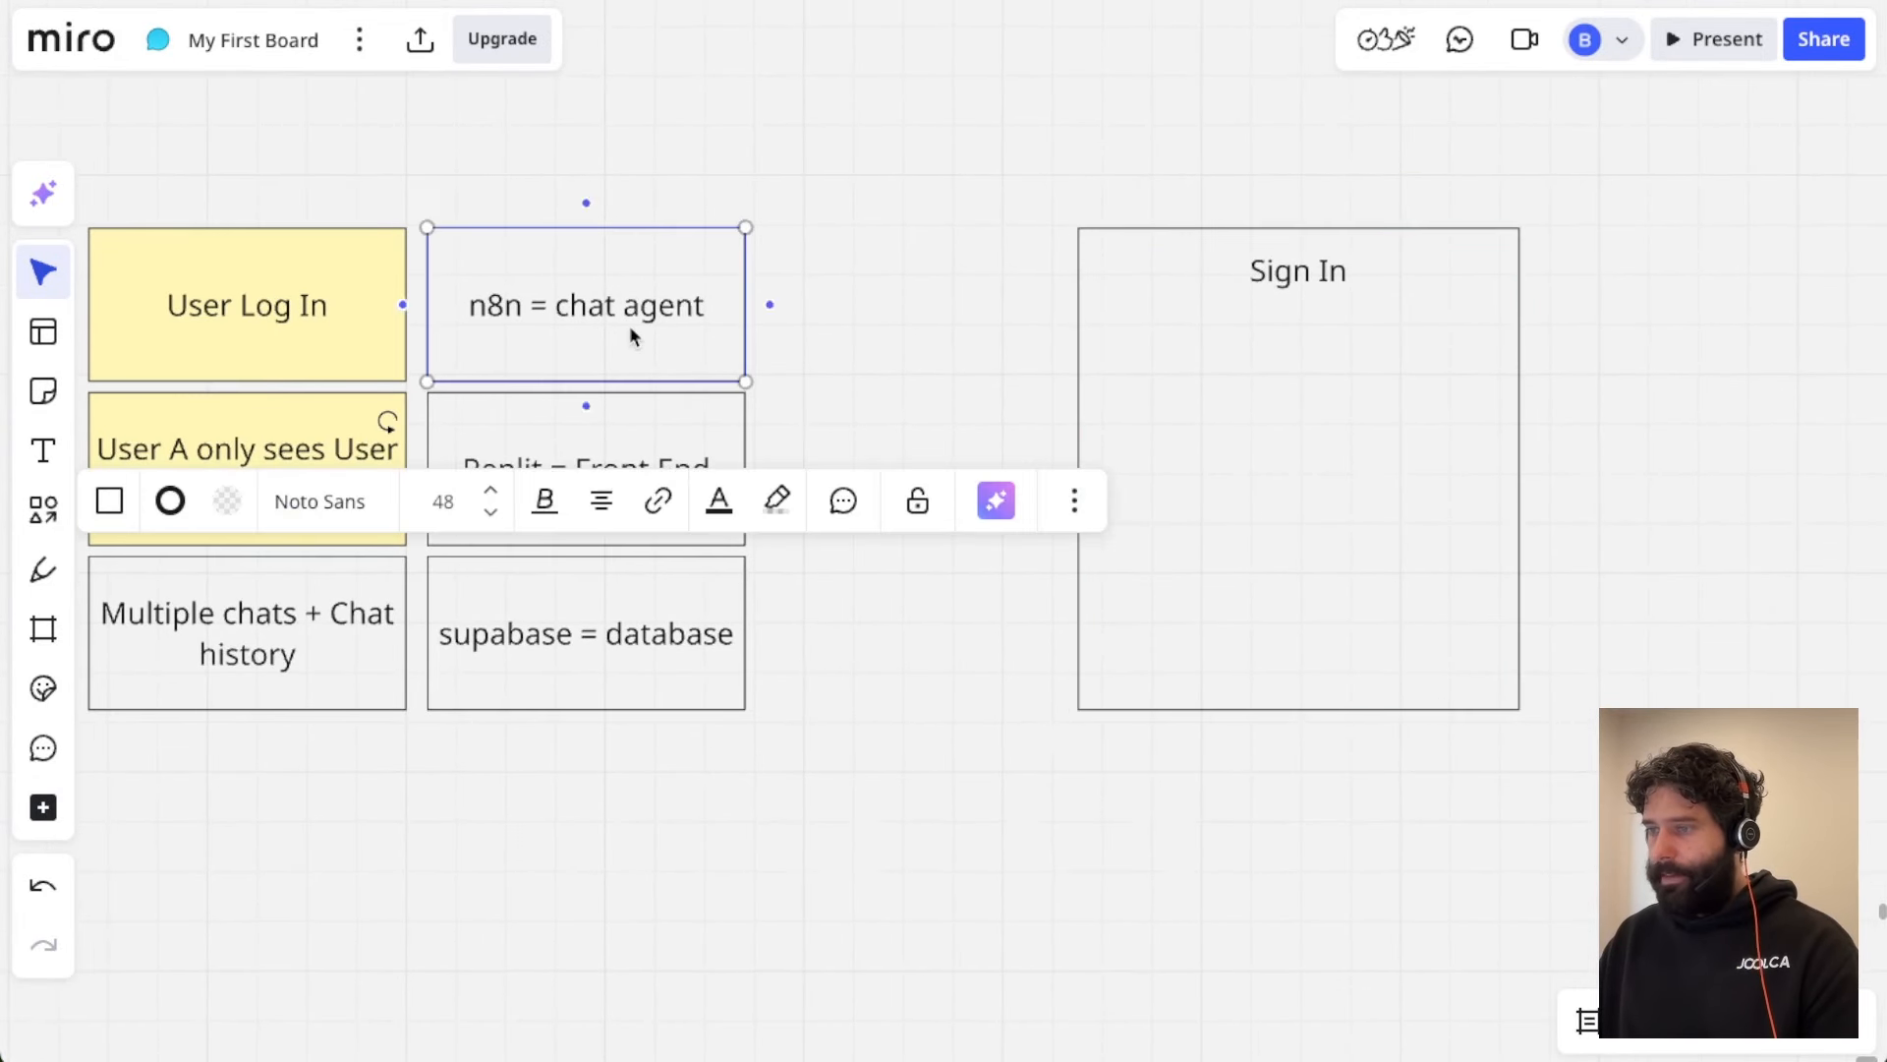
key(super+c)
click(1308, 423)
key(super+v)
scroll(1475, 482, up, 3)
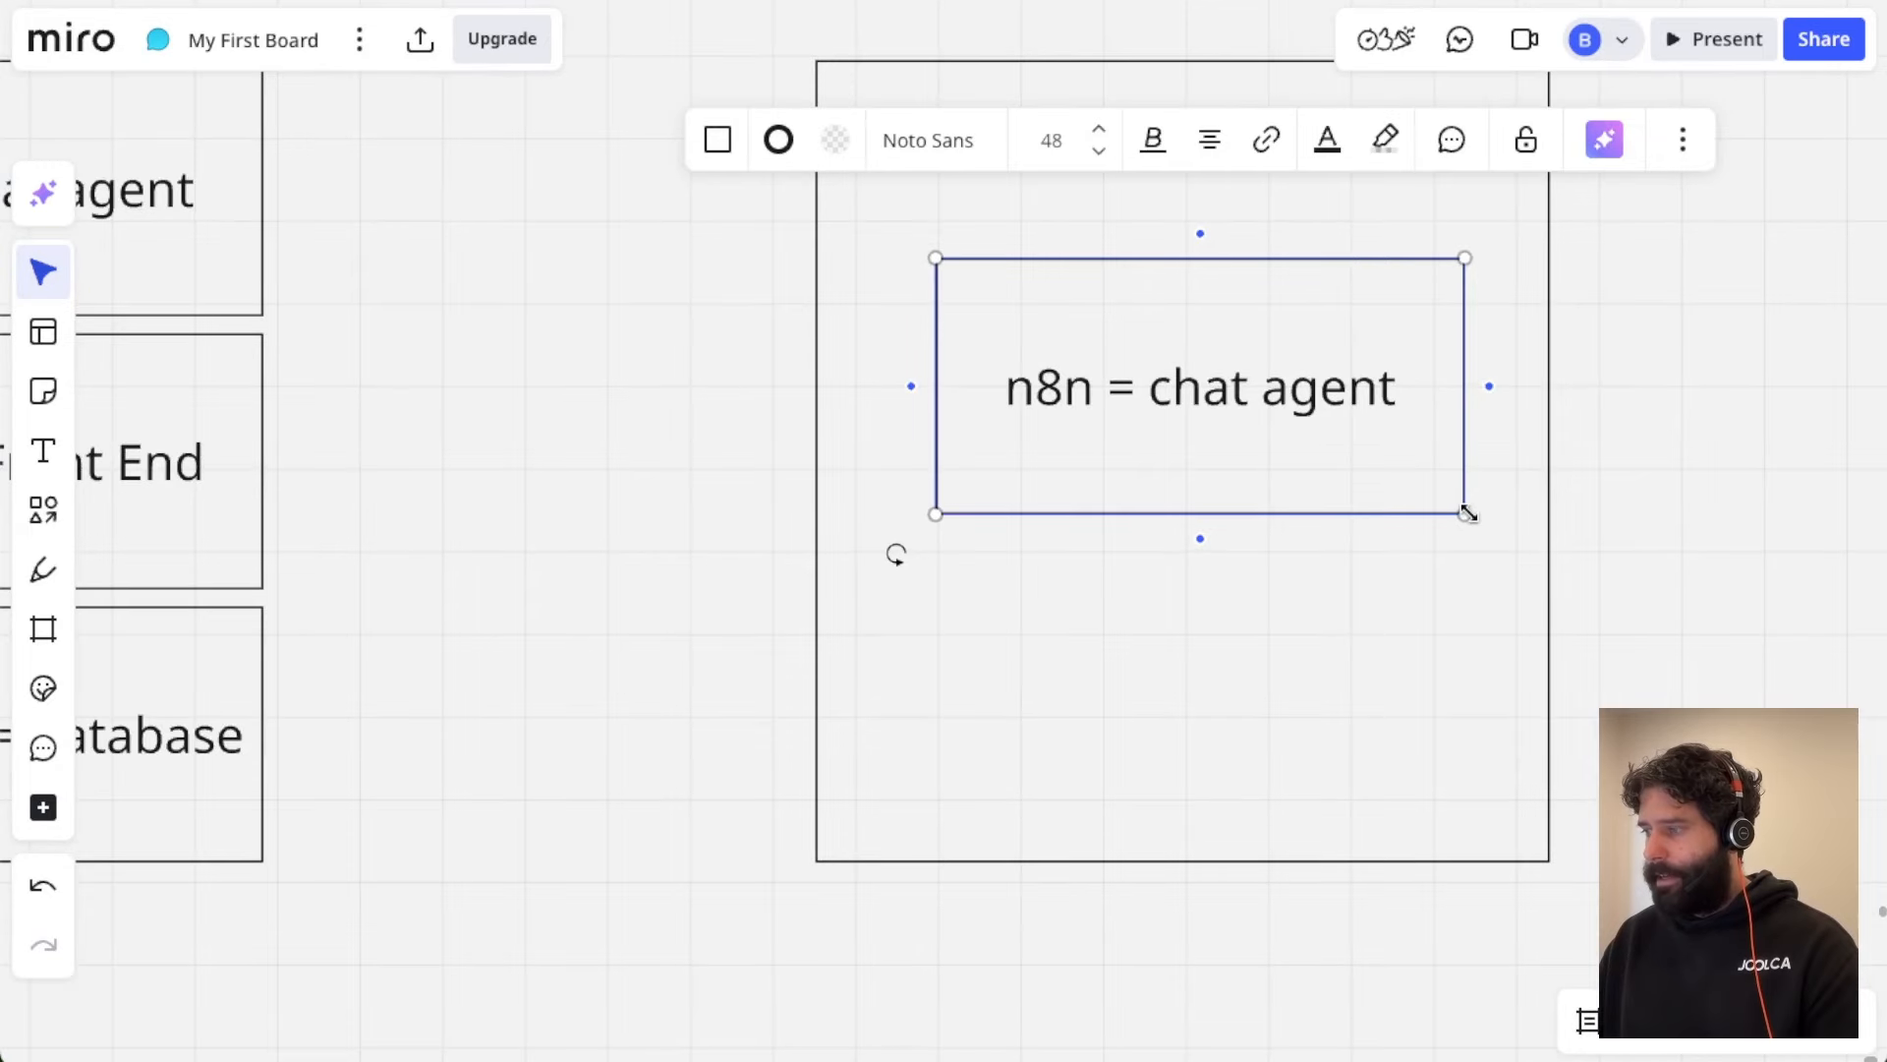
drag(1465, 509, 1309, 340)
double_click(1309, 340)
key(super+a)
text(email)
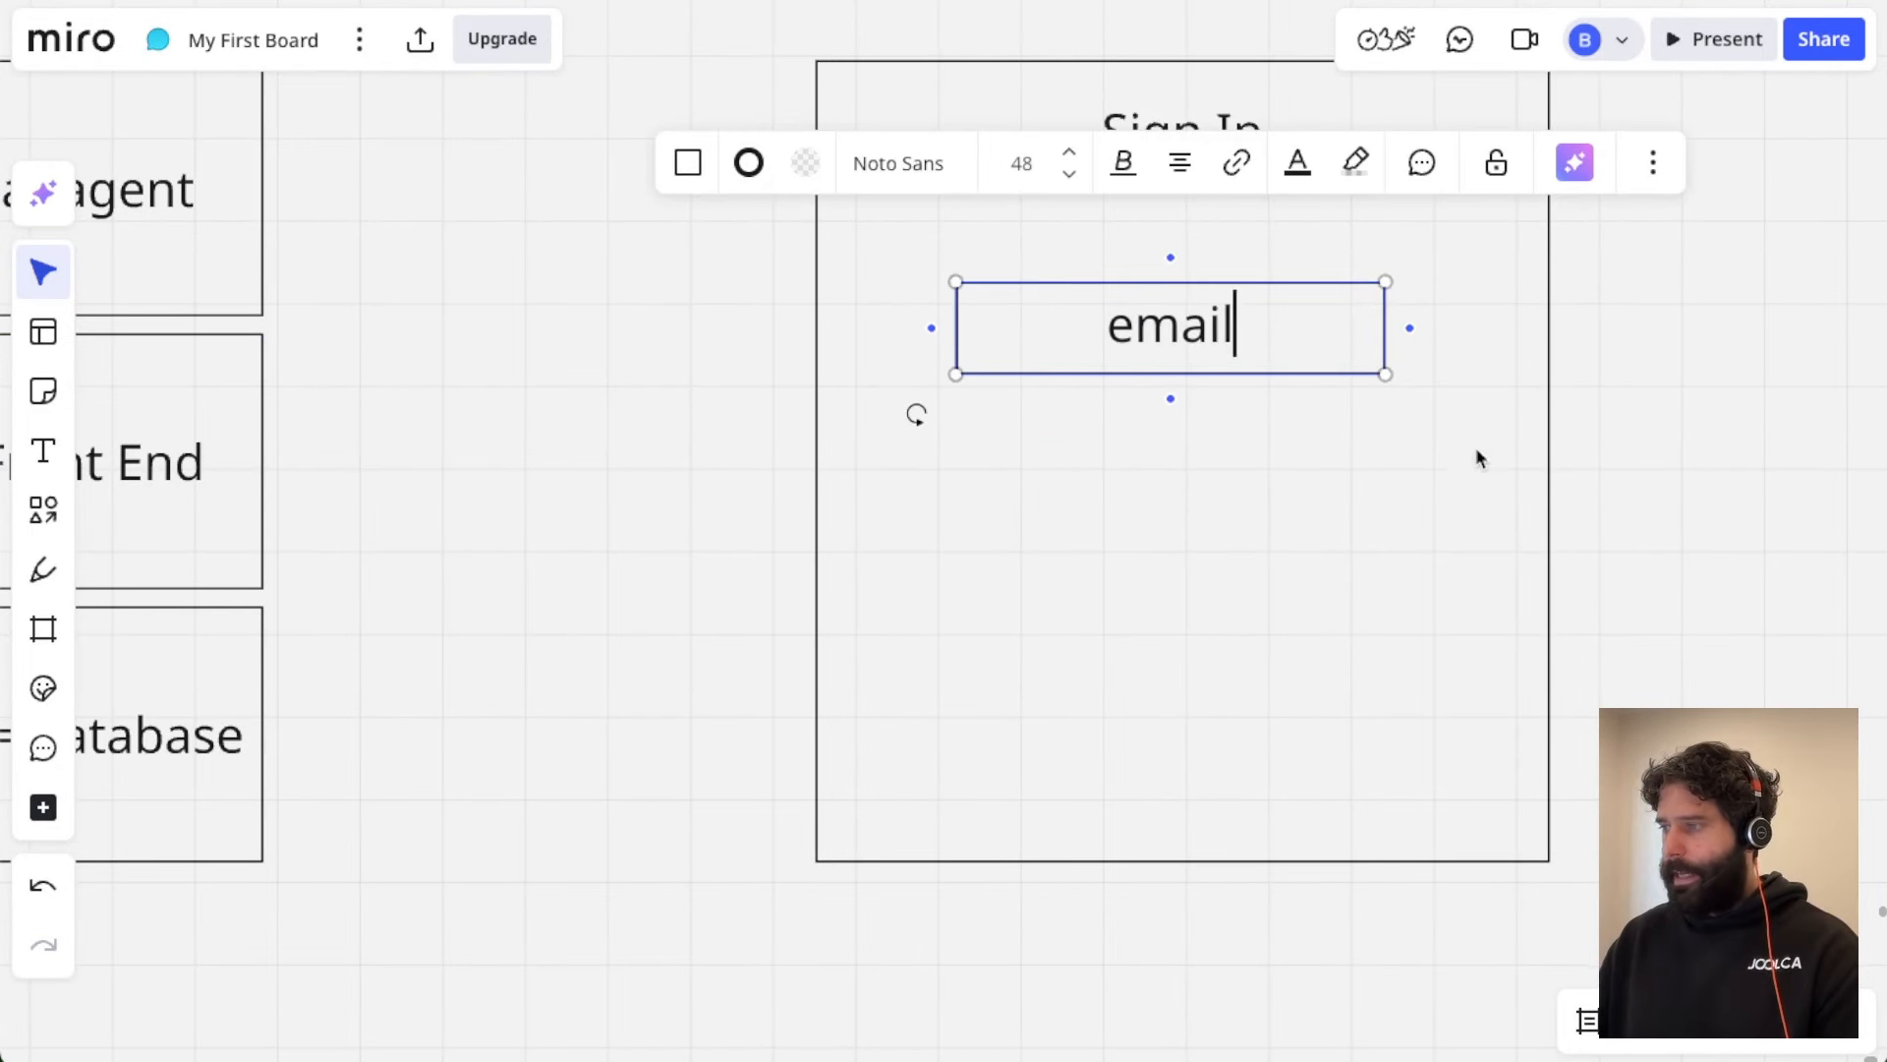
click(1477, 446)
Step: Duplicate the email field, align the copy directly beneath it, and label it "password"
click(1276, 338)
key(super+d)
drag(1297, 521, 1205, 430)
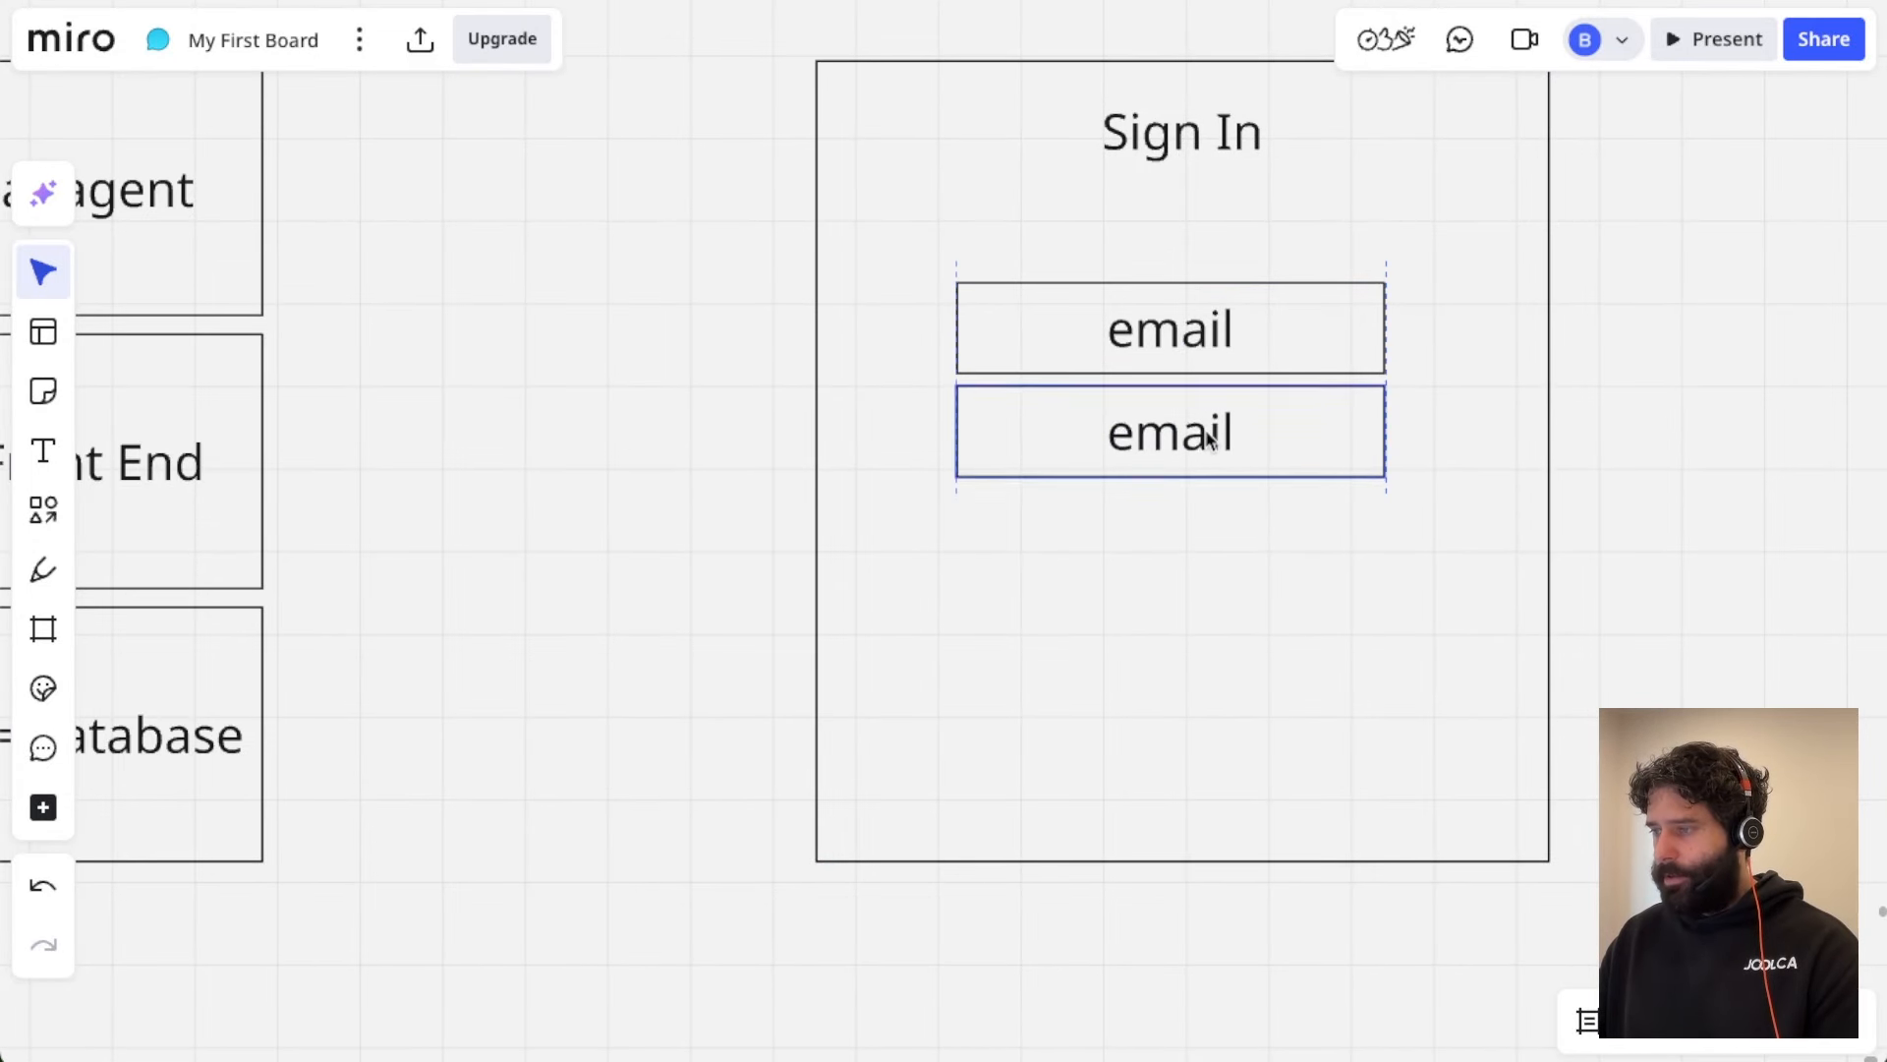
double_click(1205, 429)
text(password)
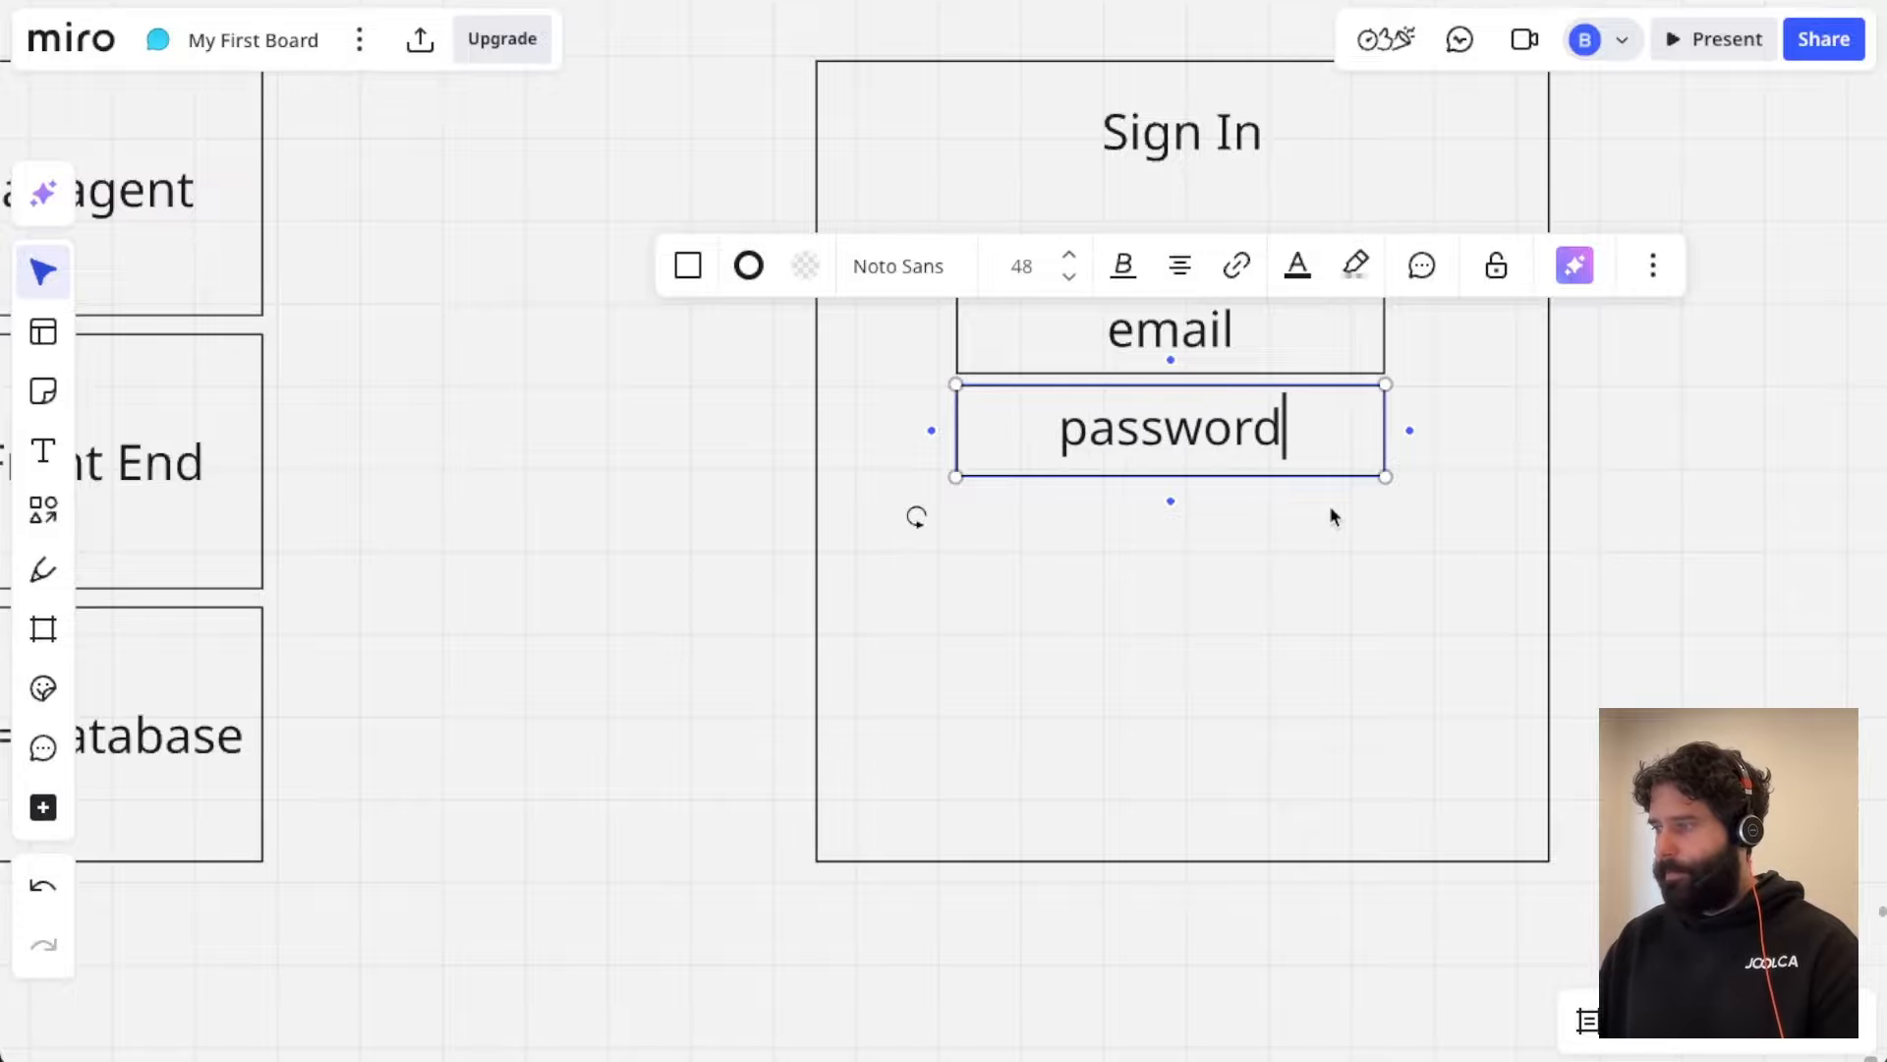
click(1244, 479)
Step: Duplicate the password field, align the copy directly beneath it, and label it "sign in"
click(1245, 474)
key(super+d)
drag(1251, 590, 1186, 557)
double_click(1184, 558)
text(sign in)
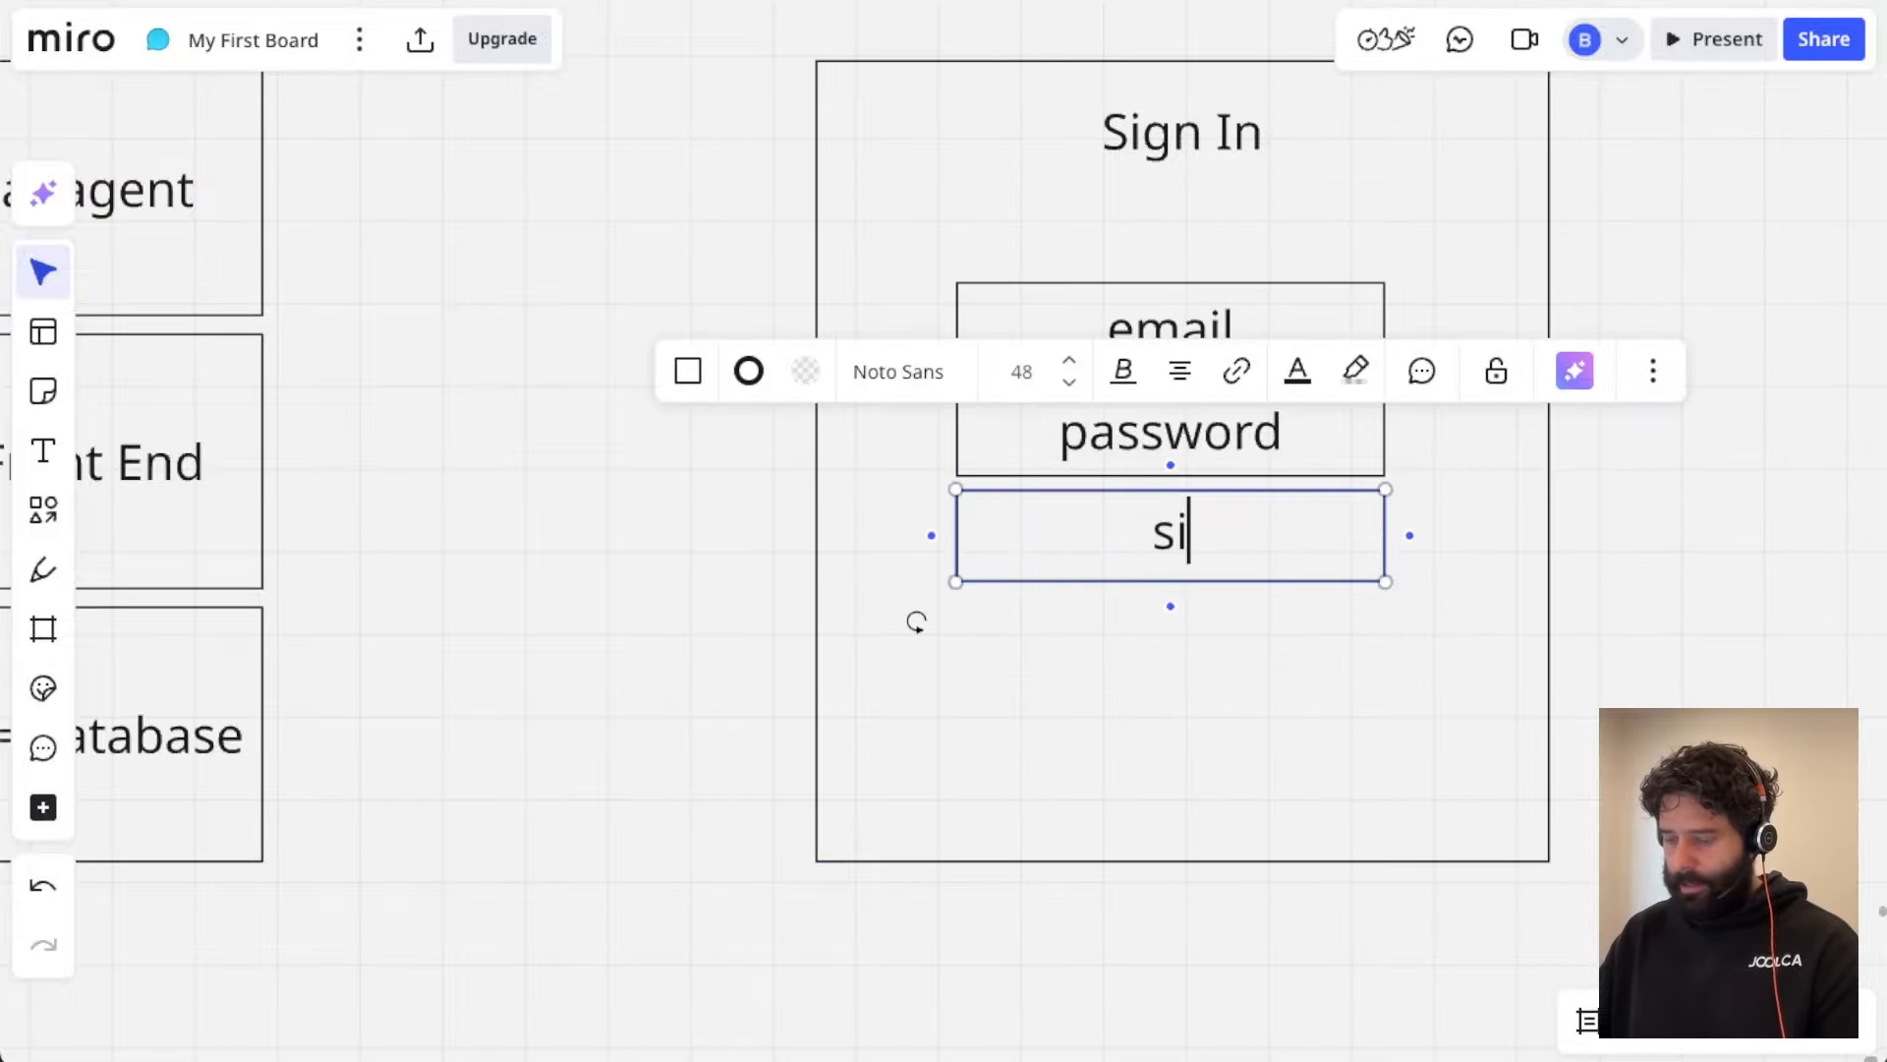
click(1305, 448)
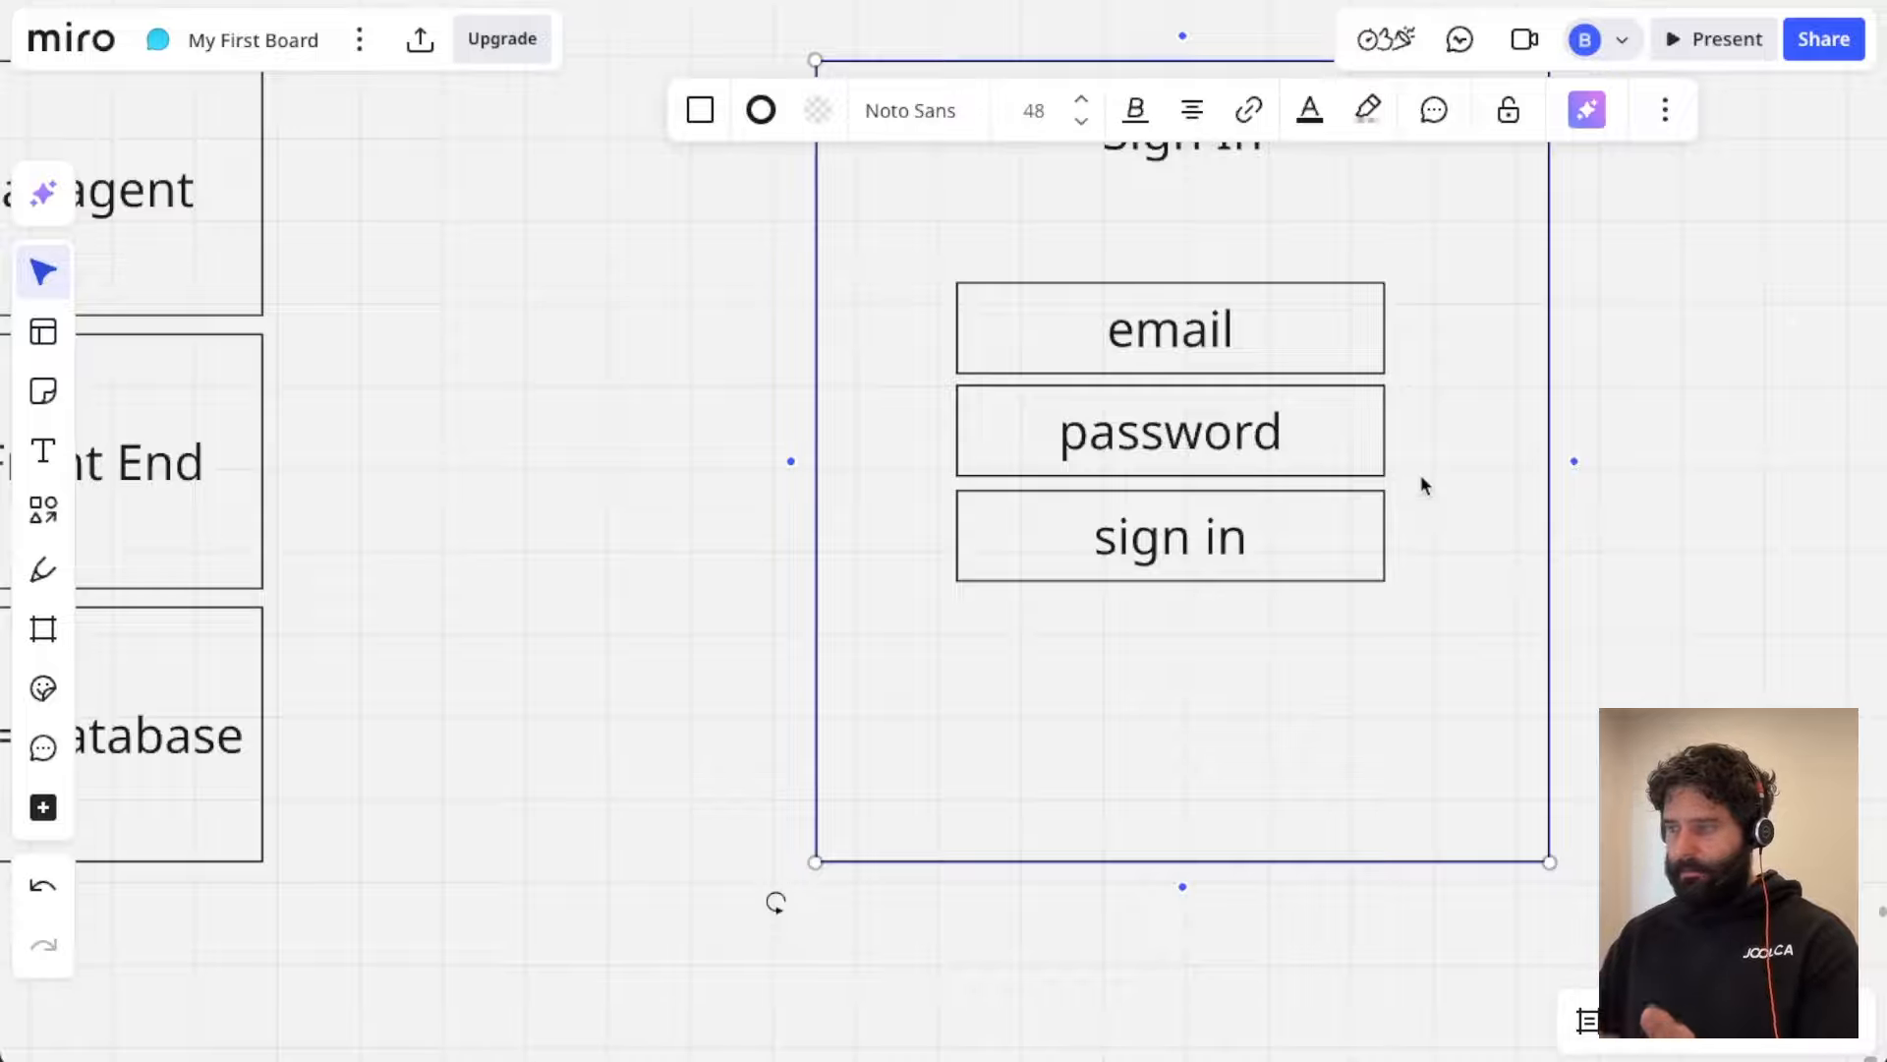
click(1708, 487)
Step: Add a cylinder from the basic diagramming shapes beneath the Sign In box, enlarge it, and open its text for editing
scroll(1710, 492, up, 2)
scroll(1711, 492, right, 2)
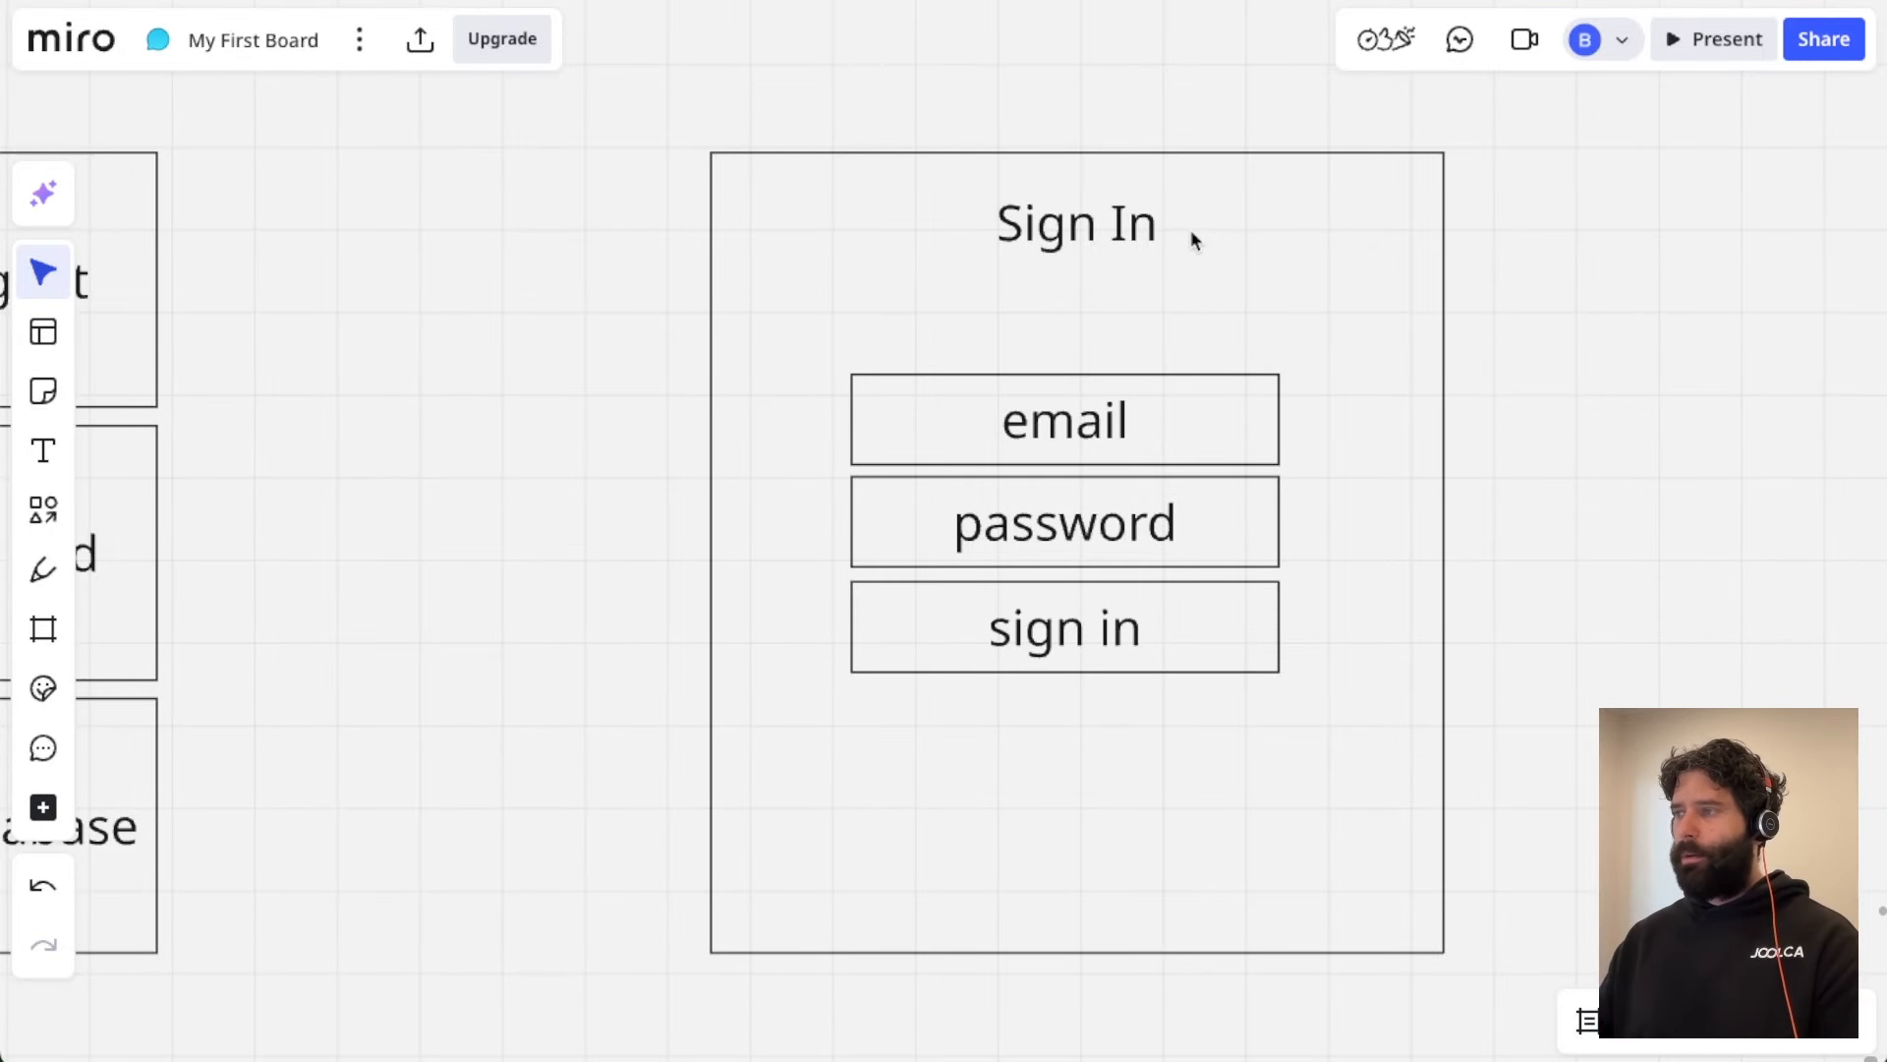
scroll(1234, 270, right, 4)
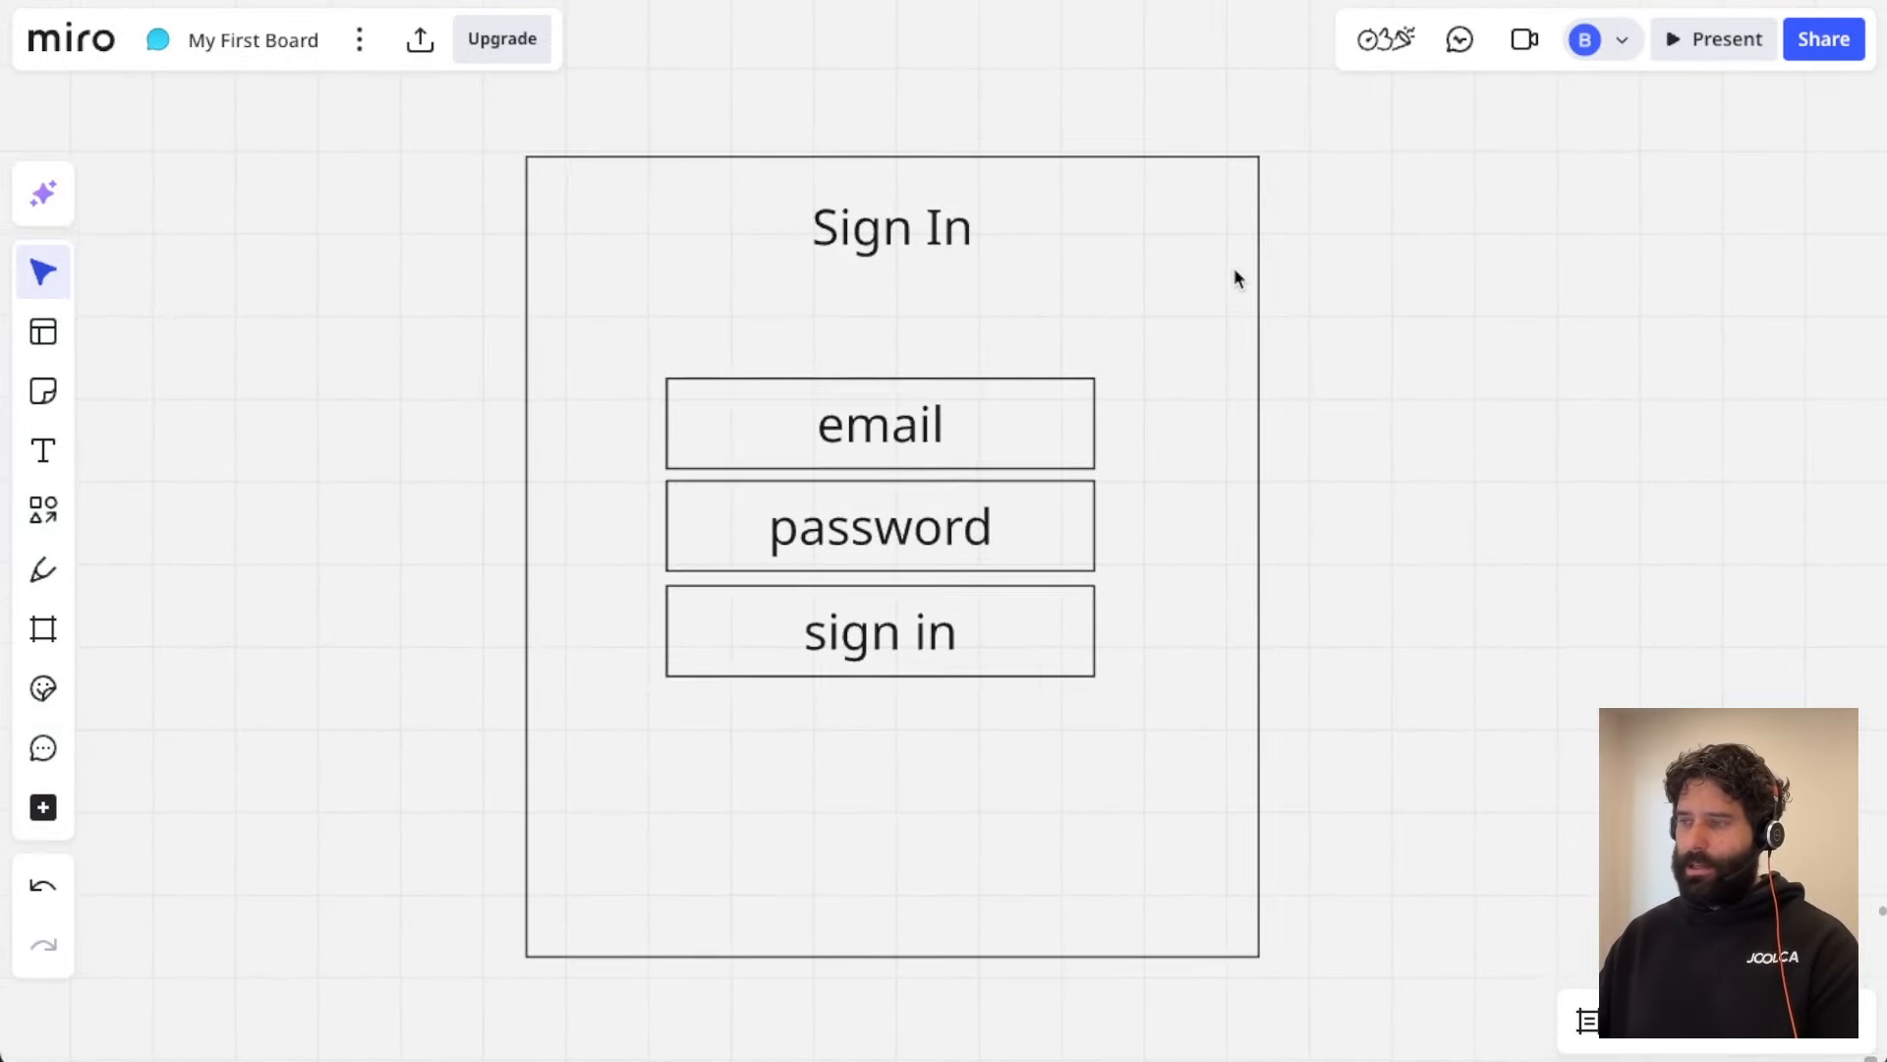
scroll(1234, 278, down, 1)
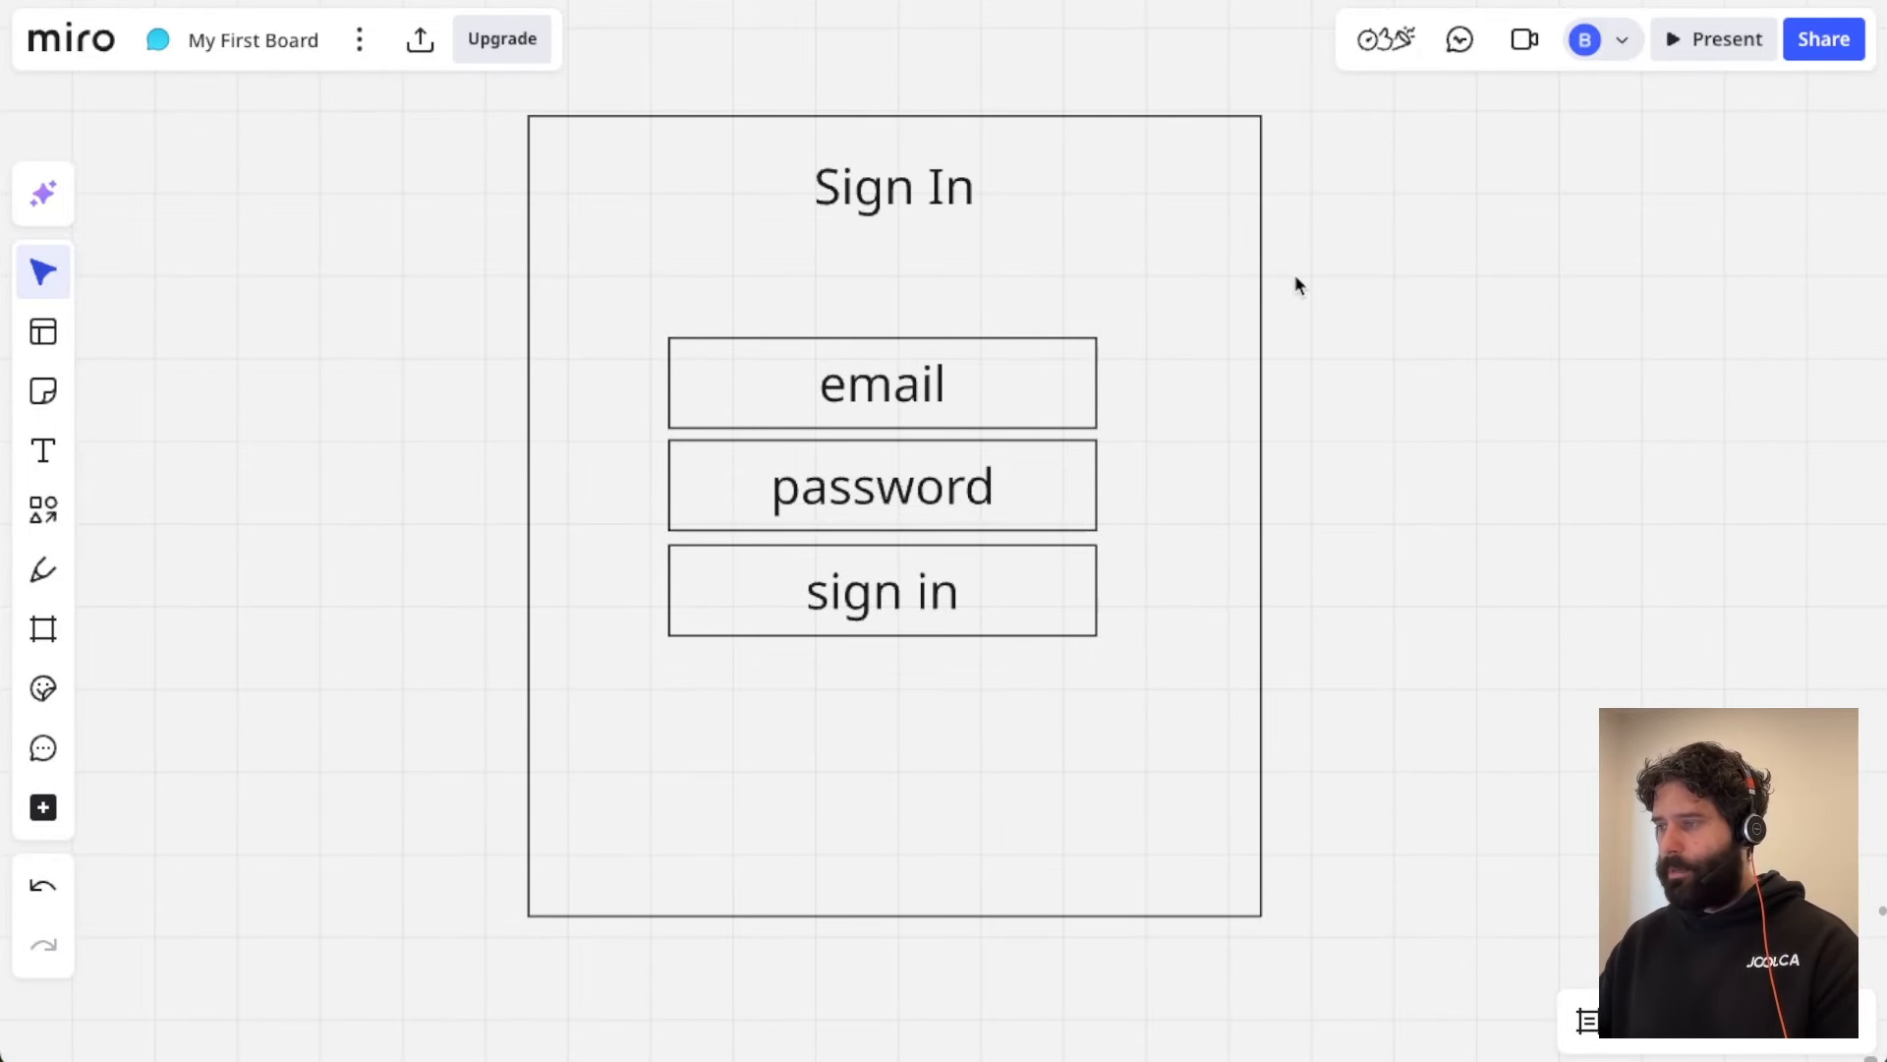
scroll(1294, 276, down, 3)
scroll(1295, 285, left, 2)
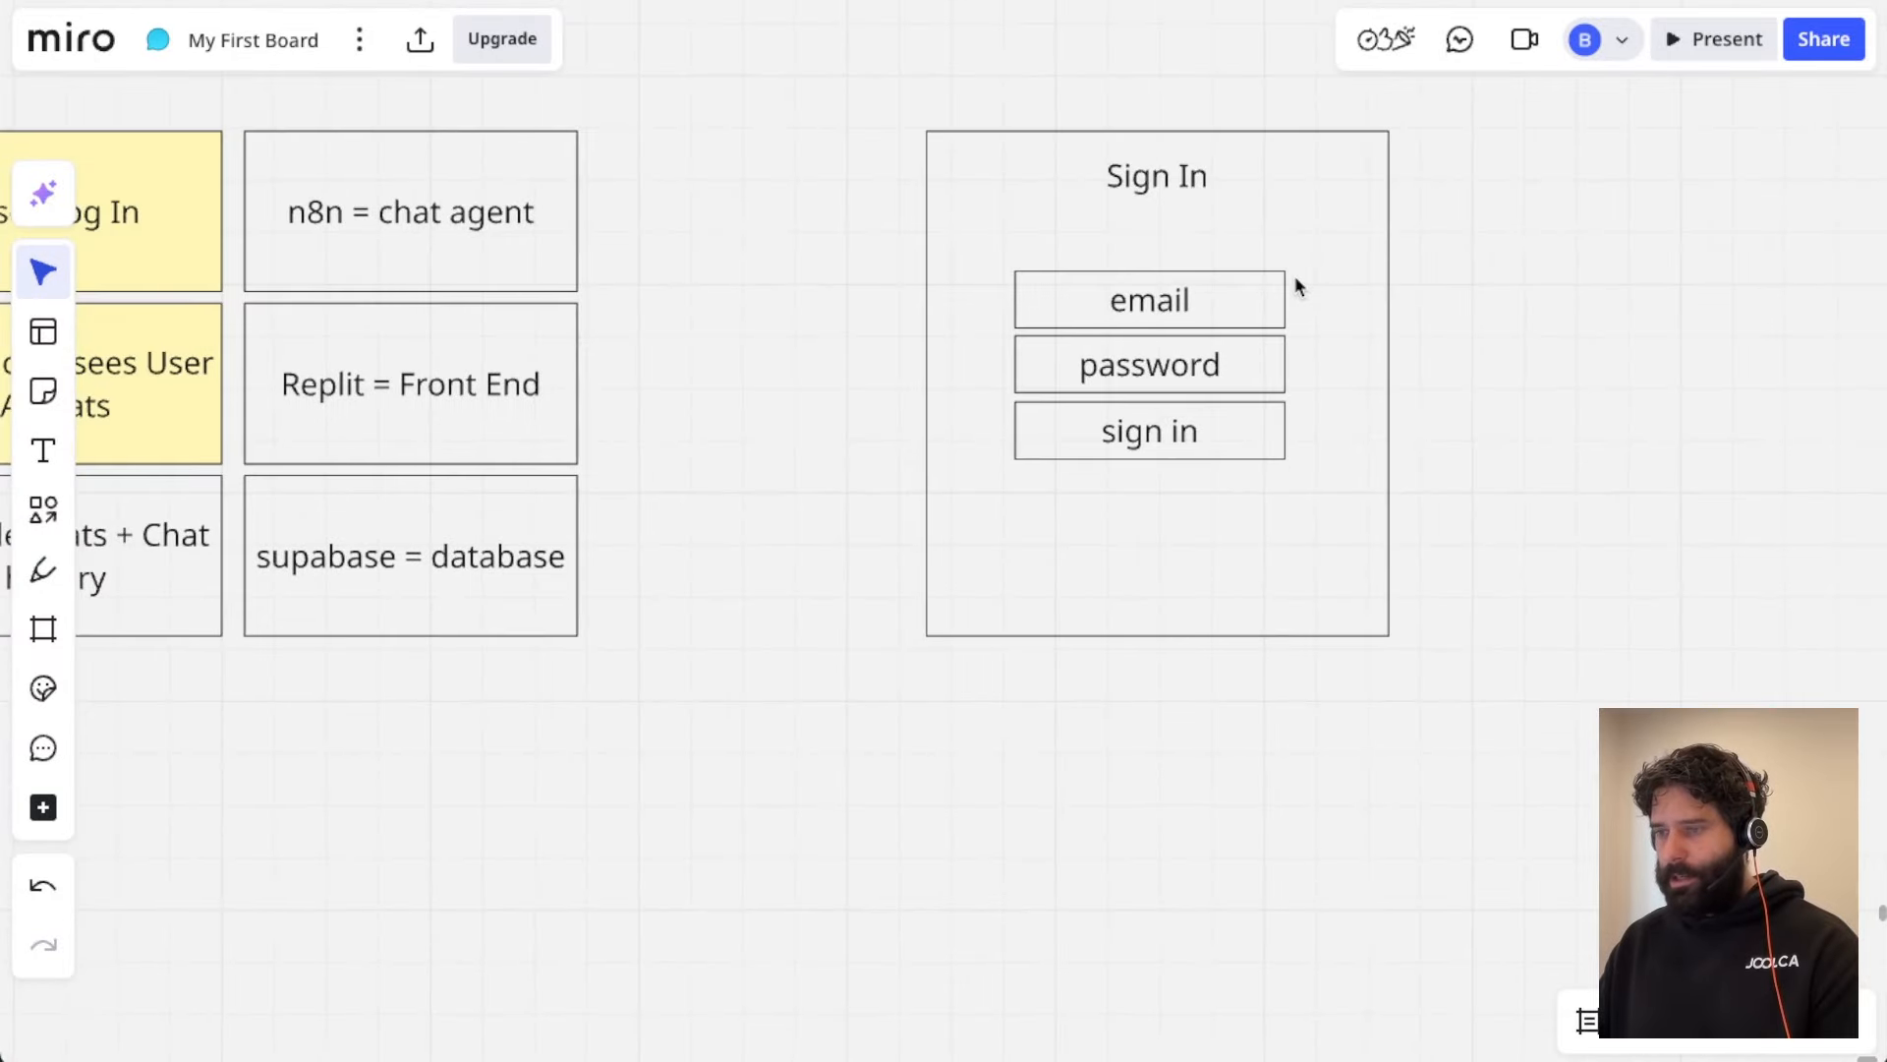
click(43, 509)
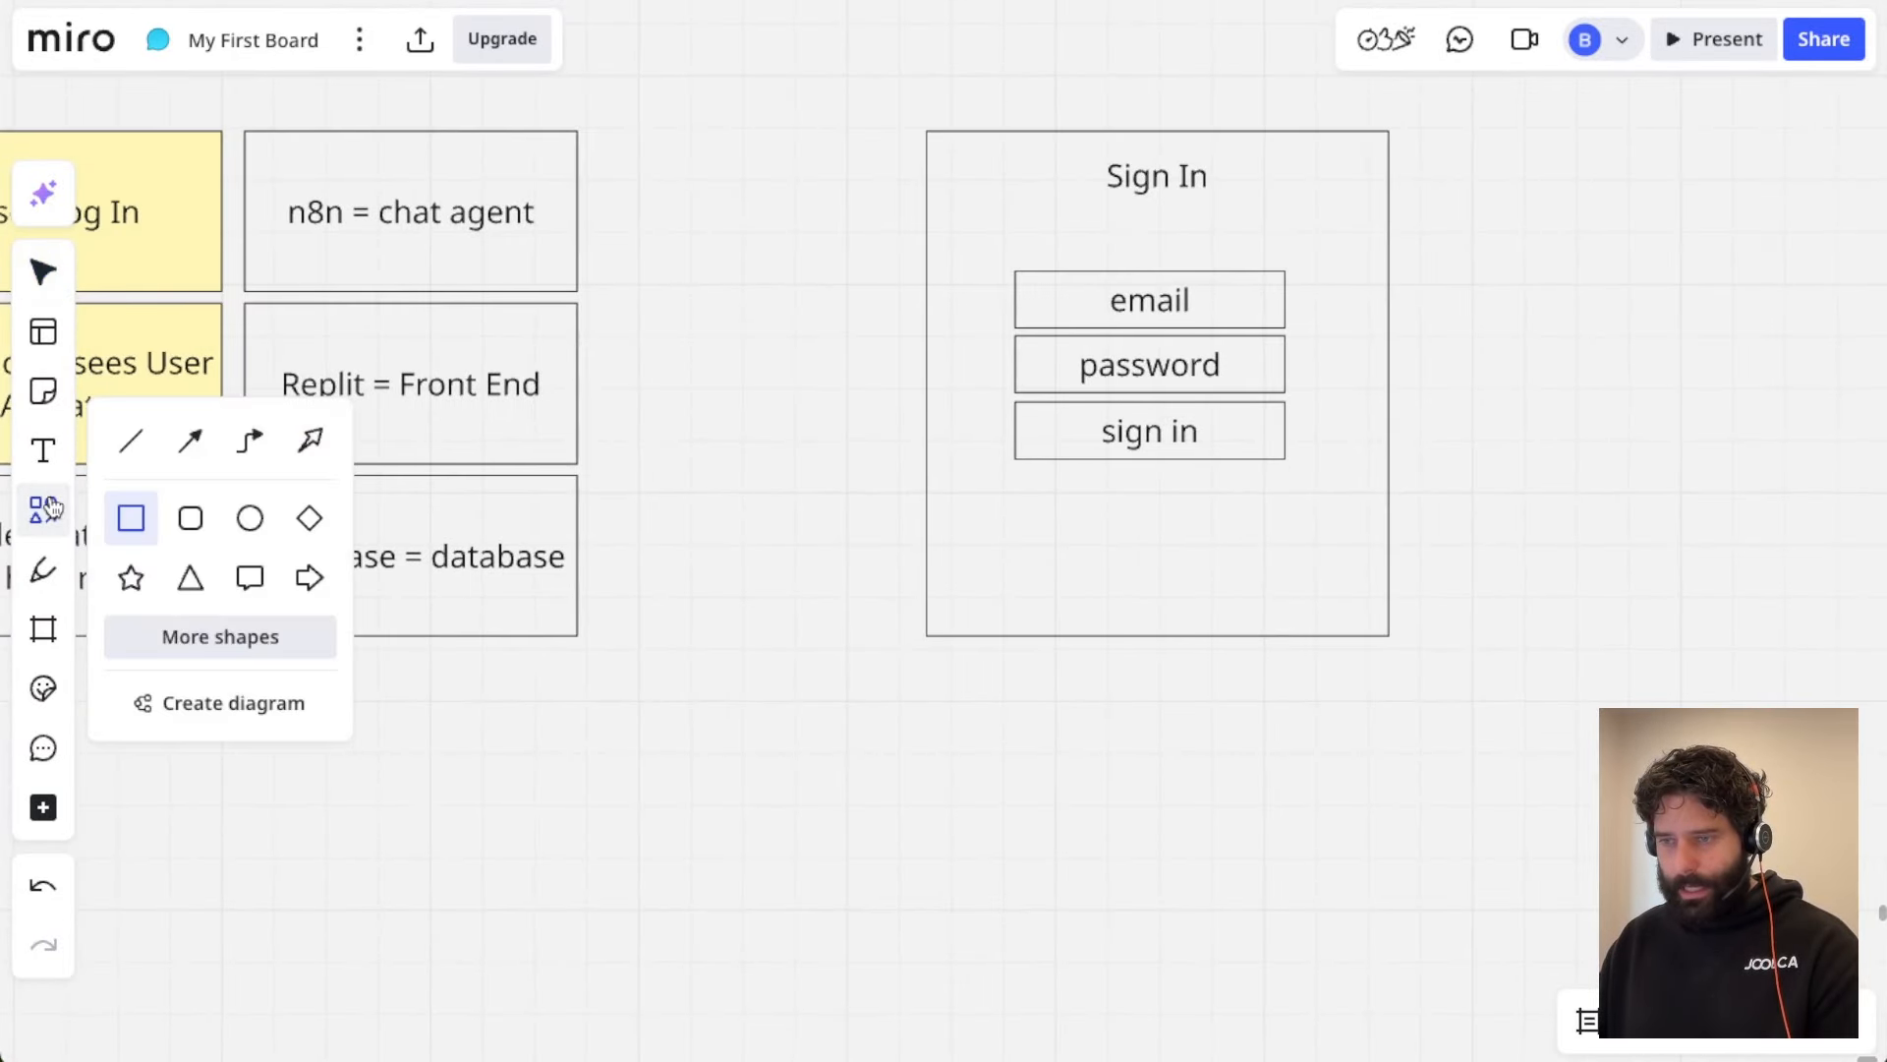
click(219, 632)
drag(79, 575, 1146, 758)
click(1076, 735)
key(ctrl+z)
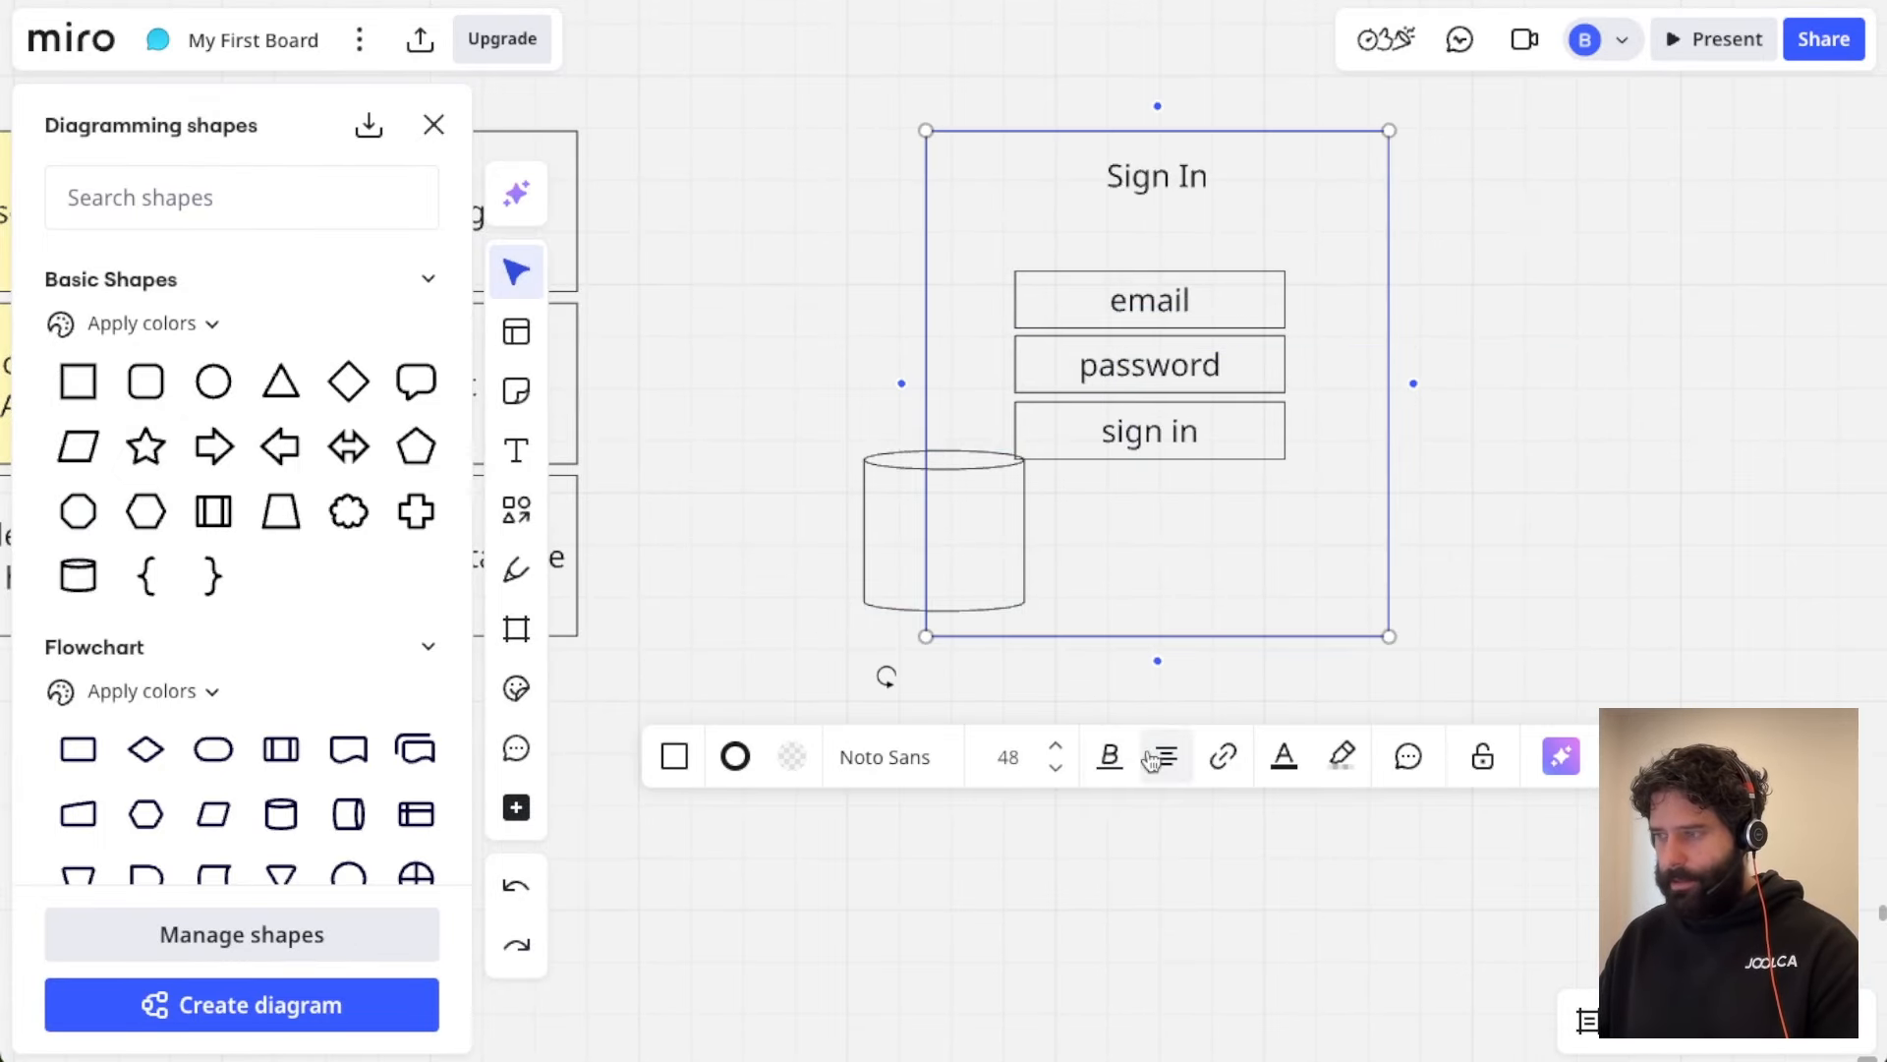
click(906, 552)
drag(907, 552, 1113, 789)
scroll(1152, 763, up, 2)
scroll(1153, 733, down, 3)
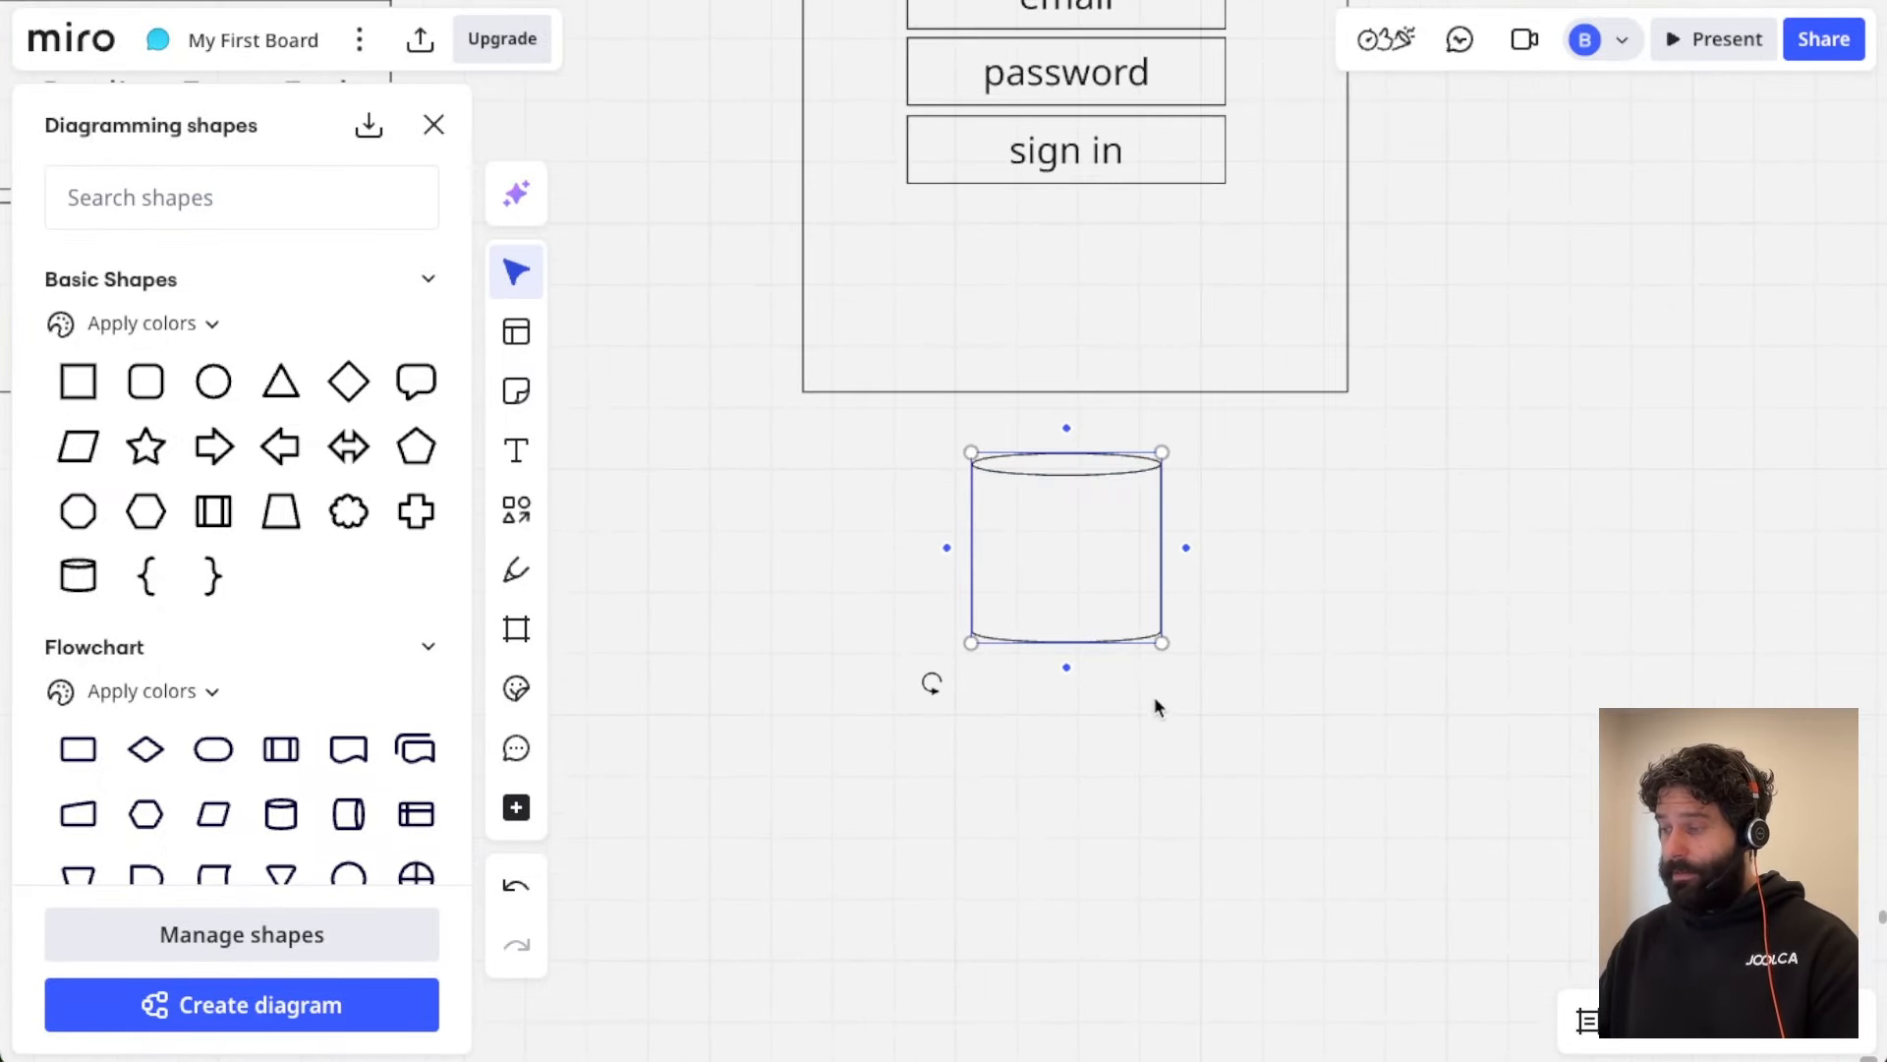
drag(1161, 644, 1213, 728)
click(1162, 623)
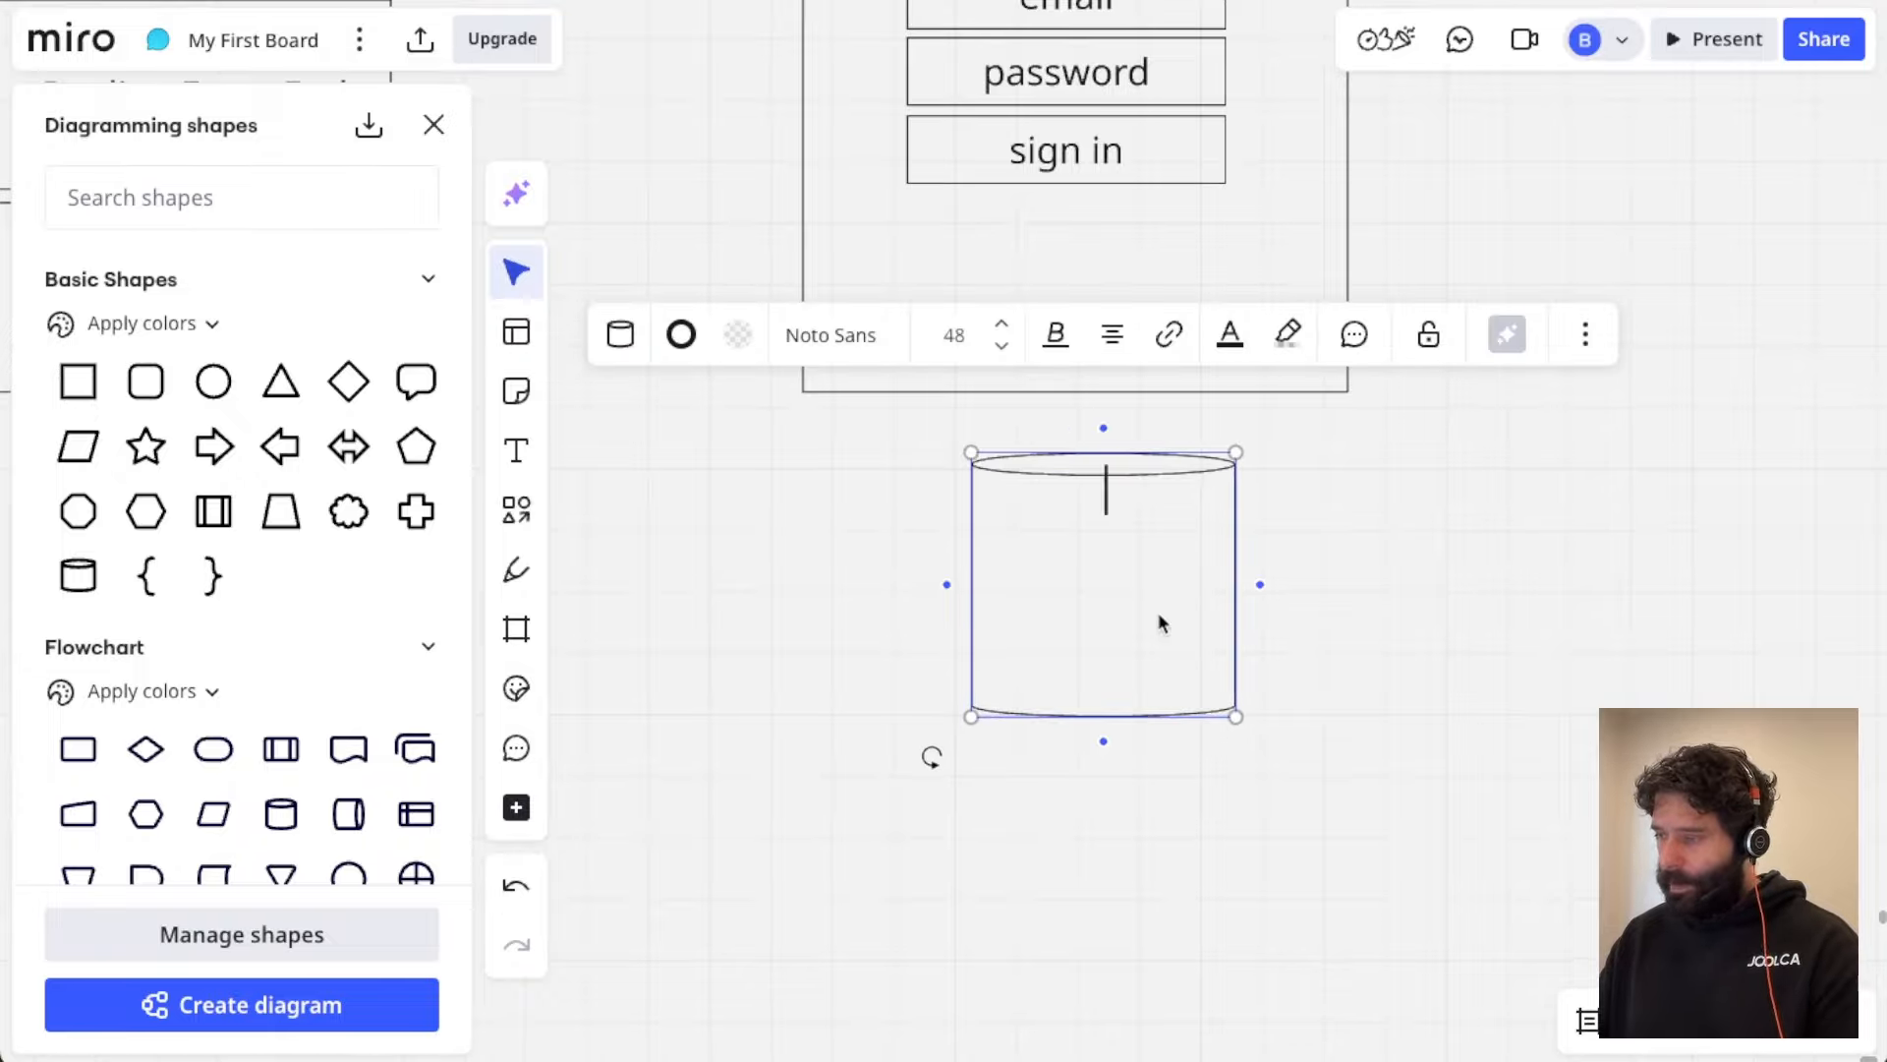
Step: Label the cylinder "Database"
text(Supaba)
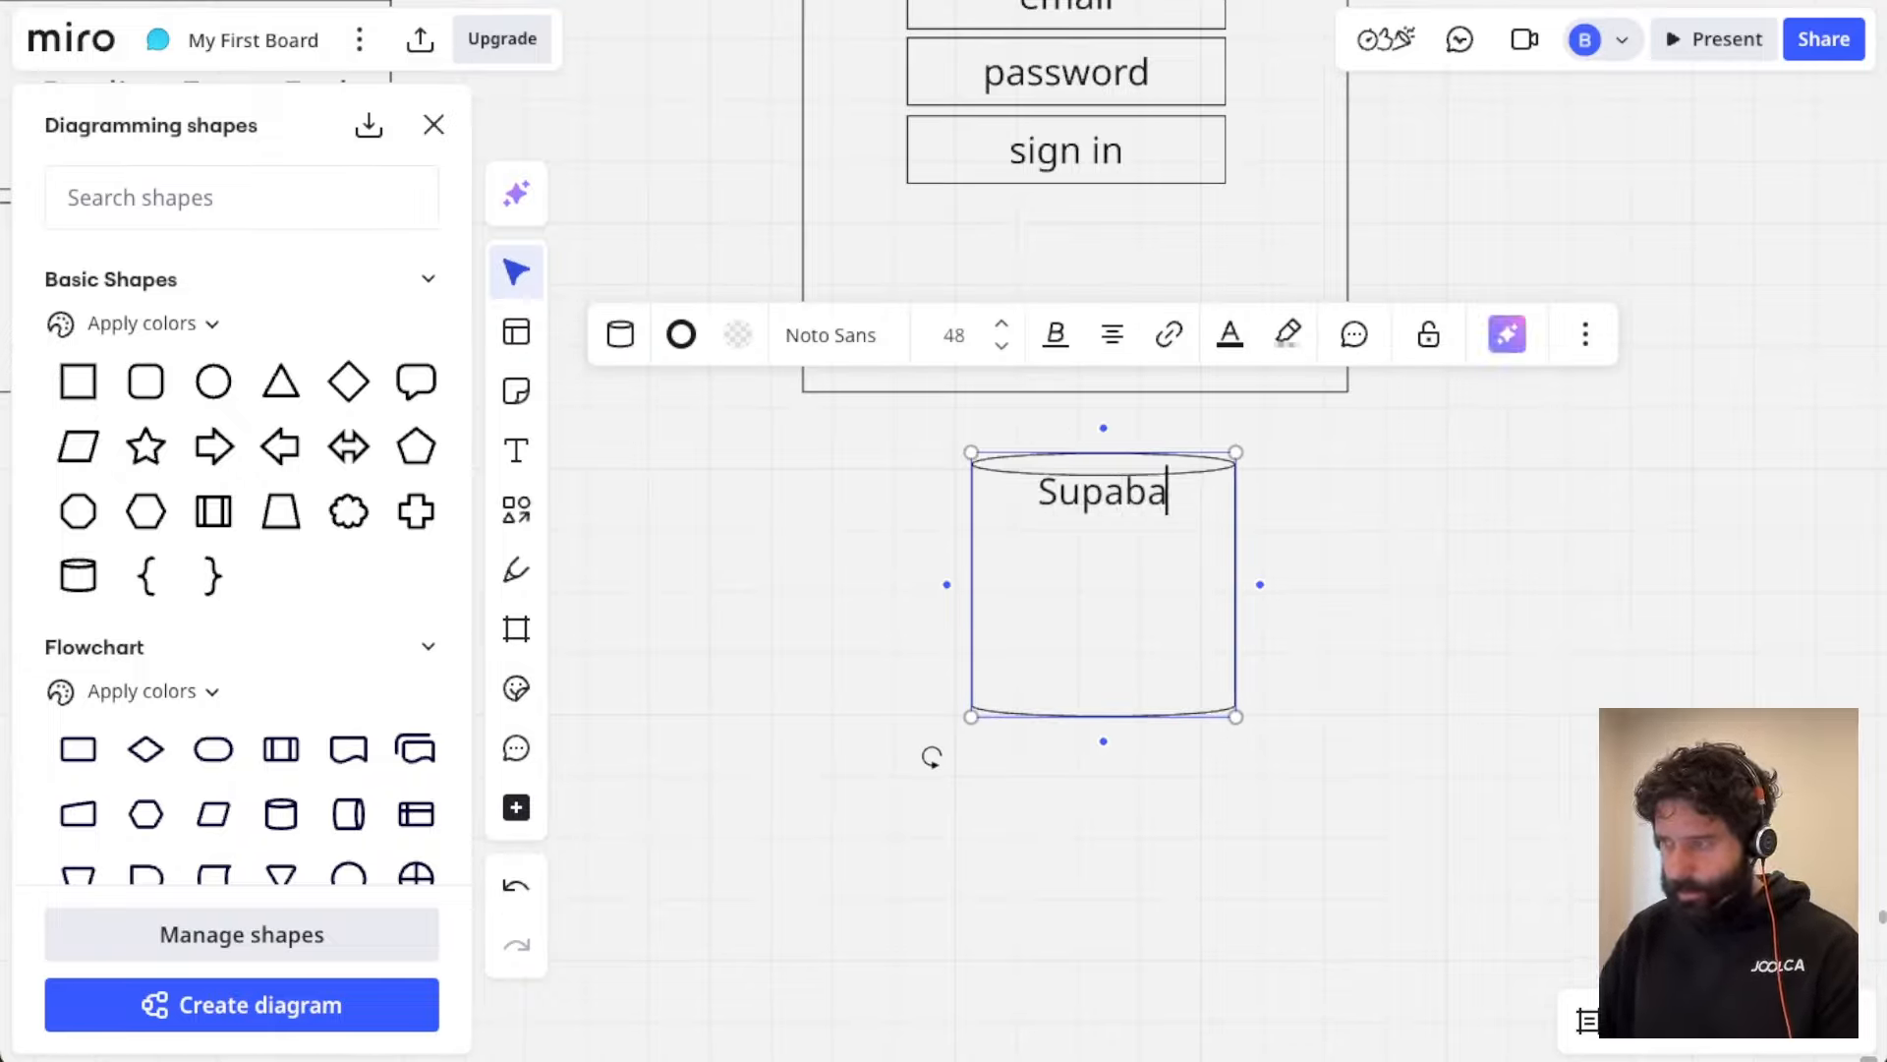
key(BackSpace)
key(BackSpace)
key(BackSpace)
key(BackSpace)
key(BackSpace)
key(BackSpace)
text(Database)
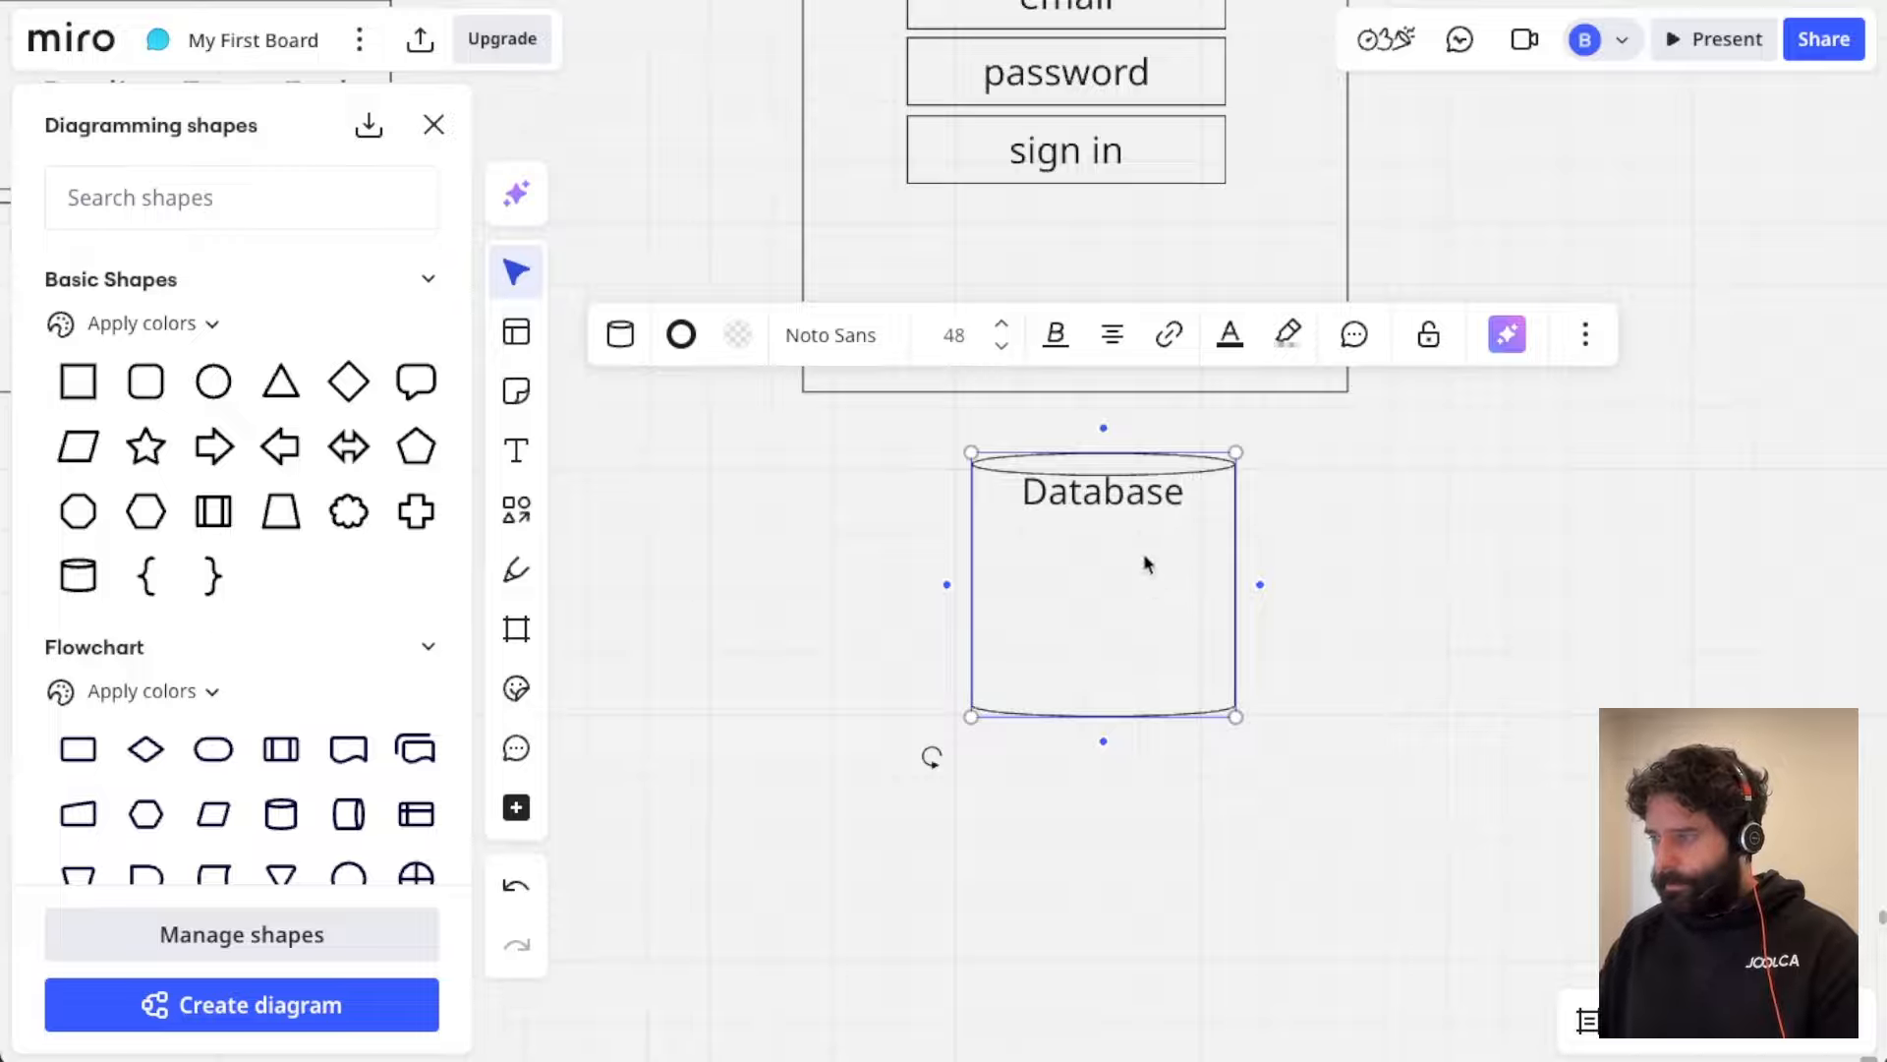
Step: Set the cylinder's label to "Supabase", centre it vertically, and close the shape library
key(ctrl+a)
text(Supabase)
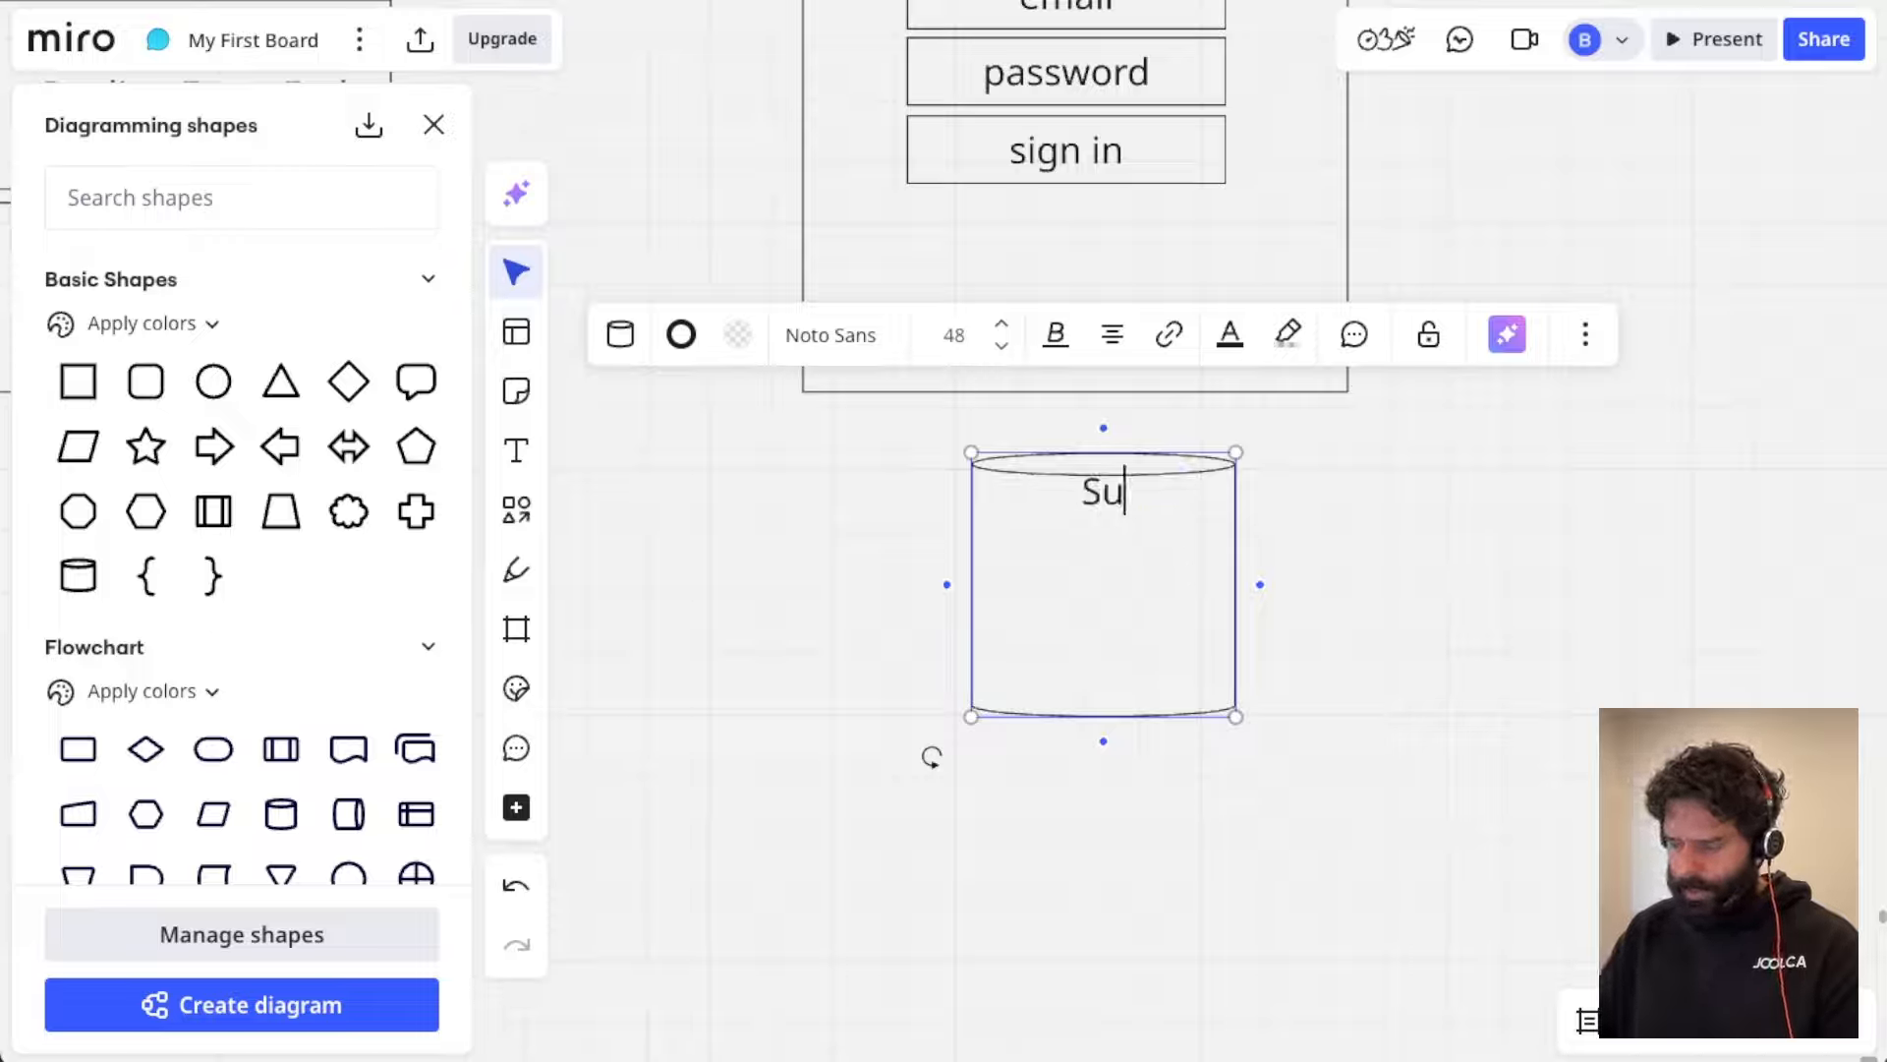
click(1112, 334)
click(1121, 478)
click(1427, 497)
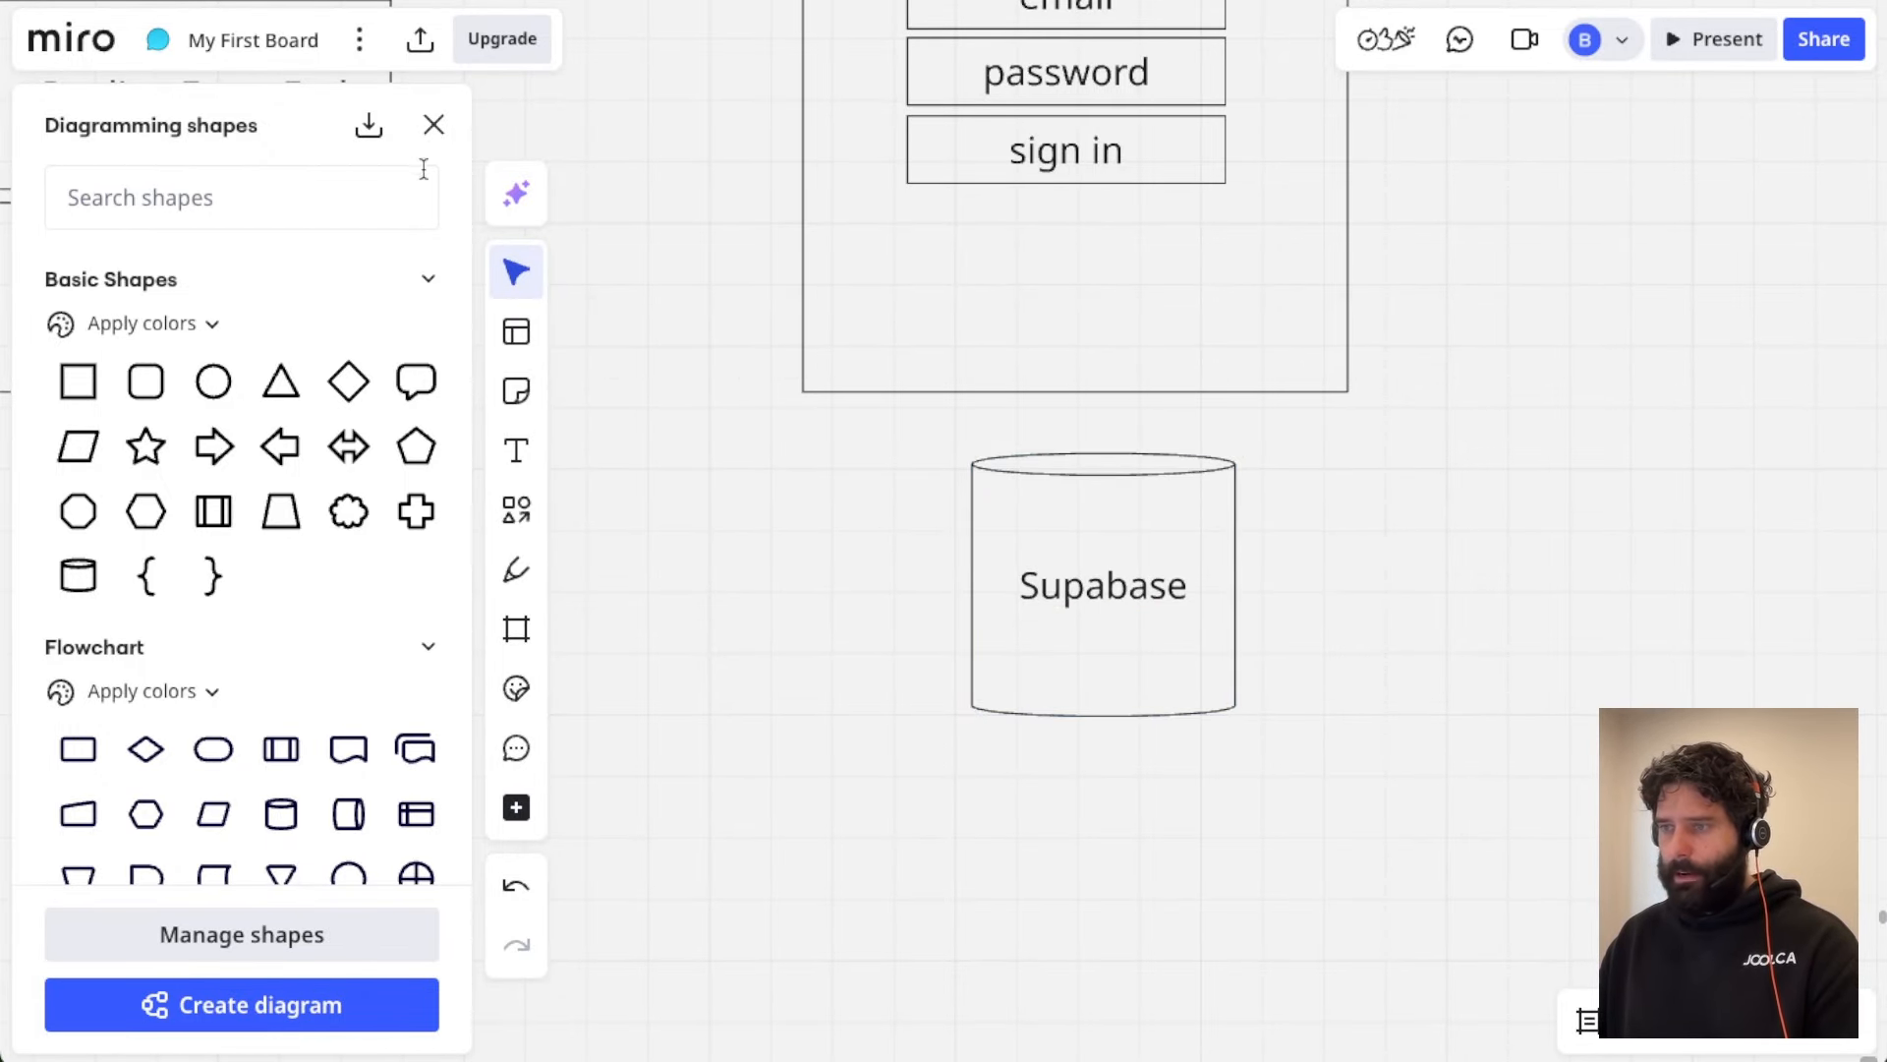
click(433, 124)
Step: Centre the Supabase cylinder under the Sign In box and connect the two with a double-headed arrow
drag(1146, 577, 1114, 611)
click(1141, 431)
scroll(1139, 428, up, 2)
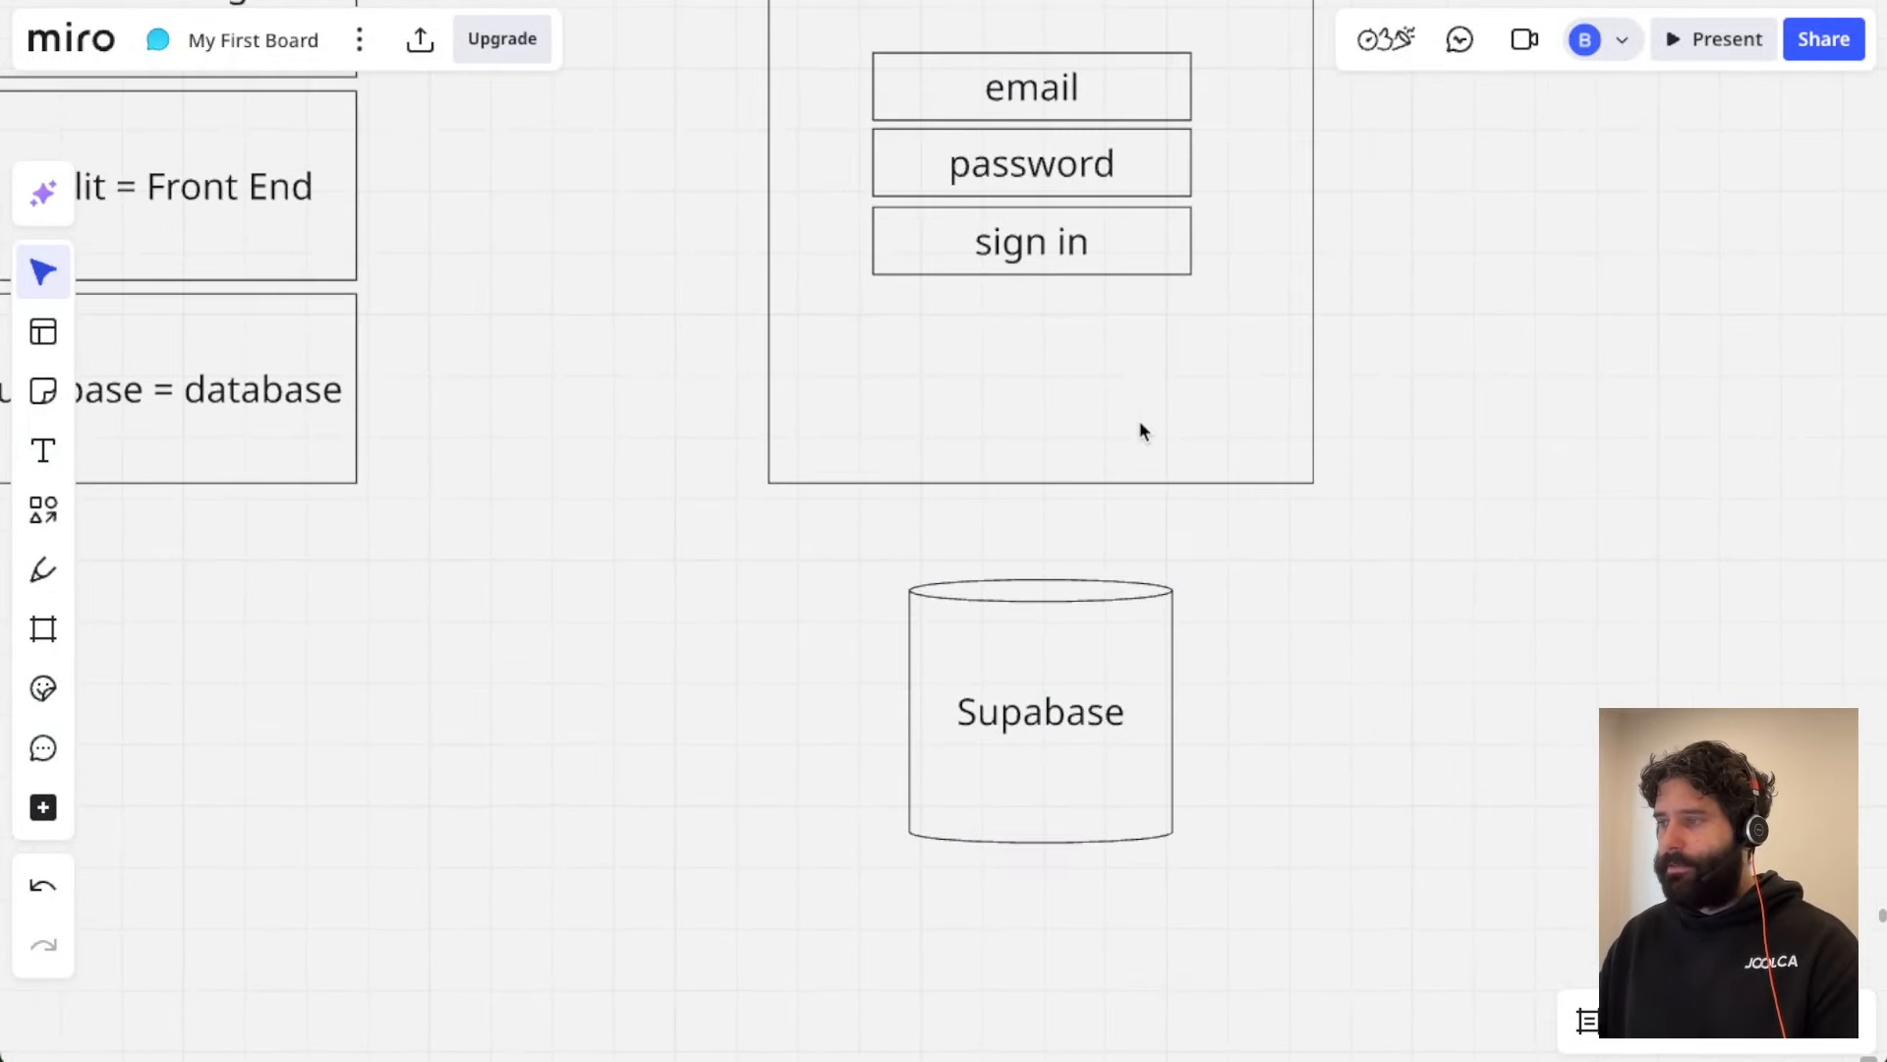
click(1057, 606)
drag(1041, 552, 1041, 484)
click(1065, 659)
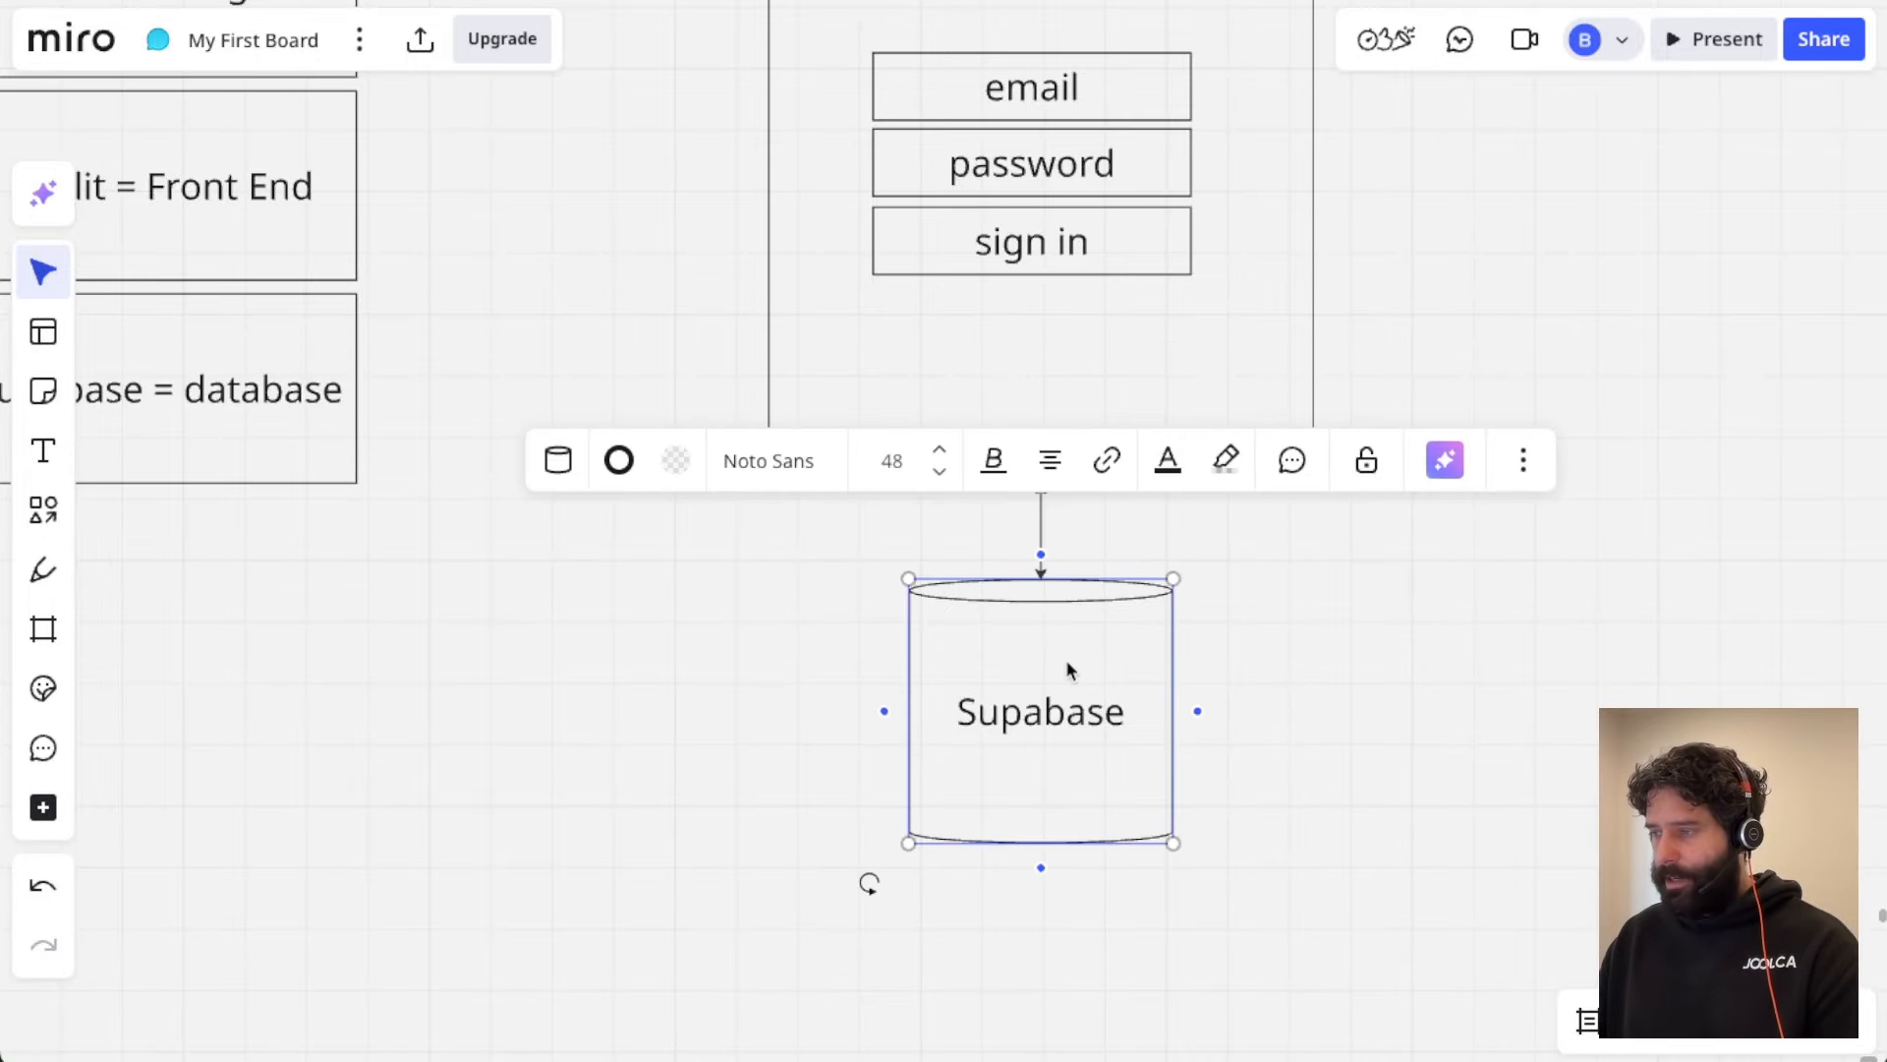
click(1231, 657)
scroll(1226, 398, up, 2)
click(1116, 338)
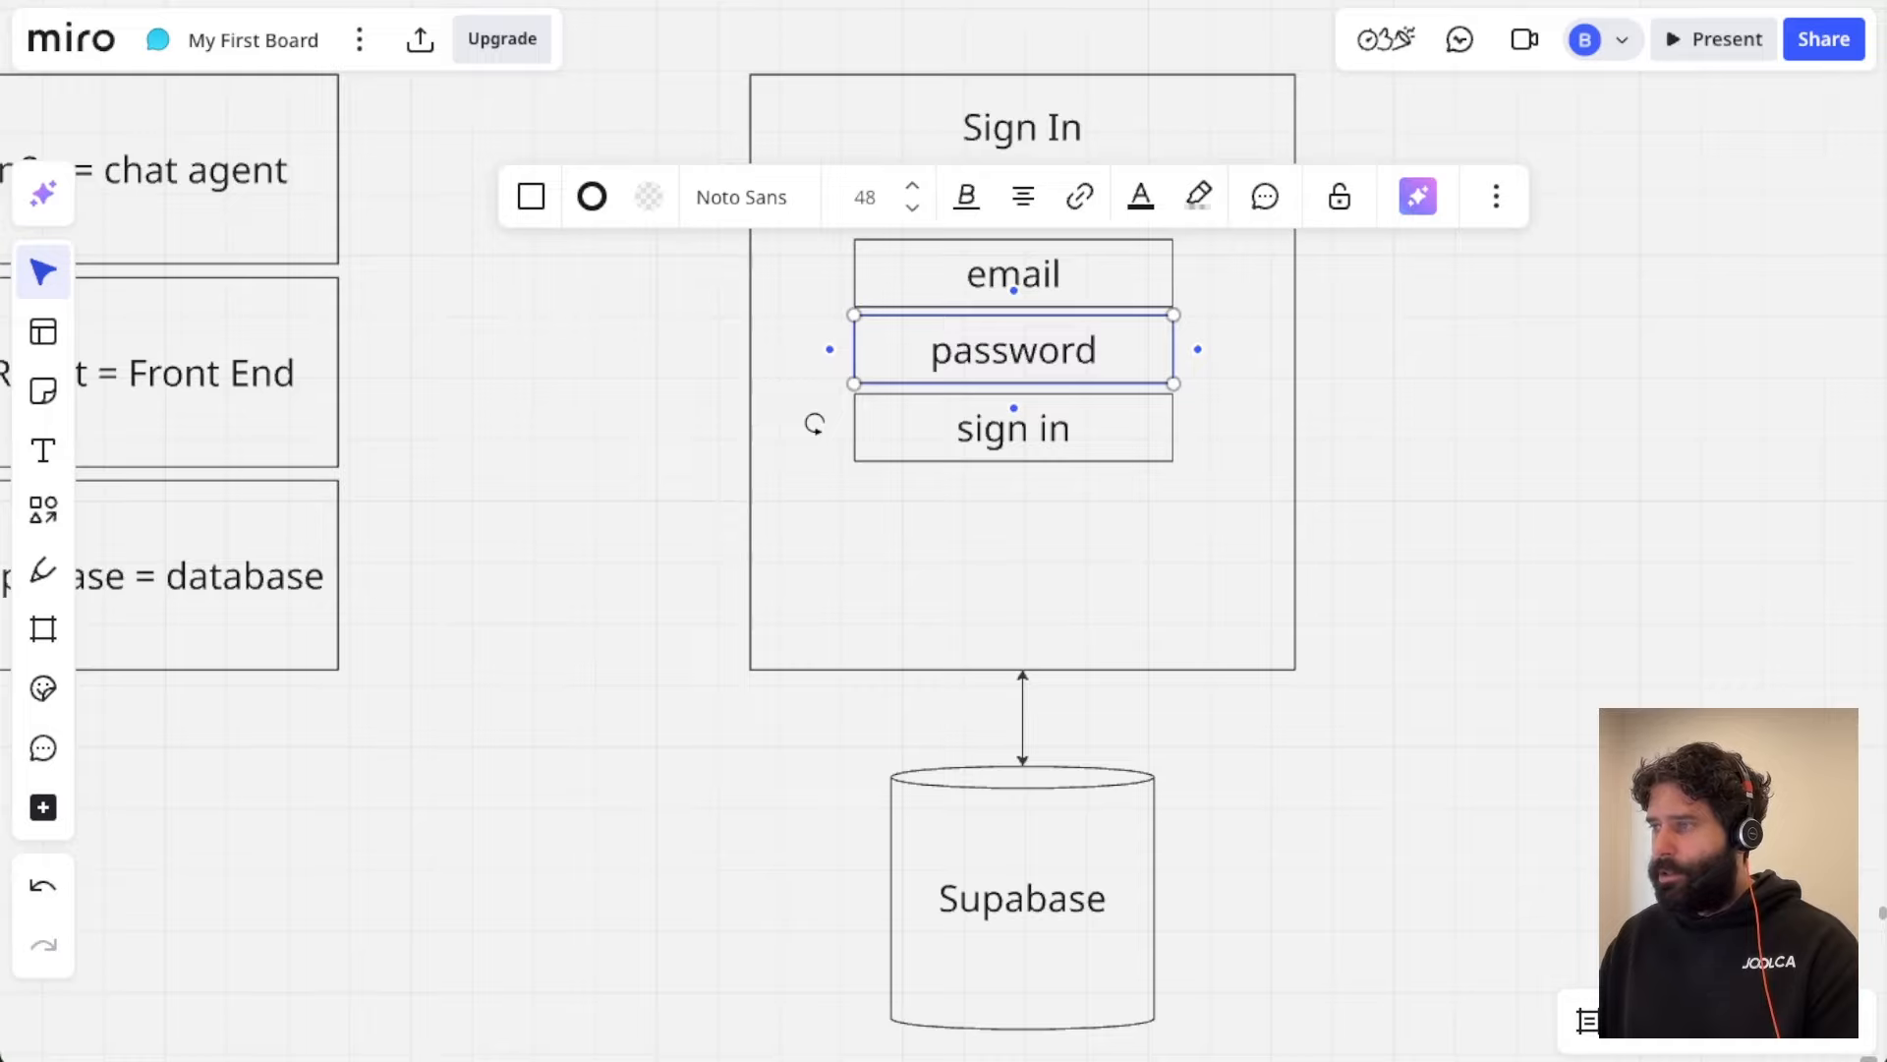
Step: Switch to Supabase, view the Authentication users list of the youtube-demo project alongside the board's sign-in fields, and return to Miro
click(983, 2)
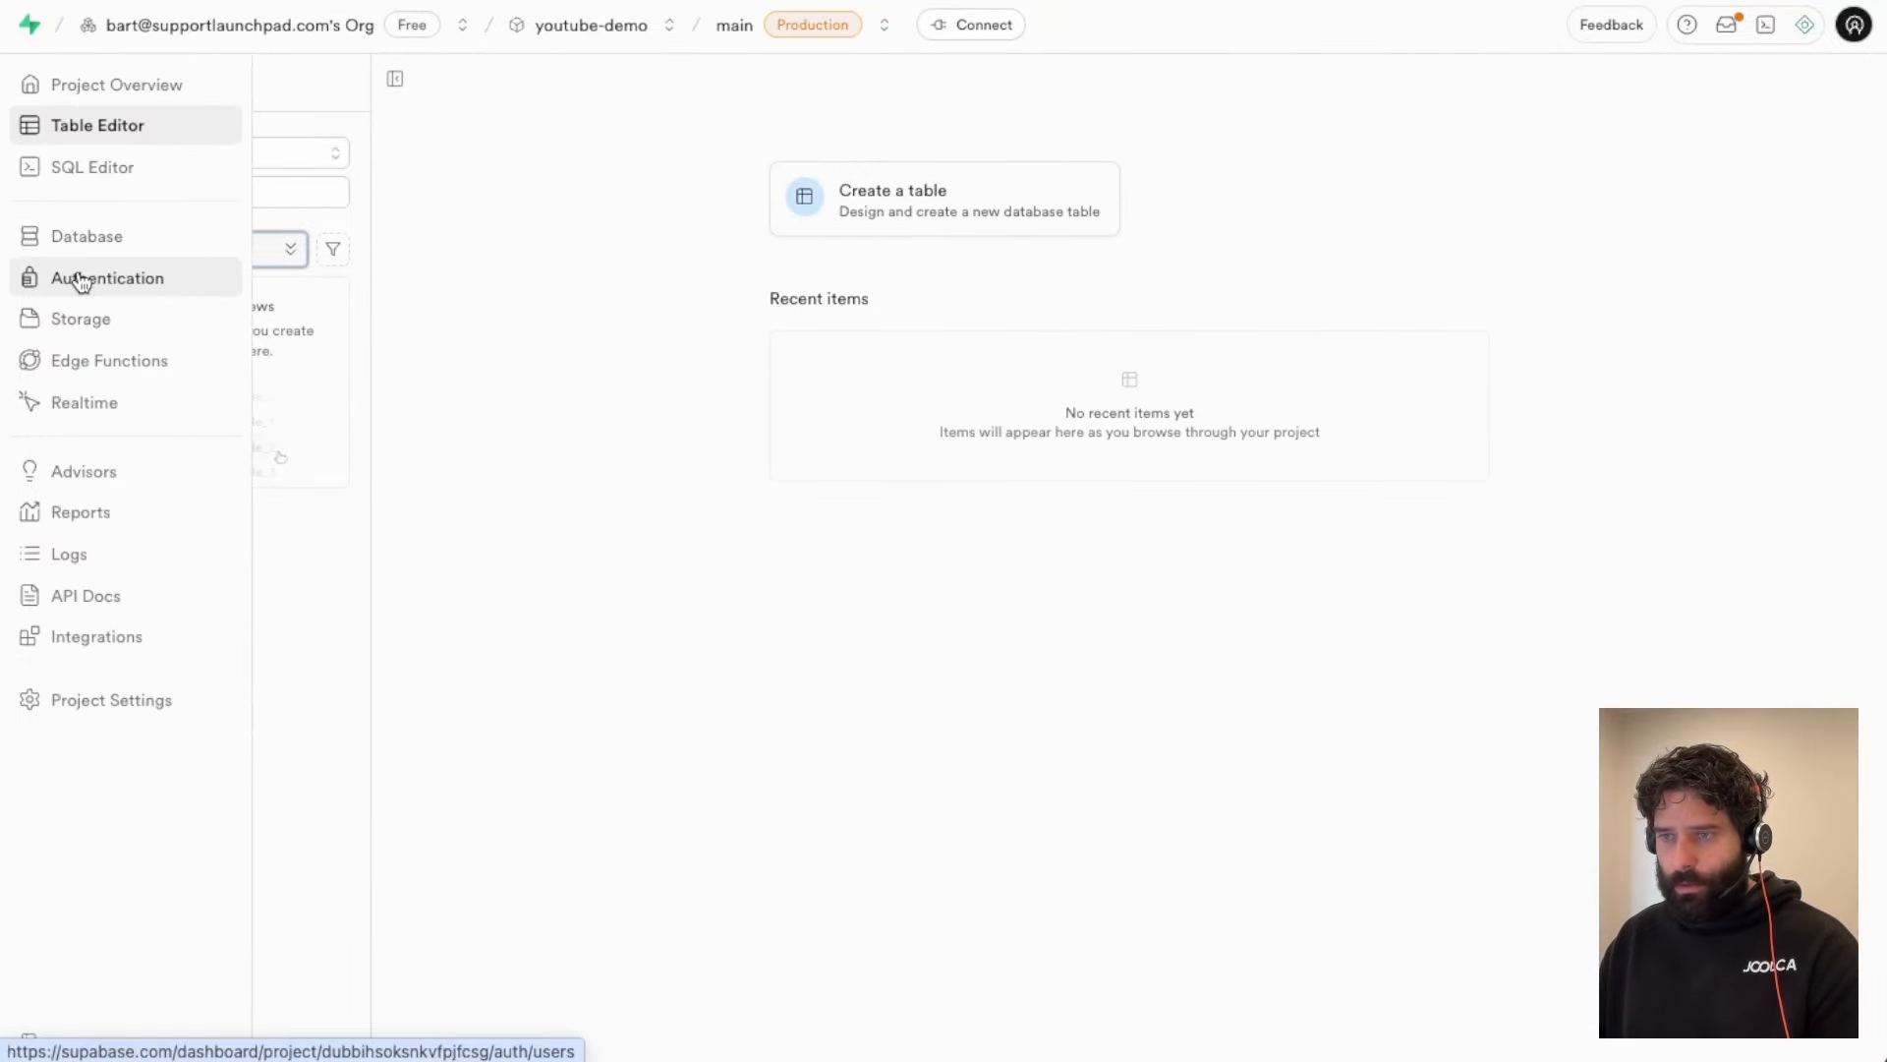
click(76, 278)
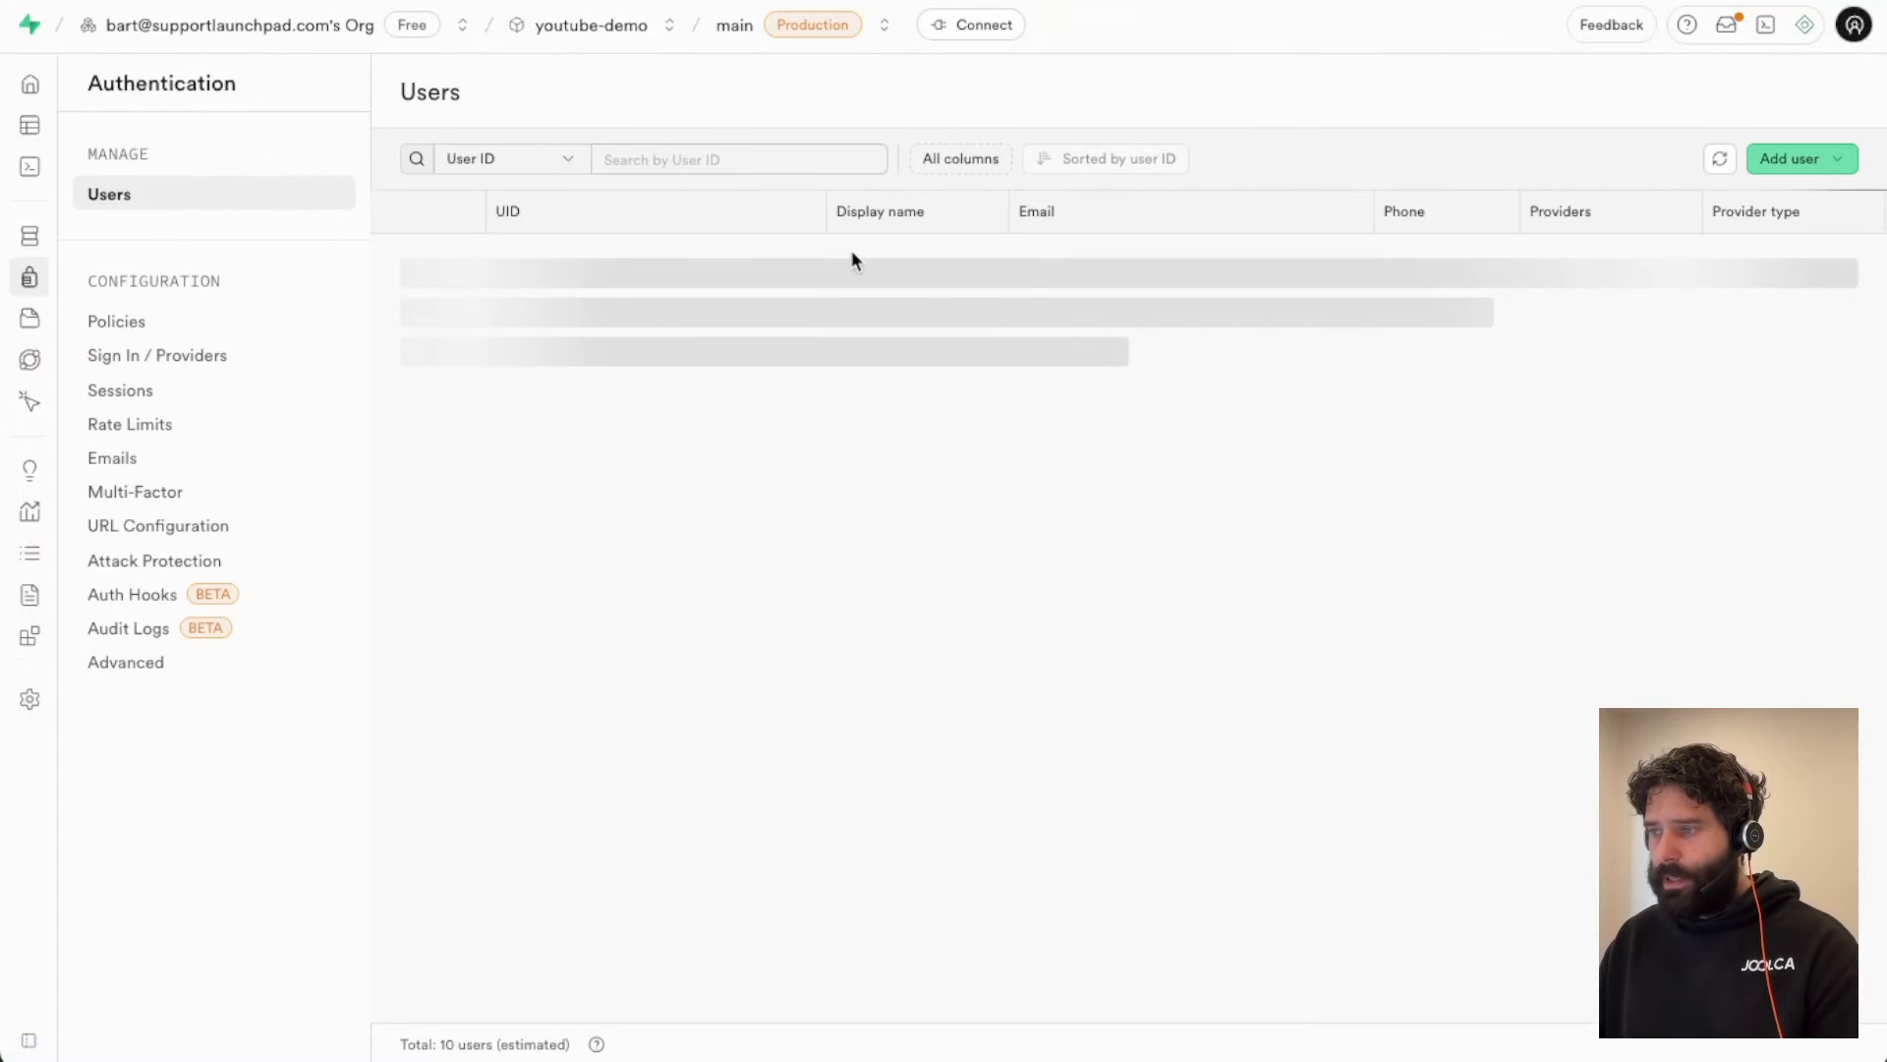
click(777, 2)
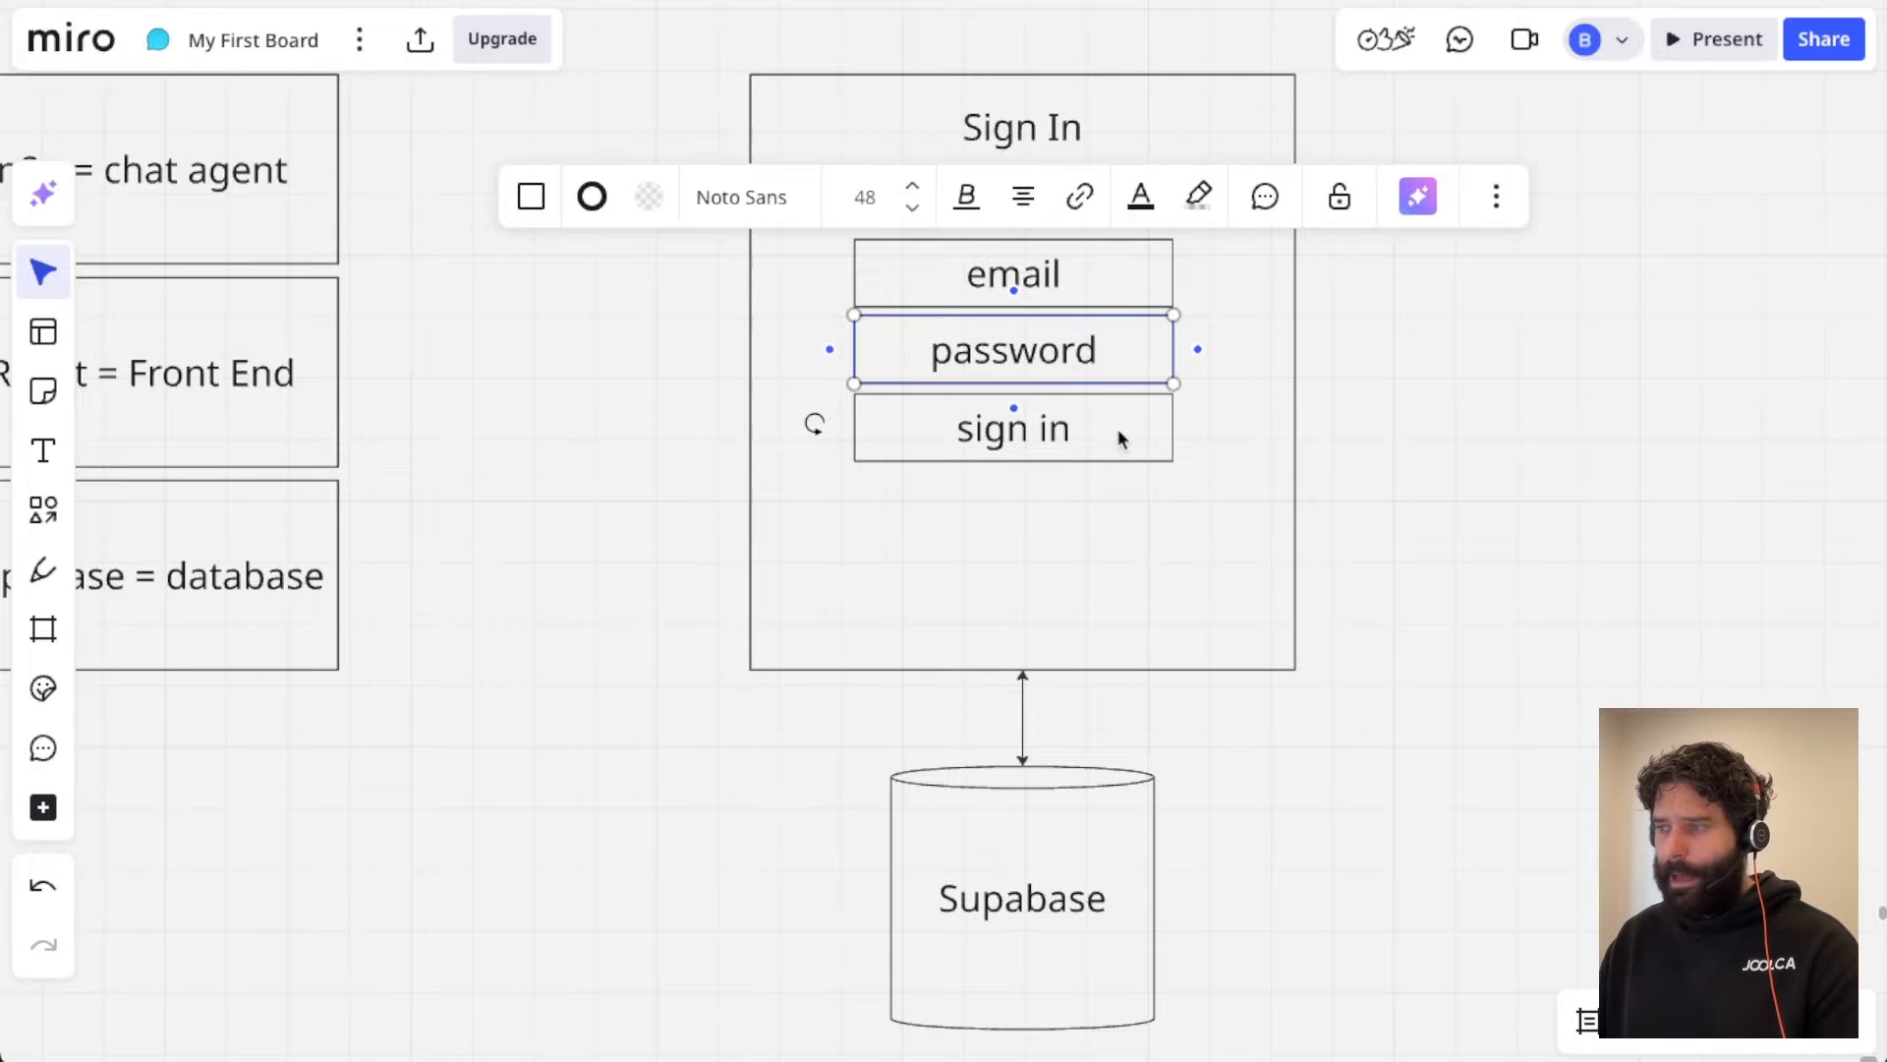
click(1070, 261)
click(1098, 344)
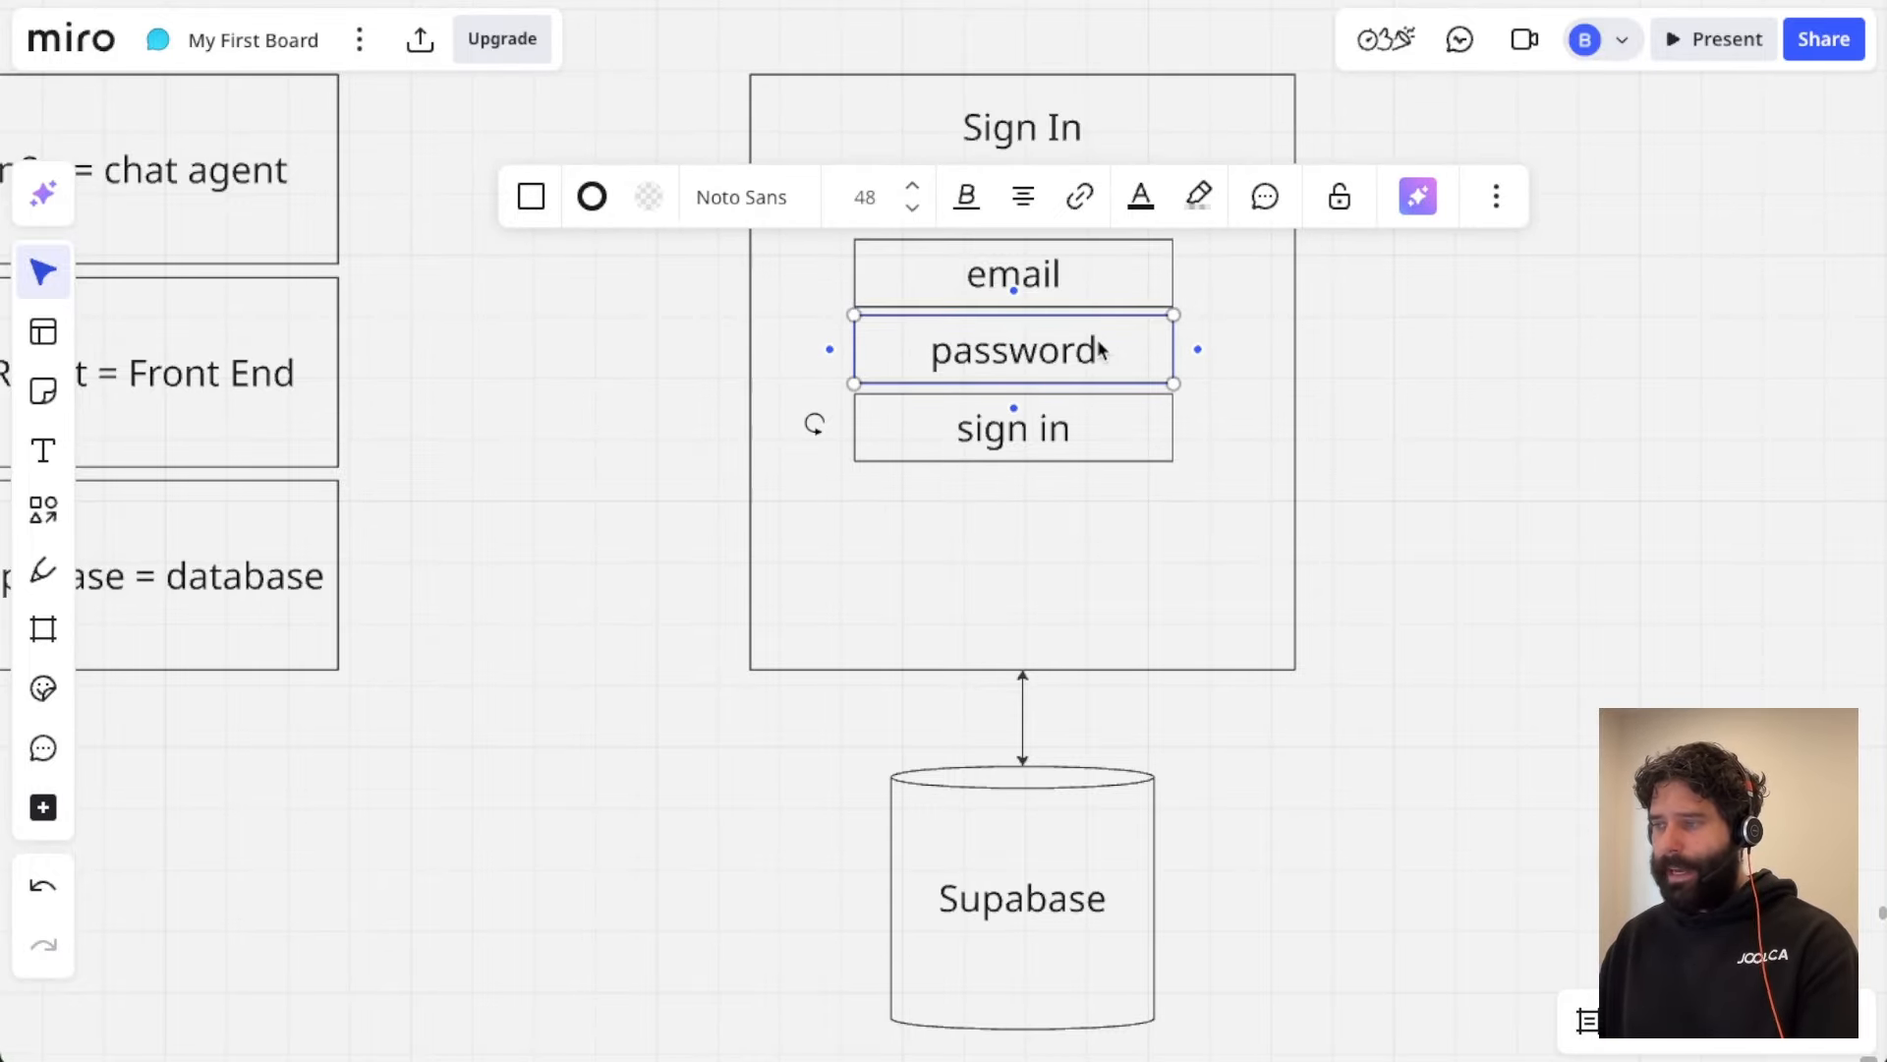
click(1185, 12)
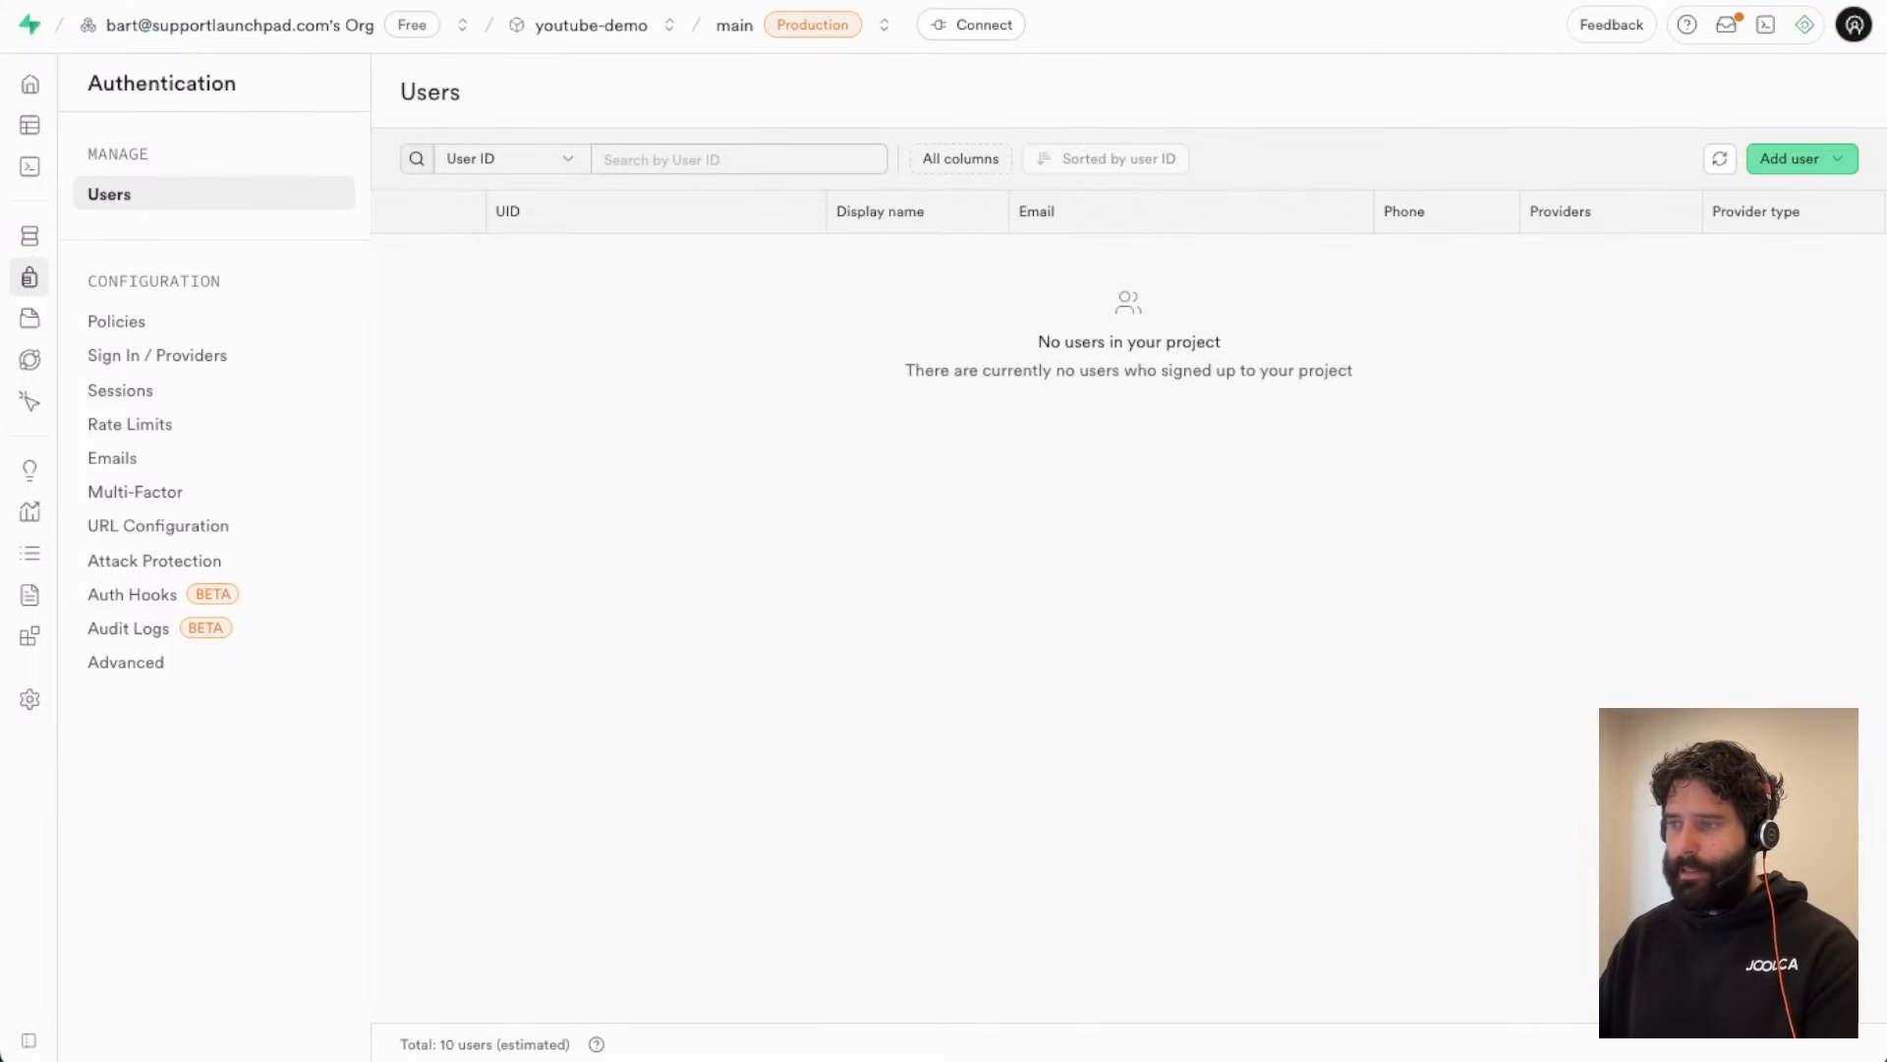
key(ctrl+Tab)
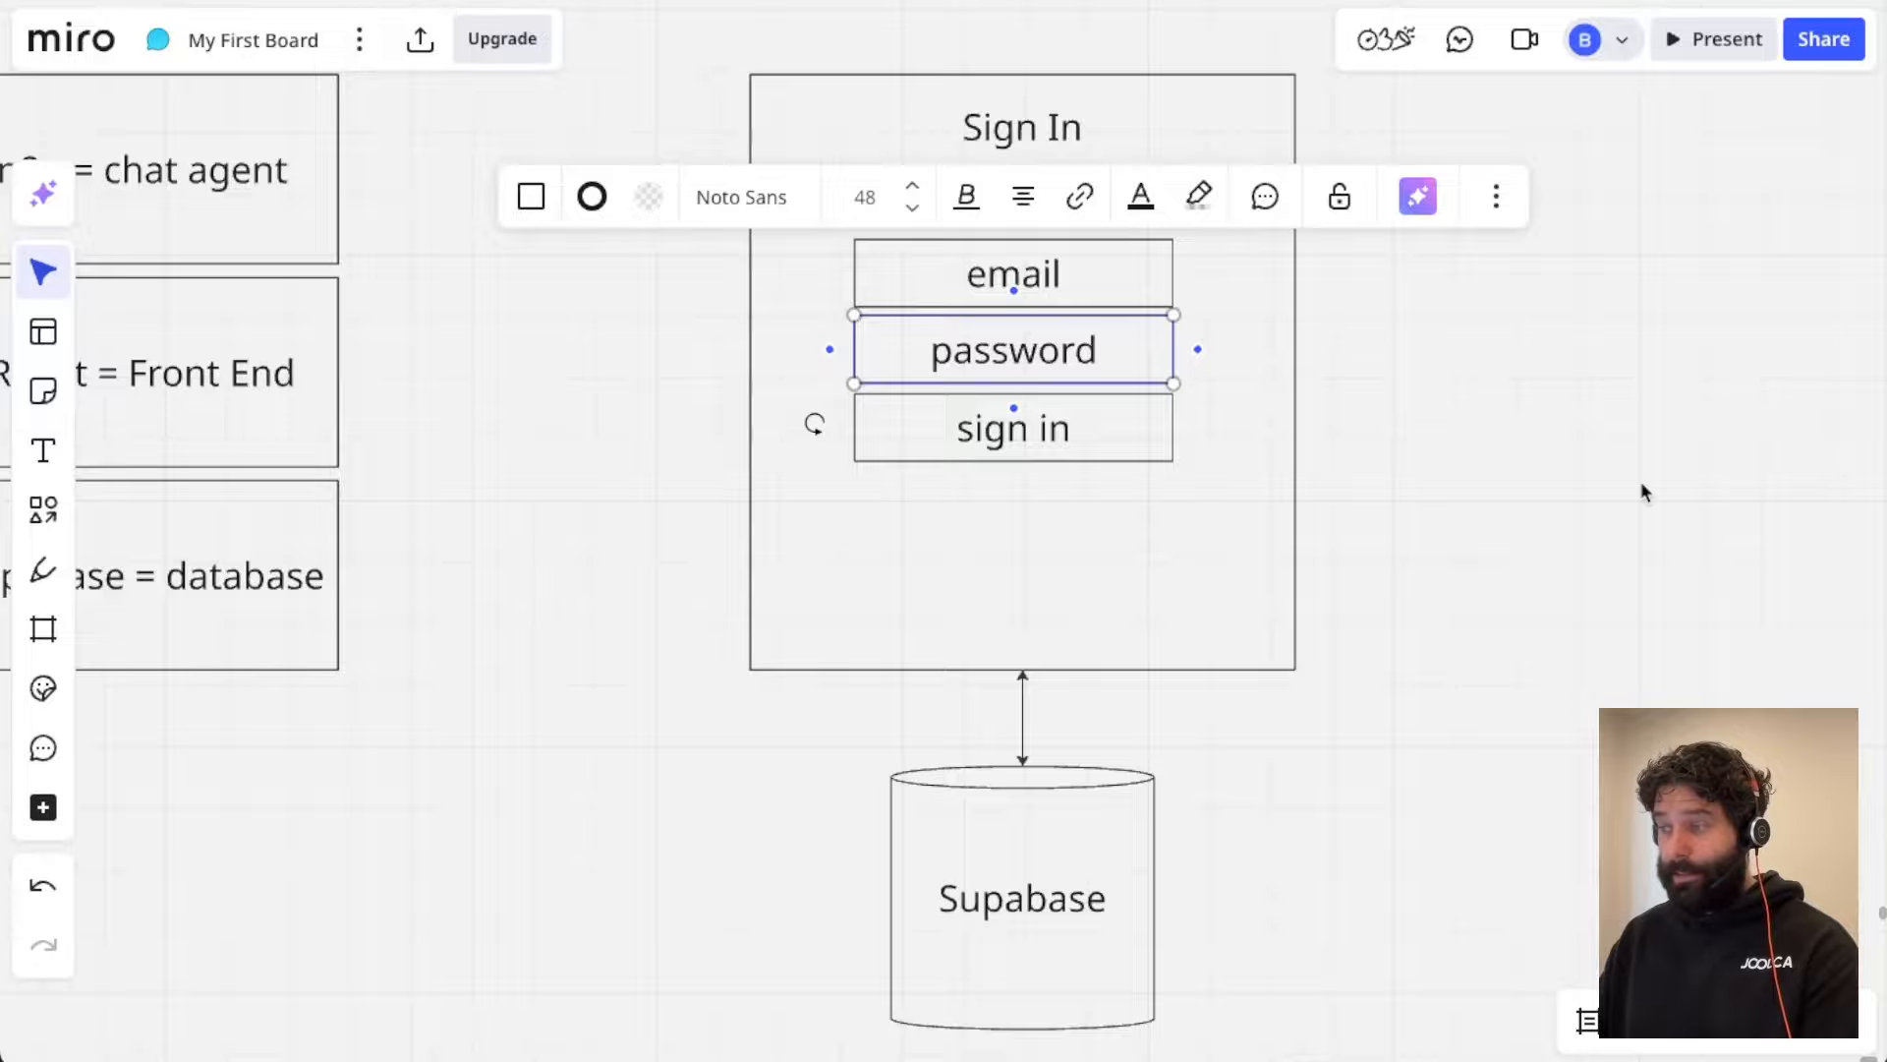
Step: Examine the email and password fields of the Sign In box and the Supabase cylinder linked to it
click(1642, 483)
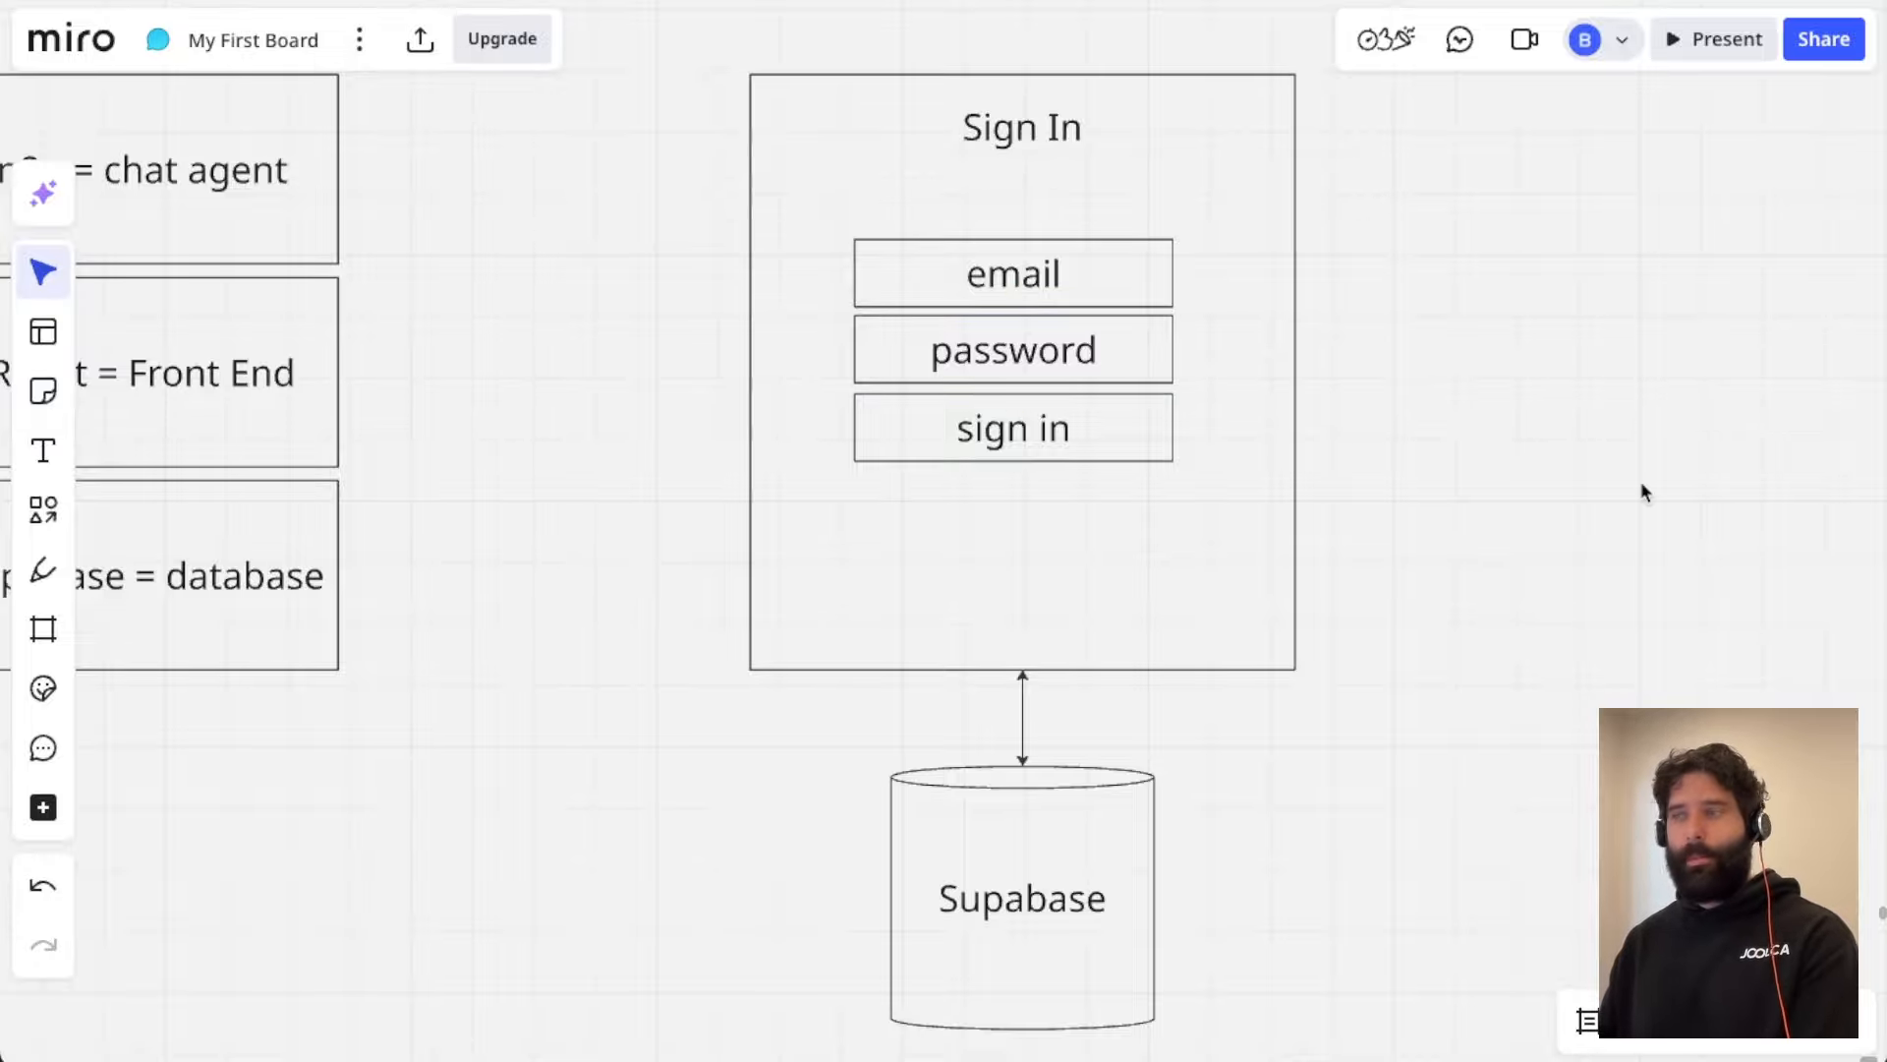
click(1124, 289)
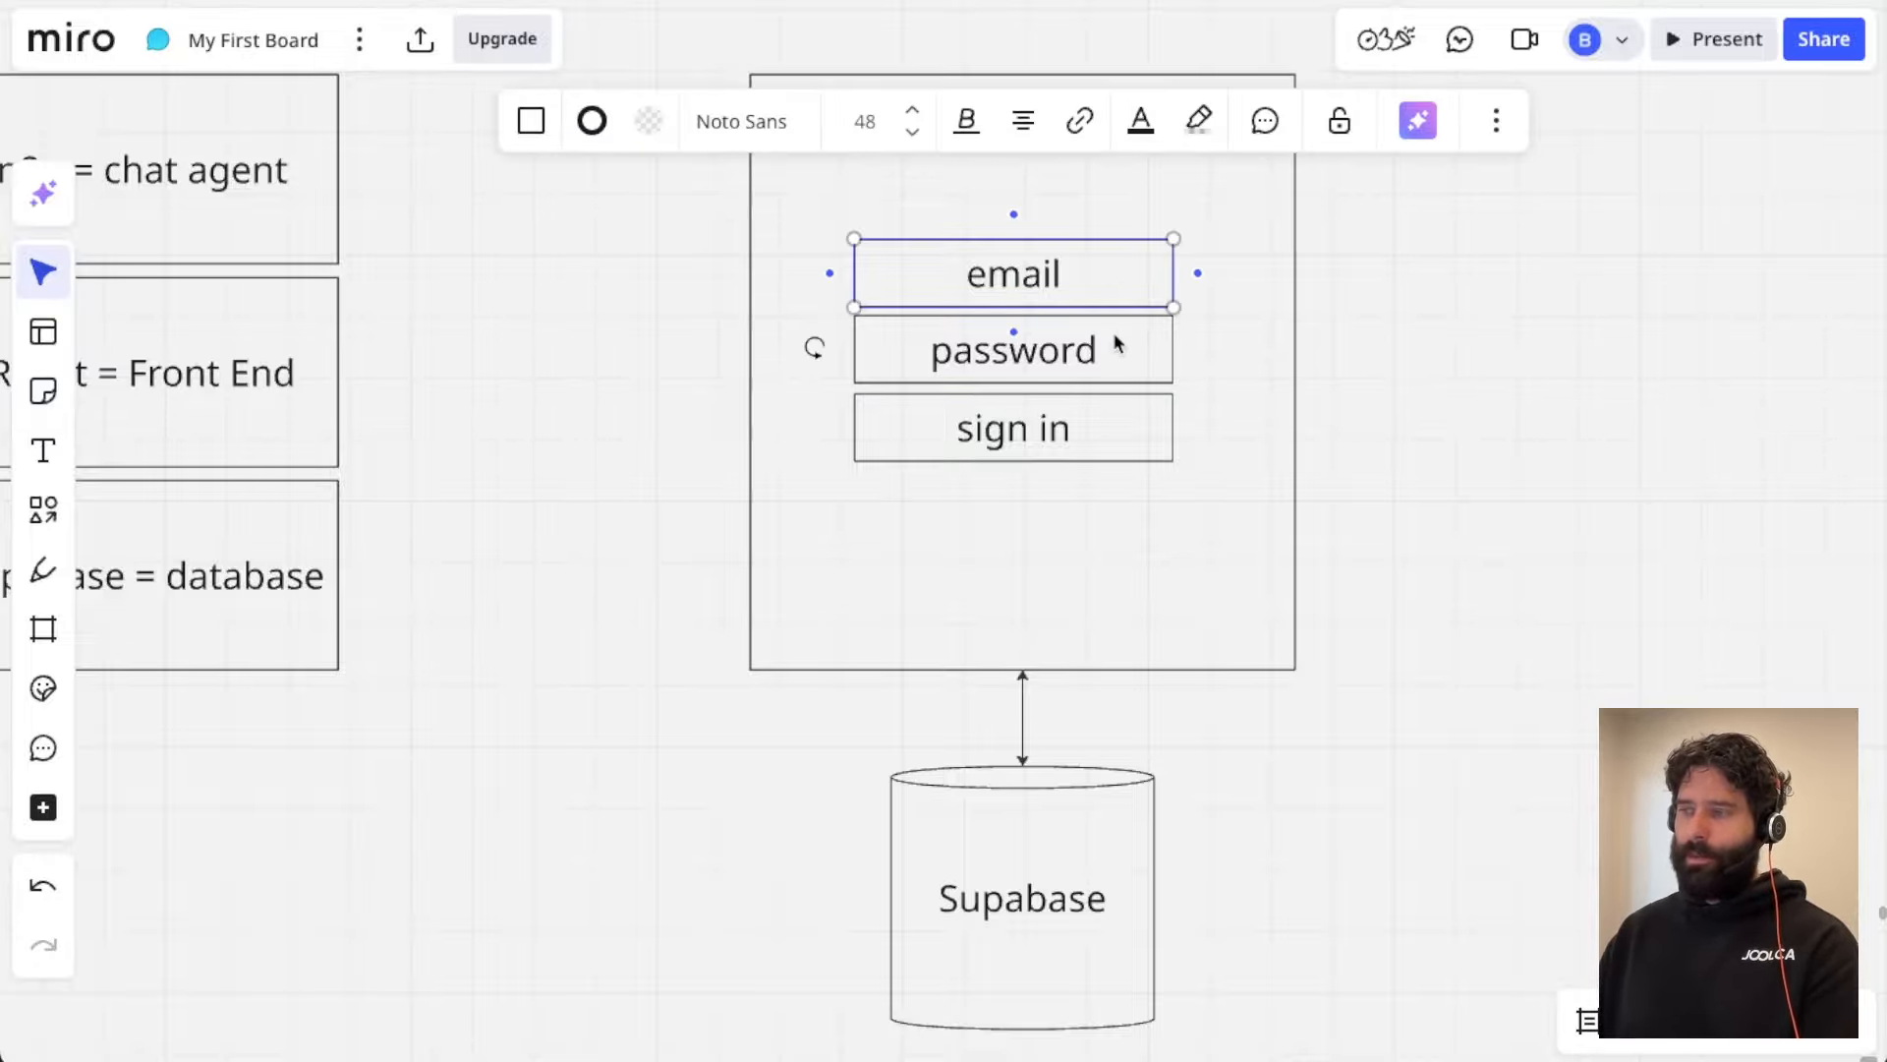
click(1118, 340)
scroll(1419, 409, down, 2)
scroll(1420, 409, right, 2)
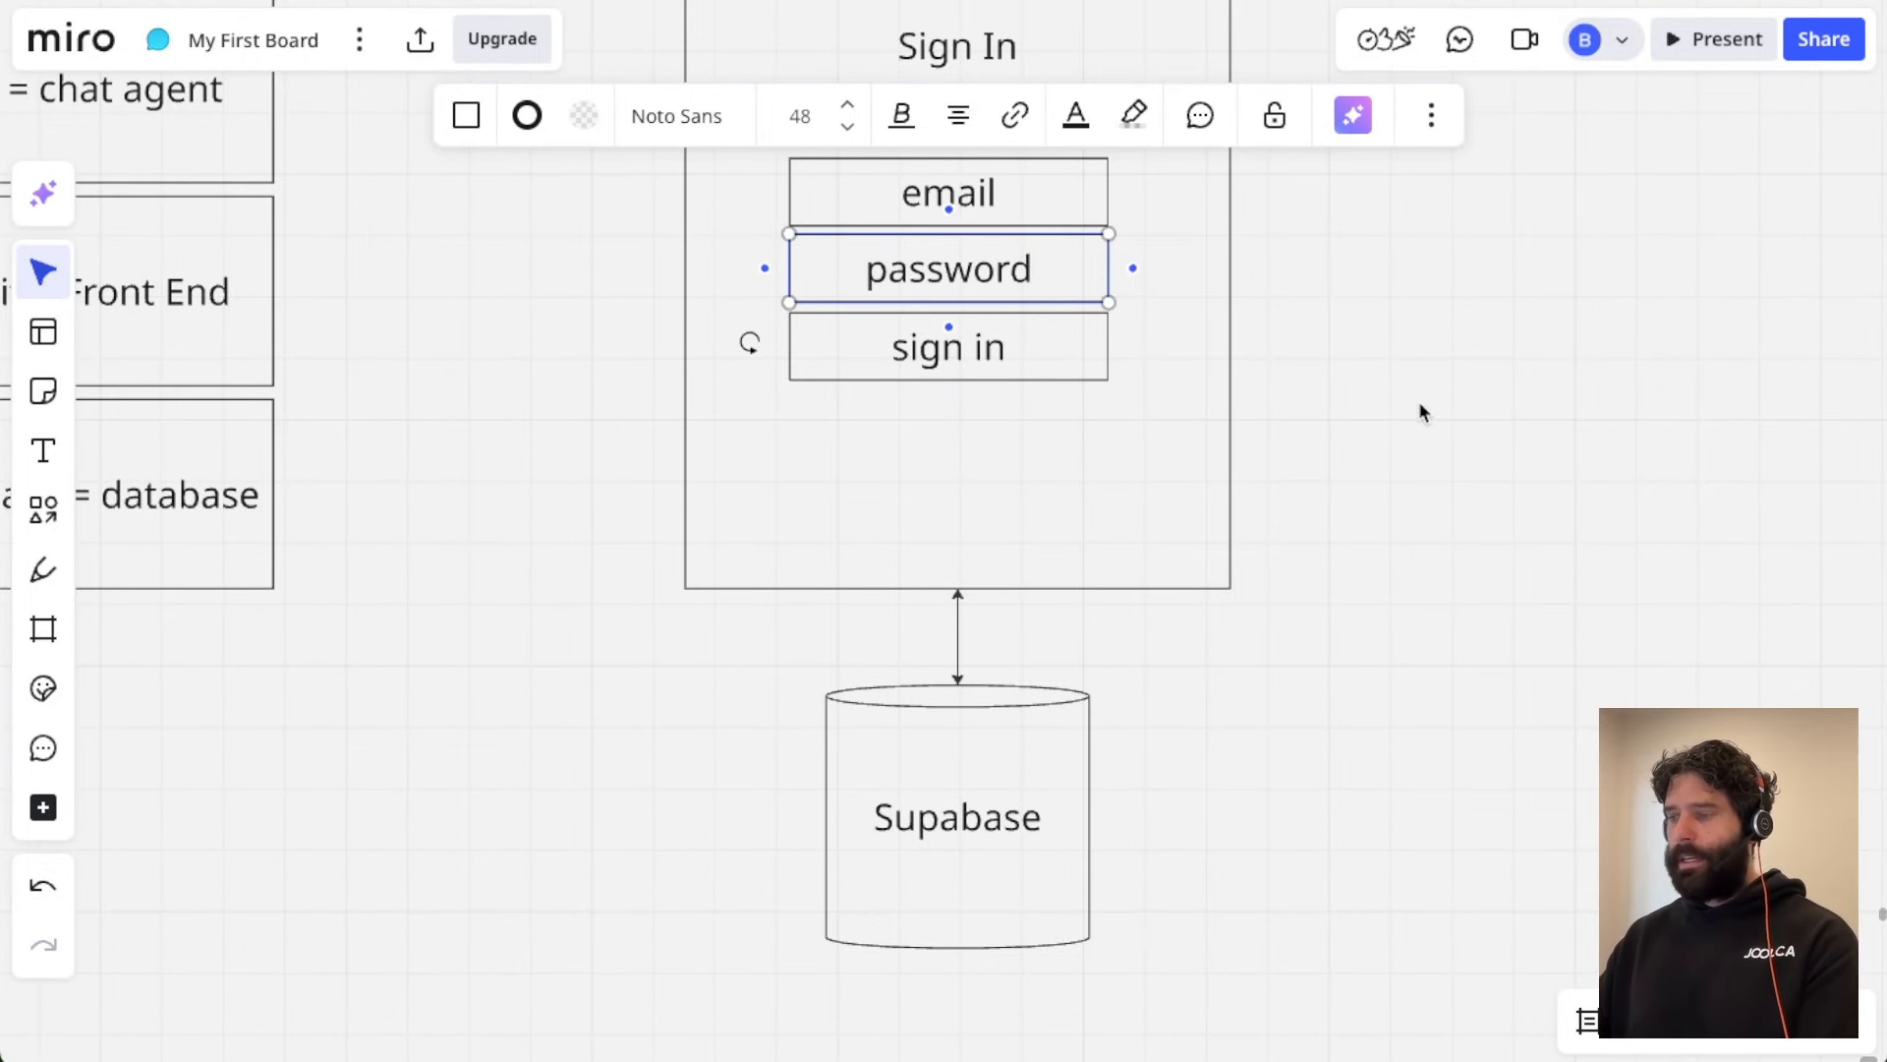
click(938, 786)
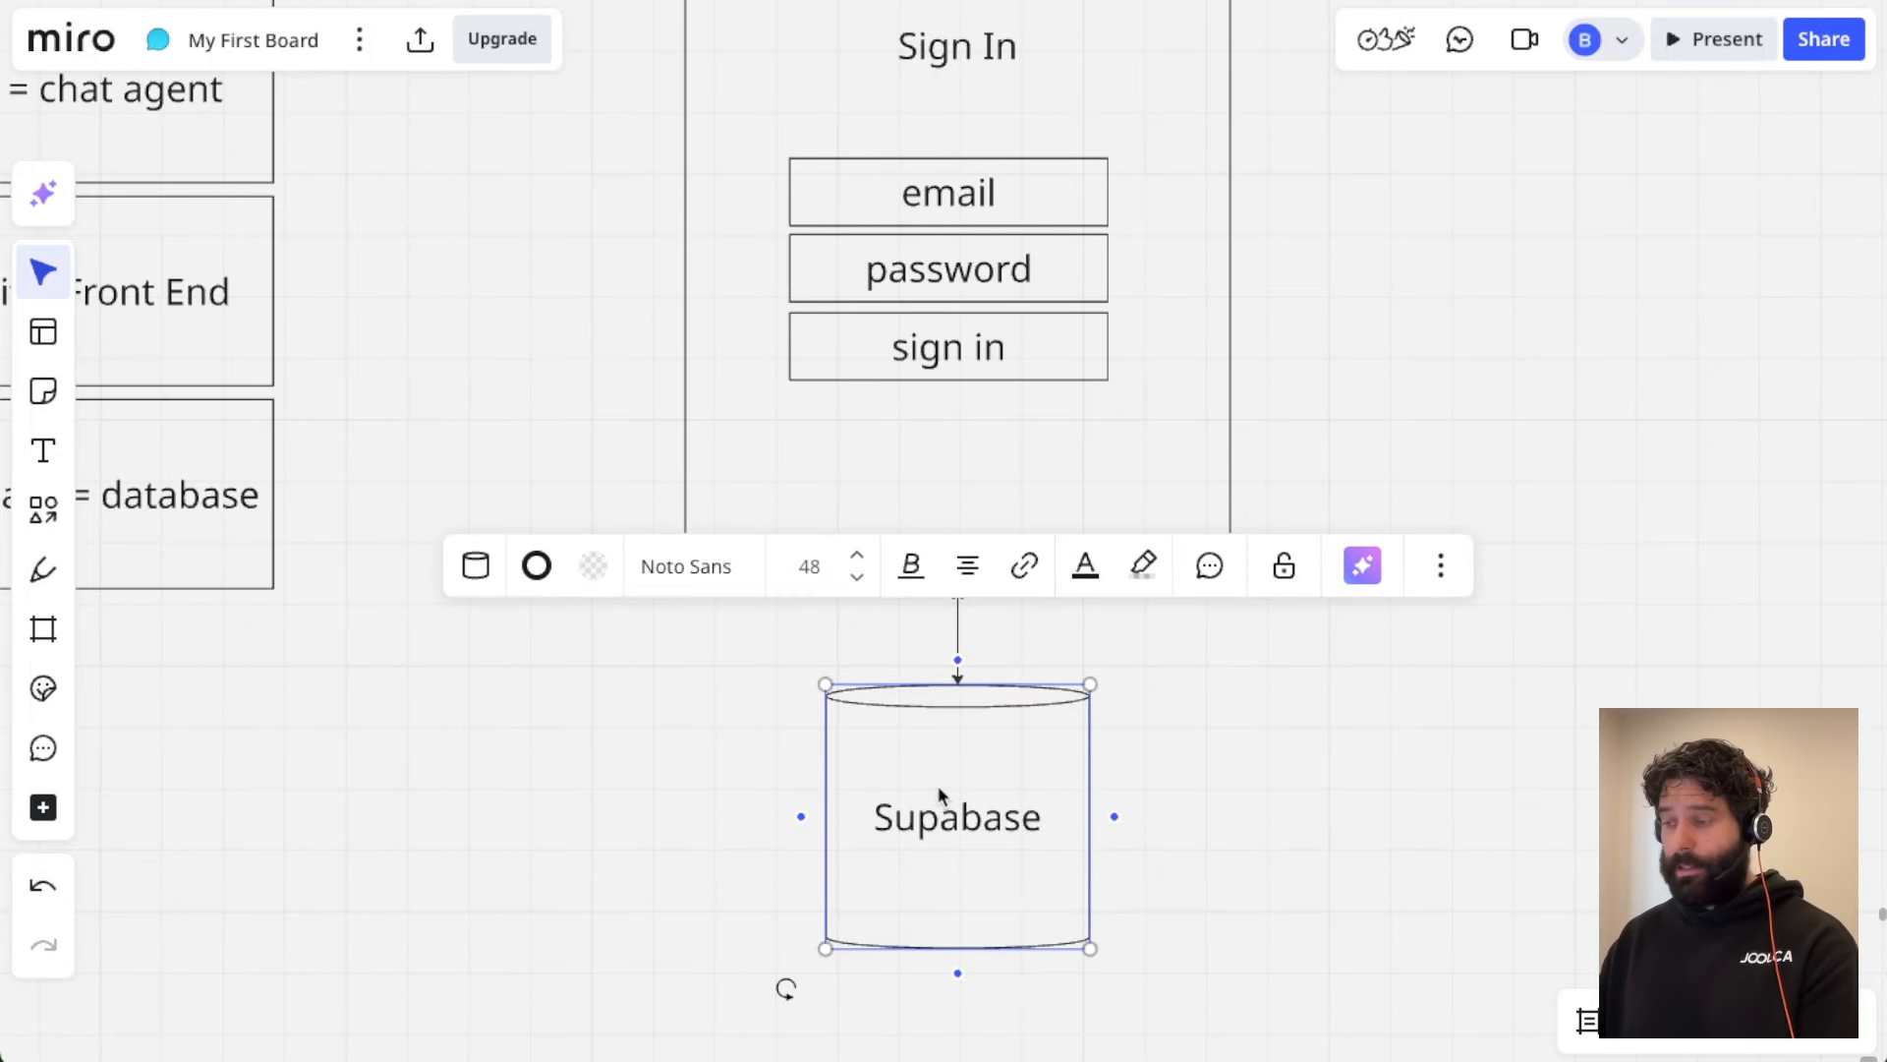
click(1190, 777)
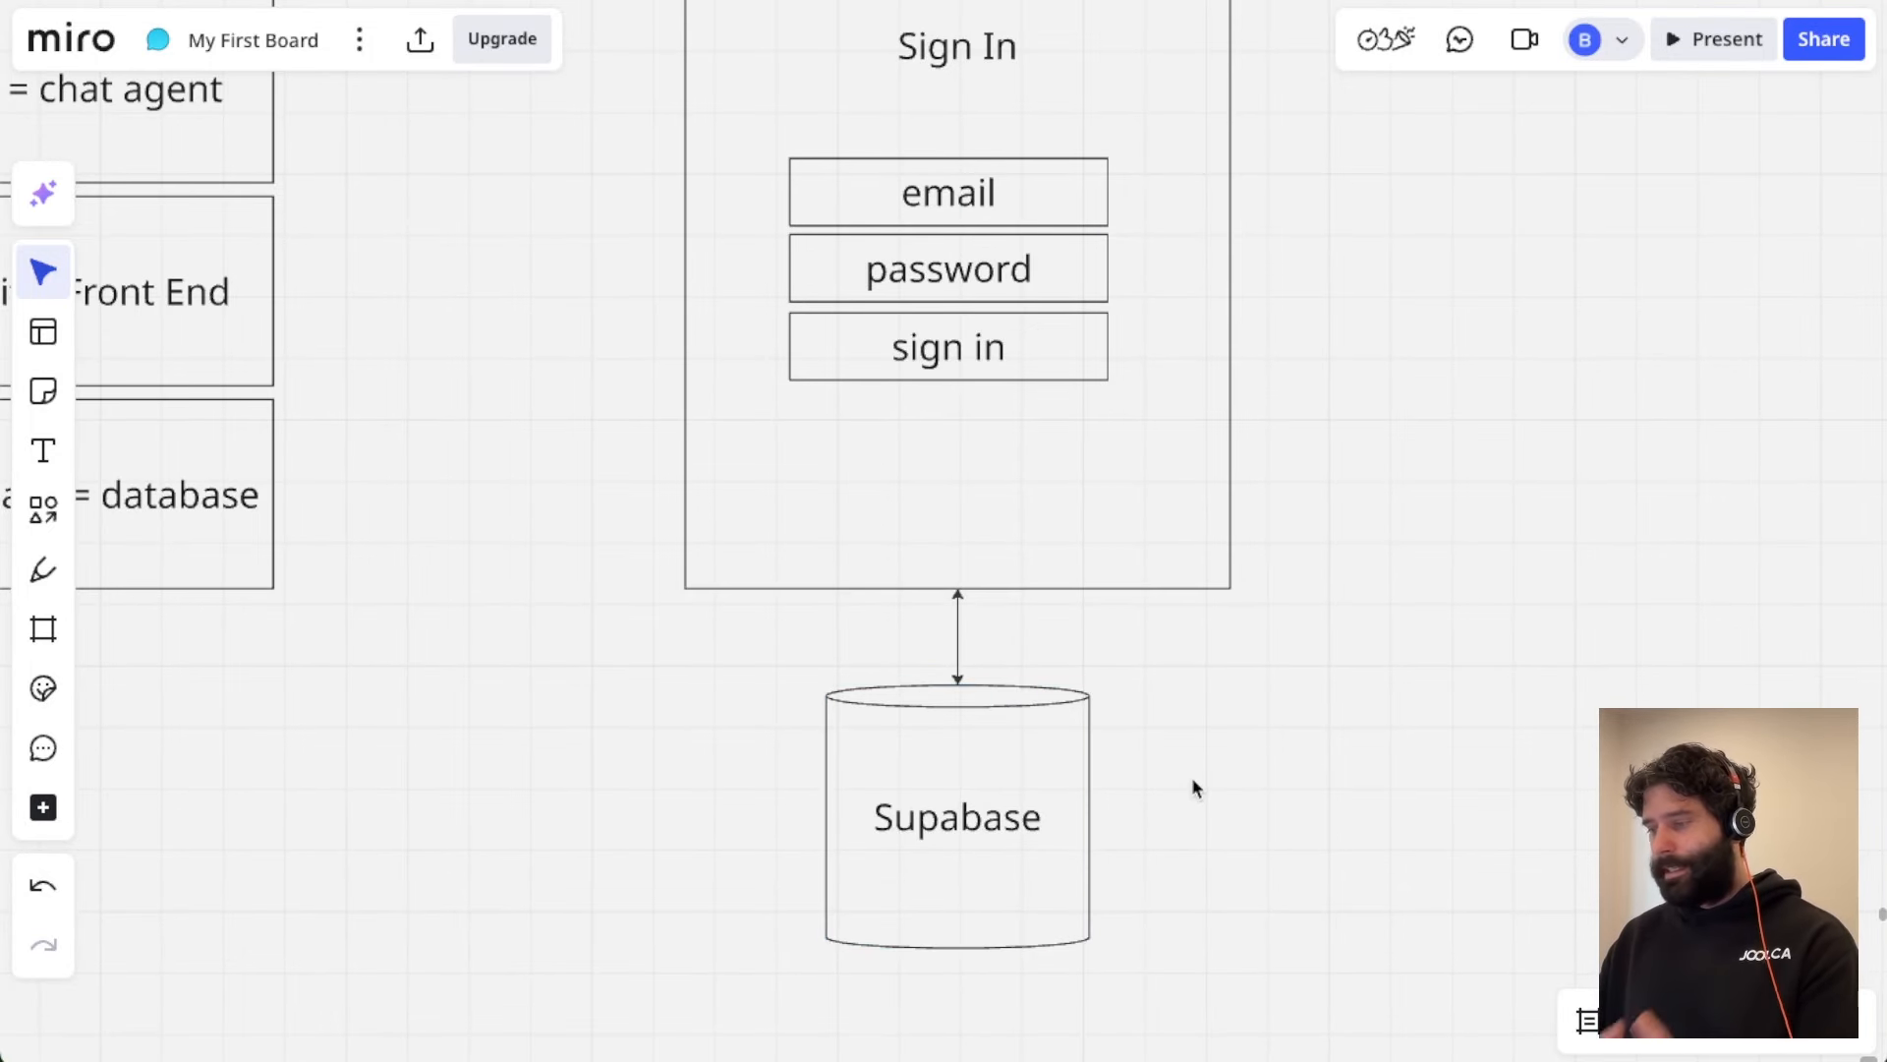
Step: Move the Sign In box, its fields and the Supabase cylinder together horizontally, farther from the tools column
scroll(1193, 786, down, 5)
scroll(1194, 787, down, 1)
drag(1362, 111, 775, 888)
drag(927, 792, 1082, 792)
click(1515, 721)
scroll(1252, 742, up, 3)
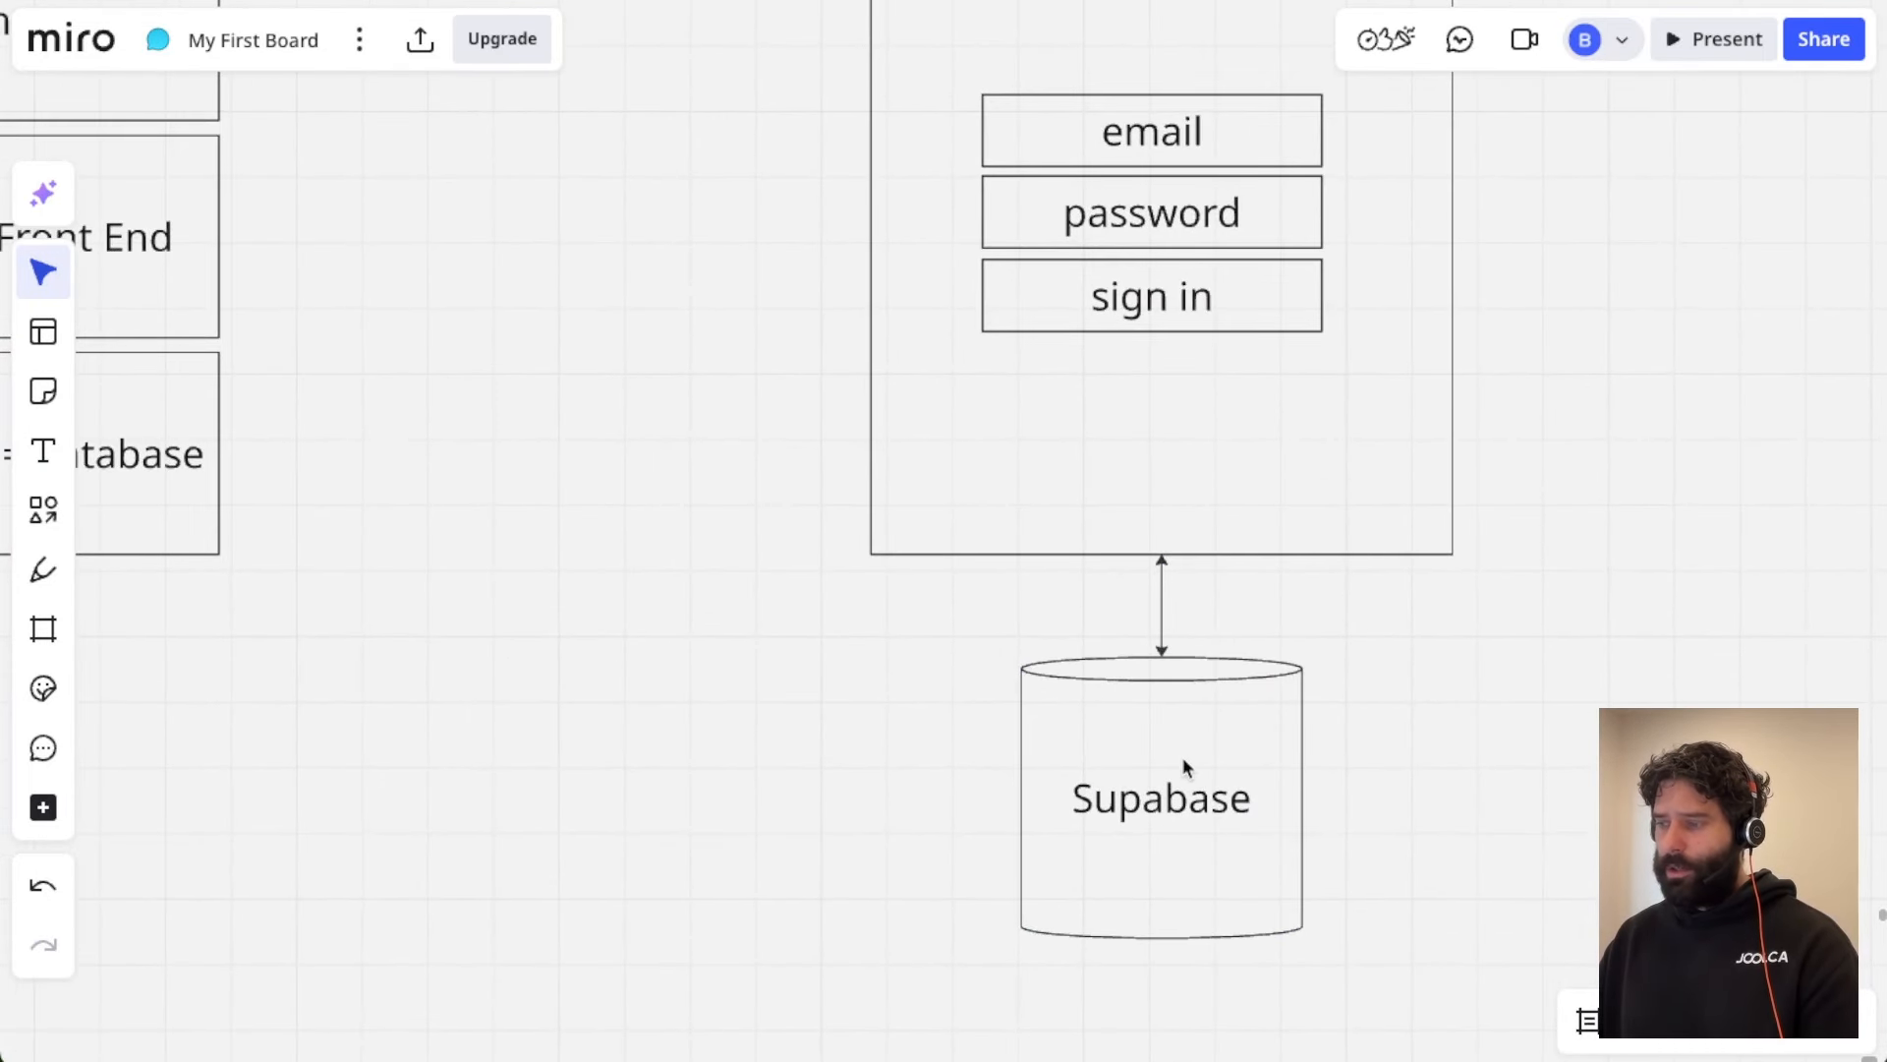
Step: Duplicate the "supabase = database" box into the gap before the Sign In box and label the copy "user_a"
scroll(1183, 757, up, 1)
scroll(1183, 757, up, 1)
scroll(1182, 757, right, 1)
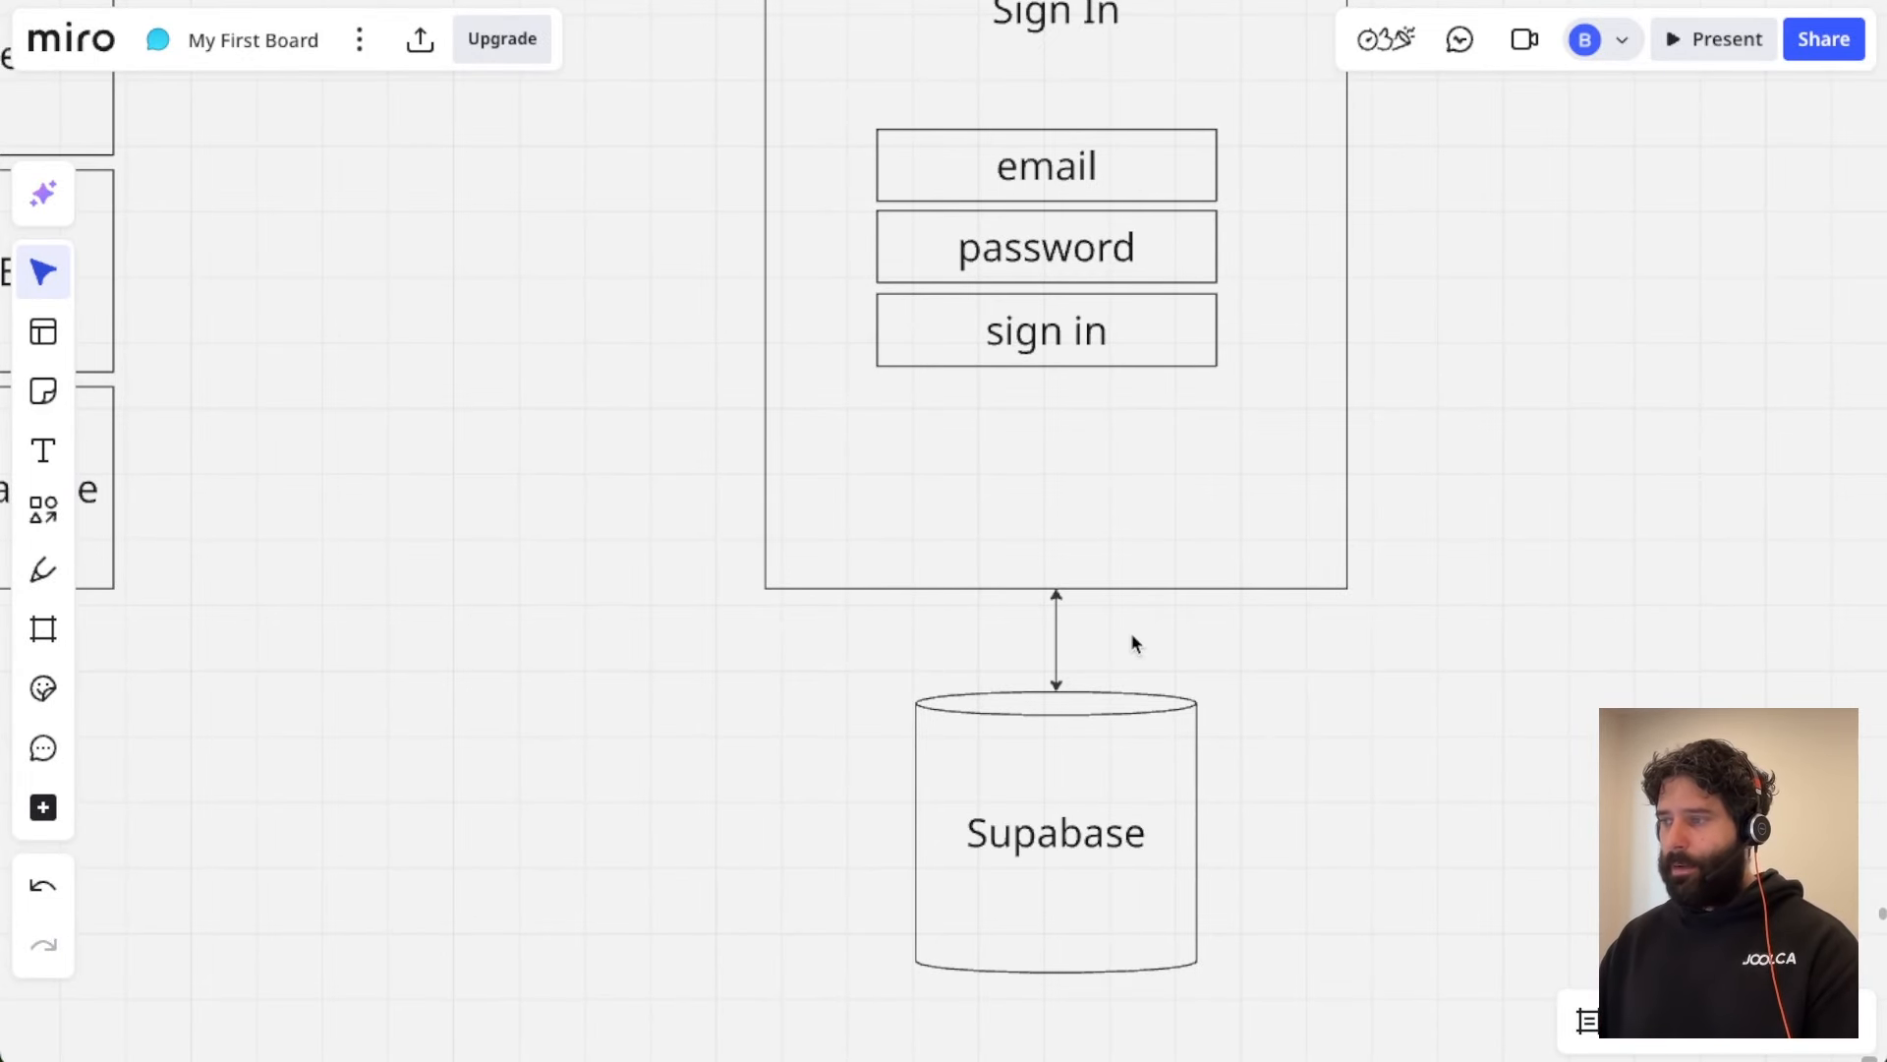
scroll(1129, 640, down, 3)
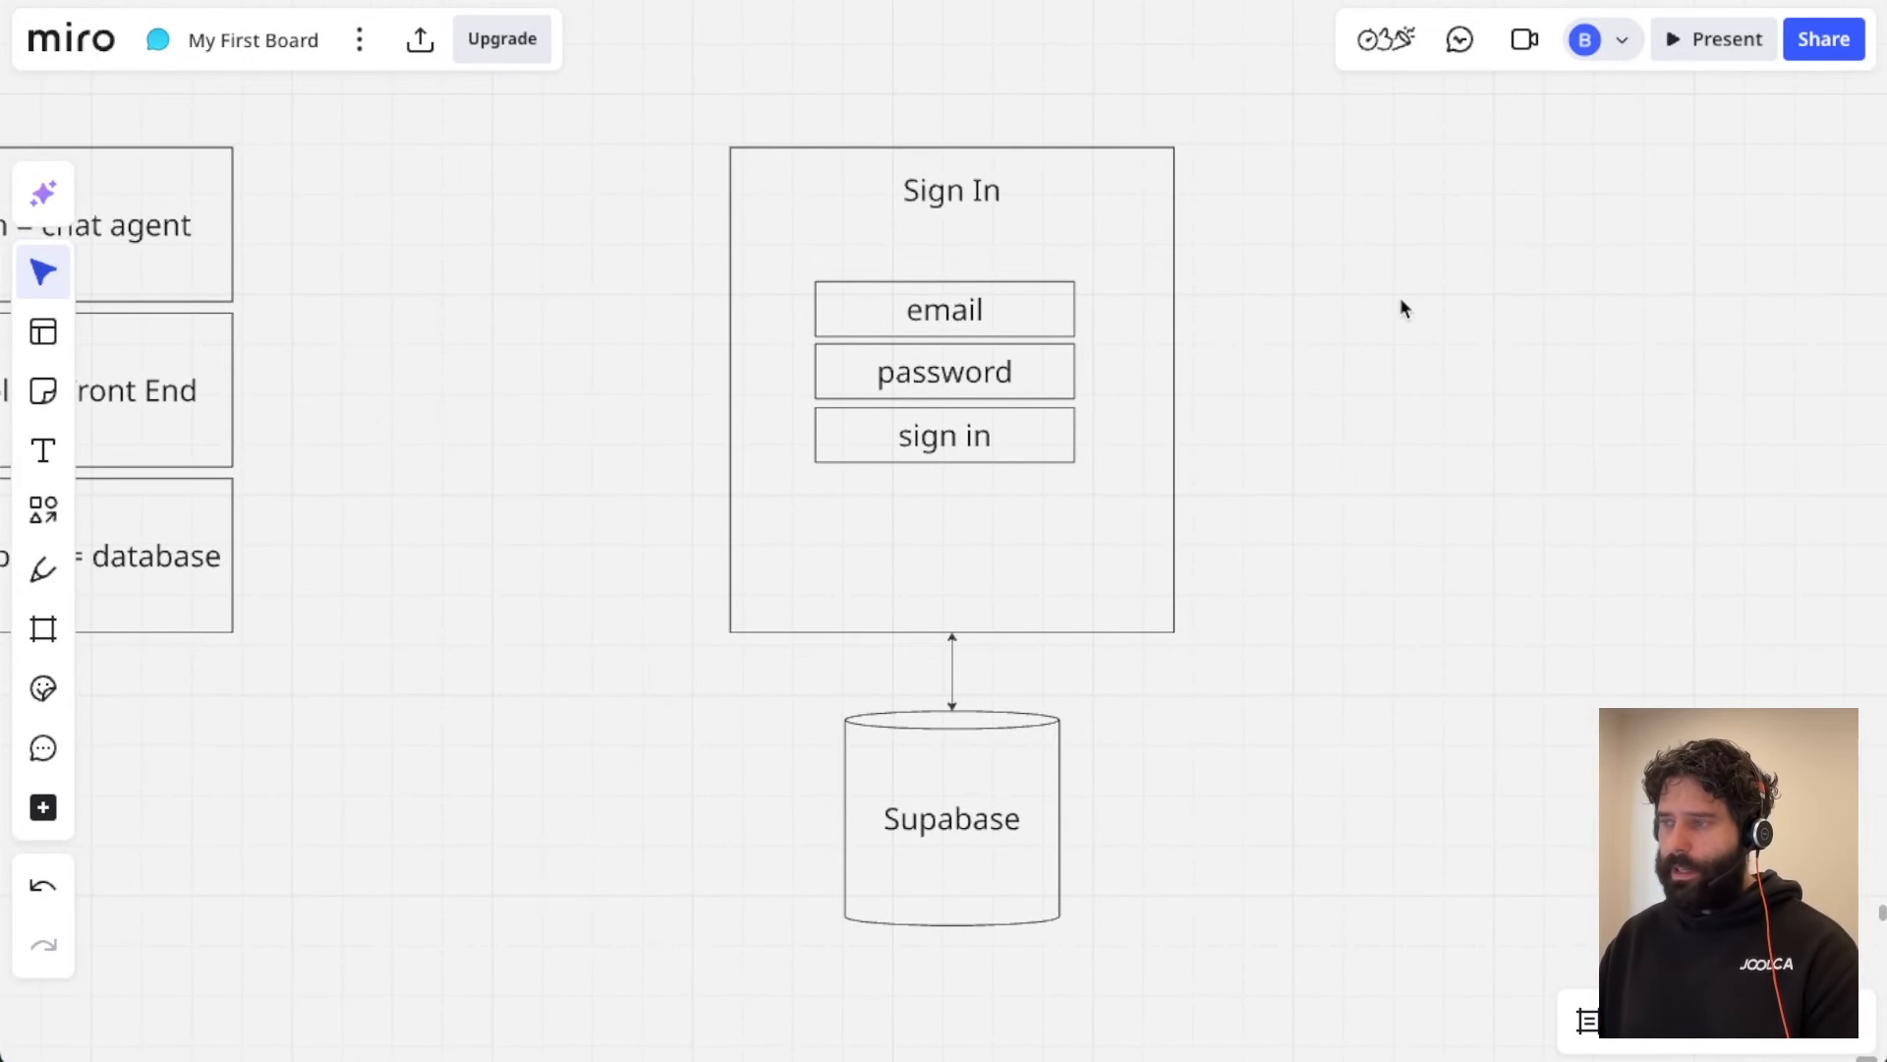
scroll(457, 359, left, 4)
click(551, 548)
key(ctrl+c)
click(861, 411)
key(ctrl+v)
triple_click(893, 413)
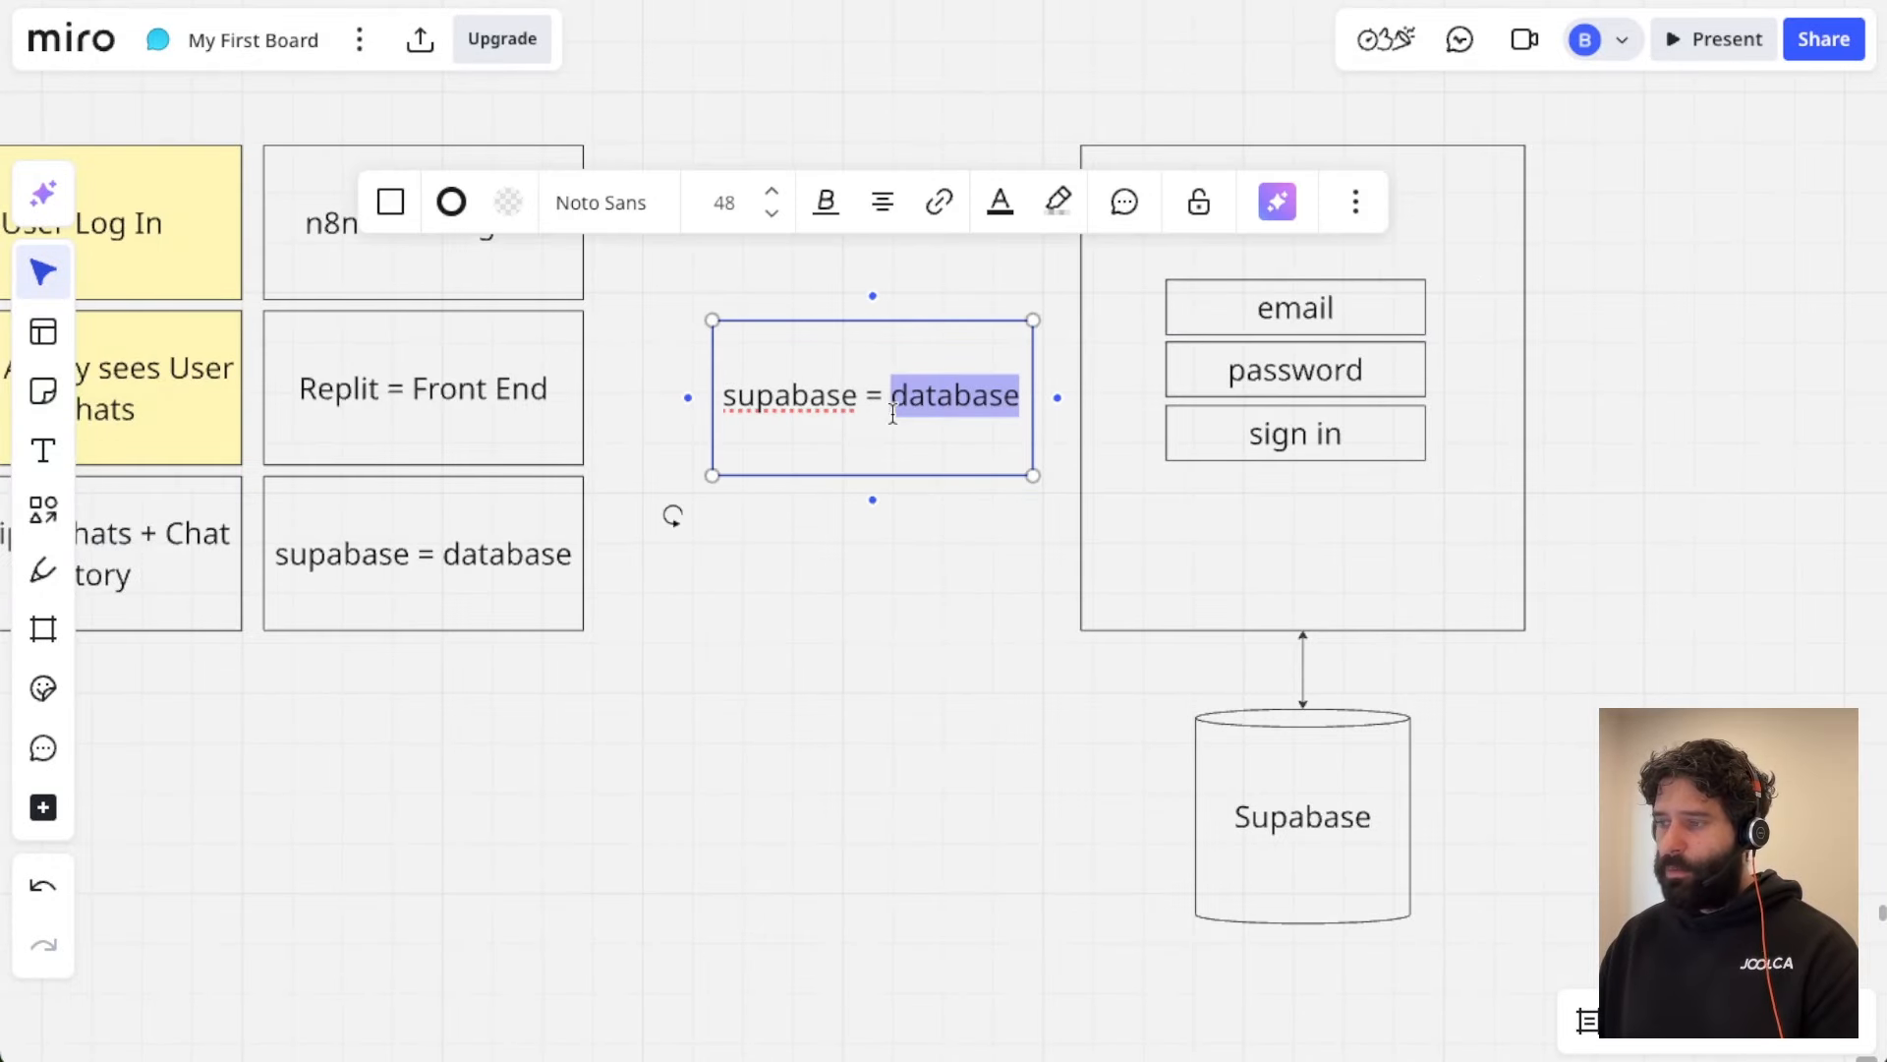
text(user_a)
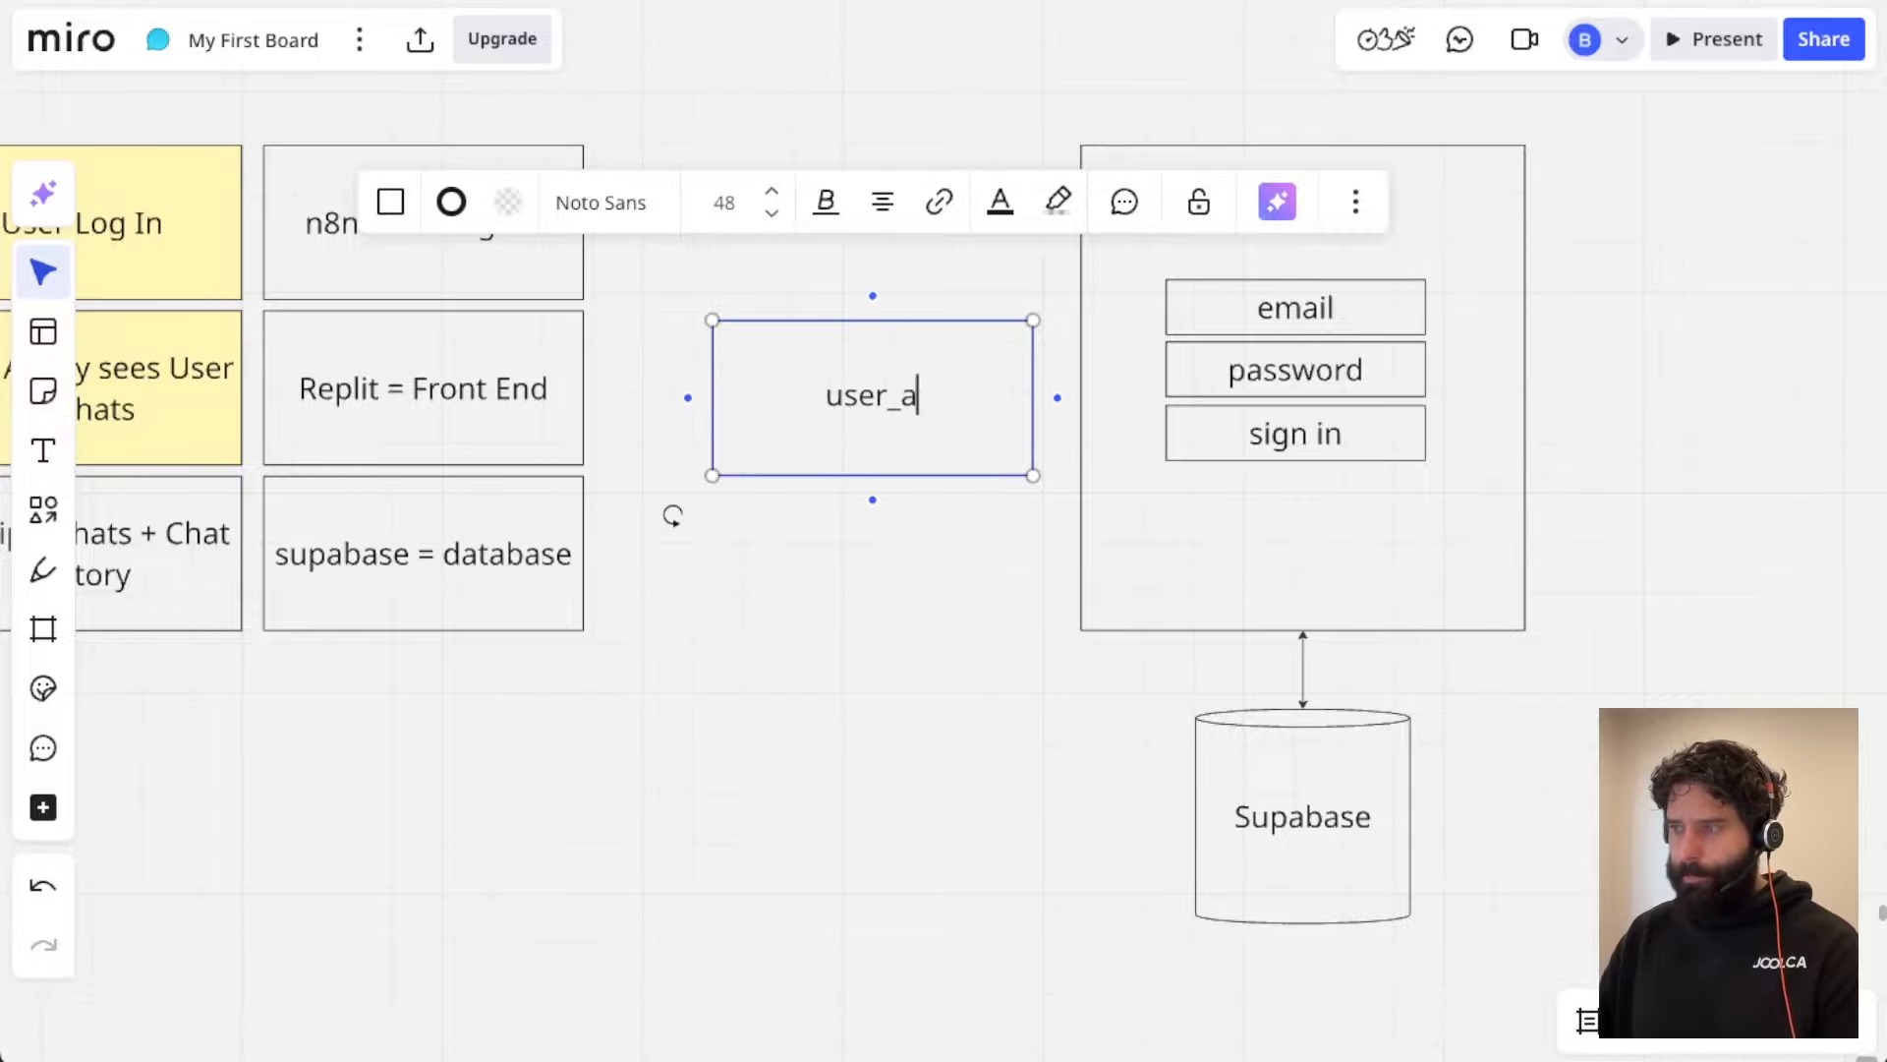
click(882, 627)
Step: Shrink the user_a box, keeping its edge nearest the Sign In box in place, and deselect it
click(864, 411)
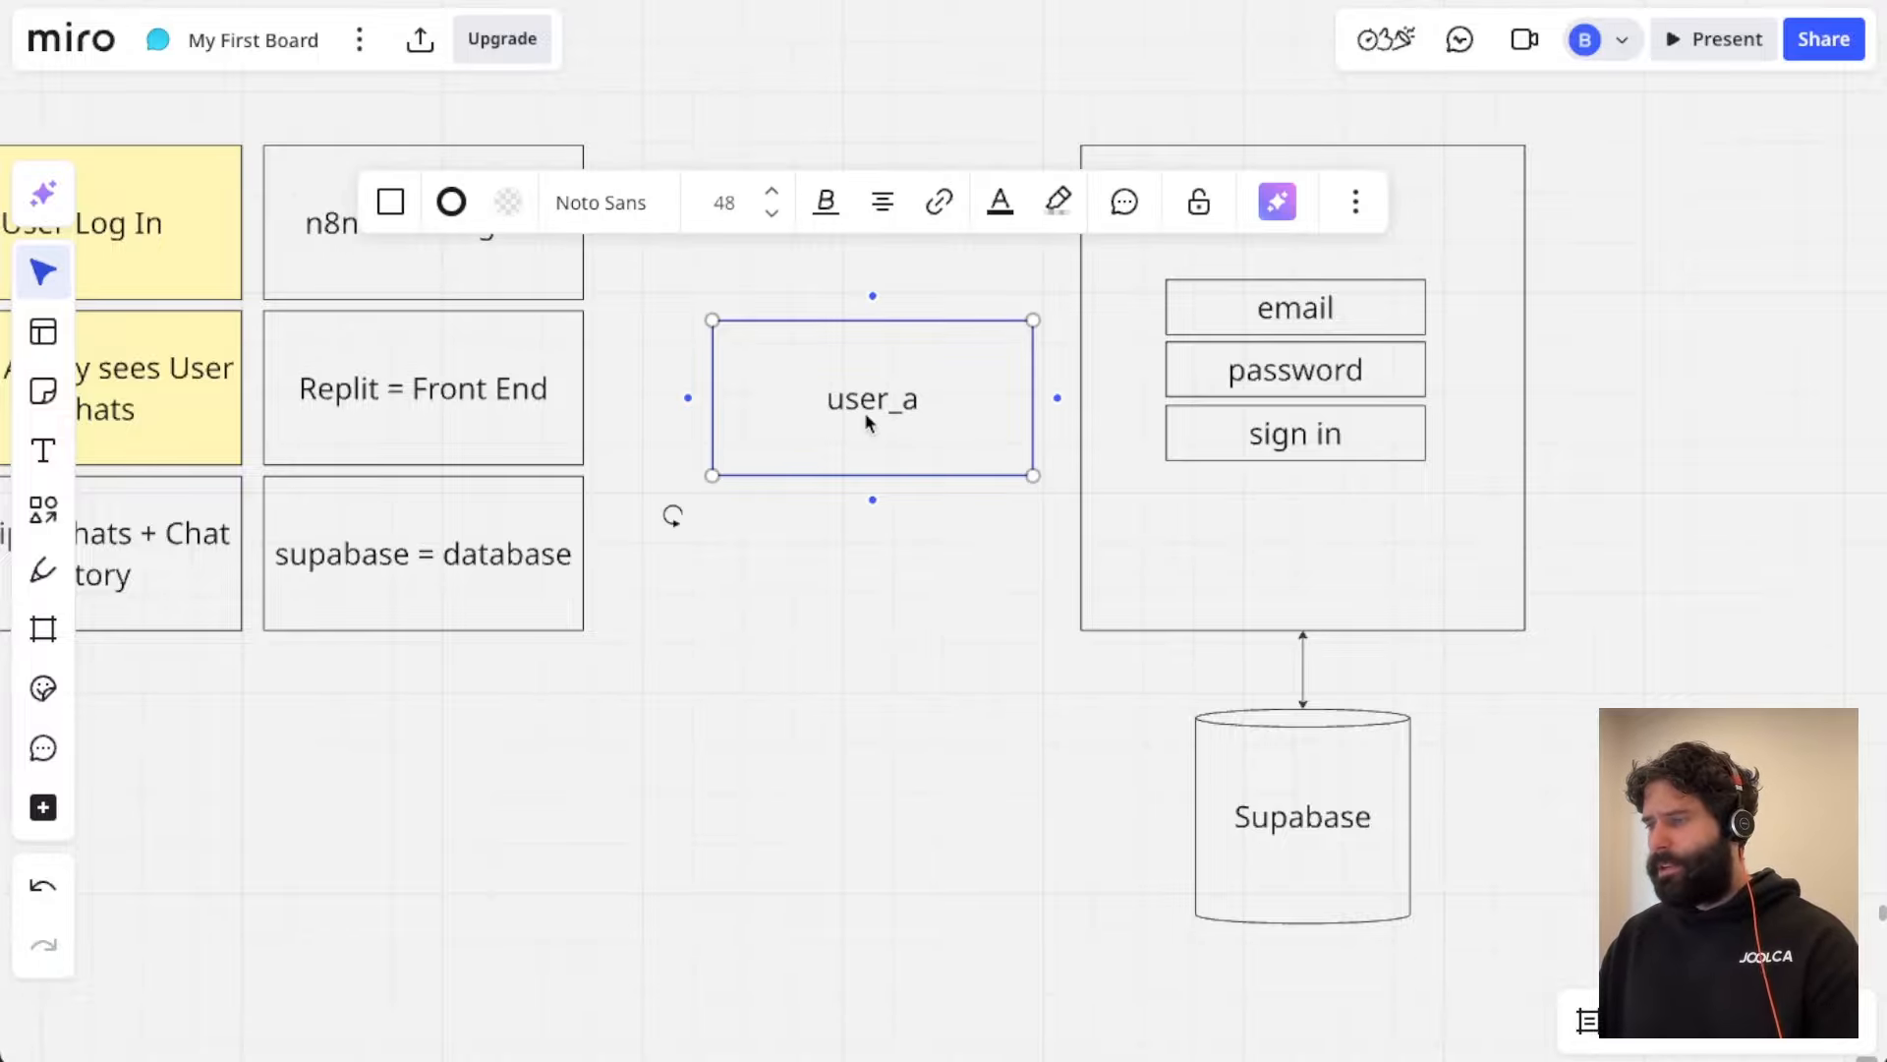
drag(713, 476, 832, 440)
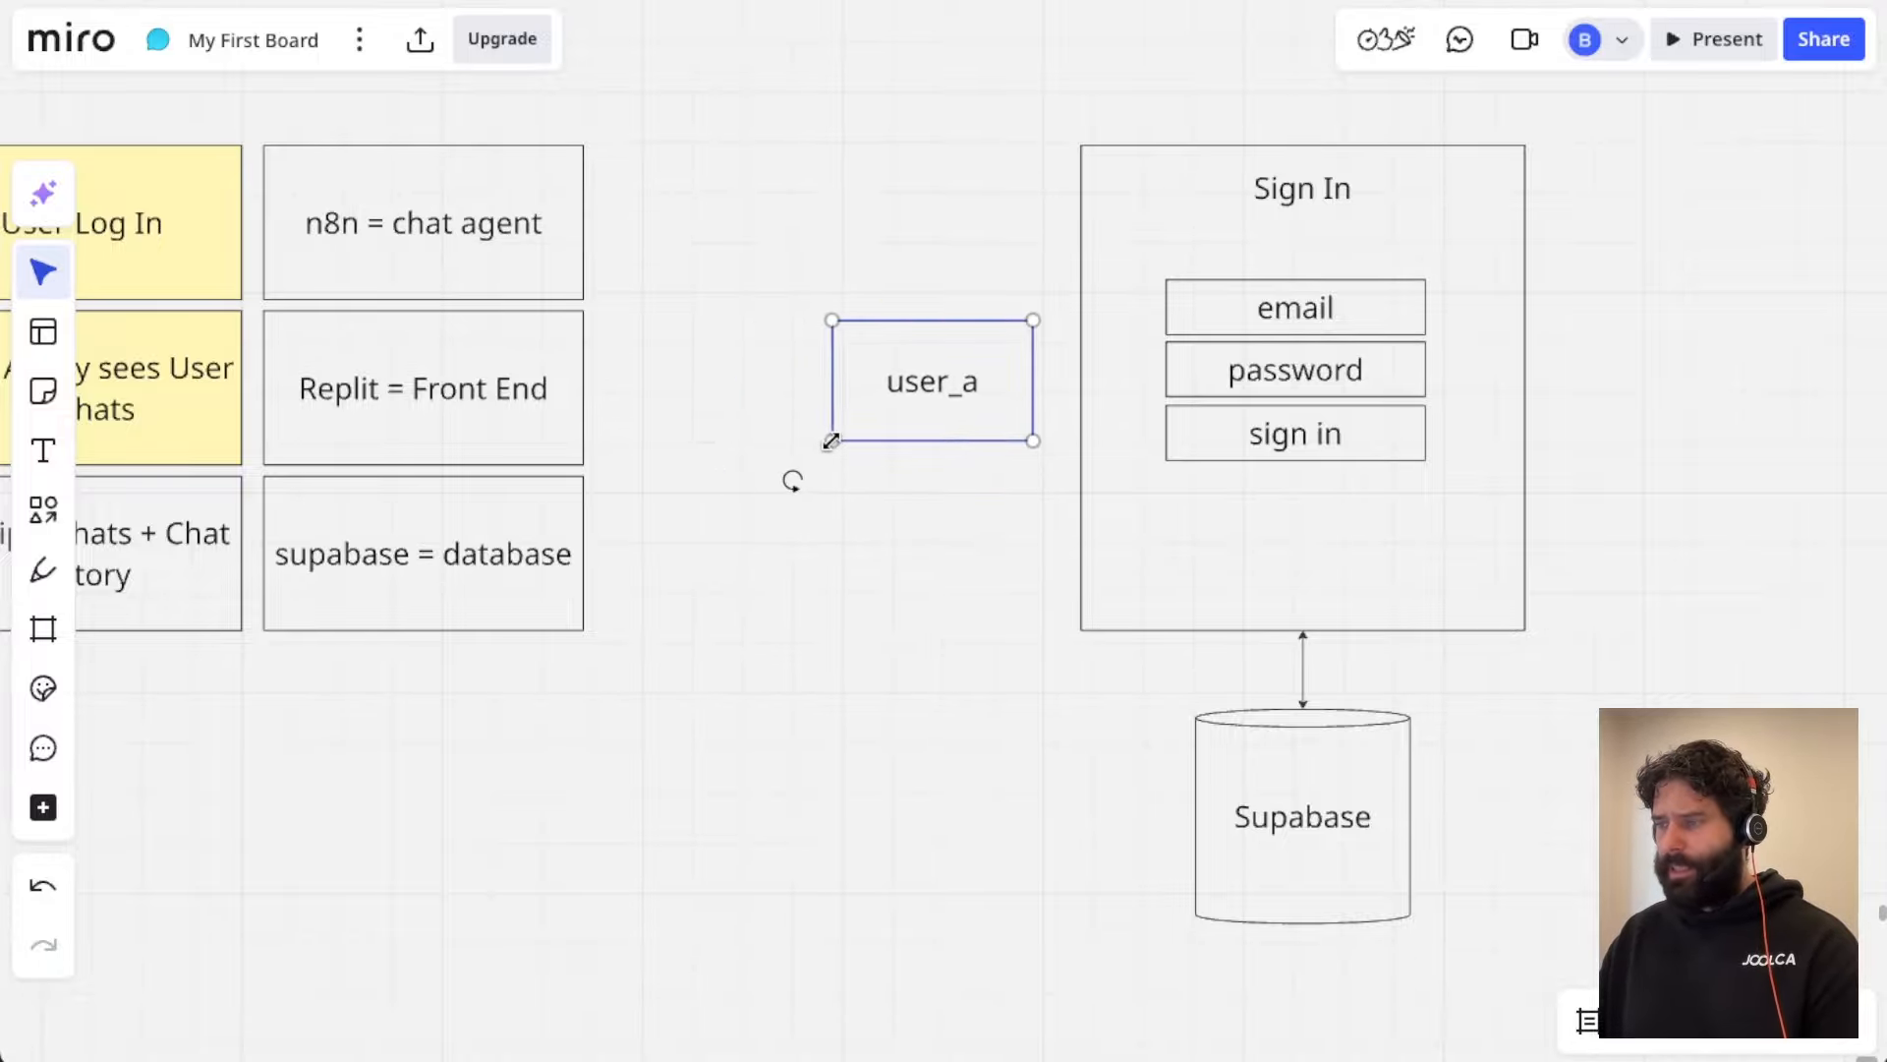
click(975, 492)
Step: Review the sign-in flow with Supabase against the "User A only sees User A Chats" requirement
scroll(993, 442, right, 3)
scroll(993, 442, down, 1)
scroll(1020, 387, right, 2)
scroll(1020, 387, down, 1)
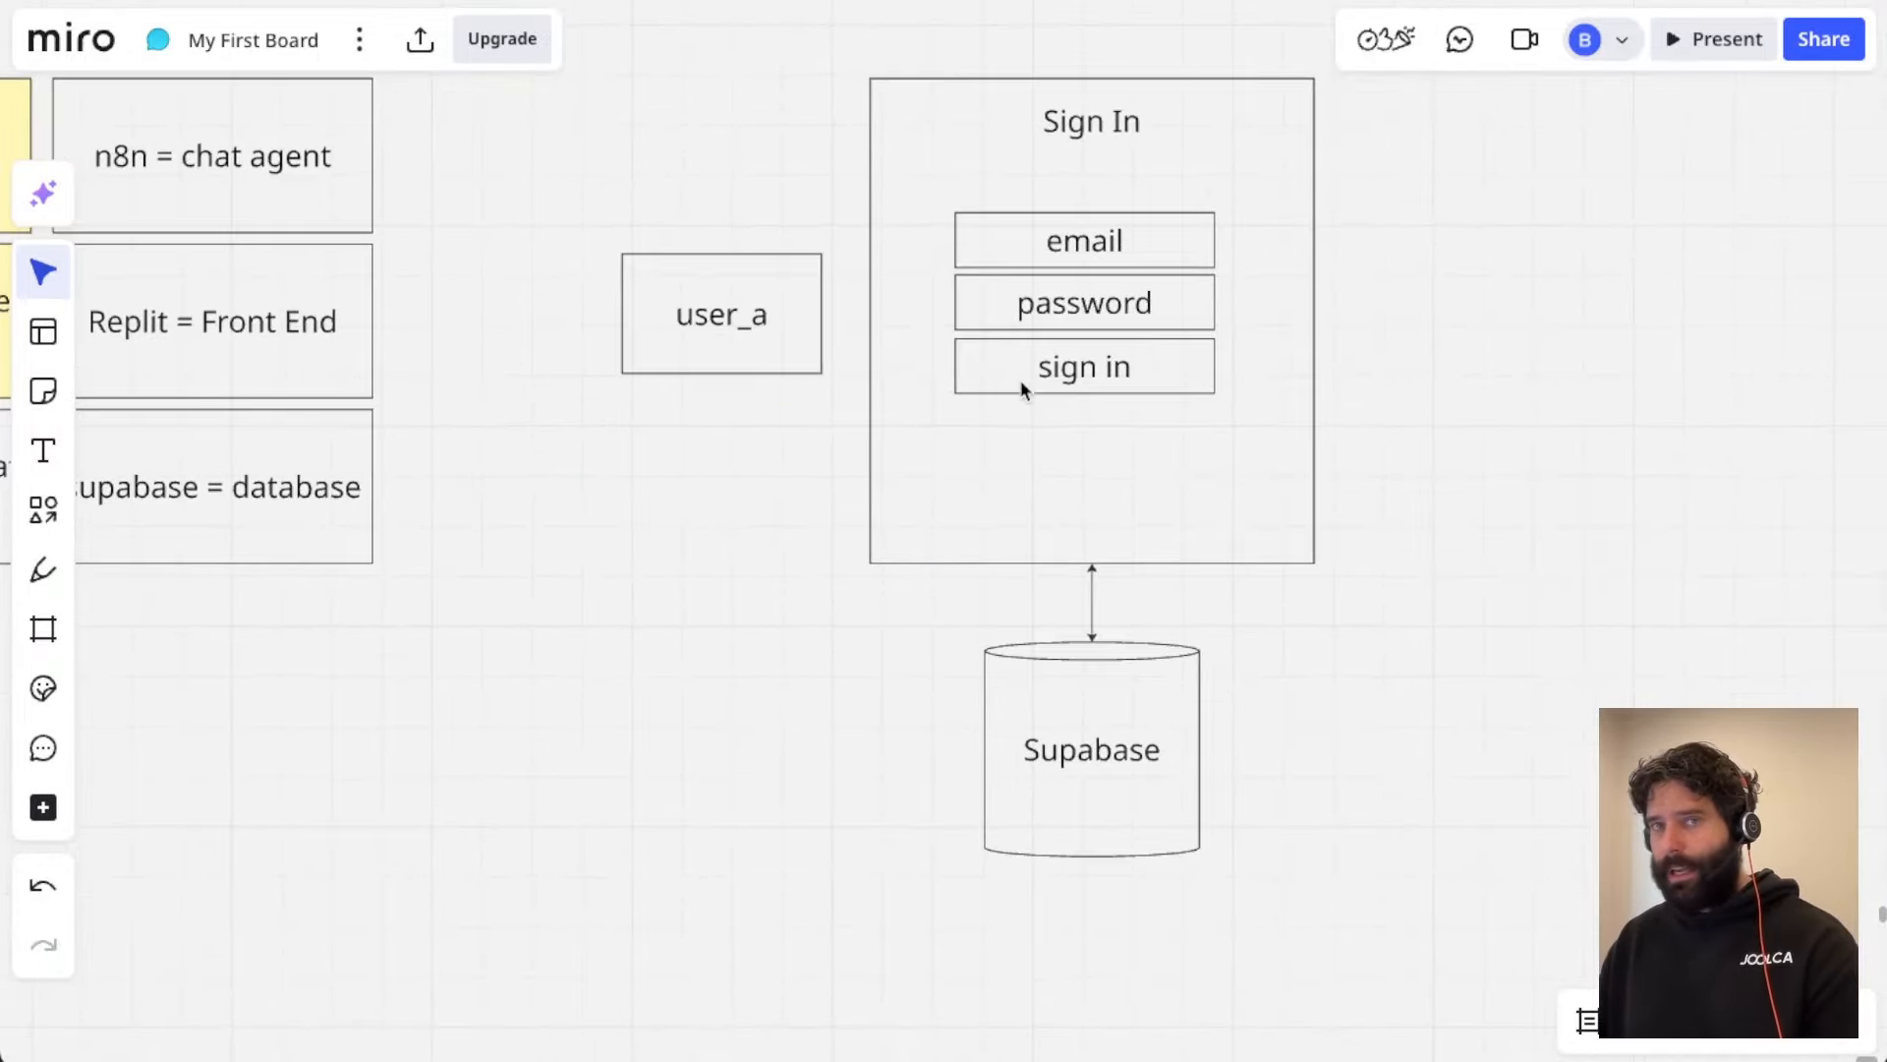
scroll(1023, 389, right, 5)
scroll(1022, 388, up, 2)
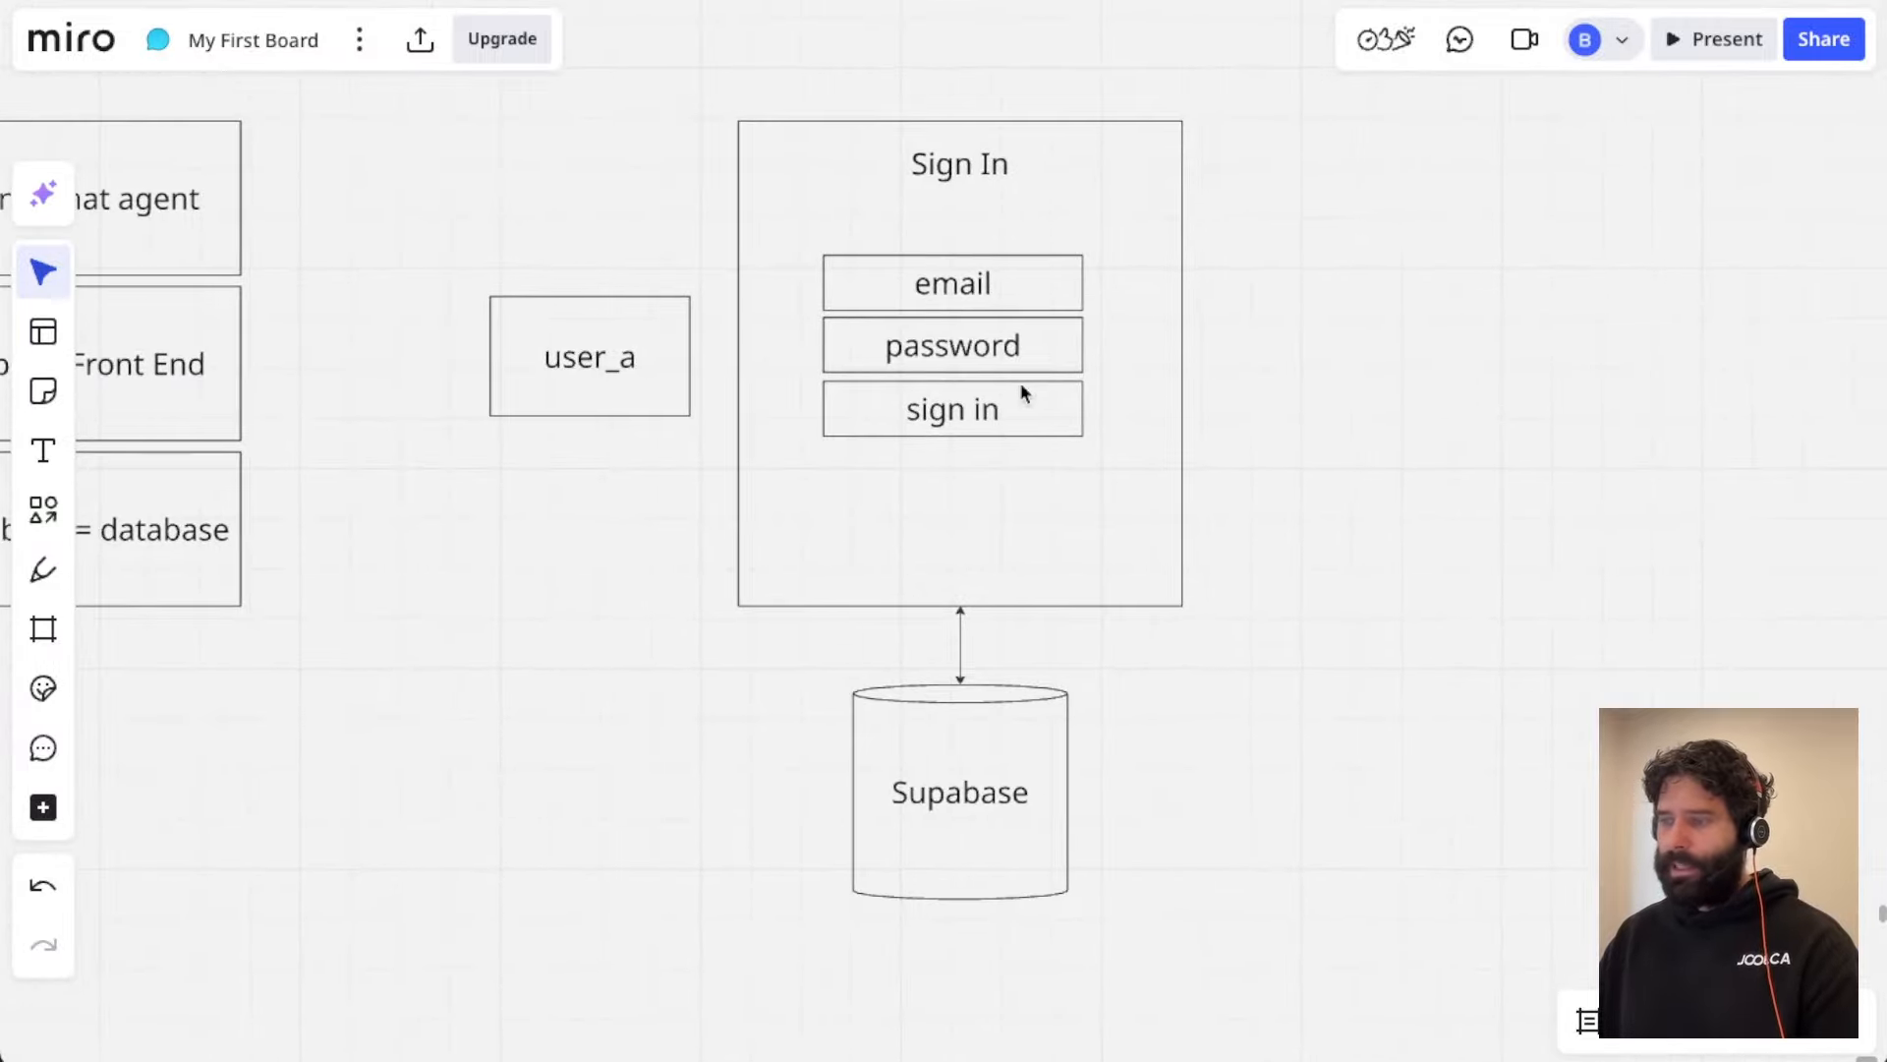
click(993, 745)
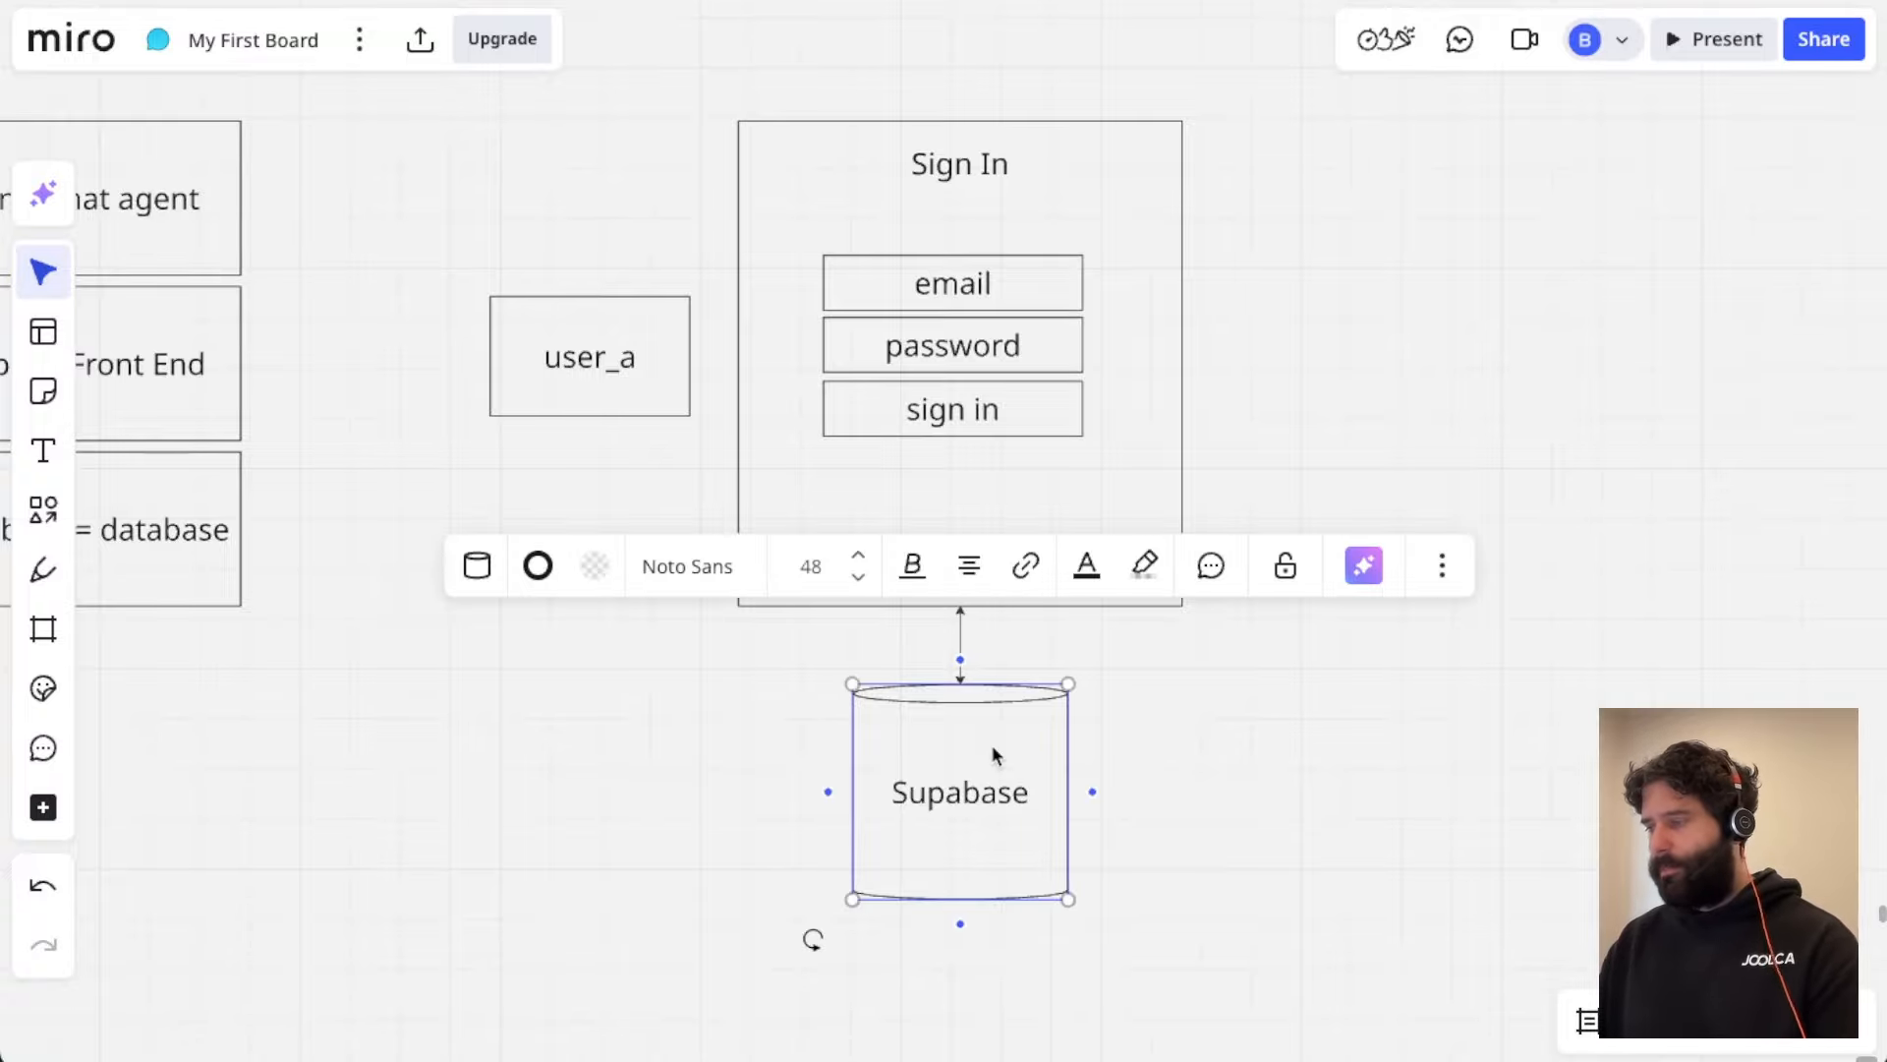
click(1126, 742)
scroll(1183, 679, down, 2)
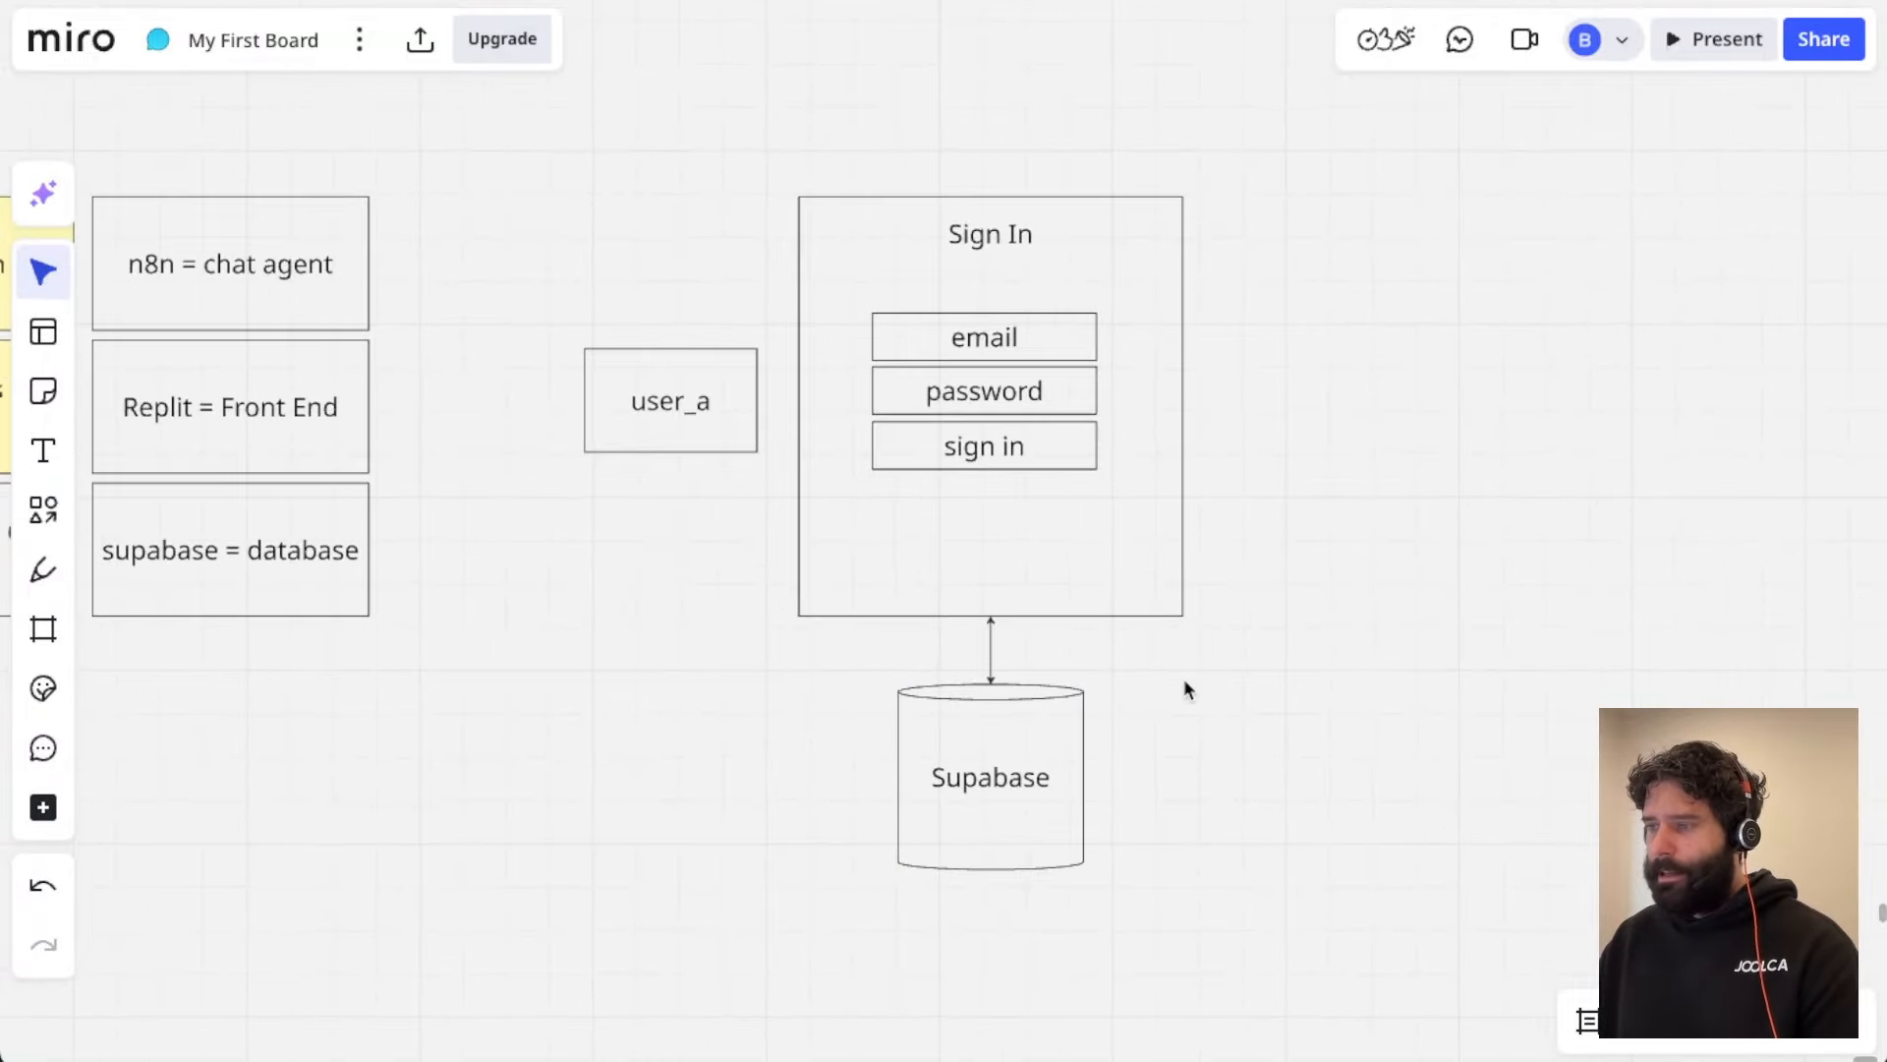
scroll(1183, 678, left, 10)
scroll(1183, 679, left, 1)
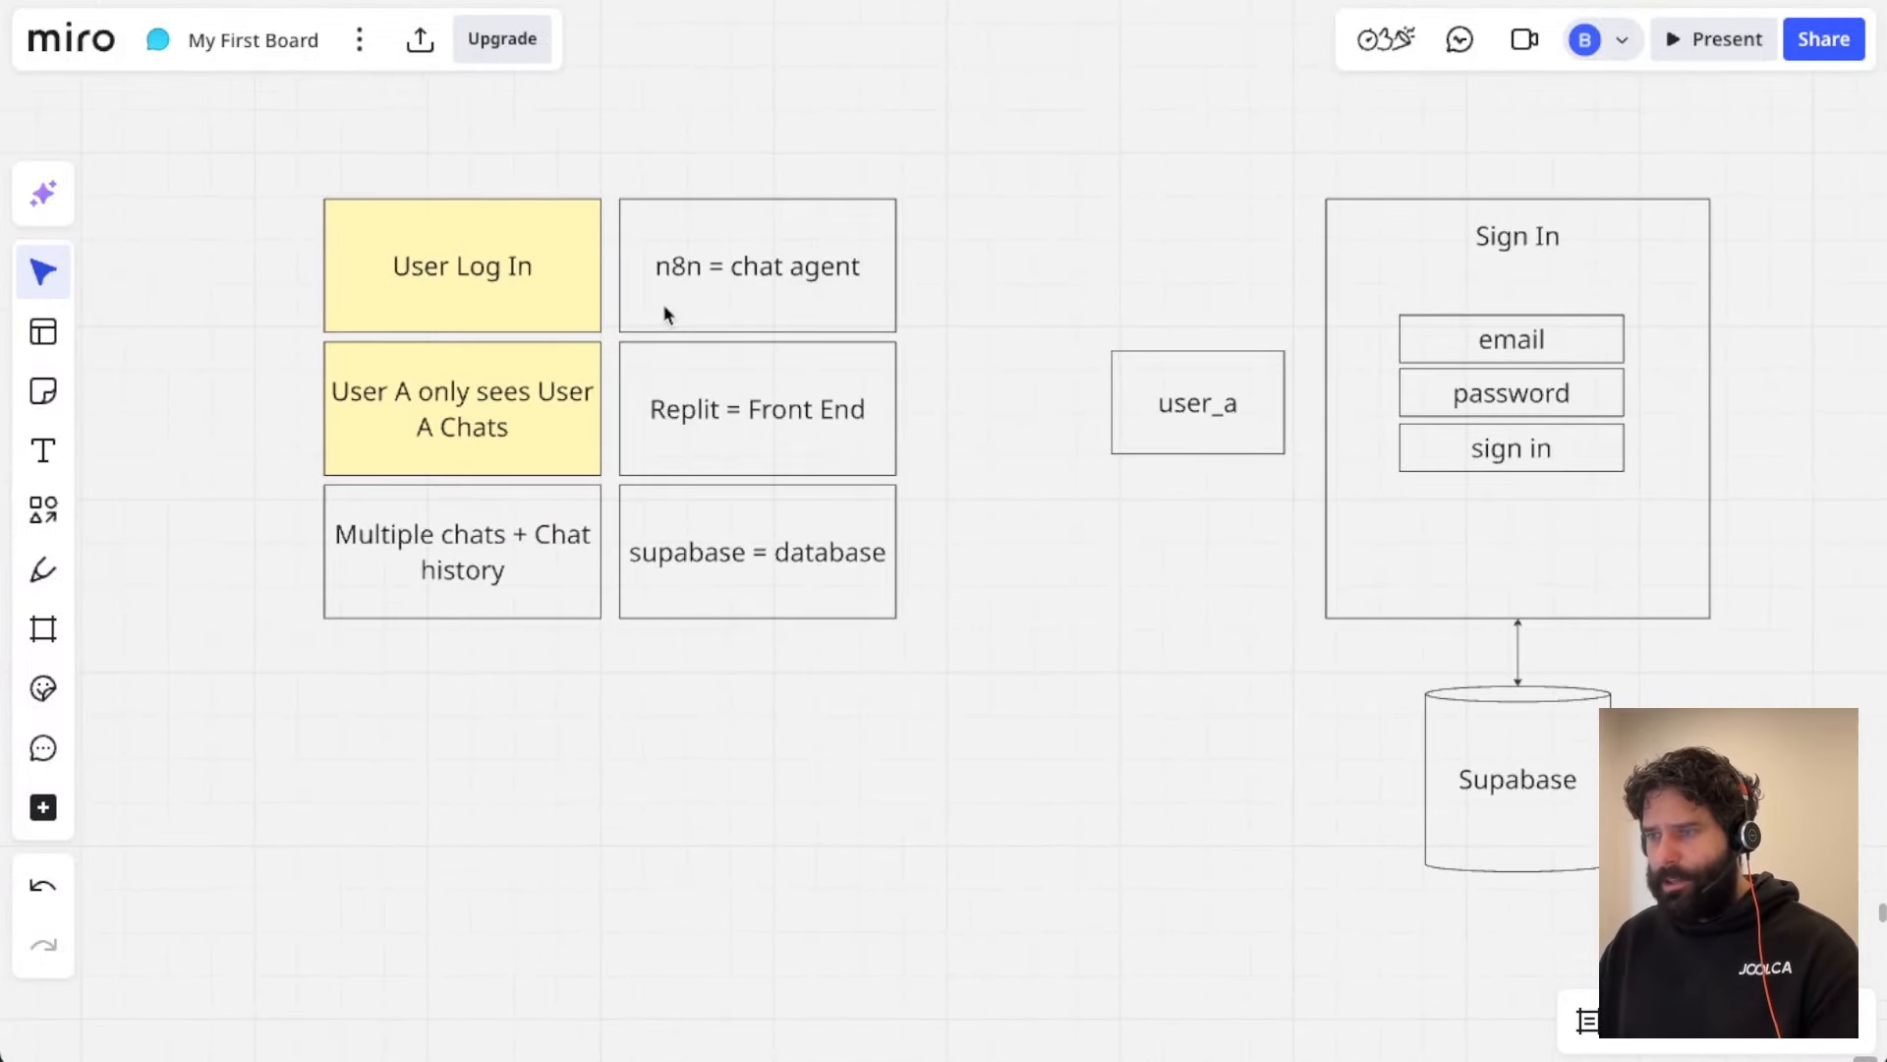
click(492, 405)
scroll(1183, 578, right, 5)
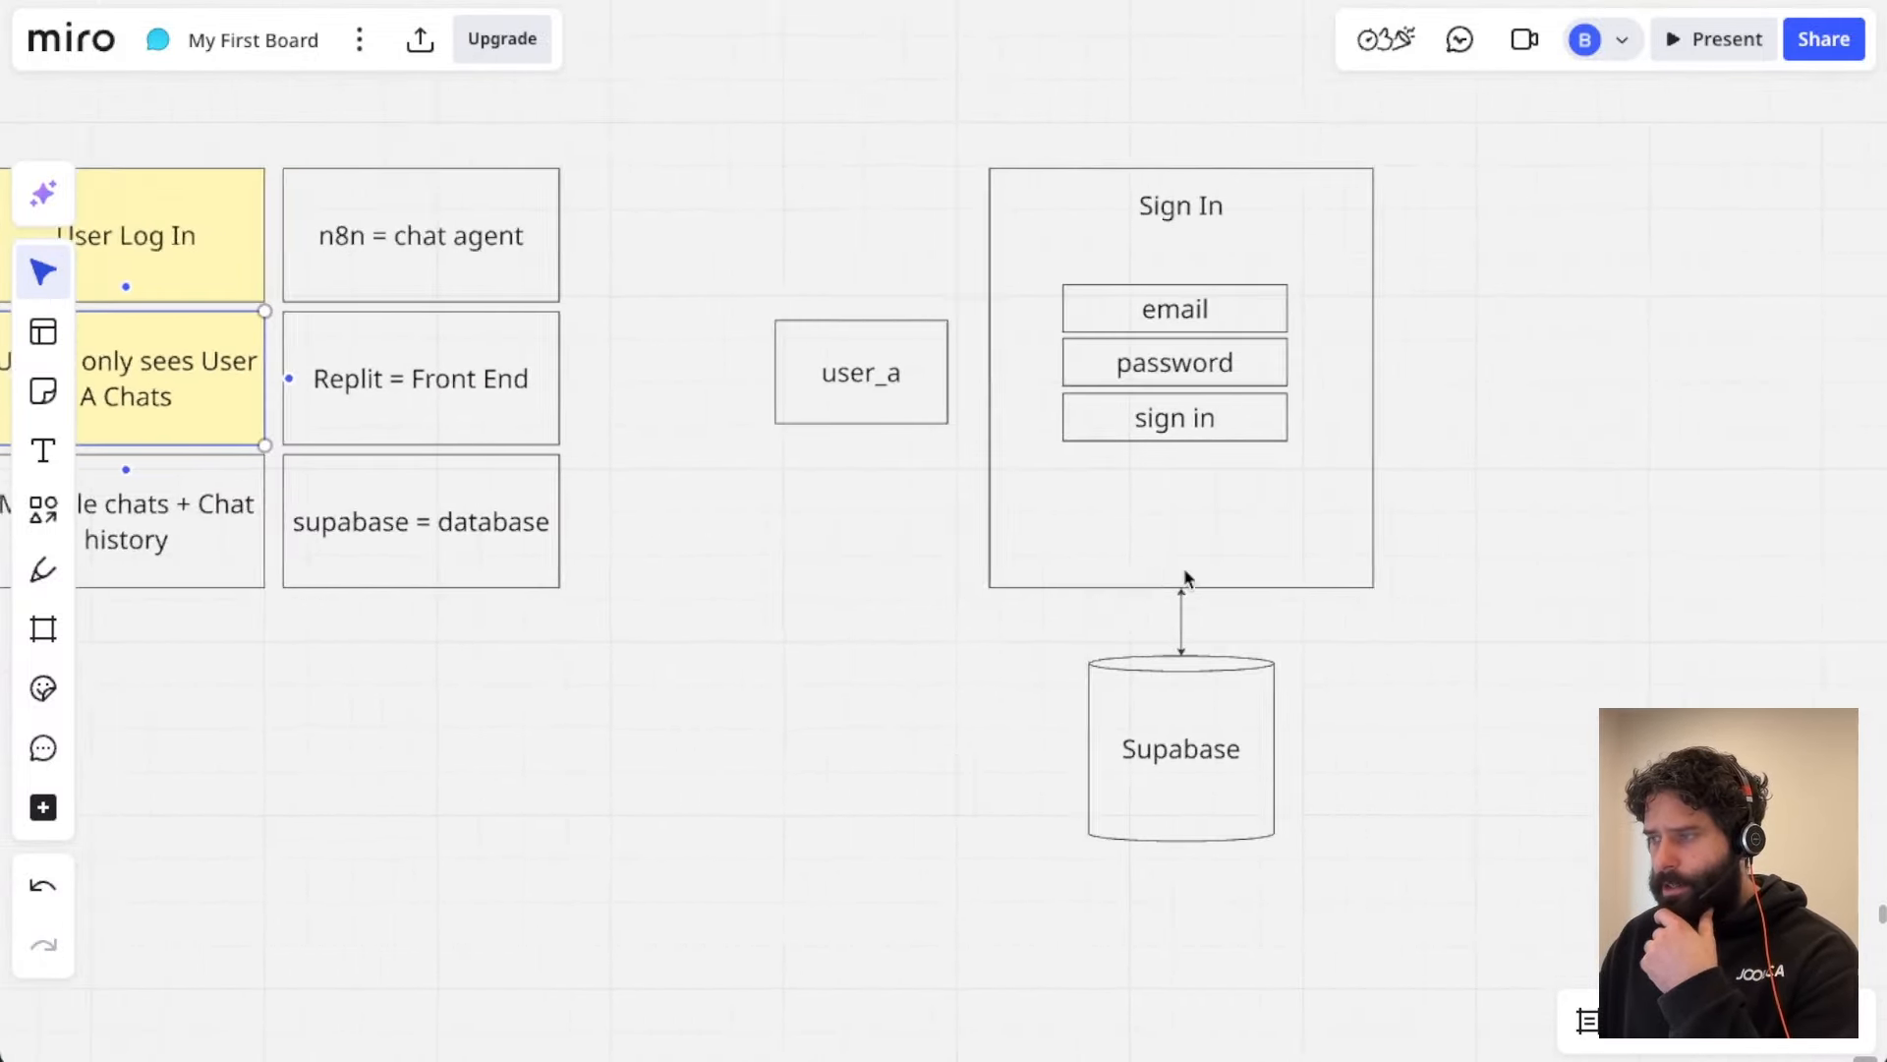
Step: Examine the user_a box and Supabase cylinder, and check the "Multiple chats + Chat history" requirement
scroll(1183, 580, up, 3)
click(479, 276)
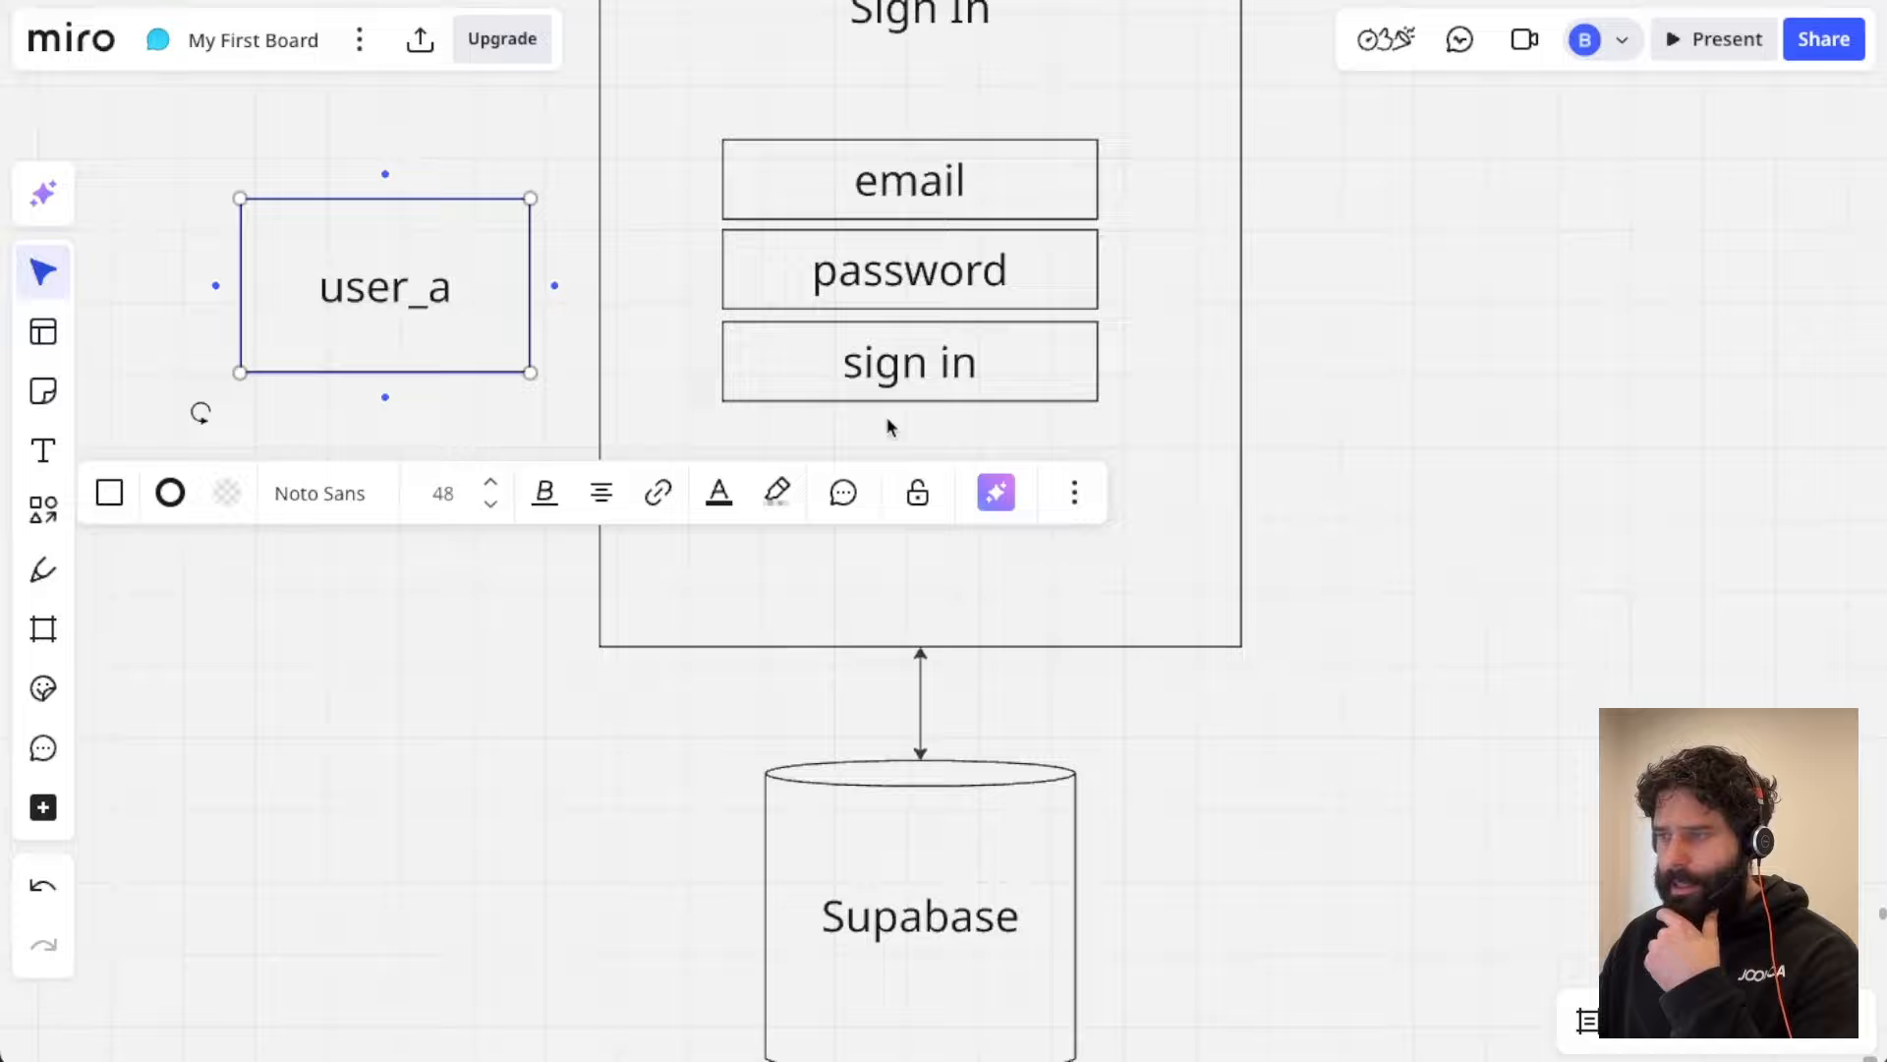
scroll(890, 423, down, 2)
click(906, 792)
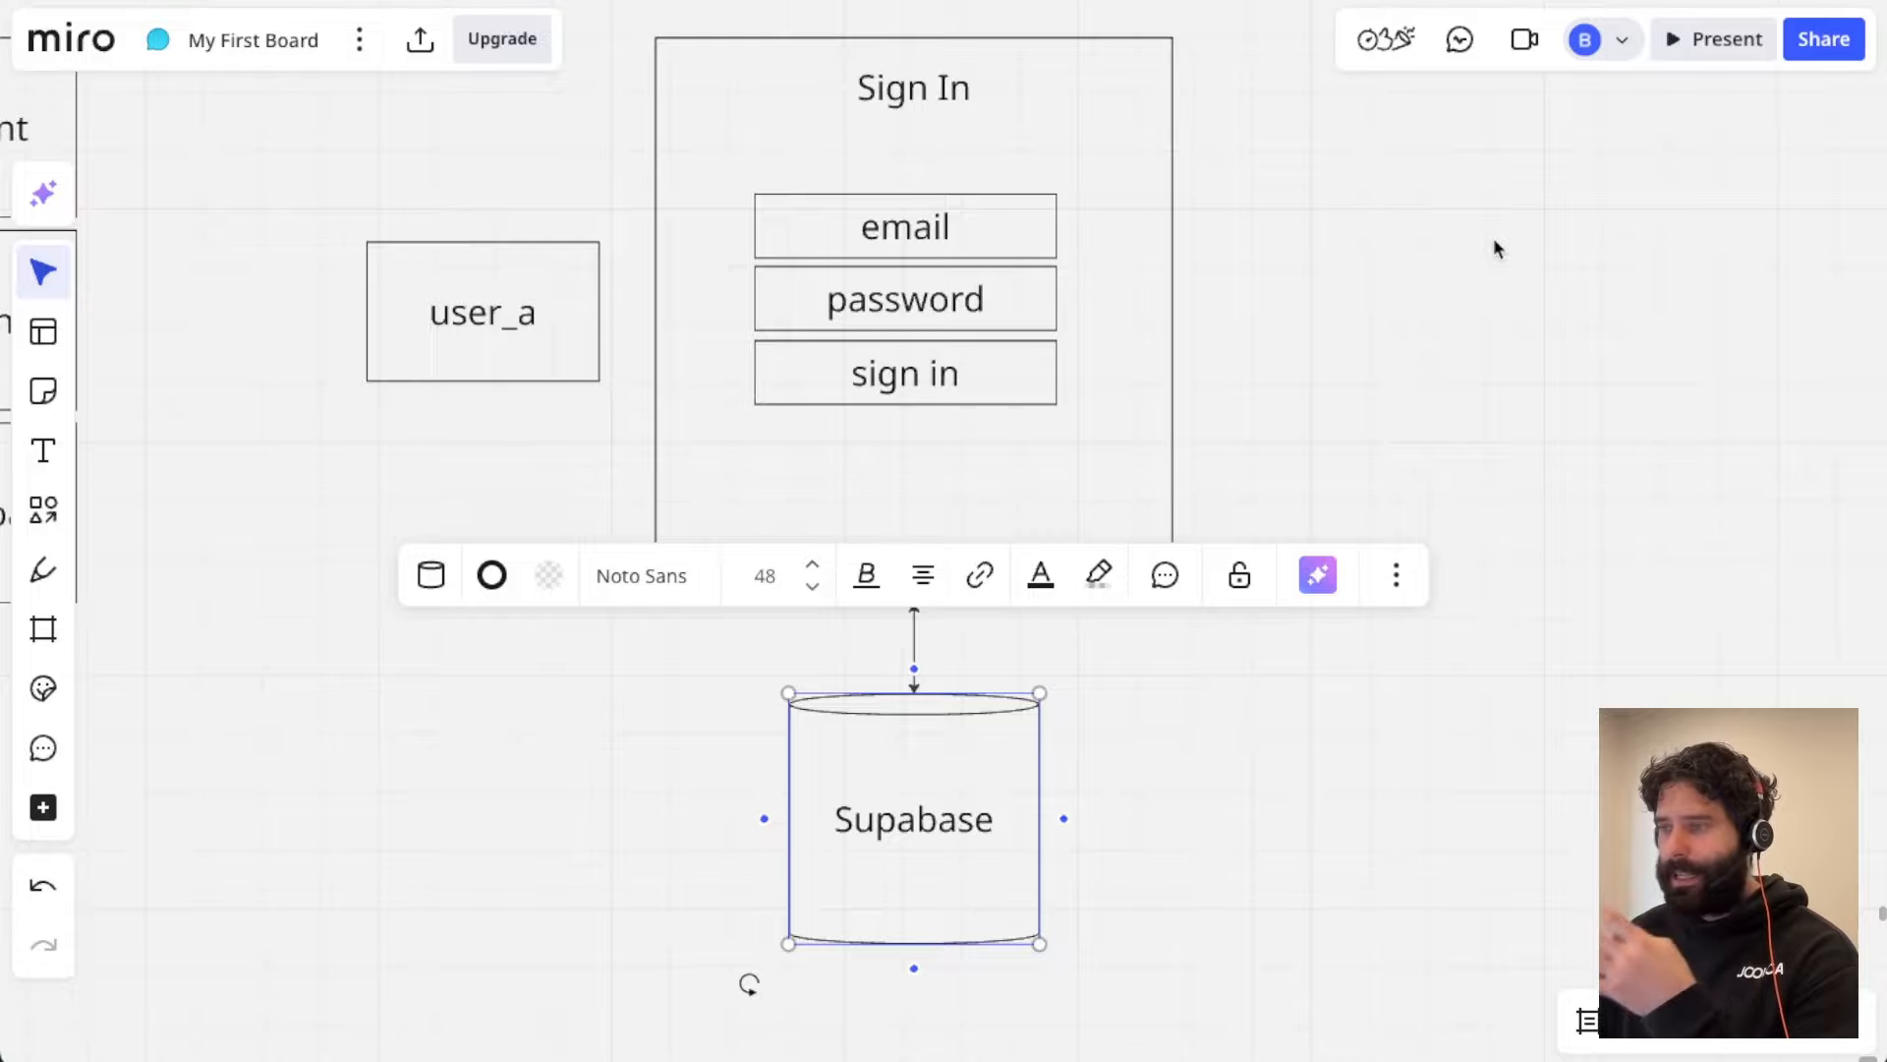
click(1101, 728)
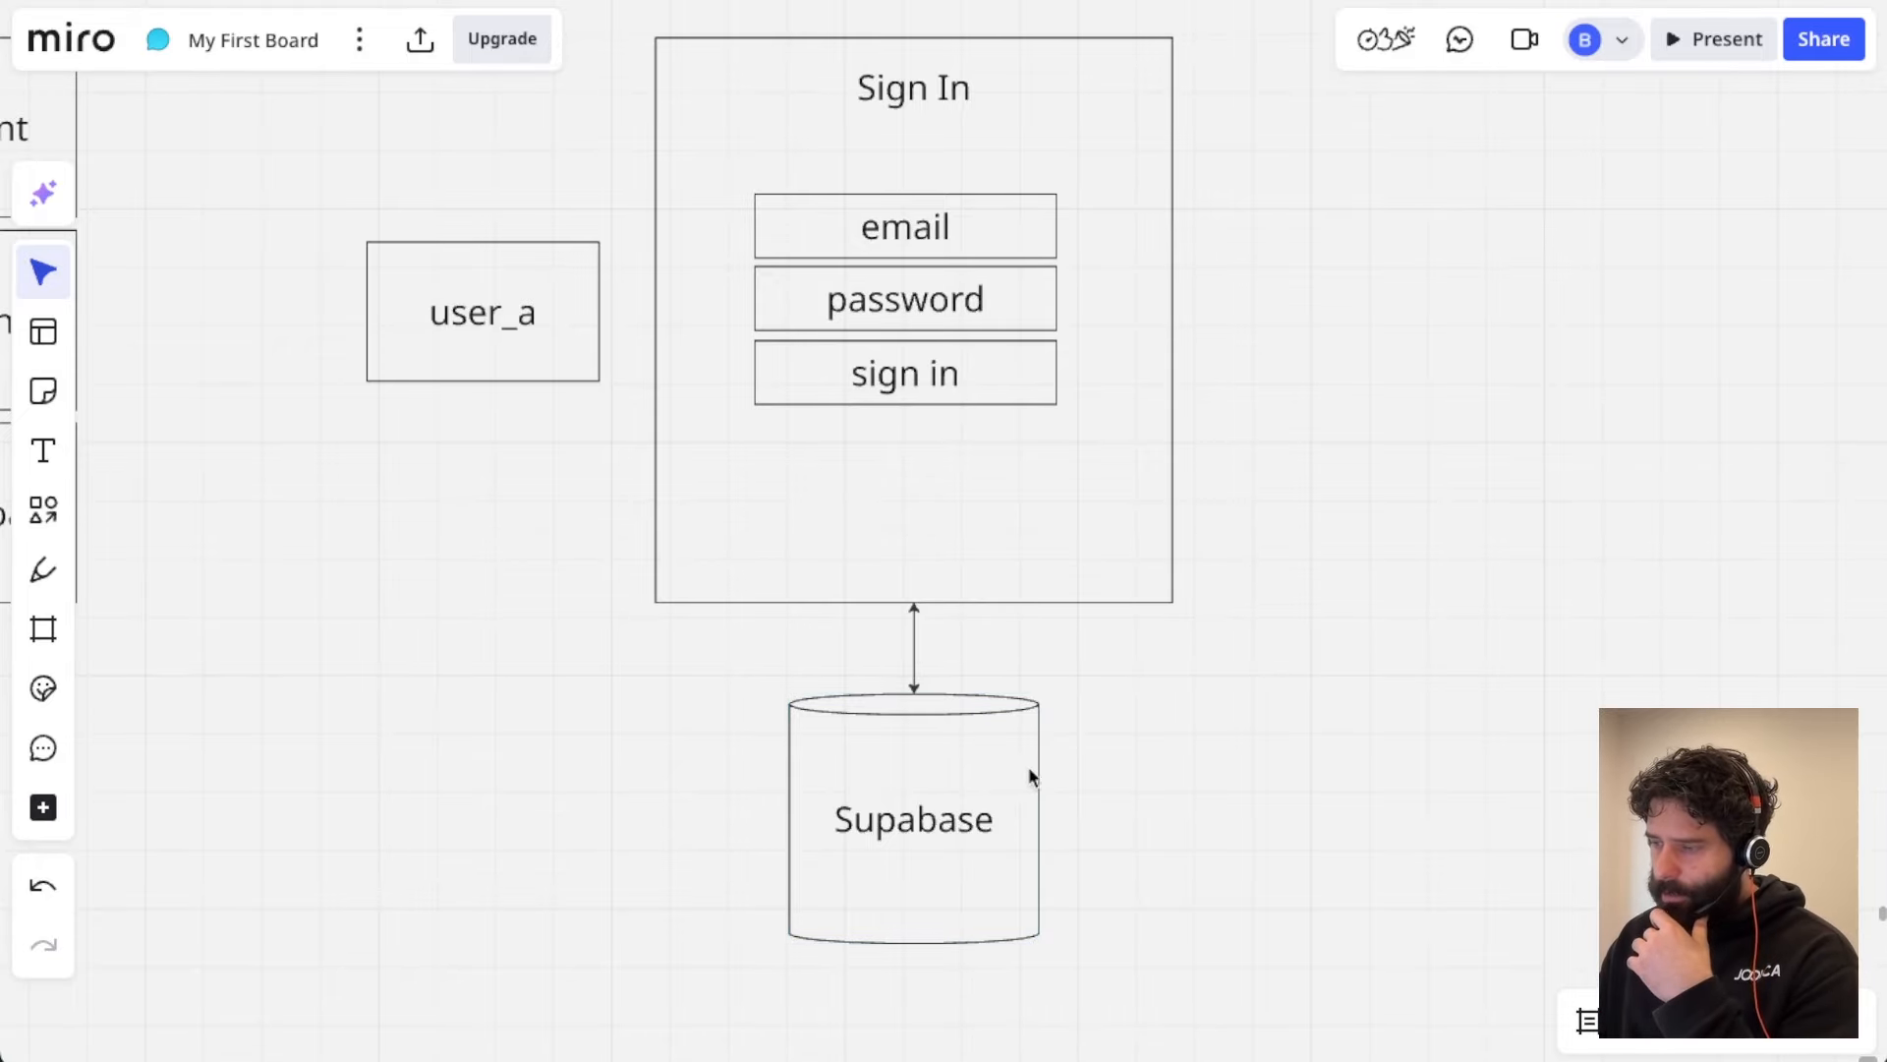
scroll(1119, 767, down, 3)
click(950, 782)
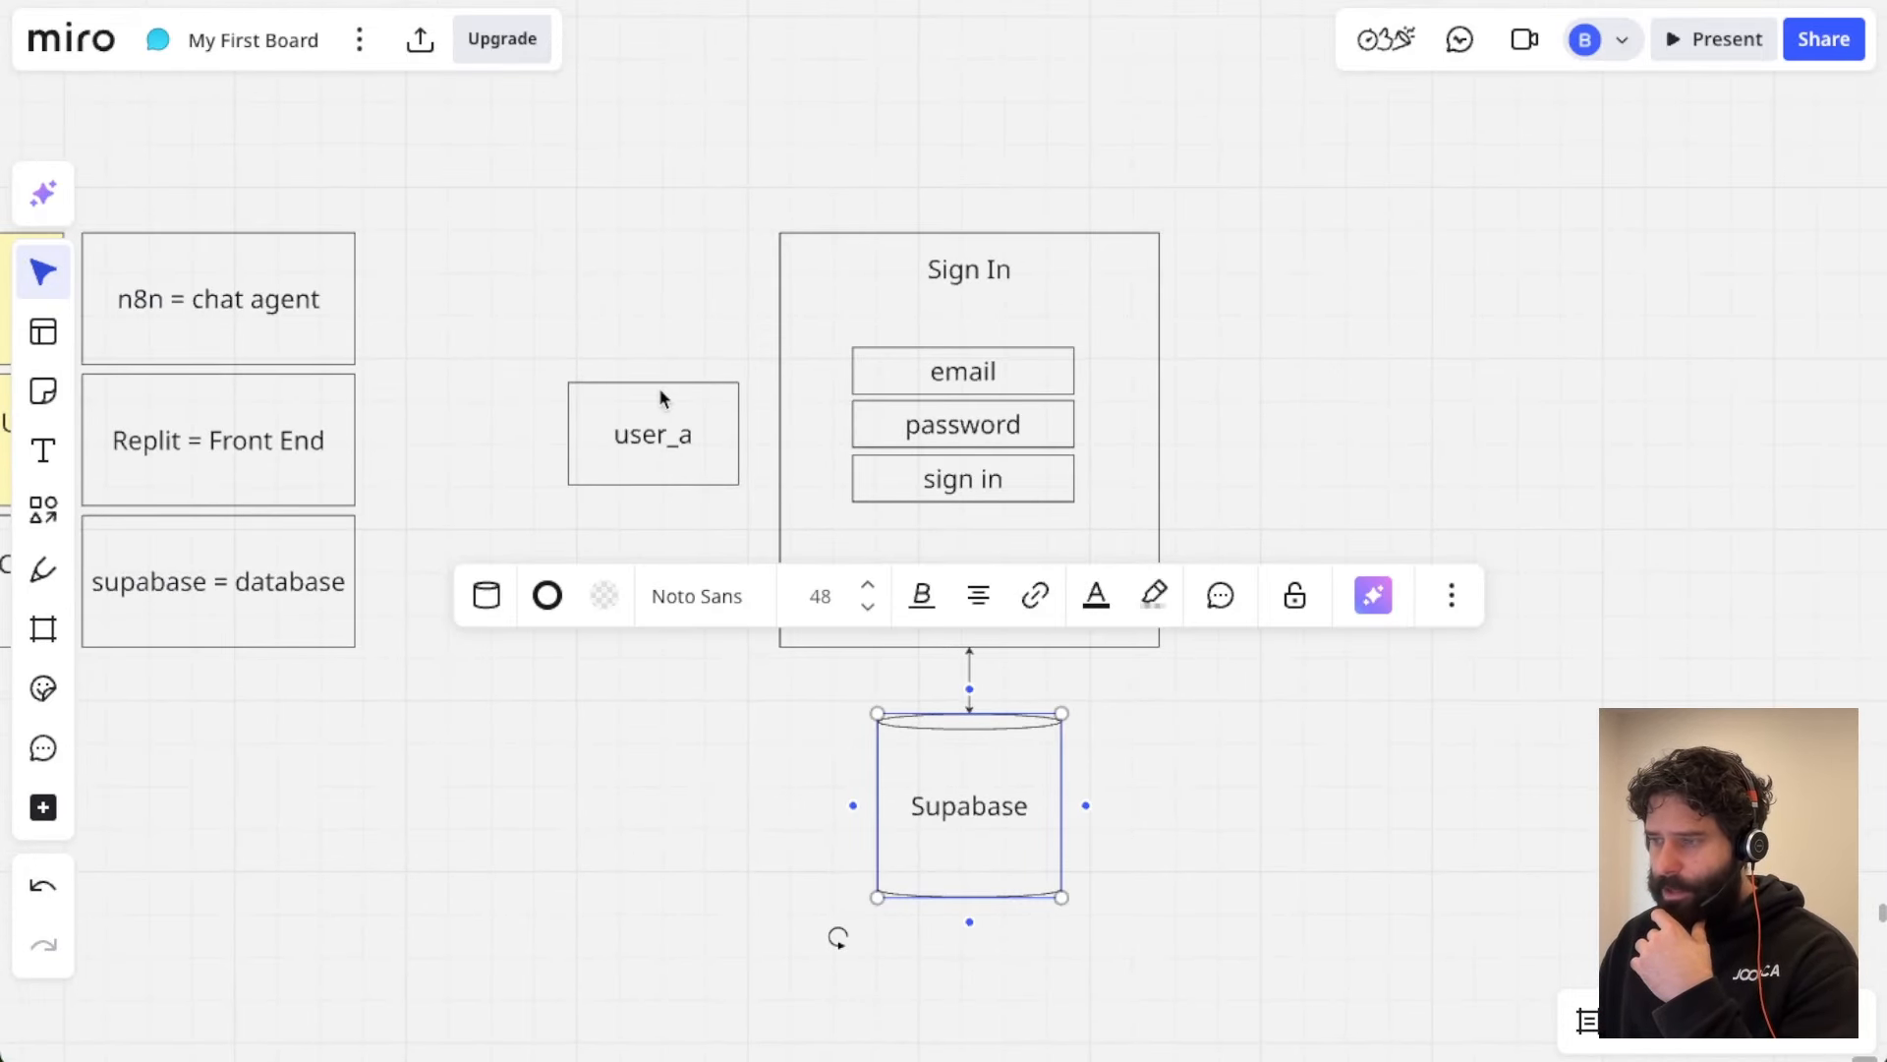
scroll(661, 438, left, 5)
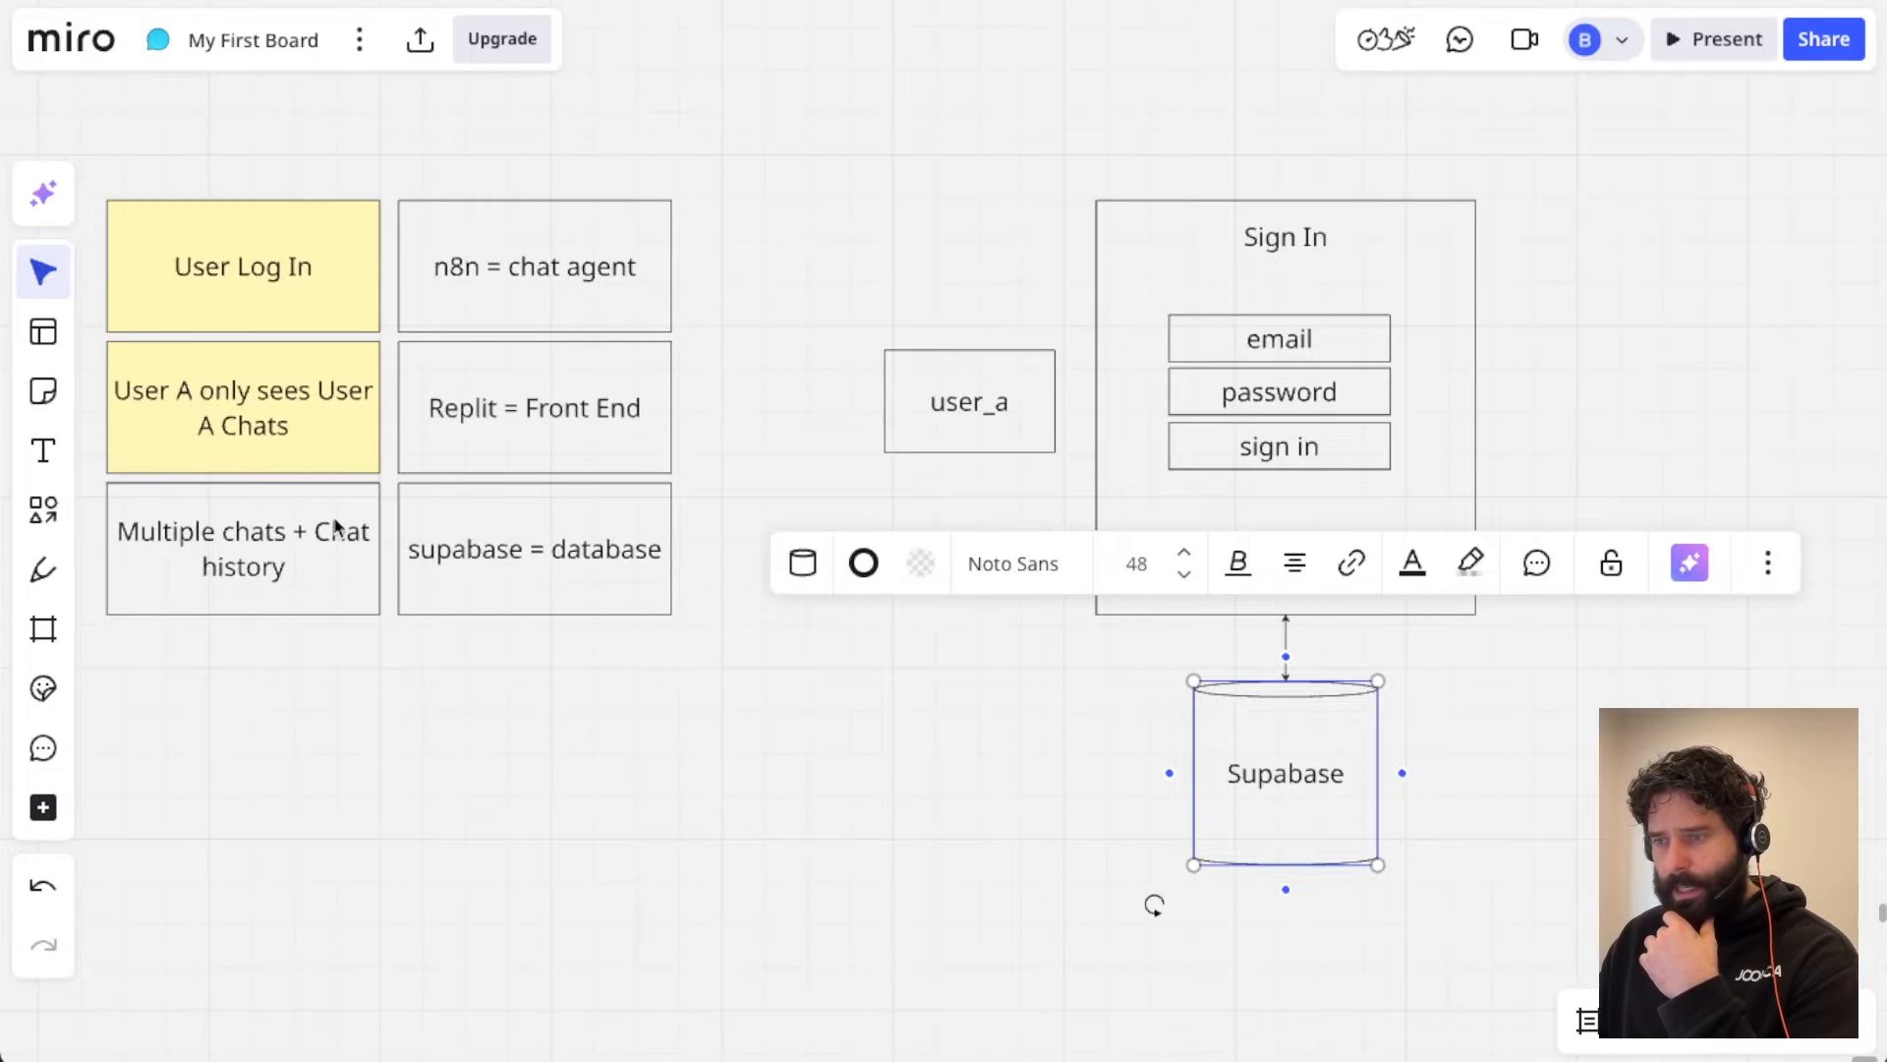
click(336, 527)
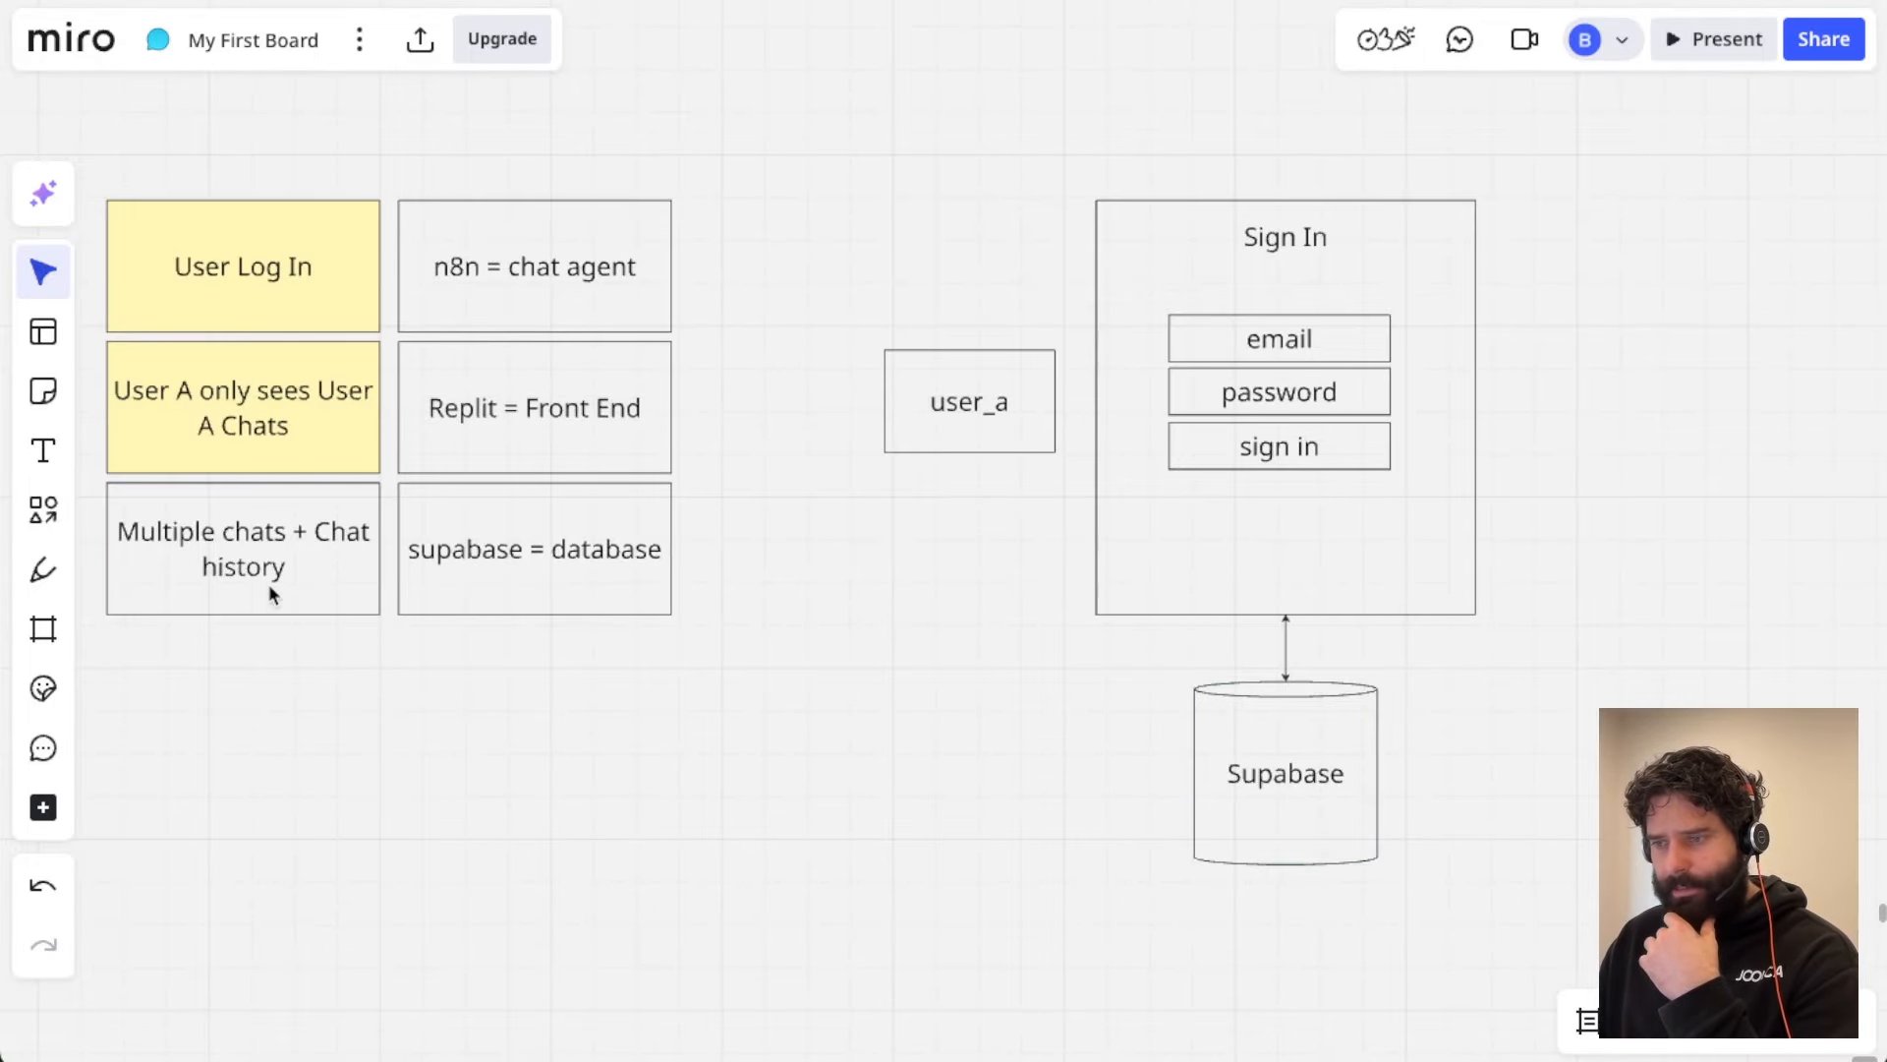
Step: Duplicate the Sign In box and align the copy level beside the original, on the side away from user_a
scroll(902, 668, right, 10)
click(810, 254)
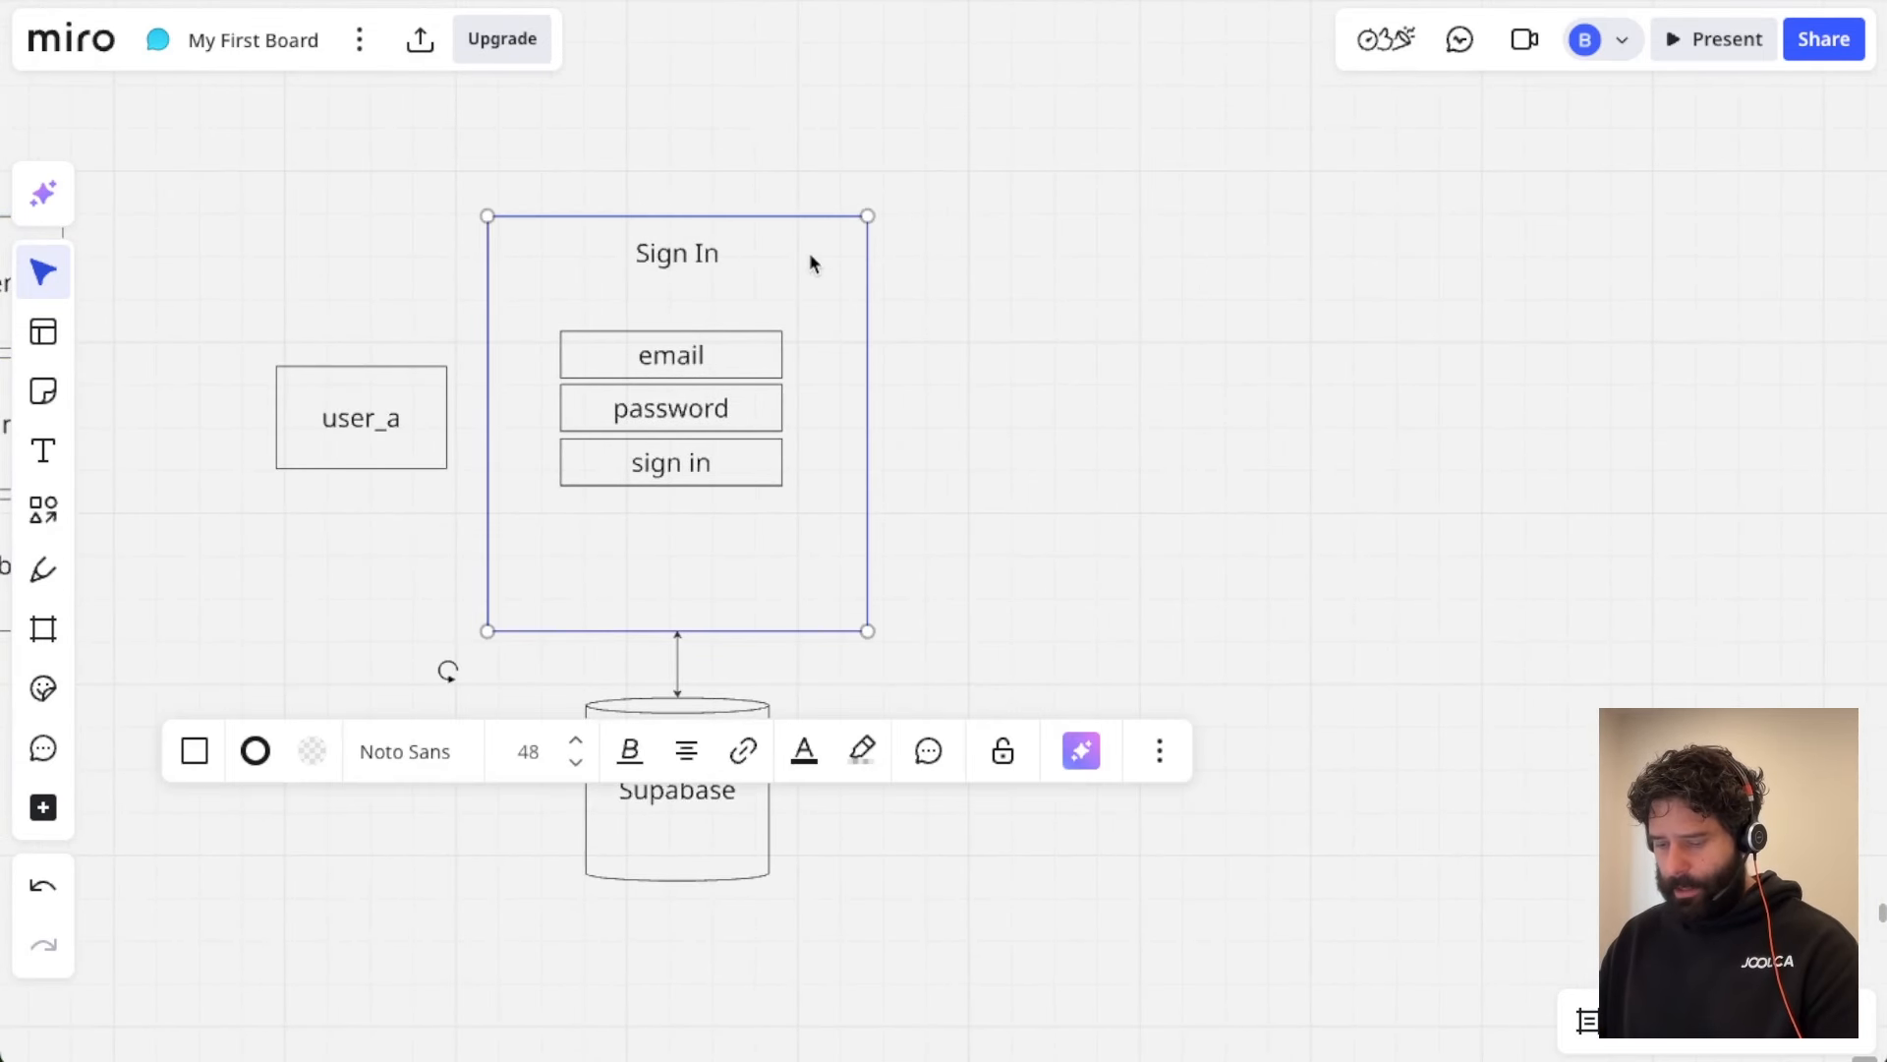
key(super+c)
key(super+v)
drag(1209, 338, 1172, 451)
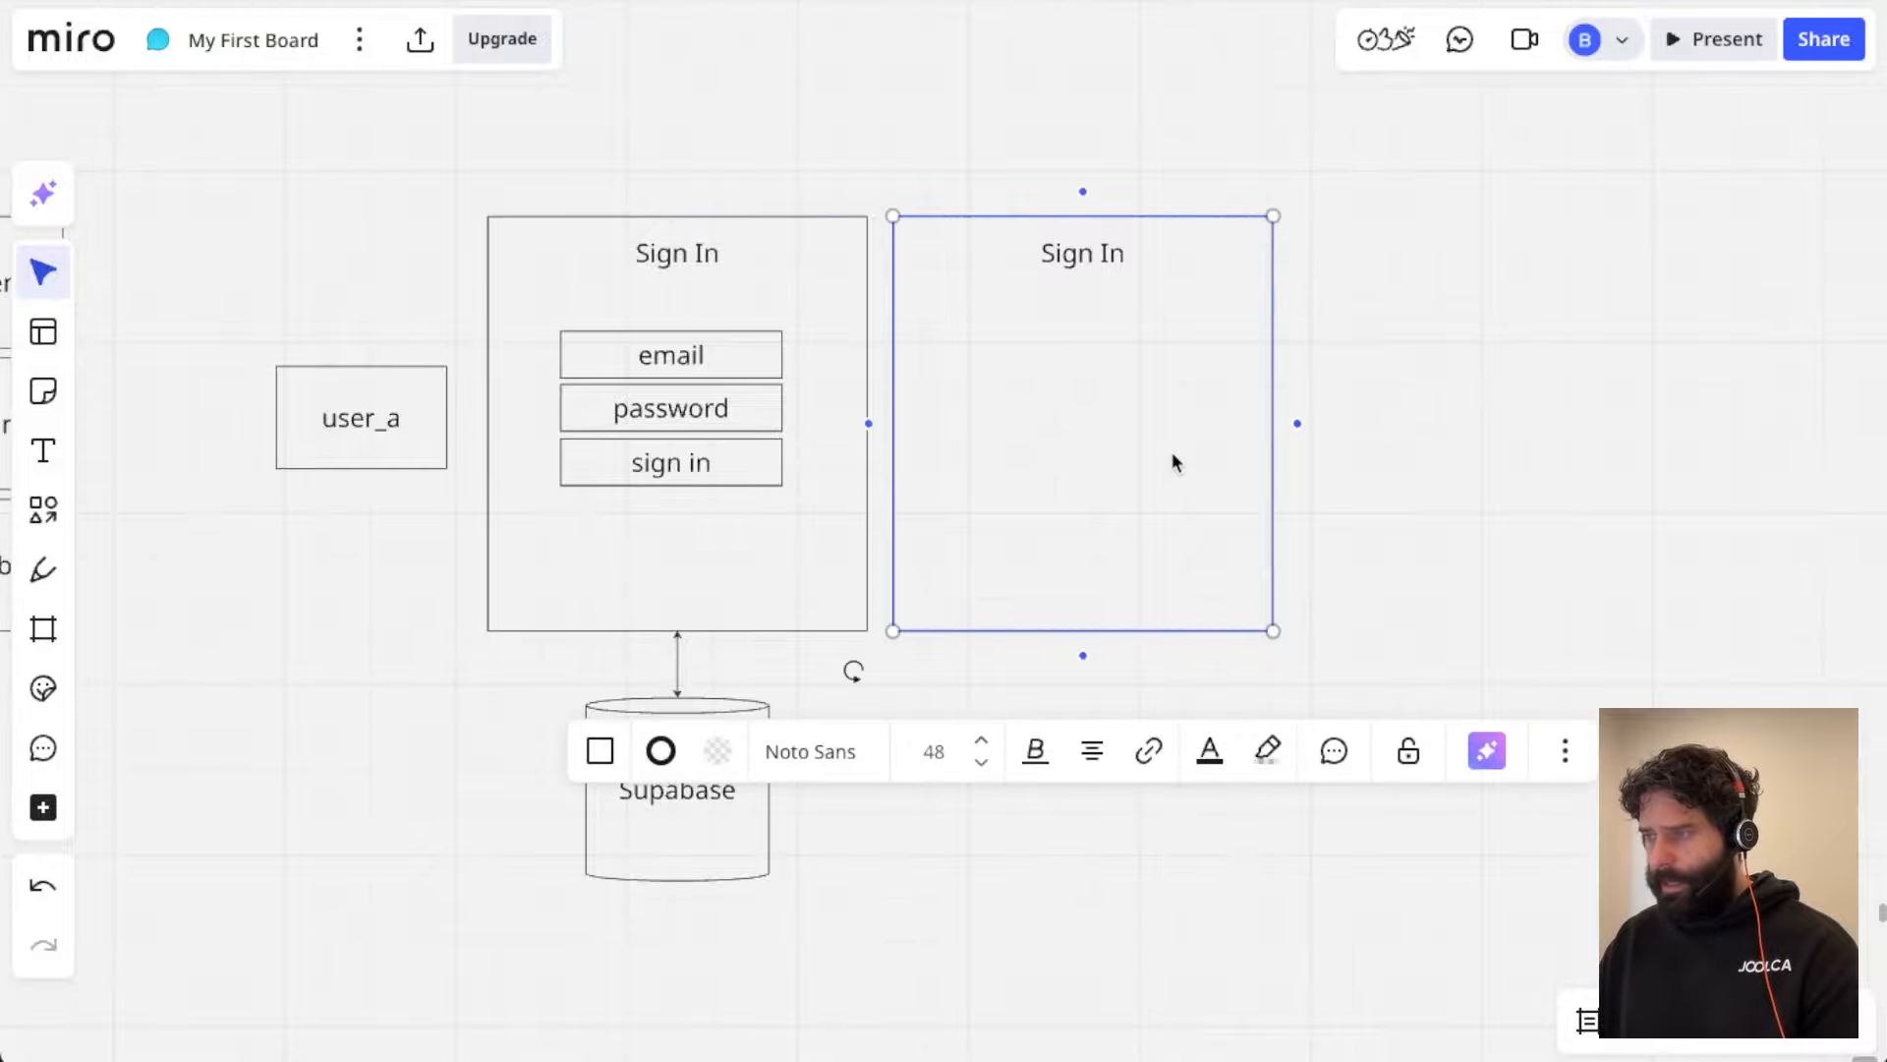
Step: Change the duplicated box's title to "Main Page"
double_click(1099, 253)
text(Main Page)
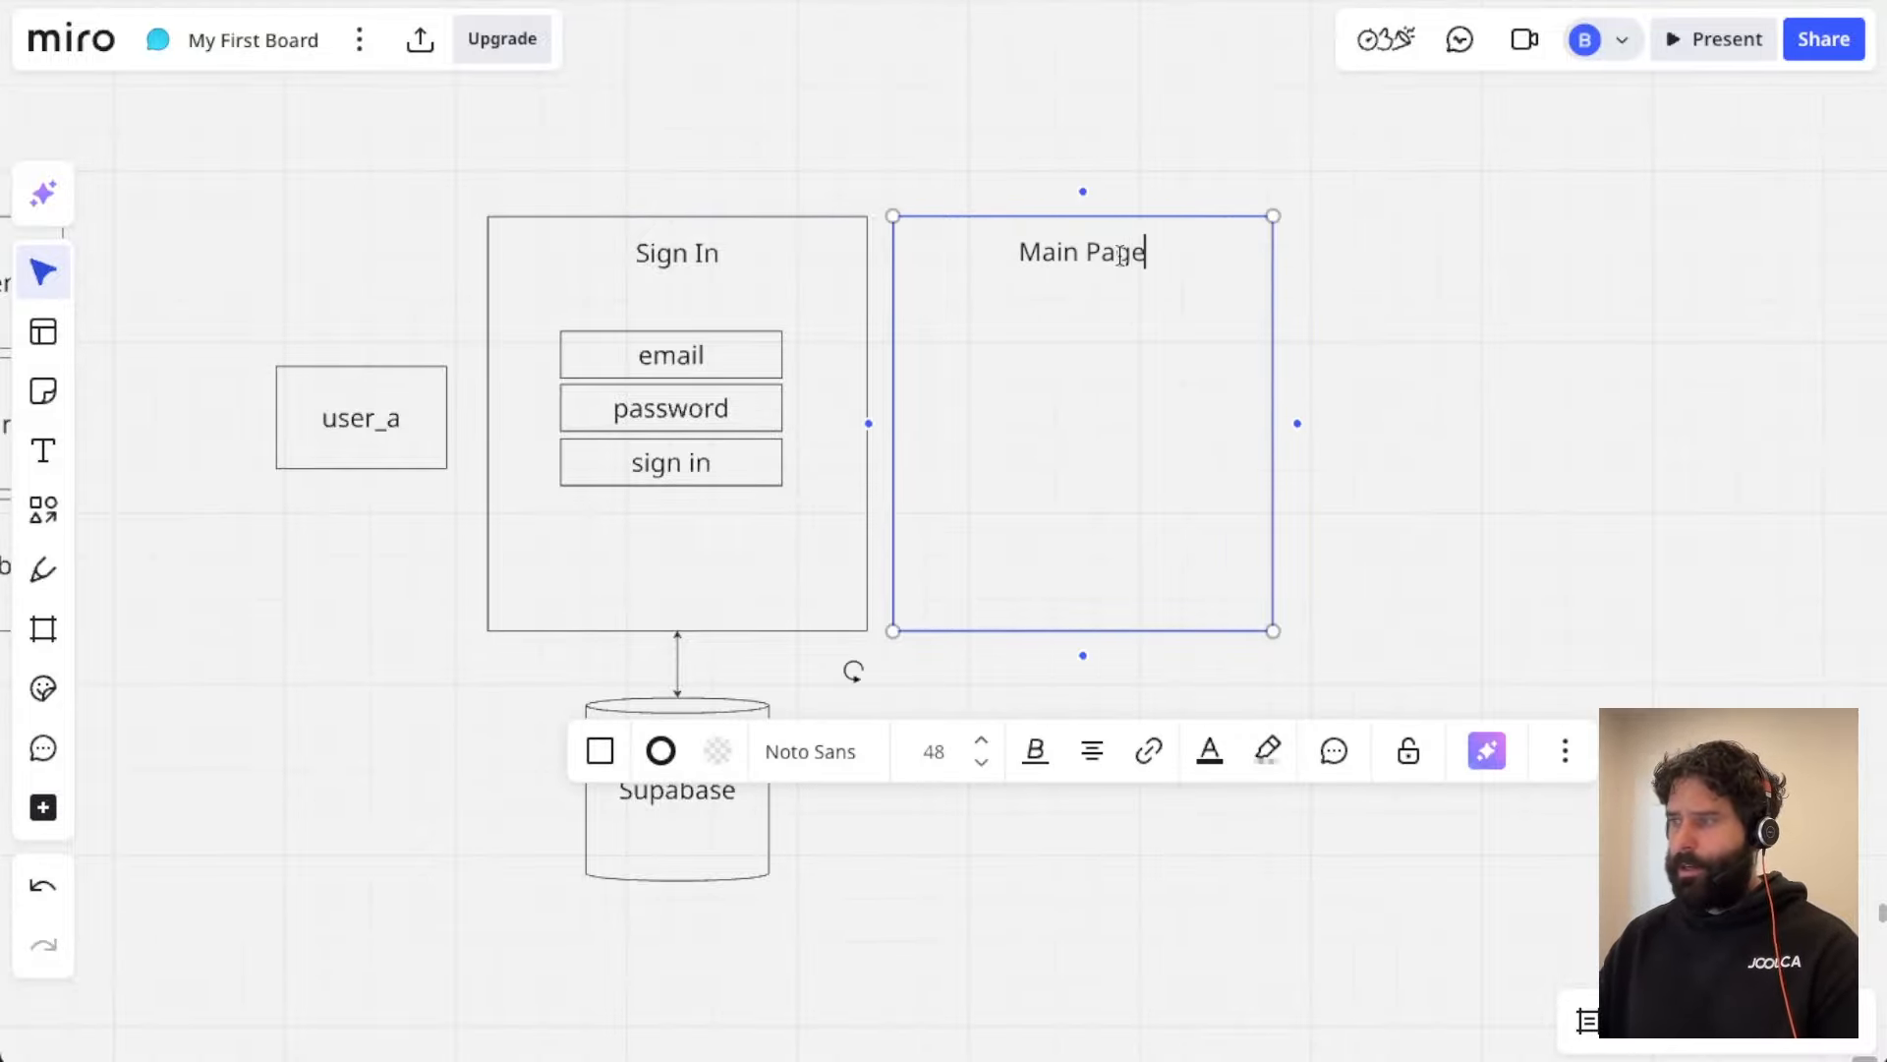
click(1485, 258)
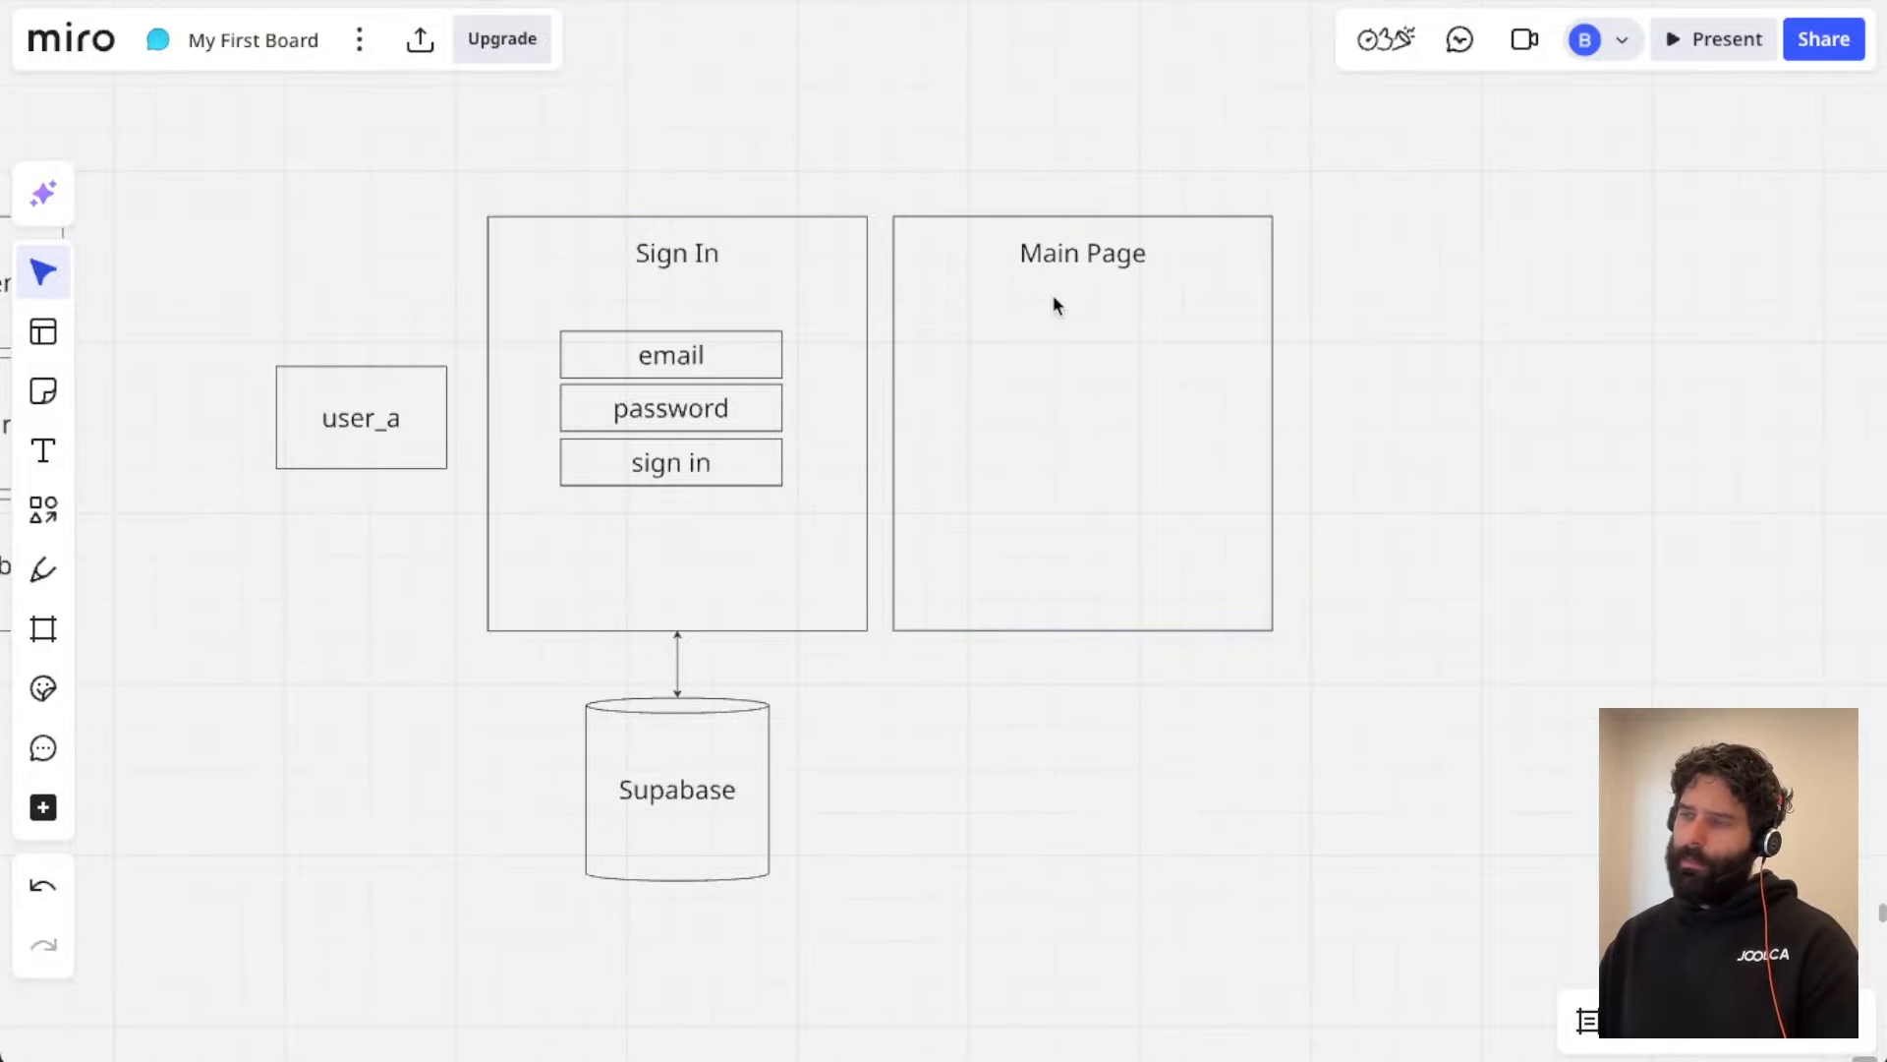
scroll(1055, 305, up, 3)
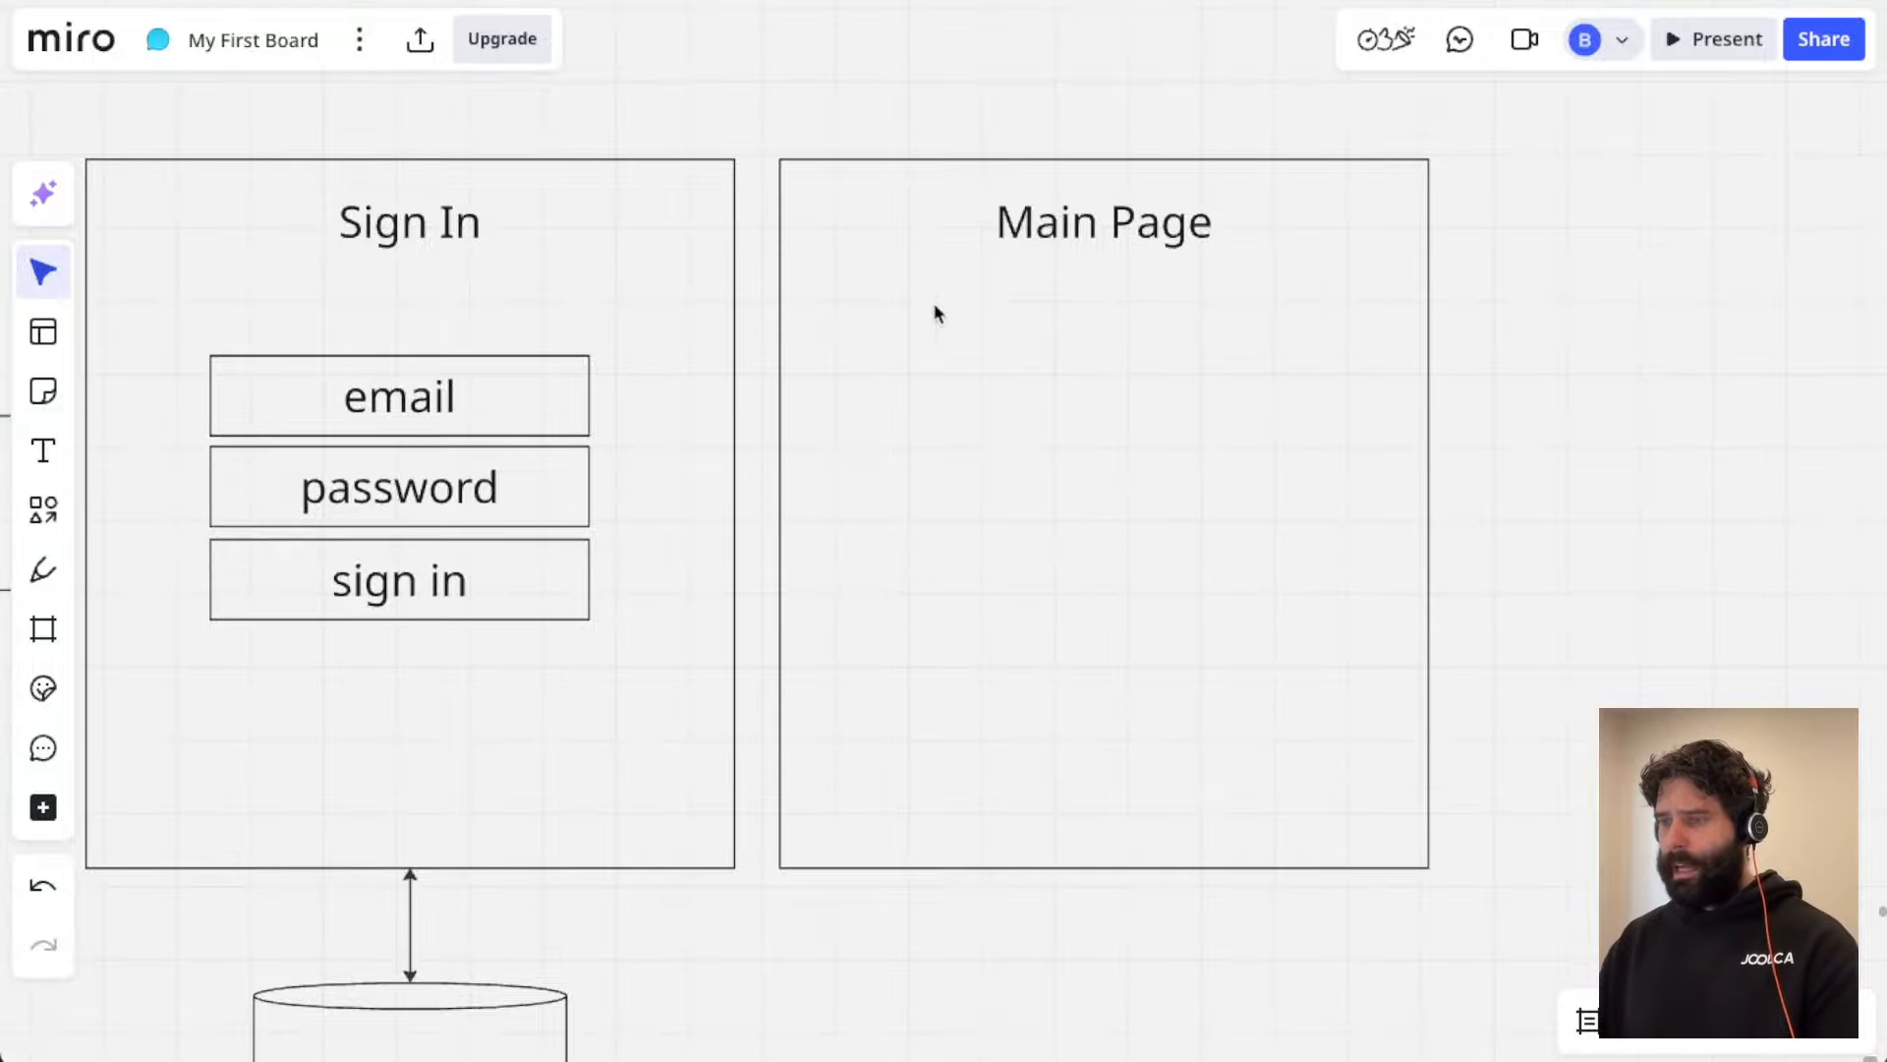
Step: Copy the email box into the Main Page box below its title and label the copy "add new chat"
click(540, 390)
key(ctrl+c)
key(ctrl+v)
drag(1053, 371, 1061, 356)
double_click(1062, 356)
text(add n)
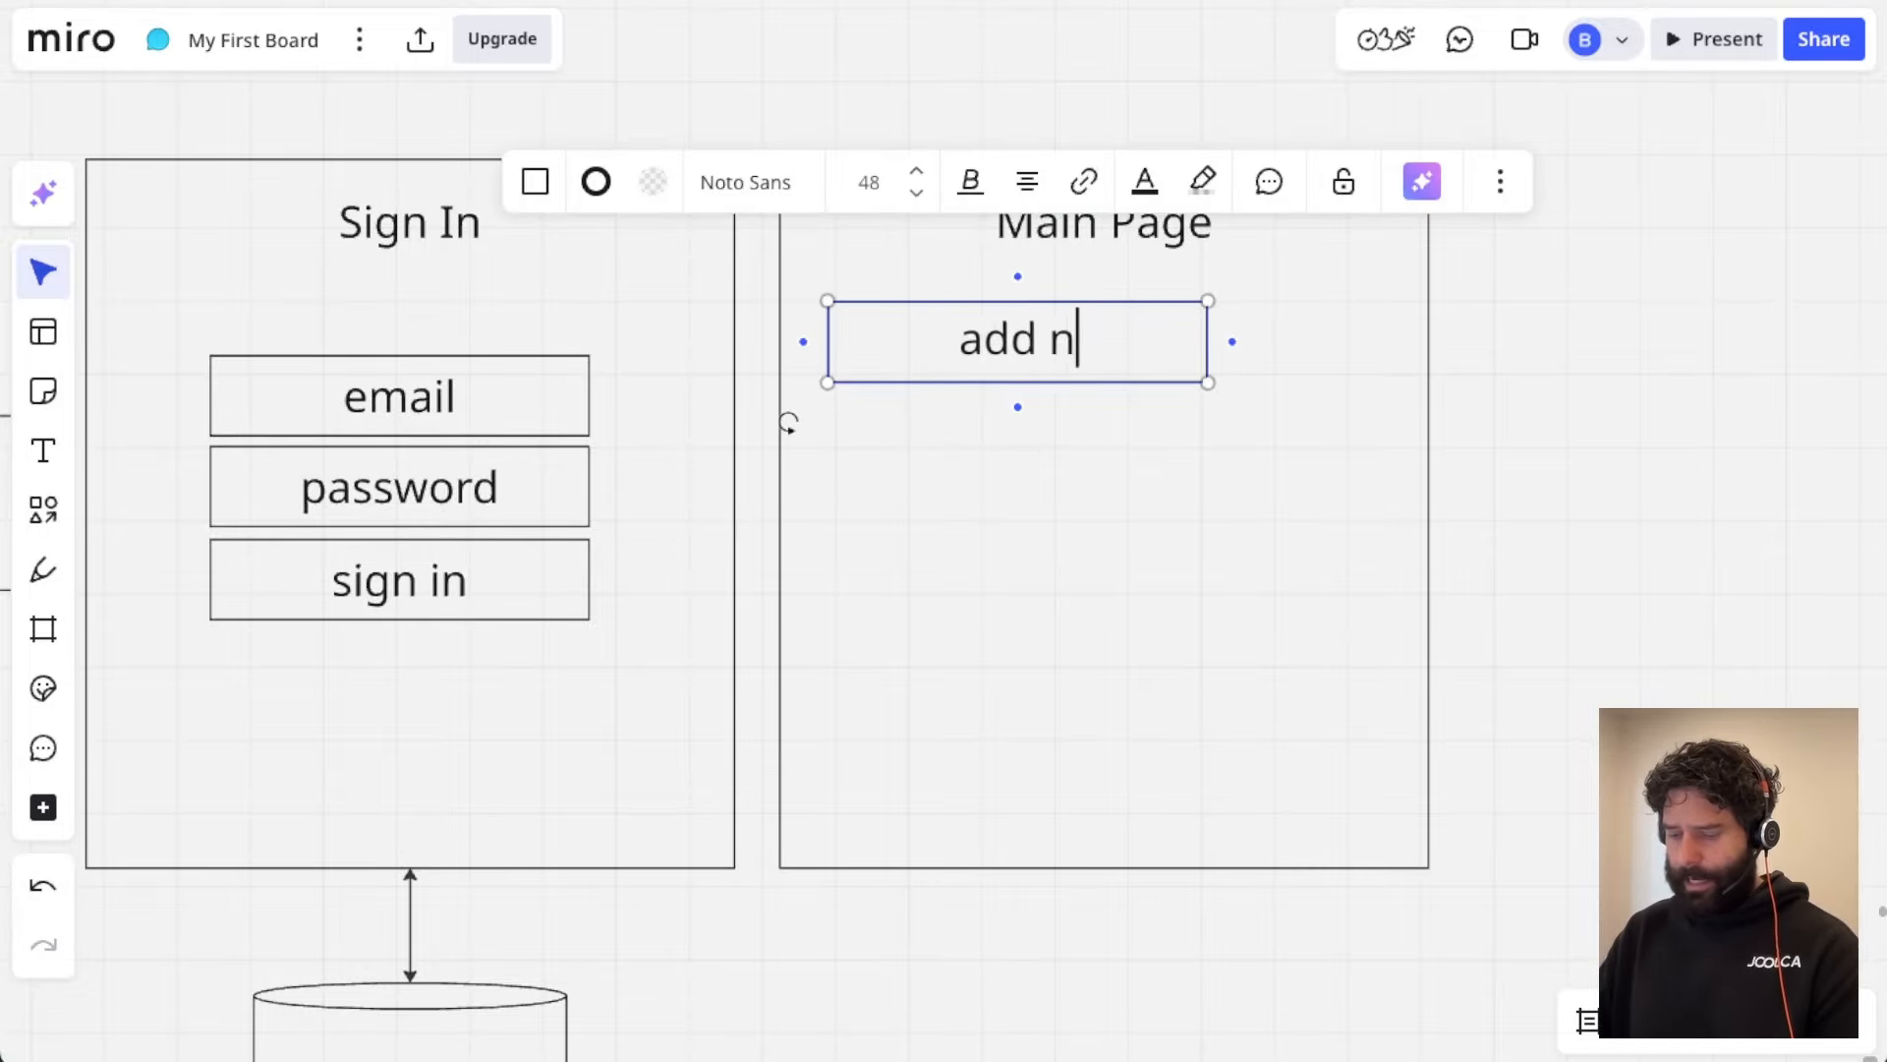
text(ew chat)
click(1511, 369)
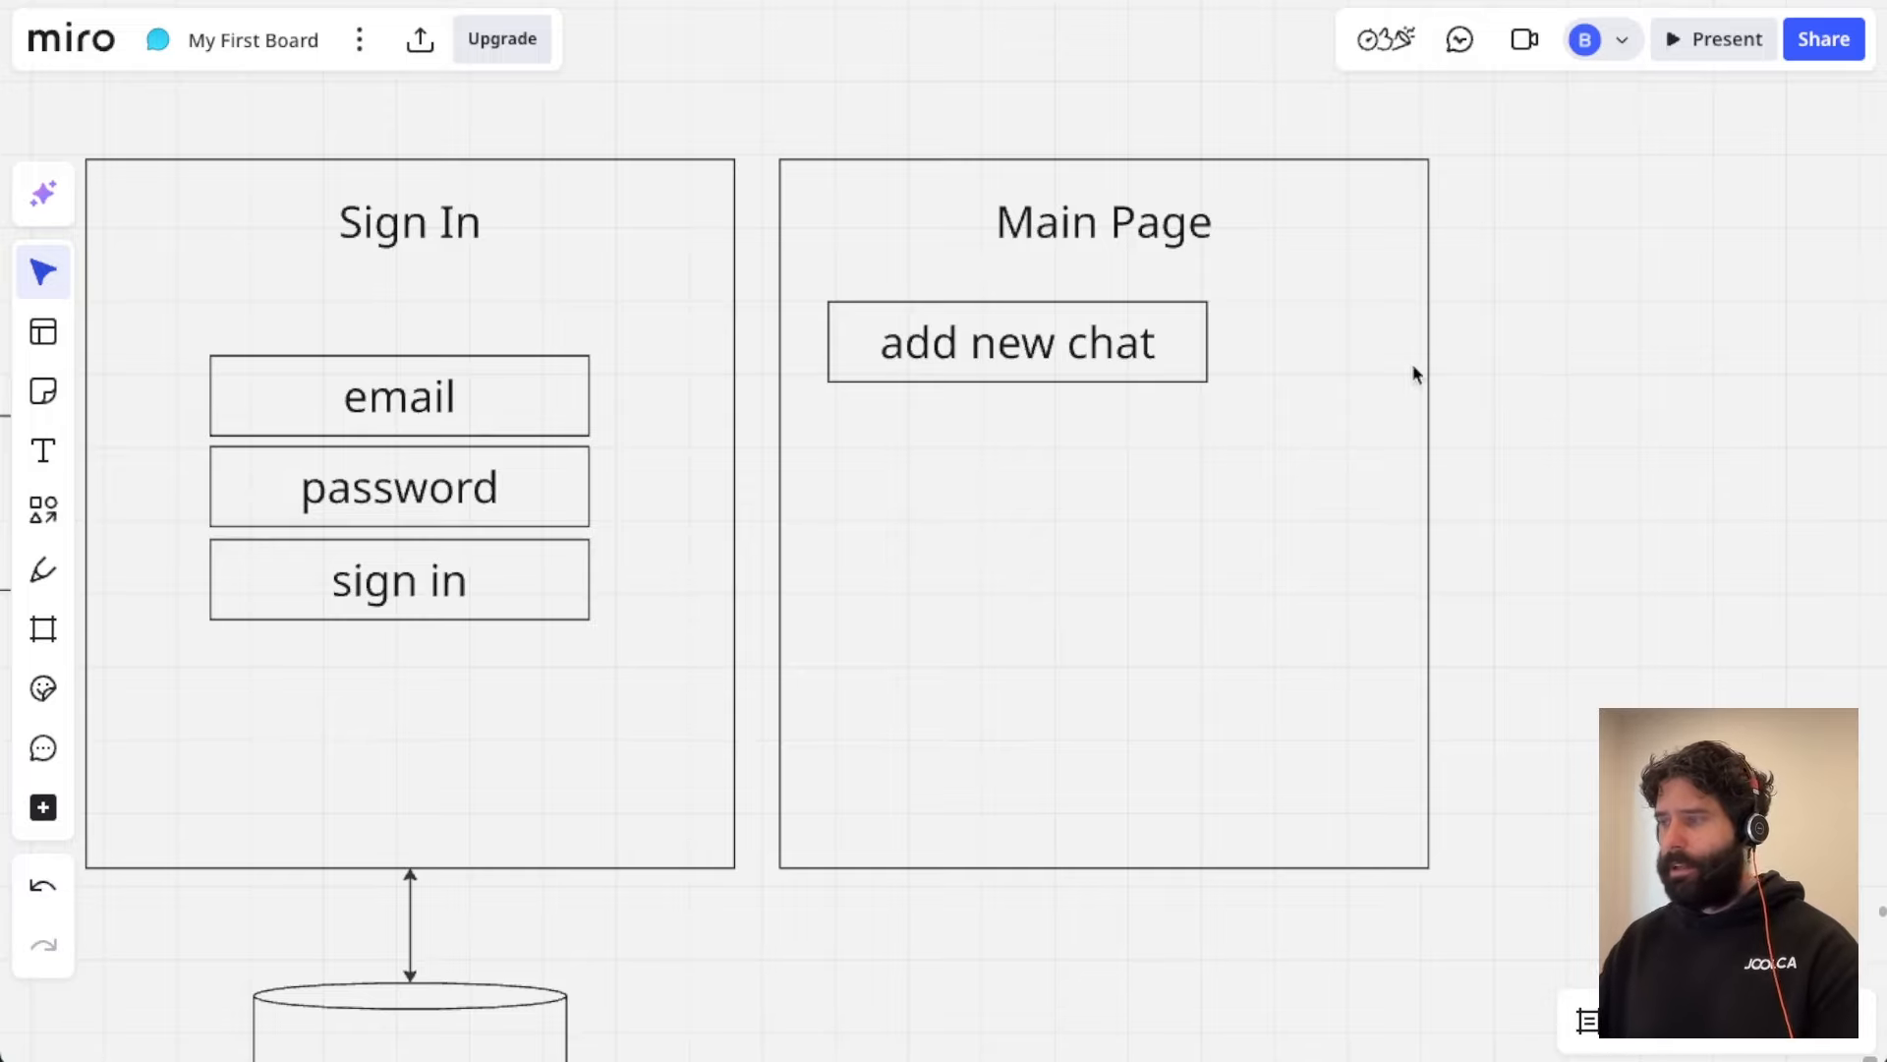
Step: Duplicate the "add new chat" box below the original on the Main Page and label the copy "List old chats"
click(1133, 352)
click(1102, 545)
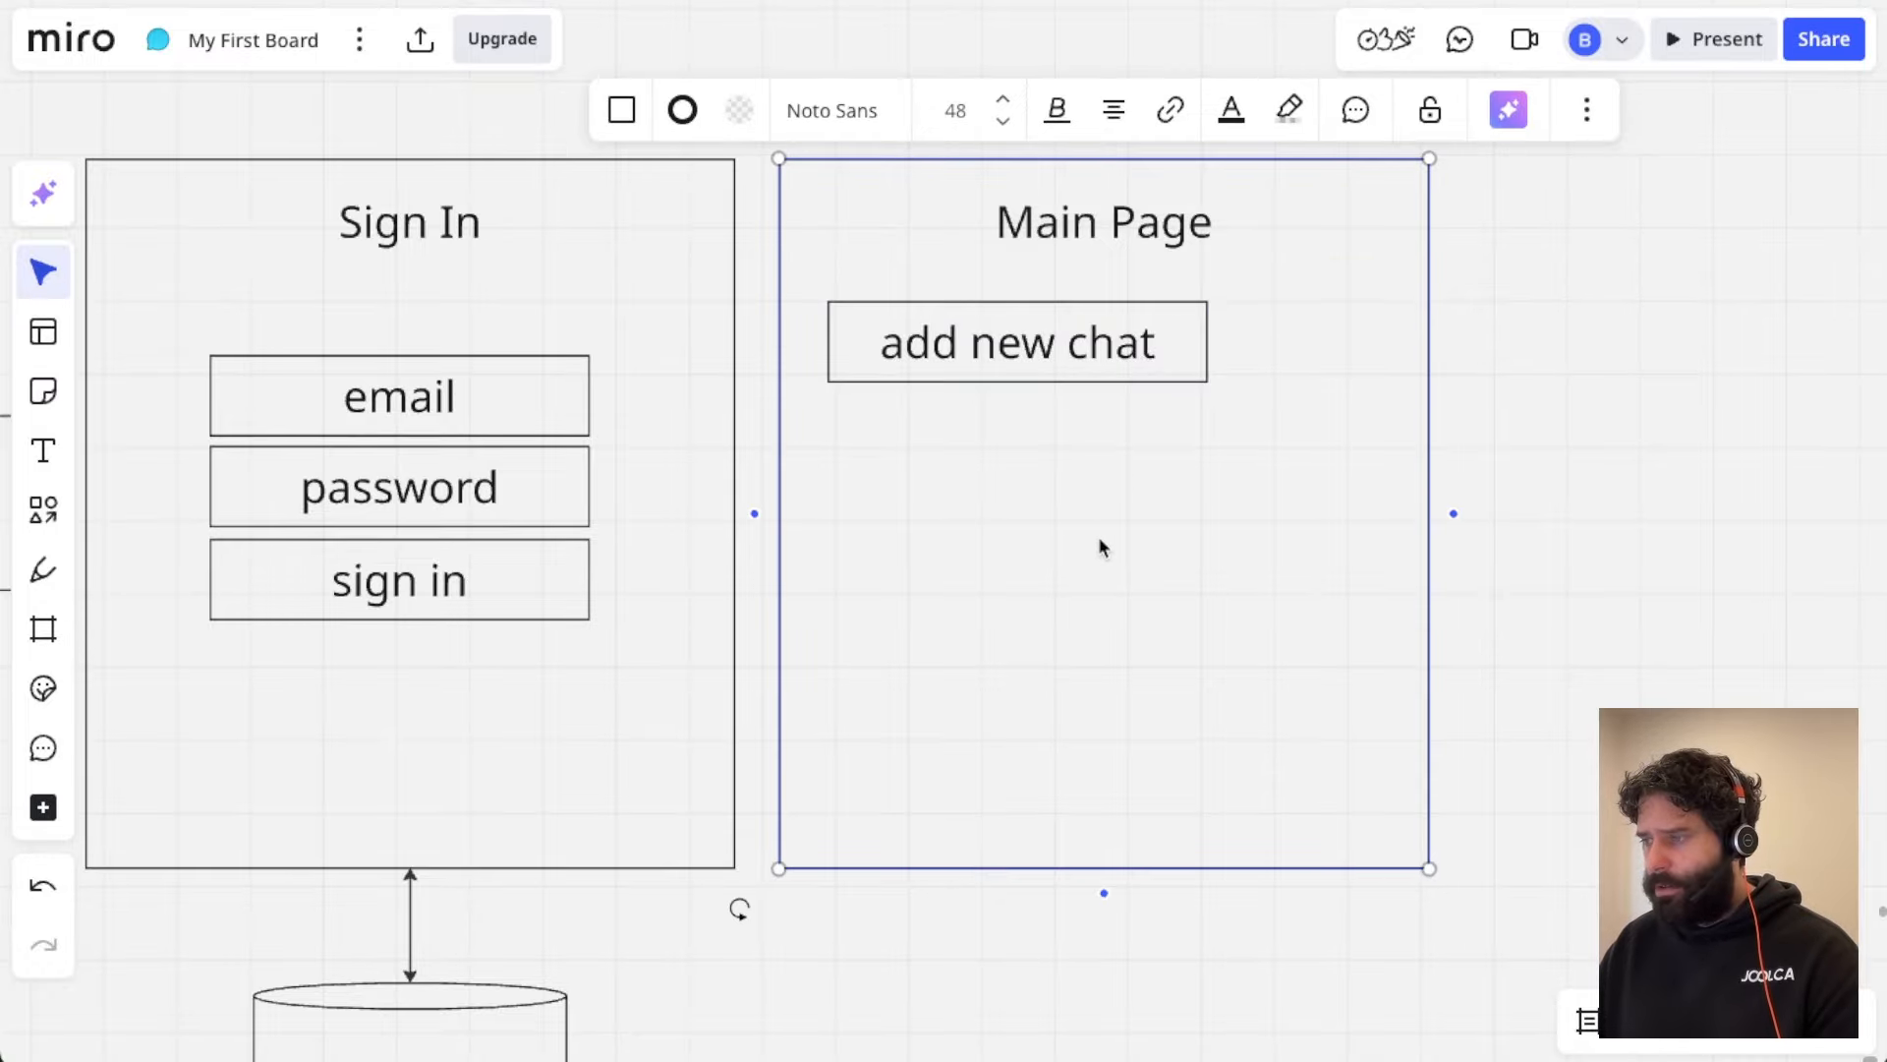
click(1009, 369)
key(ctrl+c)
key(ctrl+v)
drag(1036, 540, 1040, 510)
double_click(1040, 509)
text(List )
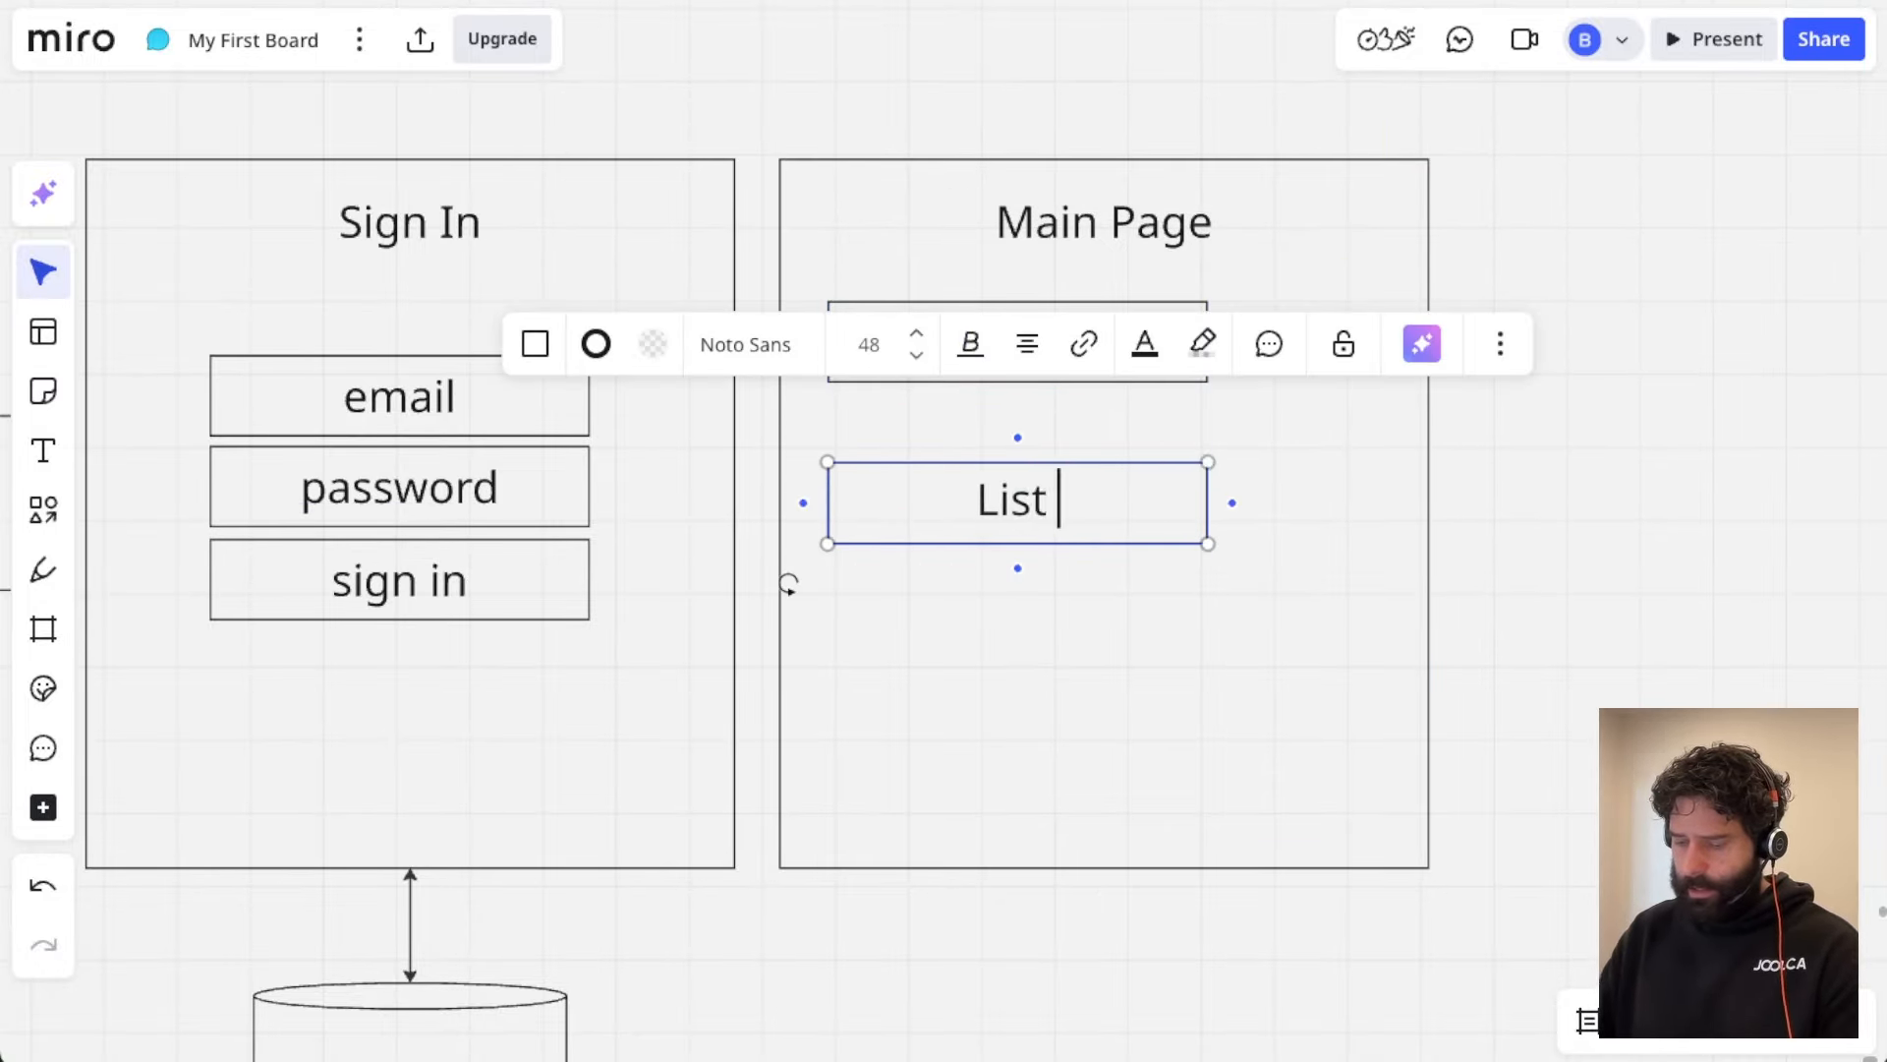
text(old chats)
click(1519, 550)
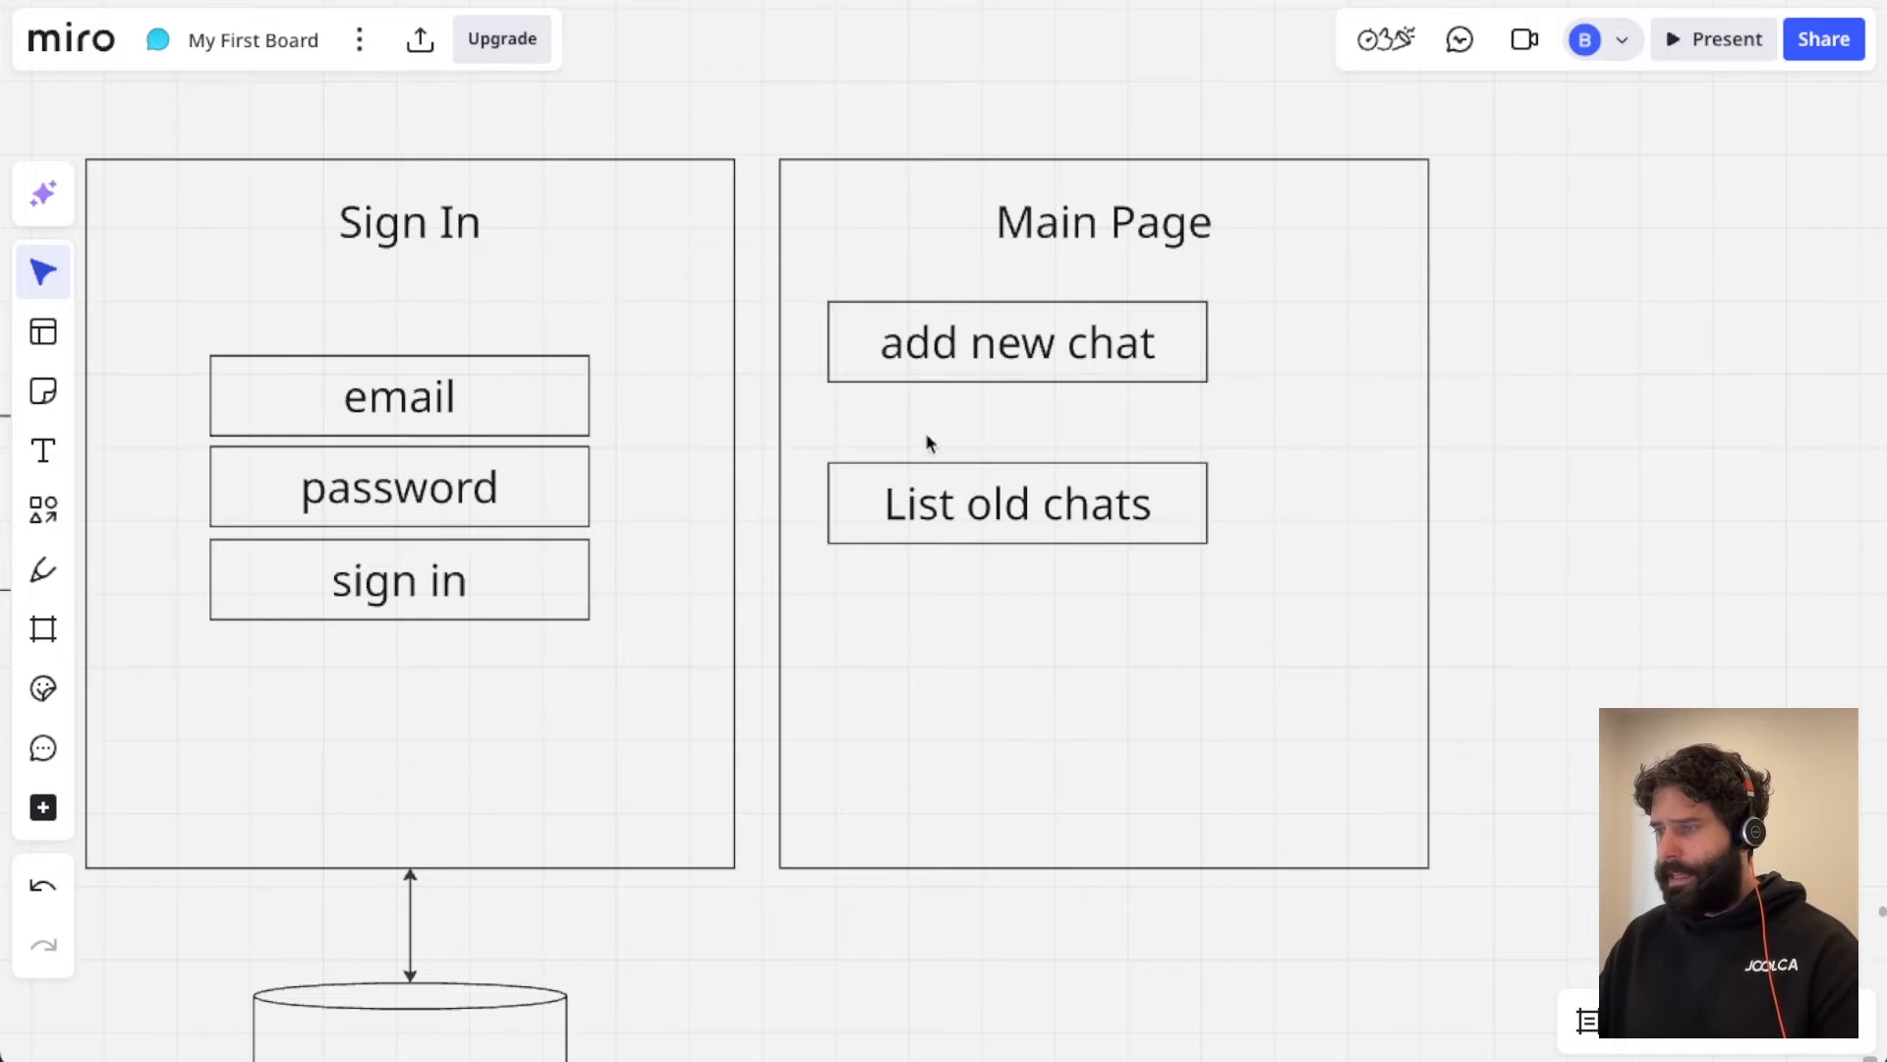
drag(593, 460, 885, 339)
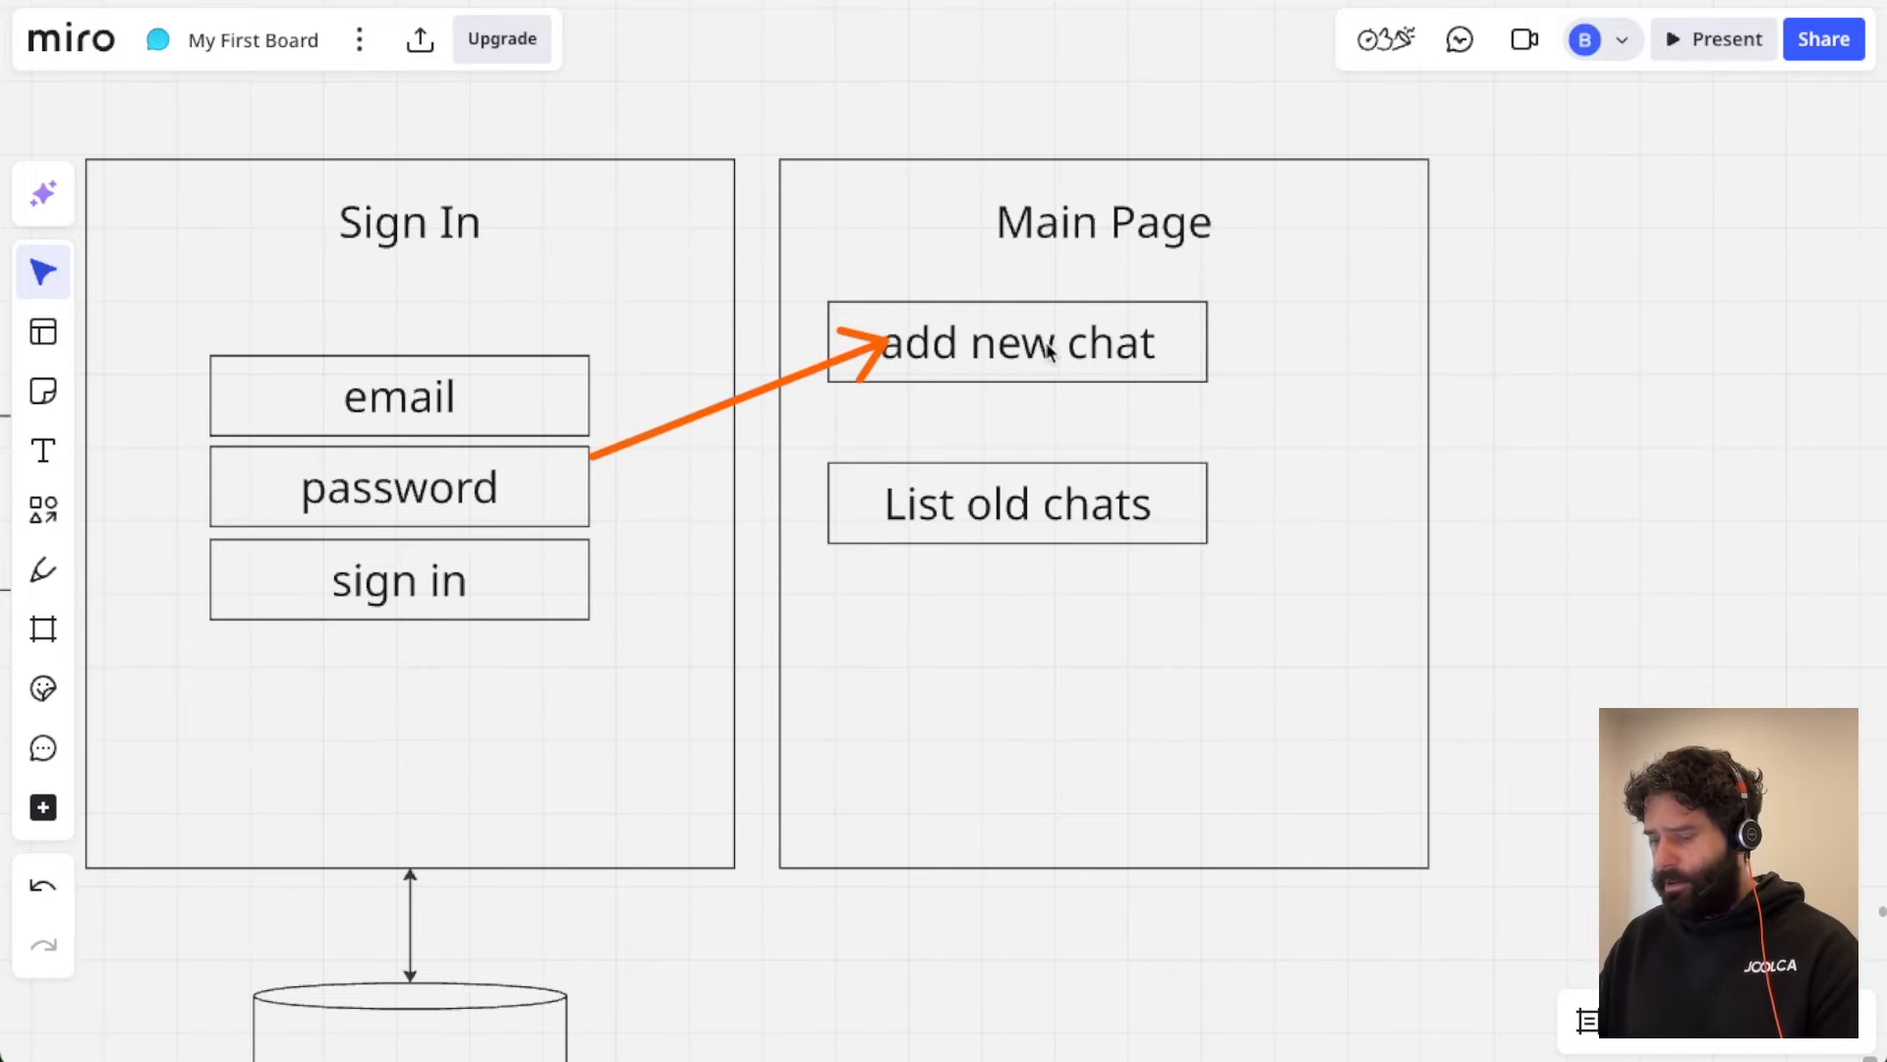
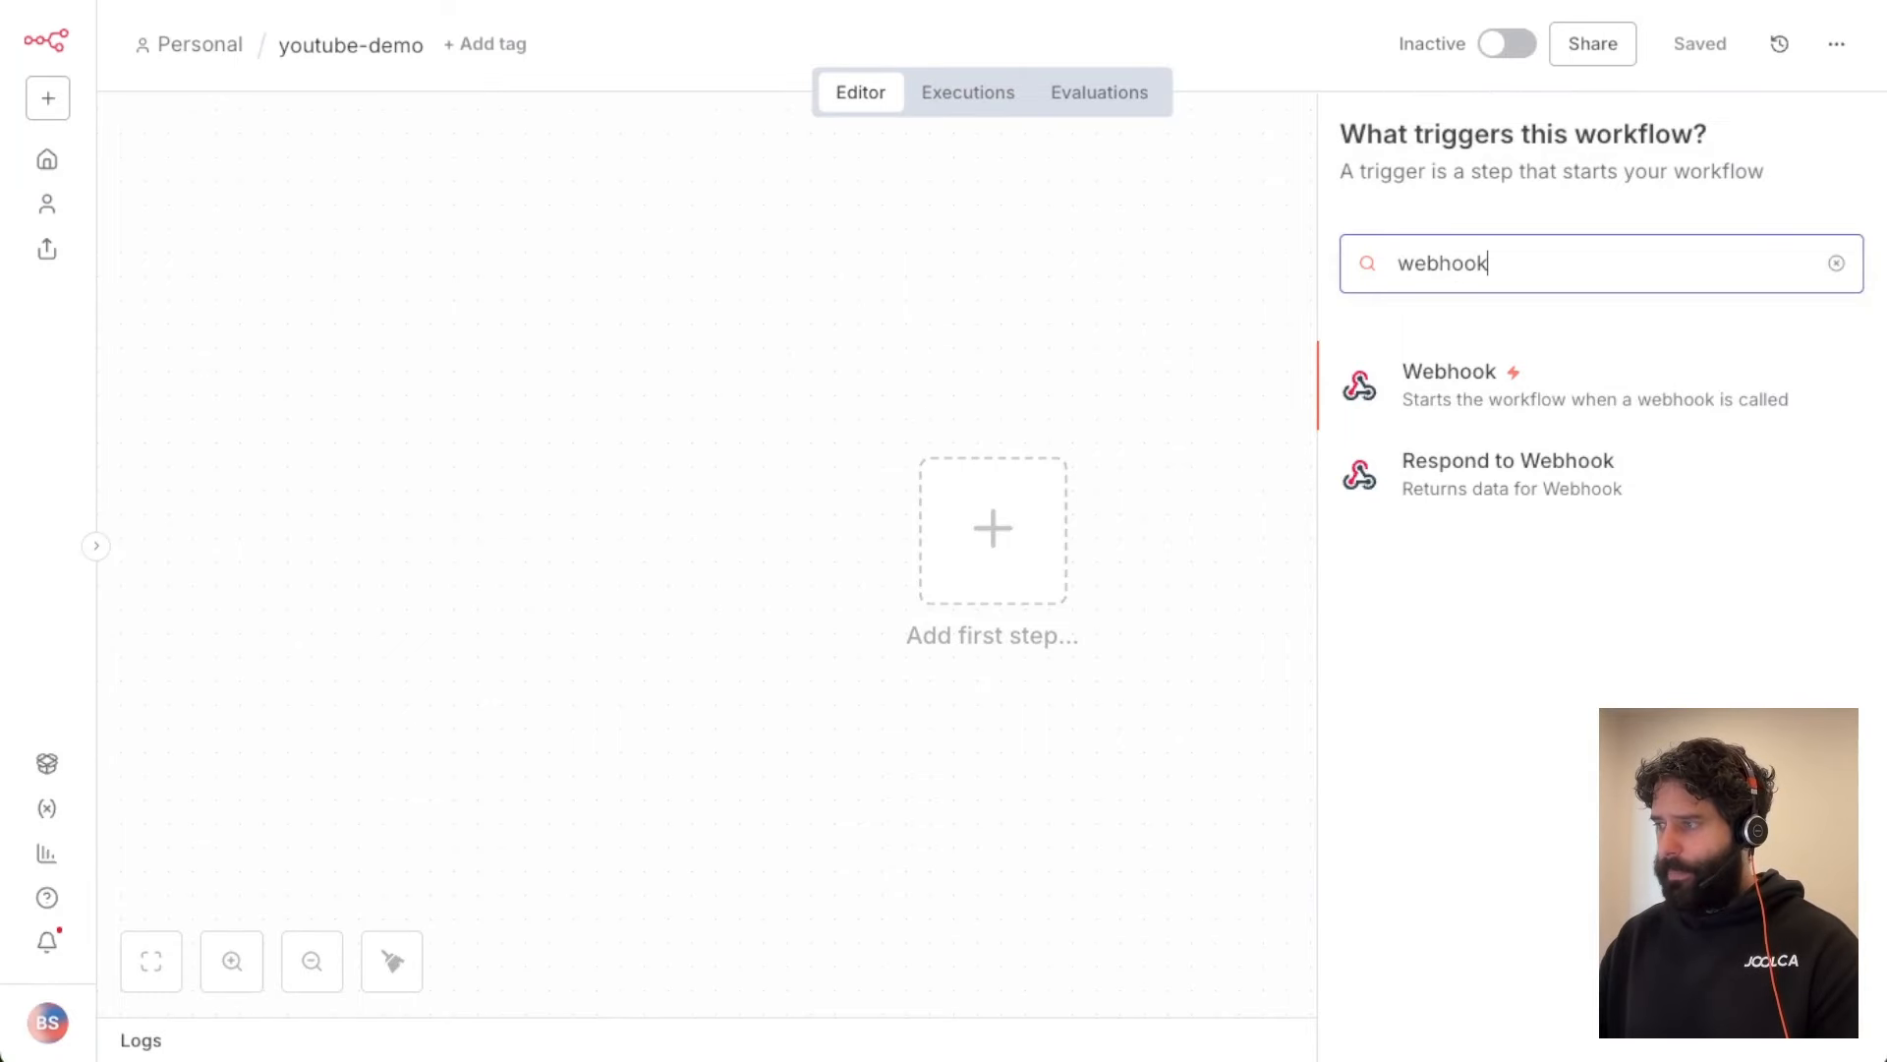
Step: Add a Webhook trigger to the youtube-demo workflow and shift its node over to leave room for a following node
click(1432, 381)
click(1274, 55)
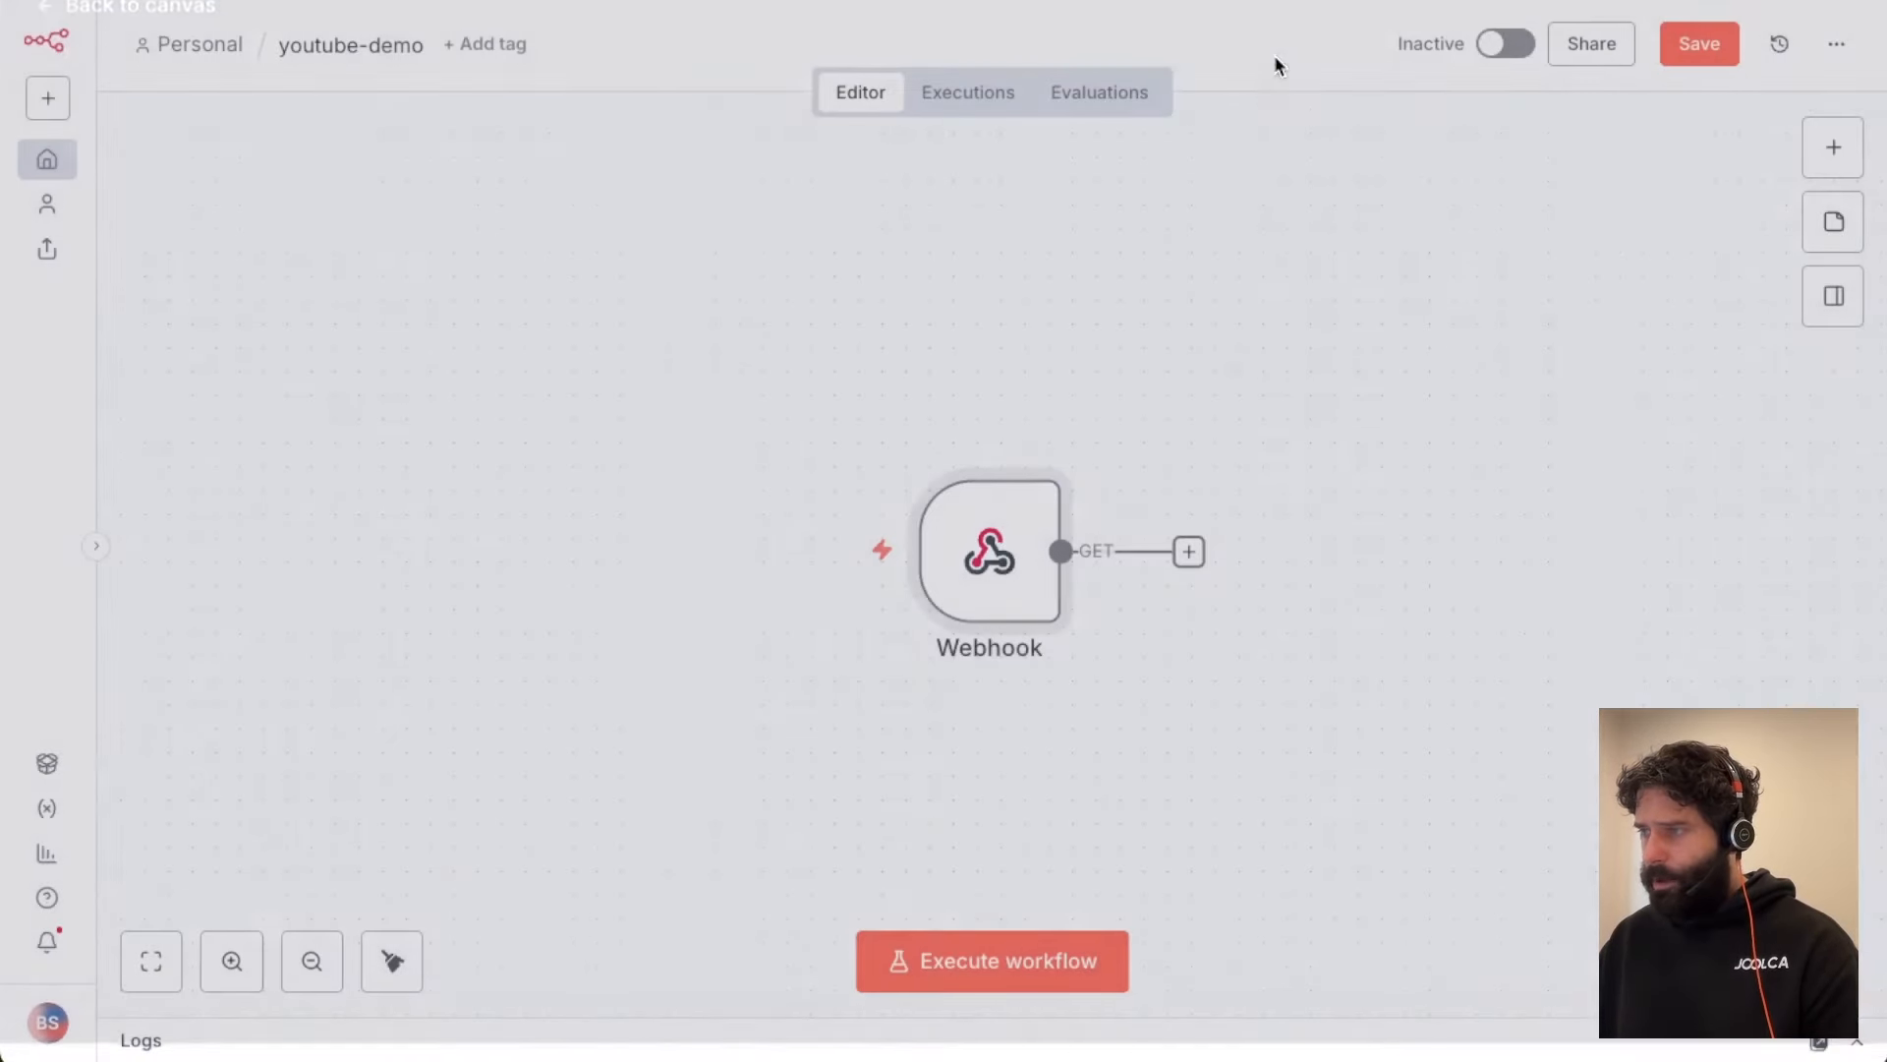
drag(1004, 557, 672, 556)
Step: Add an AI Agent node connected to the Webhook's output and return to the canvas
click(854, 553)
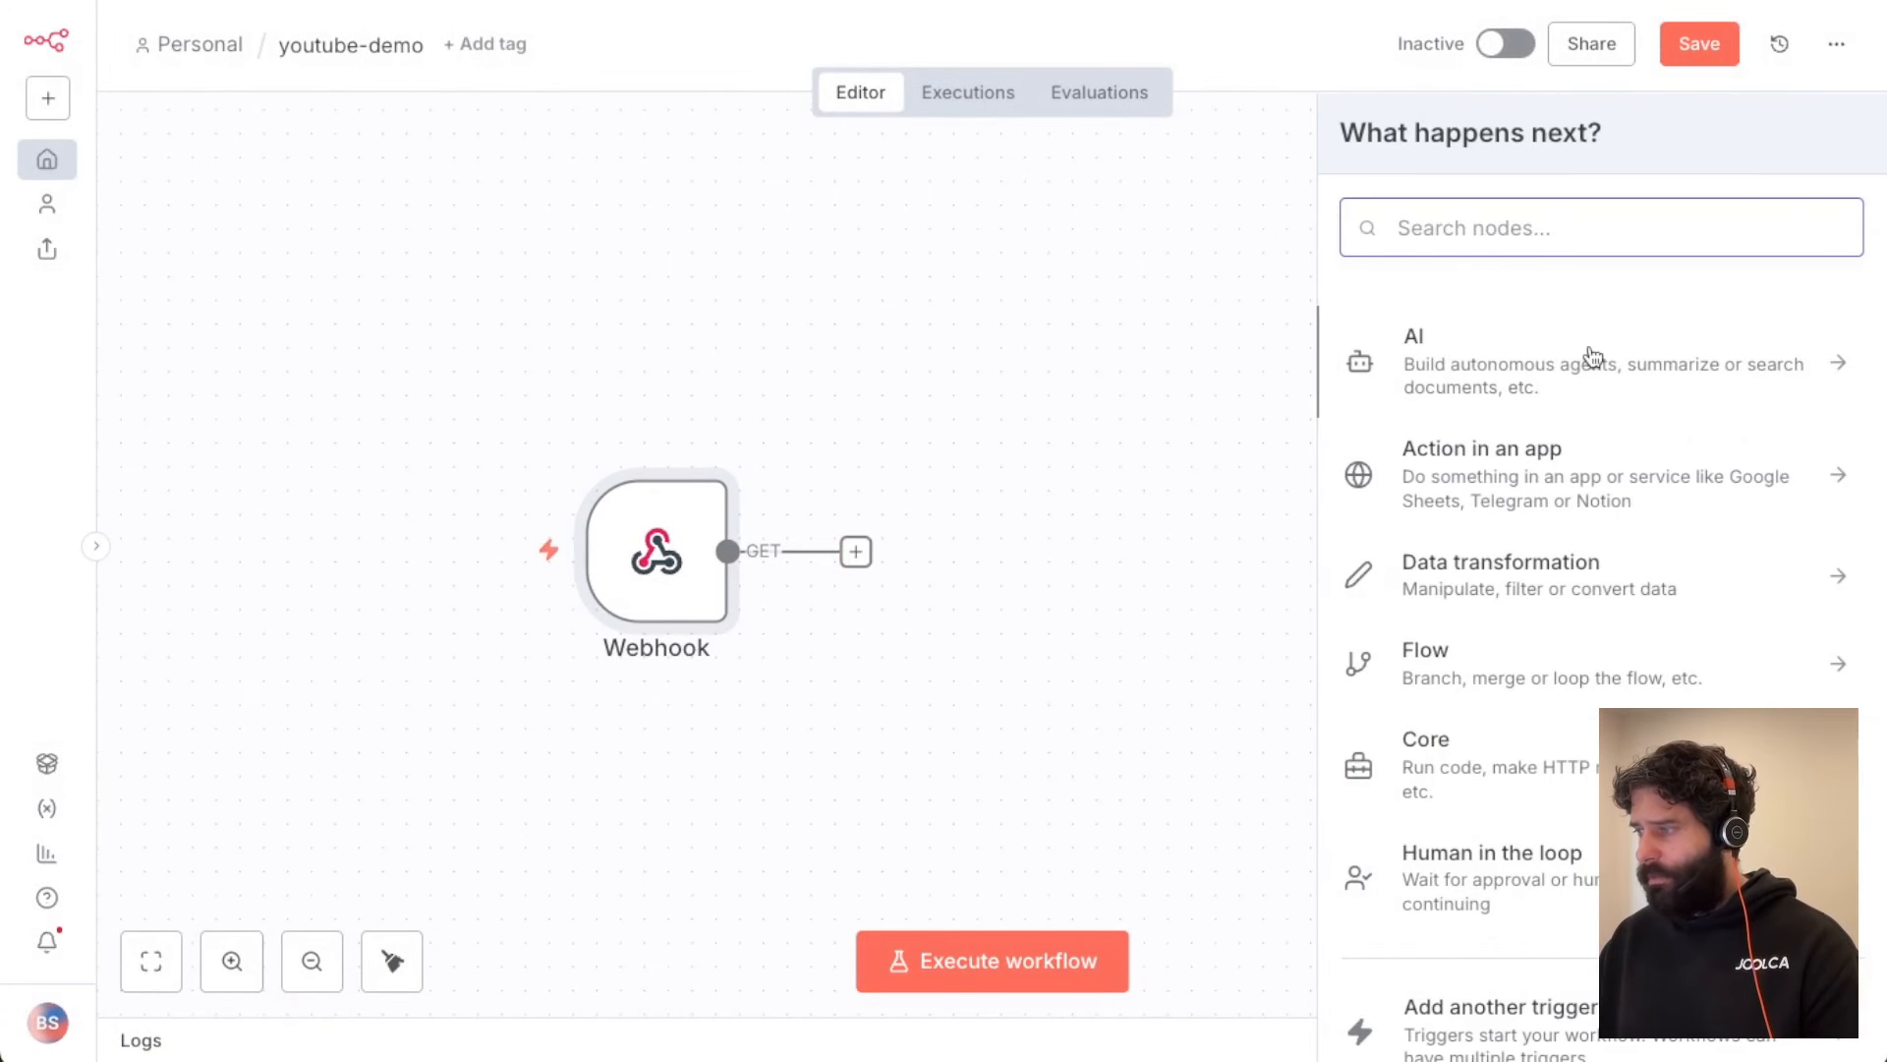
click(1431, 317)
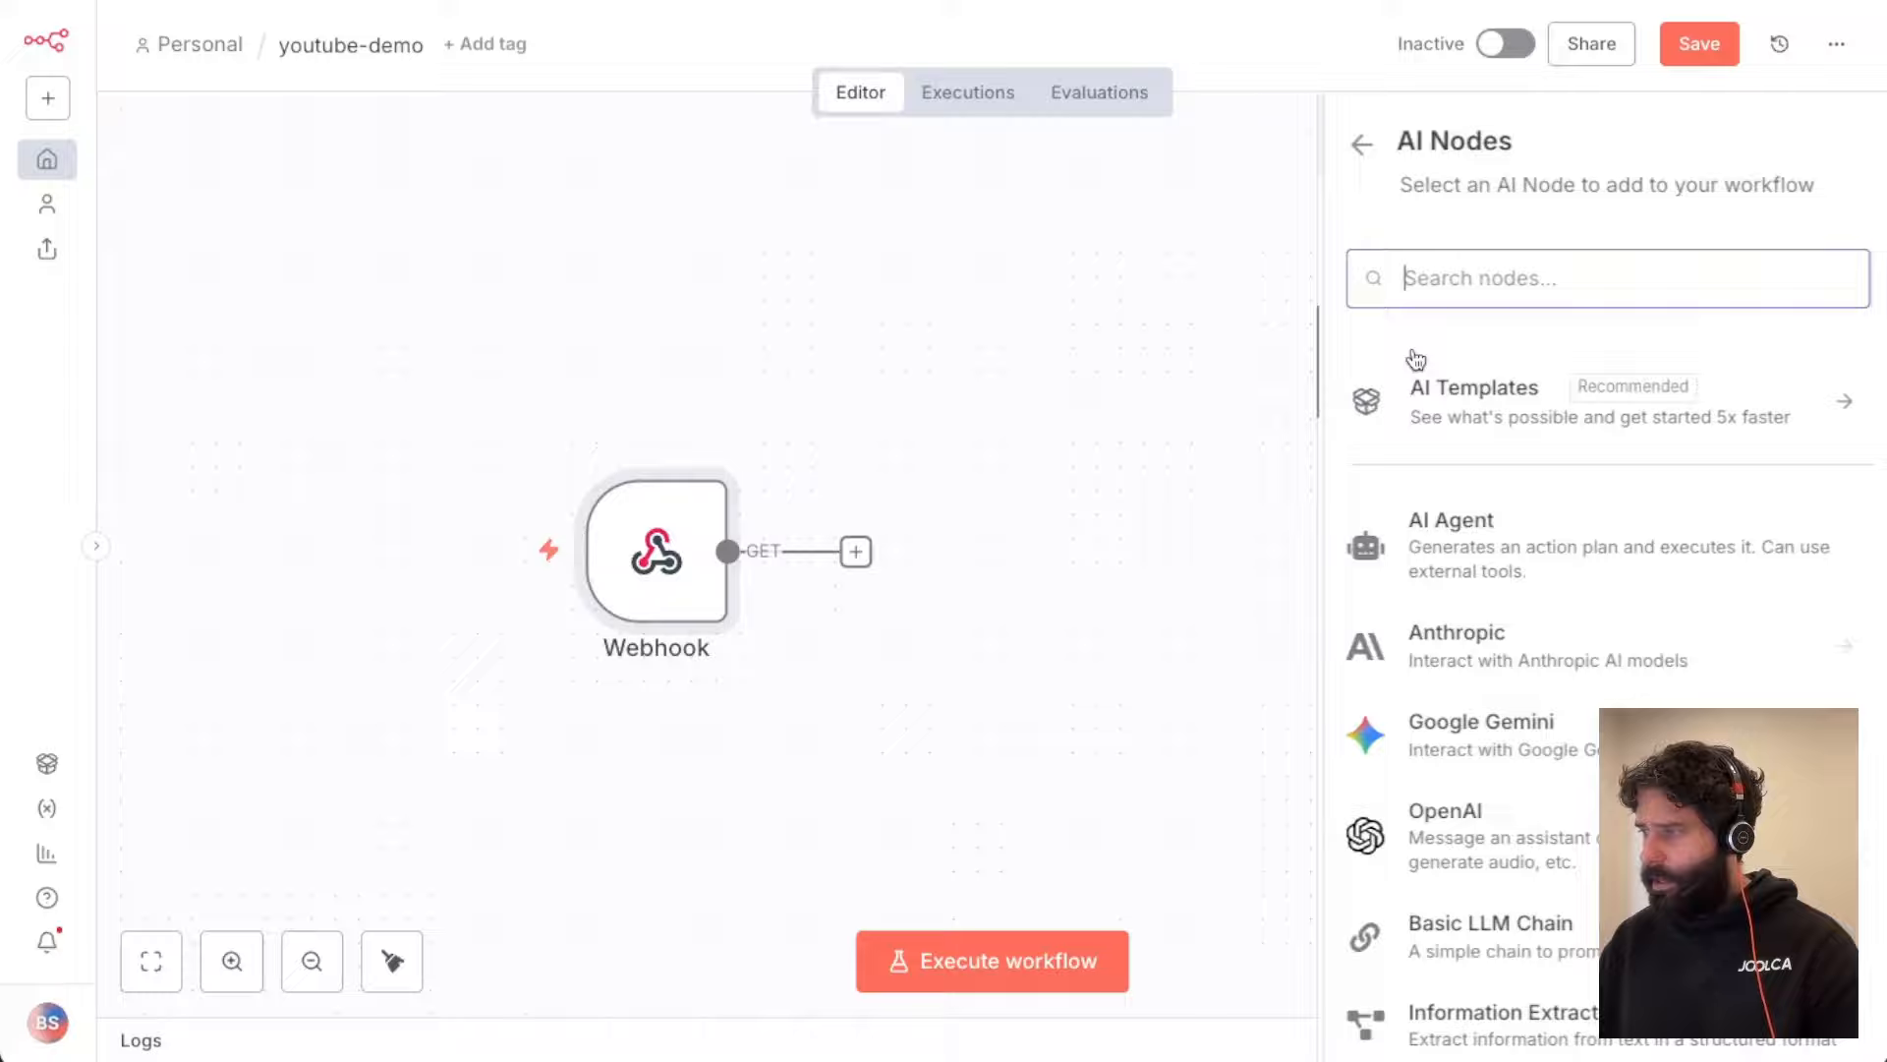
click(1466, 536)
click(1353, 49)
Step: Examine the memory types available for the AI Agent
scroll(1209, 400, down, 3)
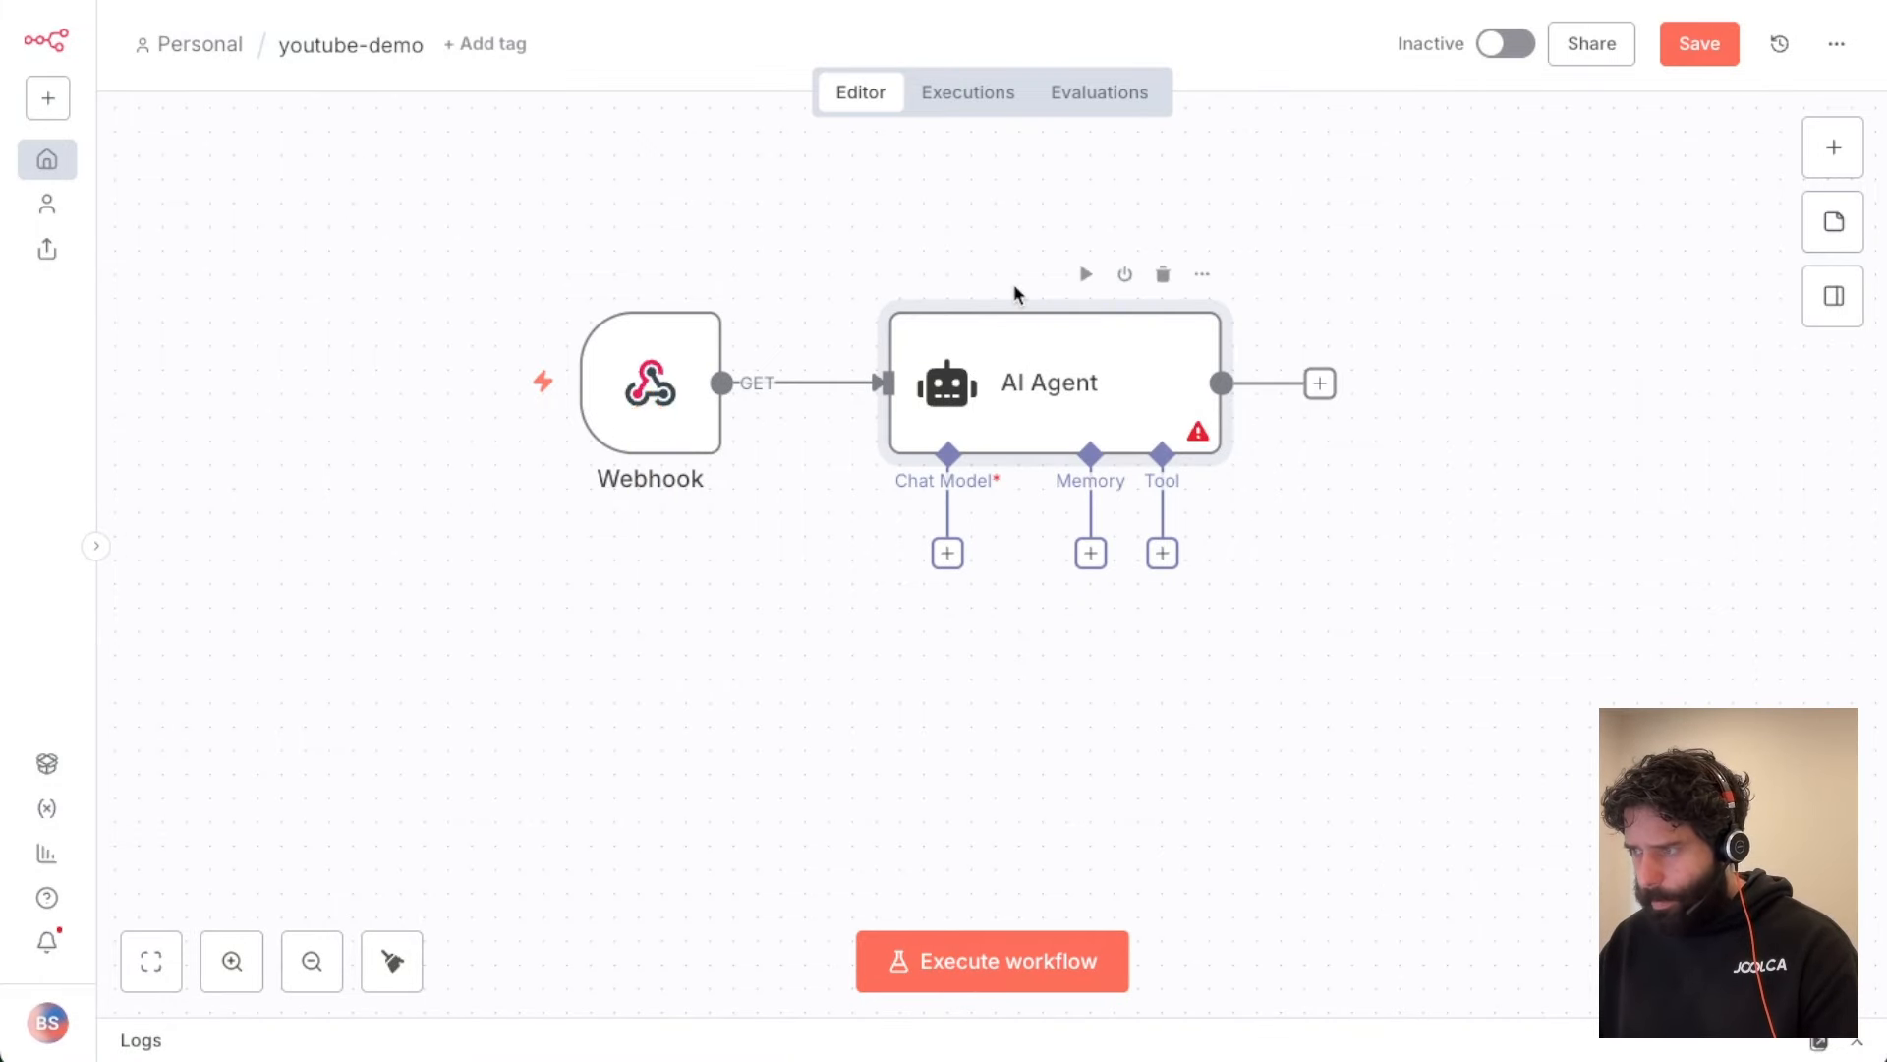
click(1091, 555)
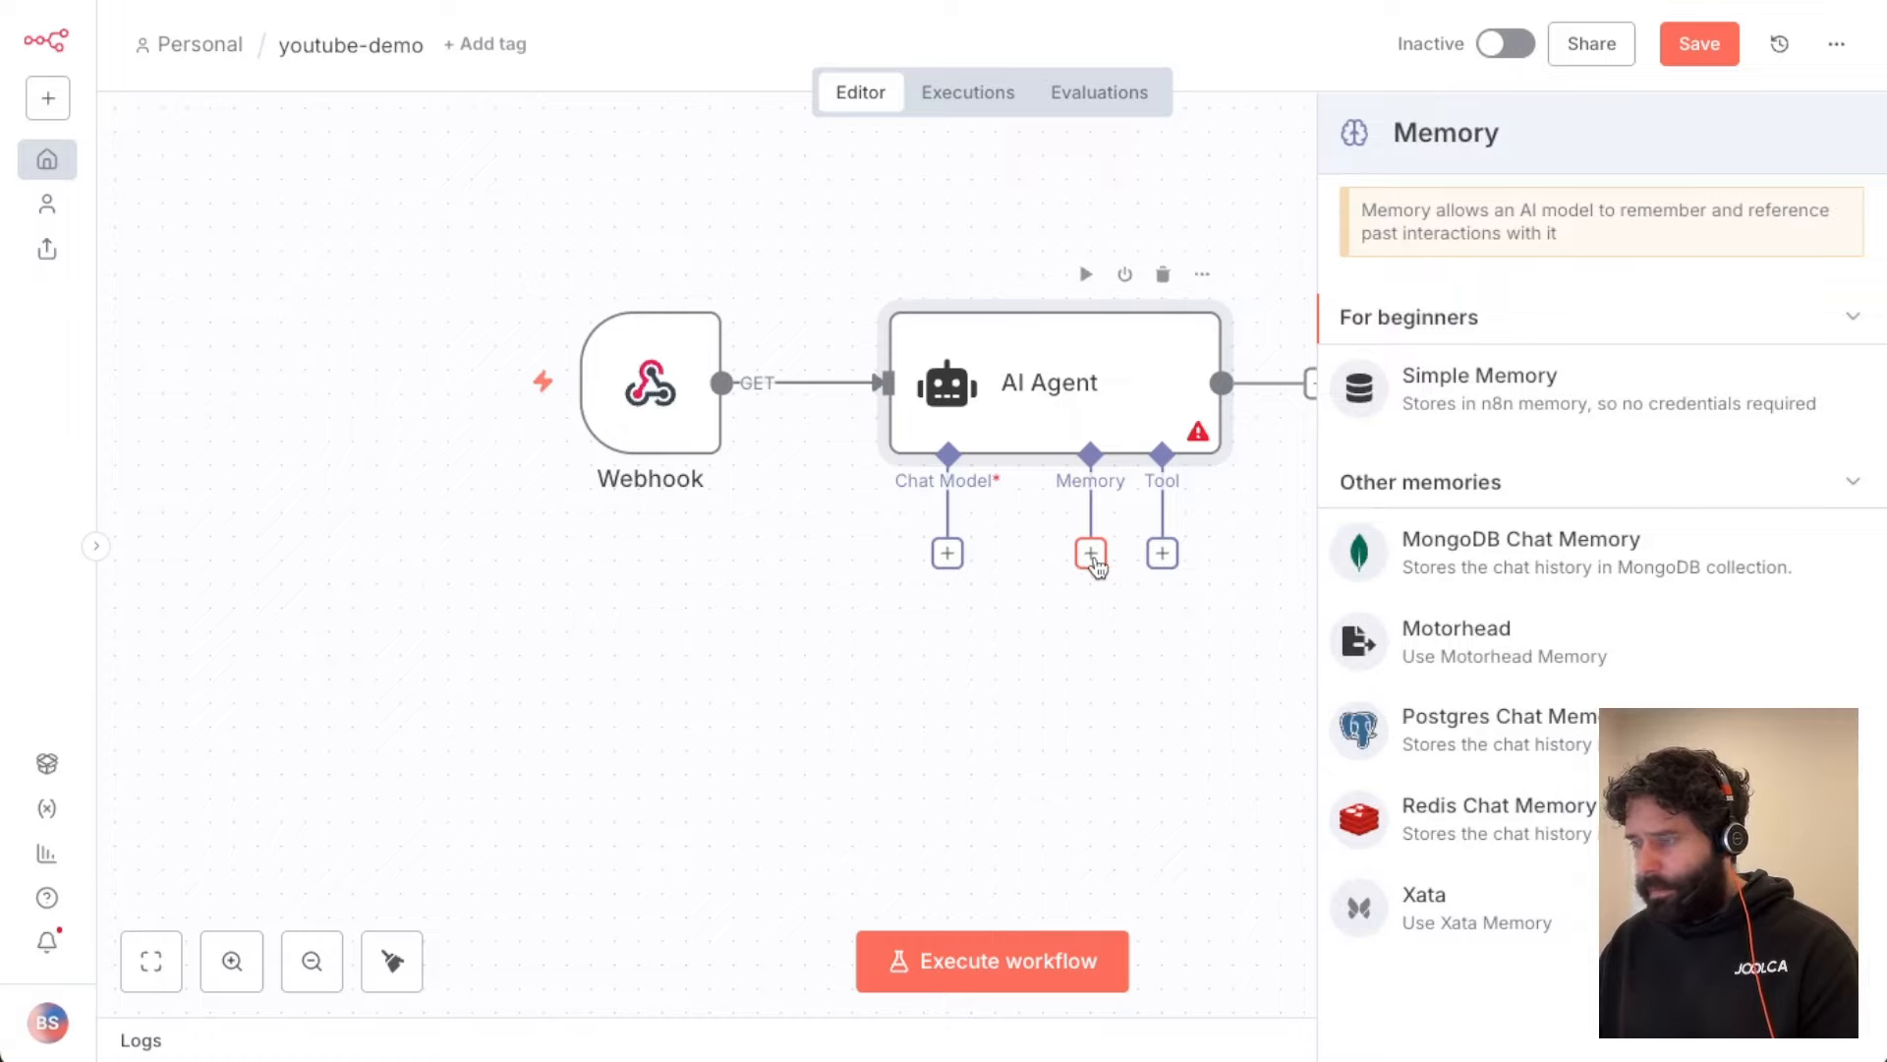
click(1127, 653)
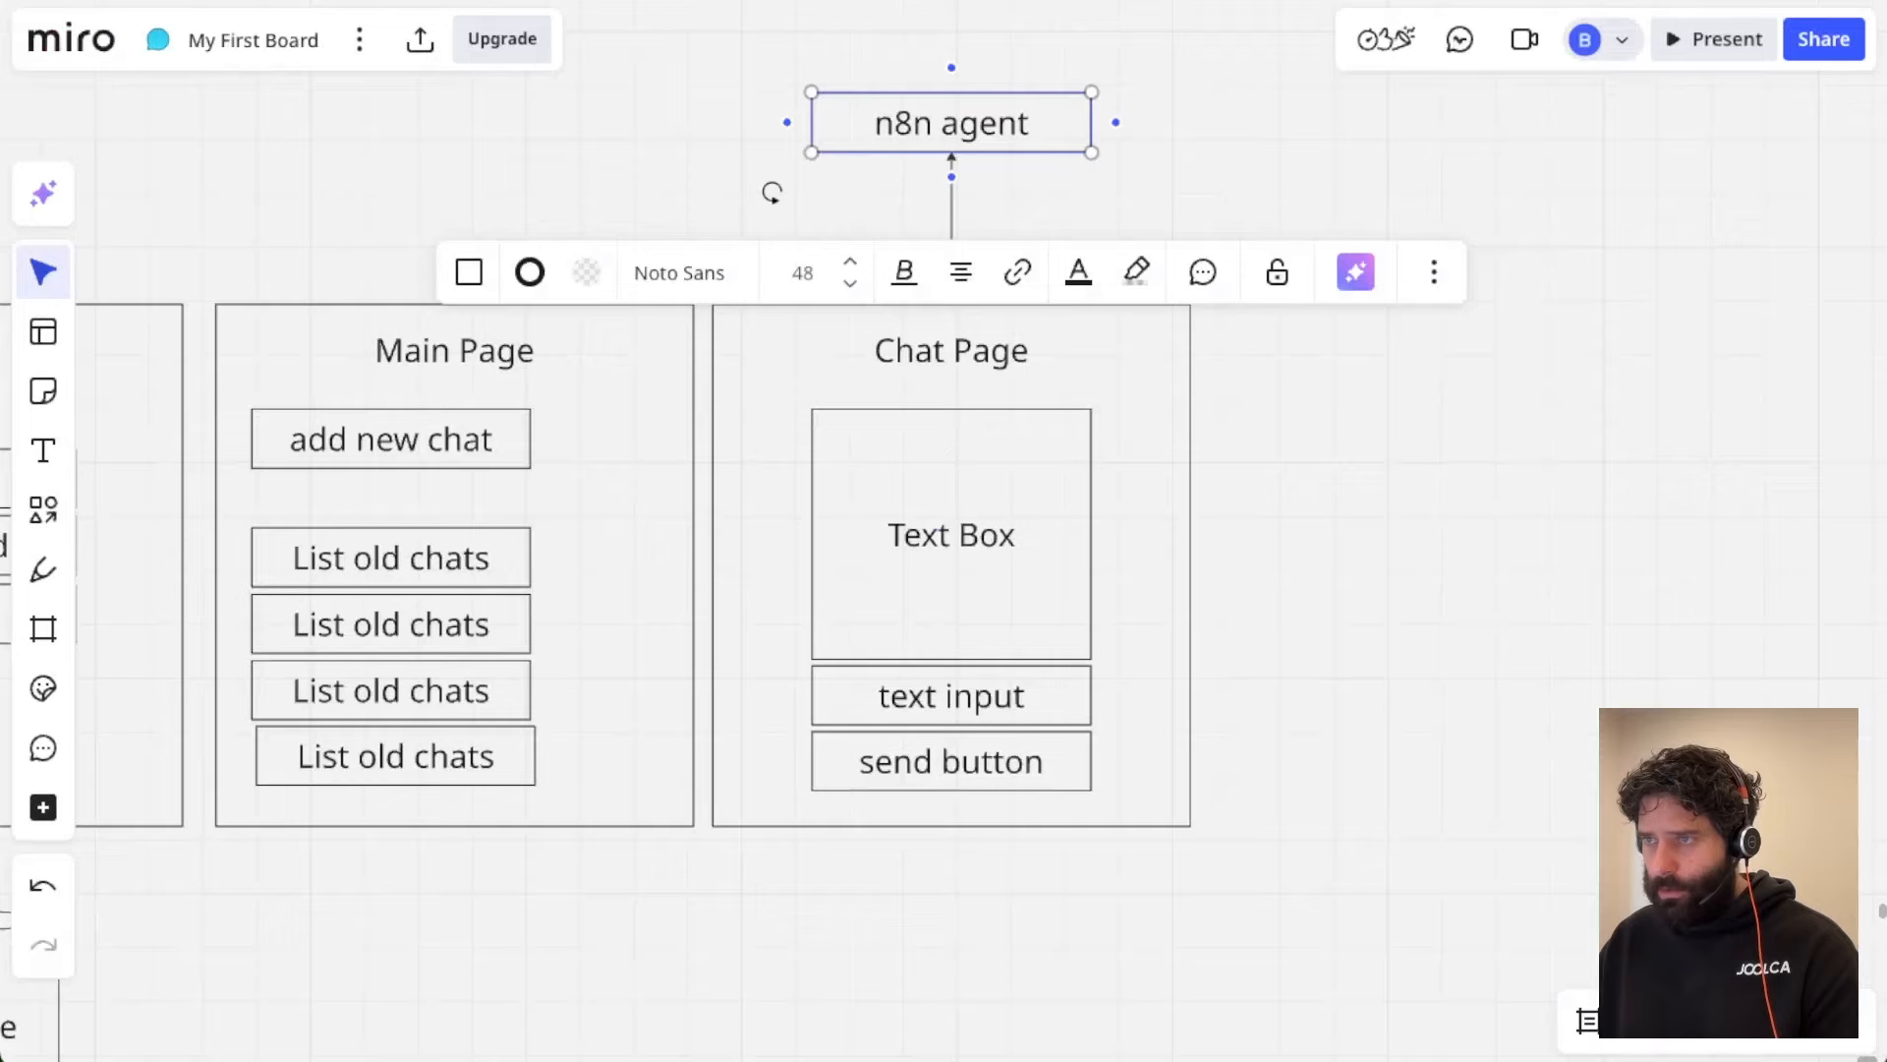
Step: Duplicate the Supabase cylinder and place the copy beside the n8n agent box, above the Chat Page
click(1261, 352)
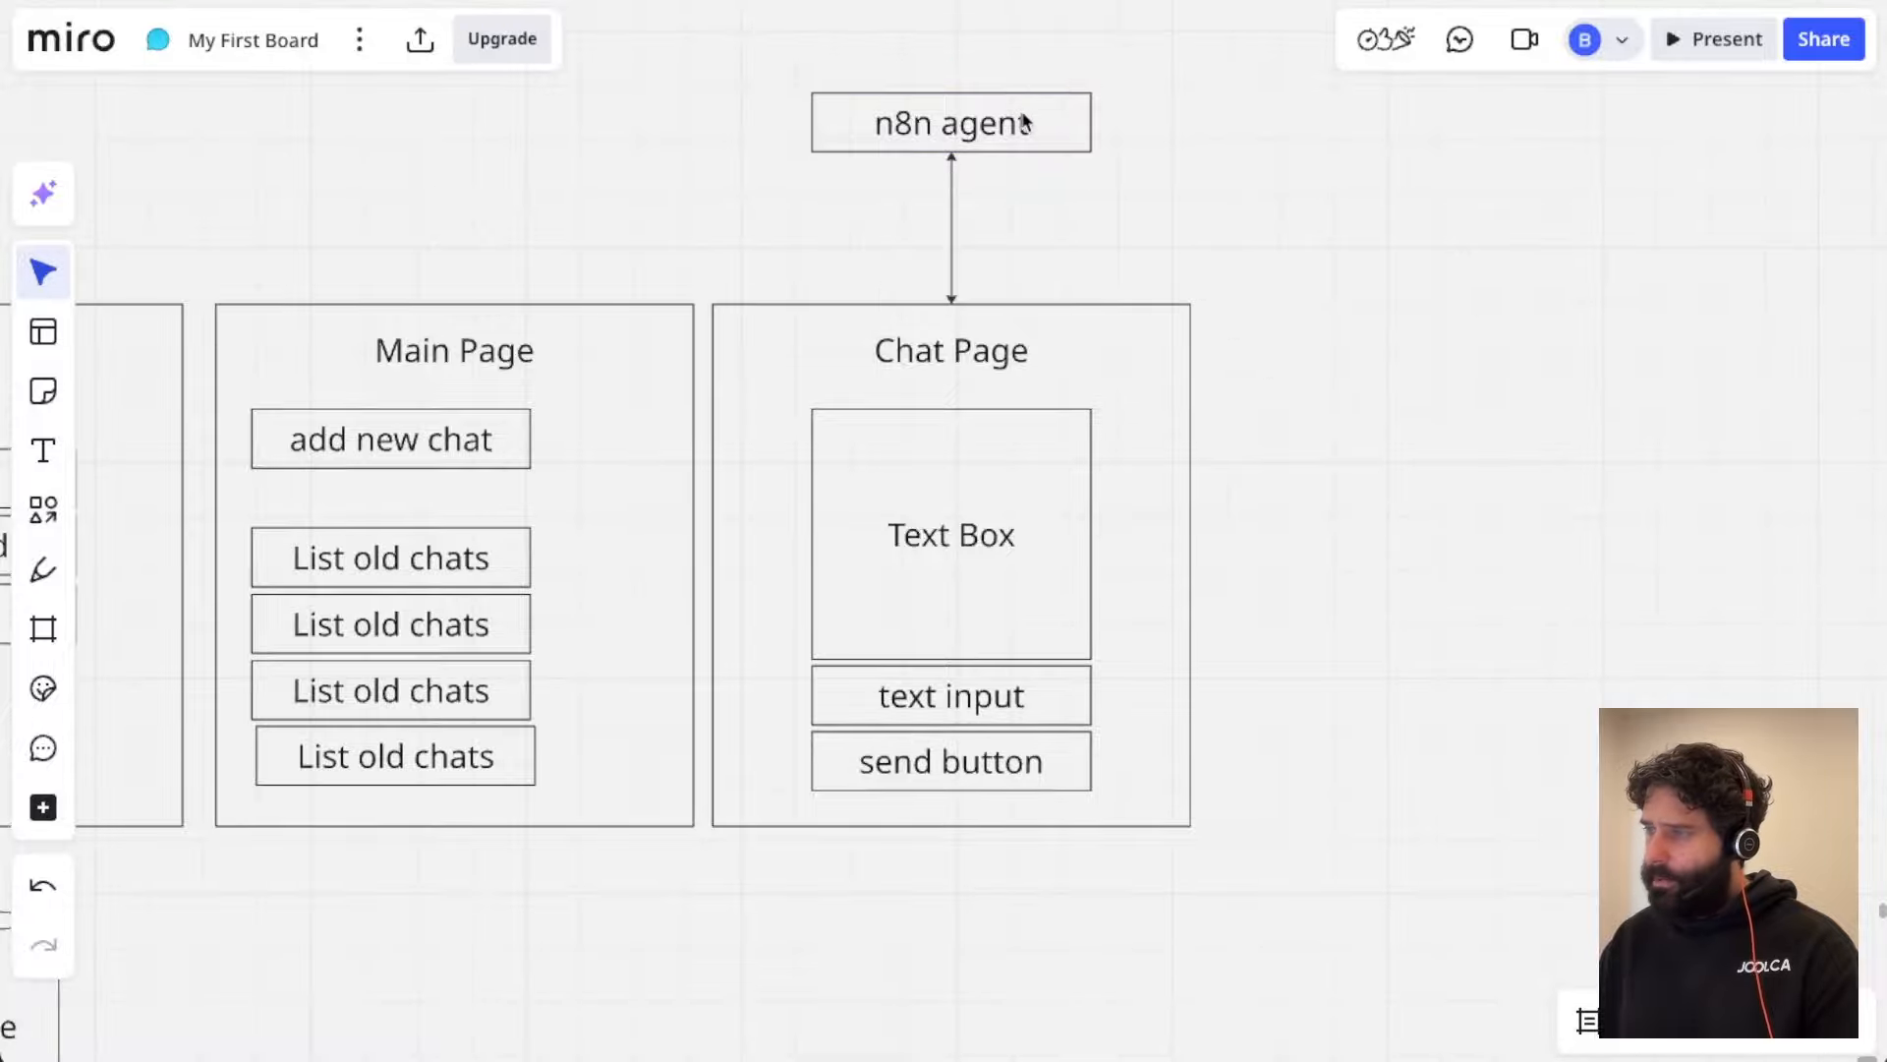
scroll(979, 416, left, 10)
scroll(979, 416, down, 5)
click(767, 674)
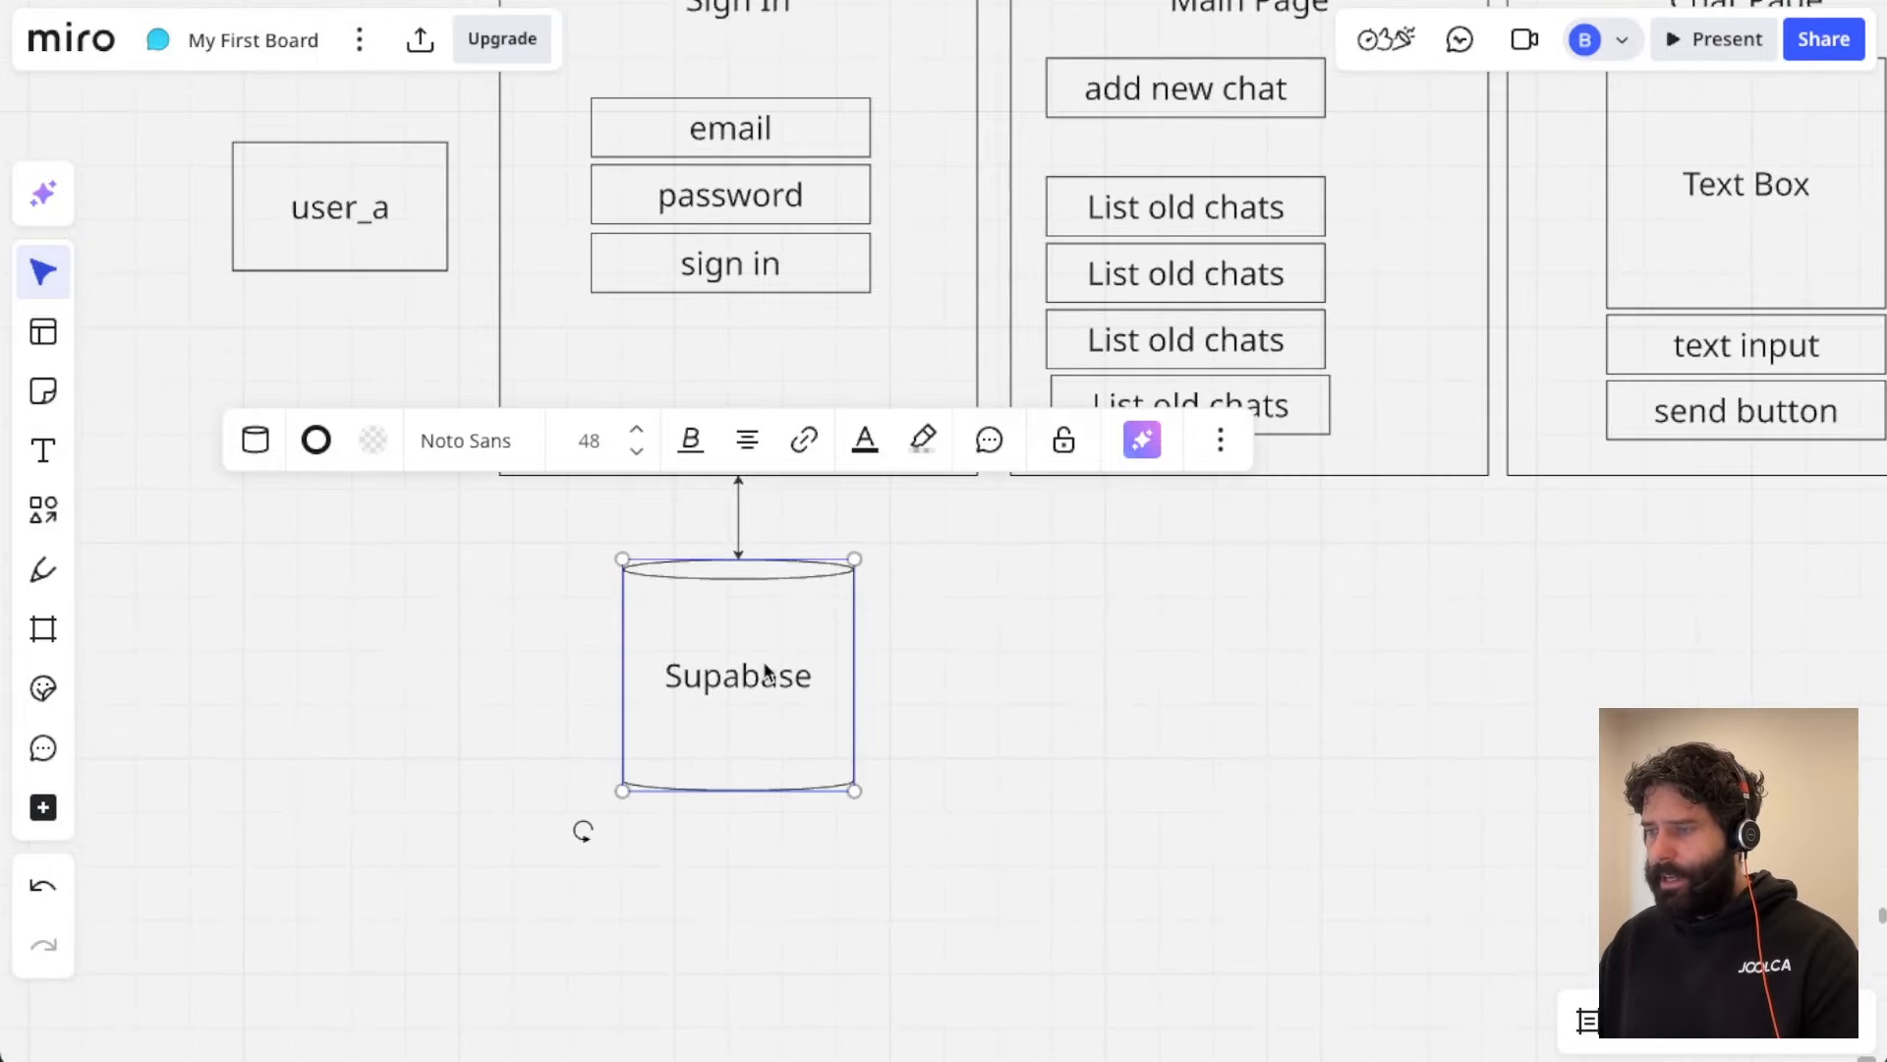
scroll(1113, 637, right, 12)
scroll(1112, 637, up, 5)
key(ctrl+v)
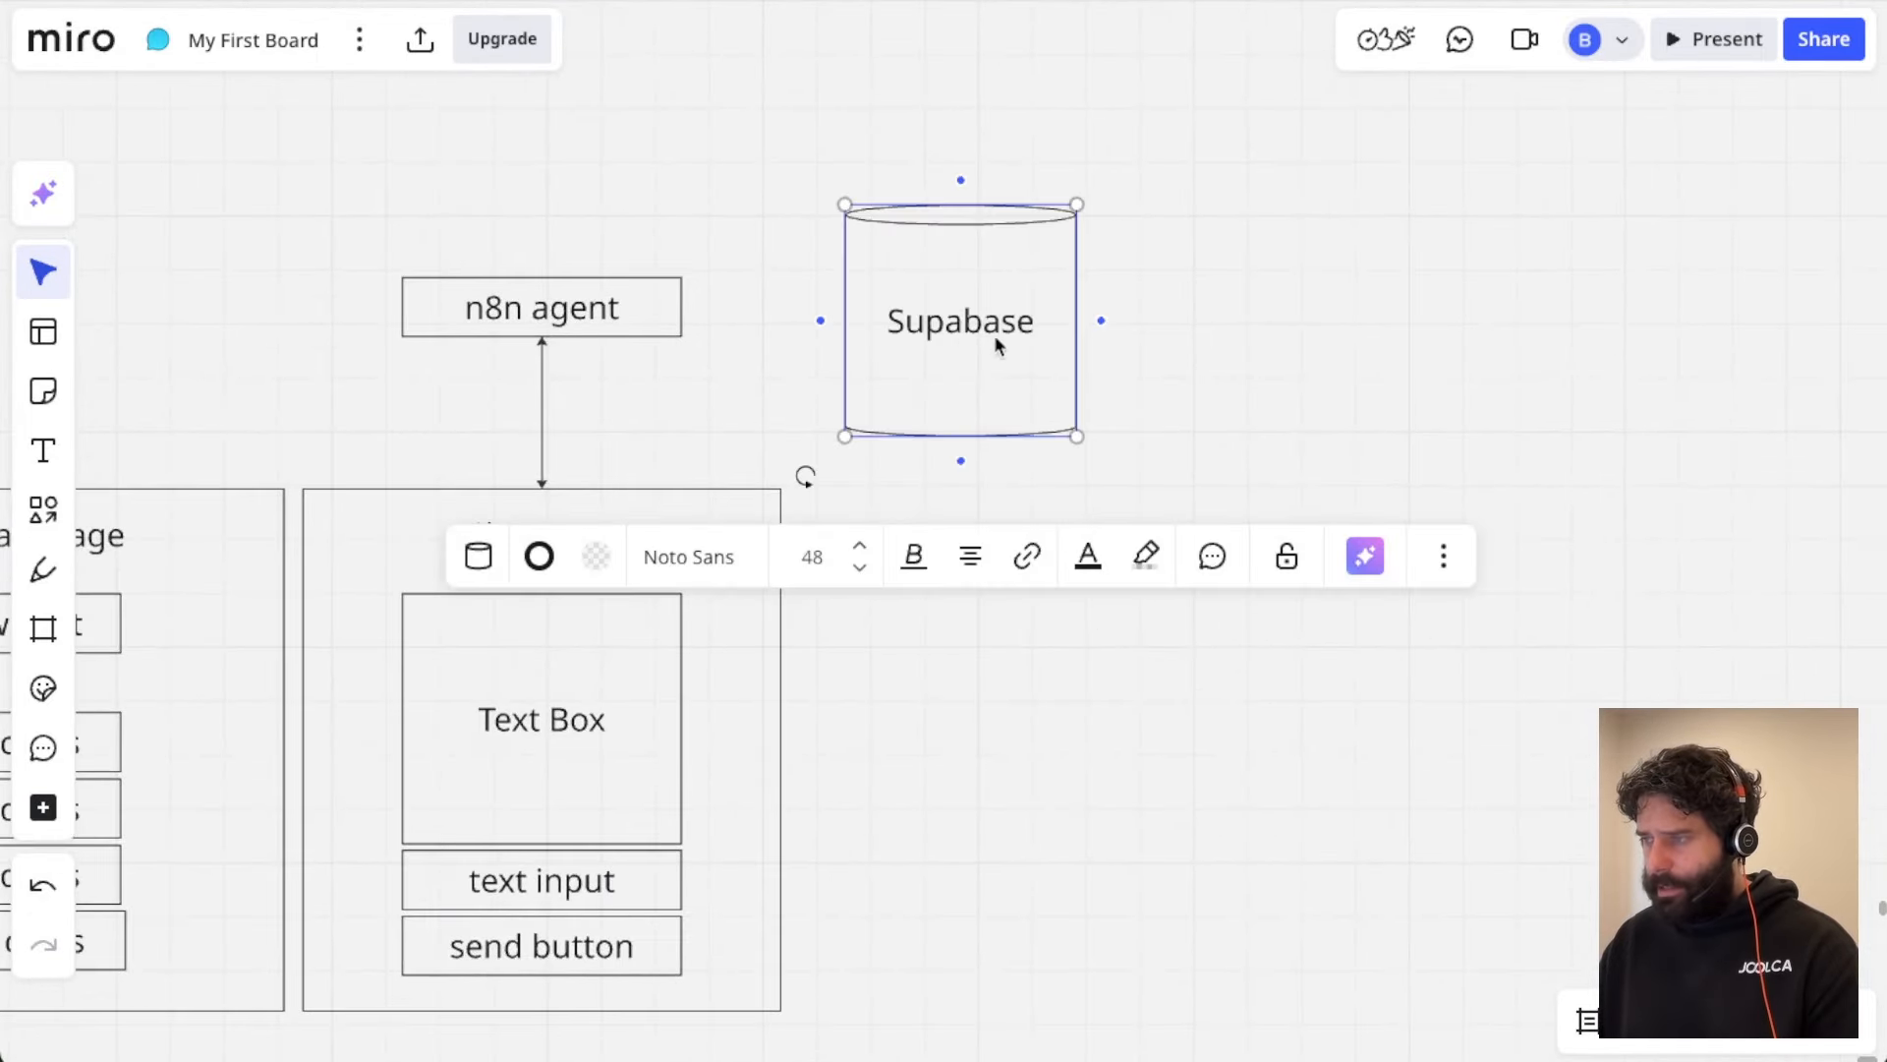
drag(996, 337, 1121, 342)
click(854, 332)
Step: Connect the n8n agent box to the new Supabase cylinder with a two-way arrow and level the cylinder with the box
click(668, 310)
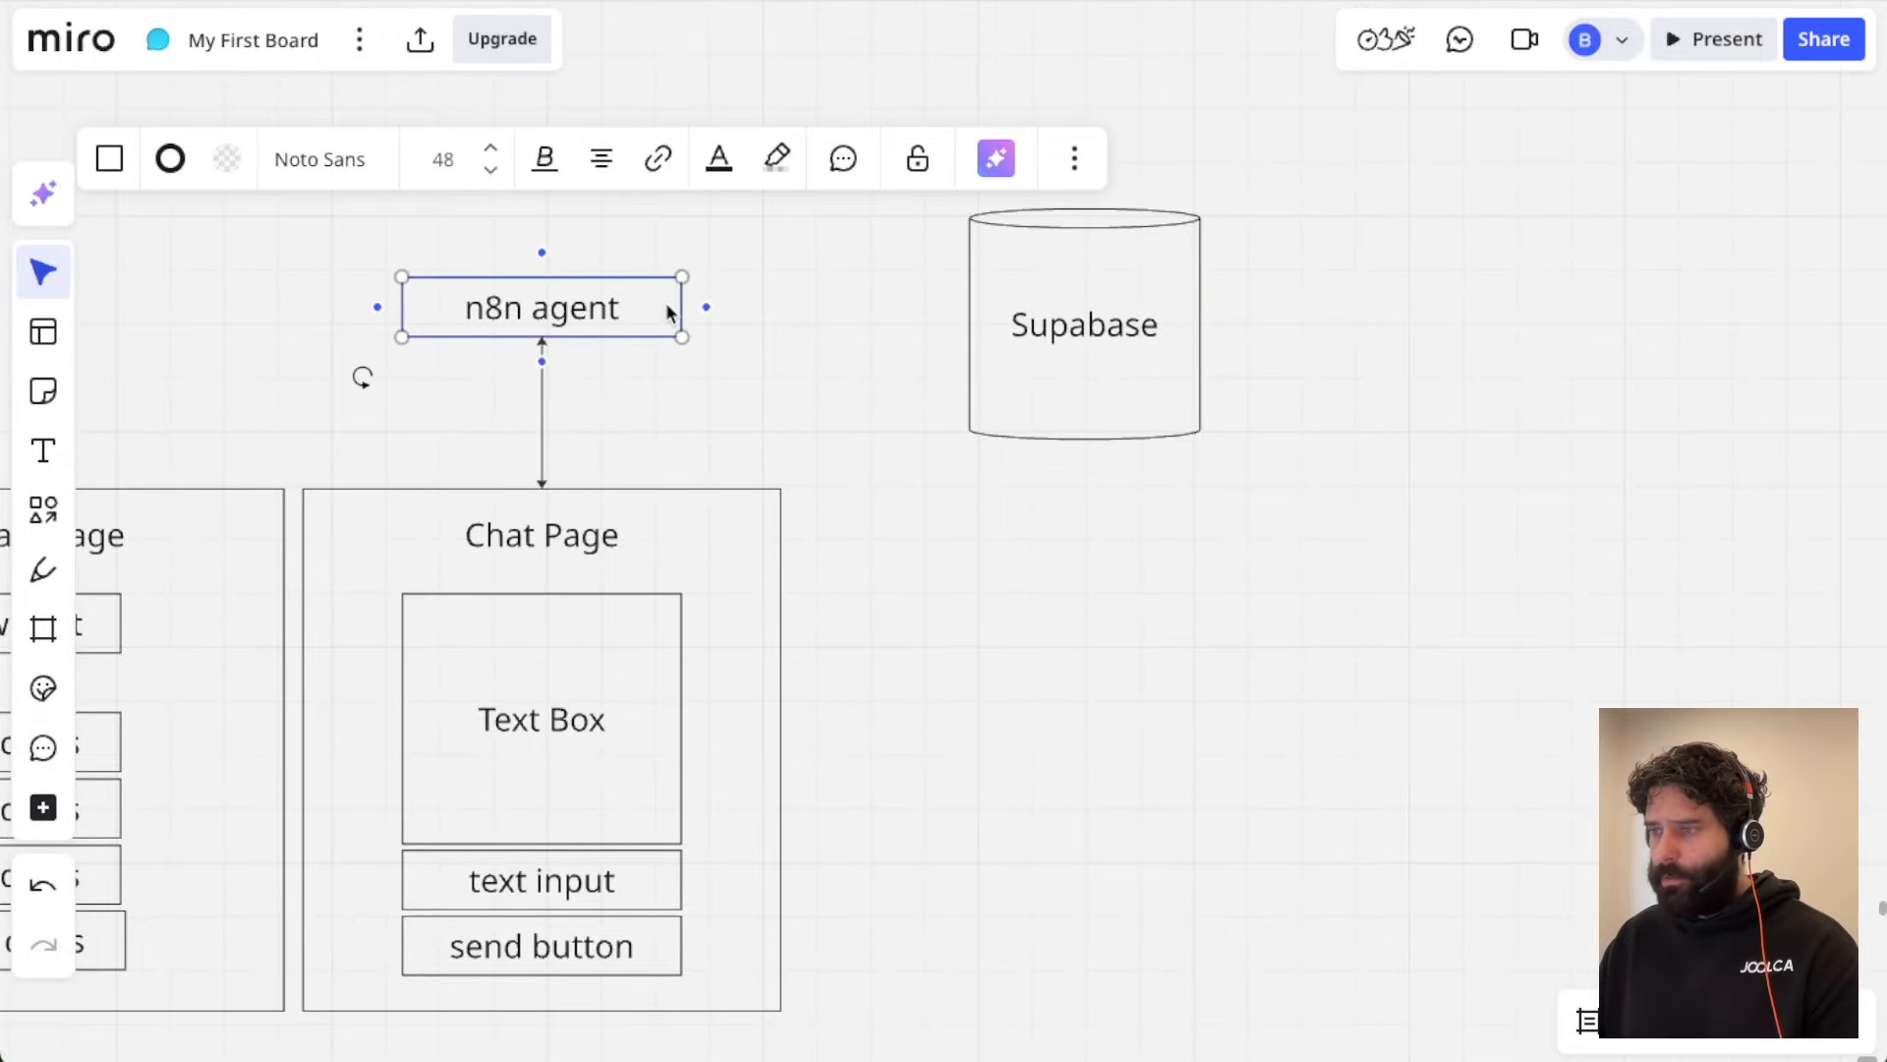
drag(707, 306, 973, 326)
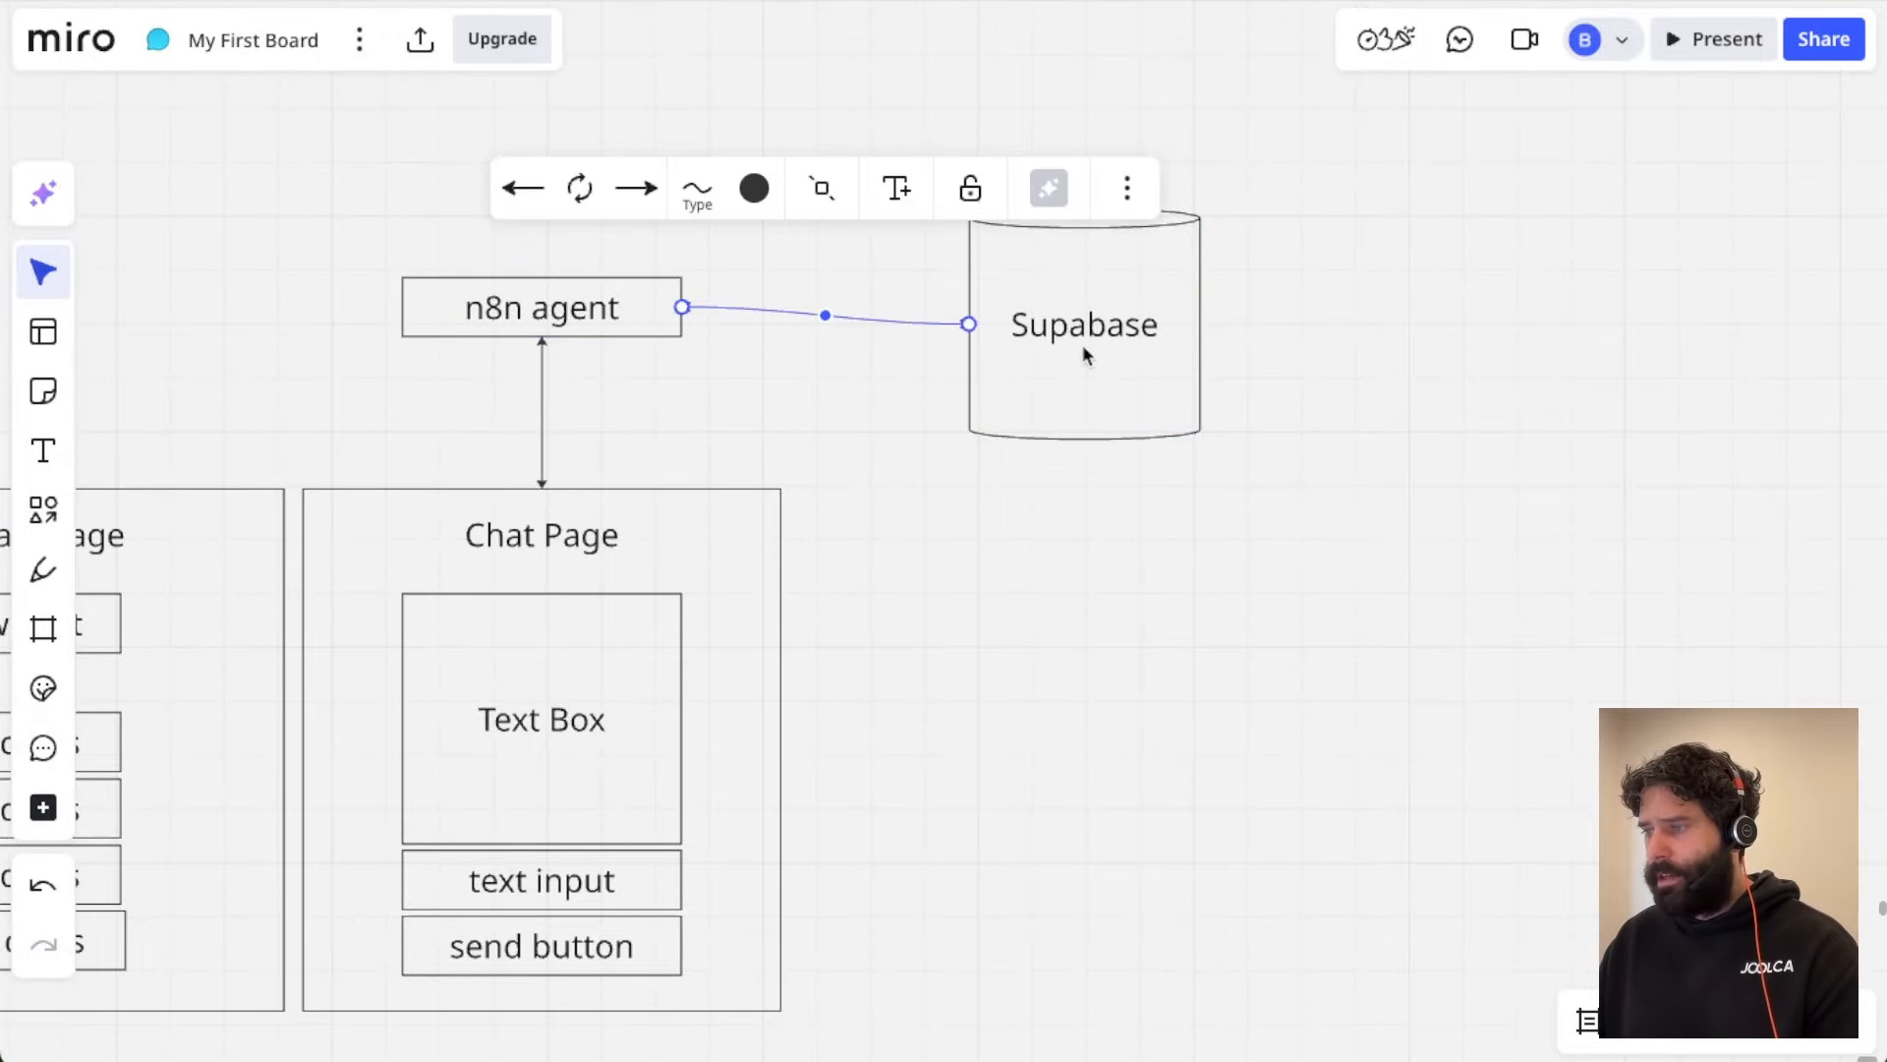
drag(1082, 344, 1082, 330)
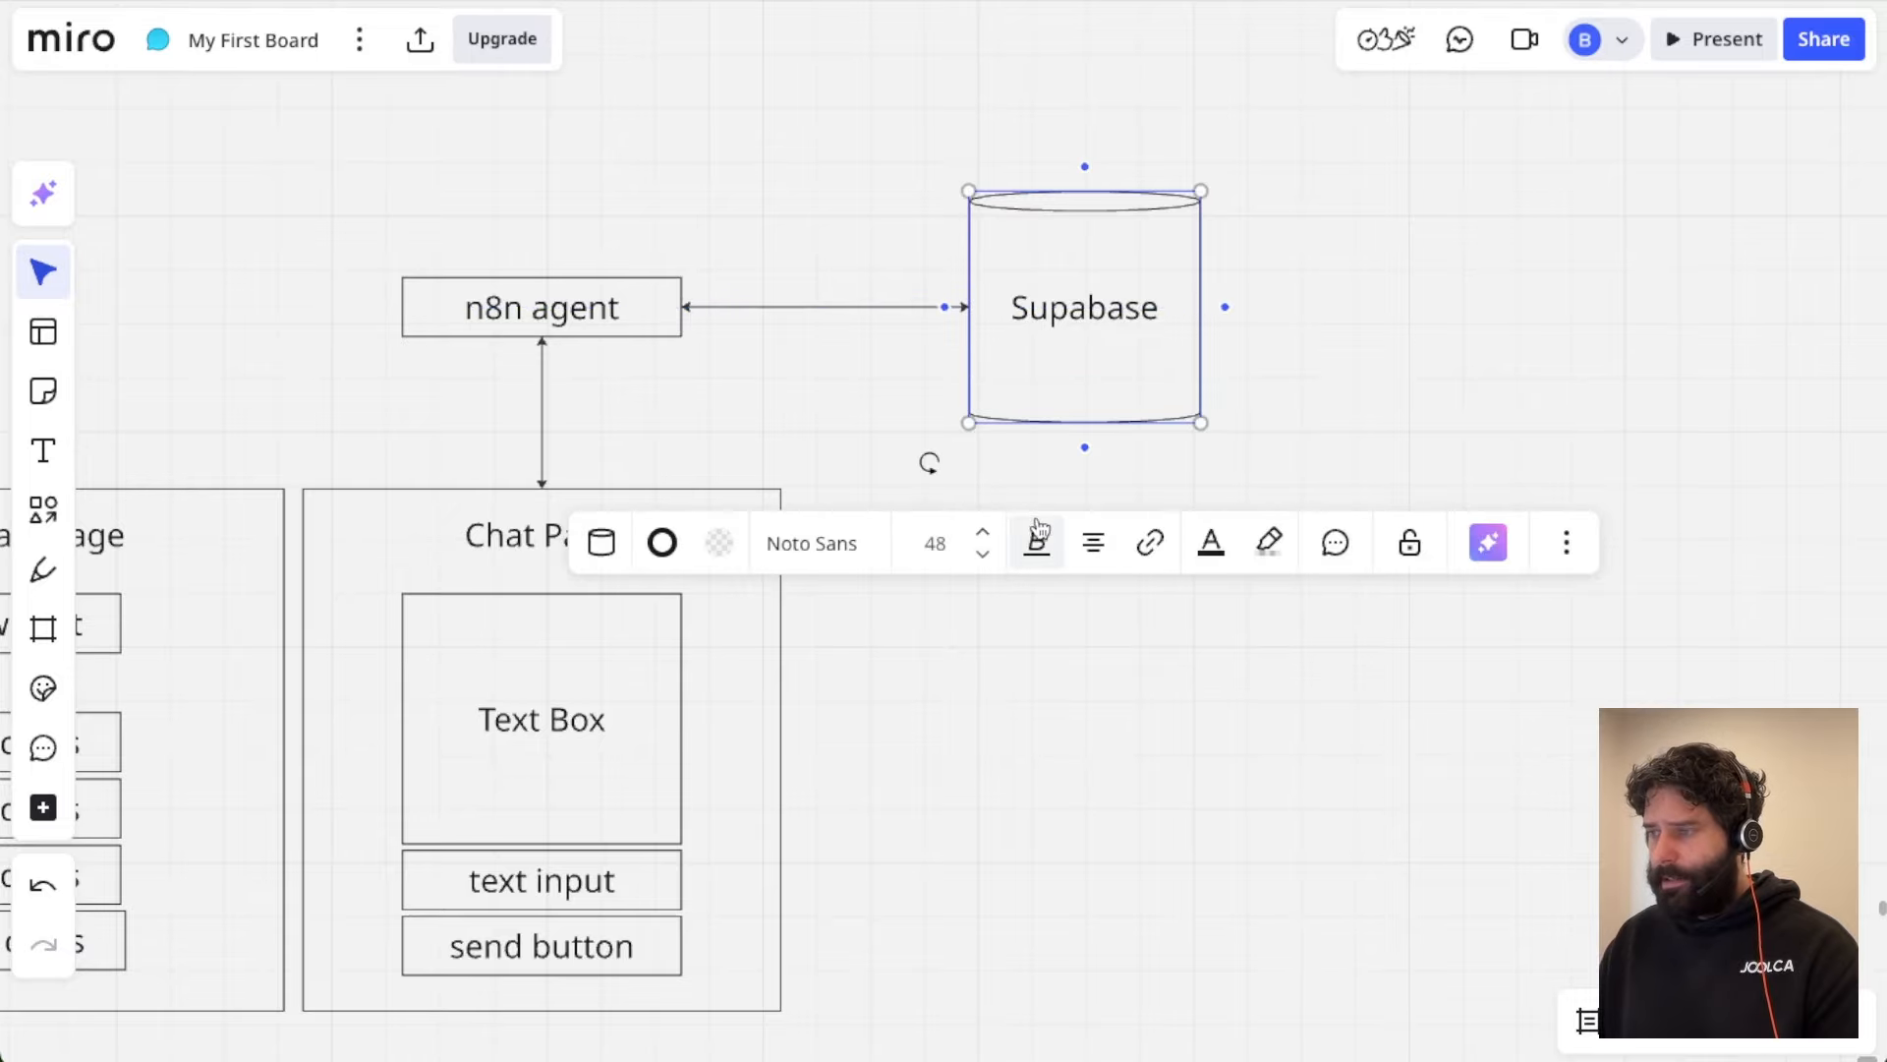
click(808, 435)
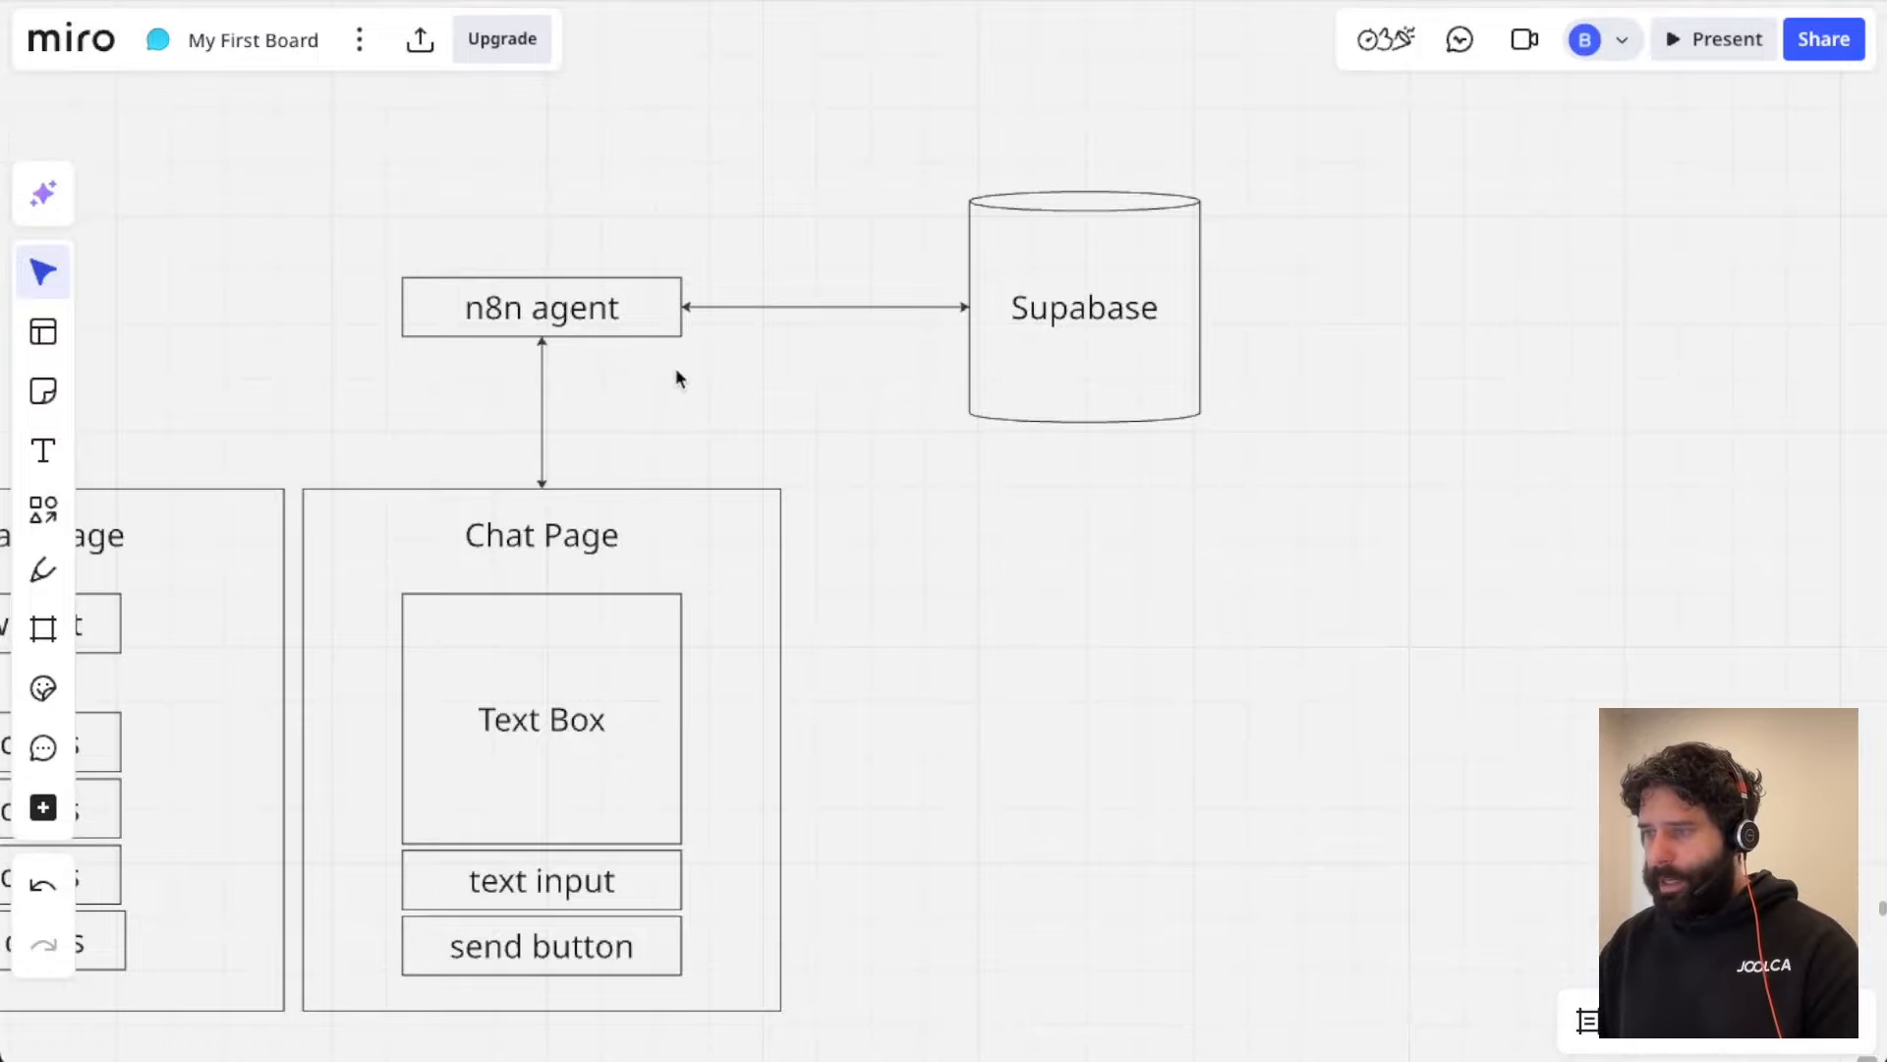
Step: Connect the Supabase cylinder beside the n8n agent to the Chat Page's Text Box with a two-way arrow
scroll(1015, 362, down, 5)
scroll(1015, 363, left, 5)
scroll(781, 556, up, 2)
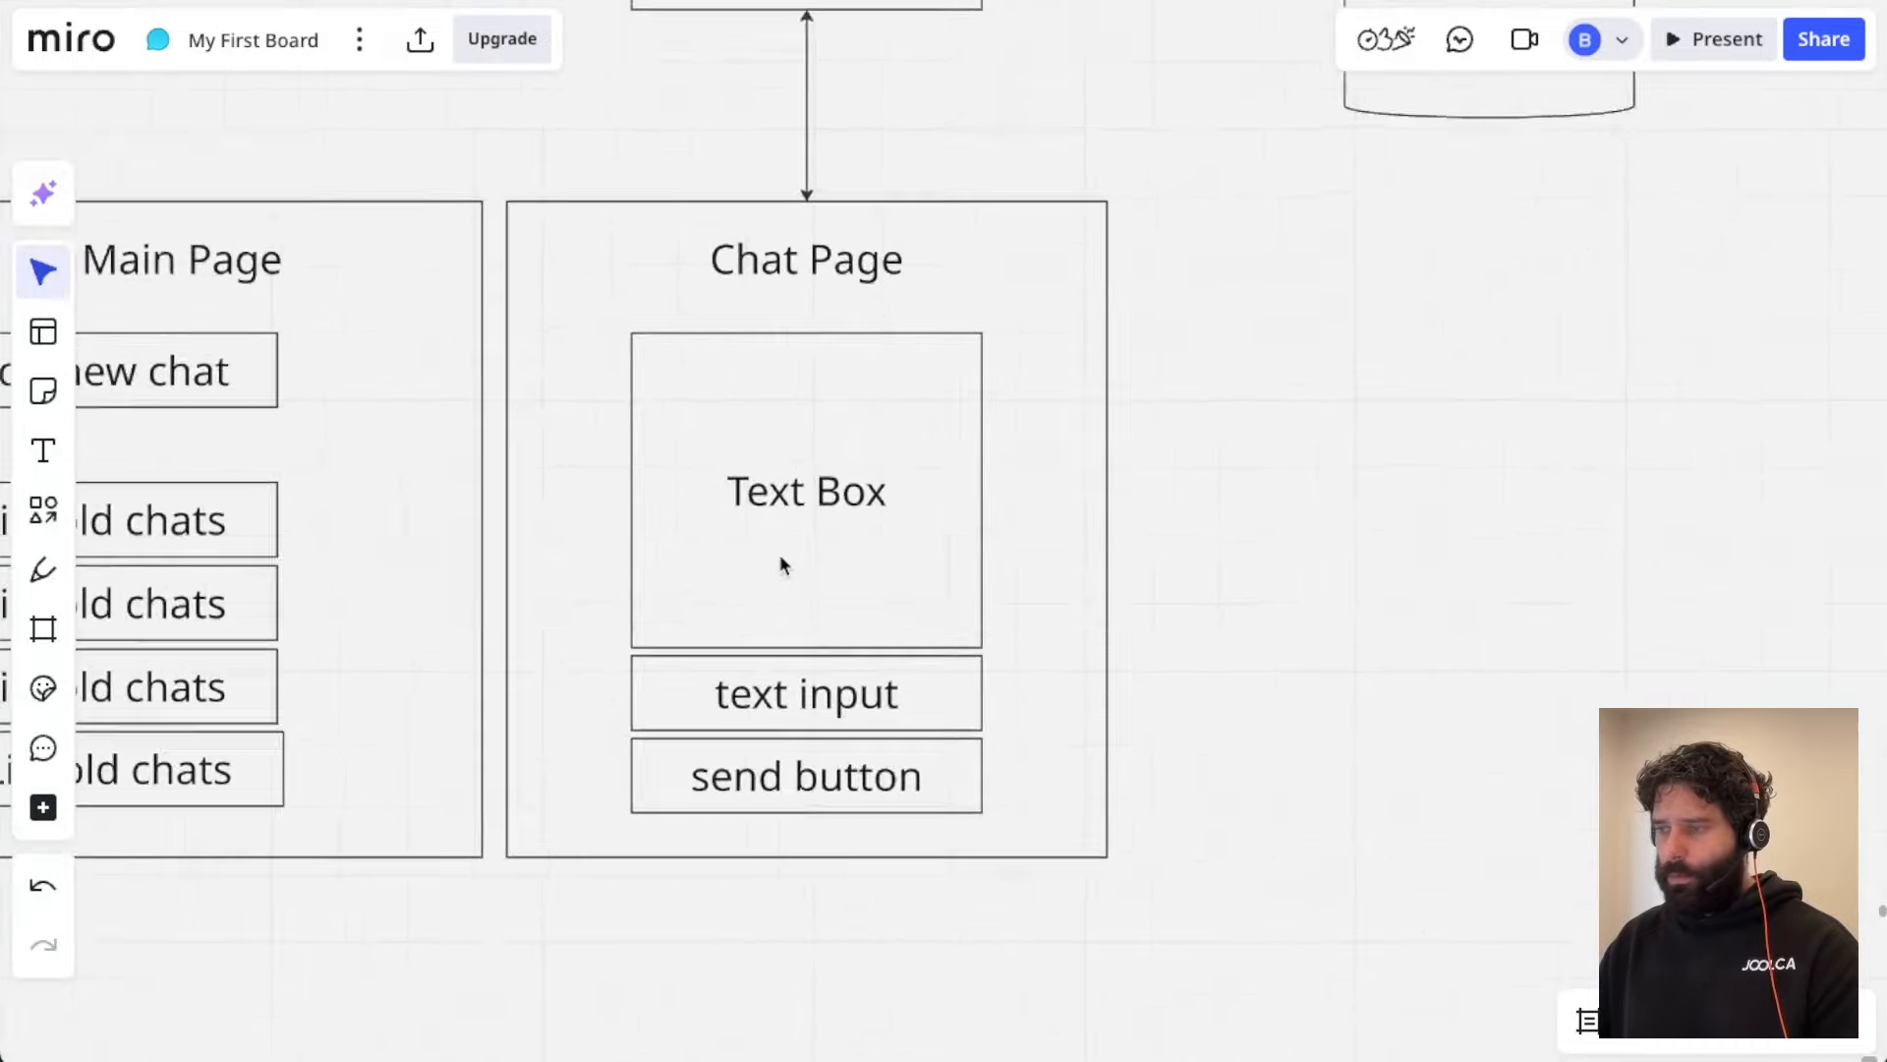
scroll(782, 558, up, 1)
click(850, 543)
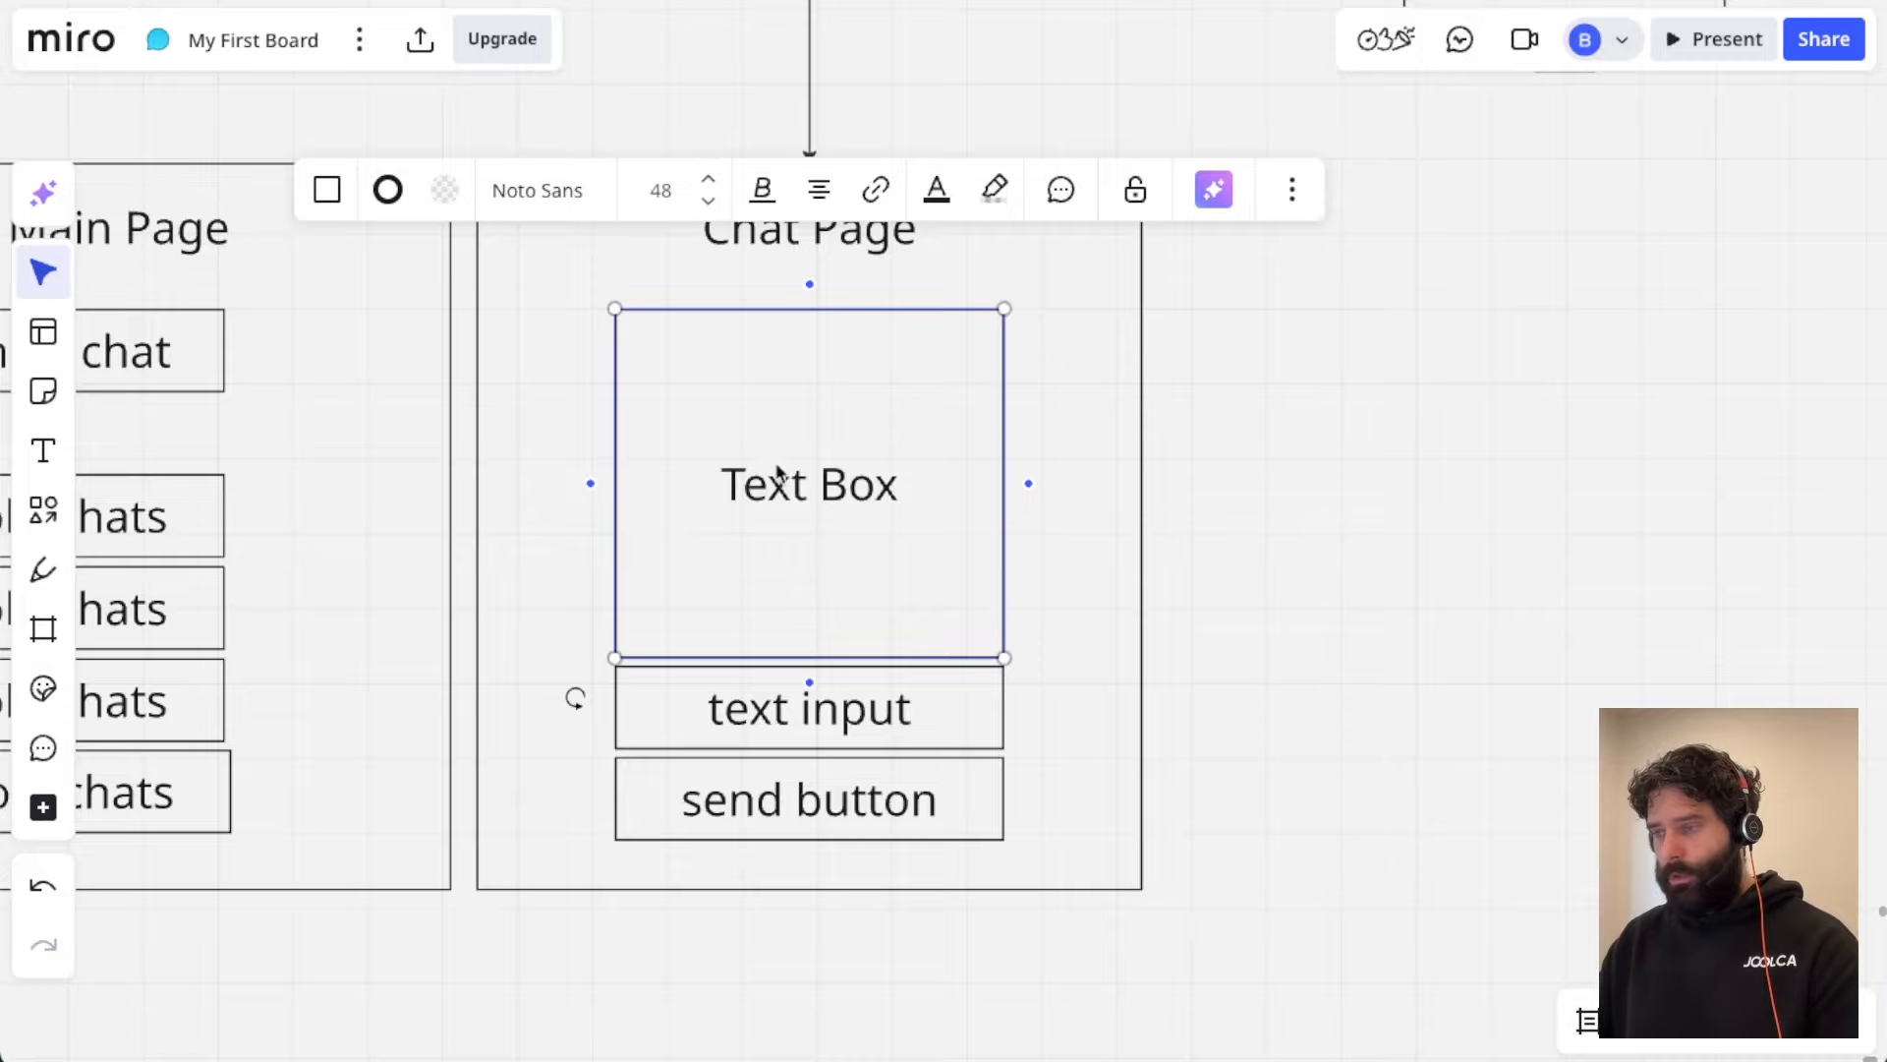
scroll(814, 561, down, 3)
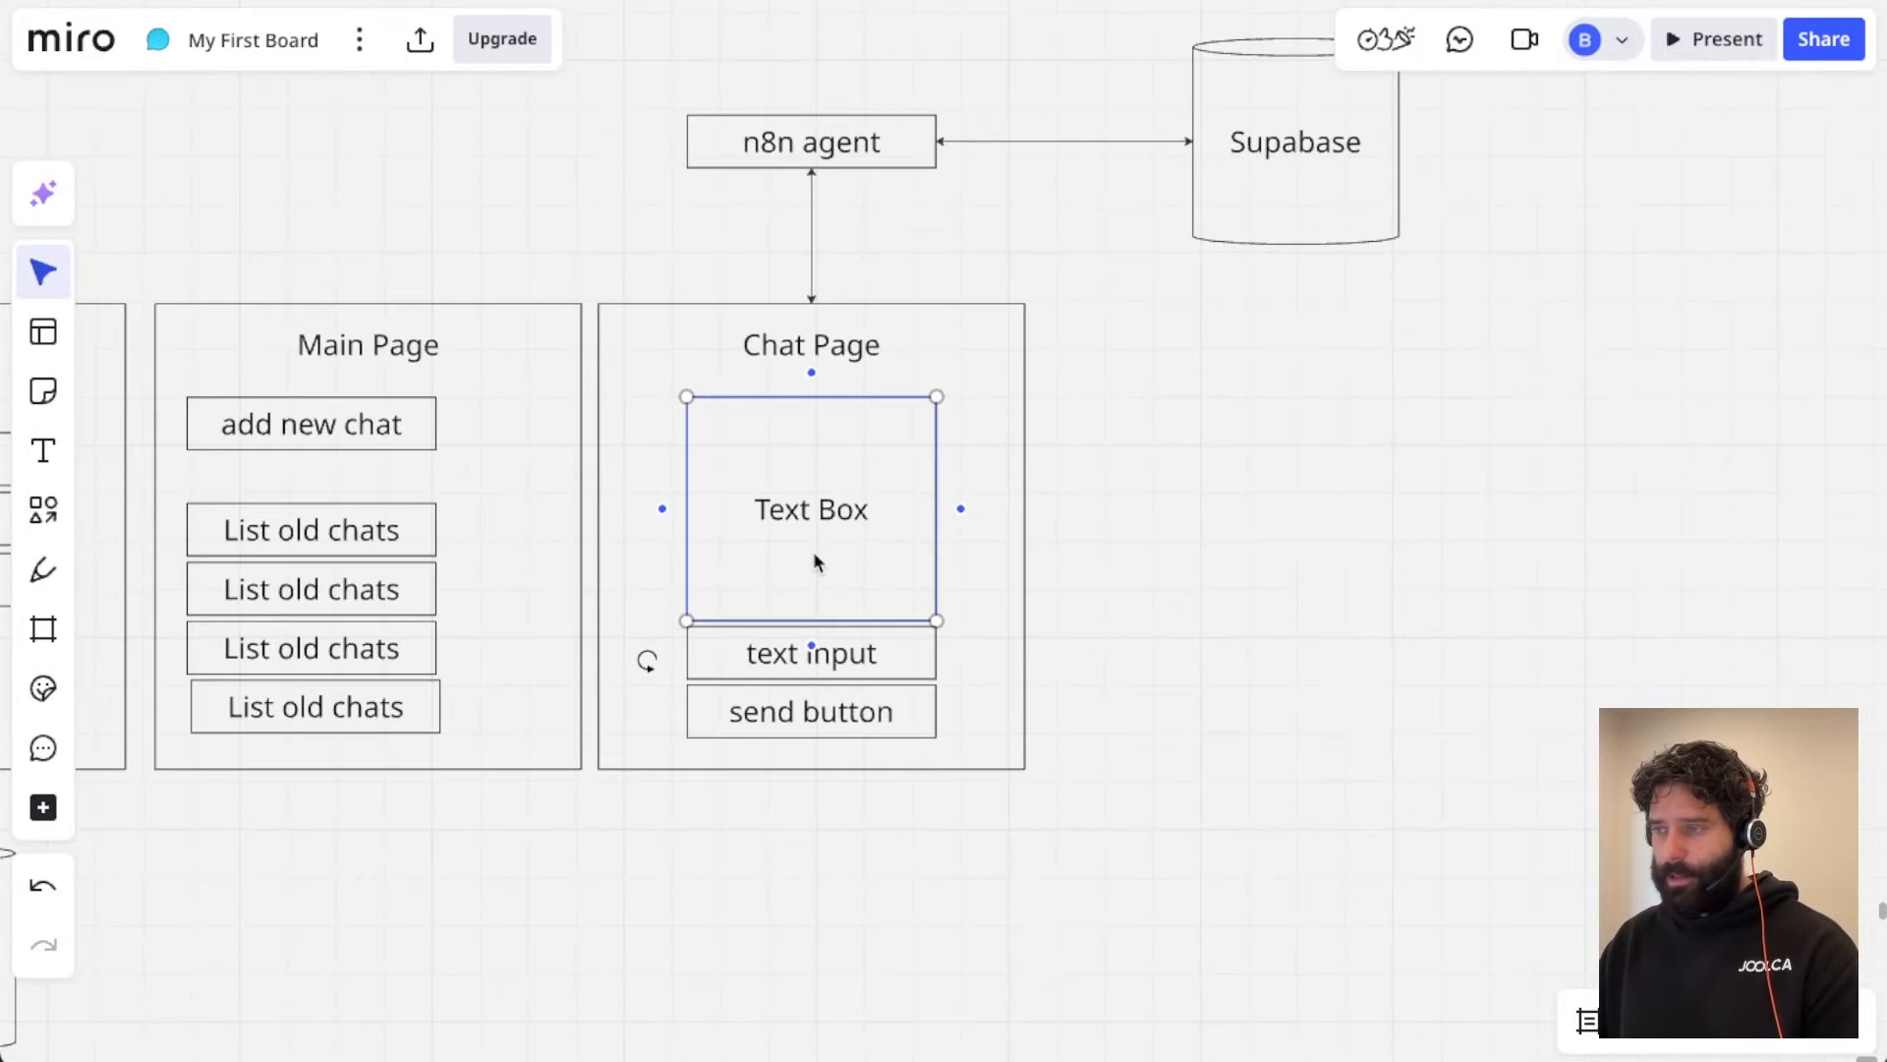
click(1290, 207)
drag(1296, 269, 942, 521)
click(1185, 577)
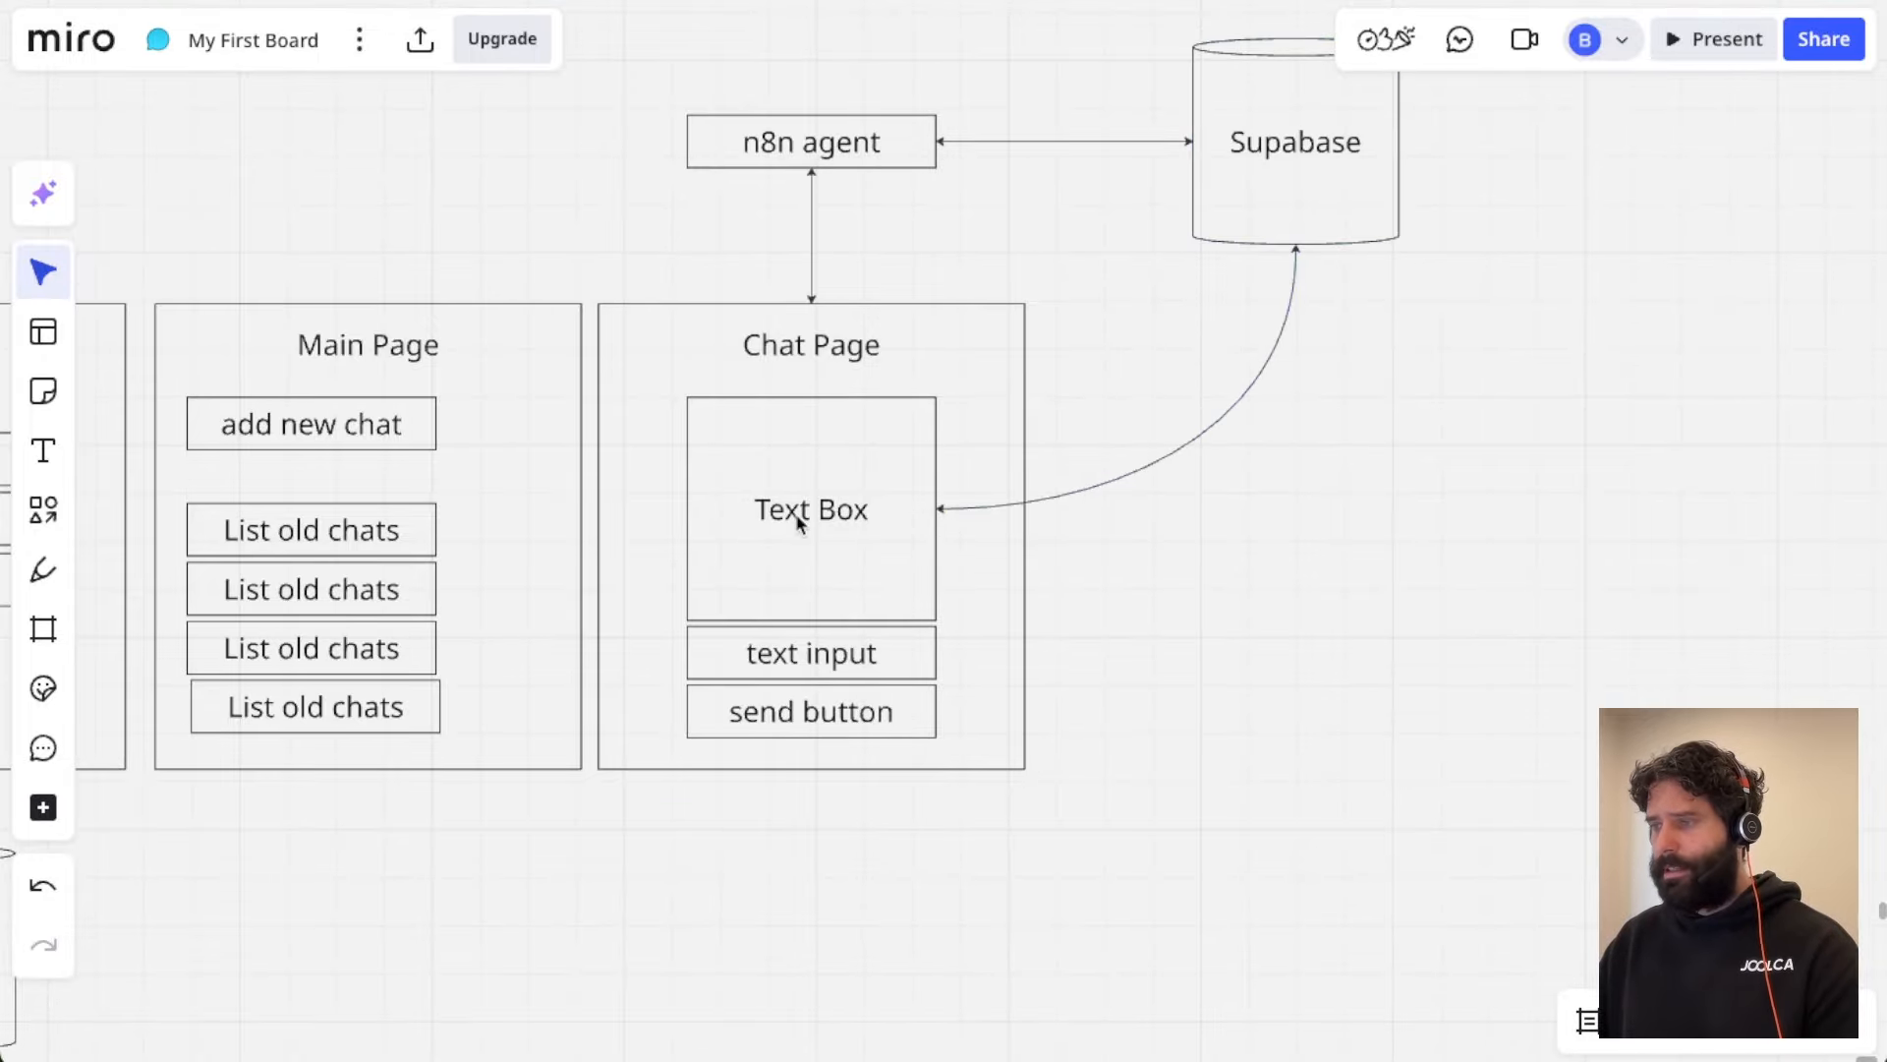
Step: Examine the Chat Page's Text Box and the Main Page's "List old chats" boxes in relation to the Supabase link
scroll(797, 516, up, 3)
click(798, 521)
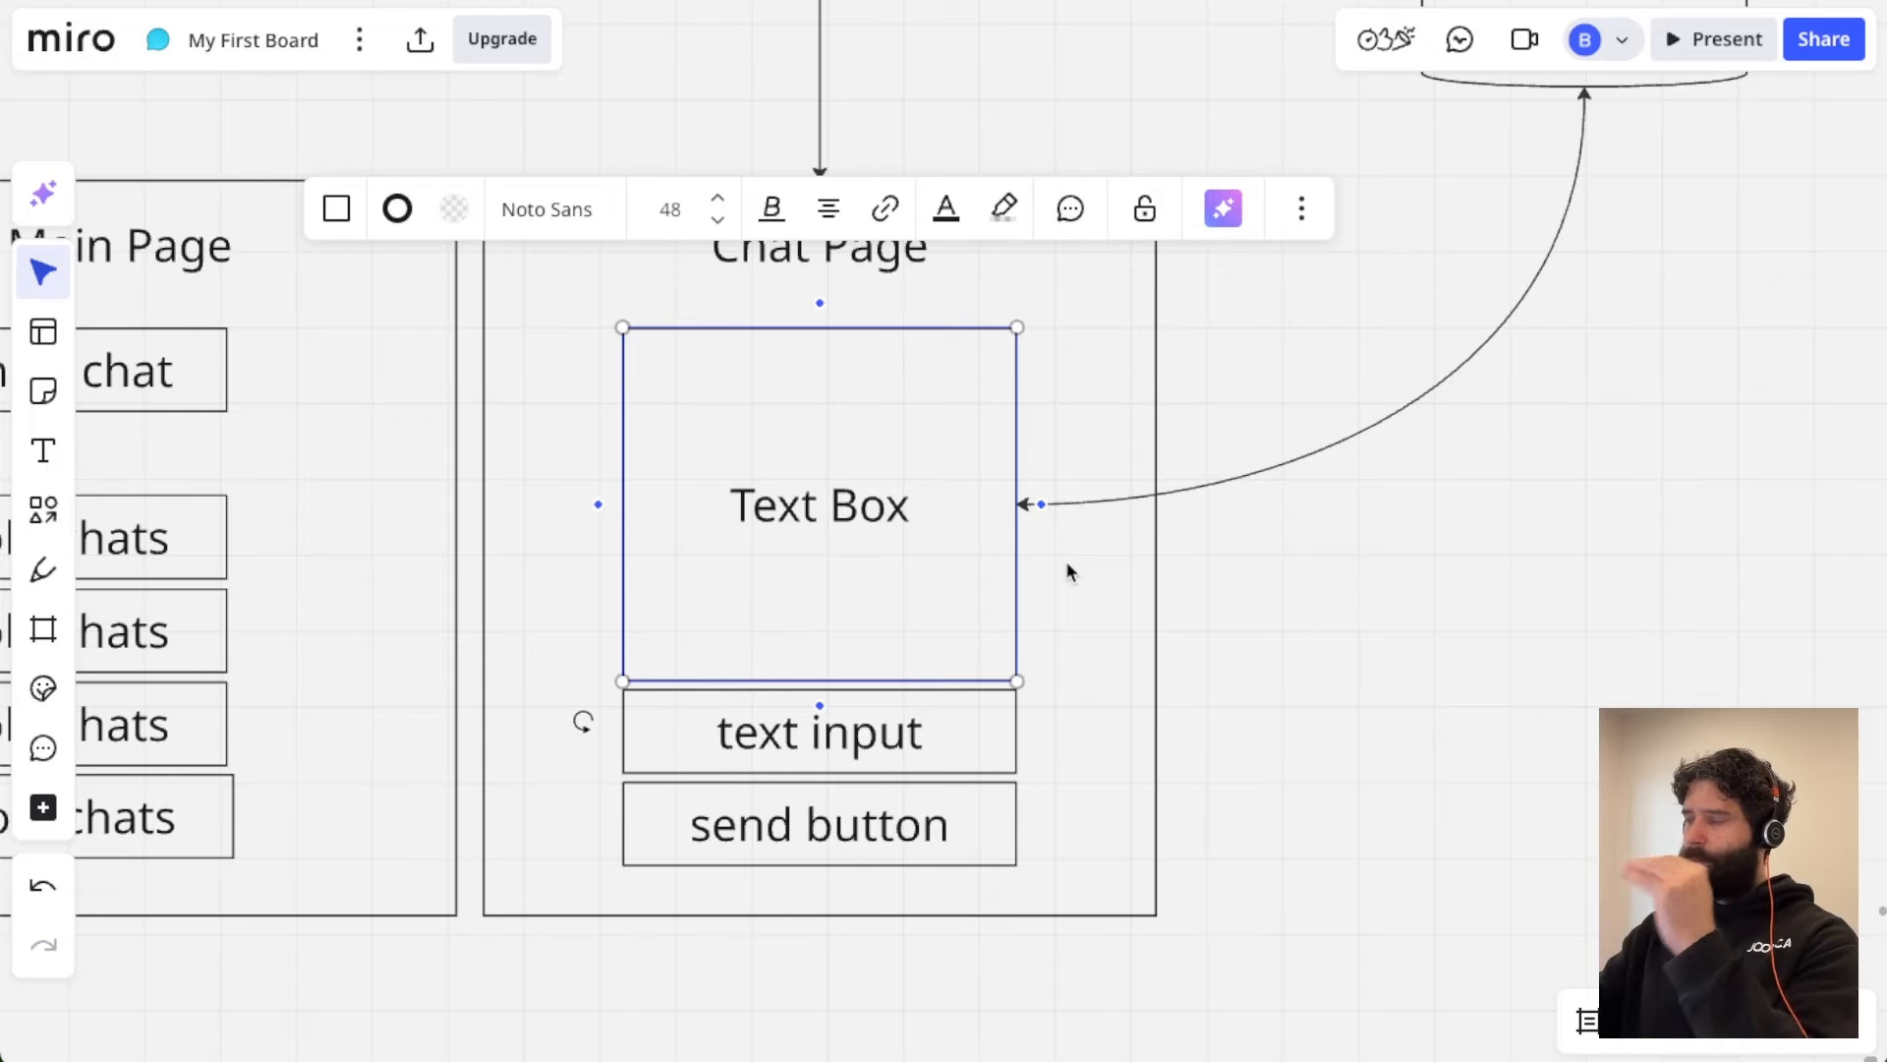
click(1236, 573)
scroll(1235, 572, down, 3)
scroll(1237, 574, left, 4)
scroll(1236, 574, down, 2)
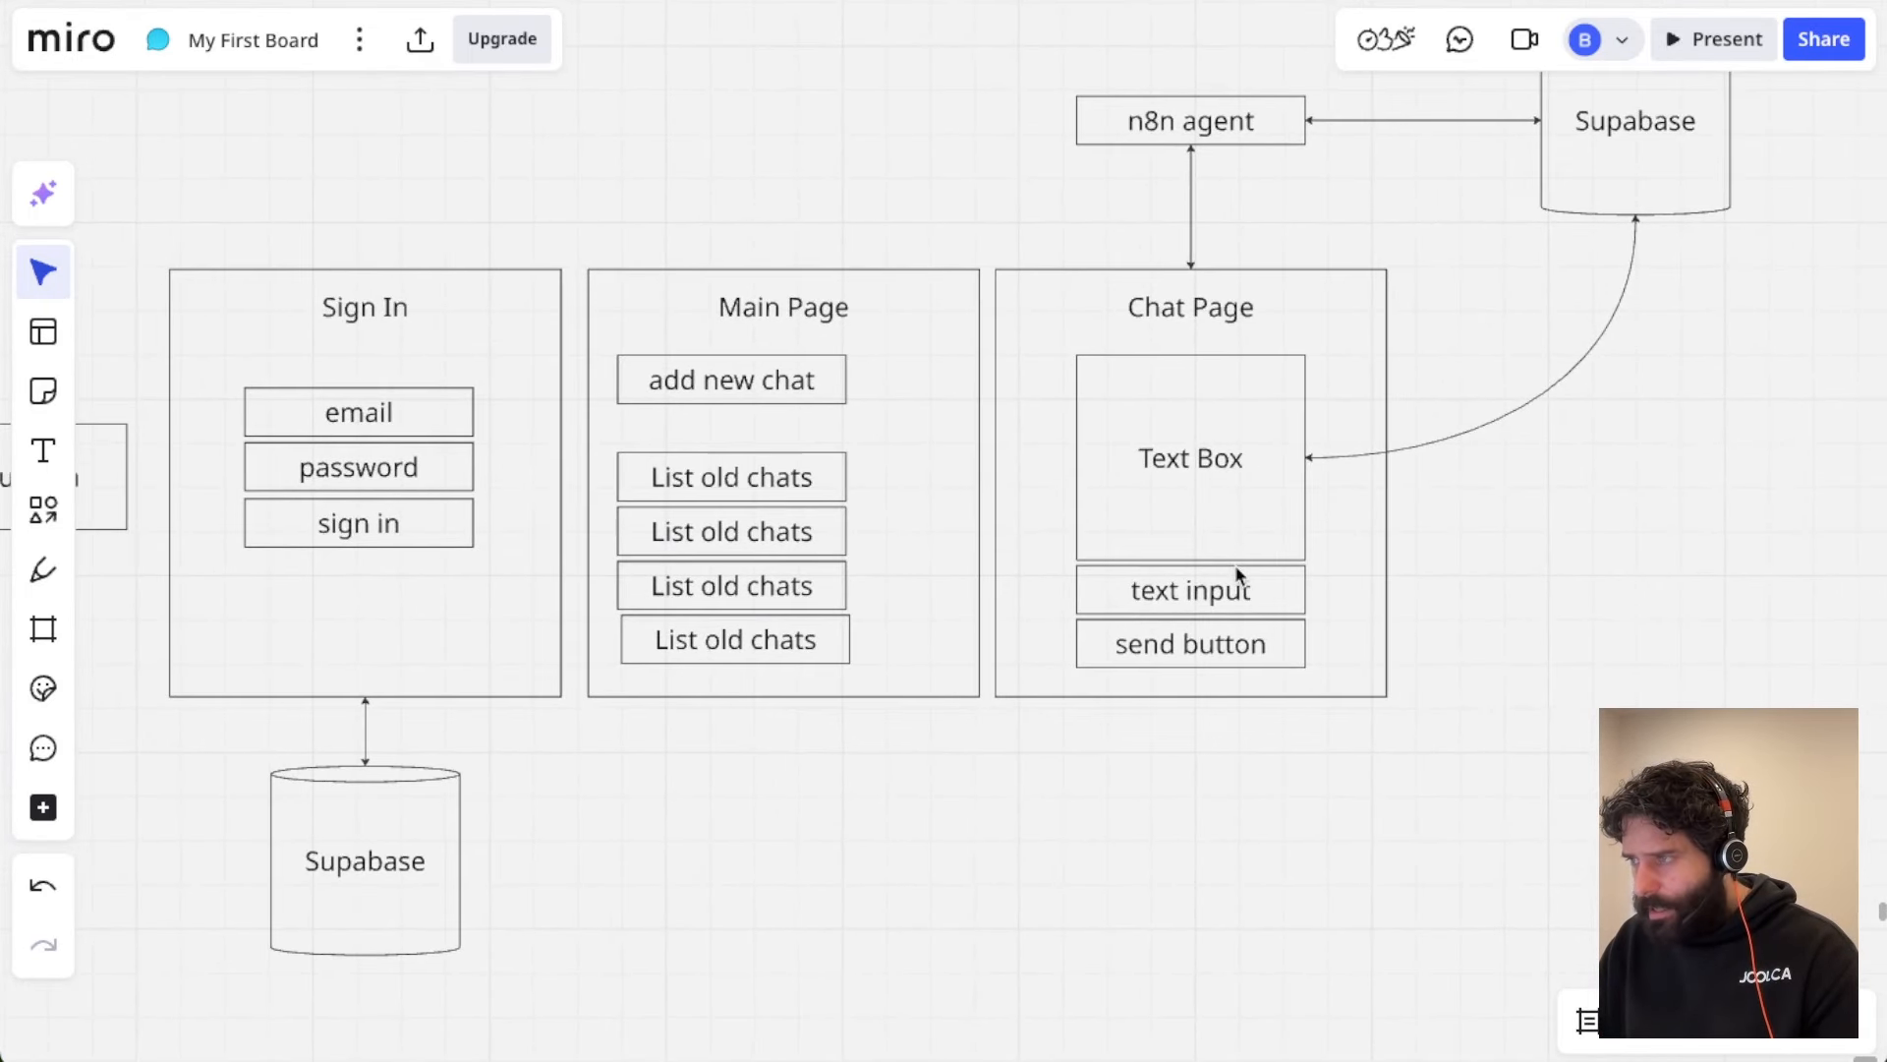
click(782, 534)
click(770, 584)
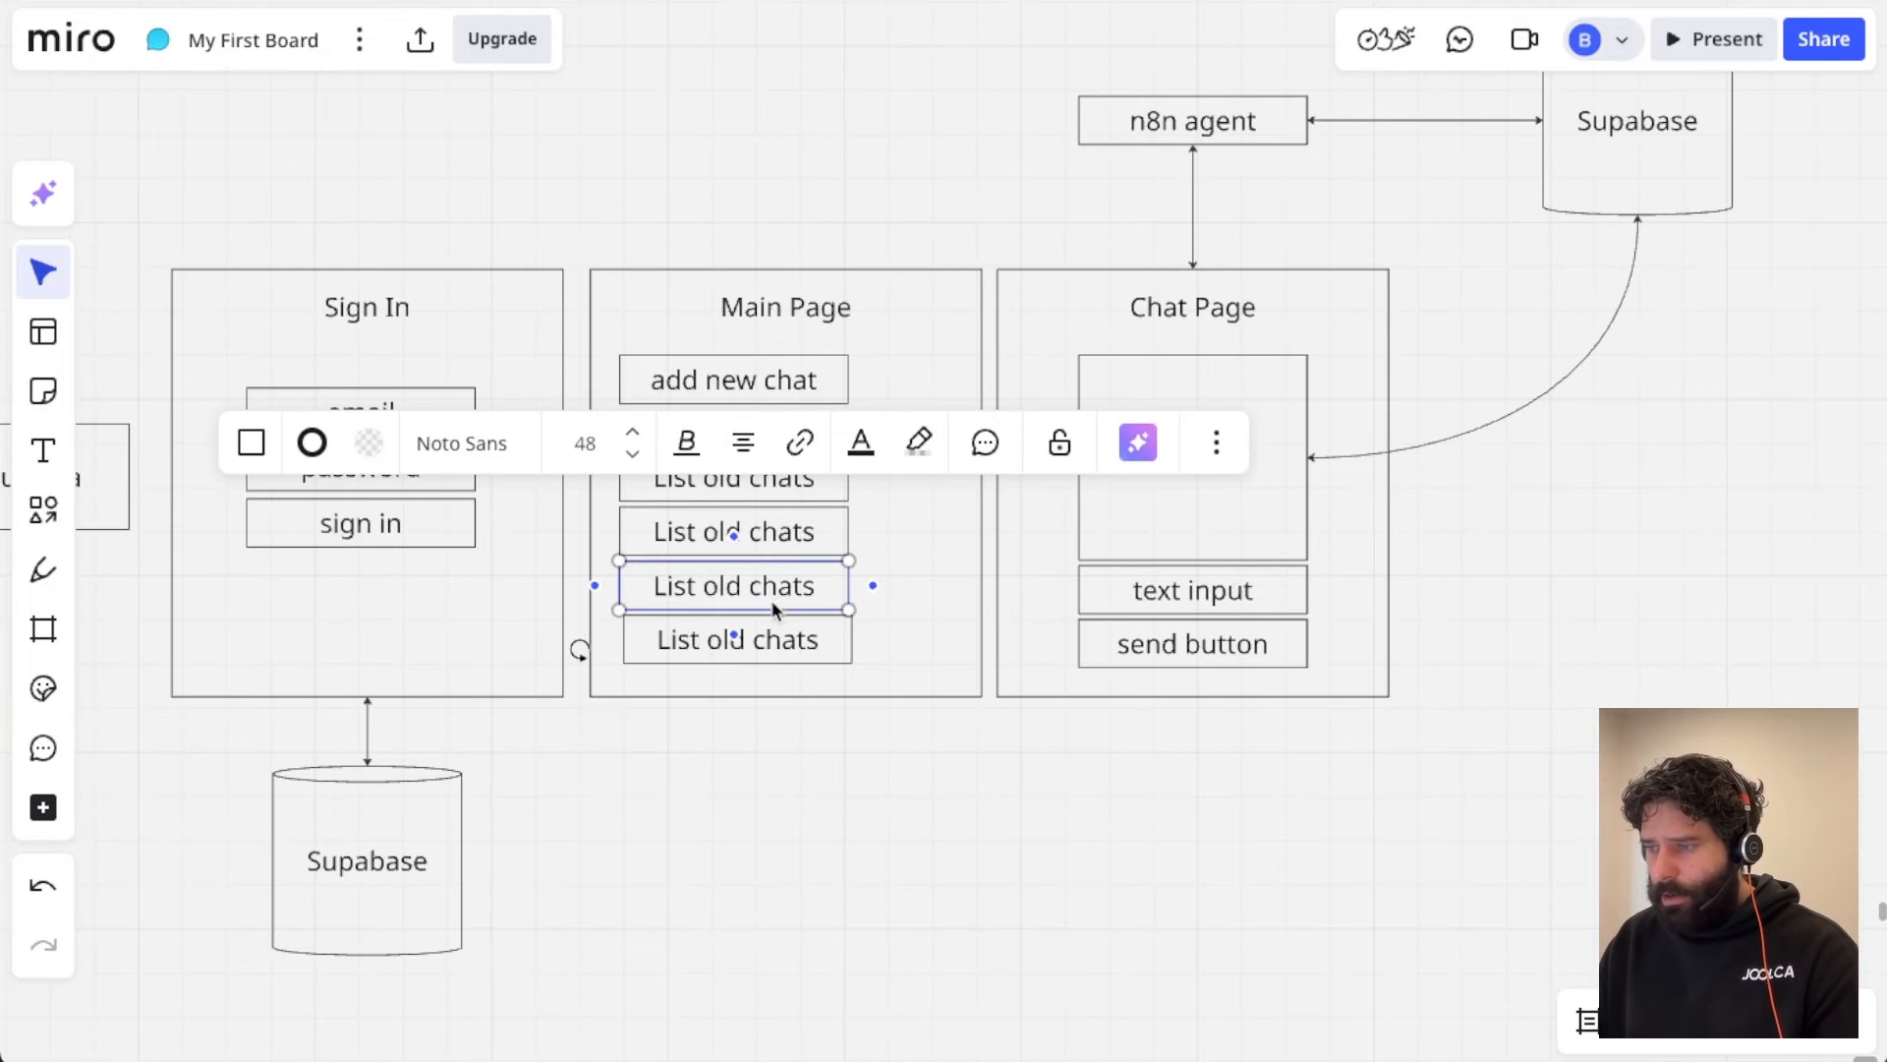
click(764, 638)
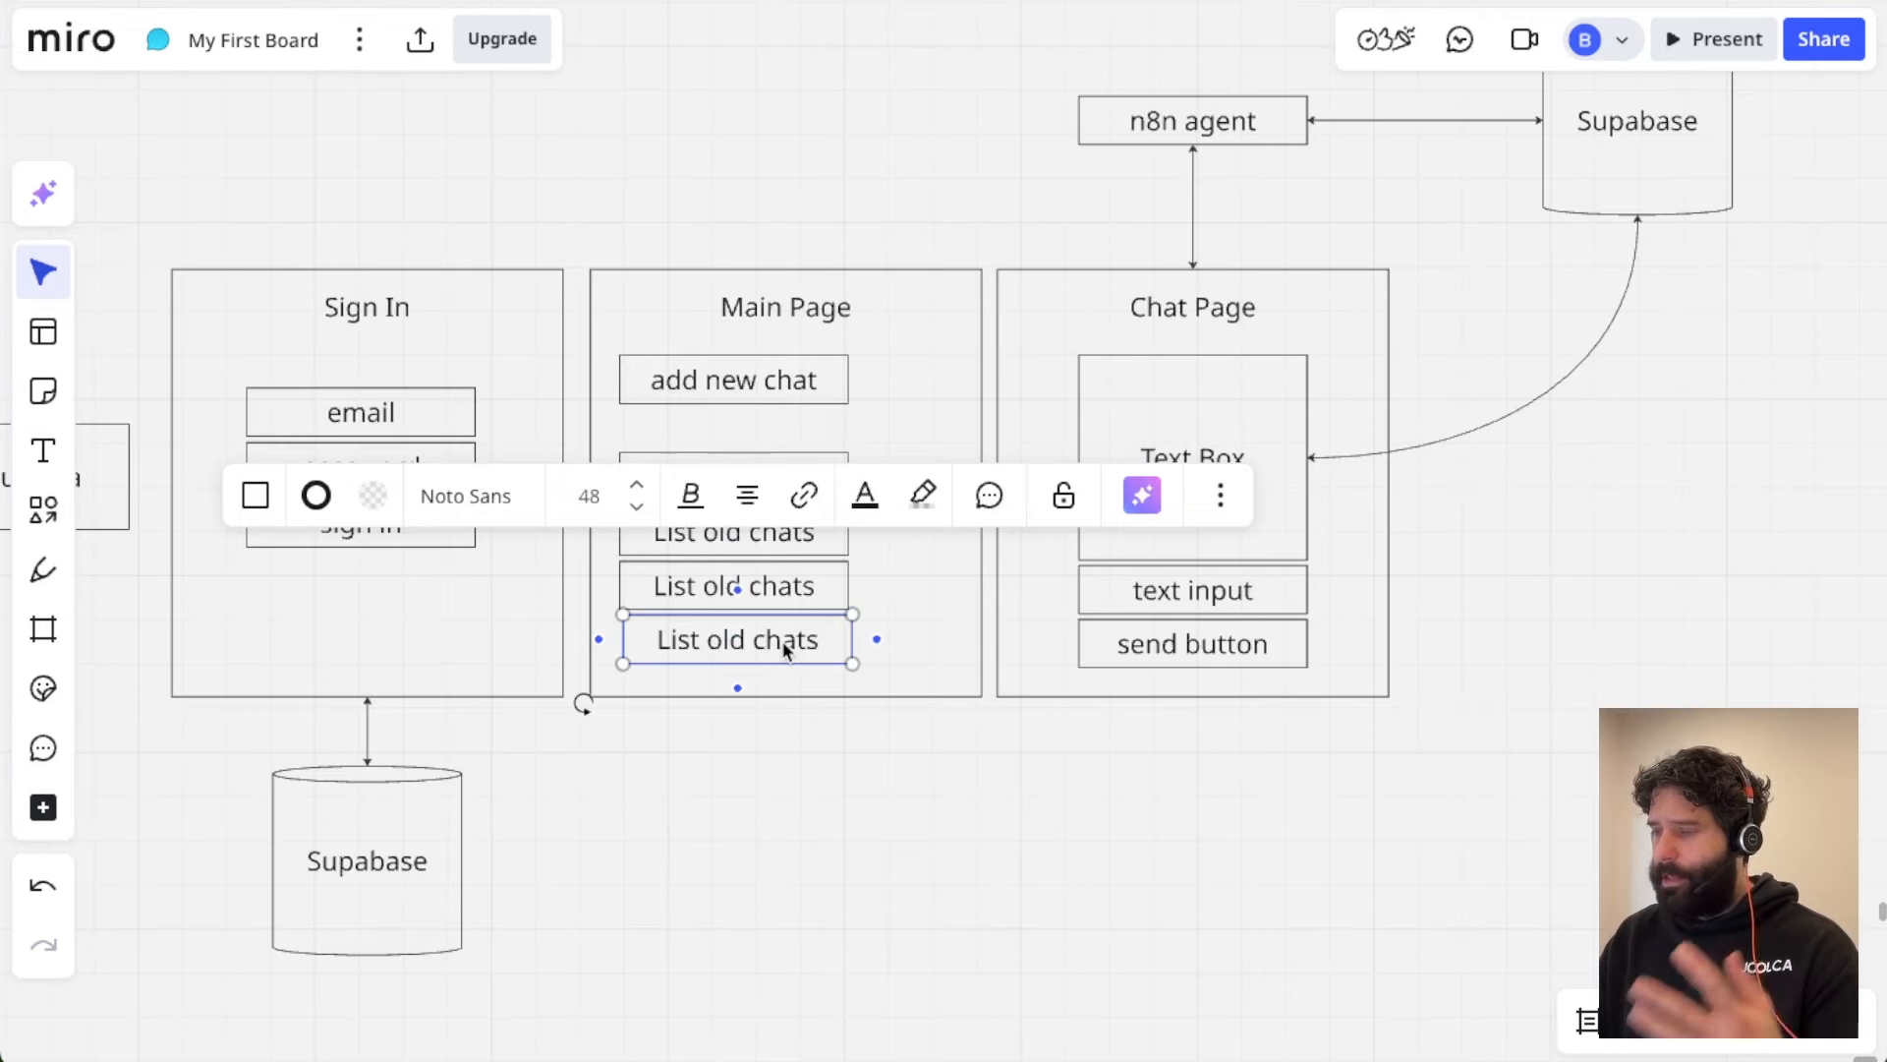
scroll(875, 647, right, 3)
scroll(875, 647, up, 1)
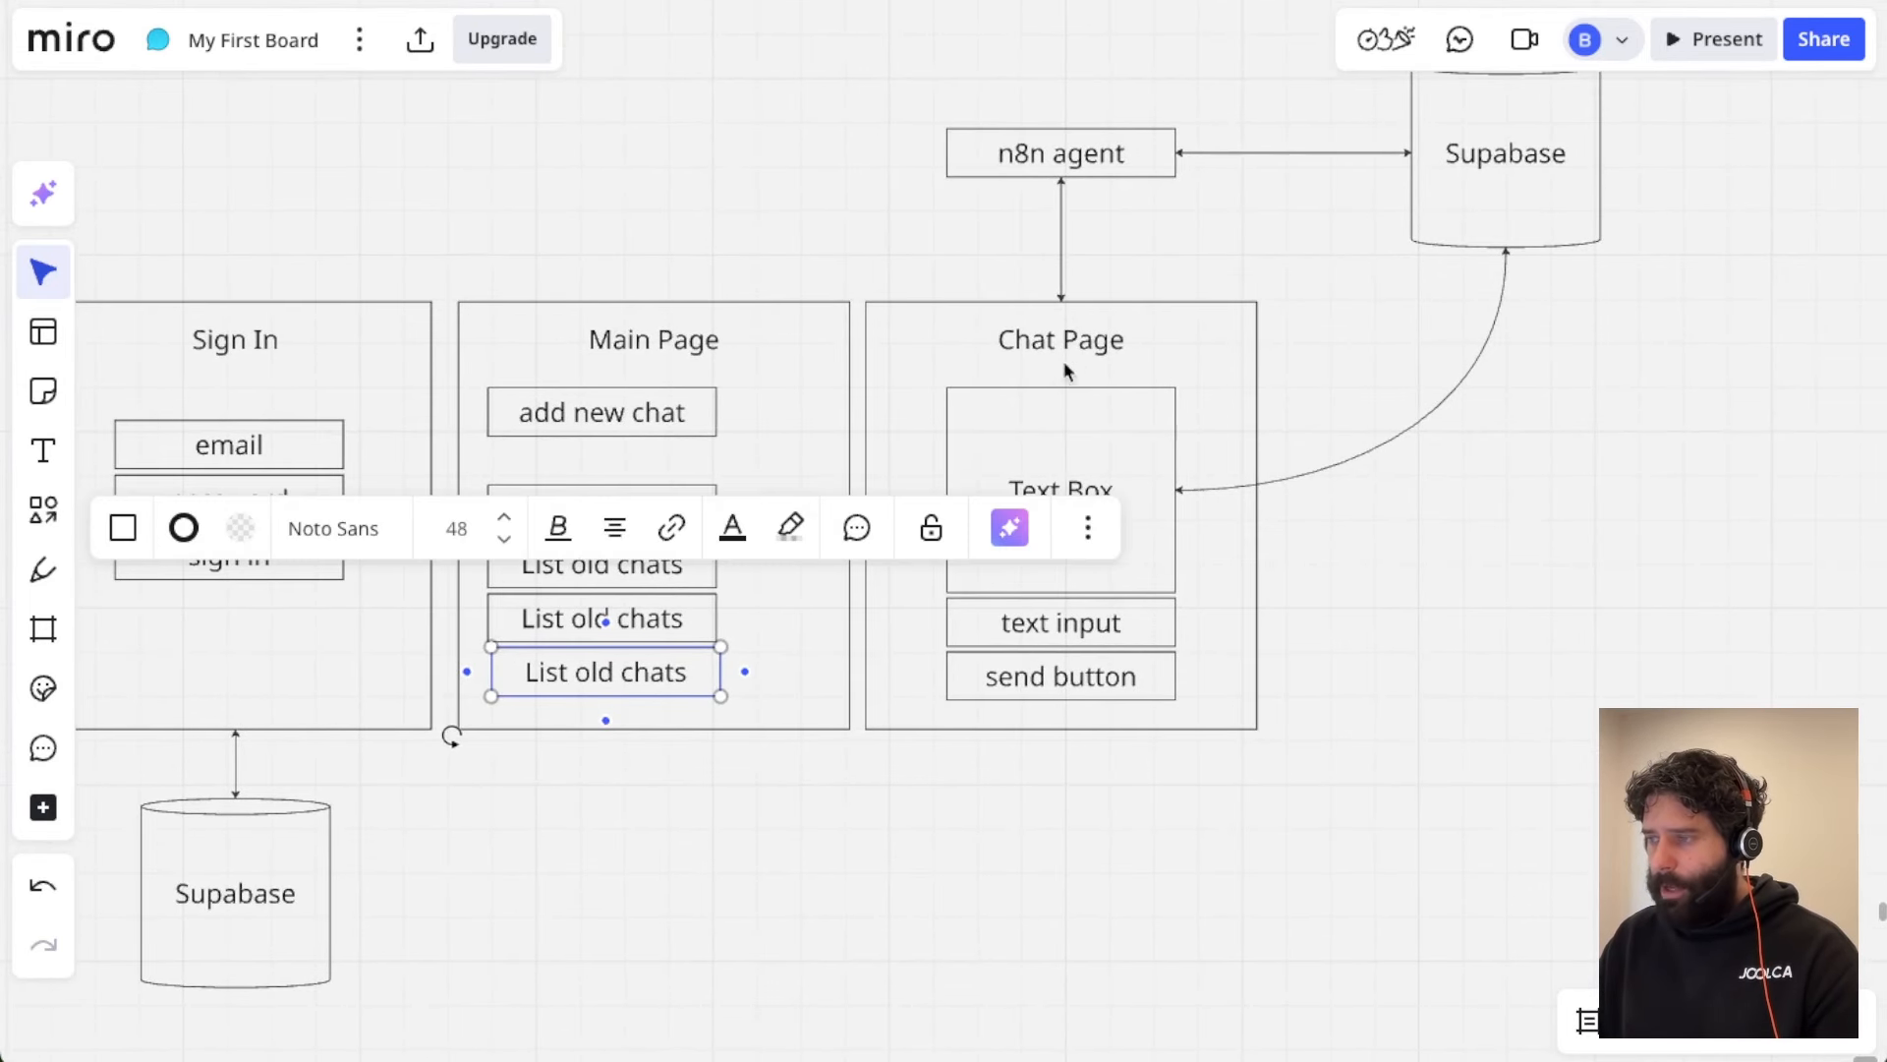
click(1142, 452)
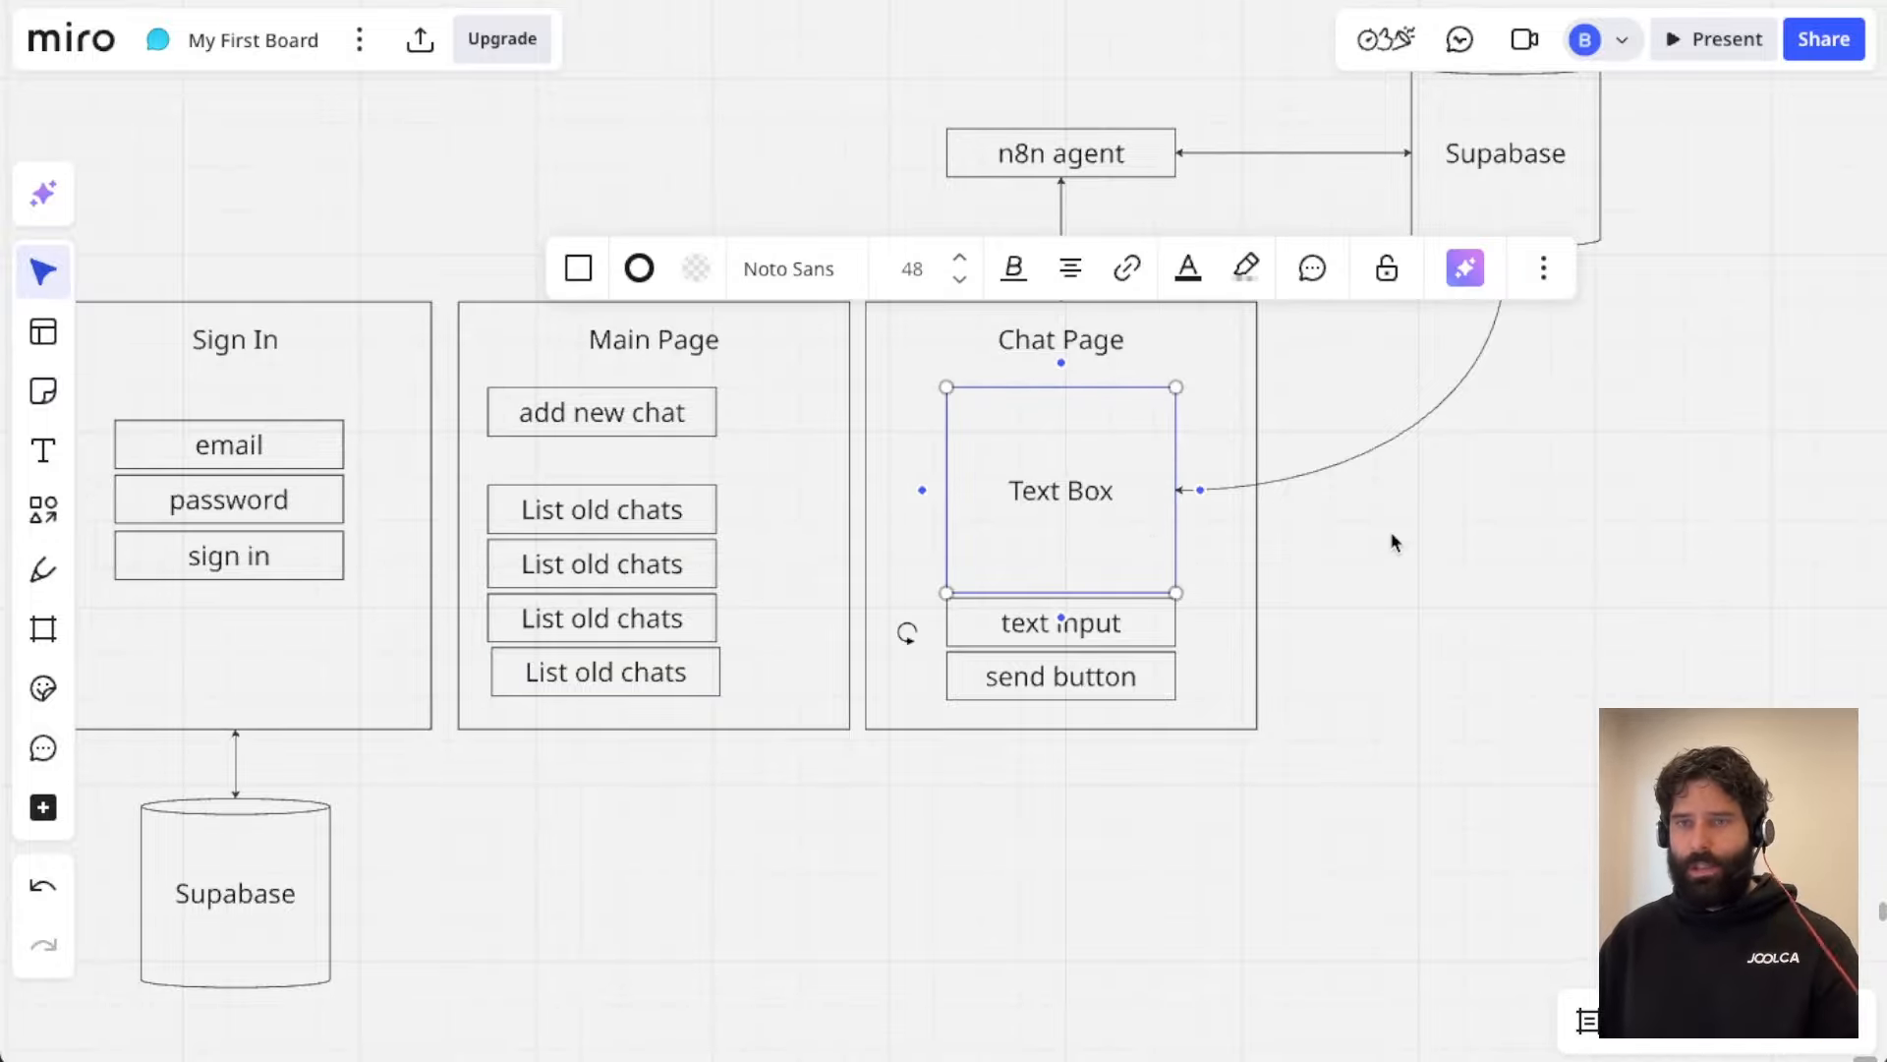
click(1390, 538)
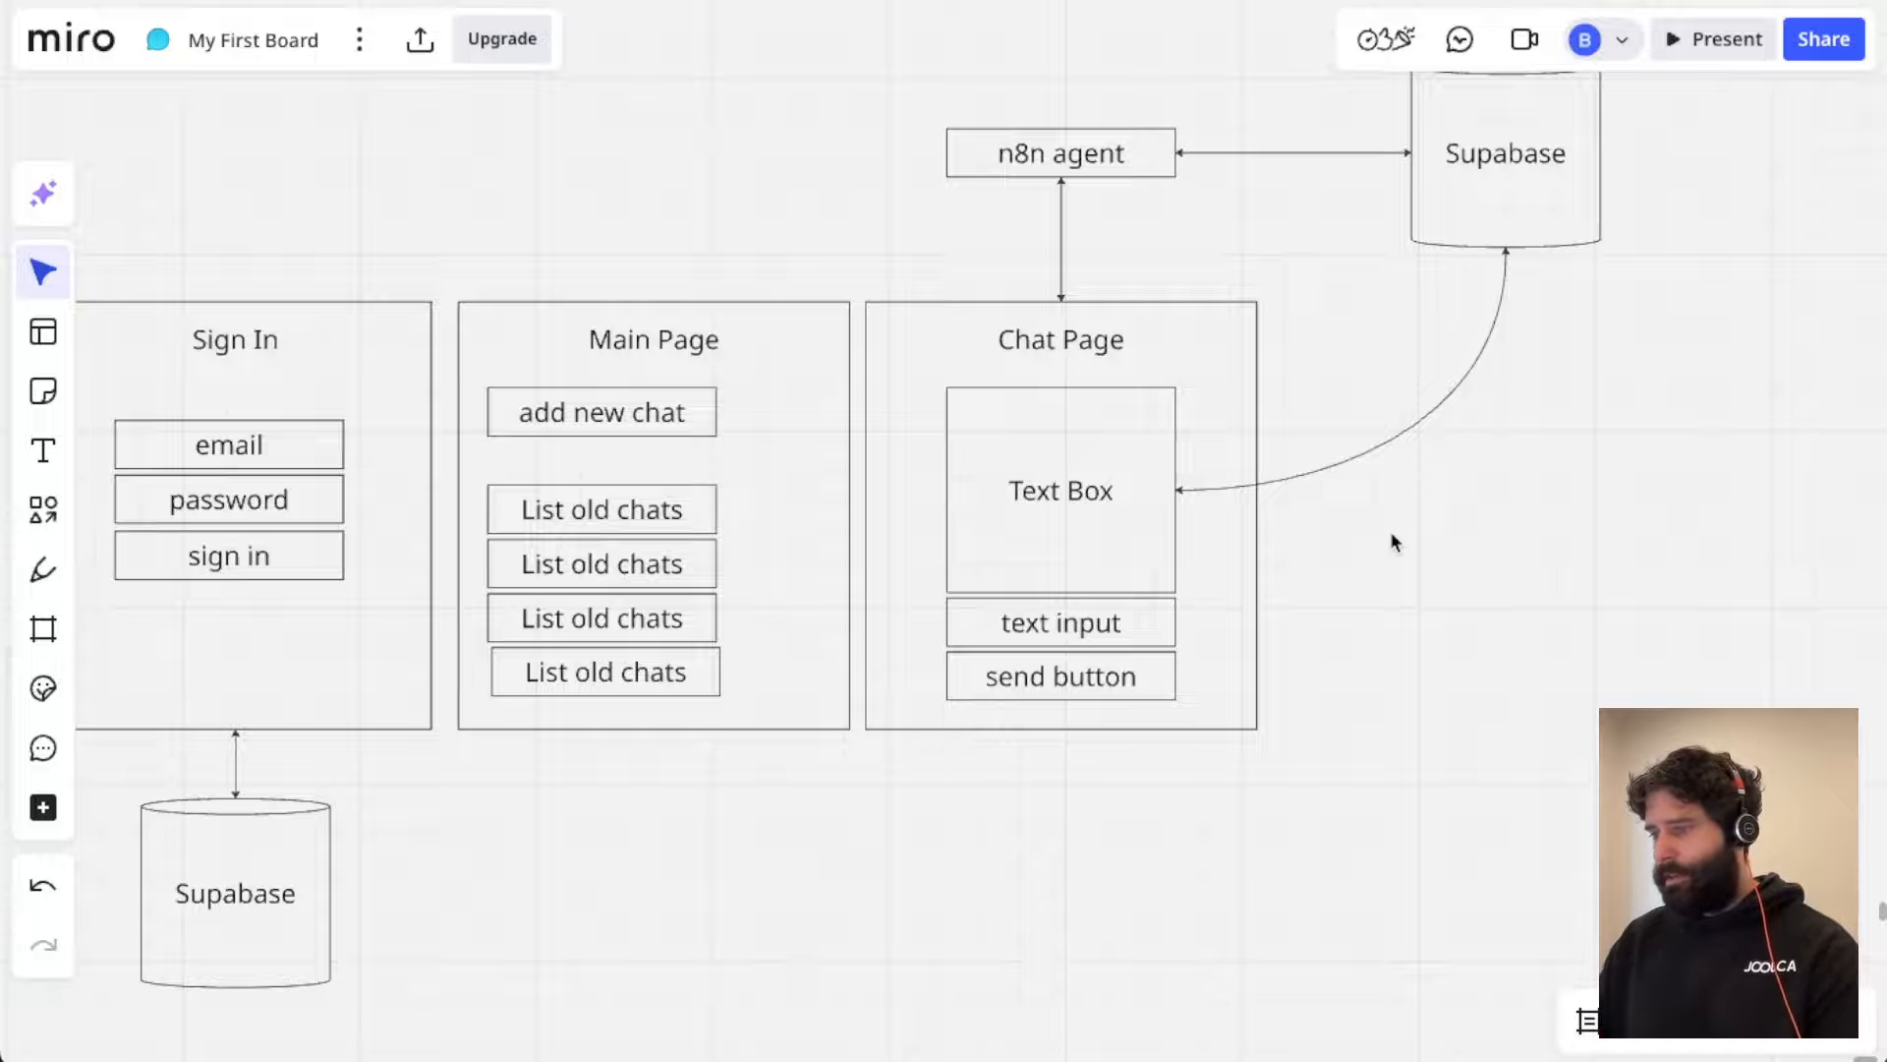
Step: Fill the "supabase = database" box with the same light yellow as the "n8n = chat agent" box
scroll(1390, 530, down, 3)
scroll(1390, 531, left, 6)
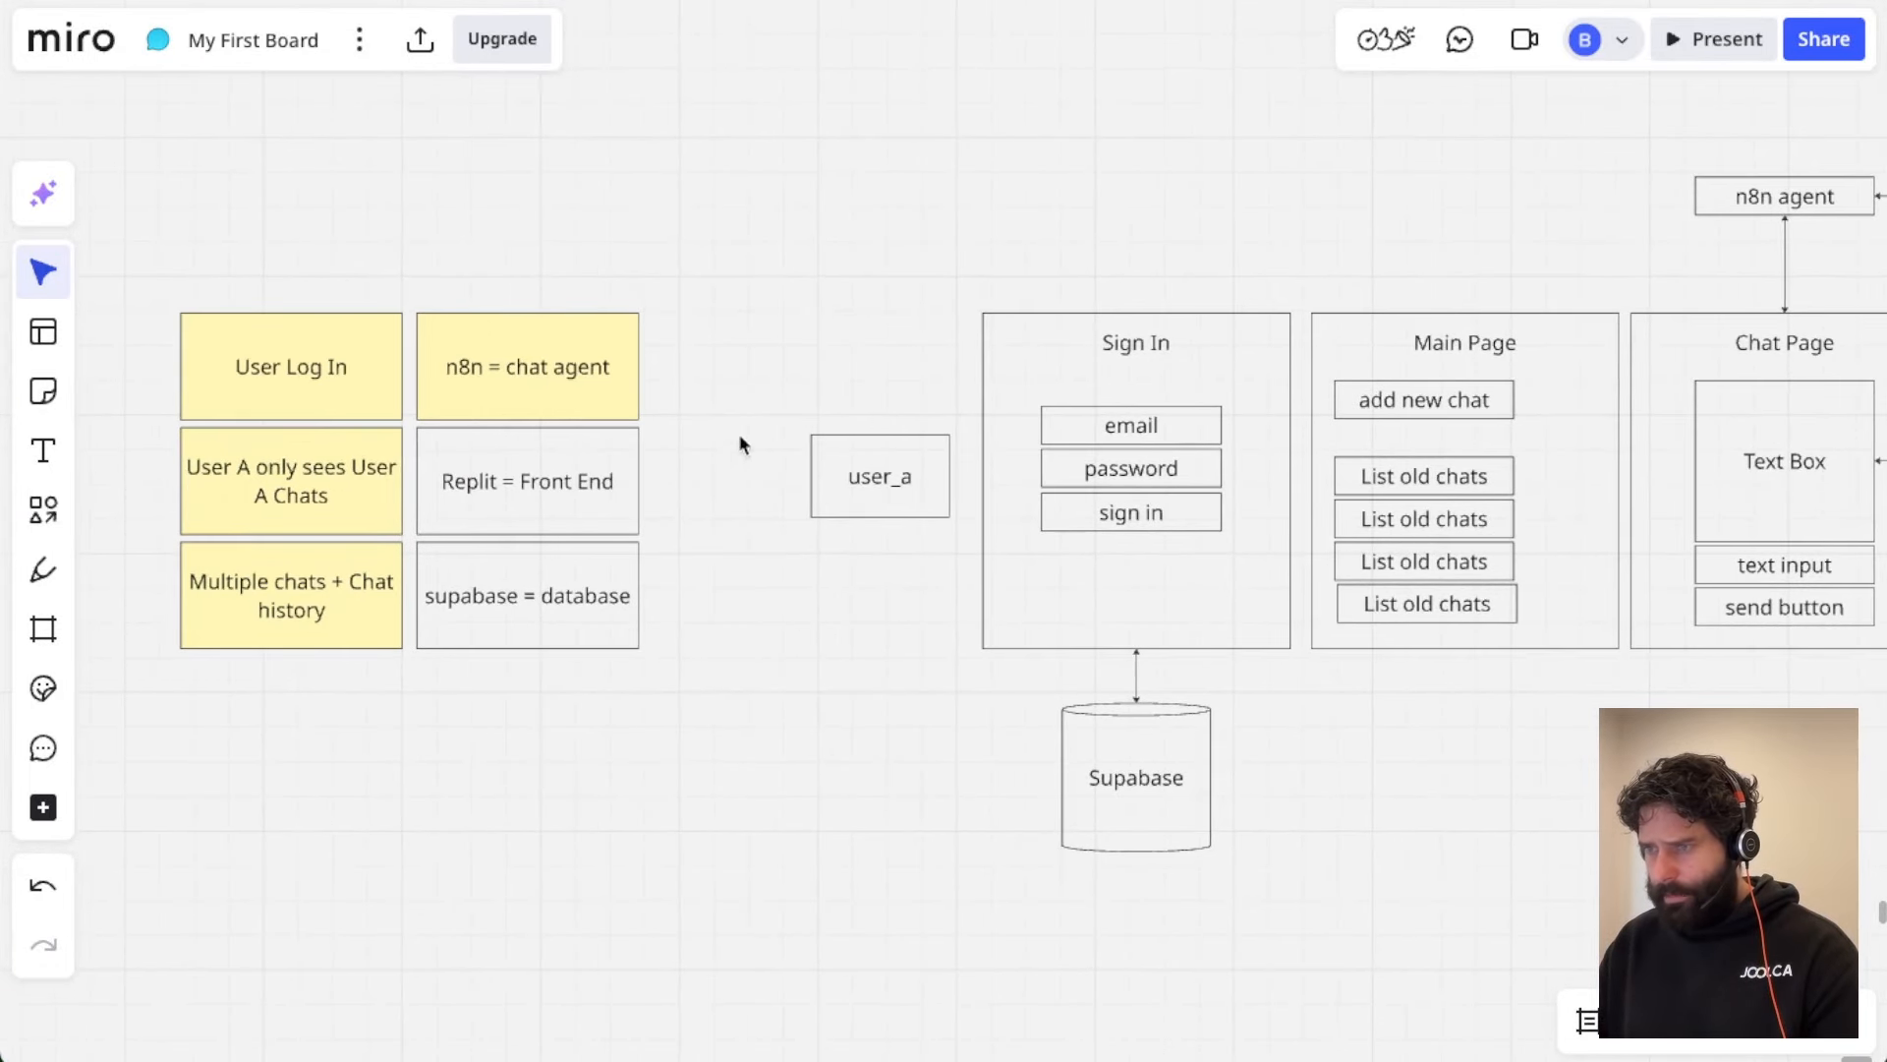
scroll(504, 375, up, 5)
click(619, 337)
click(894, 373)
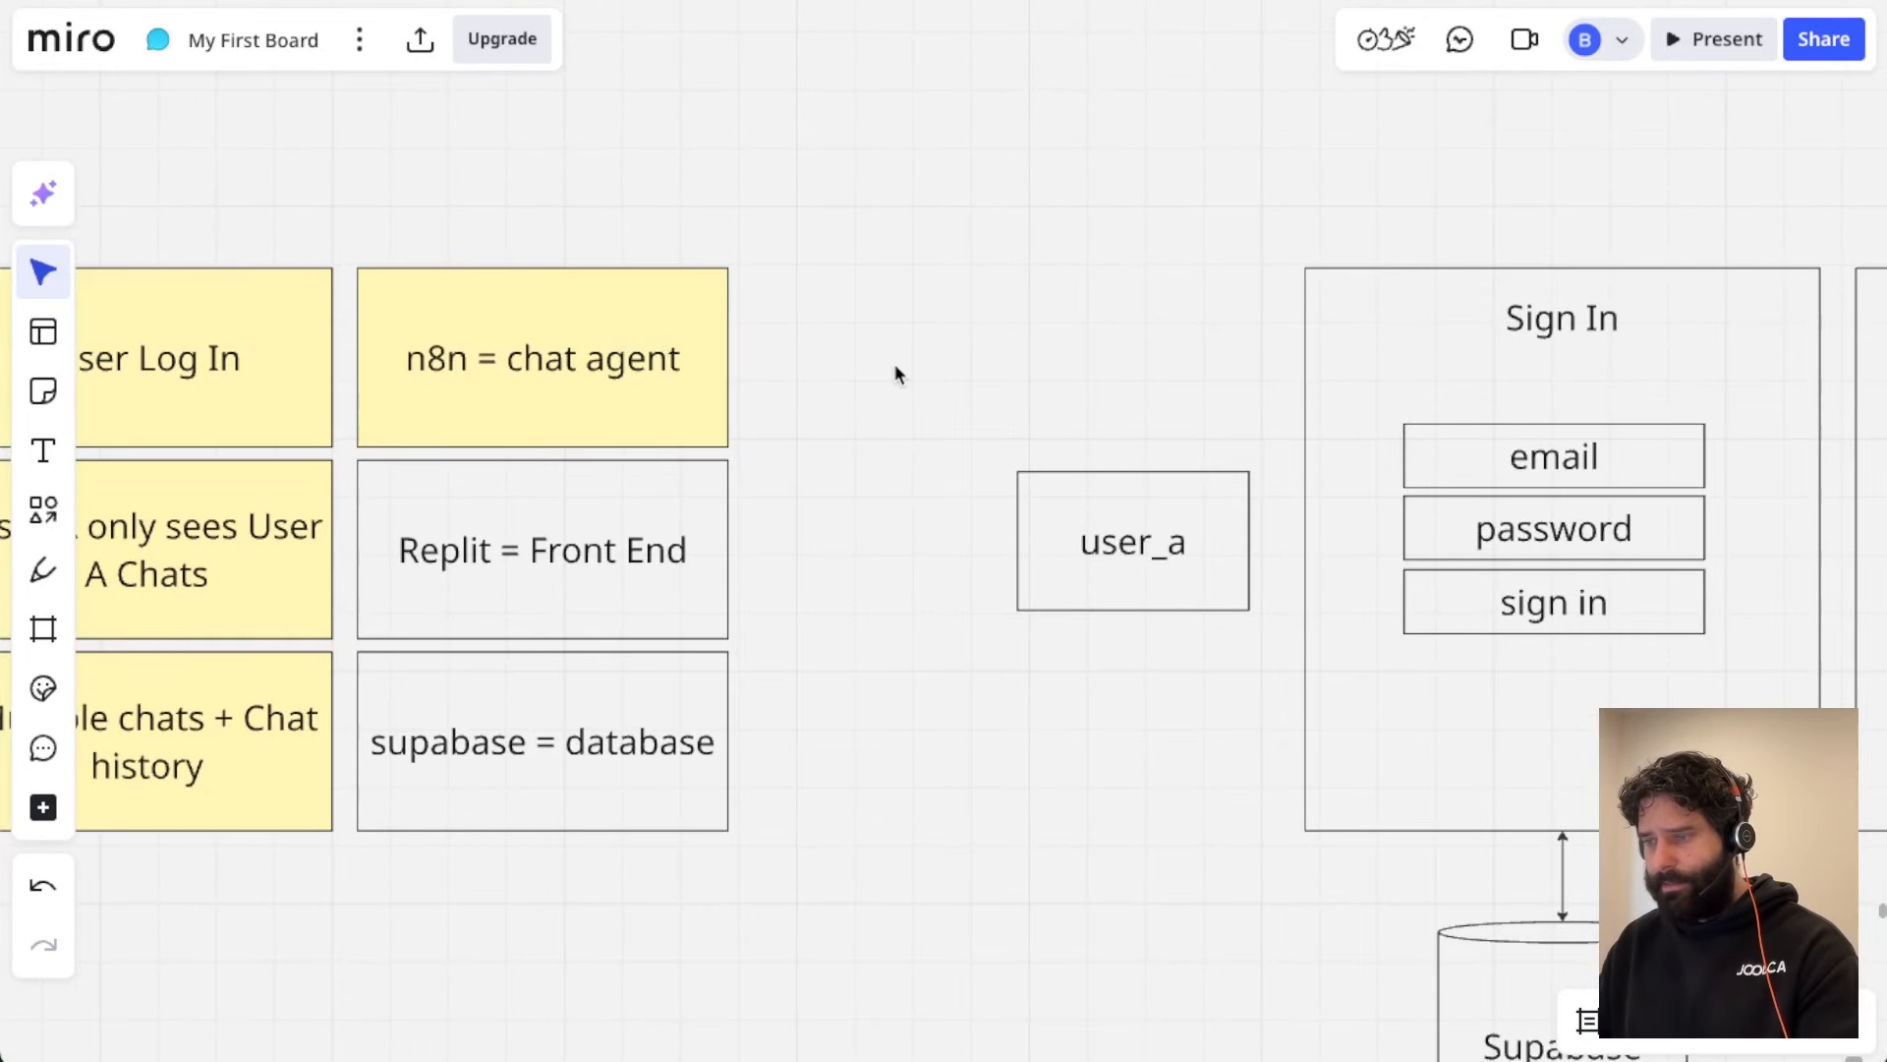
scroll(865, 452, down, 3)
click(531, 477)
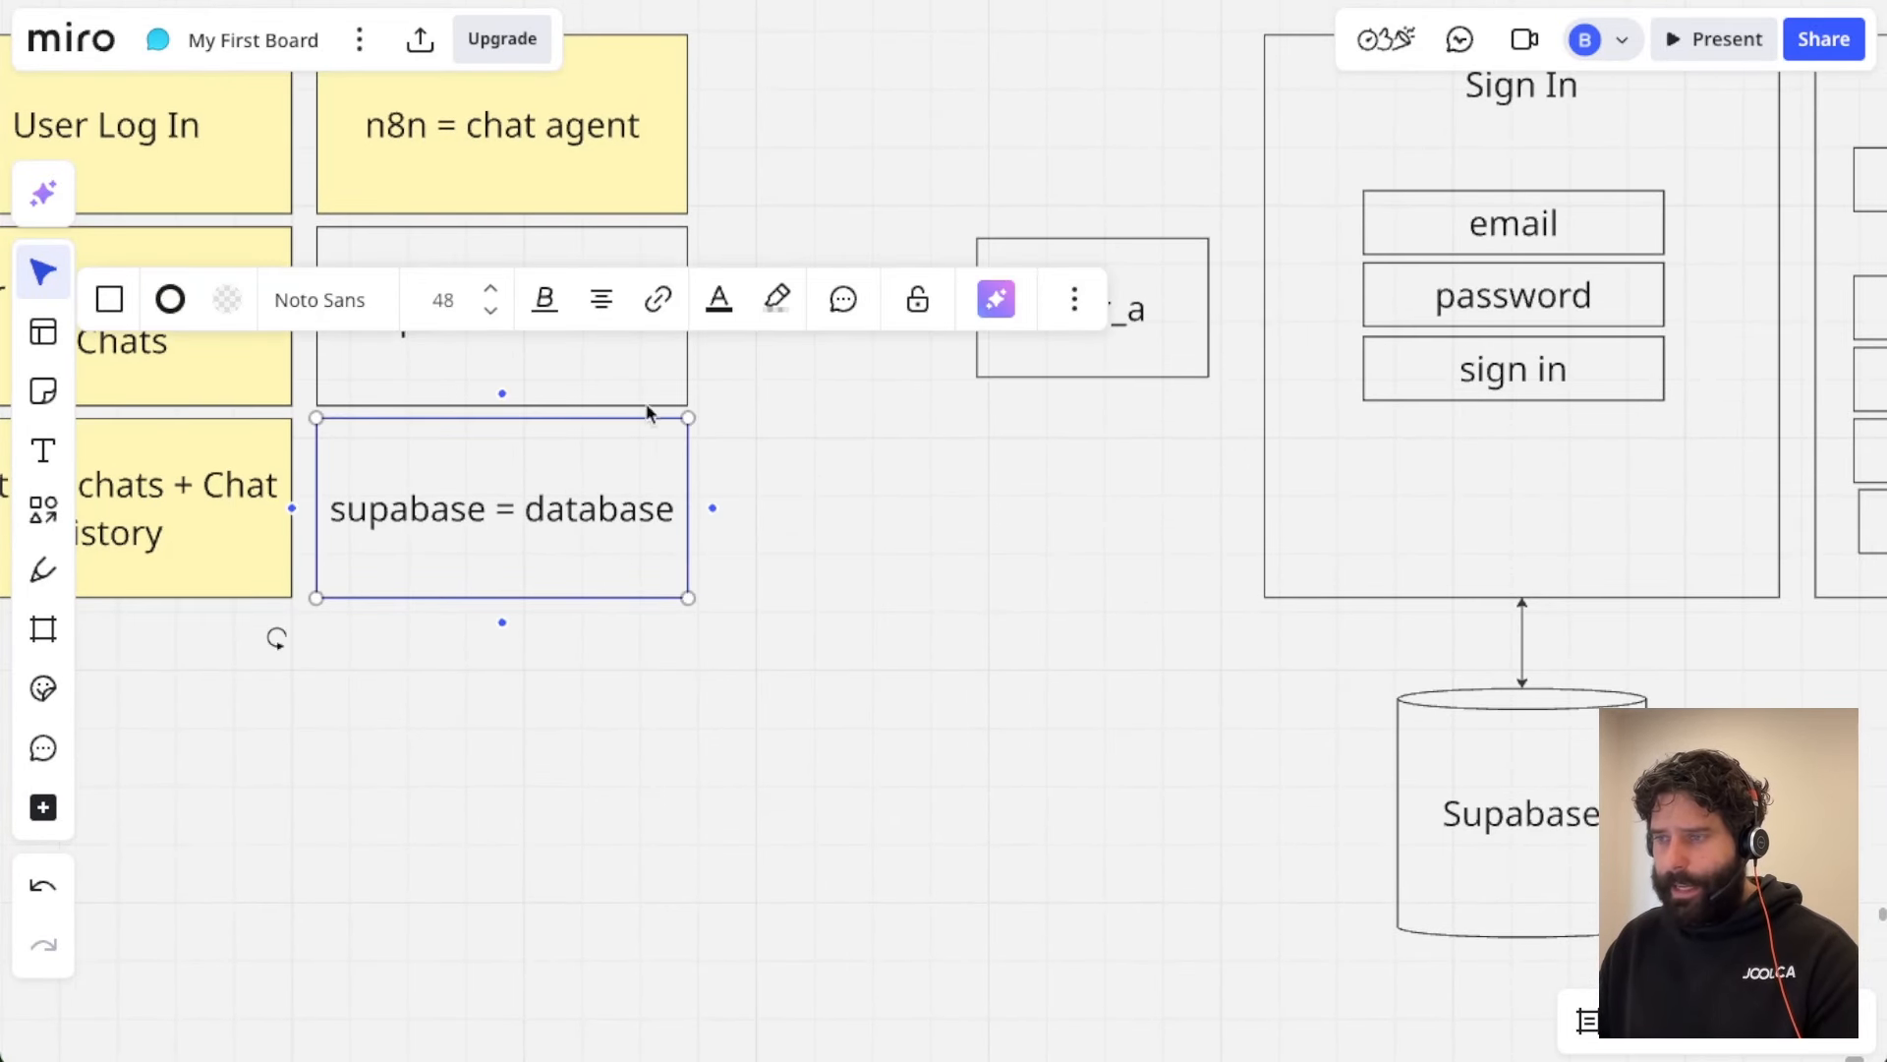
click(227, 299)
click(198, 584)
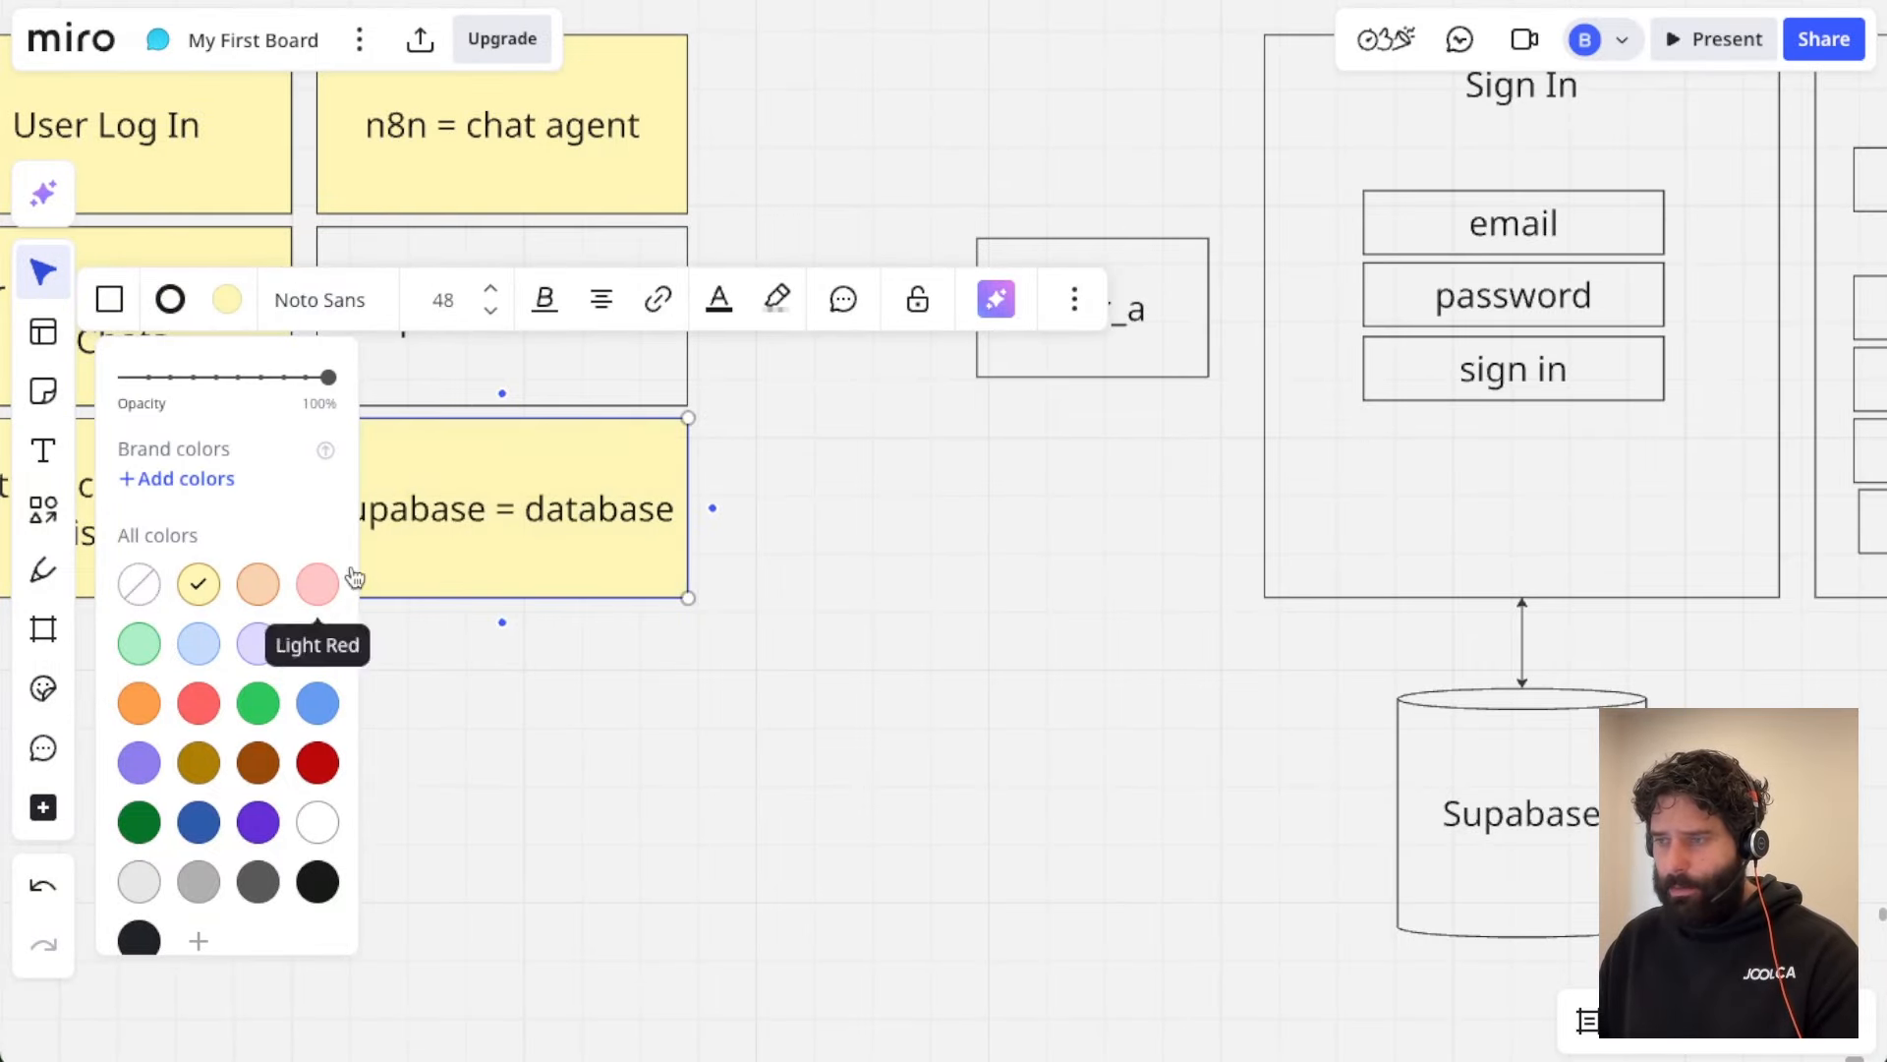
Step: Fill the "Replit = Front End" box with the same light yellow as the boxes around it
click(831, 492)
click(656, 376)
click(234, 527)
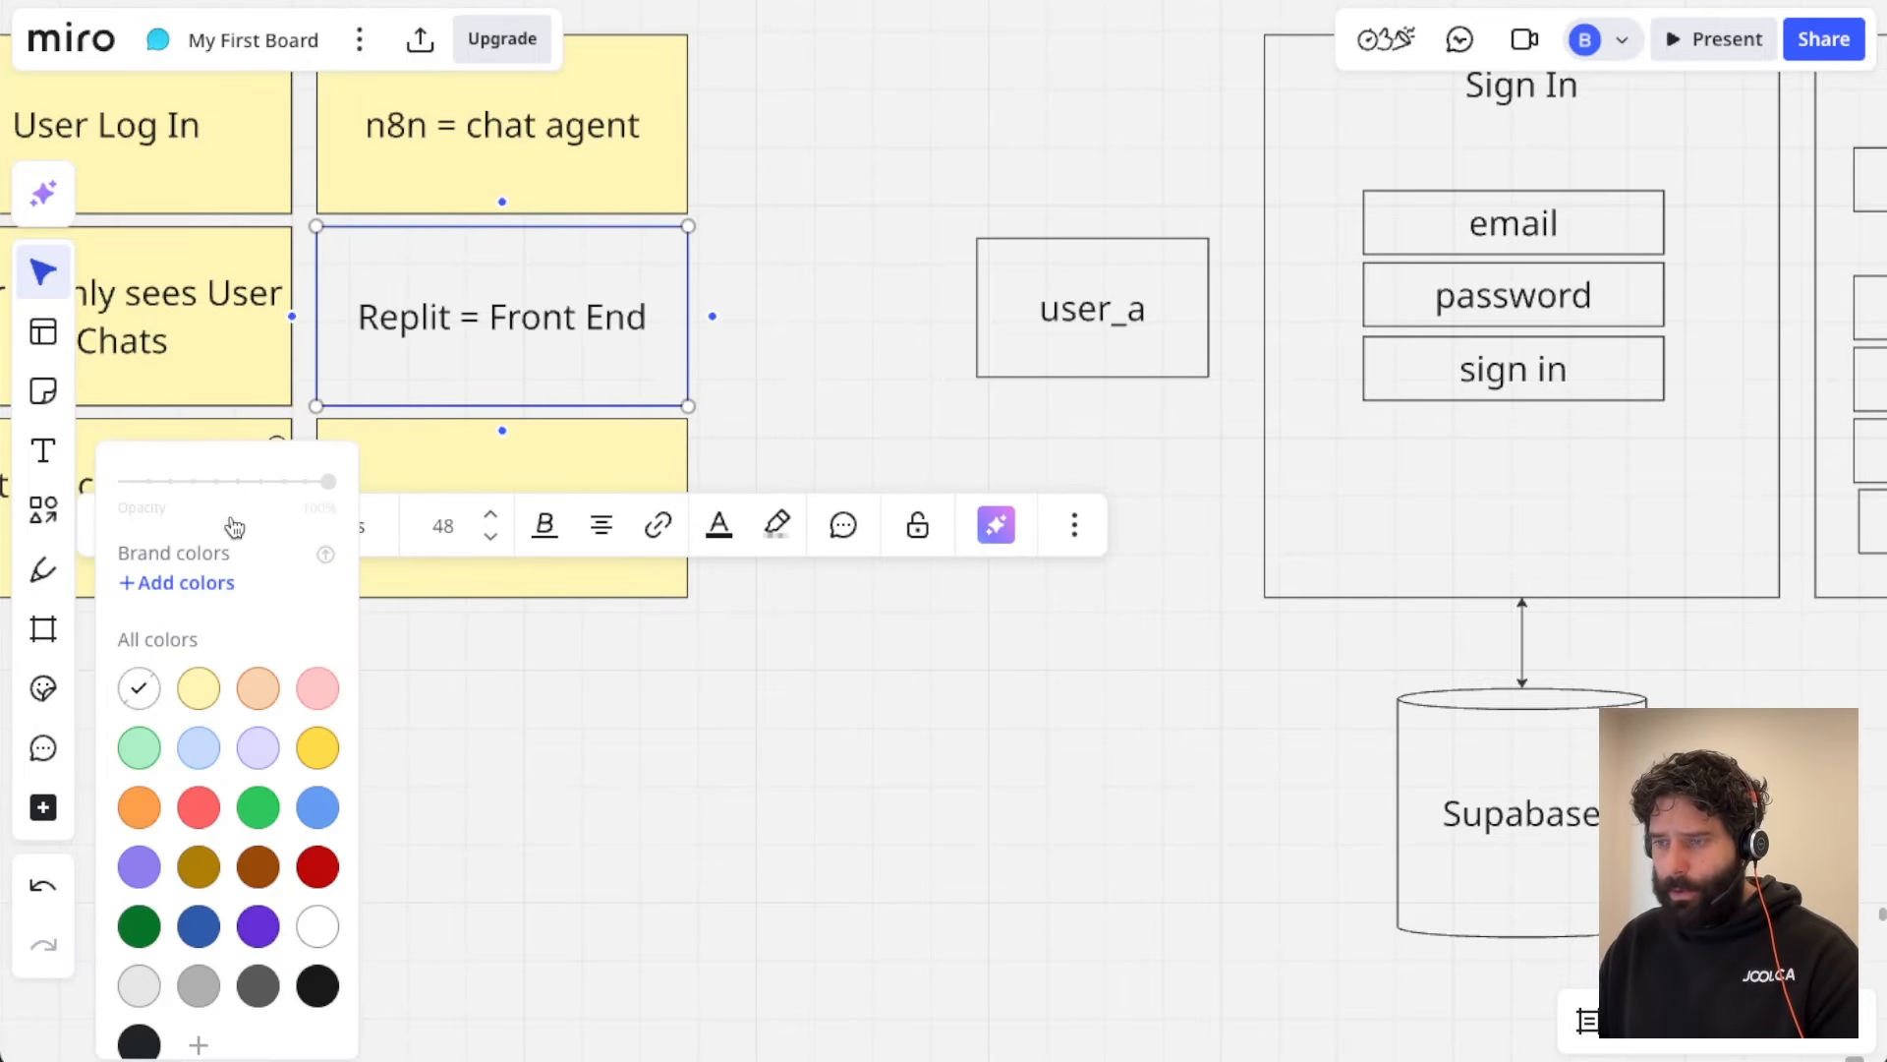
click(200, 686)
click(843, 752)
Step: Review the page diagram, switch to the Supabase youtube-demo project, and open its Table Editor
scroll(1078, 704, down, 4)
scroll(1077, 704, right, 10)
scroll(1076, 704, down, 2)
scroll(1076, 703, right, 2)
scroll(1077, 704, up, 1)
scroll(995, 439, up, 5)
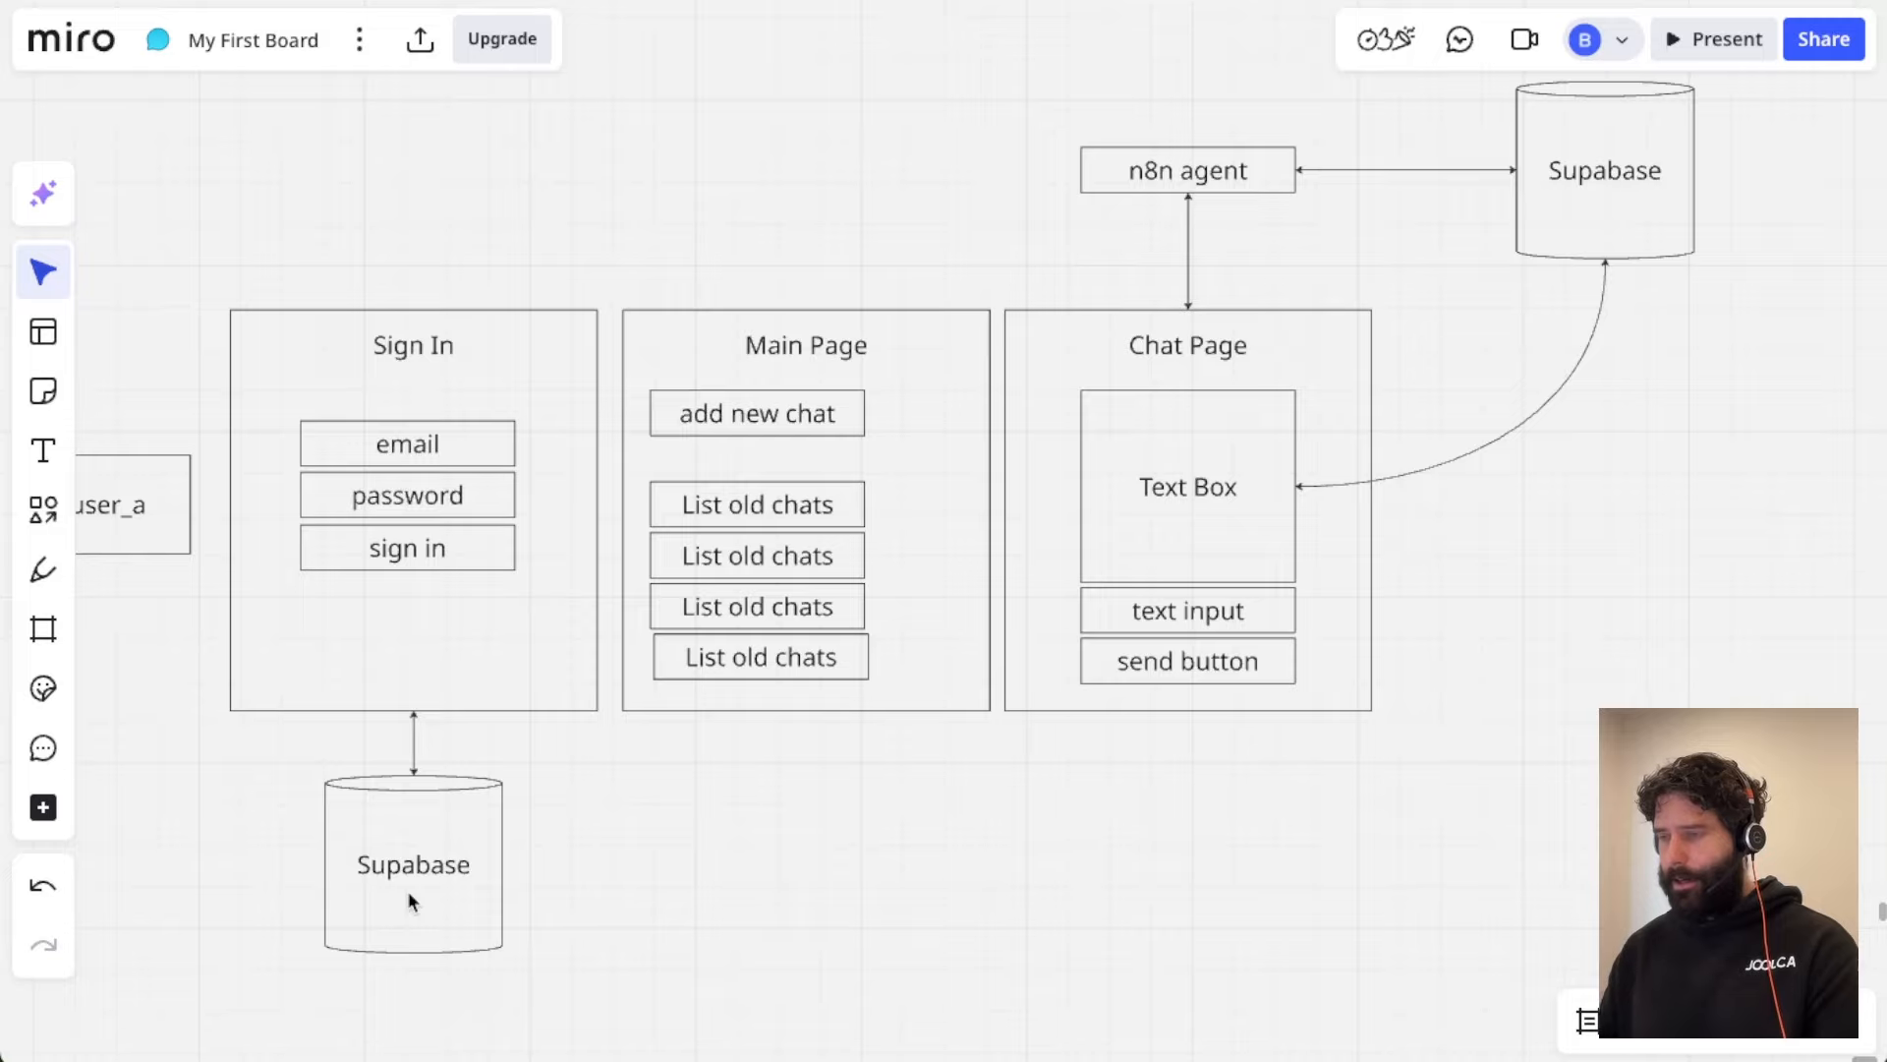
click(855, 2)
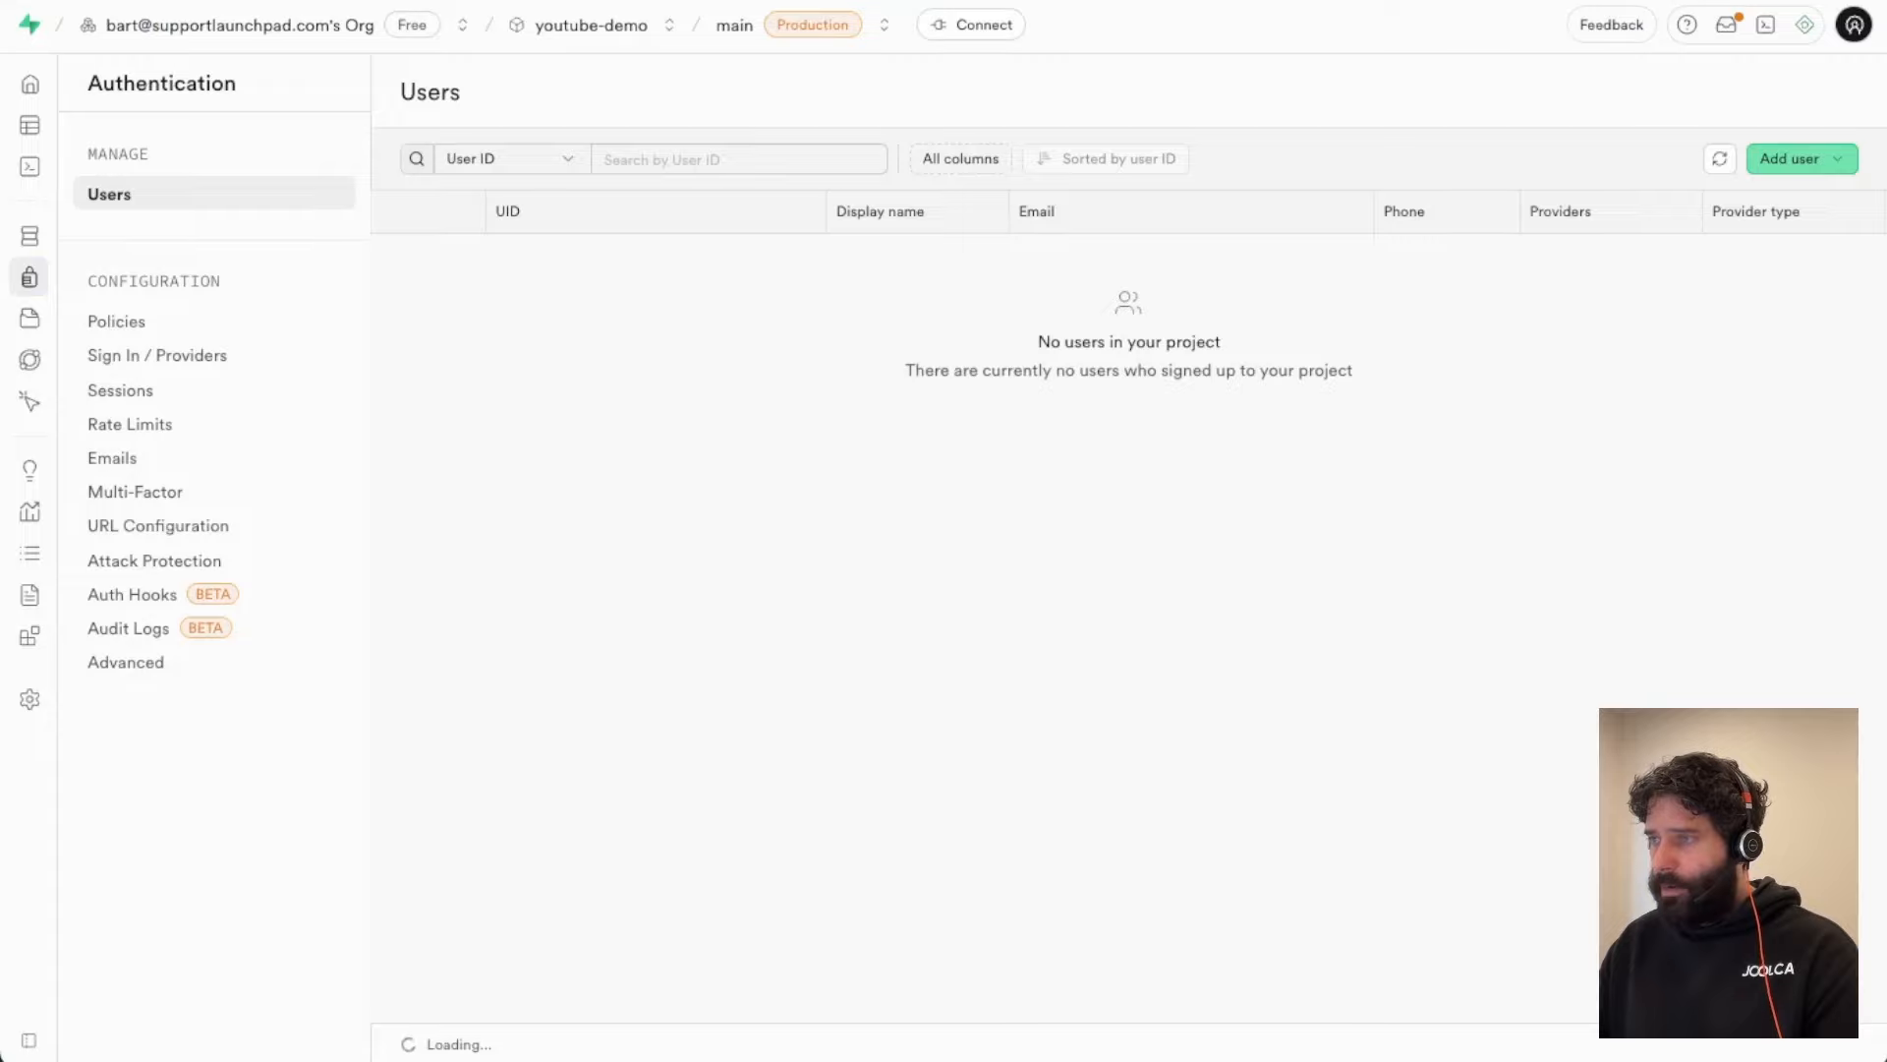
click(51, 127)
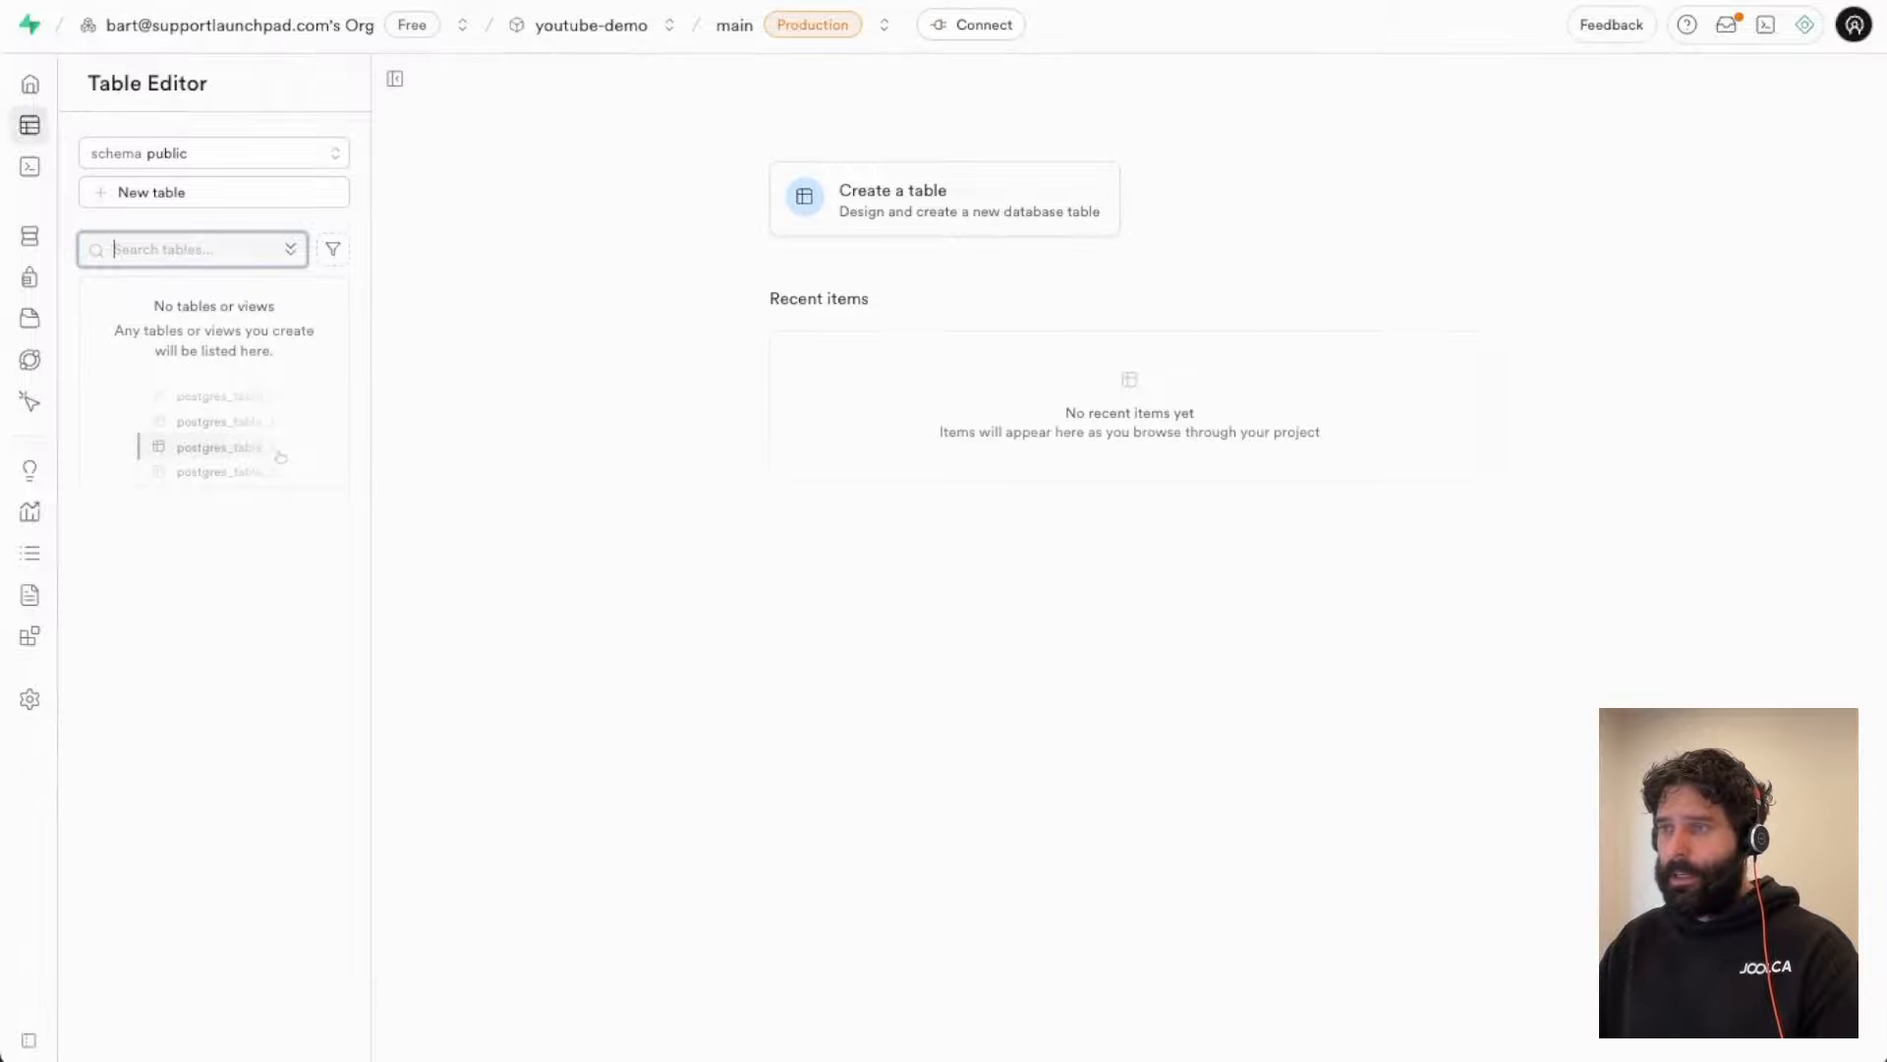
Step: Switch back to the Miro board and place a copy of the "text input" box outside the Chat Page, beside it
click(688, 2)
scroll(1422, 362, right, 2)
scroll(1421, 362, down, 1)
scroll(1422, 369, right, 2)
scroll(1423, 369, up, 1)
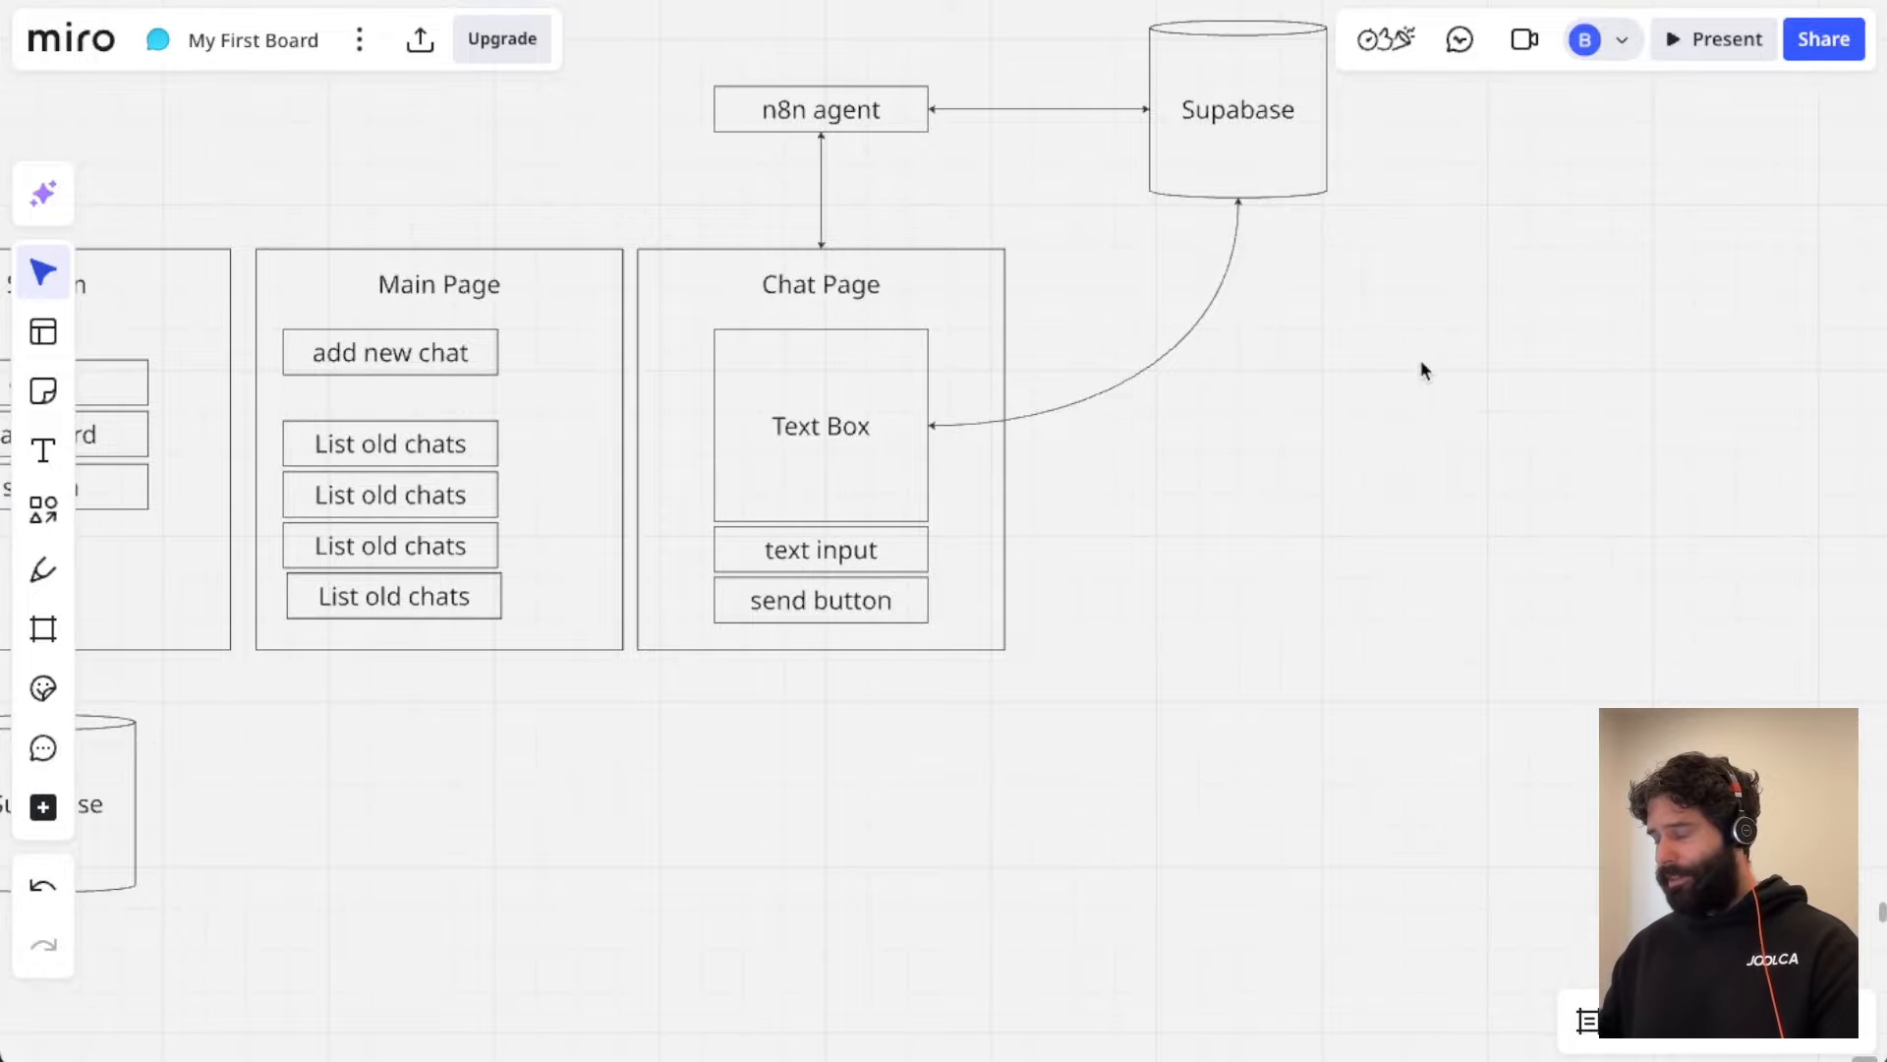
click(906, 547)
key(ctrl+c)
key(ctrl+v)
scroll(1281, 575, up, 5)
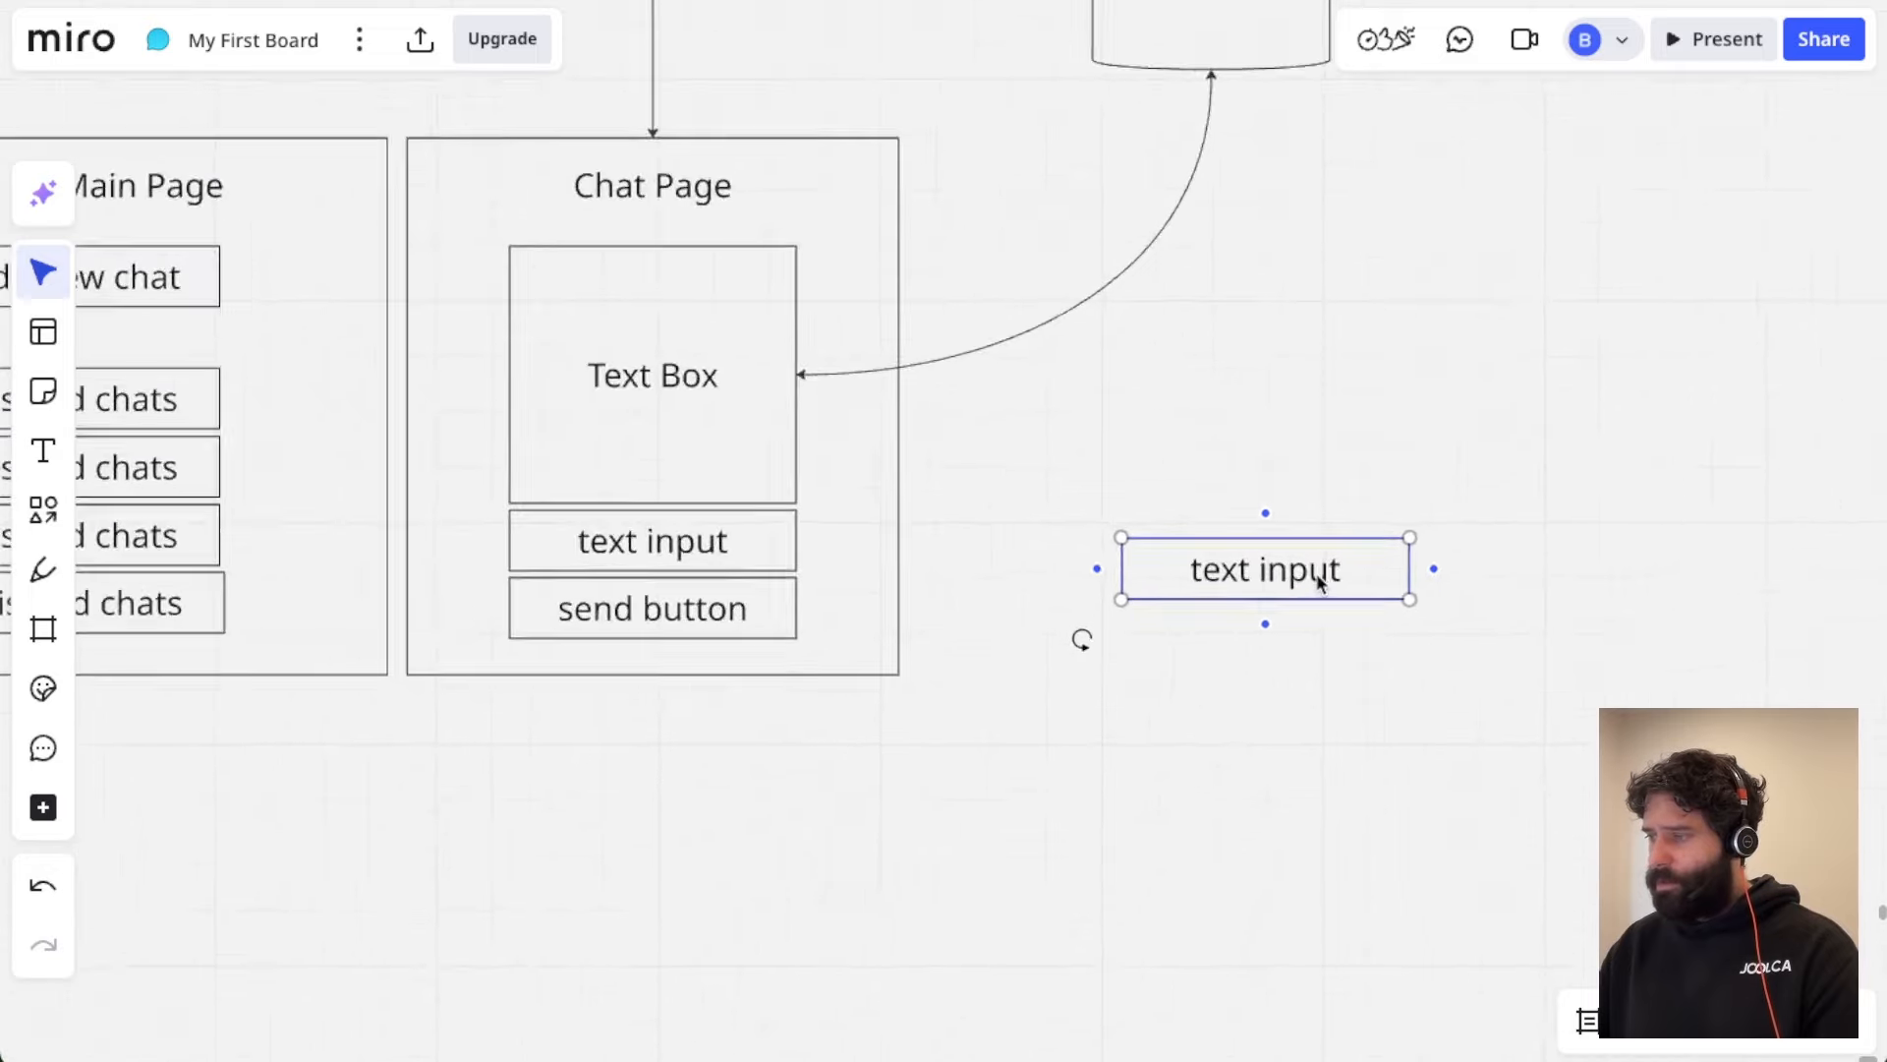
drag(1317, 570, 1218, 552)
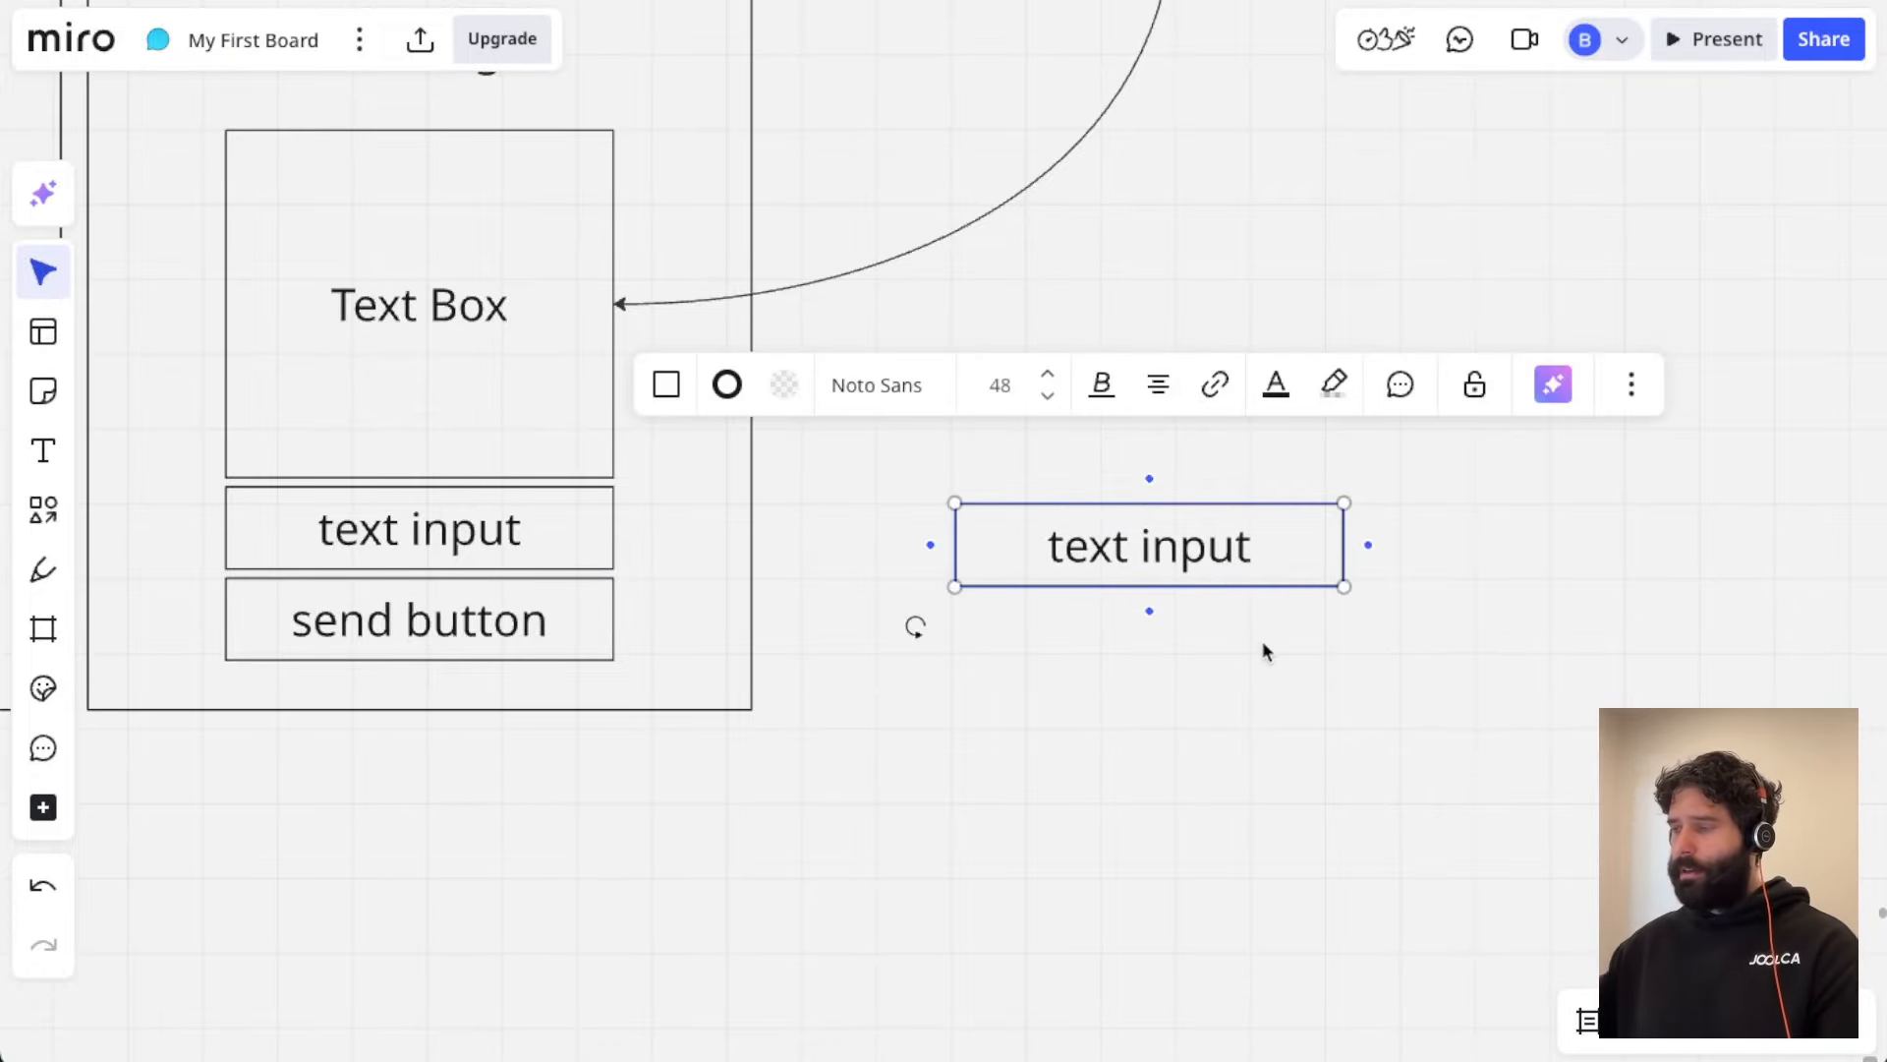
Step: Relabel the copied "text input" box beside the Chat Page as "Users Table"
double_click(1187, 554)
click(1387, 556)
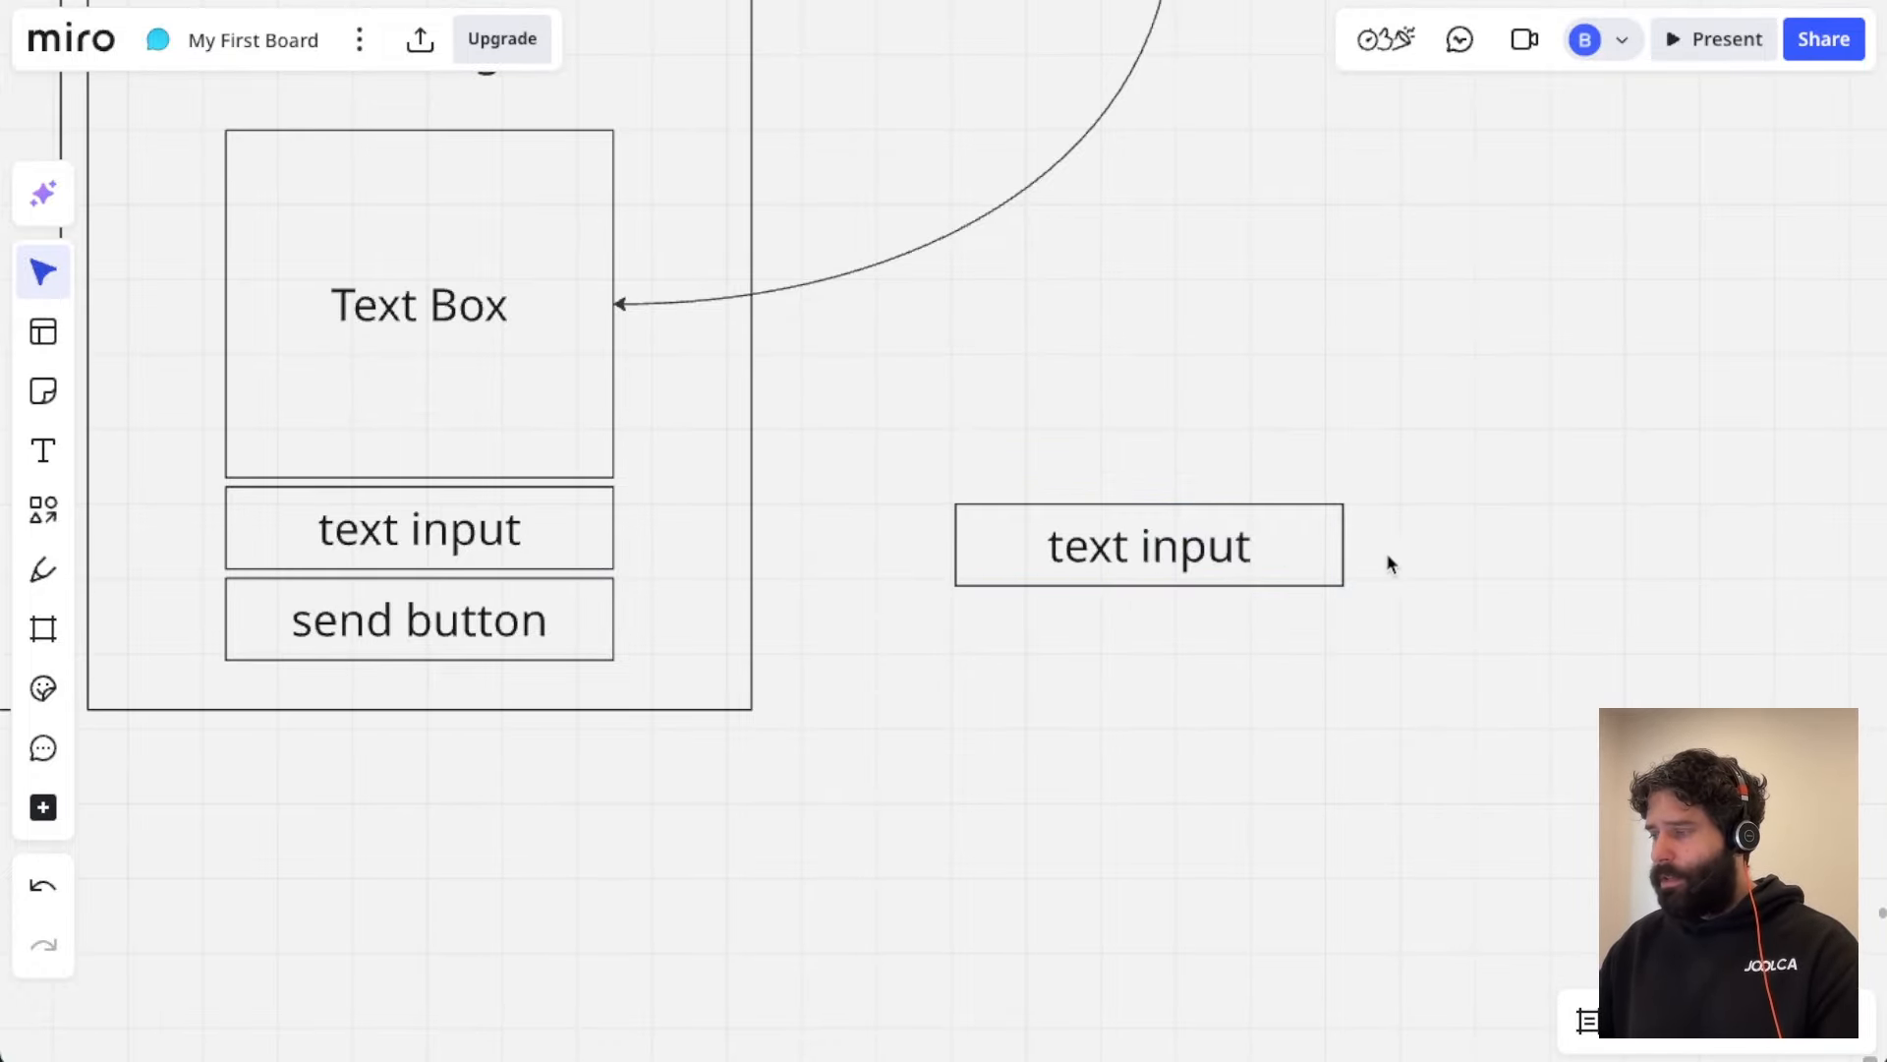
scroll(1270, 551, down, 5)
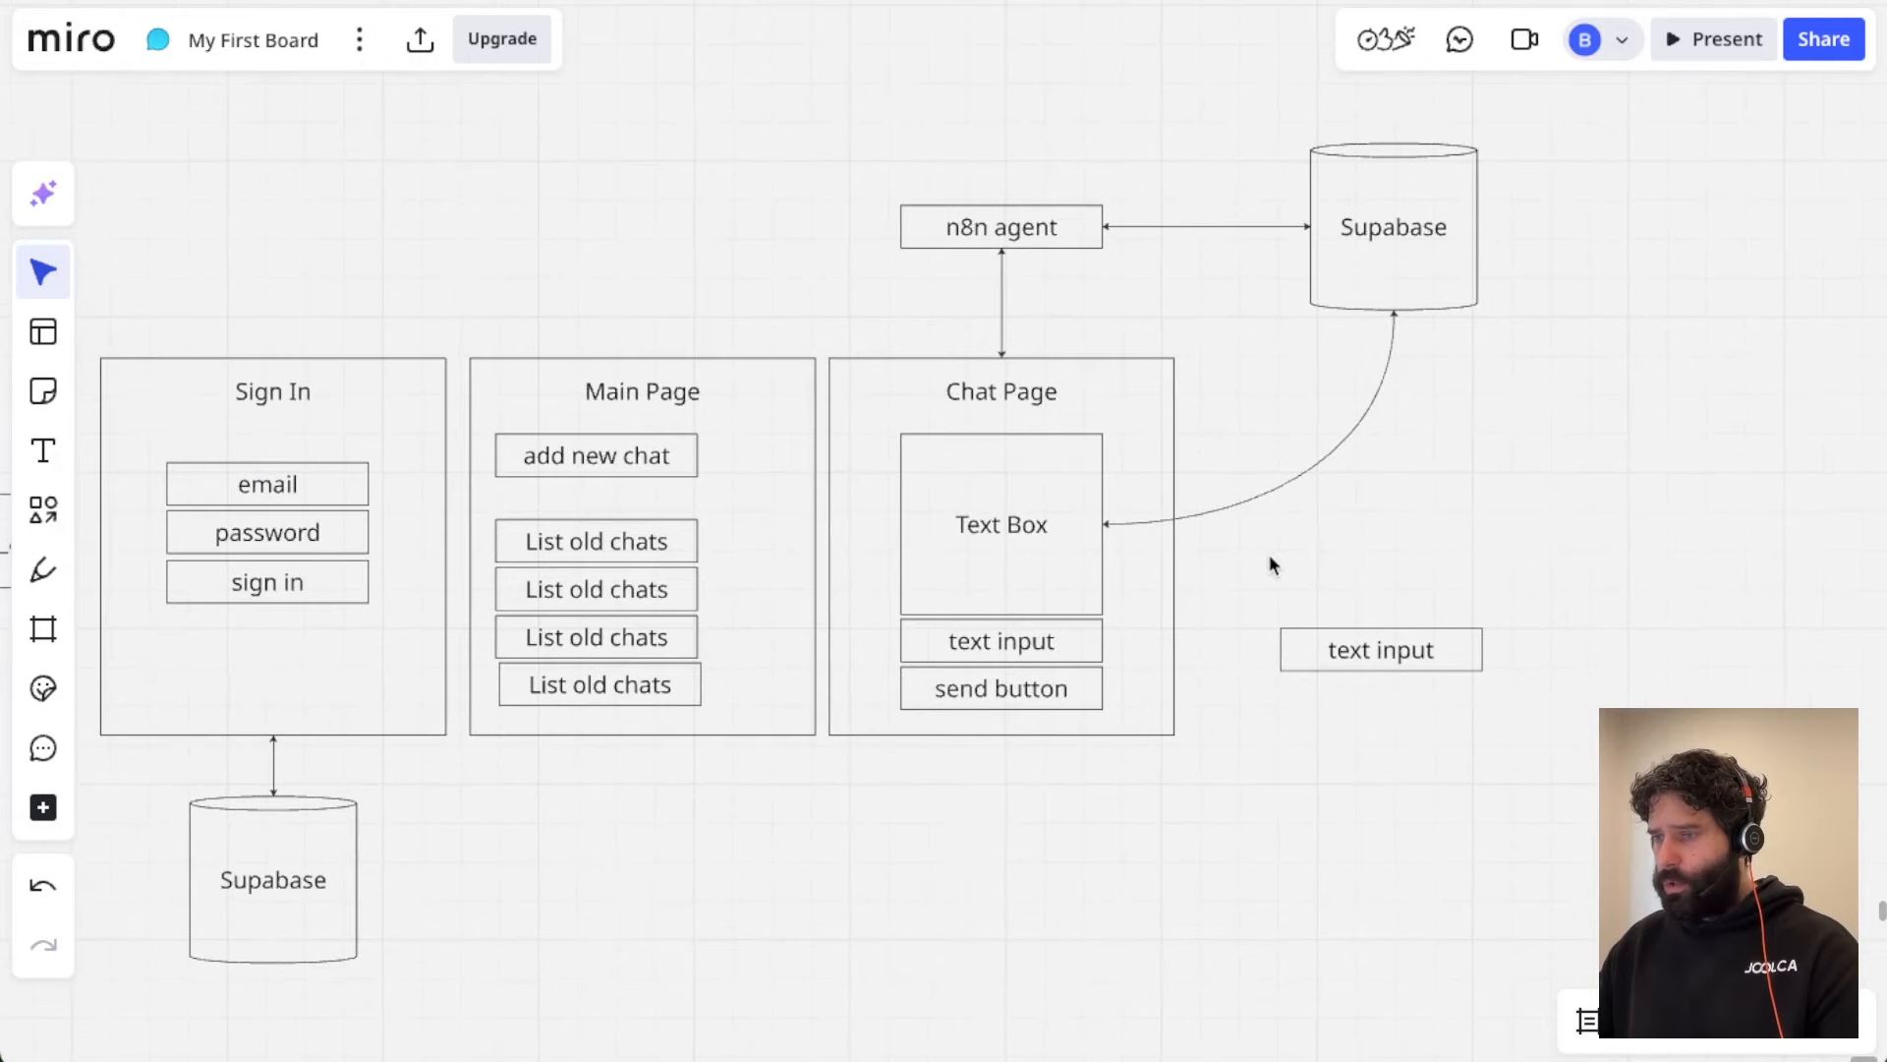
scroll(1270, 565, left, 1)
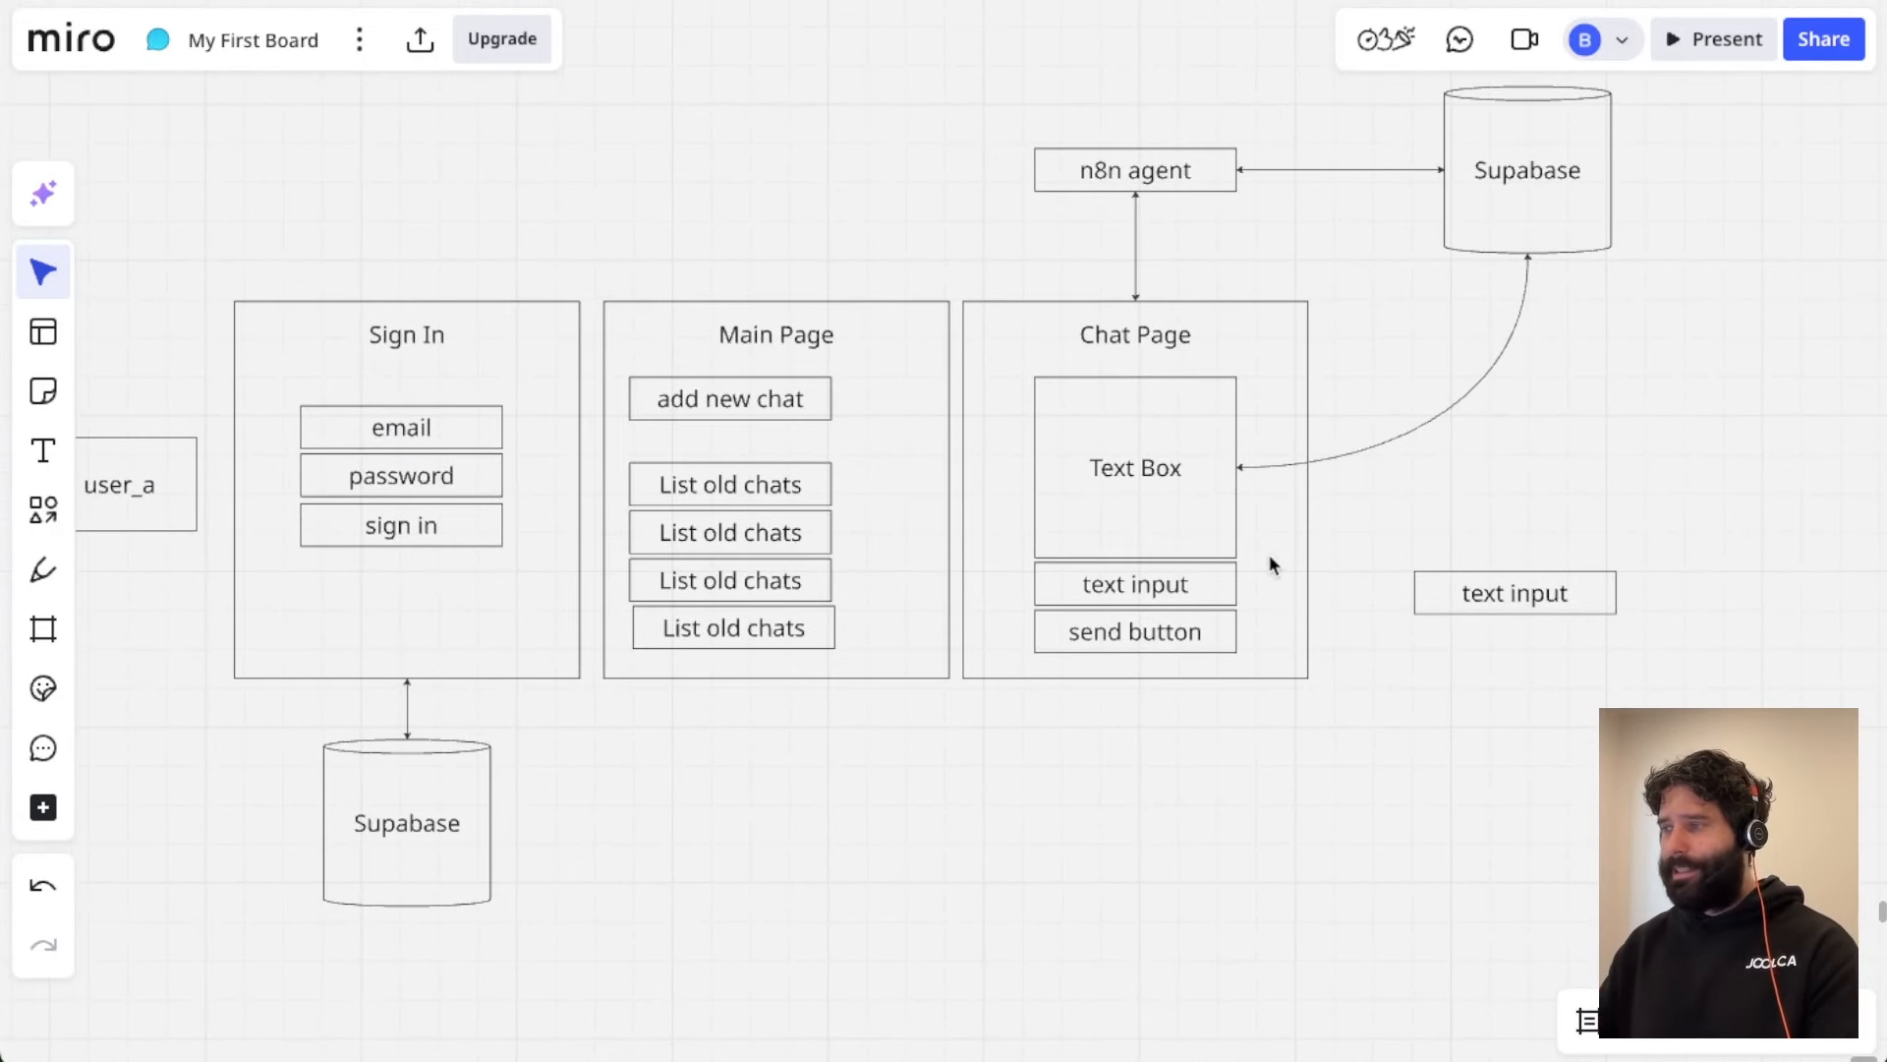
scroll(360, 398, left, 5)
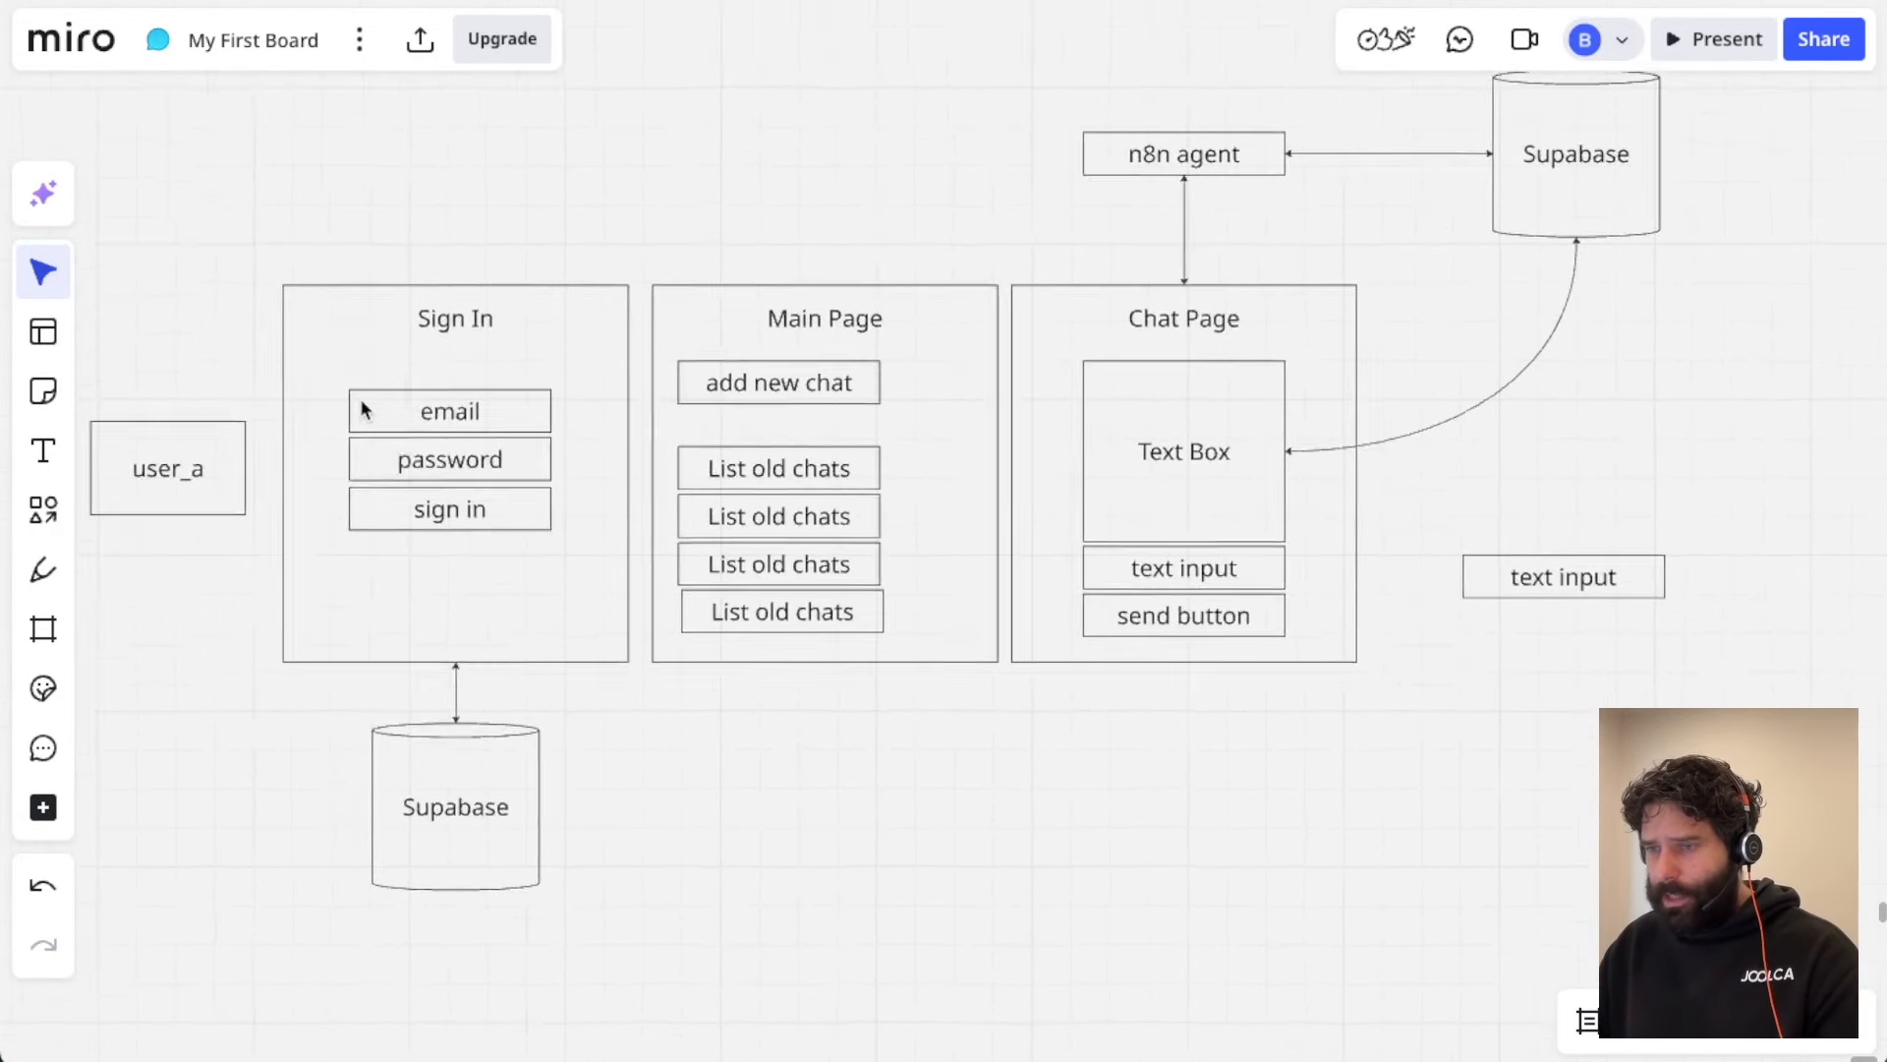
click(285, 439)
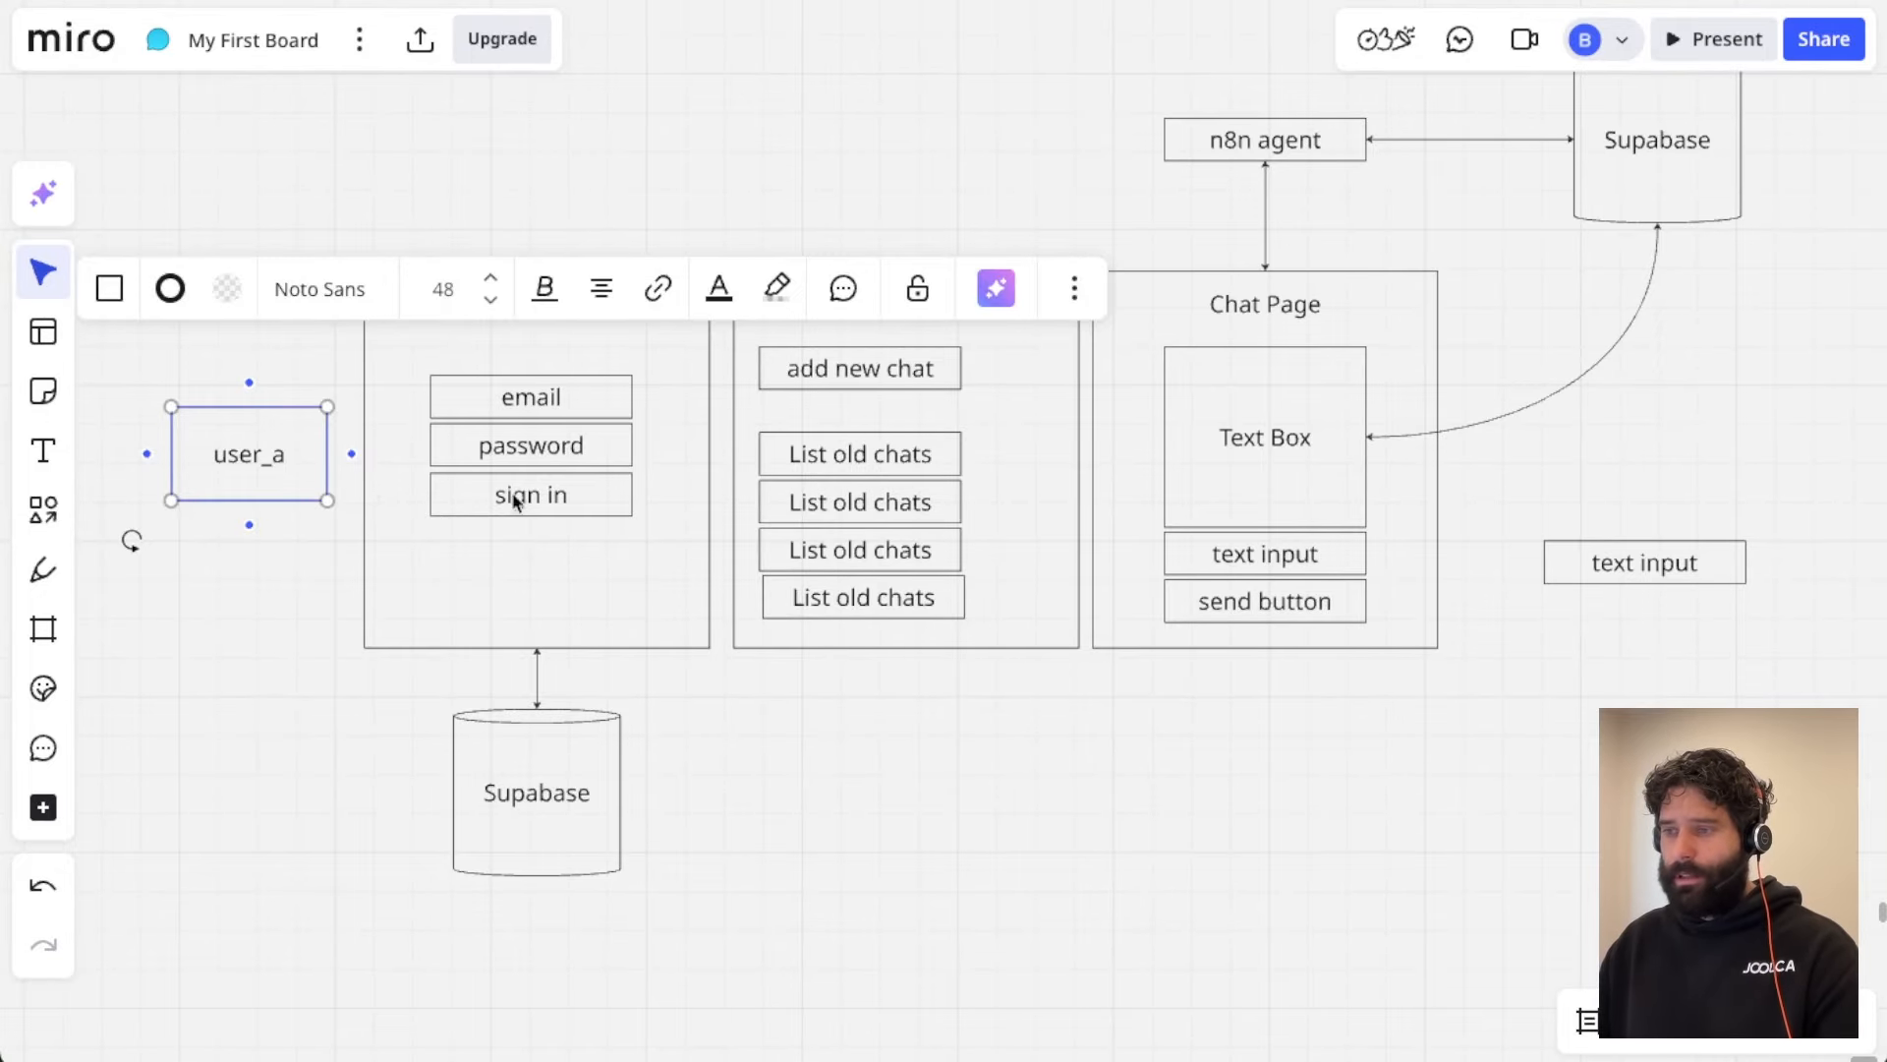
double_click(1606, 554)
text(Users Table)
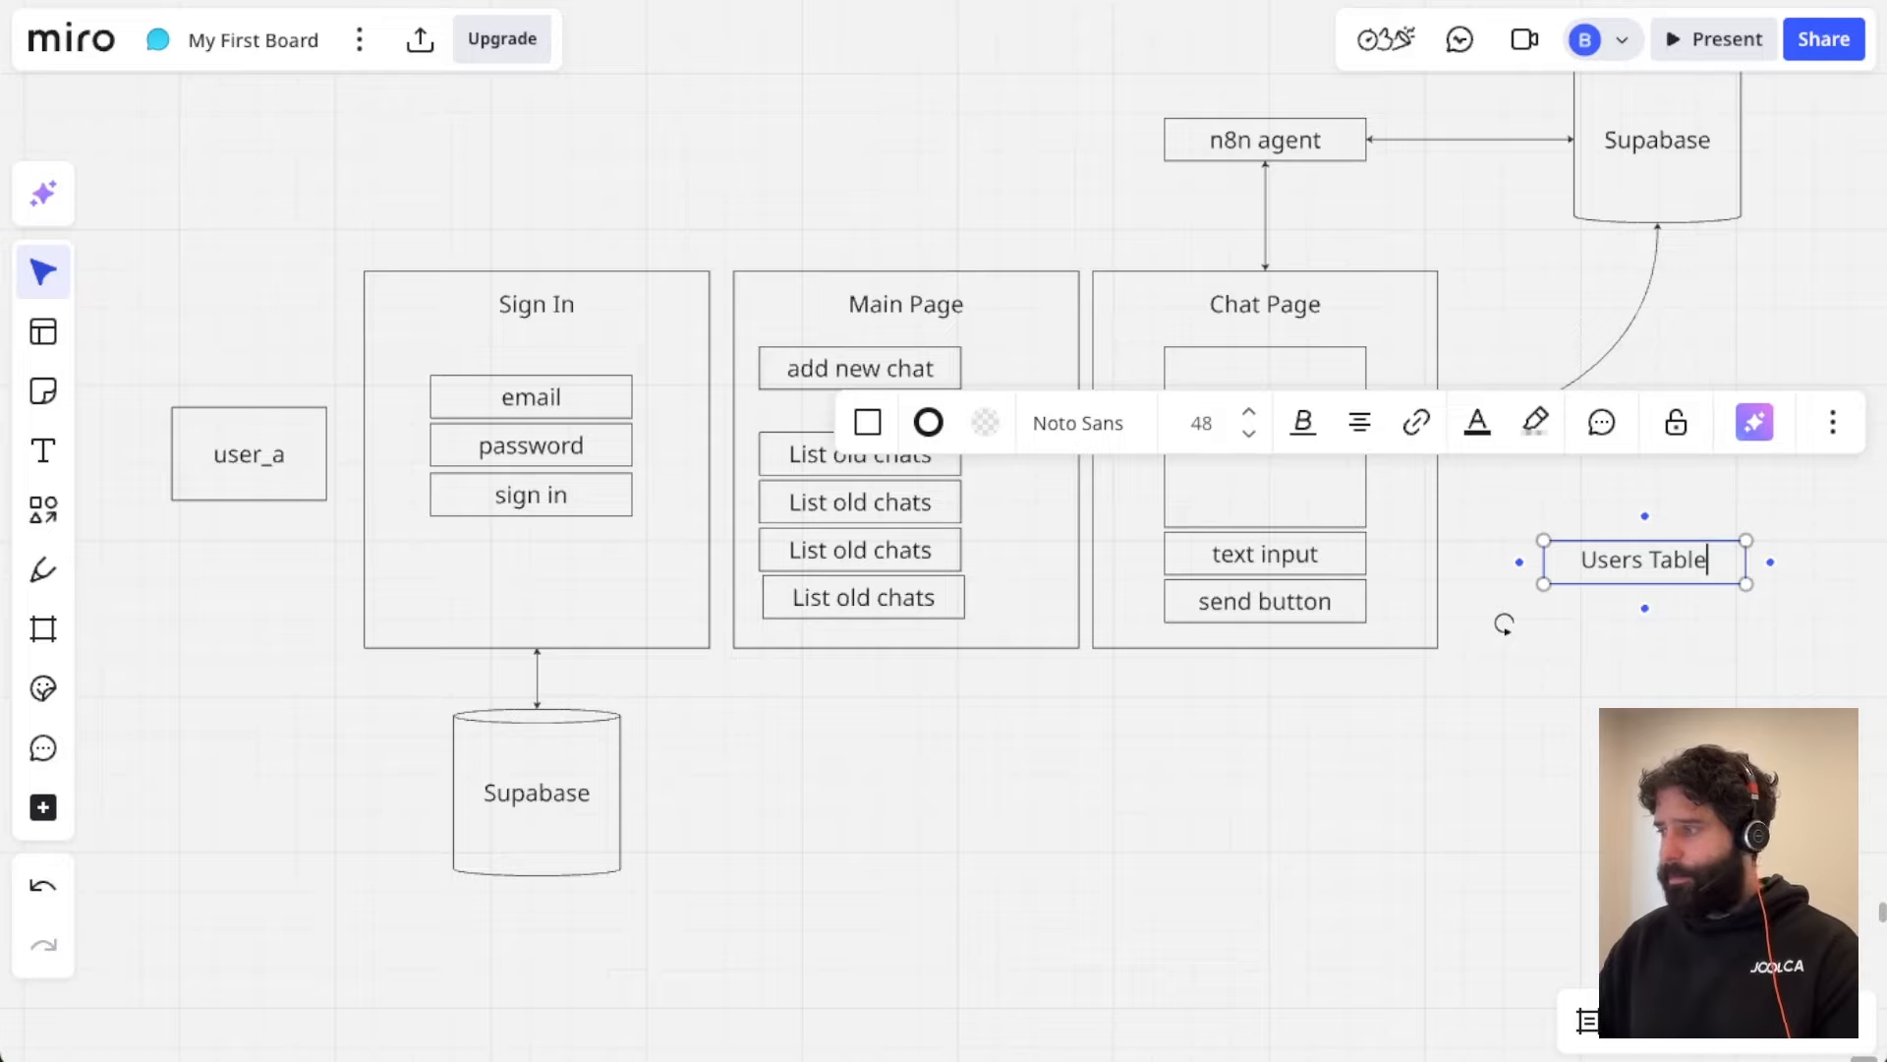
click(1652, 699)
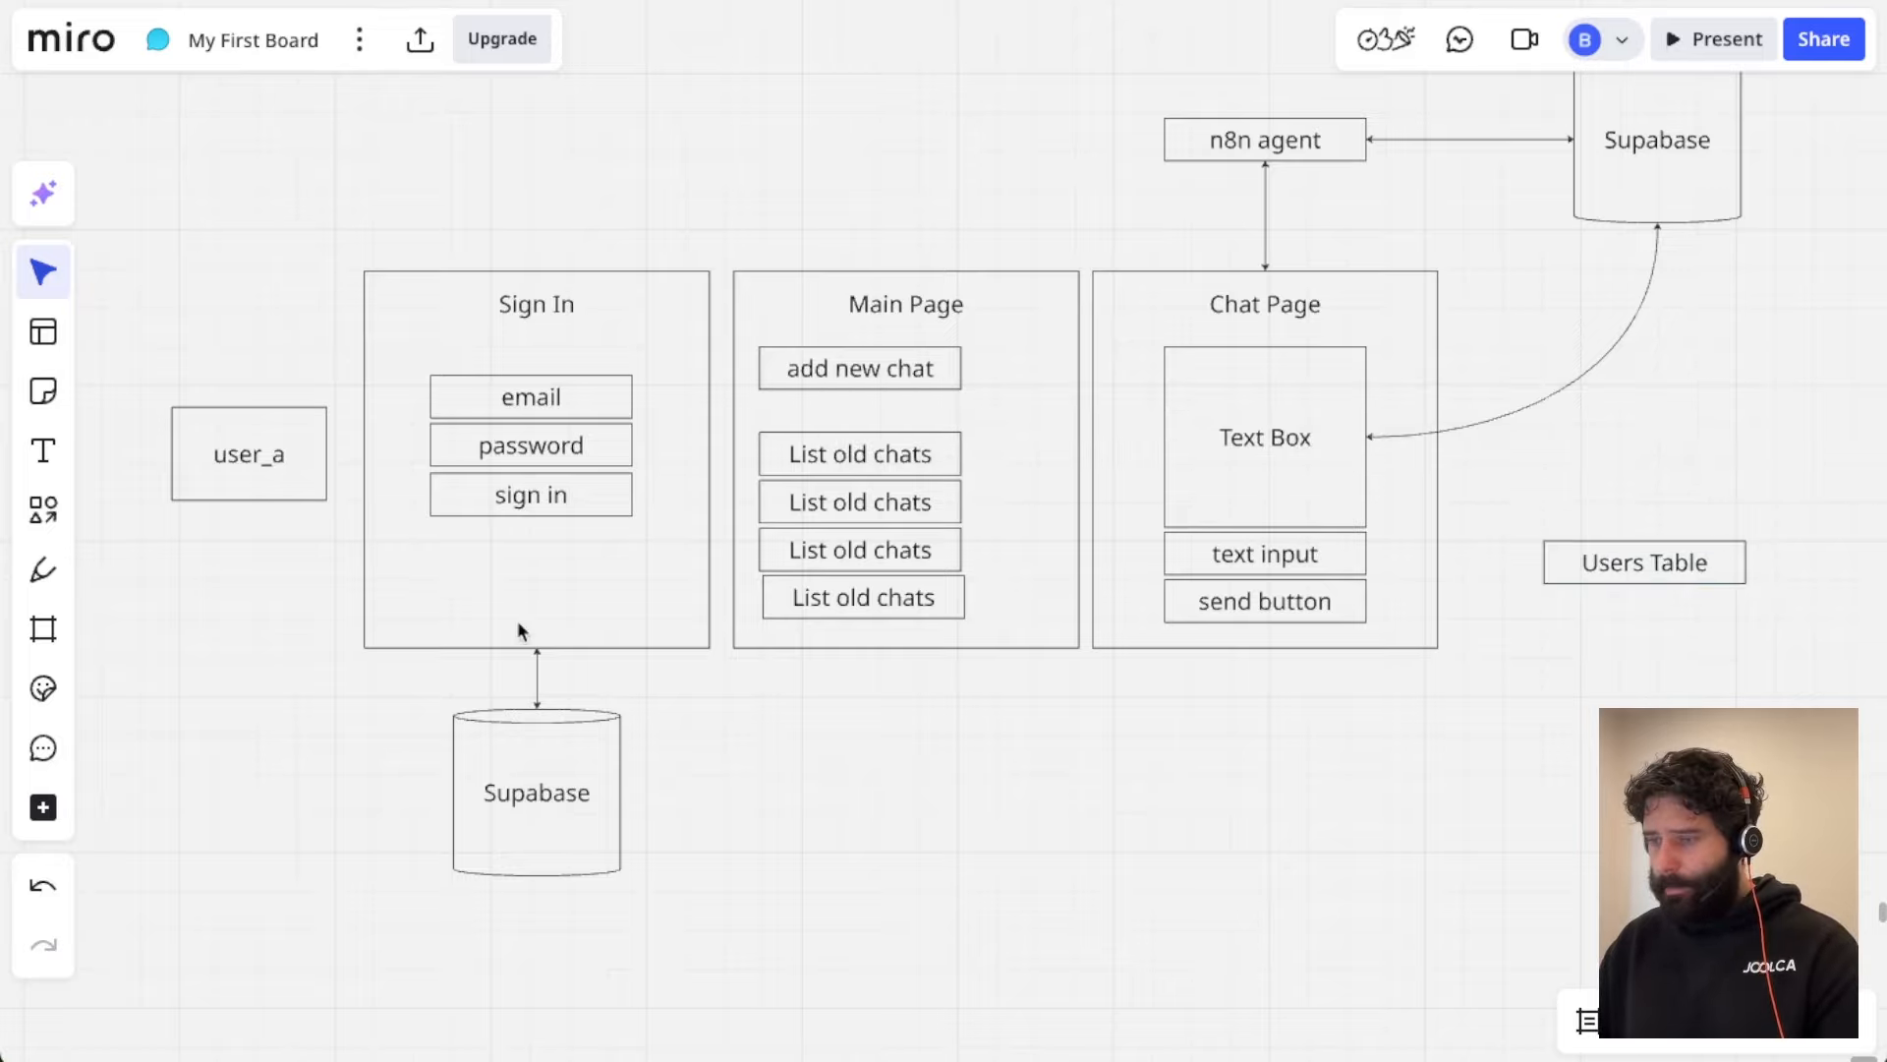
Step: Check the Supabase Table Editor, return to the Miro board, and place a copy of the "Users Table" box below the original
click(593, 796)
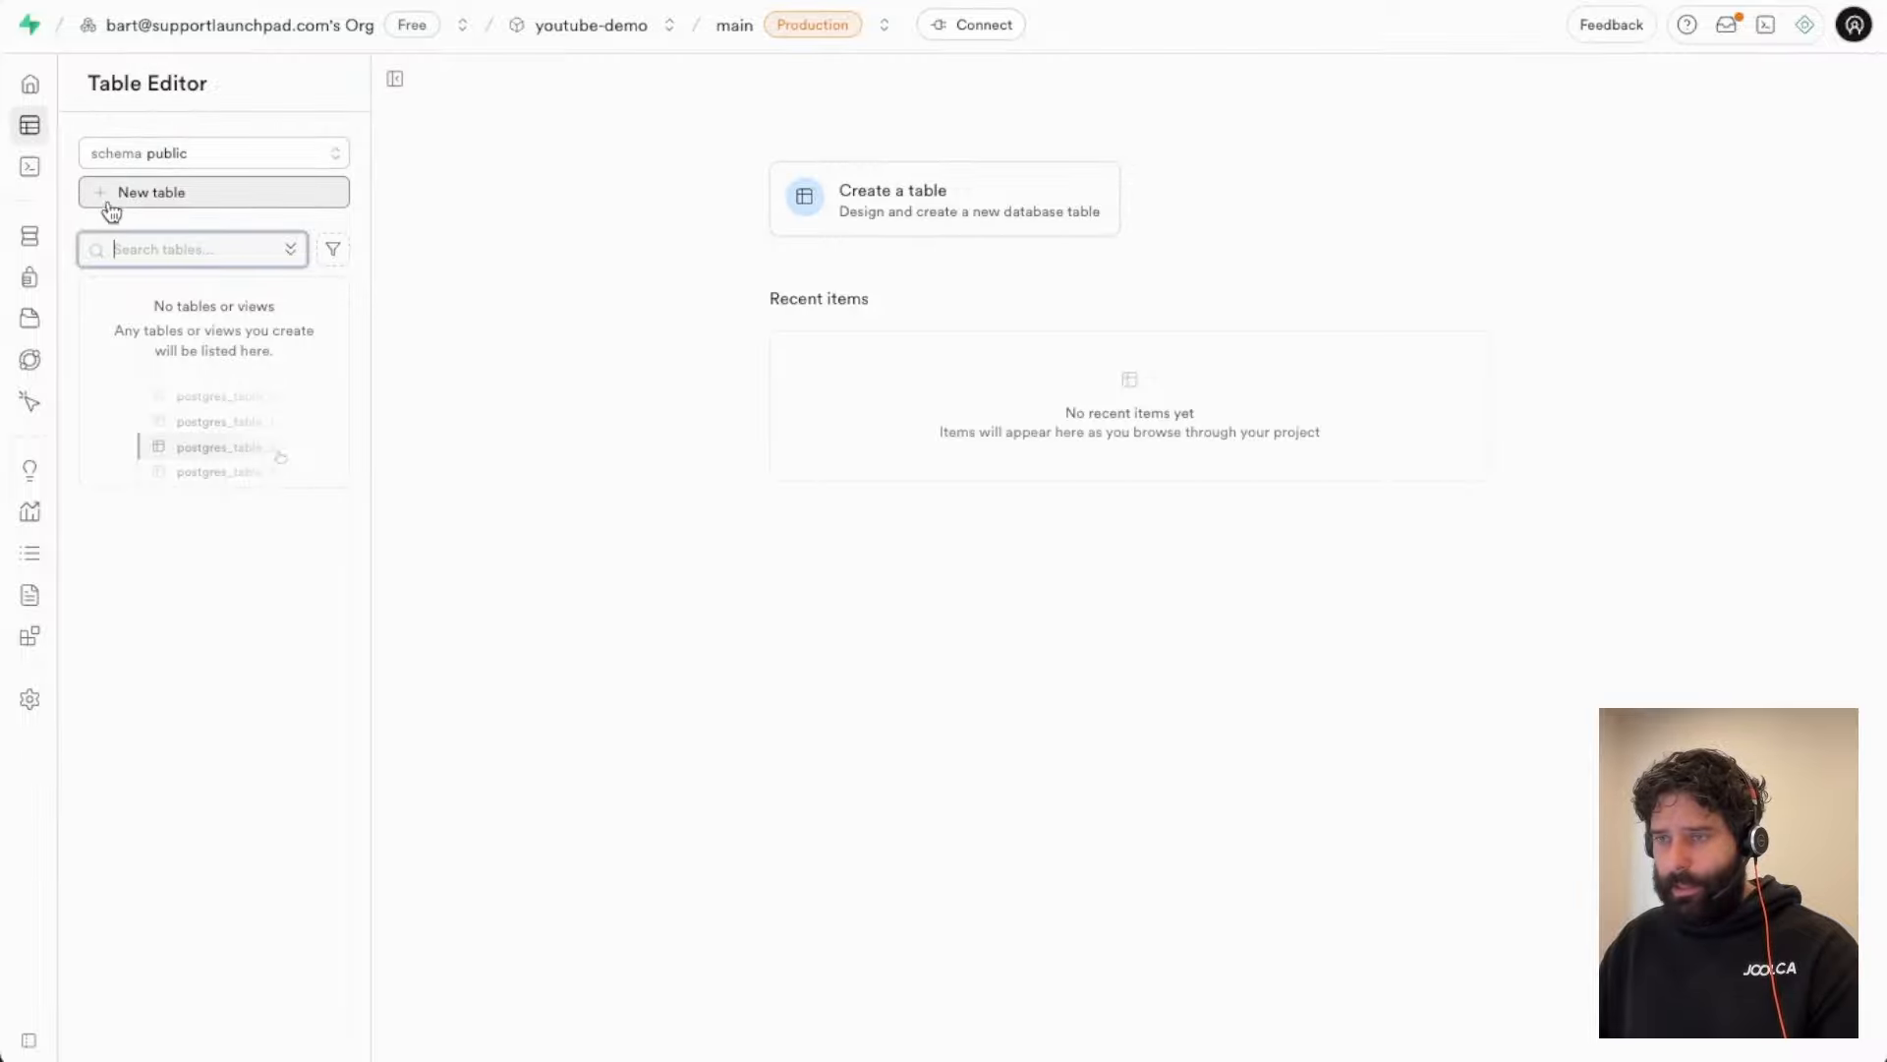
mouse_move(29, 279)
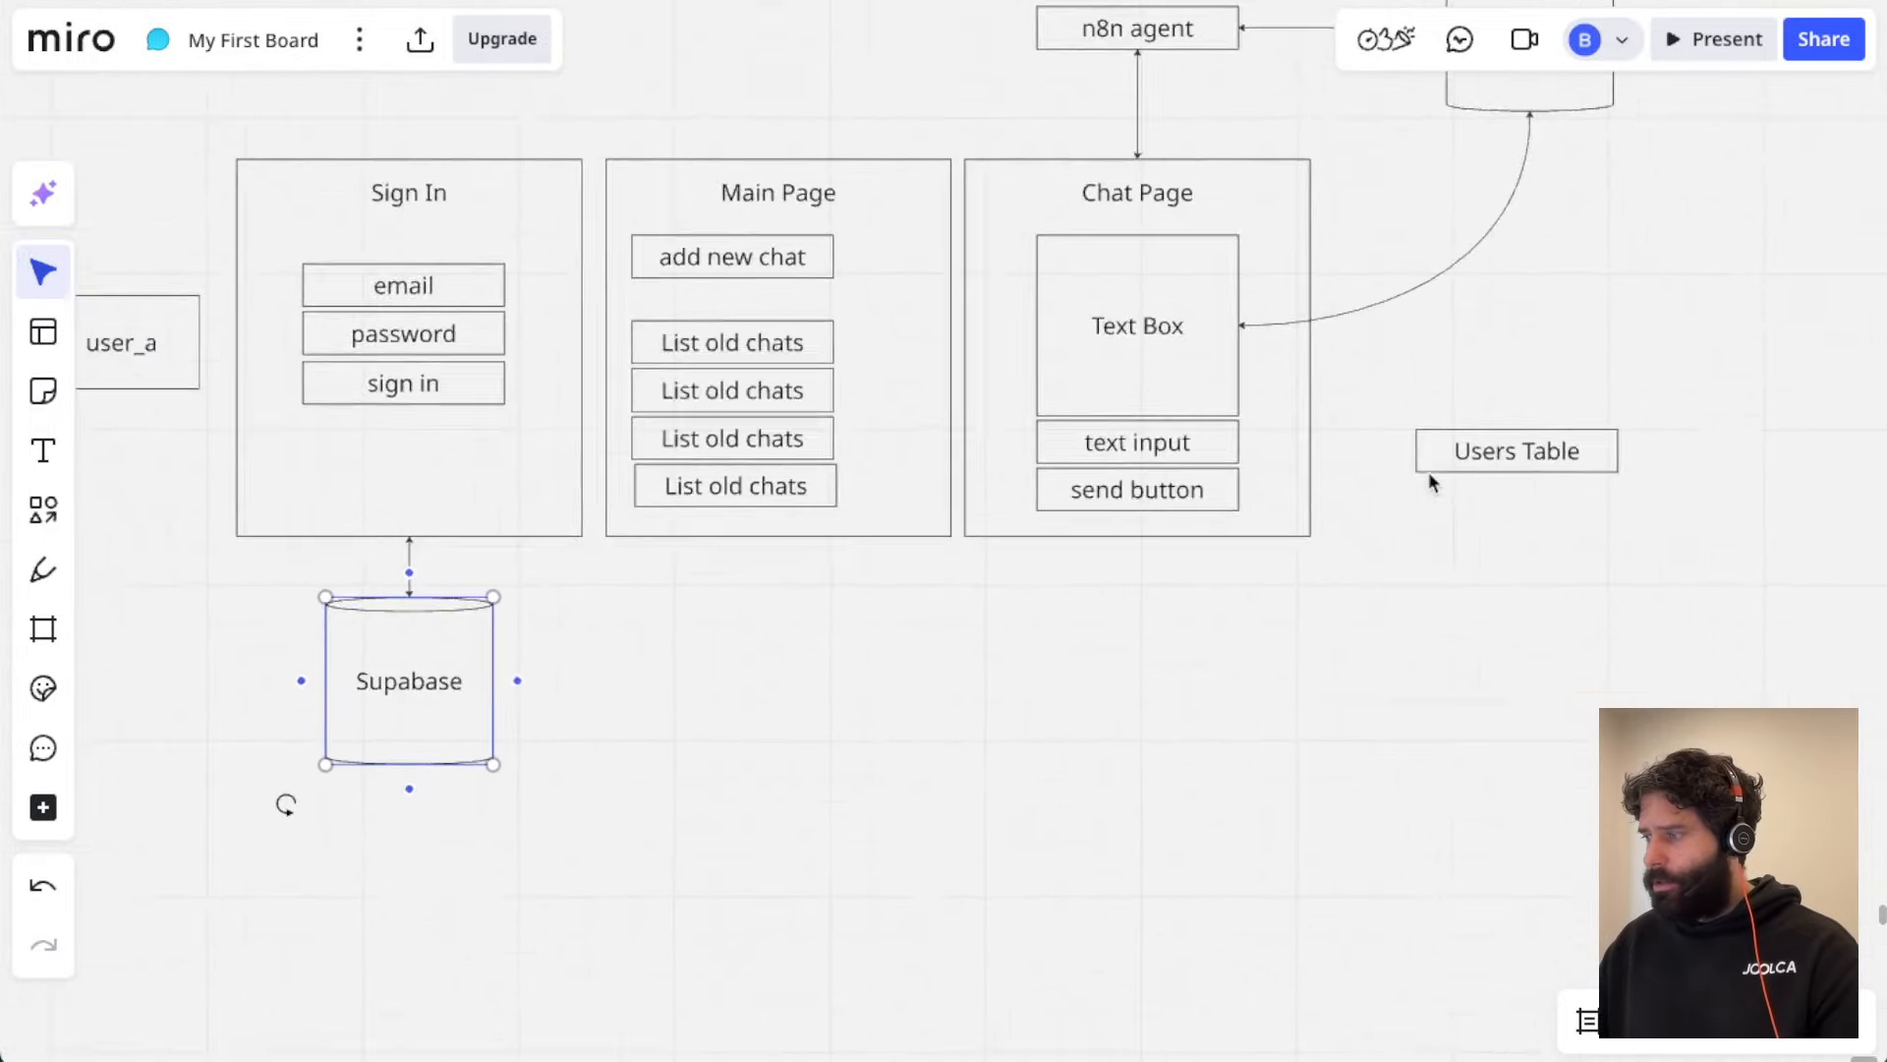
scroll(1429, 474, down, 1)
scroll(1429, 474, right, 1)
click(1394, 321)
key(super+c)
key(super+v)
drag(1401, 460, 1387, 435)
Step: Label the copied box "authentication" and move it further down below the "Users Table" box
key(Return)
text(Au)
key(BackSpace)
key(BackSpace)
text(autheni)
key(BackSpace)
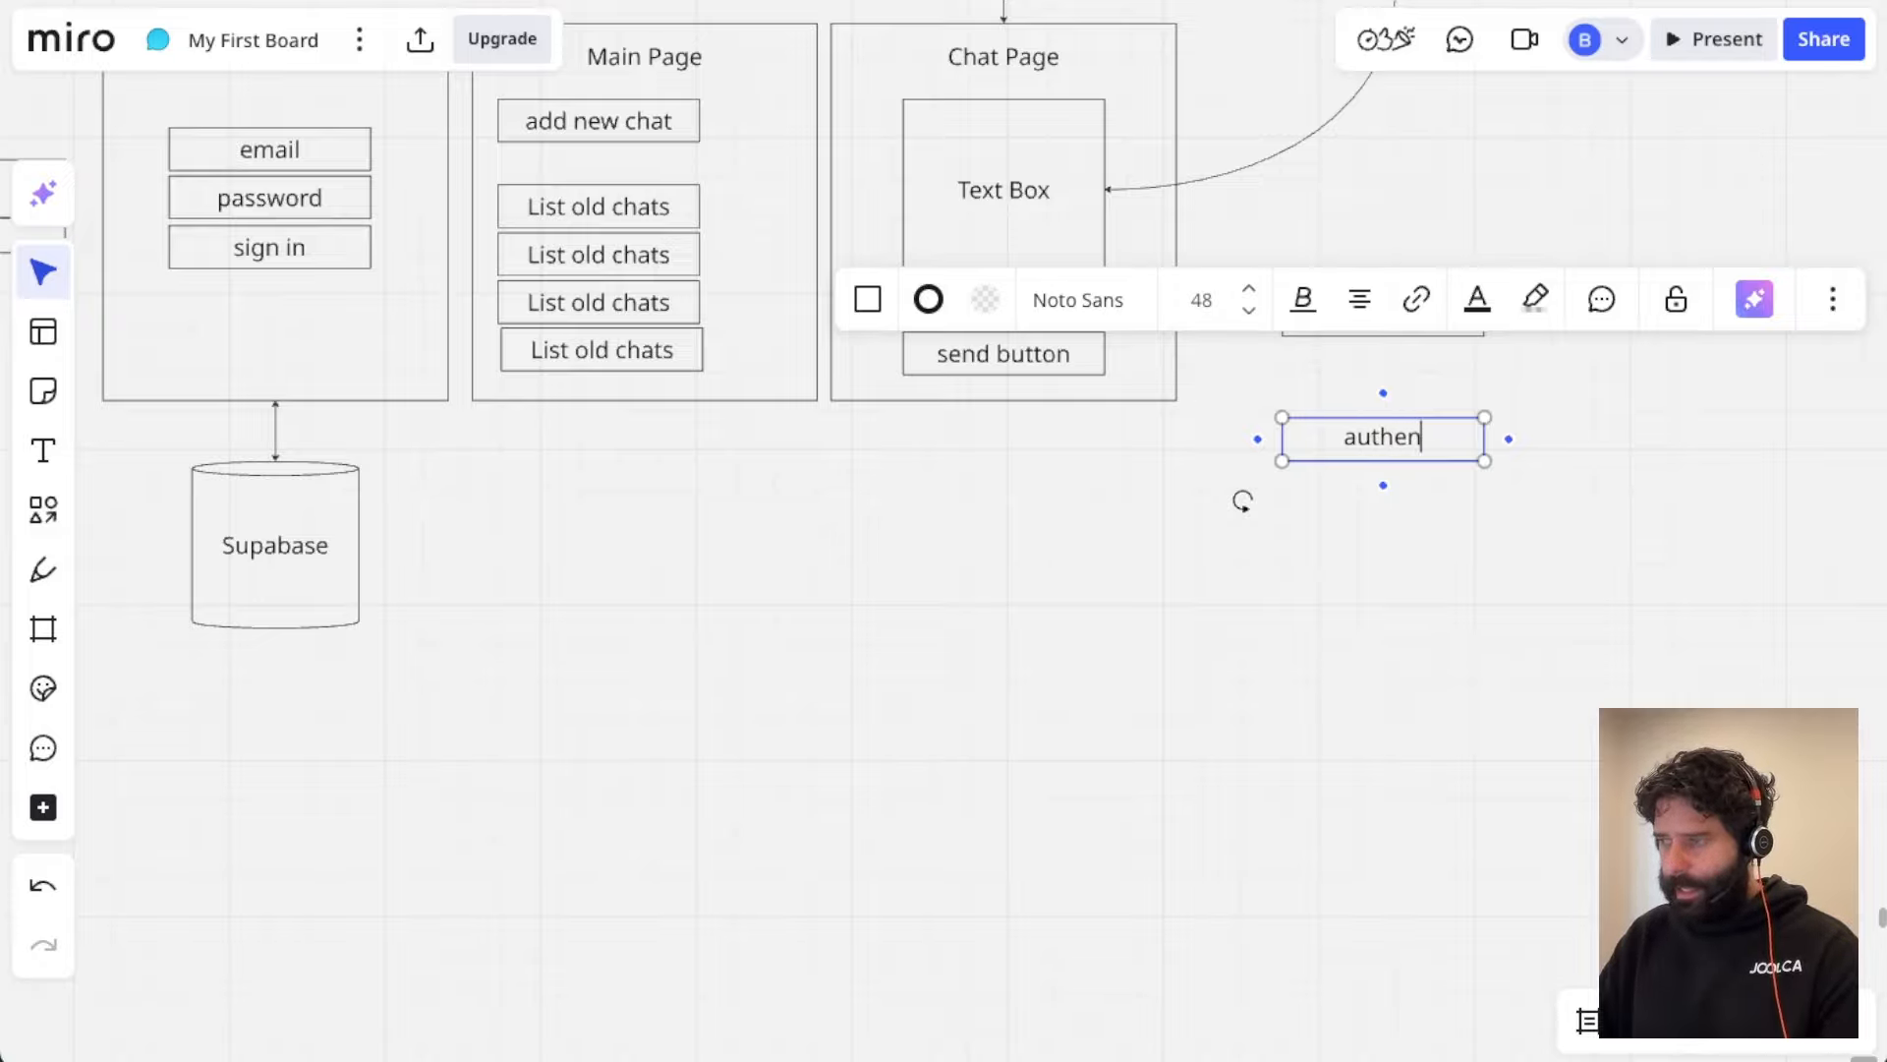
text(tication)
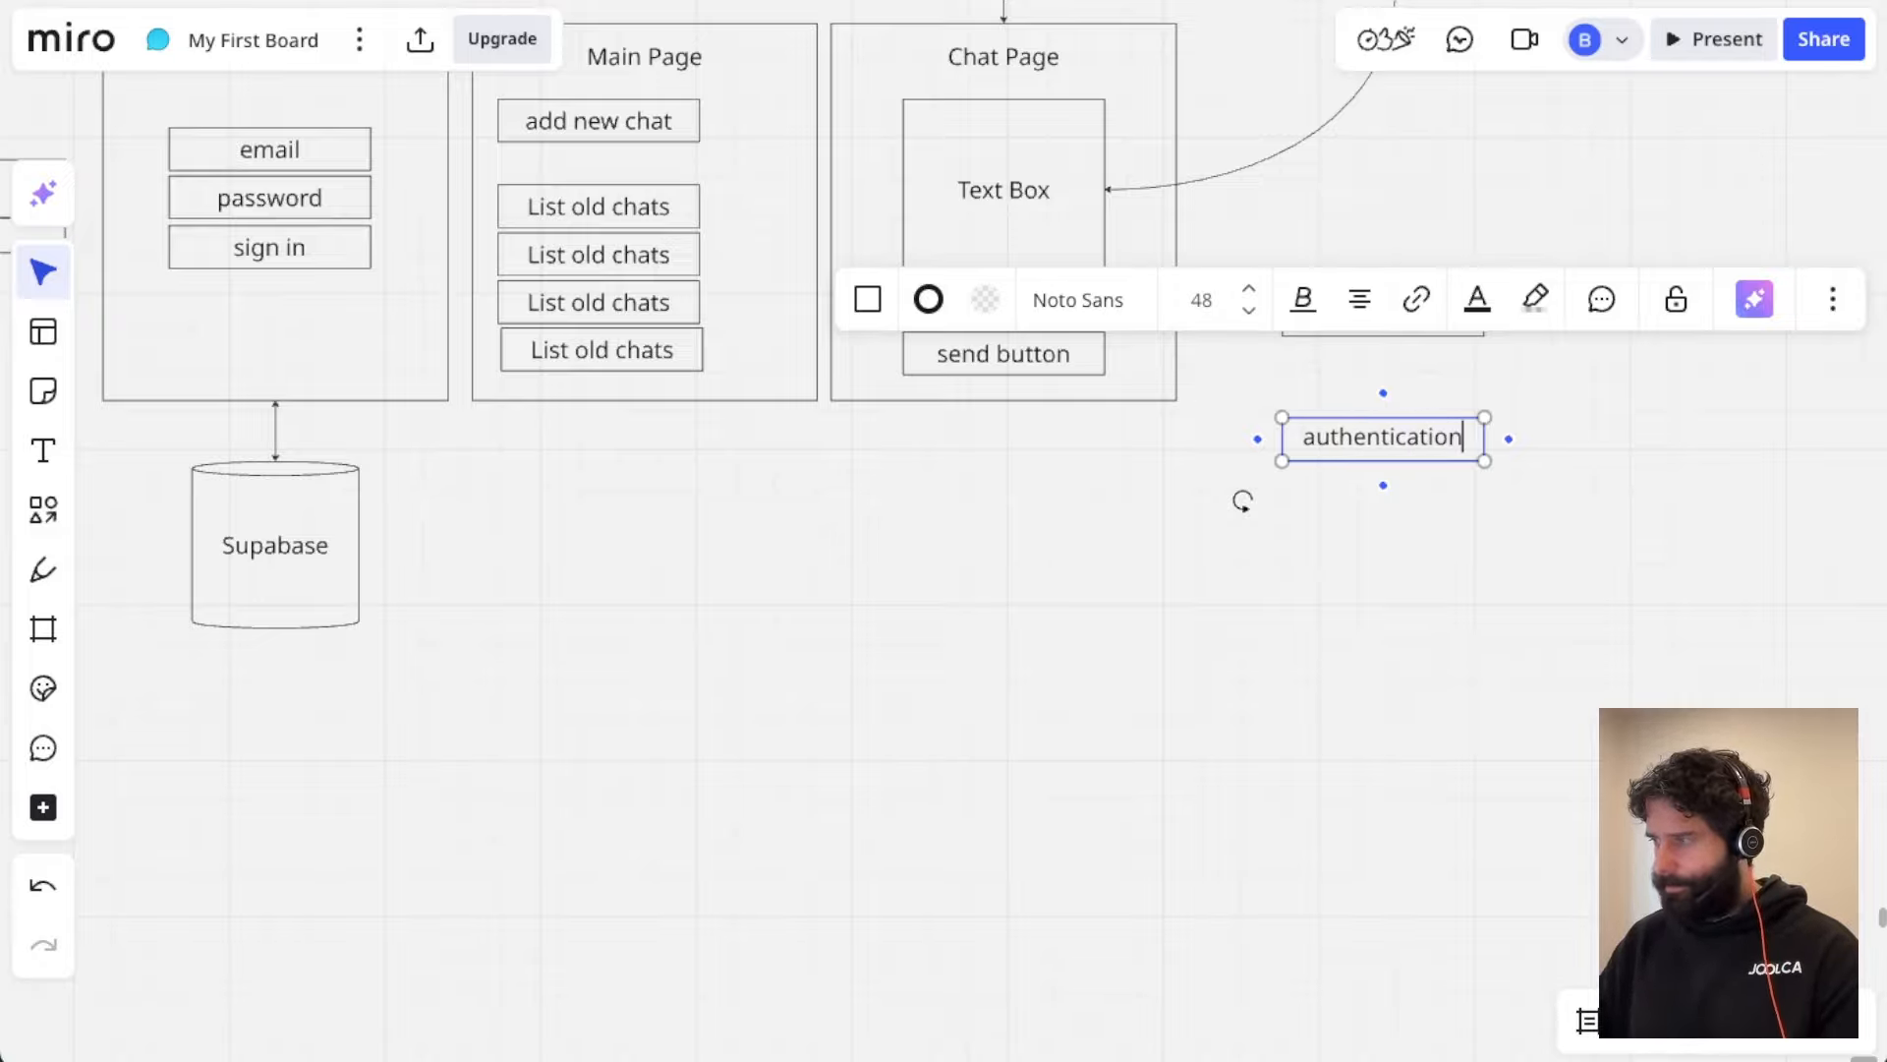
click(1356, 595)
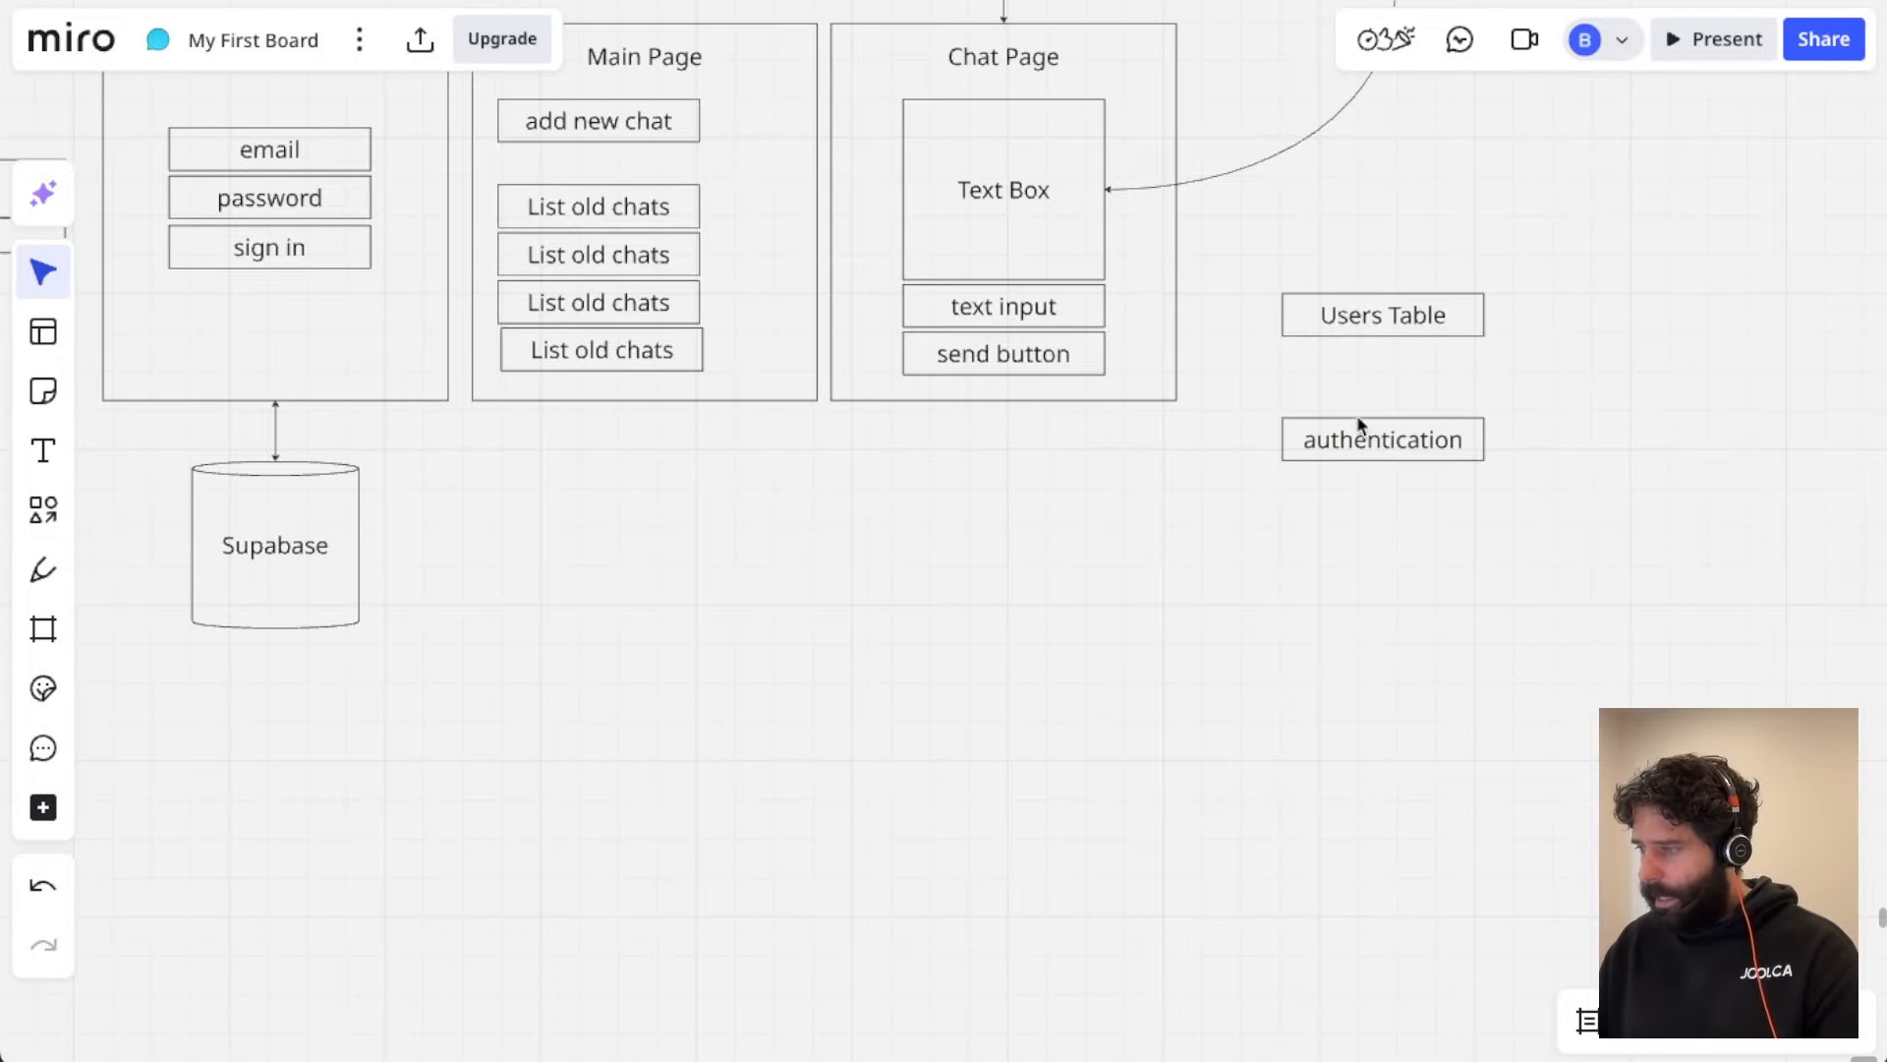
drag(1358, 419, 1357, 510)
Step: Align the lowest "List old chats" box on the Main Page with the boxes above it
scroll(696, 510, left, 3)
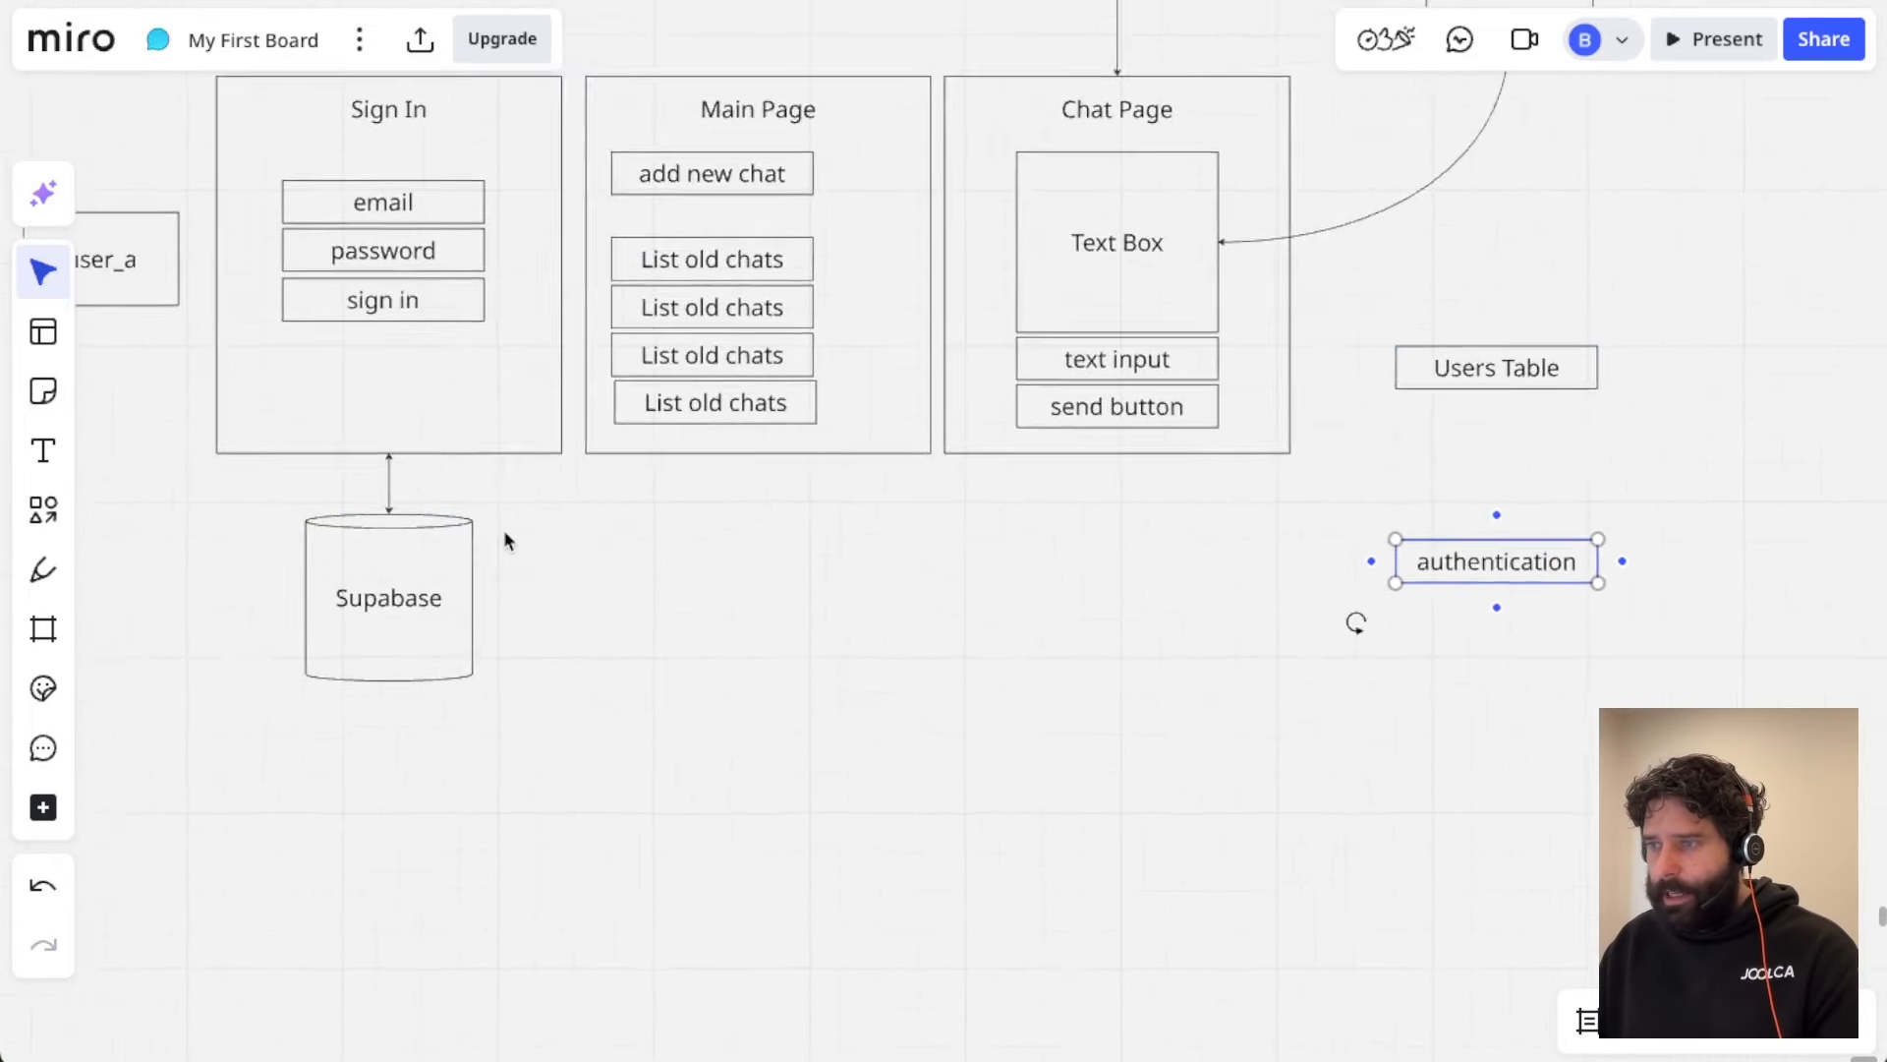
scroll(504, 533, left, 2)
scroll(500, 372, up, 3)
scroll(864, 554, right, 1)
scroll(863, 553, right, 4)
scroll(876, 561, down, 1)
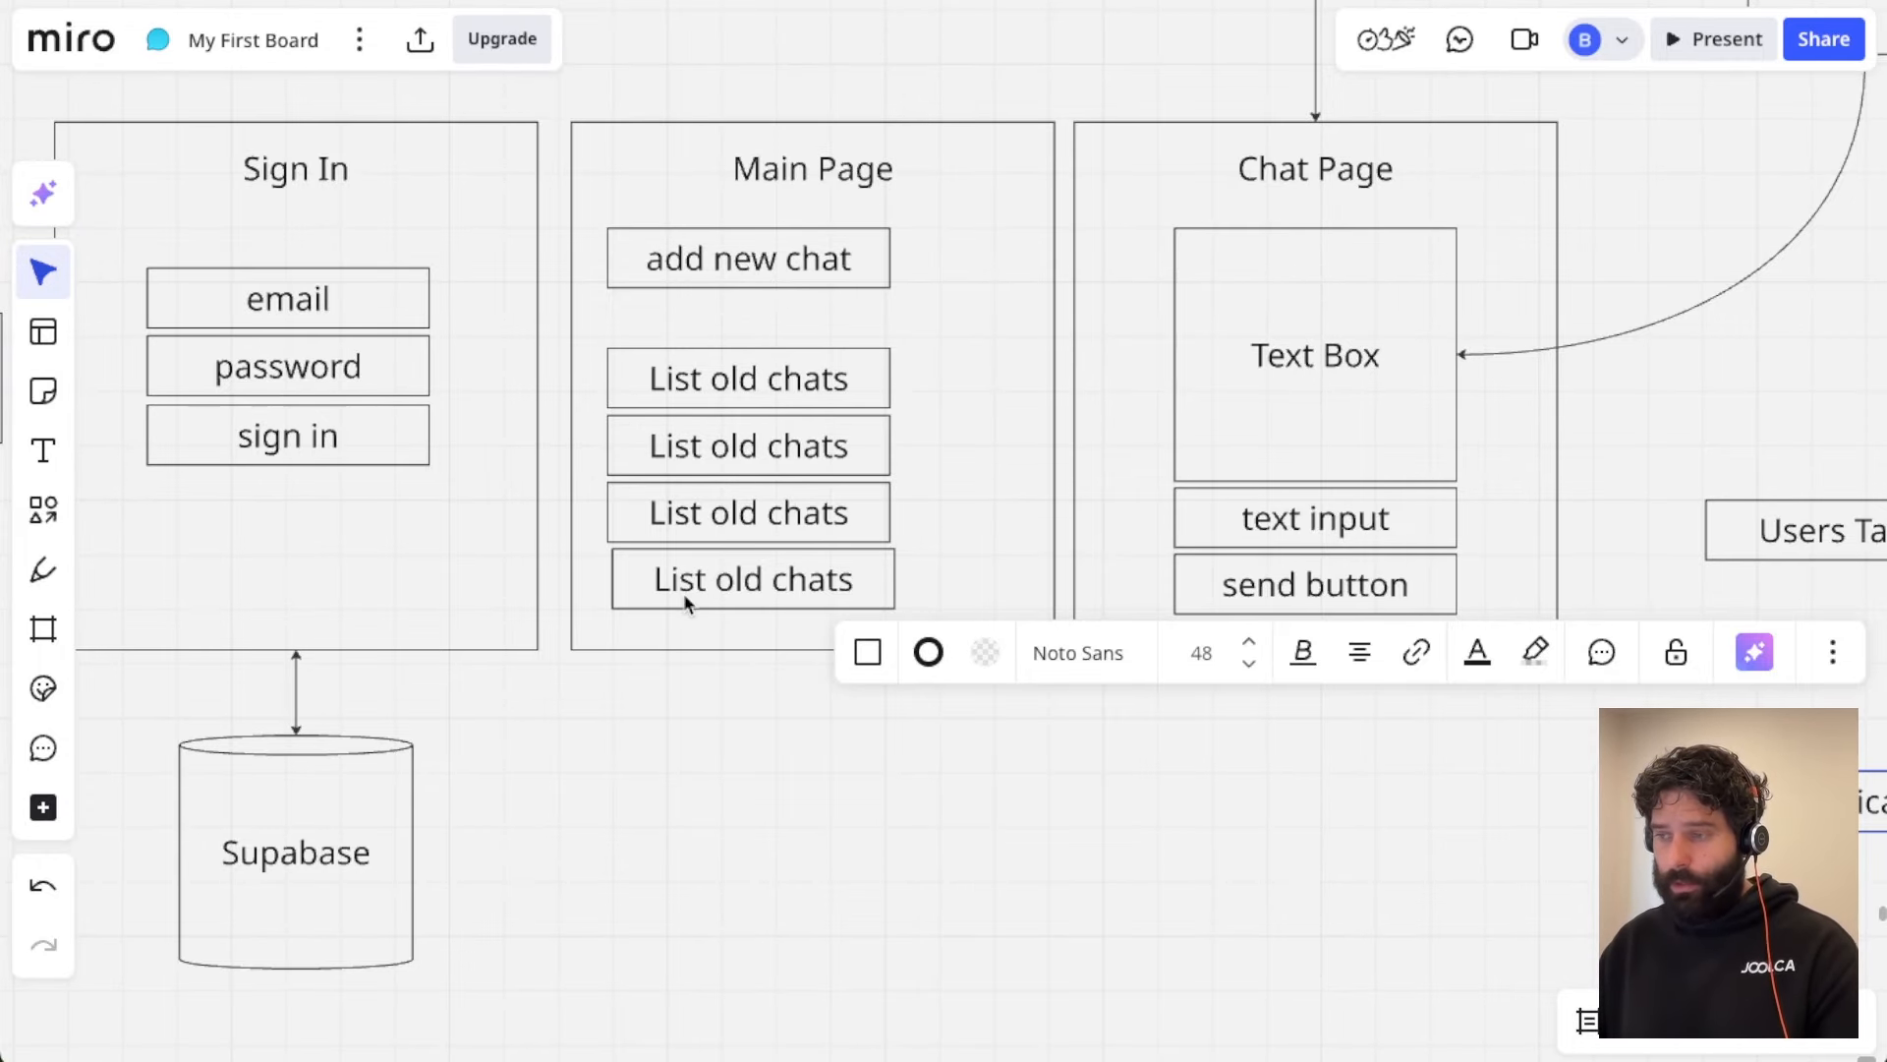
drag(677, 592, 679, 598)
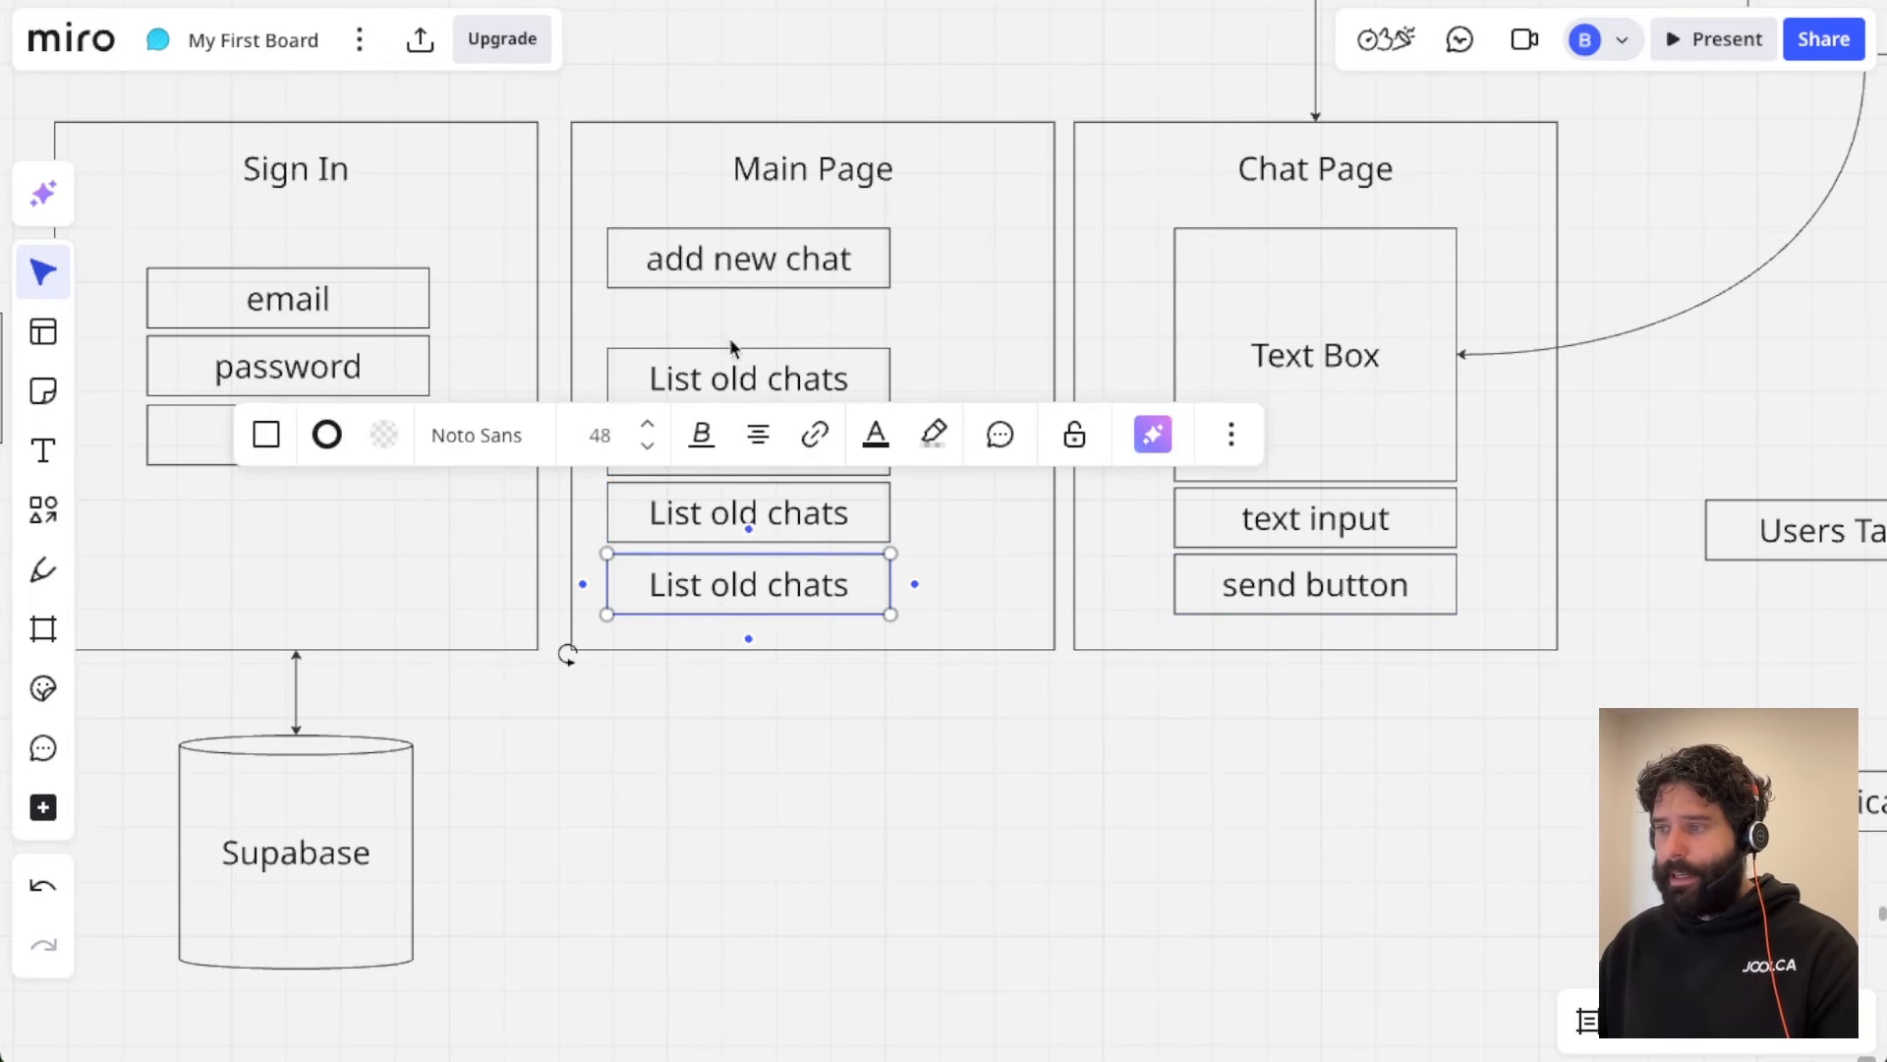
click(722, 275)
click(840, 452)
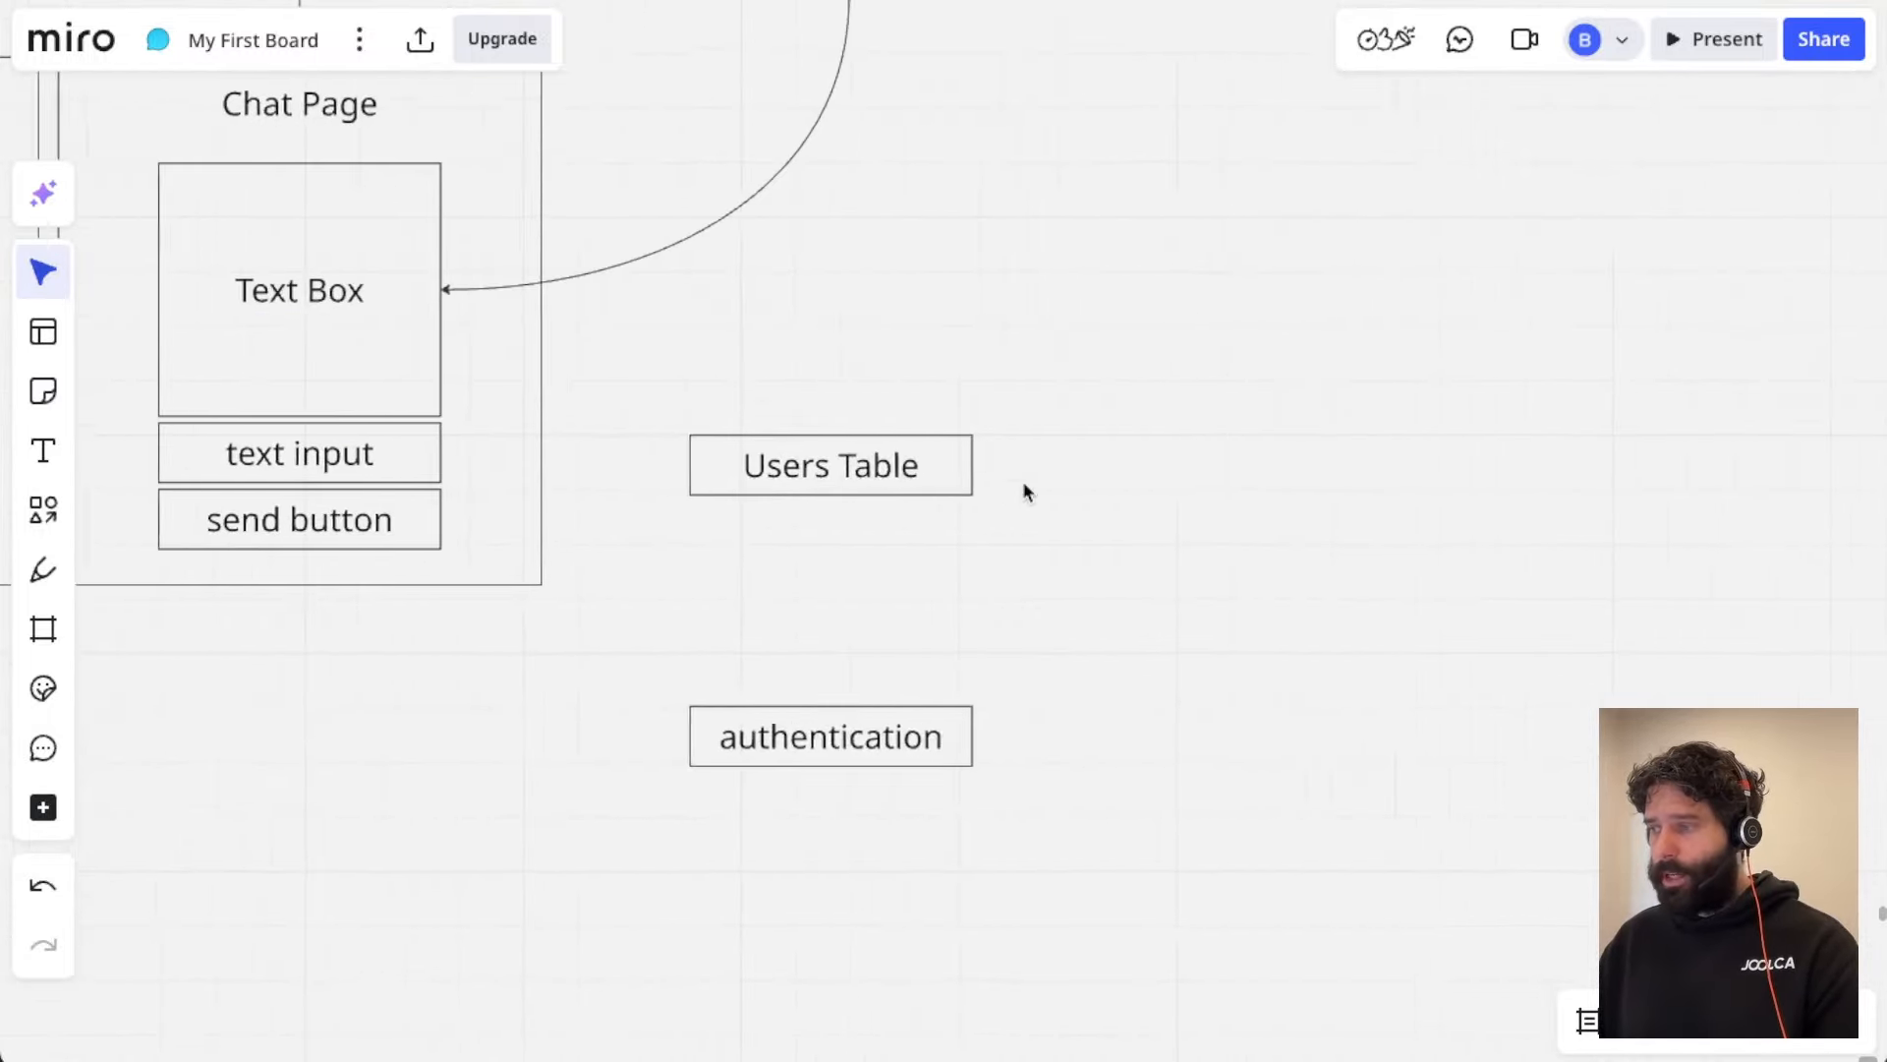
Step: Place a copy of the "Users Table" box level with it on its right and label the copy "Chats Table"
scroll(1023, 482, right, 1)
click(897, 443)
key(super+c)
click(1396, 446)
key(super+v)
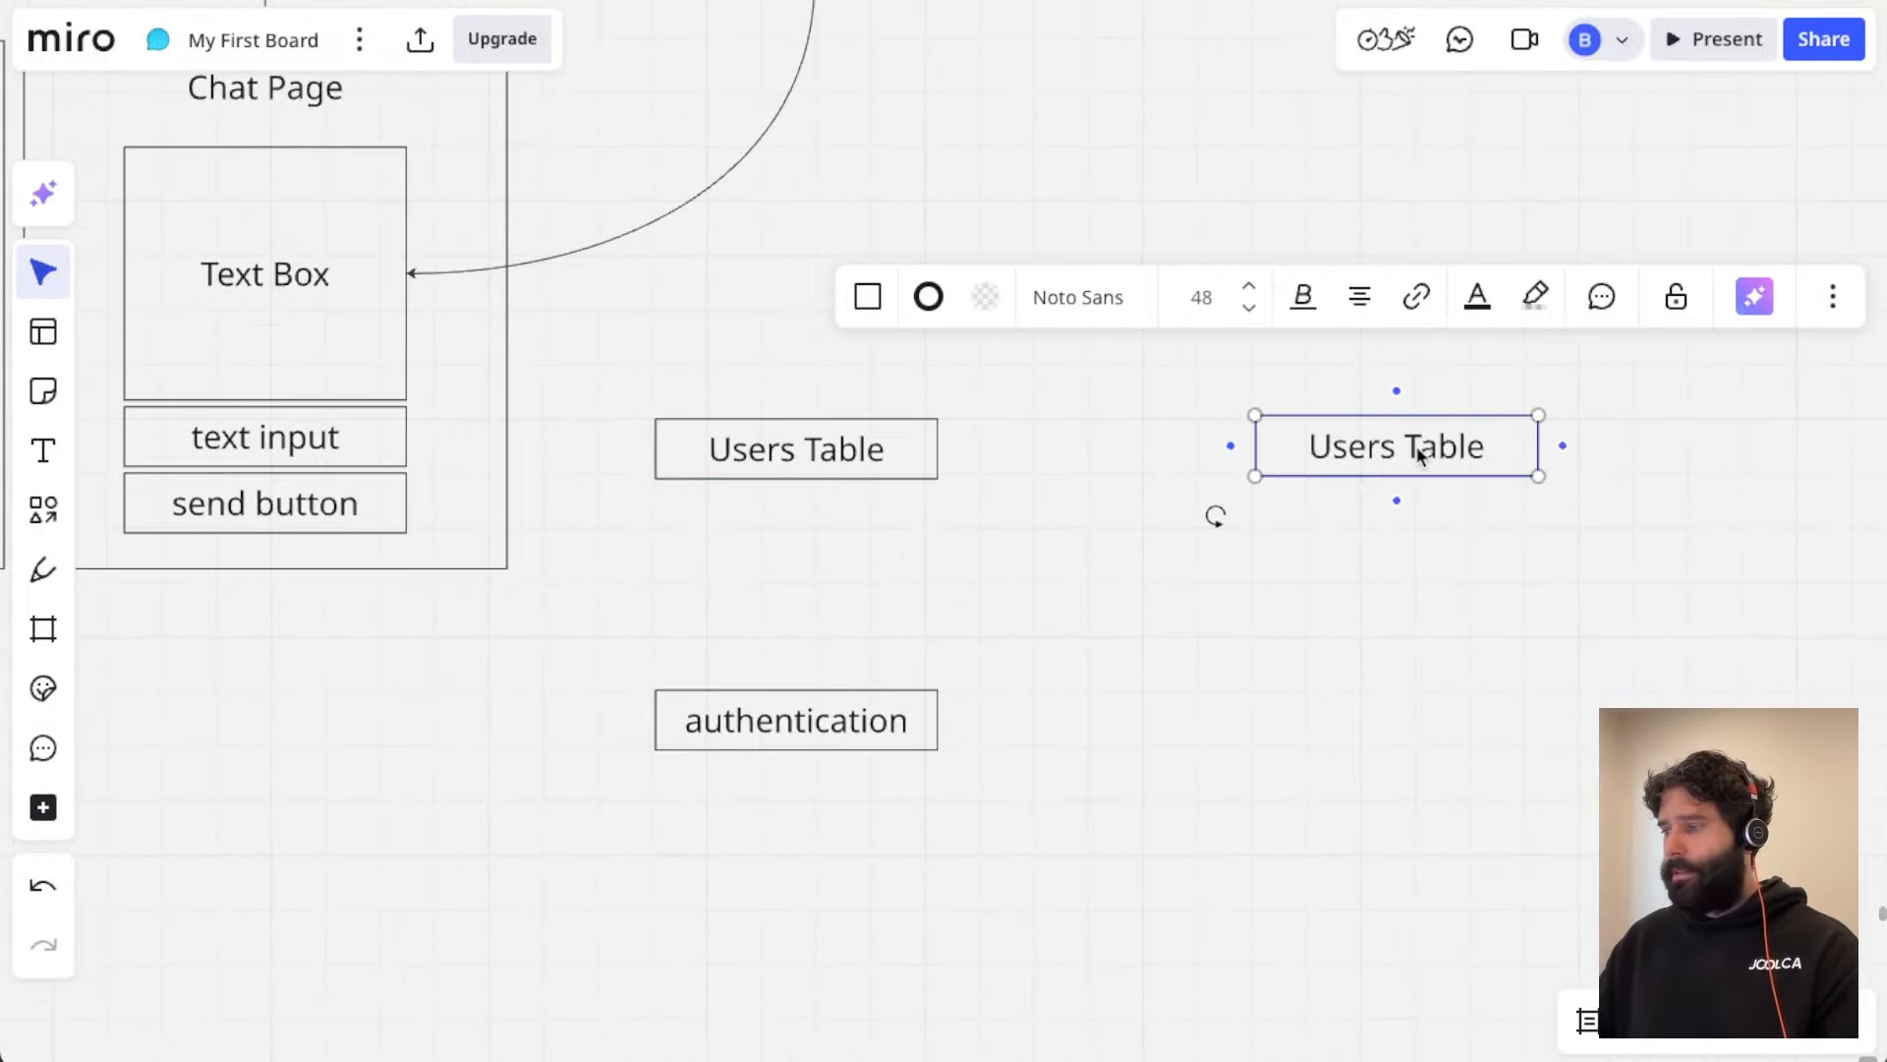
drag(1417, 448, 1294, 449)
double_click(1297, 454)
text(Chats)
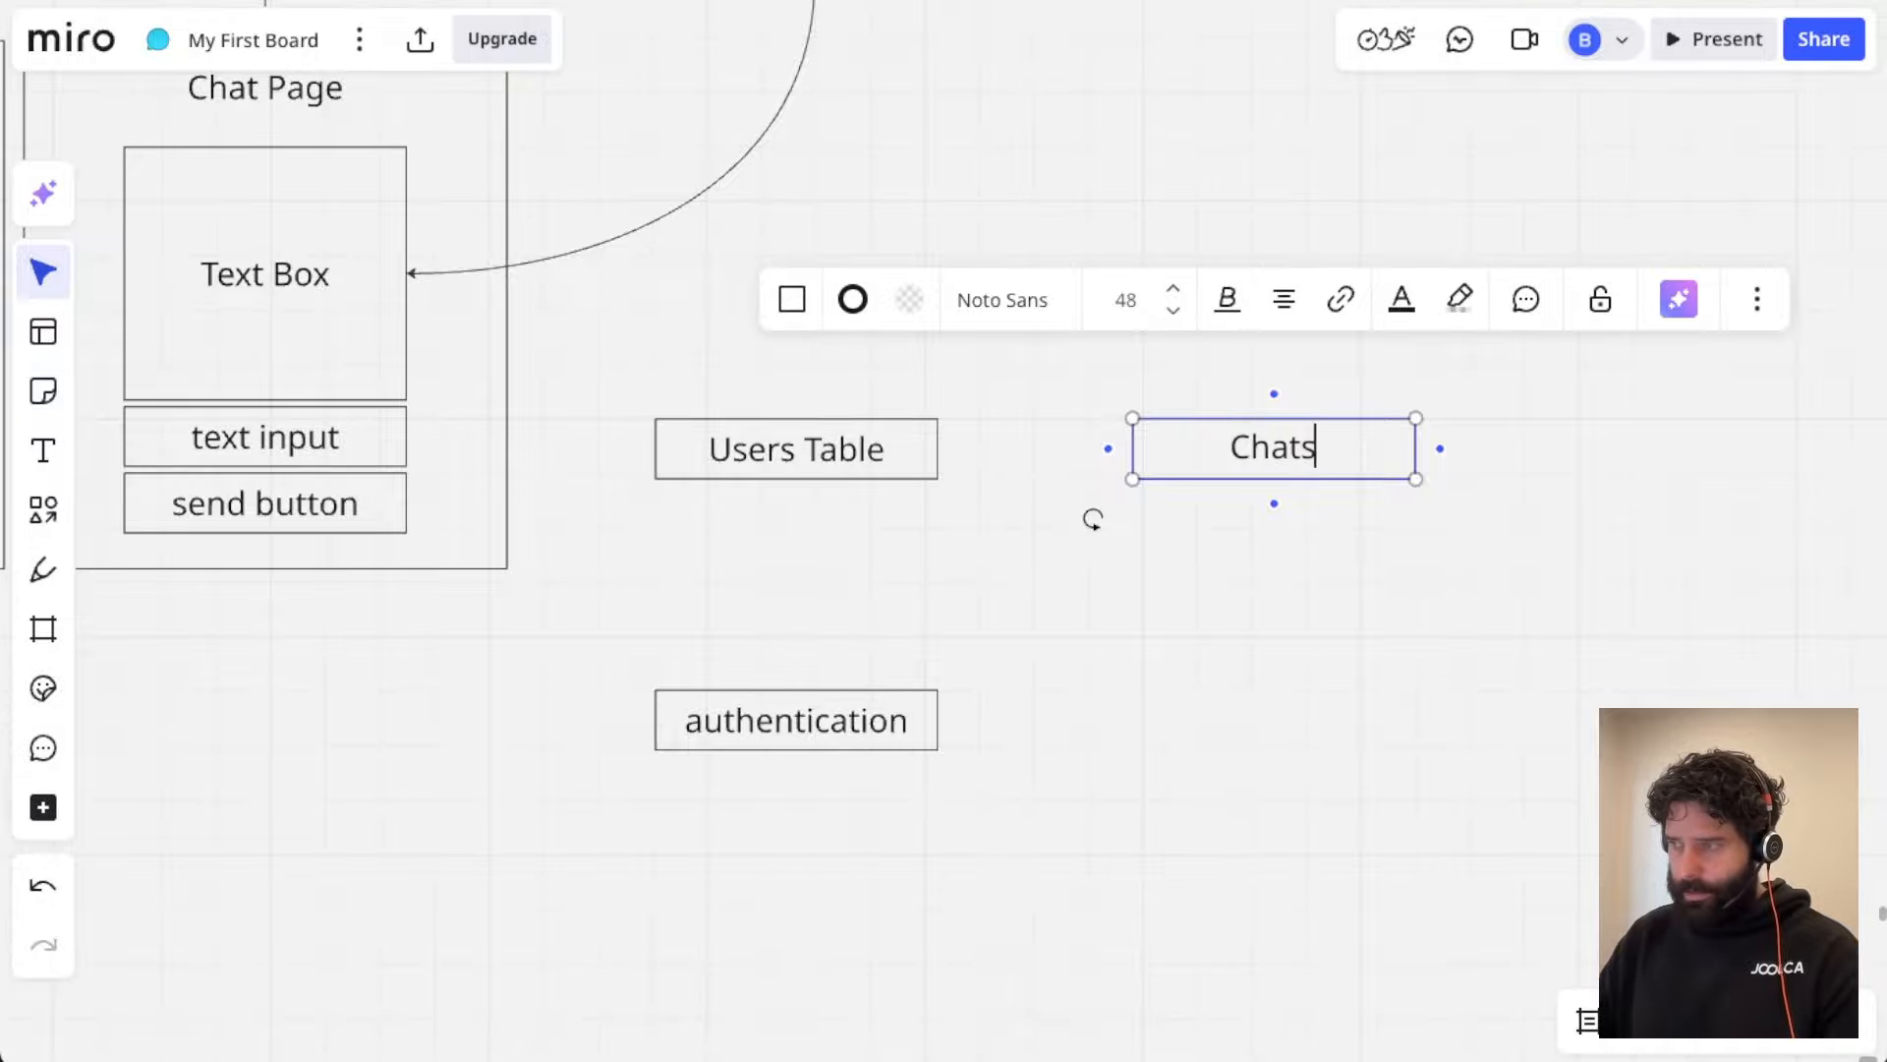
text( Table)
click(1264, 623)
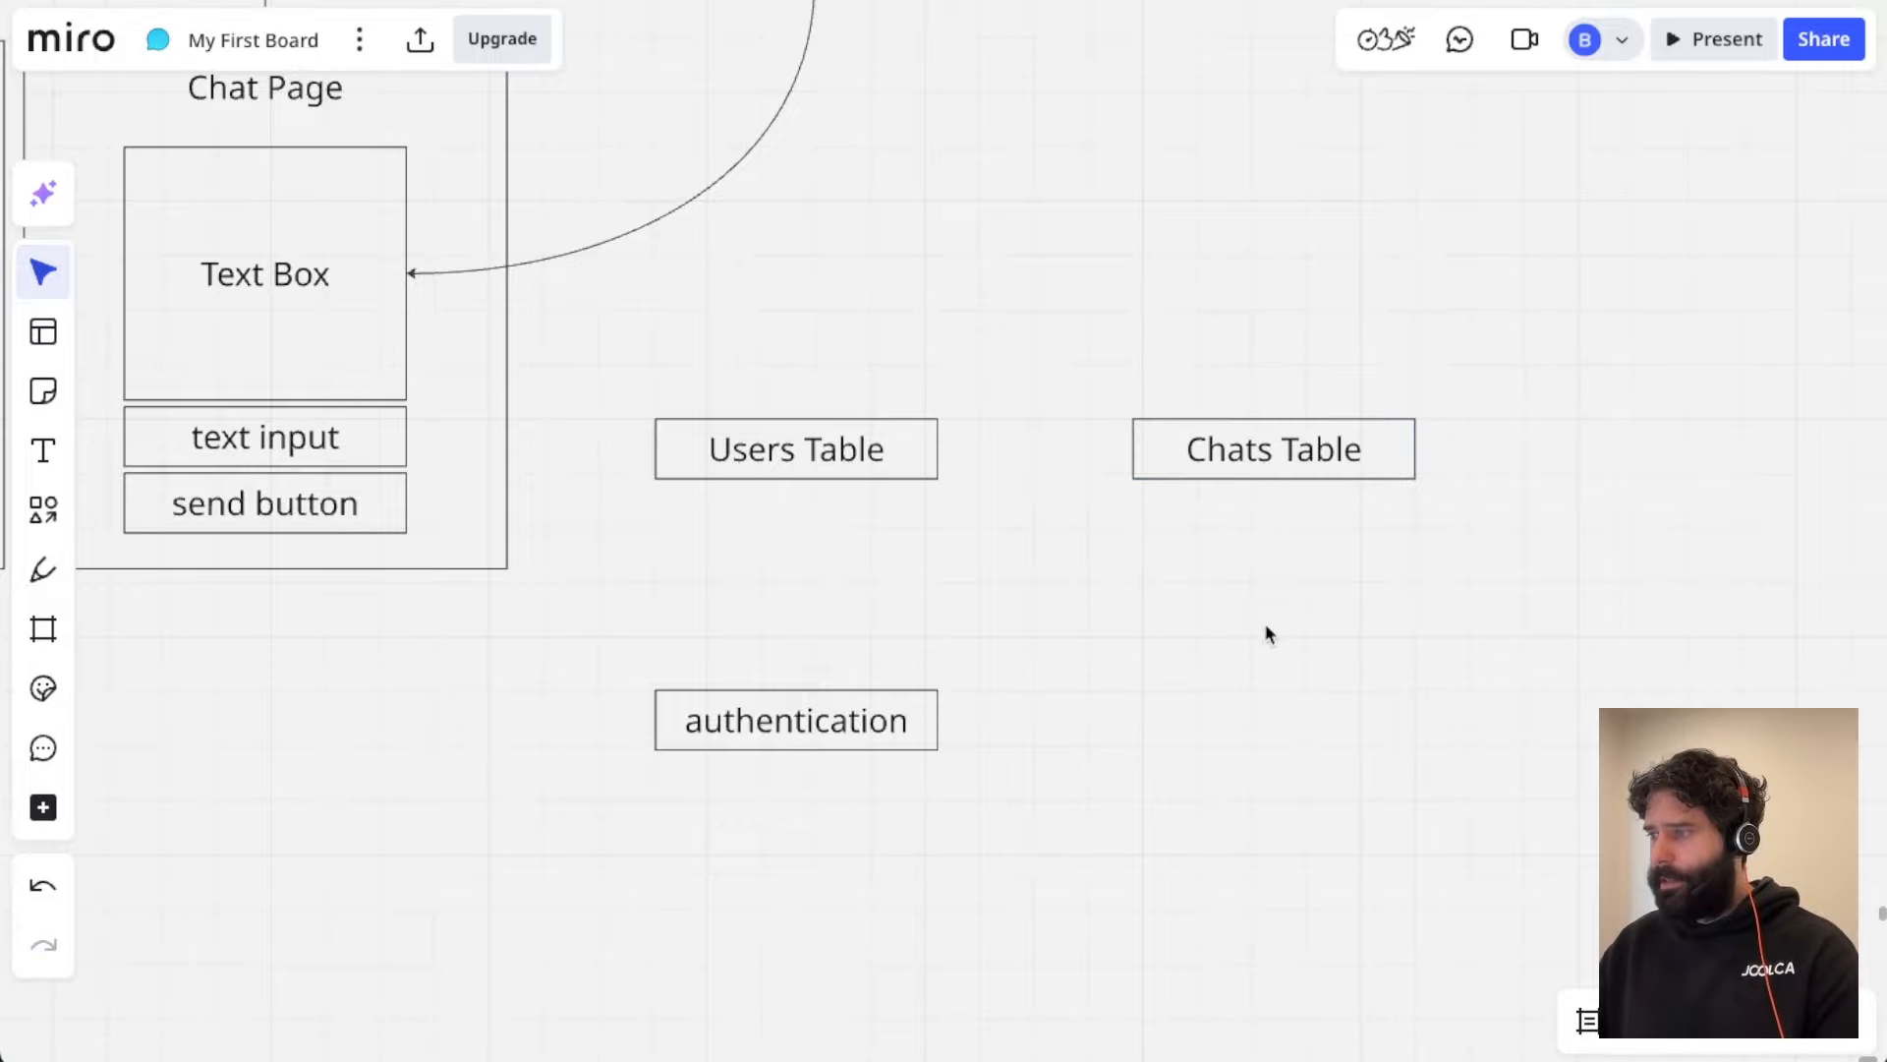
Step: Examine the user_a box, the Main Page's "add new chat" box, the Supabase cylinder and the Chat Page's Text Box
scroll(767, 480, left, 10)
scroll(767, 480, left, 5)
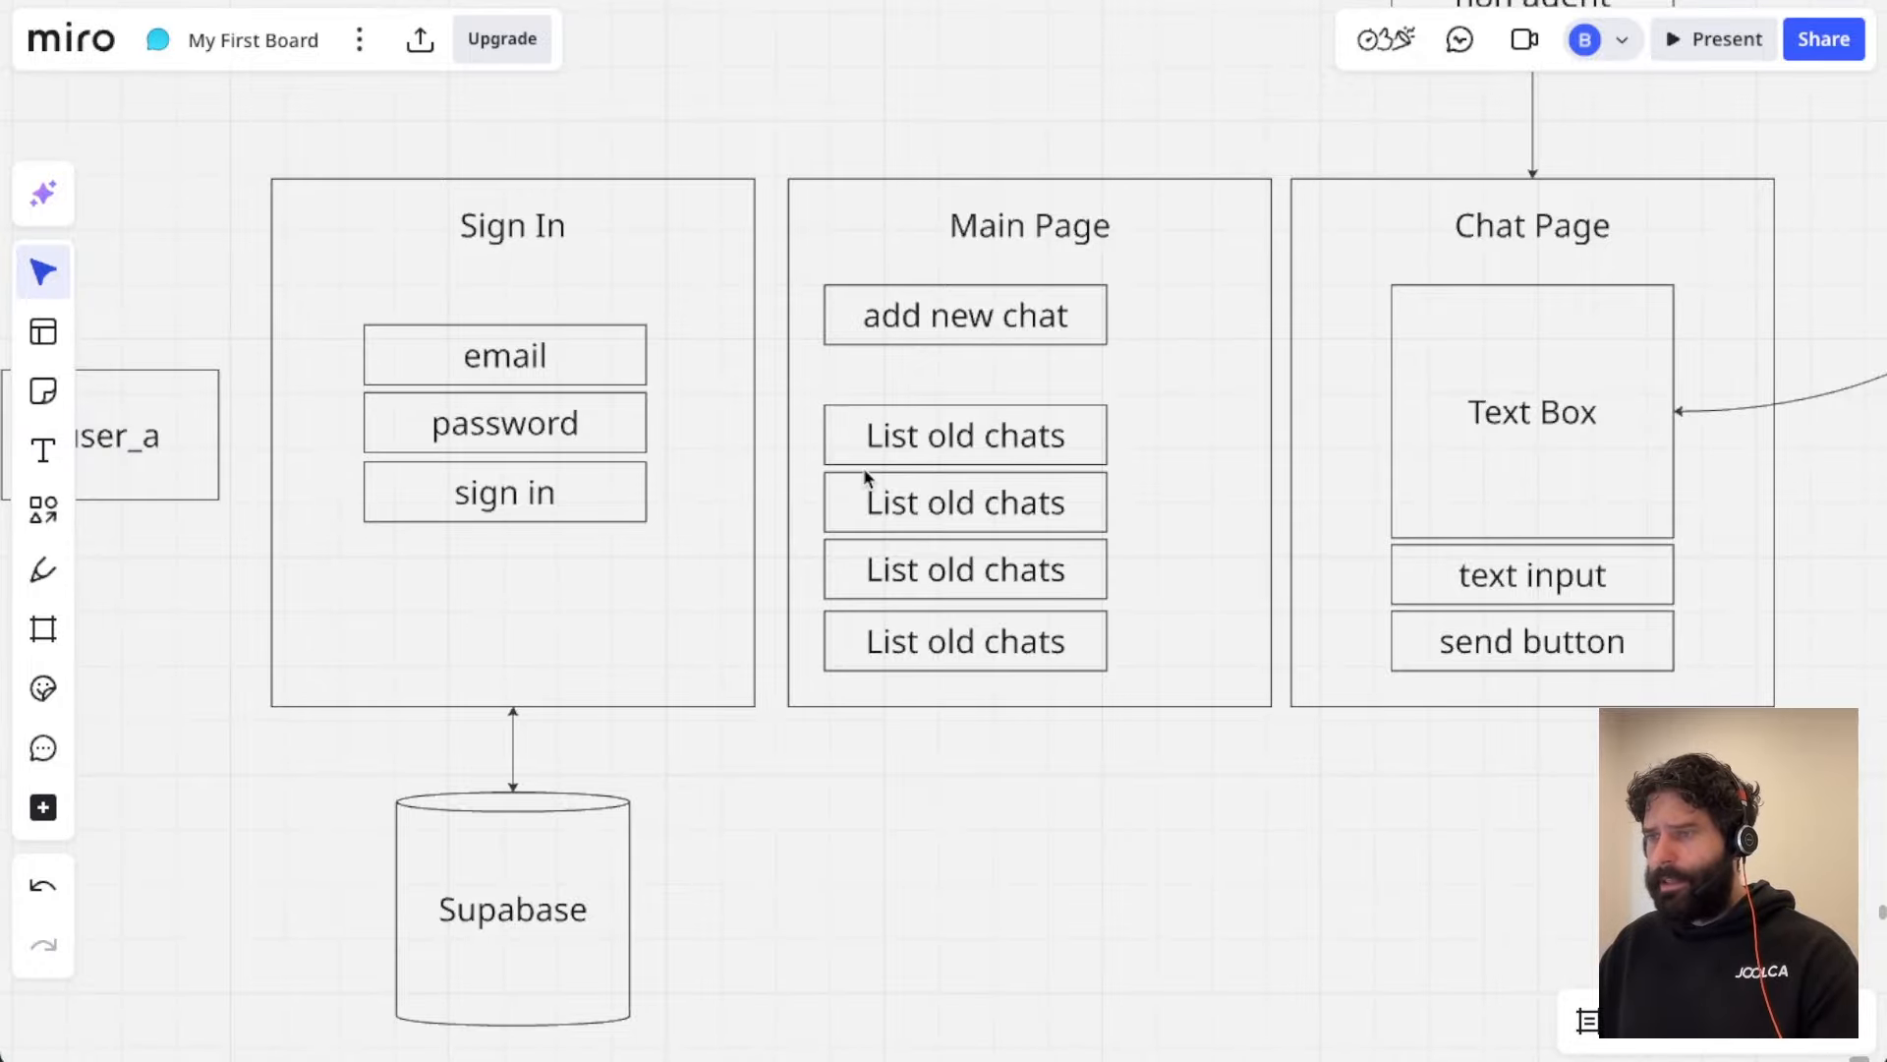
click(179, 450)
click(991, 356)
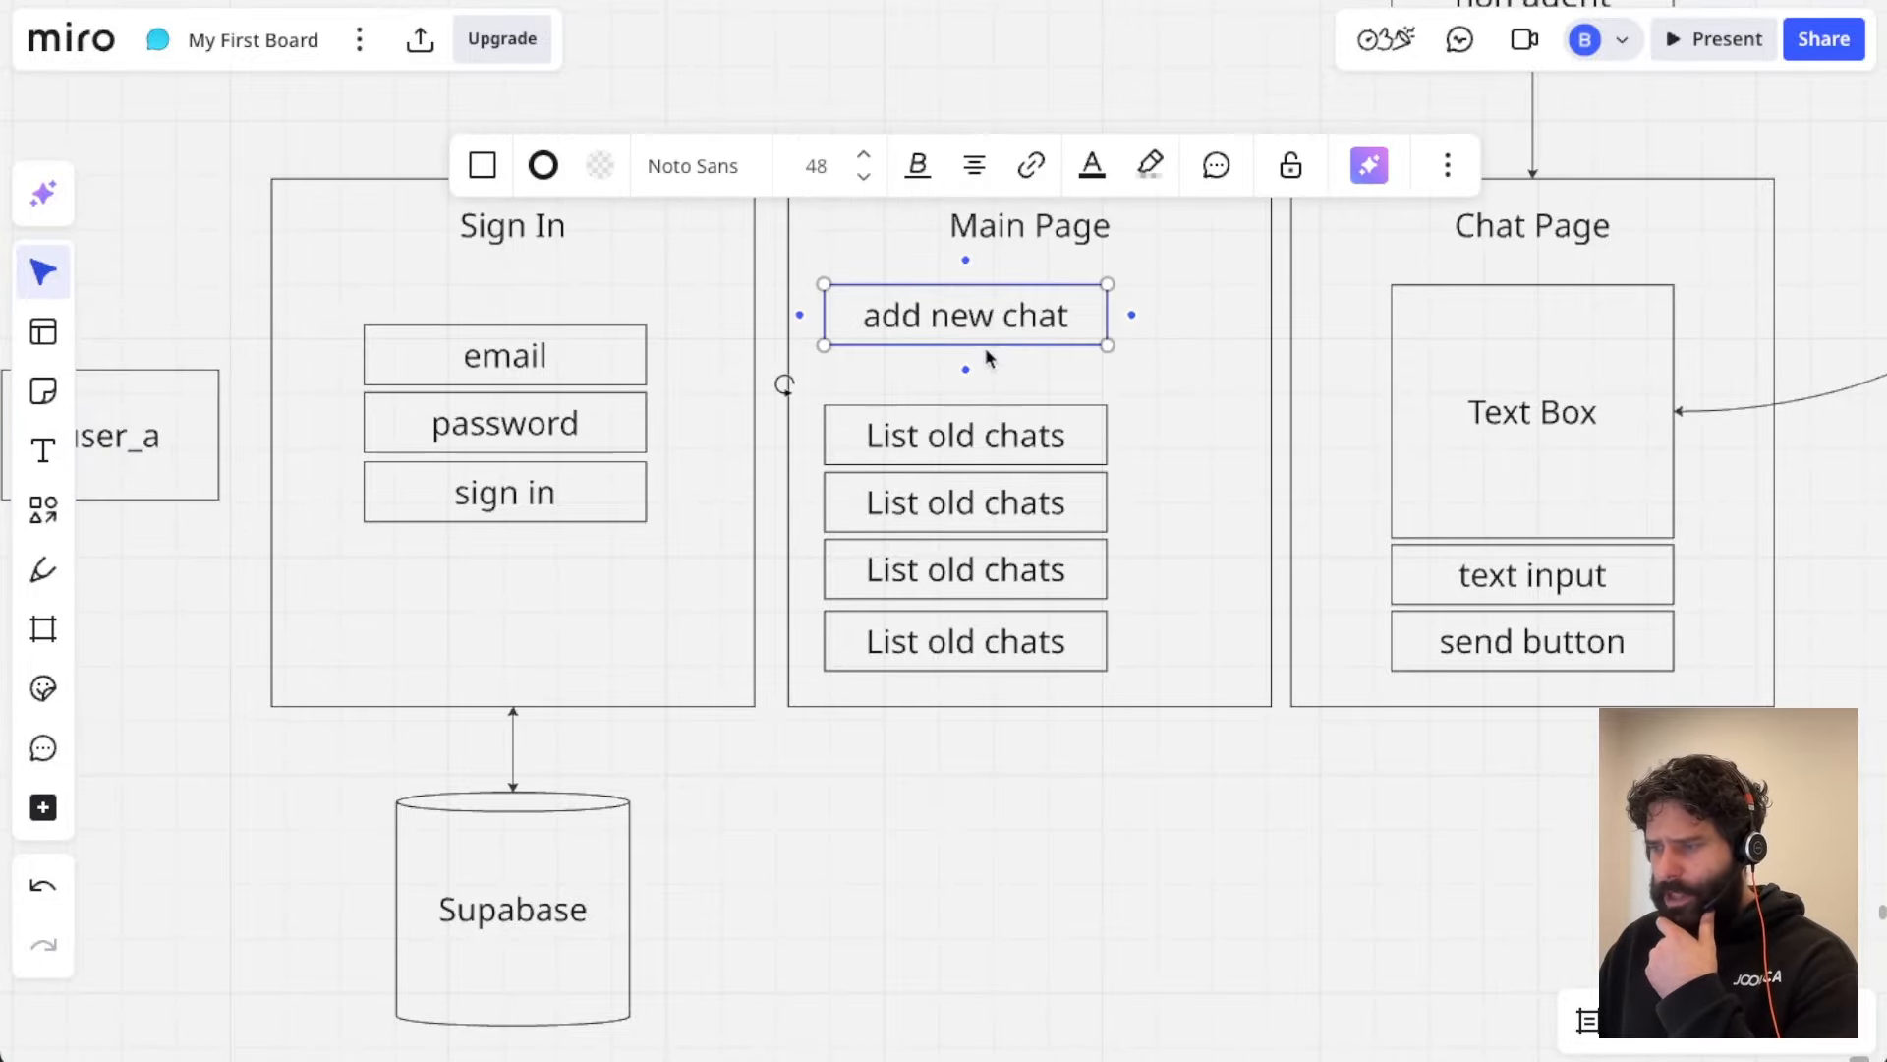
scroll(986, 507, down, 1)
click(405, 892)
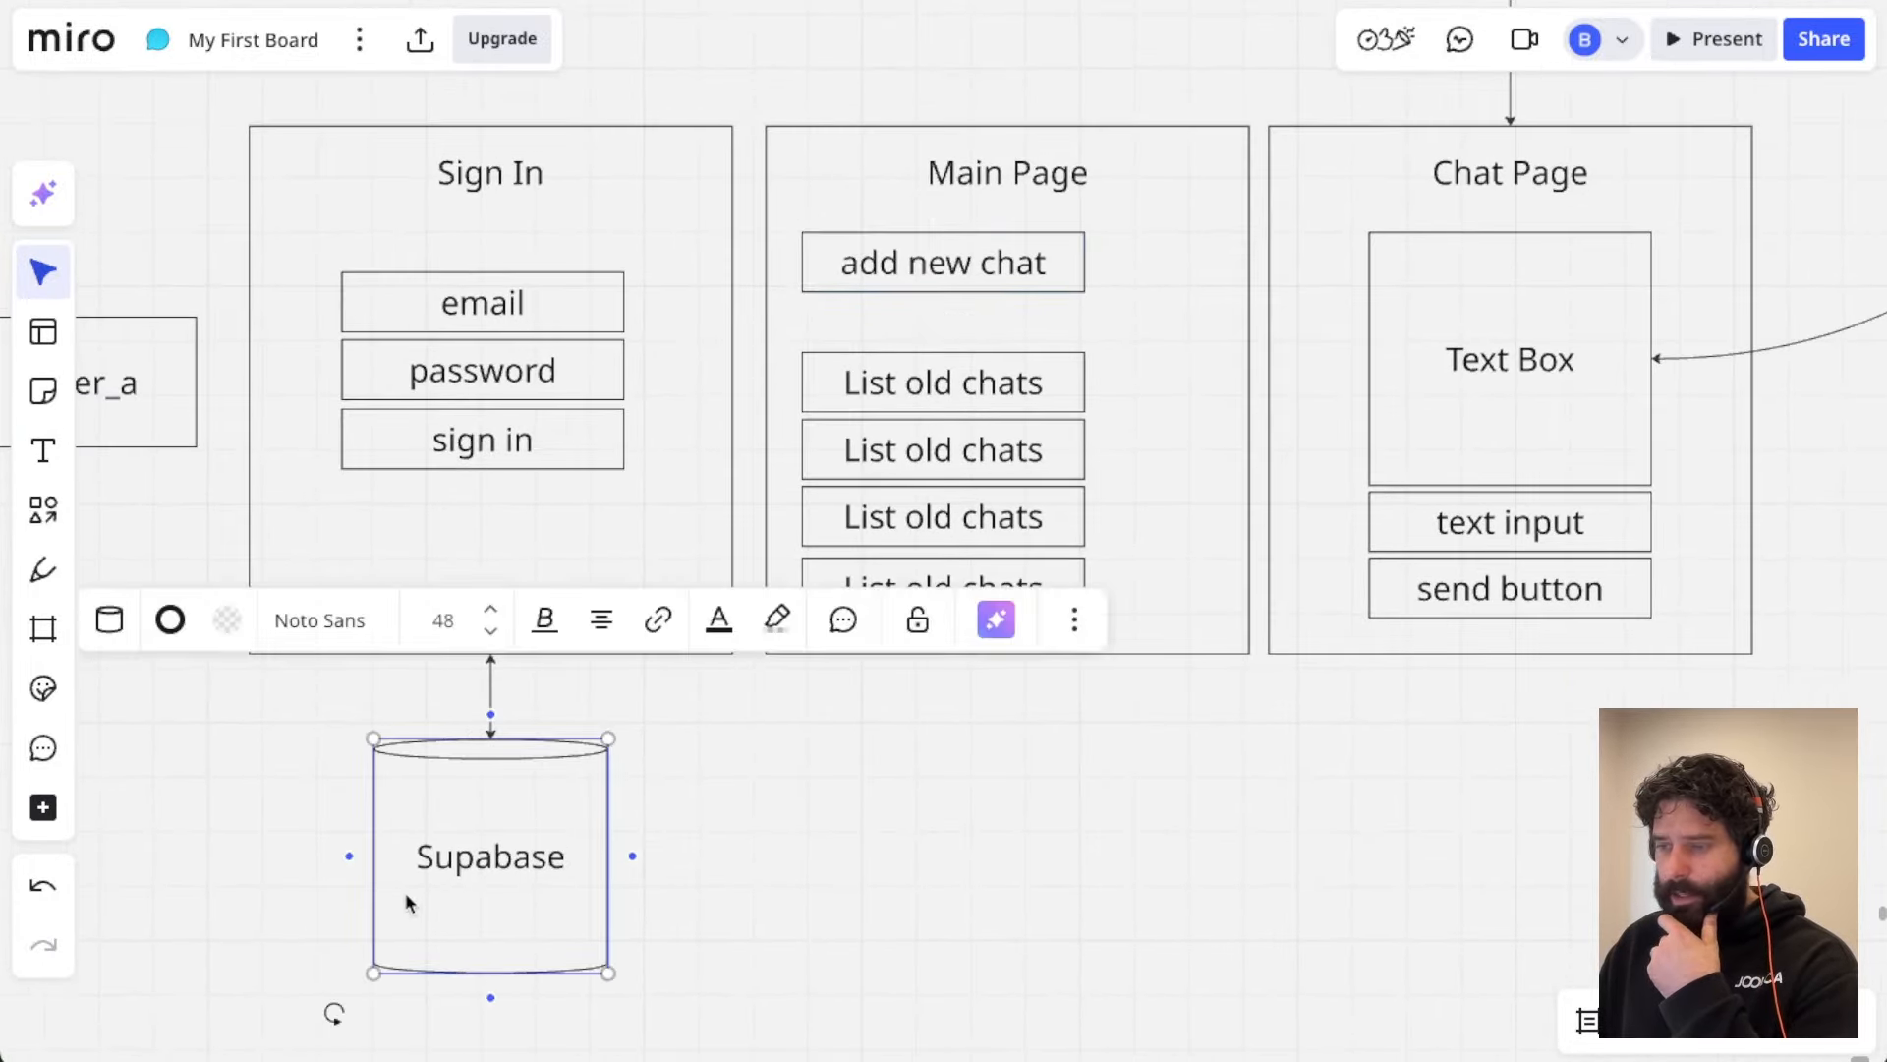
click(1078, 788)
scroll(965, 773, up, 1)
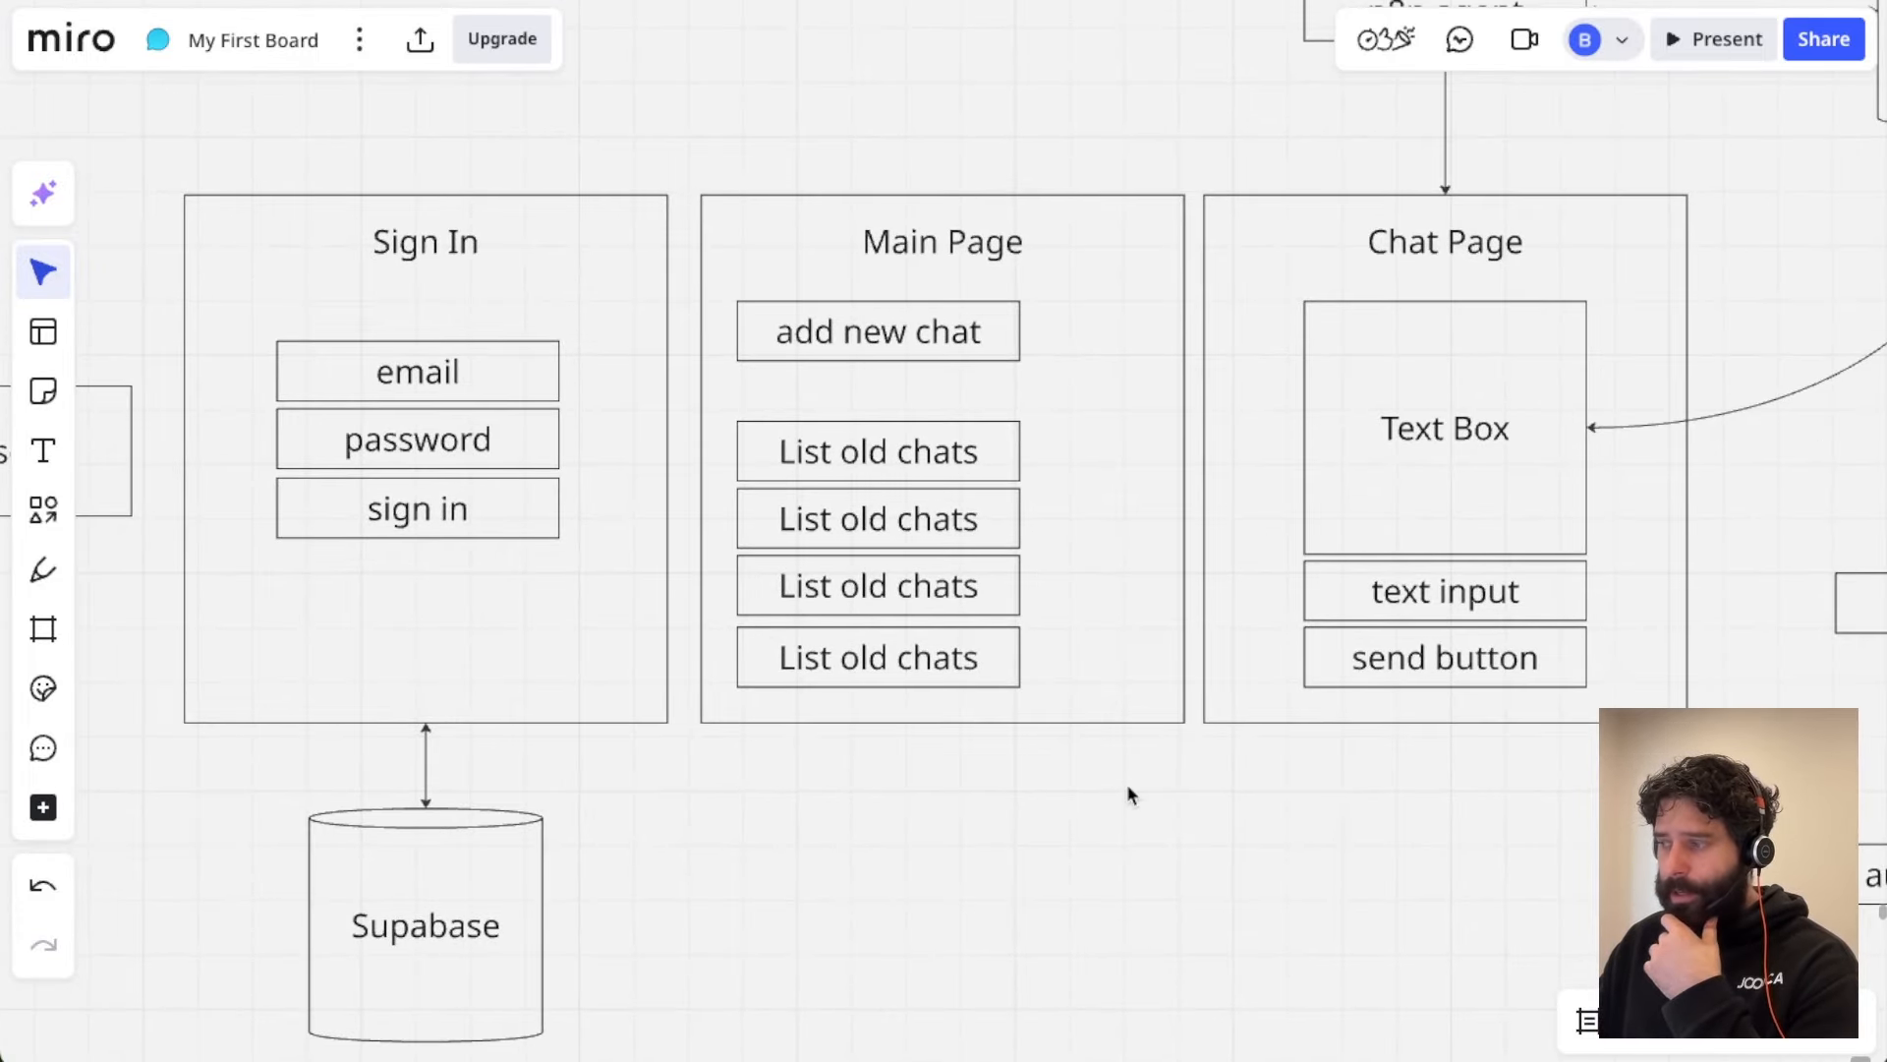
scroll(1126, 783, right, 3)
click(1198, 526)
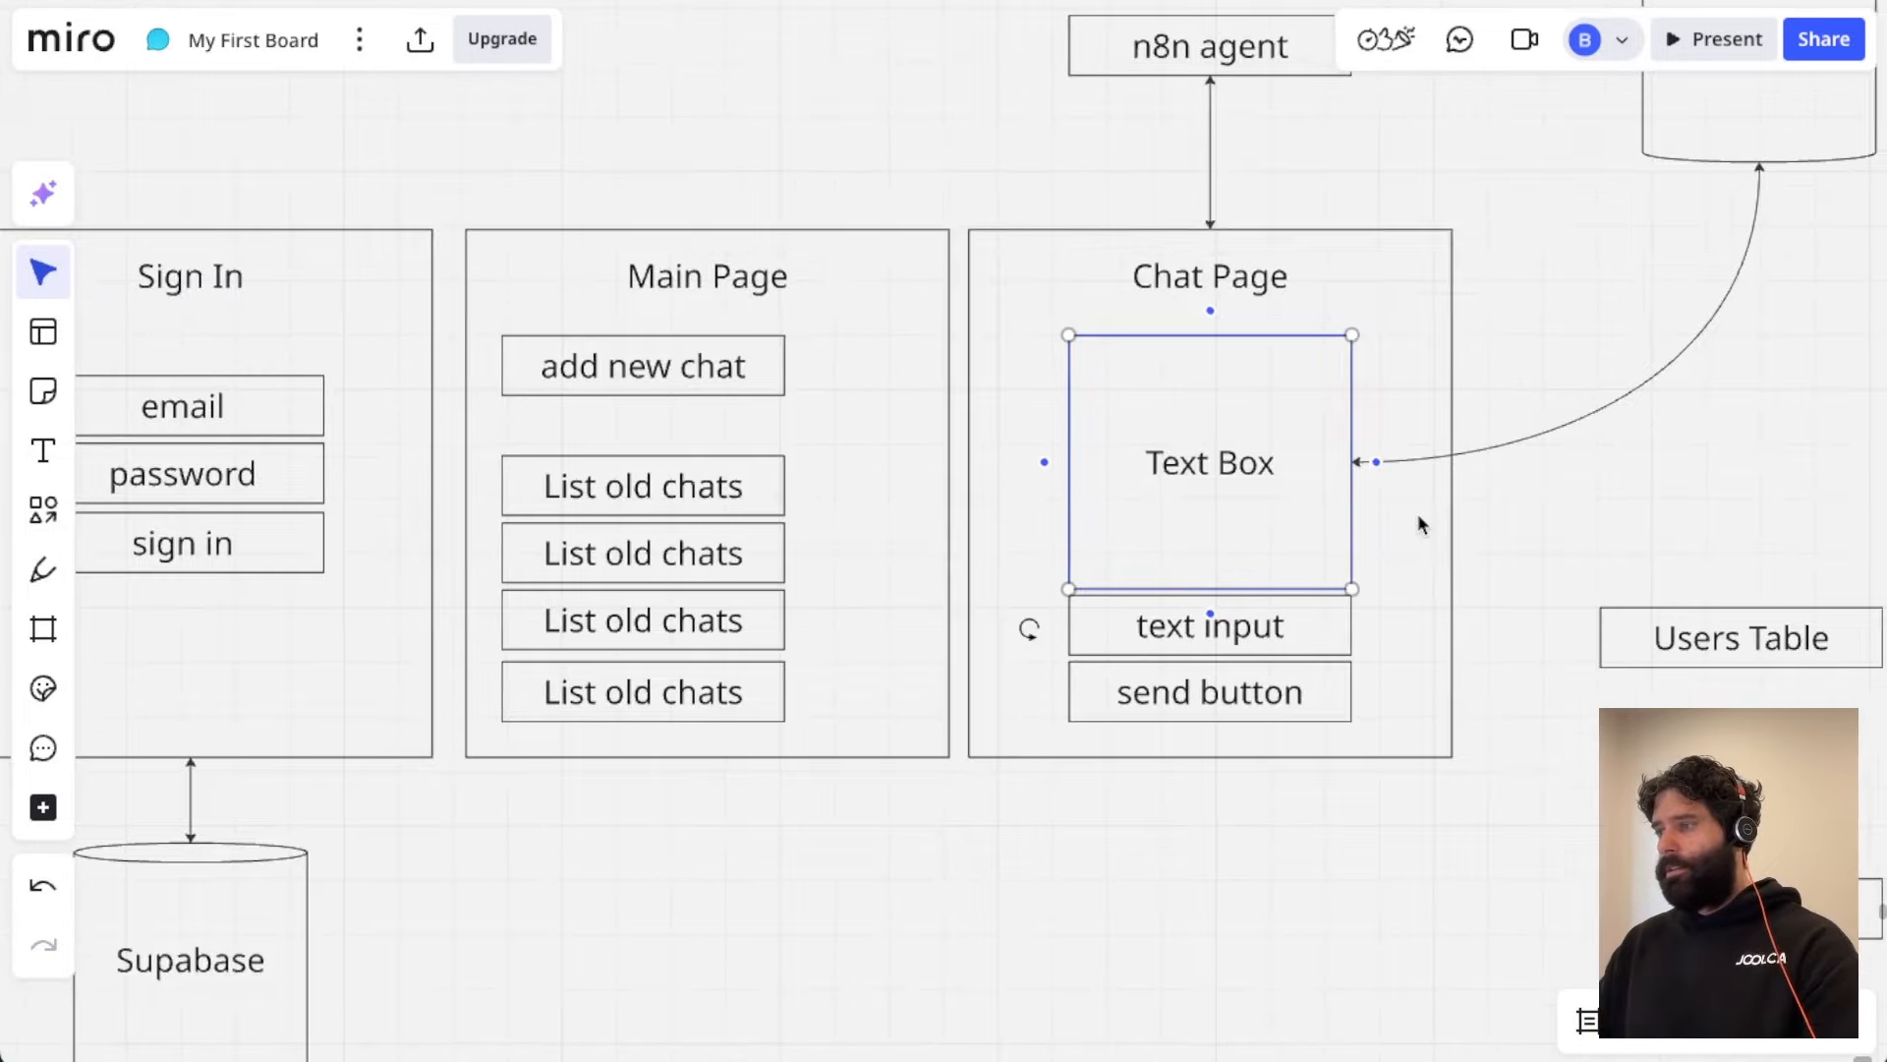
Step: Place a copy of the "Chats Table" box below it, level with "authentication", and label the copy "Messages Table"
scroll(1417, 513, right, 10)
scroll(1417, 514, down, 3)
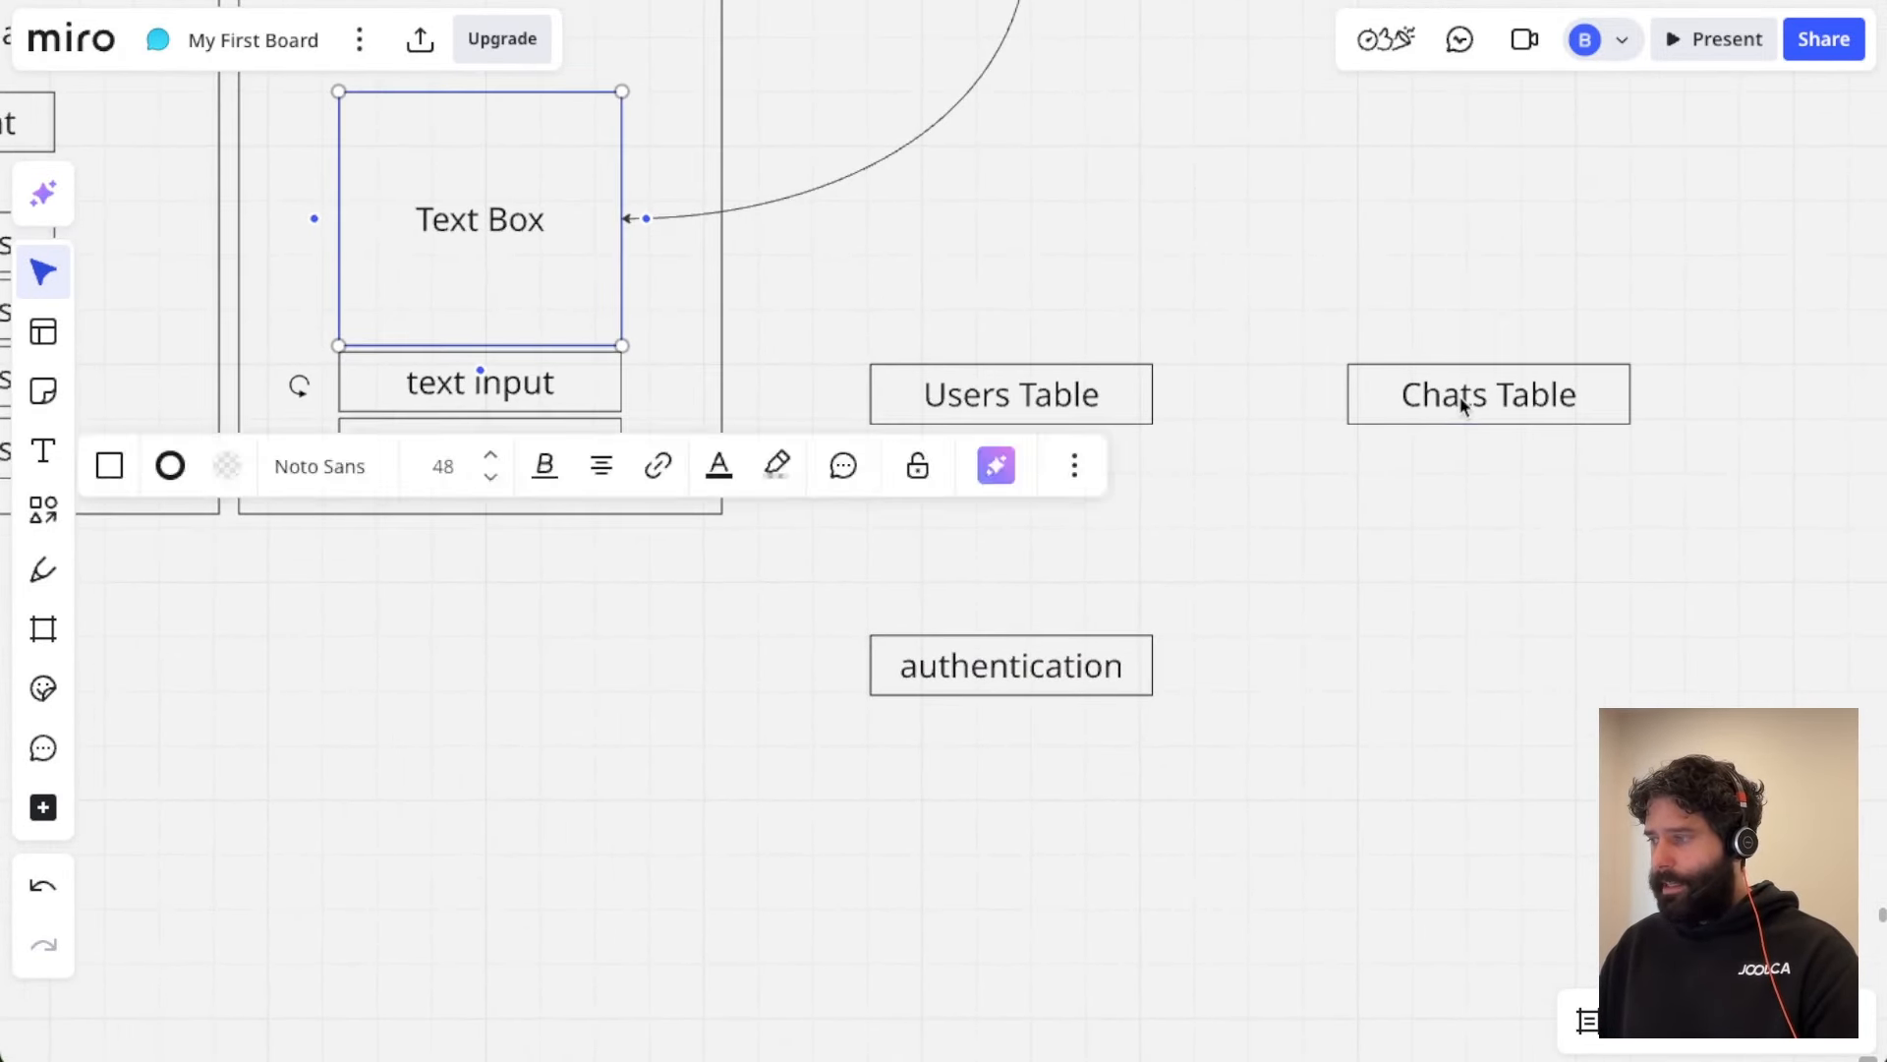
click(1461, 405)
key(ctrl+c)
key(ctrl+v)
drag(1495, 632, 1519, 665)
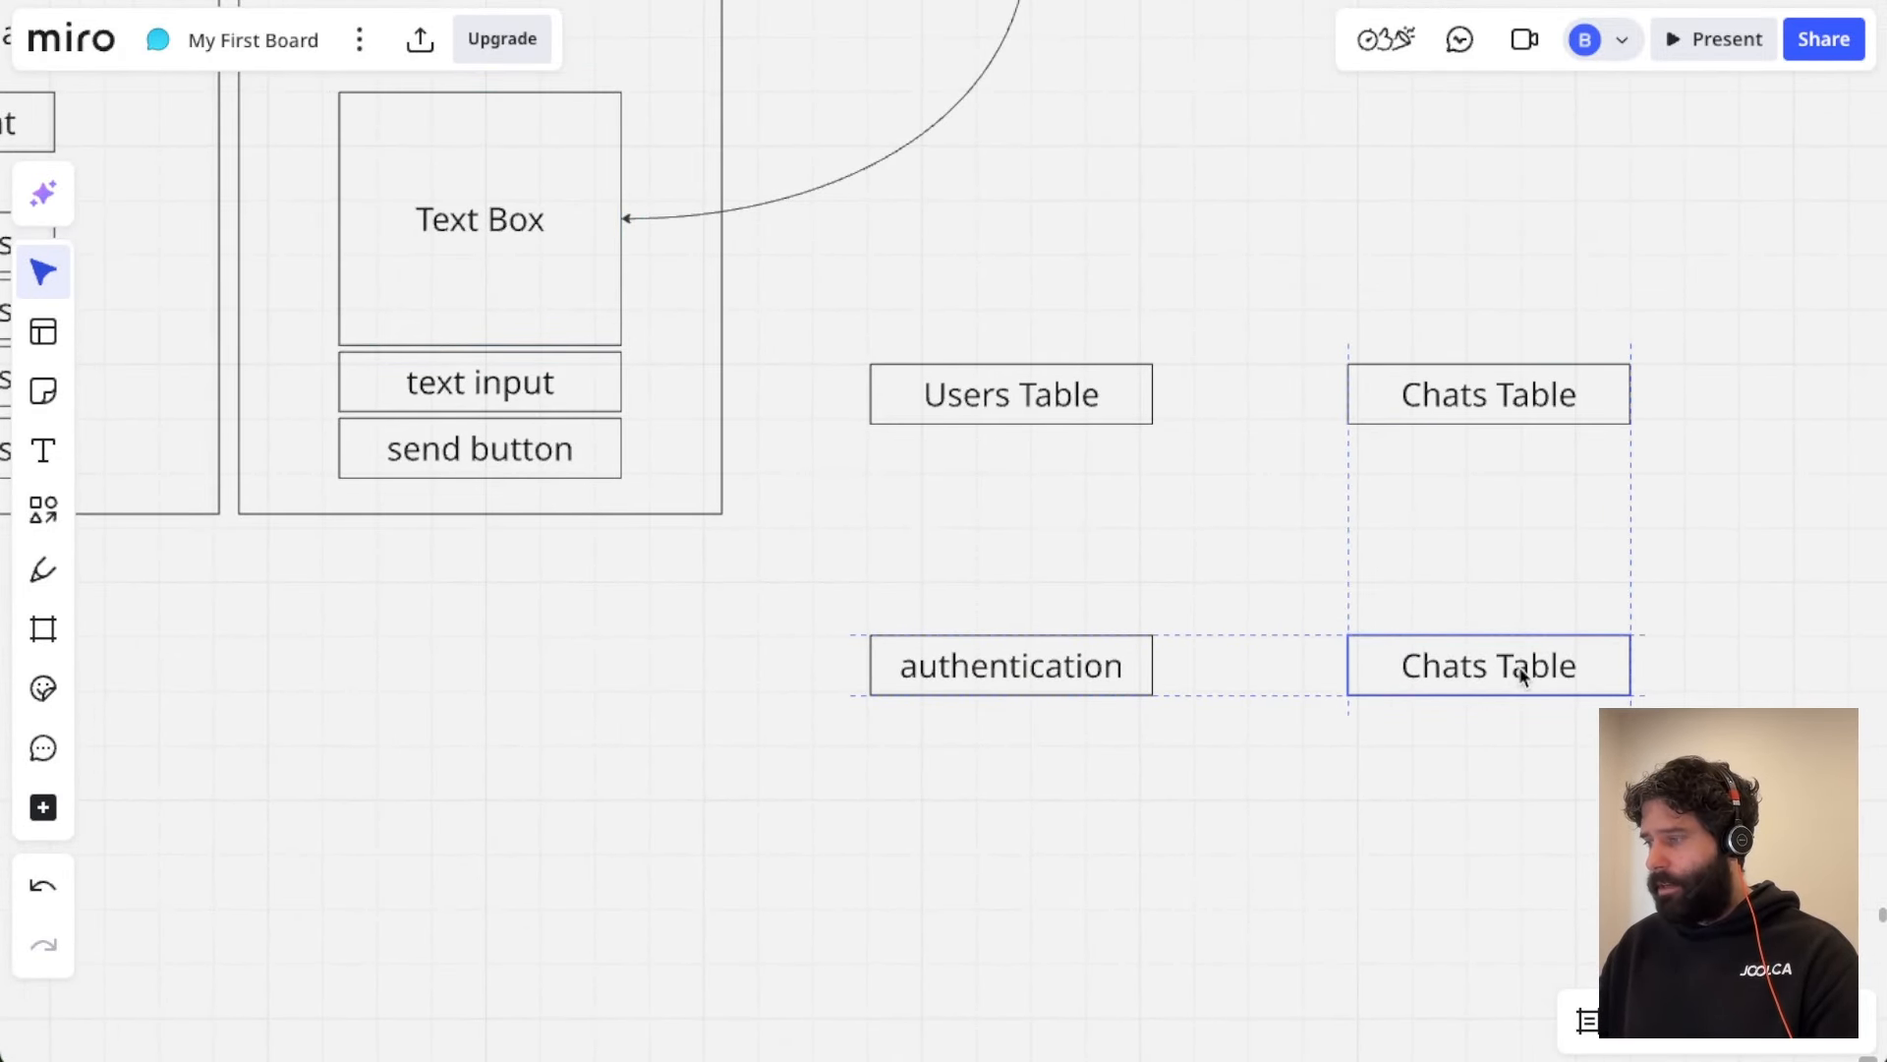
double_click(1519, 664)
text(Messages )
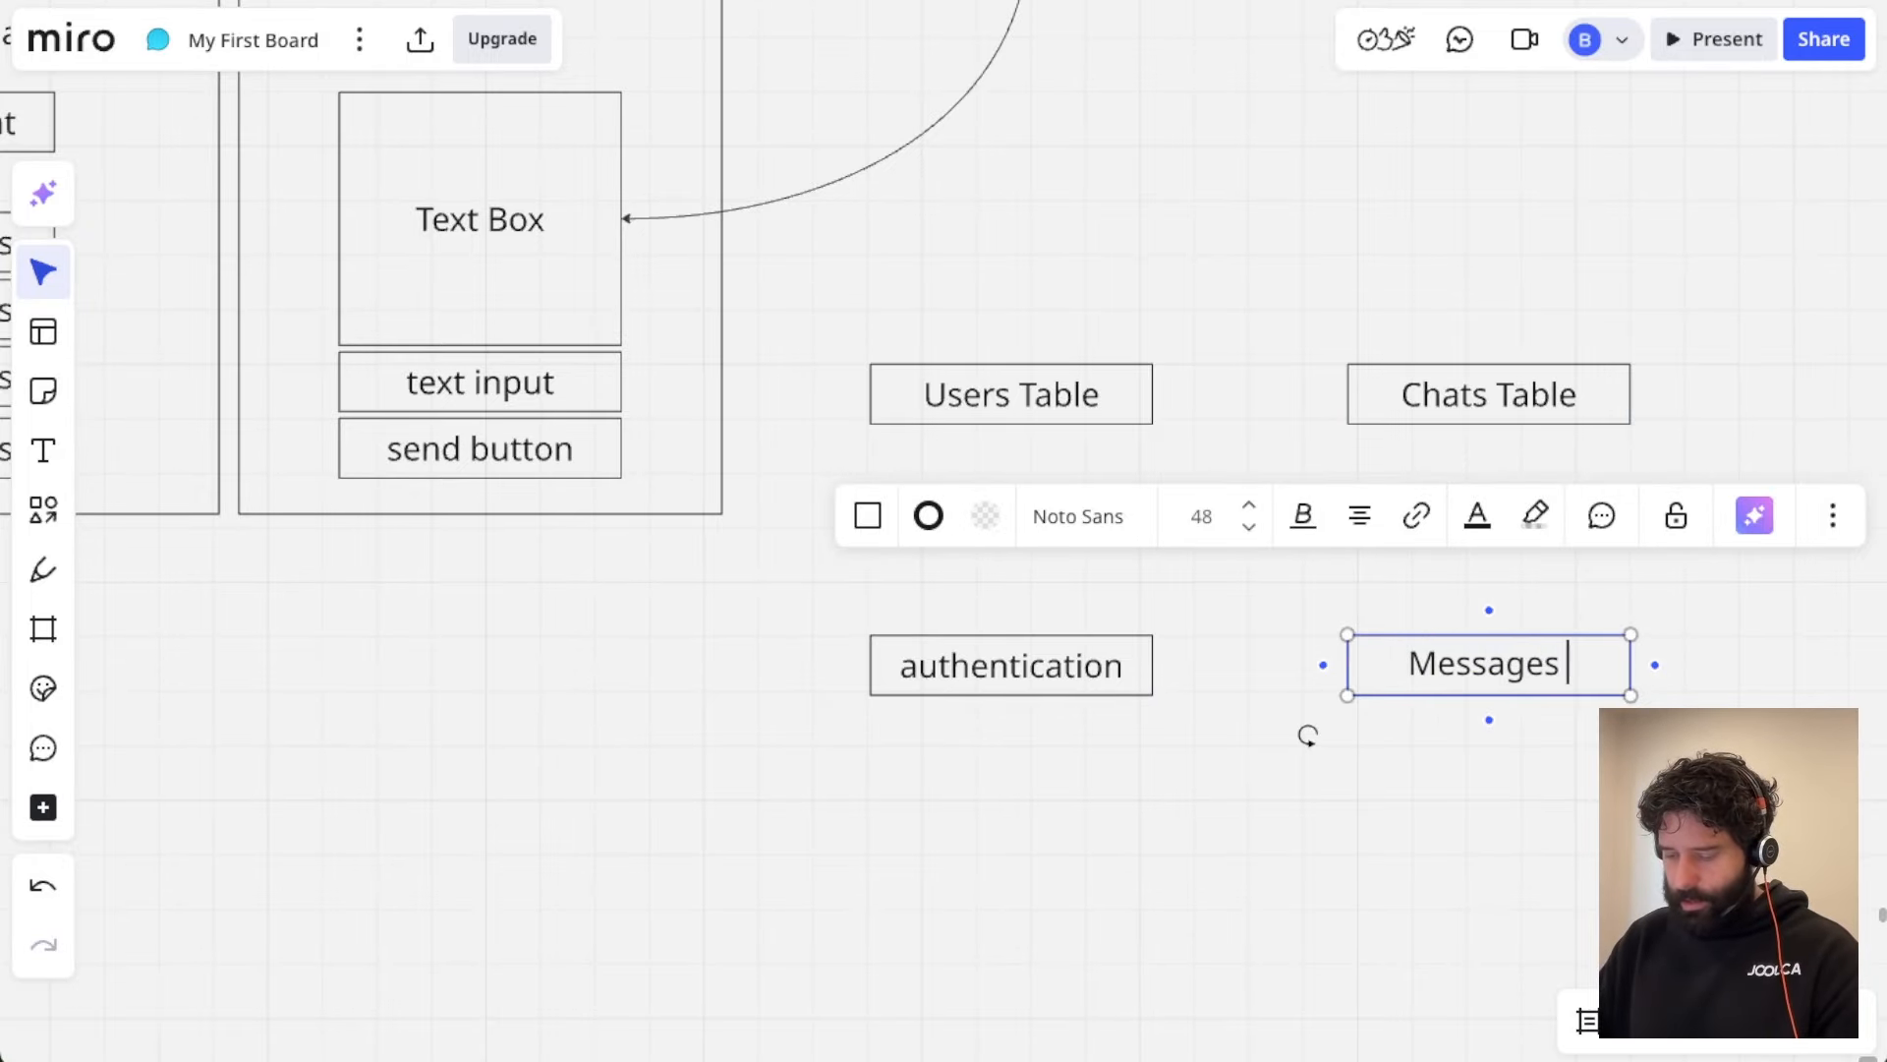
text(Table)
click(1534, 771)
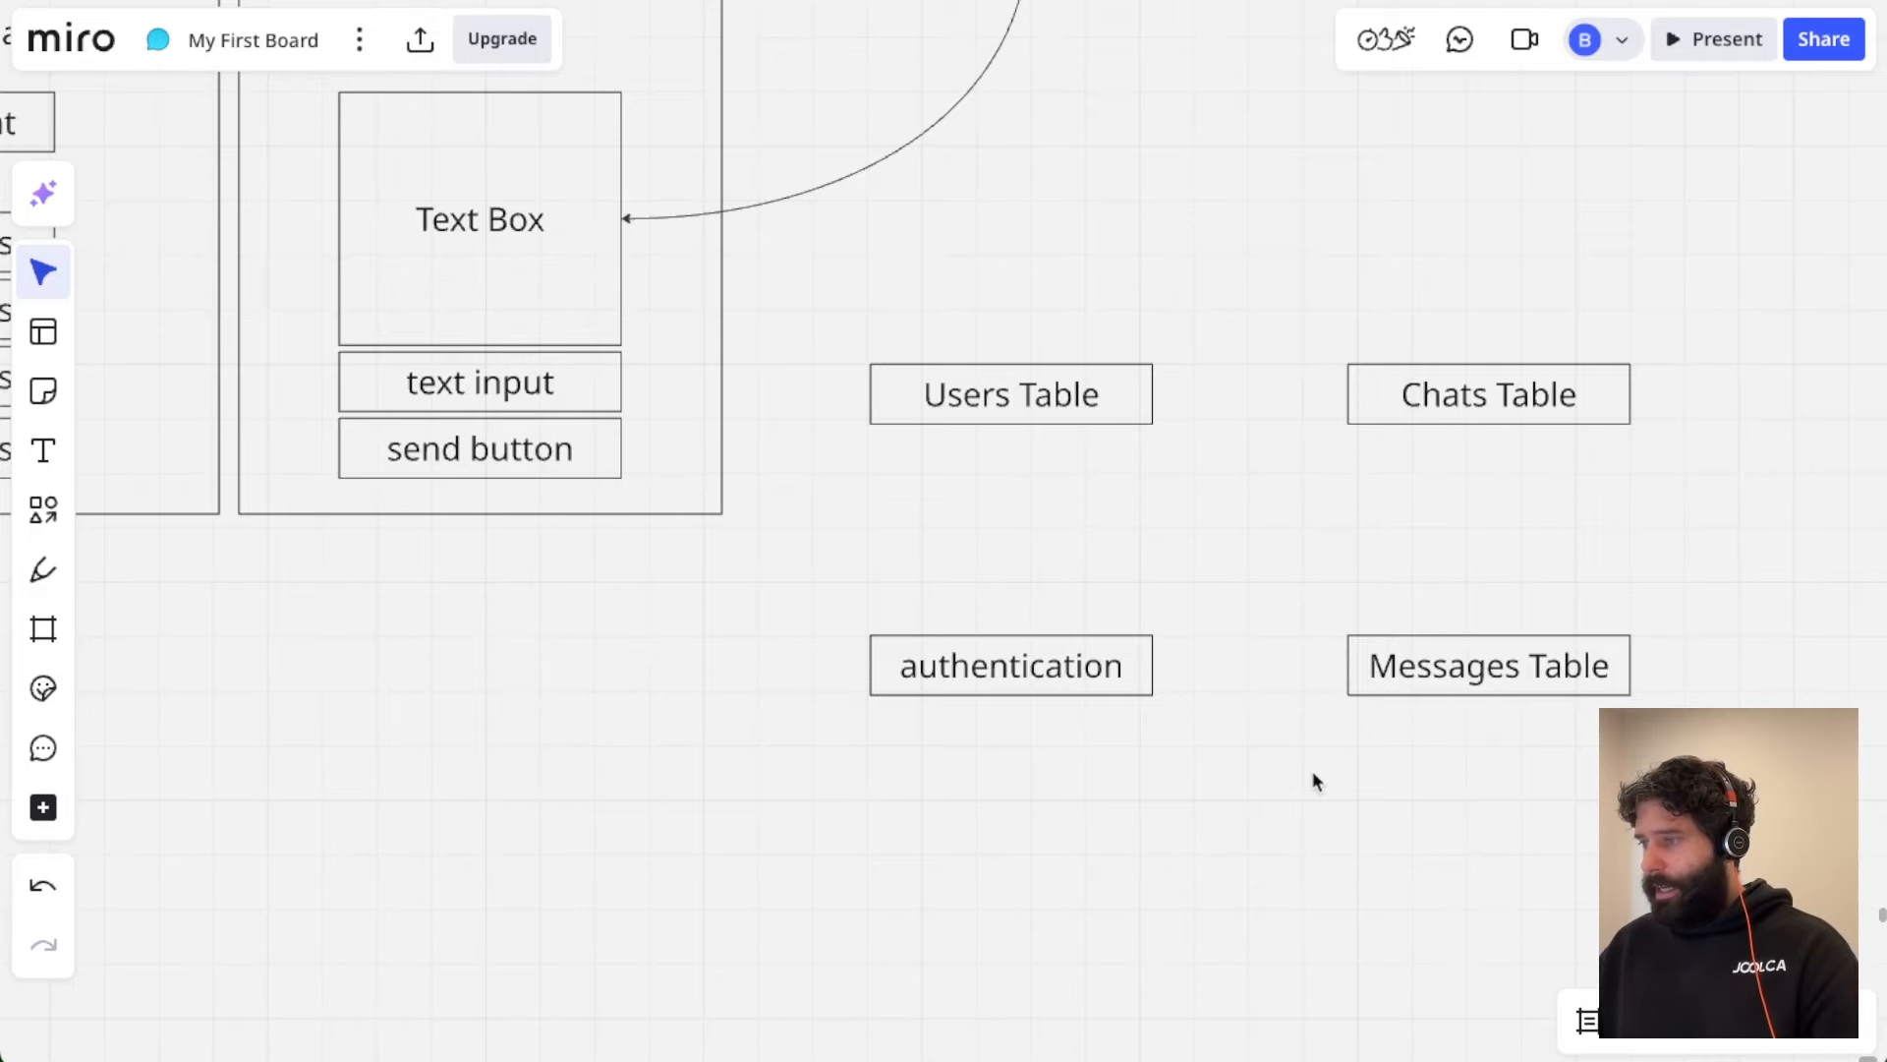
Step: Examine the Sign In, Main Page and Chat Page layouts and the Main Page's uppermost "List old chats" box
scroll(1312, 771, down, 3)
scroll(1312, 773, left, 4)
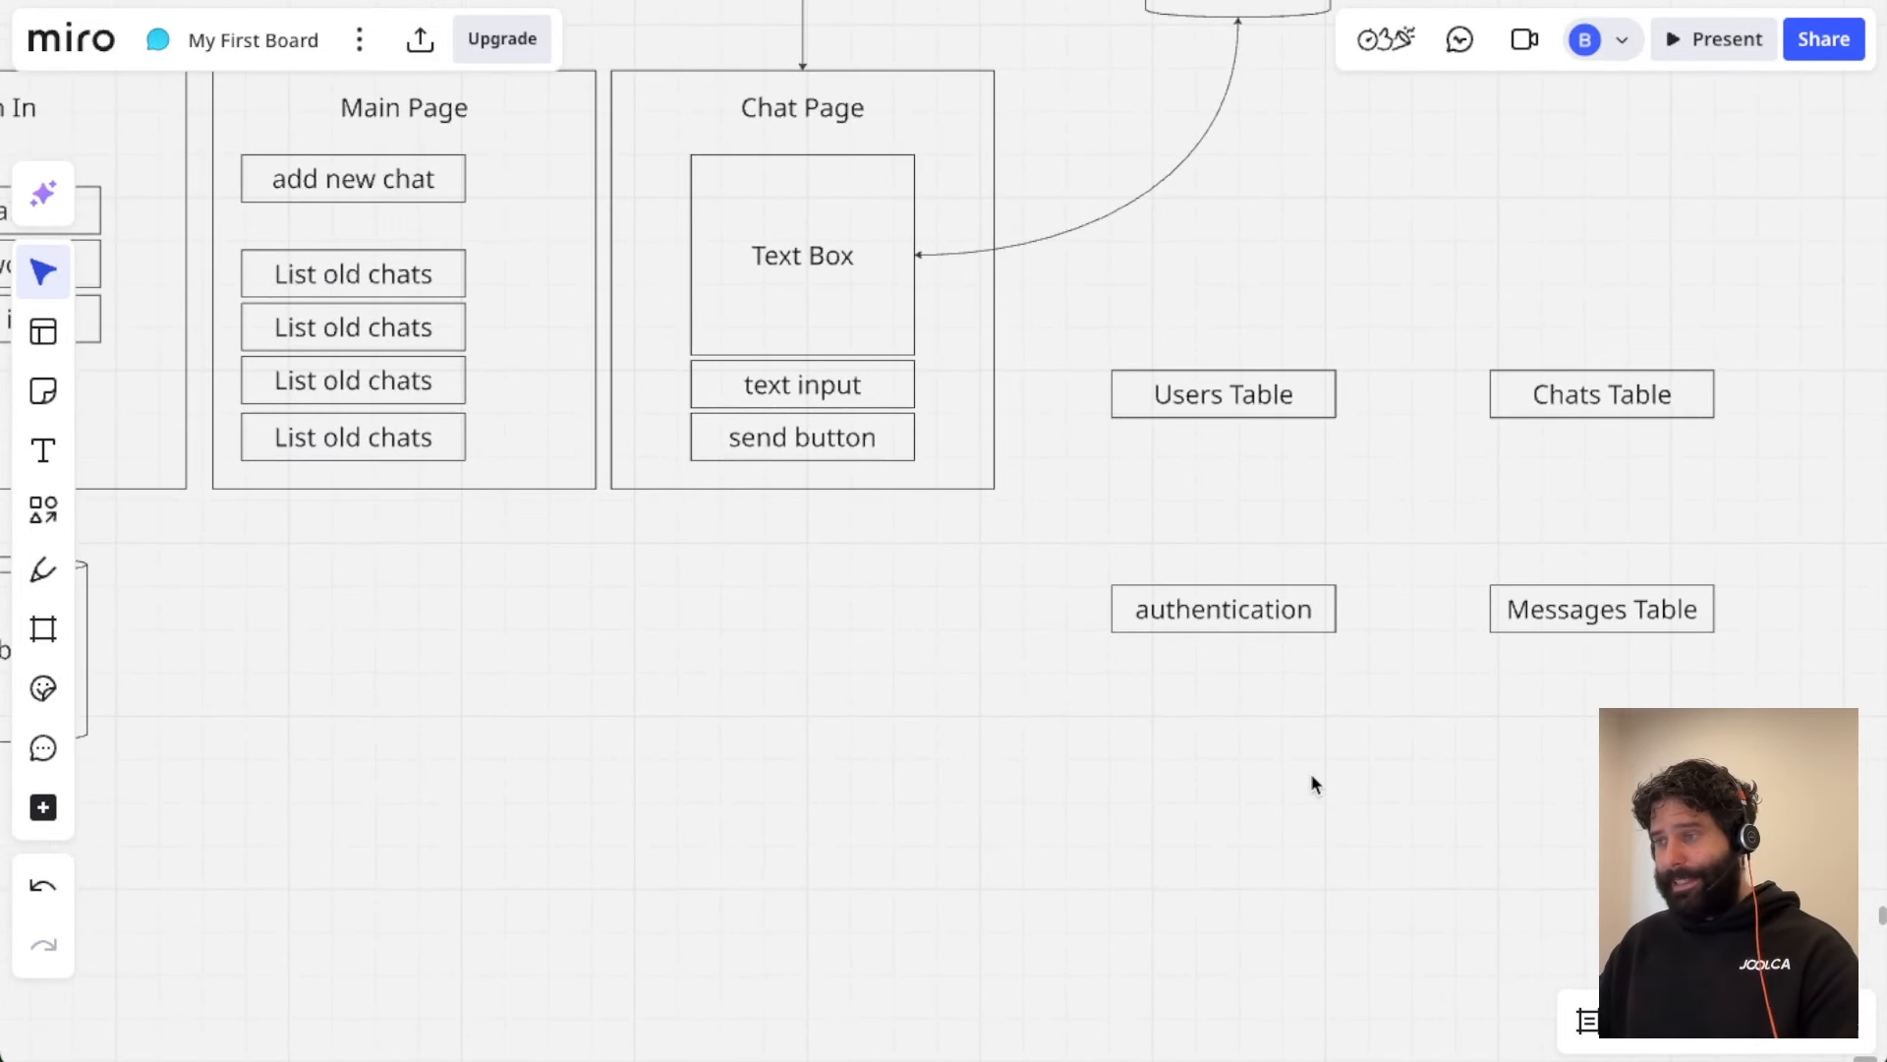
scroll(1312, 773, left, 8)
scroll(1311, 773, up, 2)
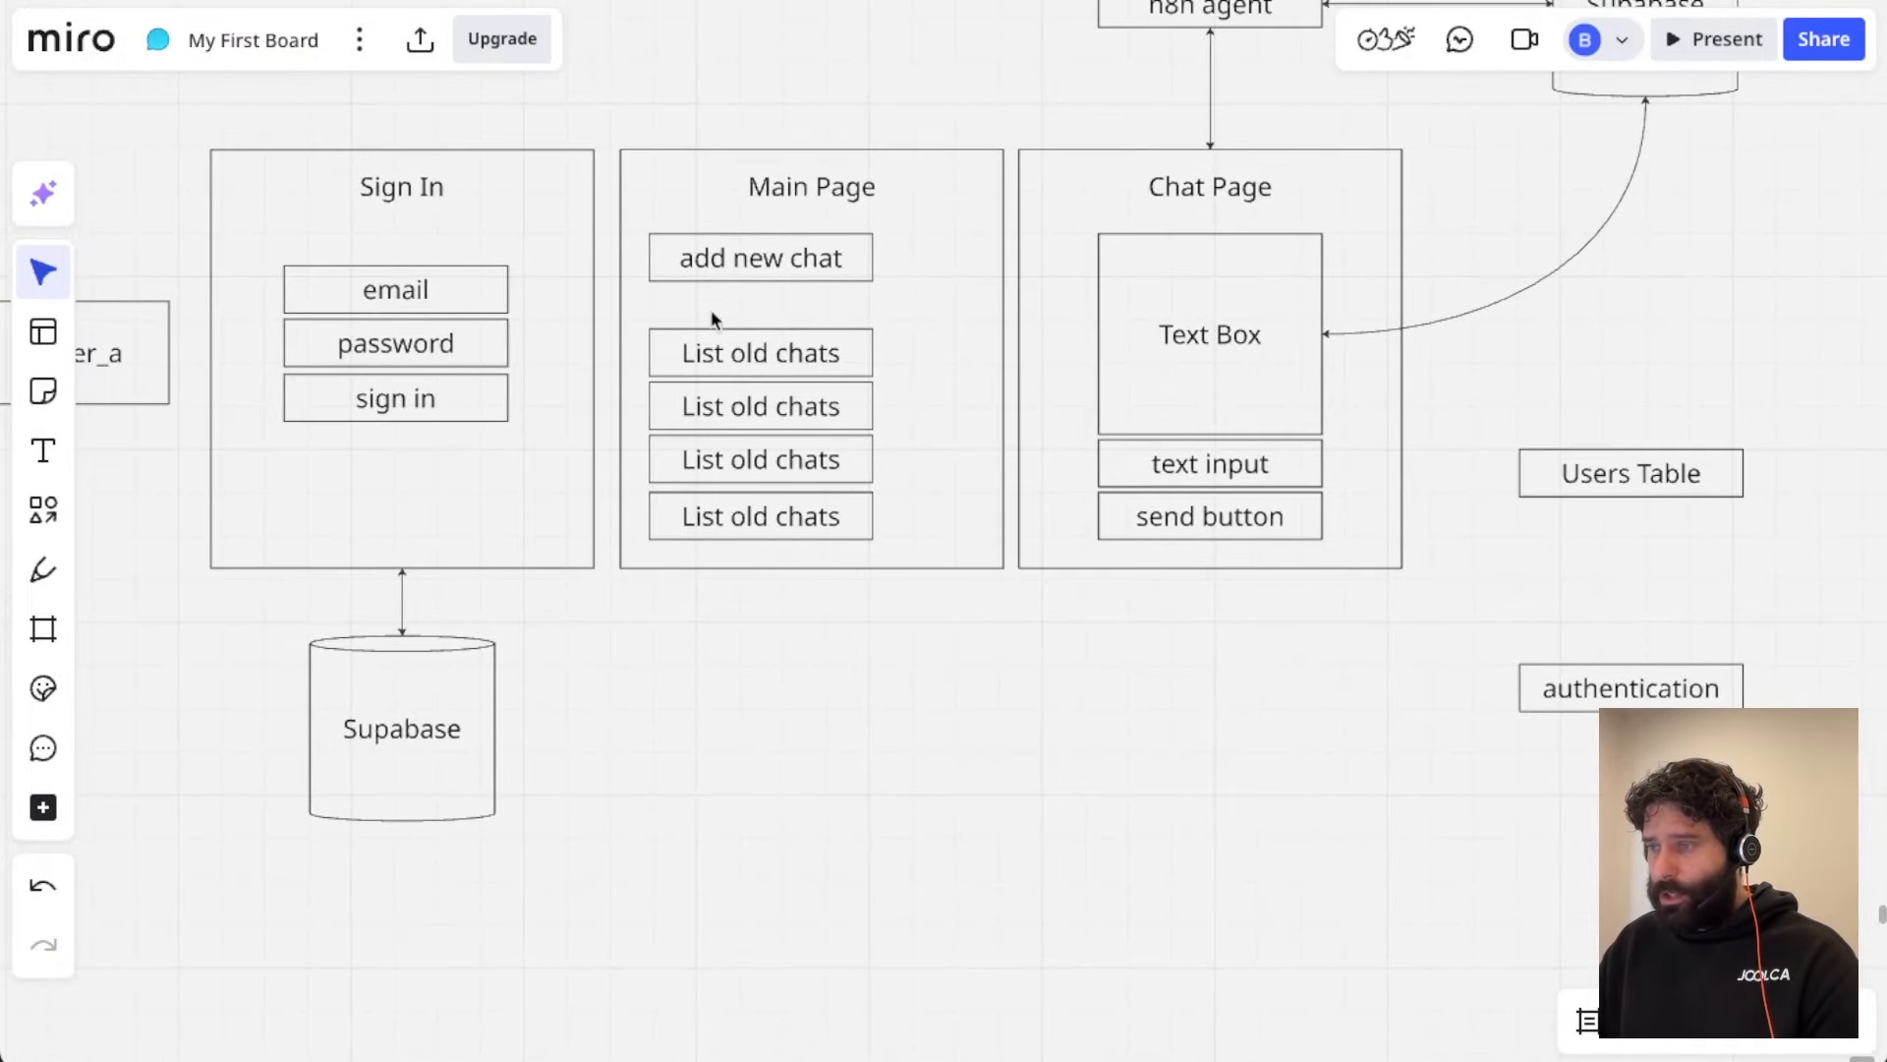
scroll(1027, 529, right, 3)
scroll(1027, 529, down, 2)
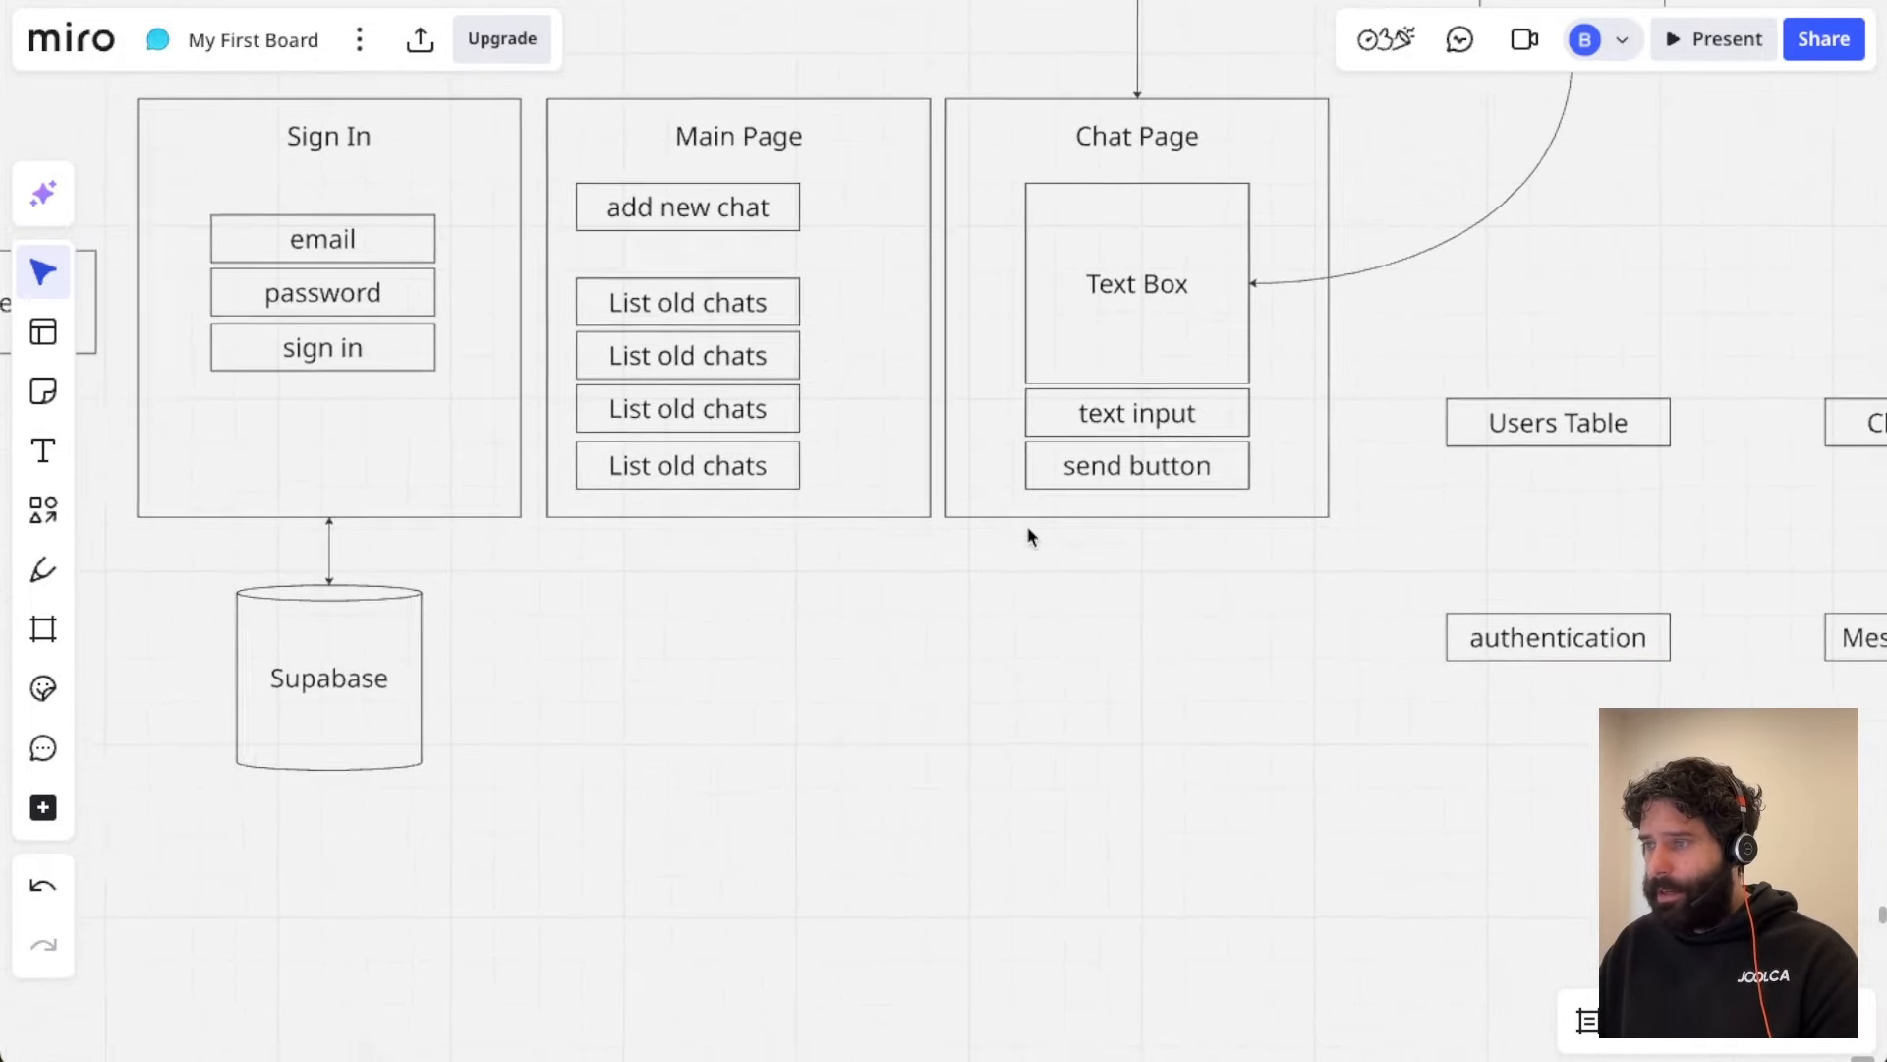
scroll(1026, 525, right, 4)
scroll(1026, 525, down, 2)
click(552, 264)
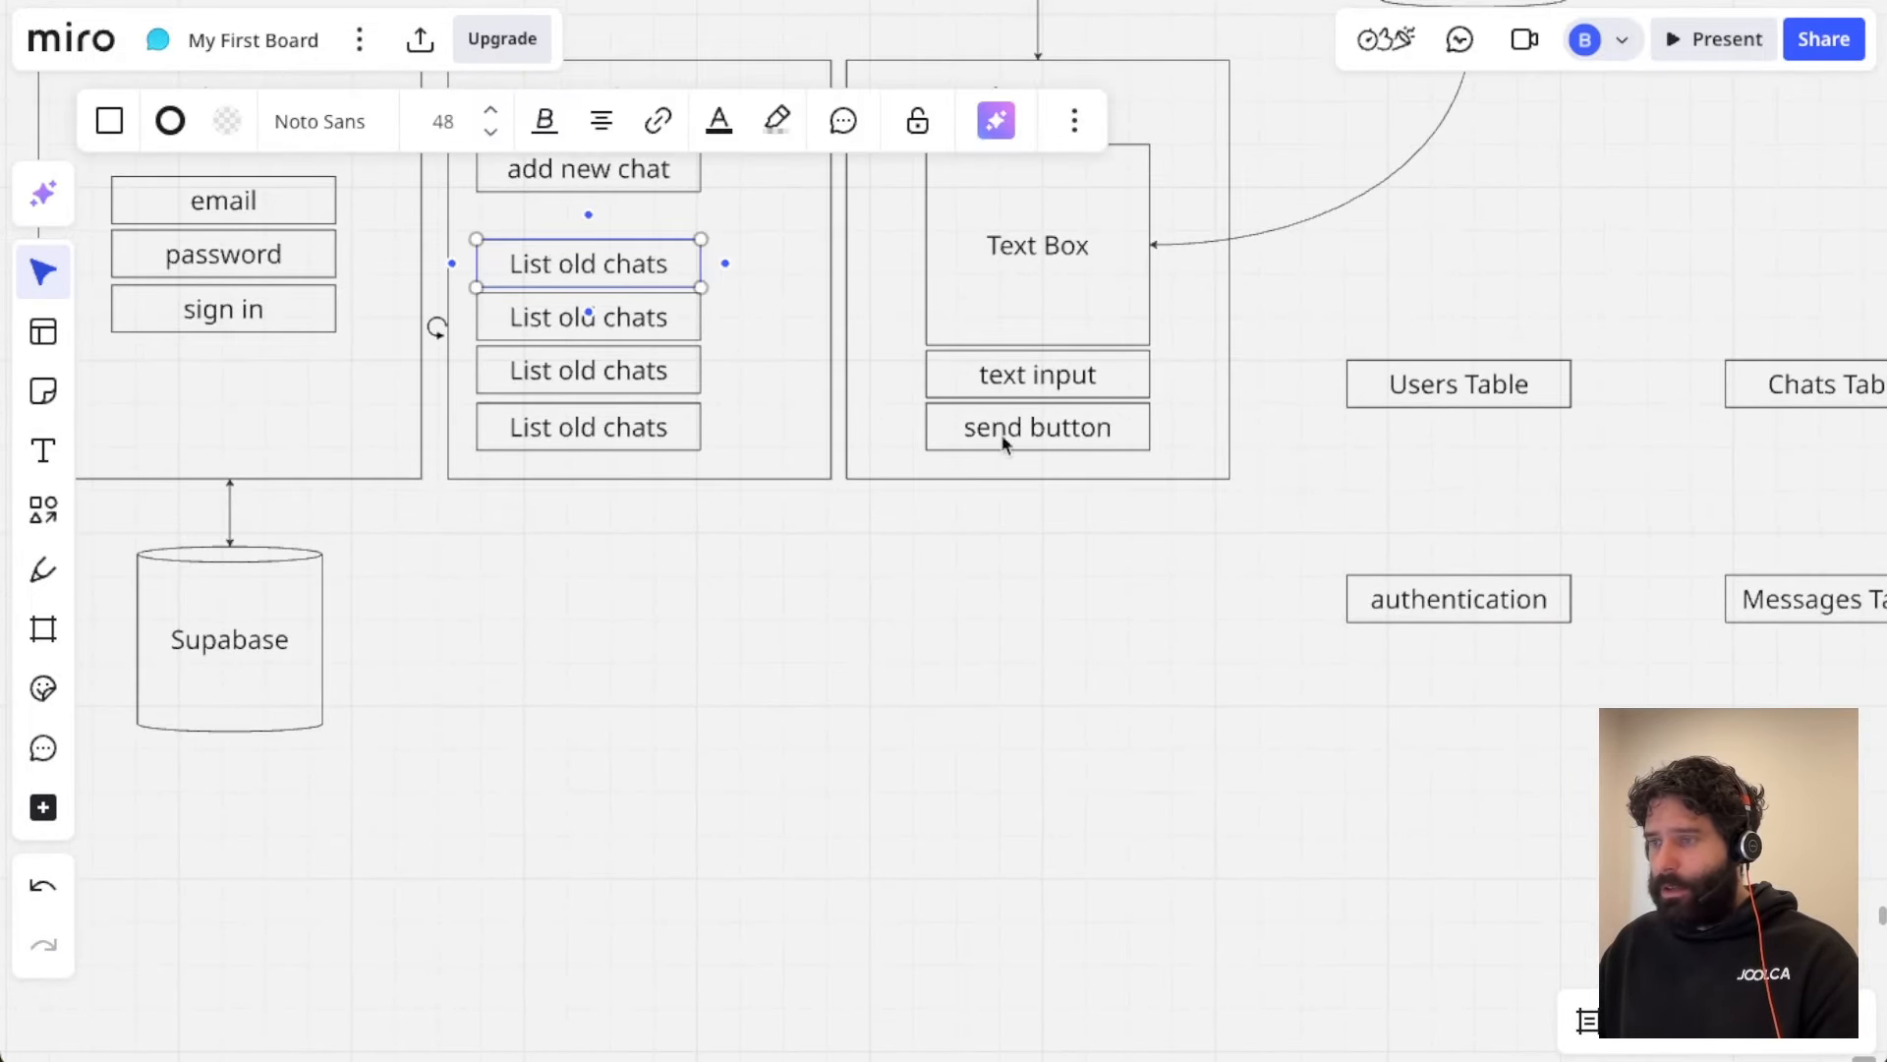
Step: Widen the "Chats Table" box by extending its right edge to about one and a half times its width
scroll(1138, 531, right, 10)
scroll(1137, 530, down, 3)
click(1322, 194)
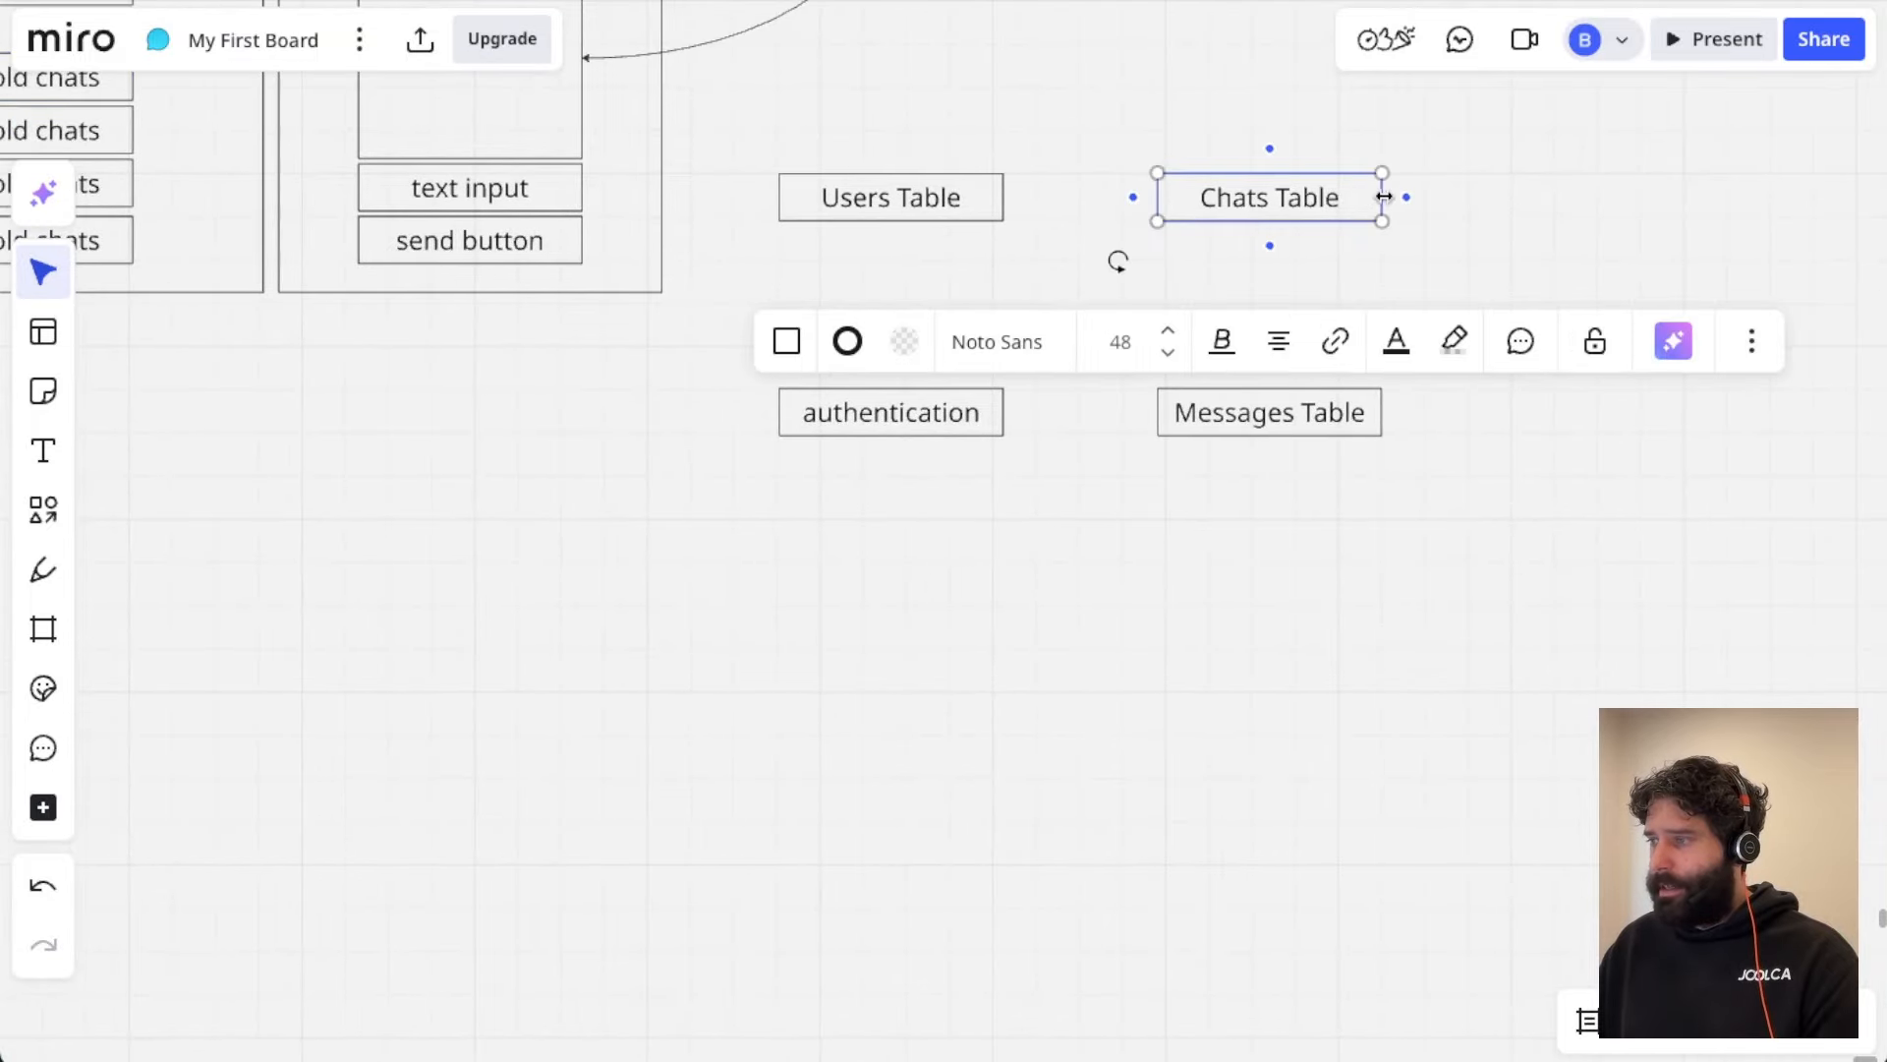
drag(1386, 197, 1504, 197)
click(1504, 282)
Step: Place a copy of the "Chats Table" box directly below it, narrow it to less than half width and label it "chat_uid"
click(1317, 212)
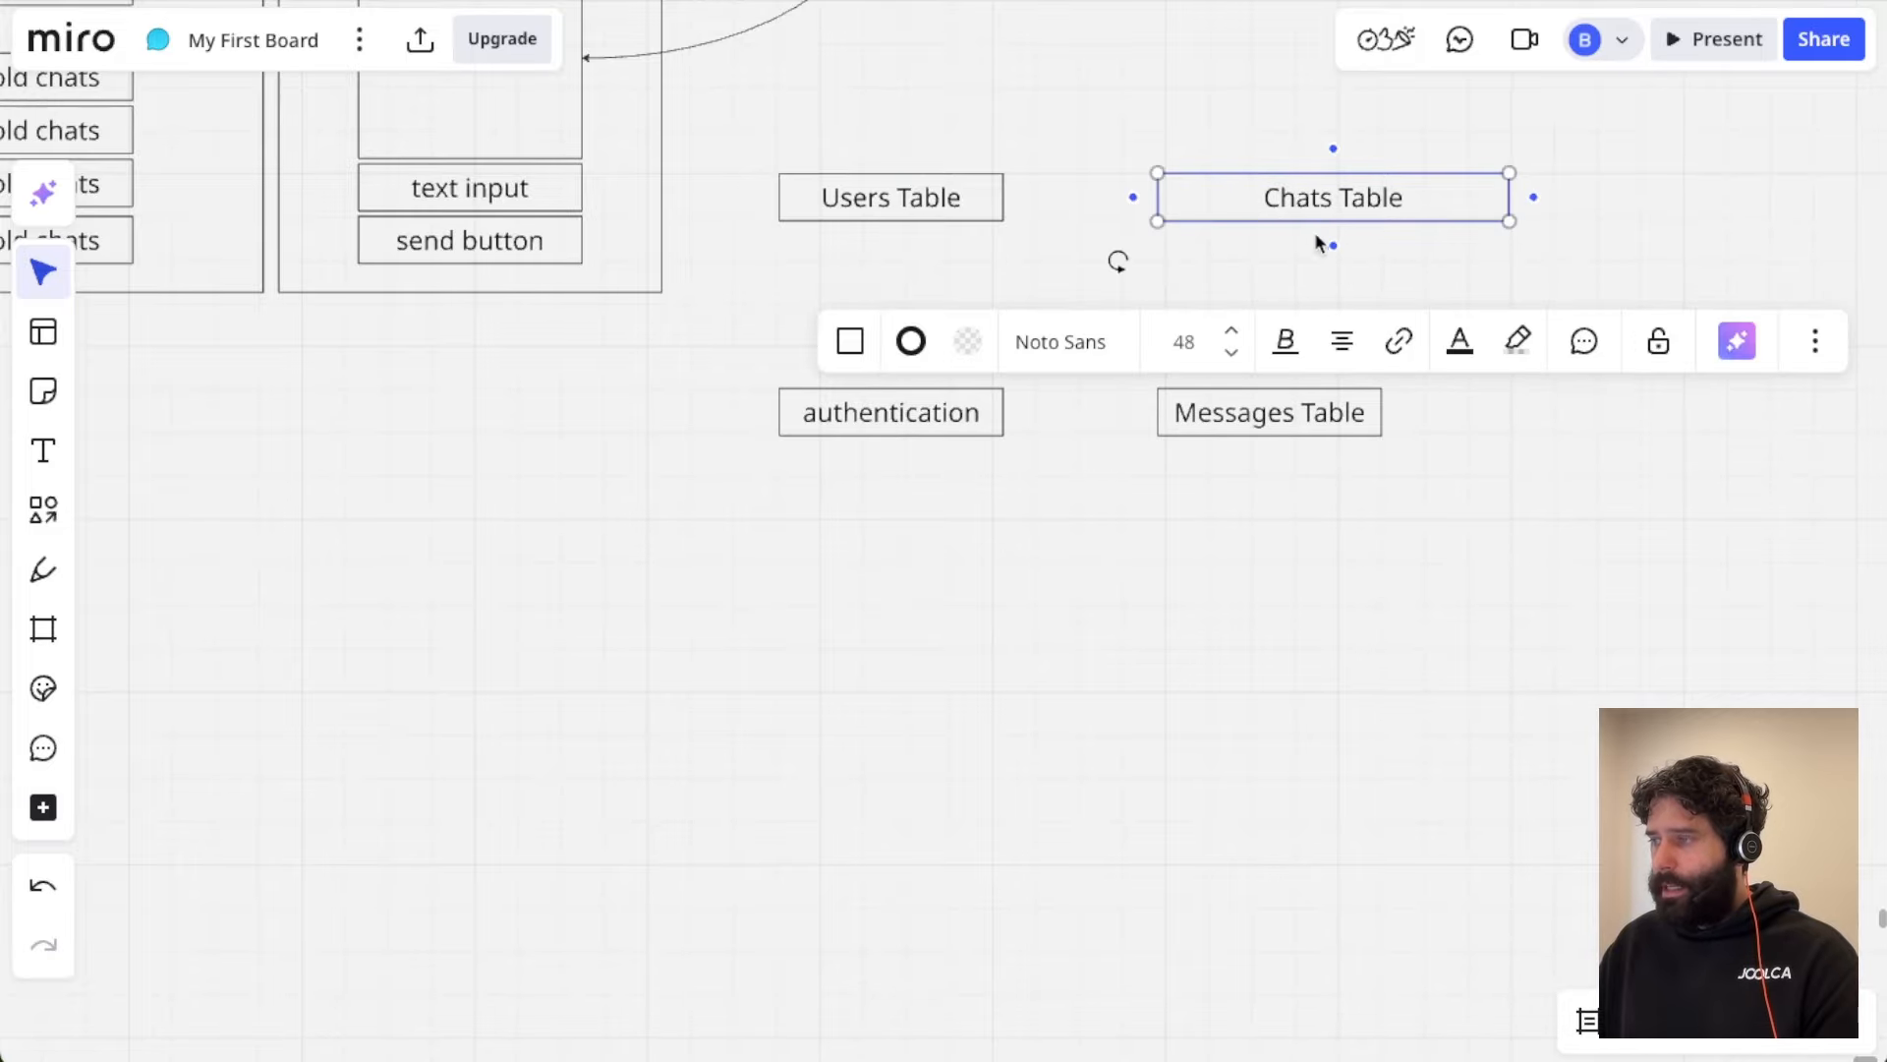
key(super+c)
key(super+v)
drag(1294, 254, 1319, 261)
scroll(1319, 262, up, 5)
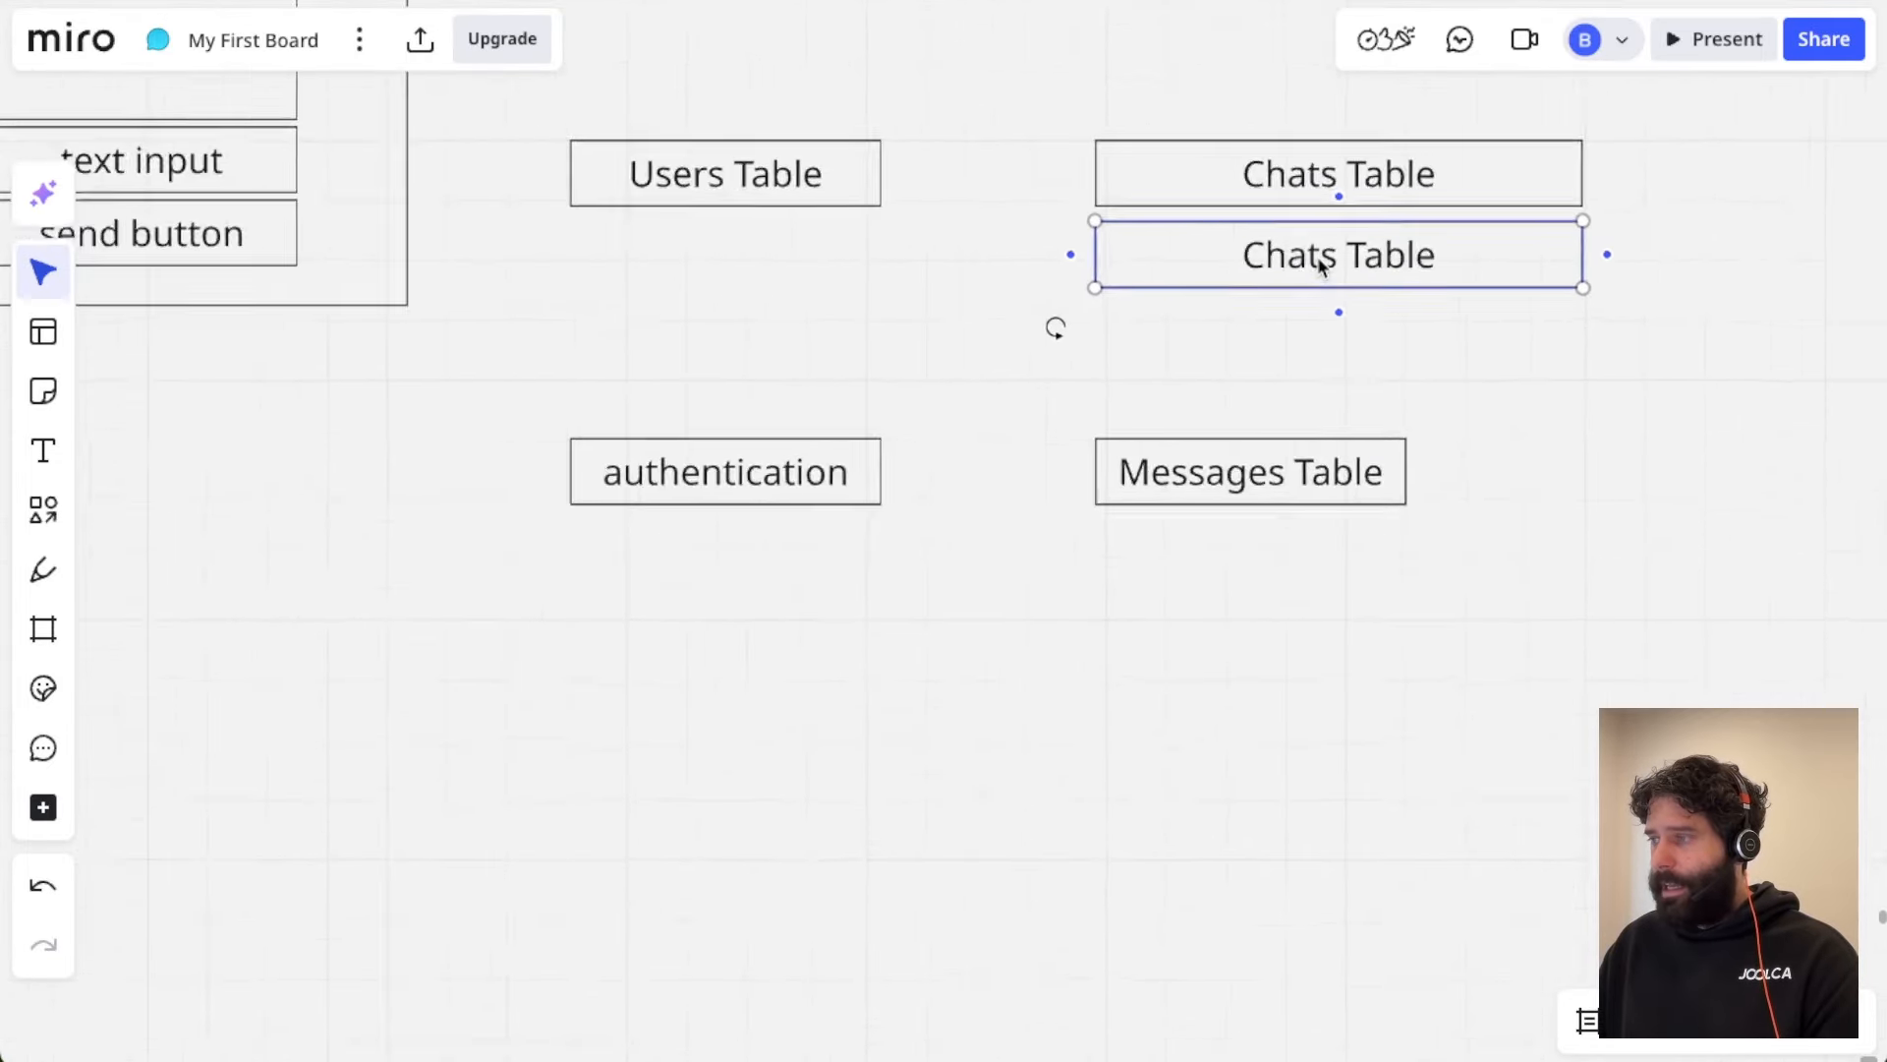
drag(1423, 300, 1063, 299)
double_click(1034, 300)
text(chat_uid)
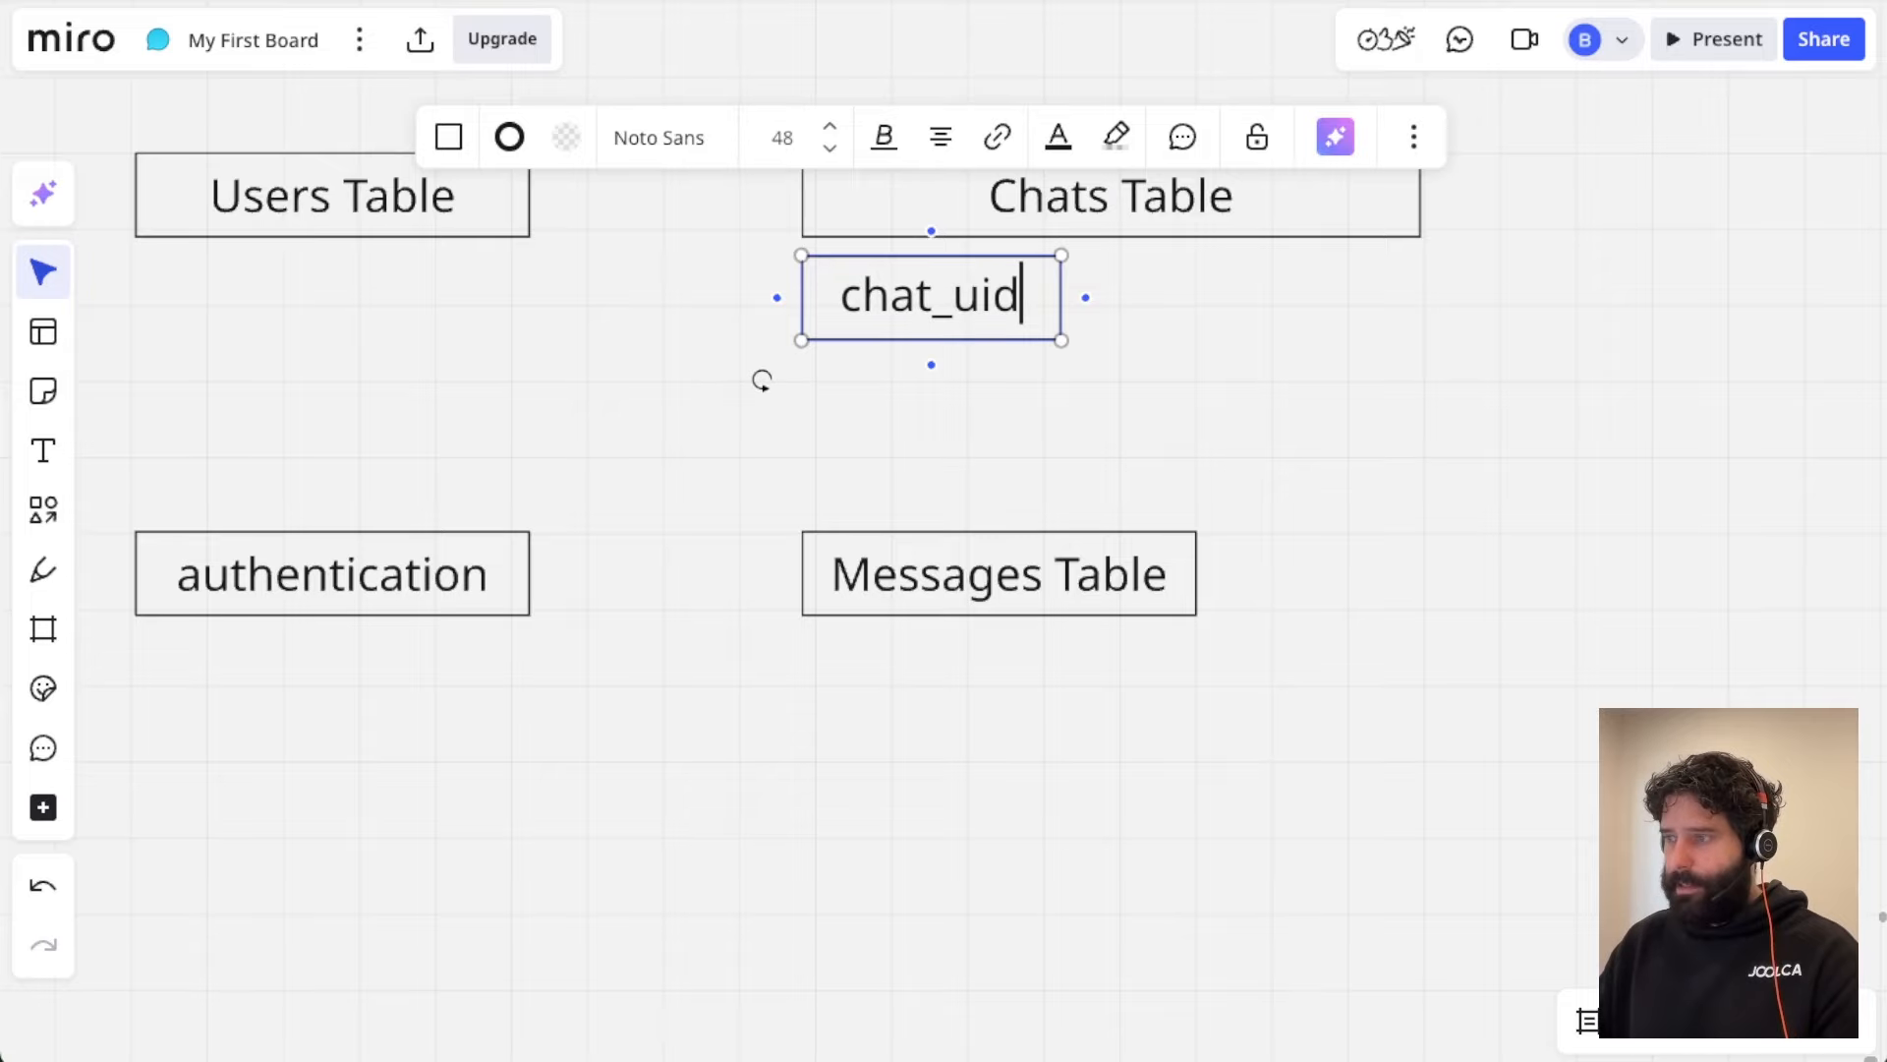
click(1332, 399)
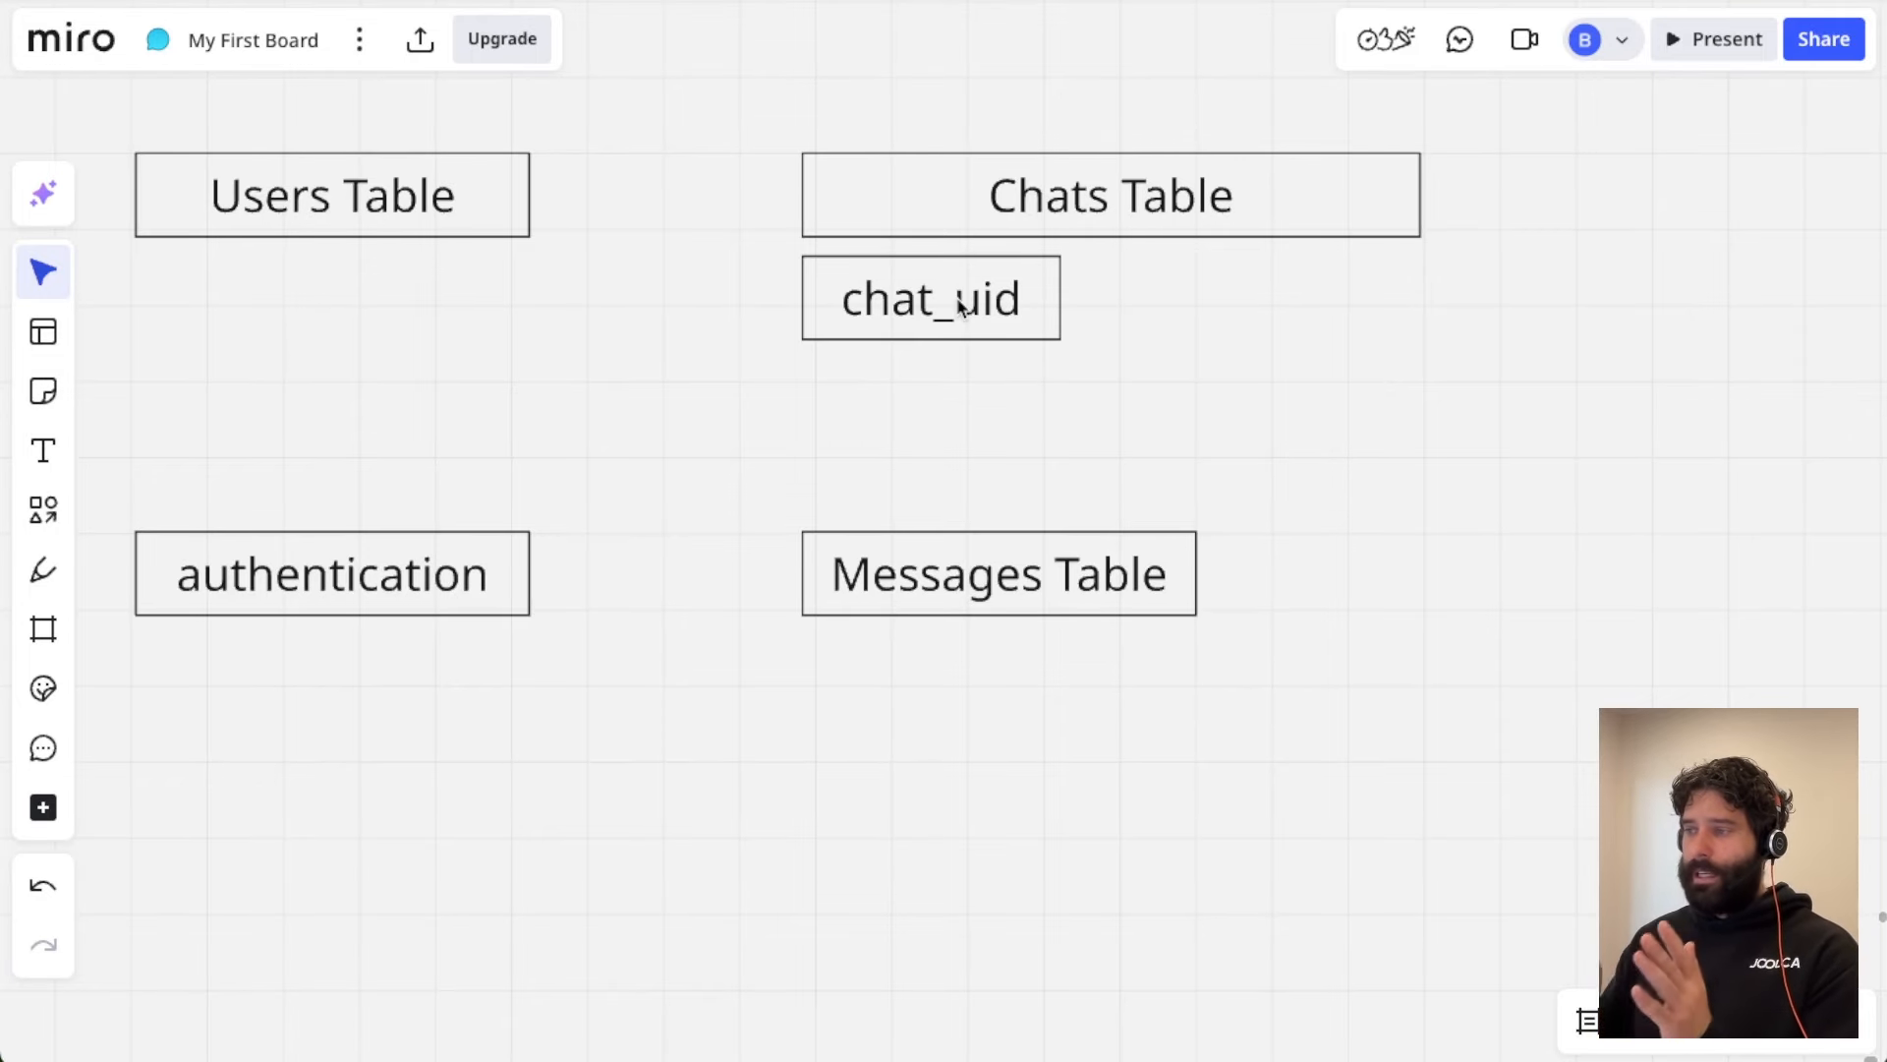
Step: Move the "chat_uid" box under the "Users Table" box and back to its place under the "Chats Table" box
scroll(1093, 354, left, 4)
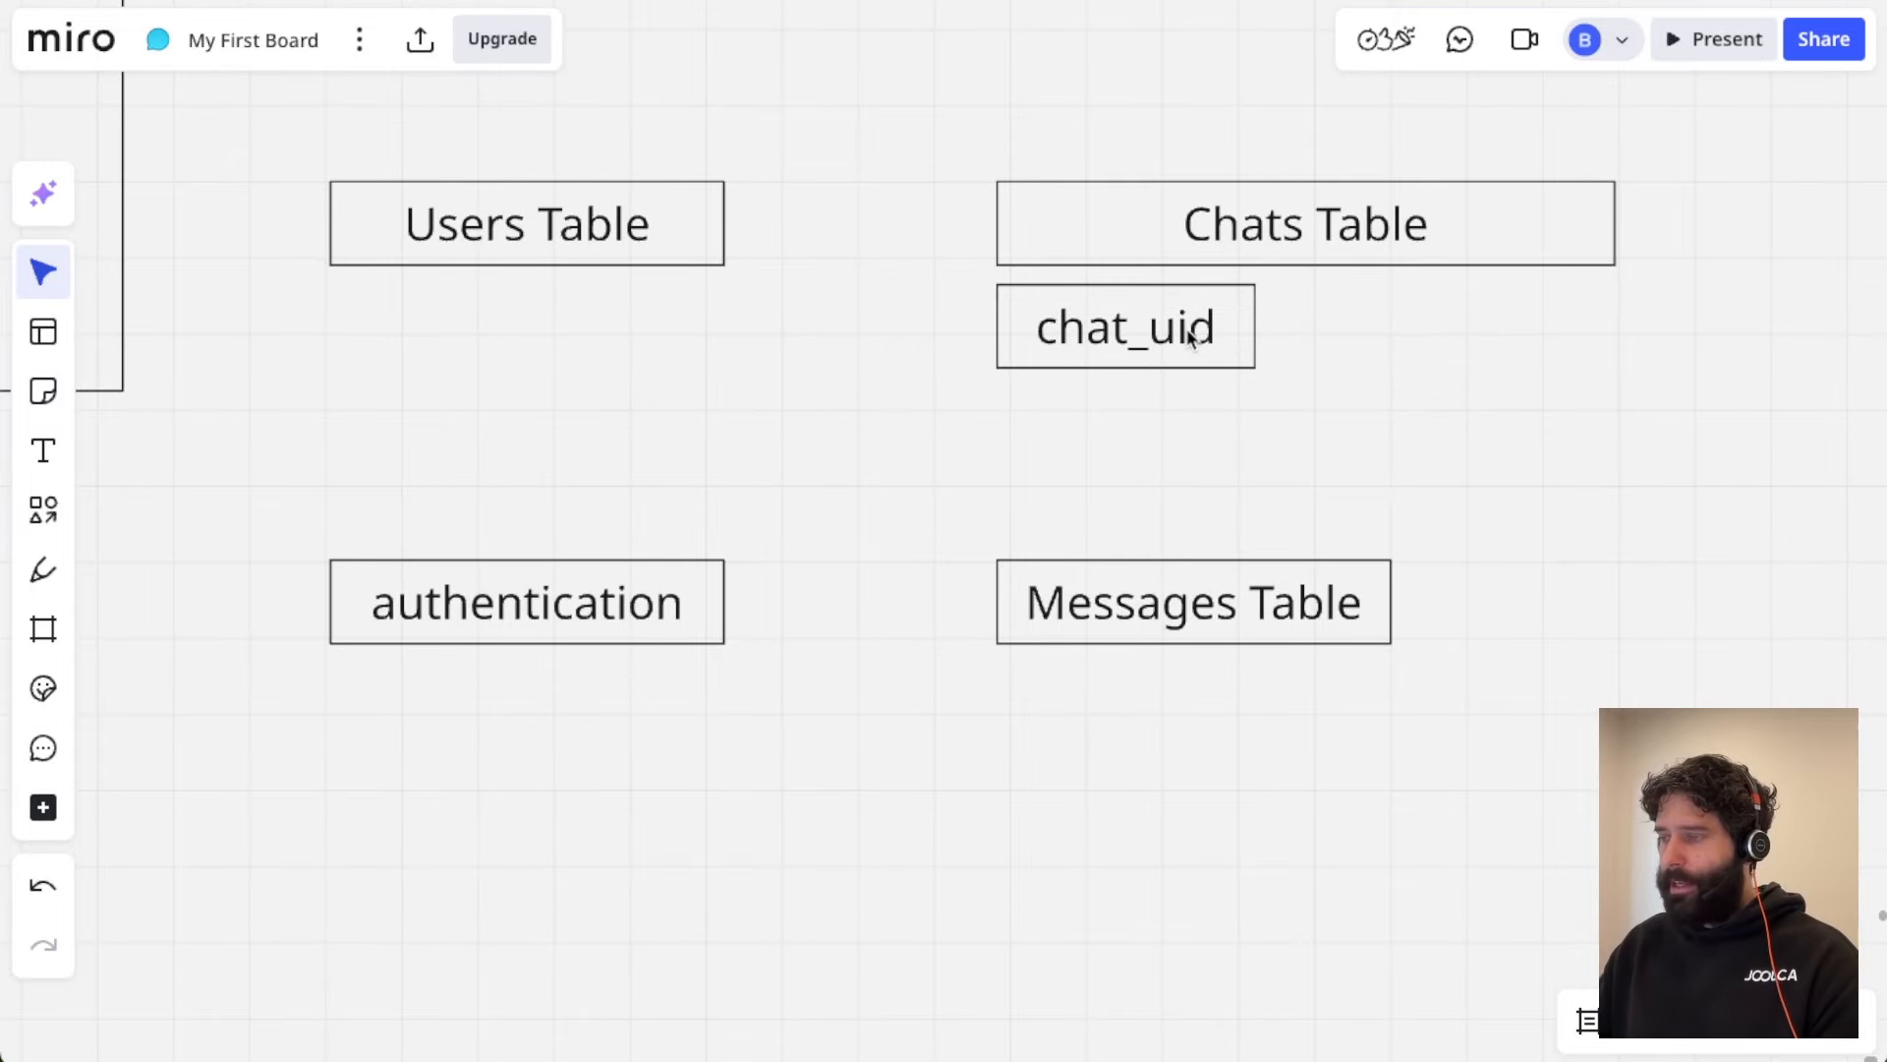
click(1191, 338)
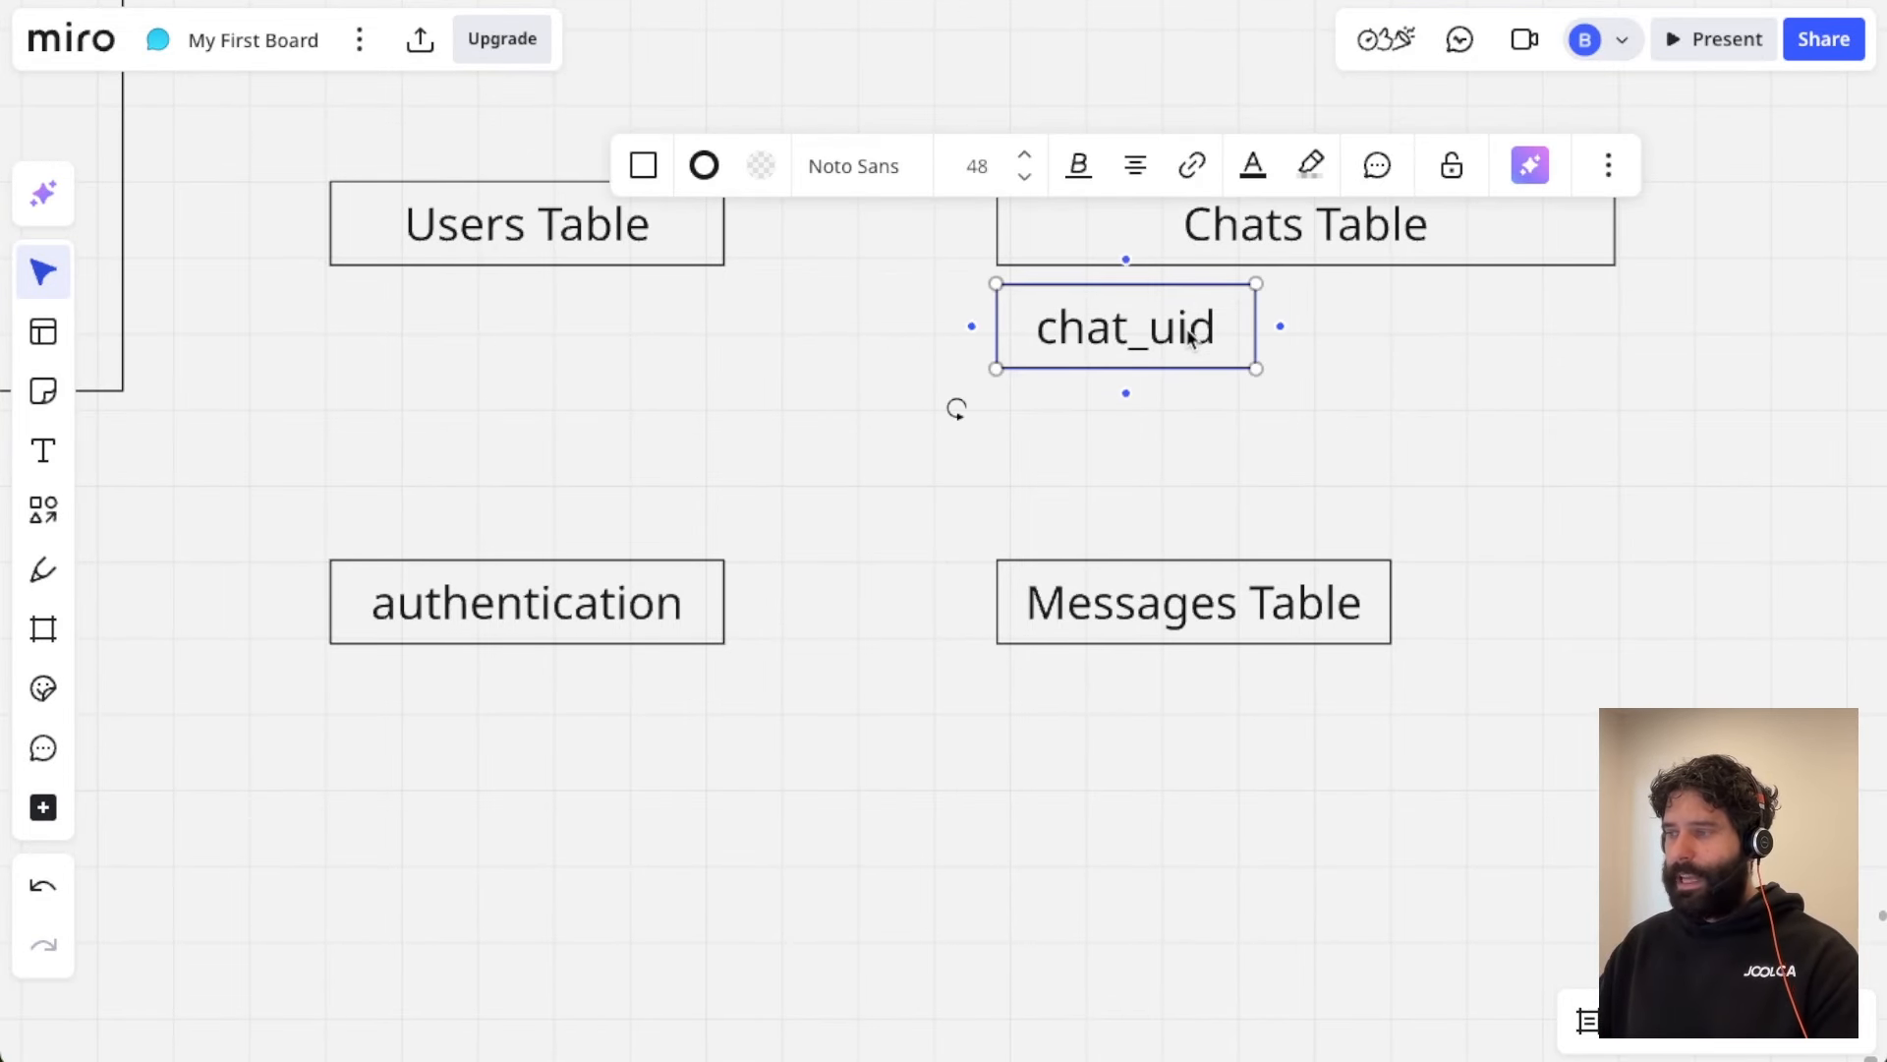
drag(1125, 362, 439, 346)
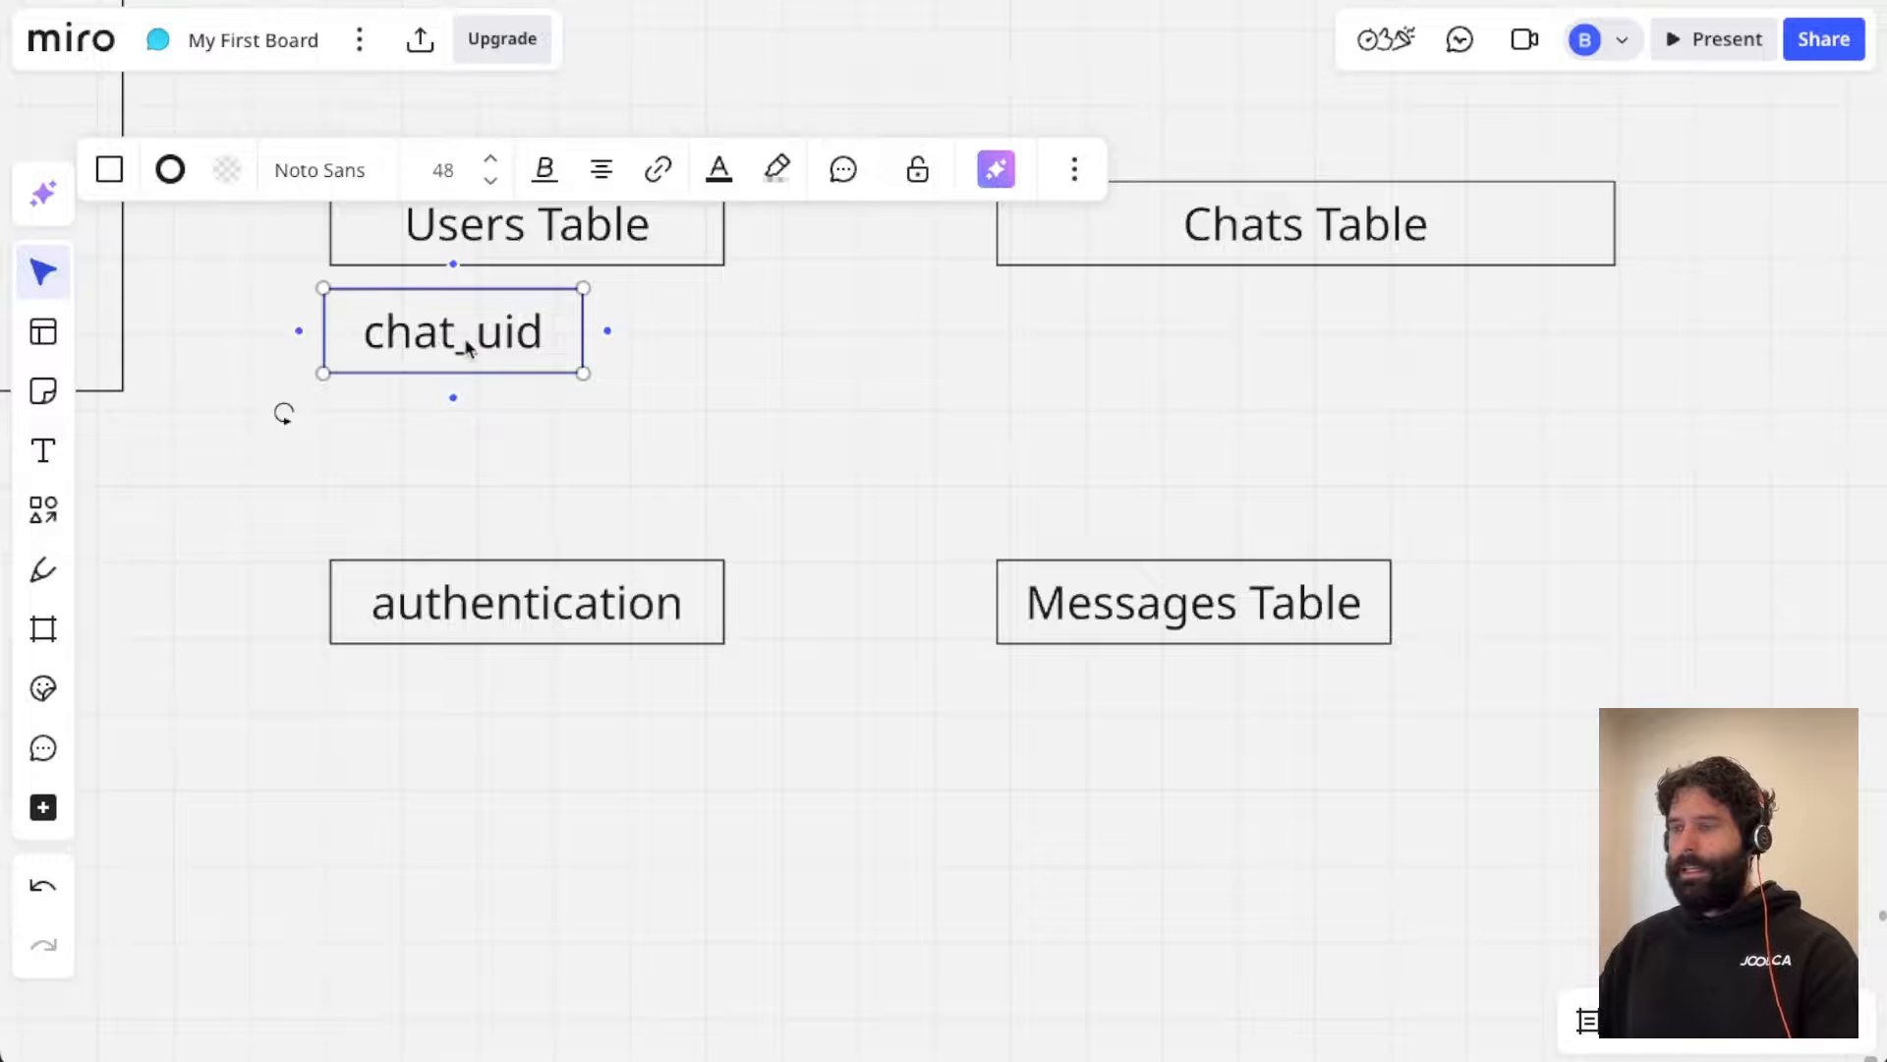
click(468, 345)
click(1118, 301)
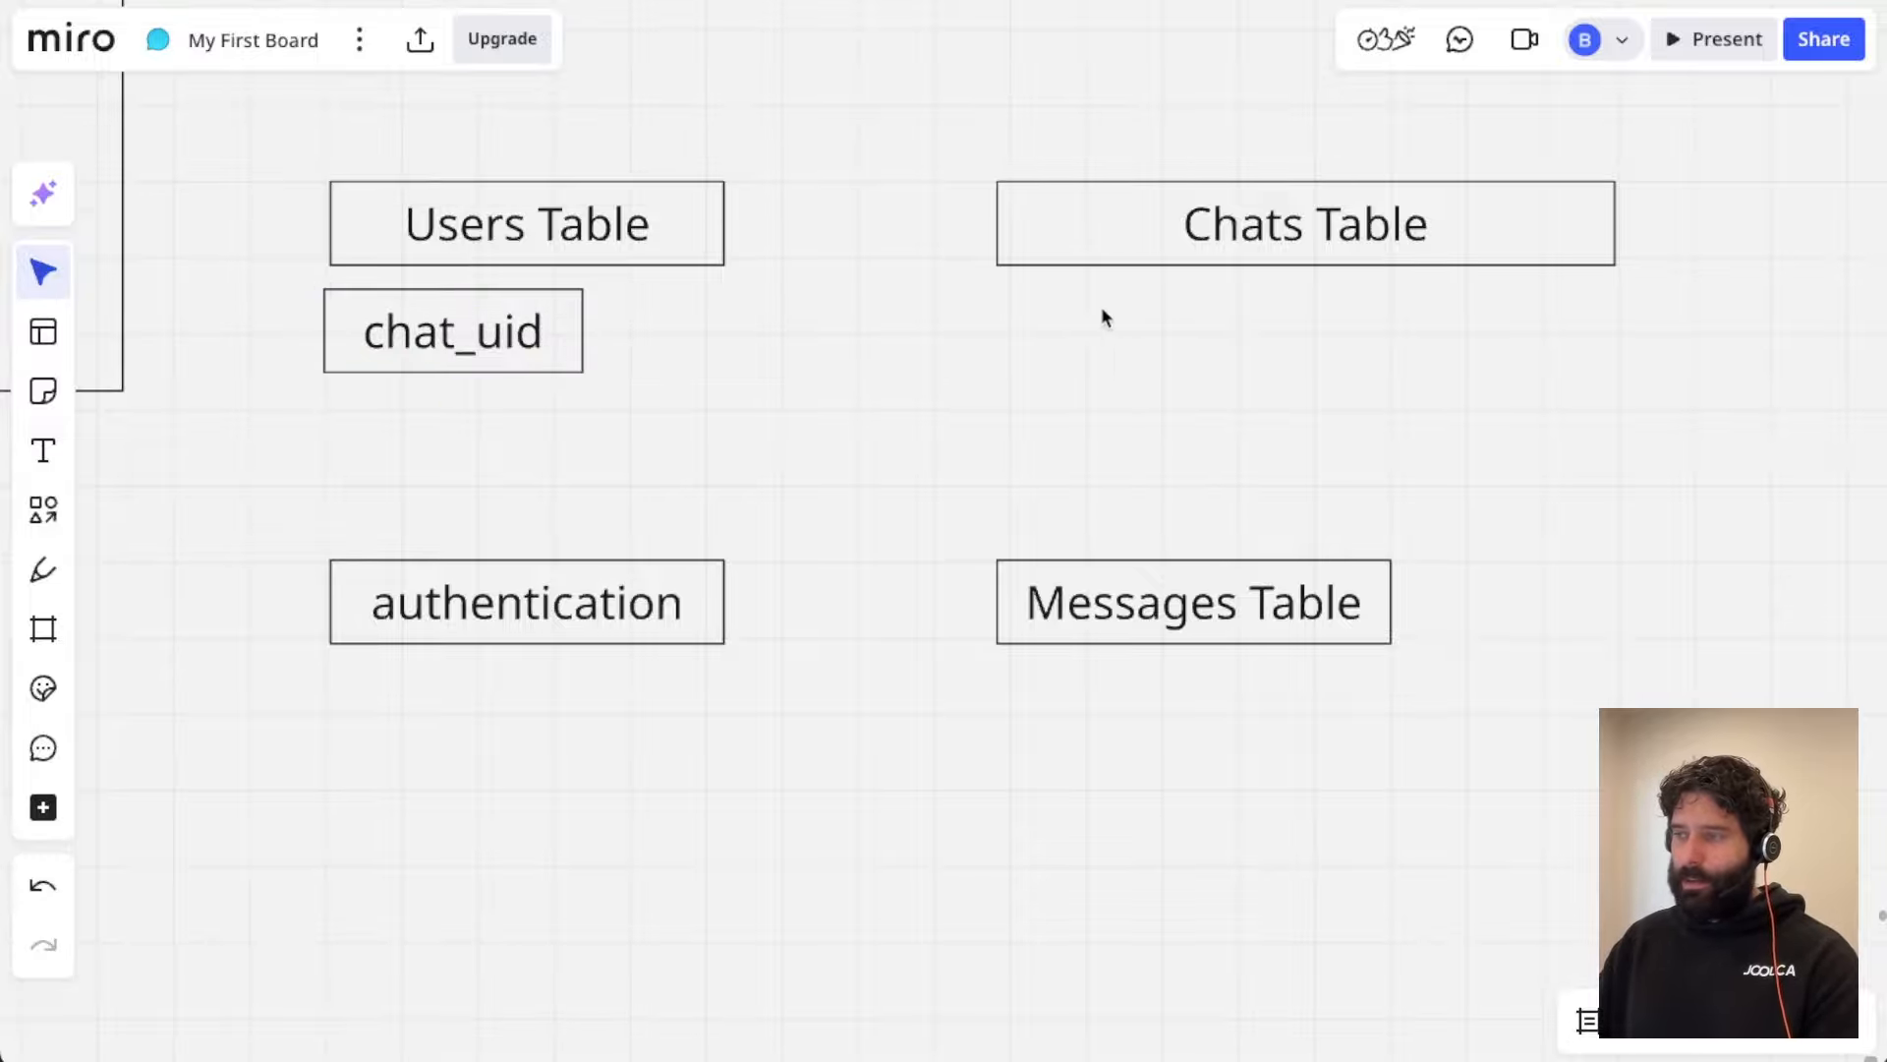
click(493, 340)
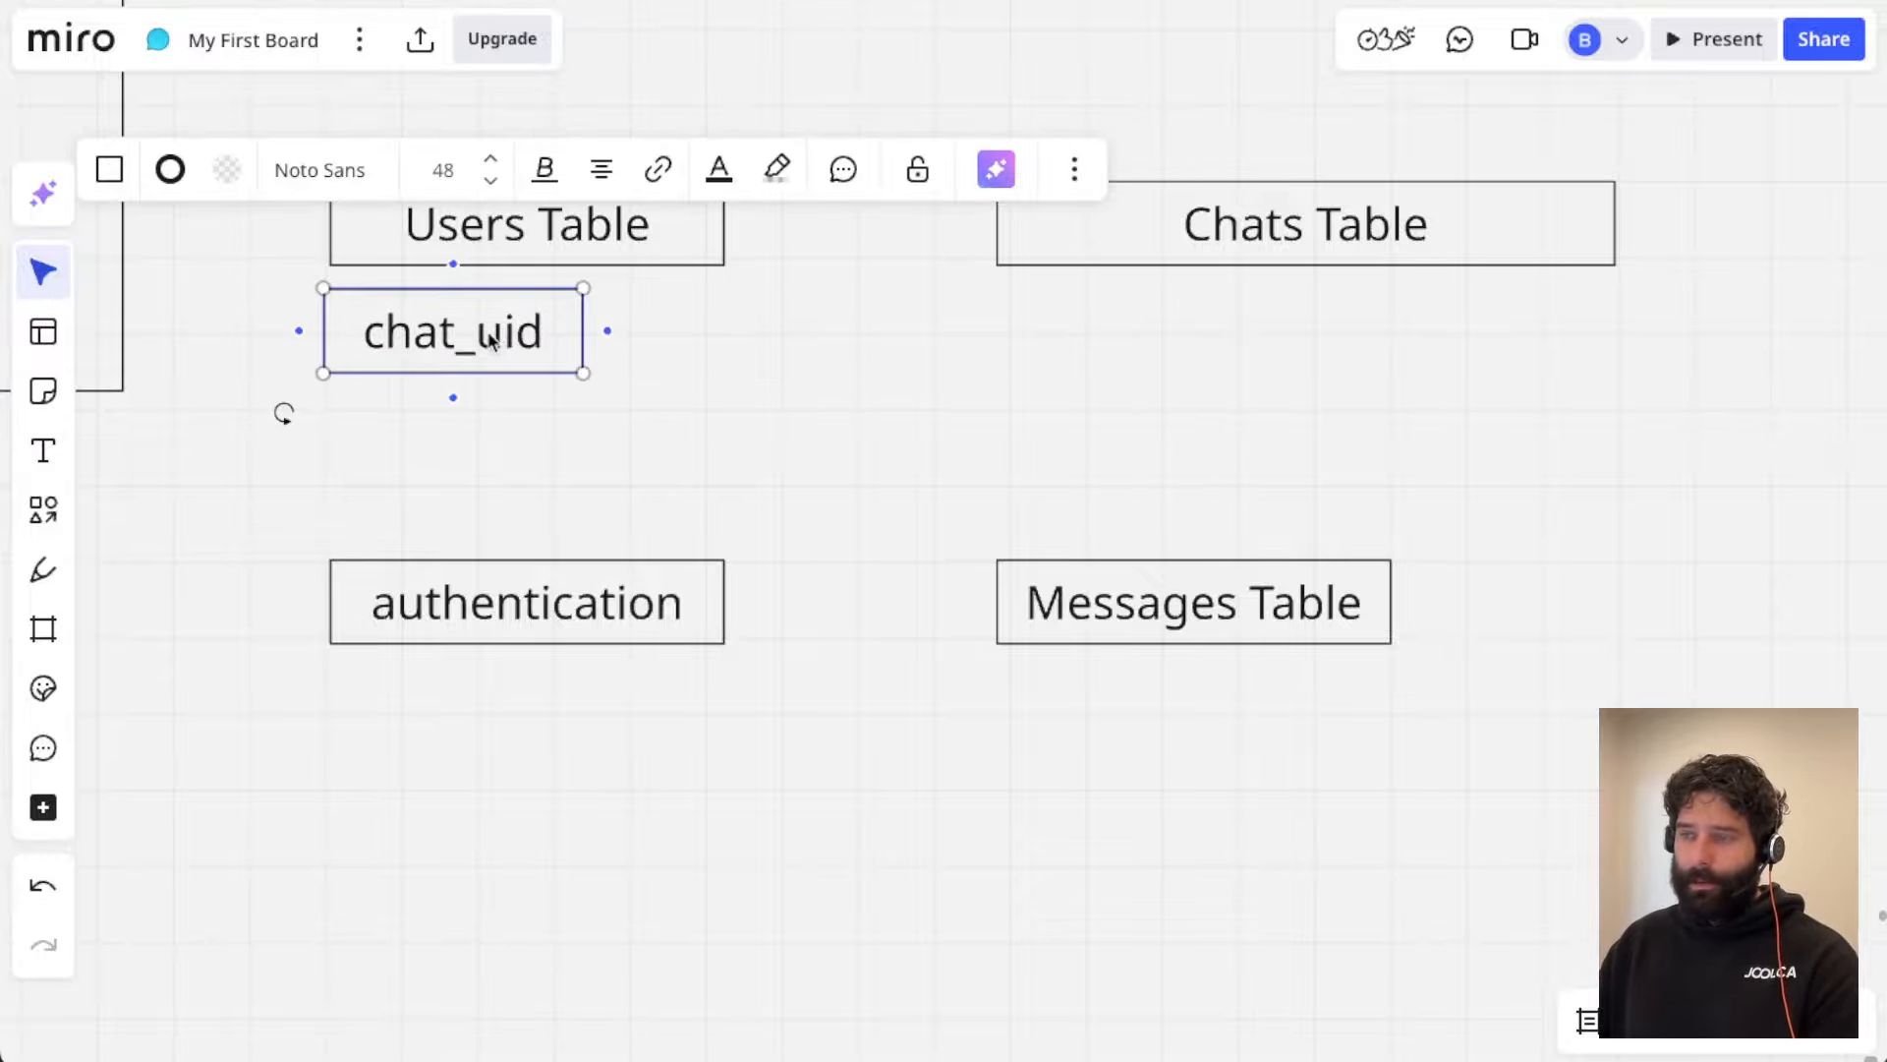
drag(493, 340, 1172, 334)
click(1359, 351)
Step: Narrow the "chat_uid" box so that it fits tightly around its text
scroll(1318, 373, right, 5)
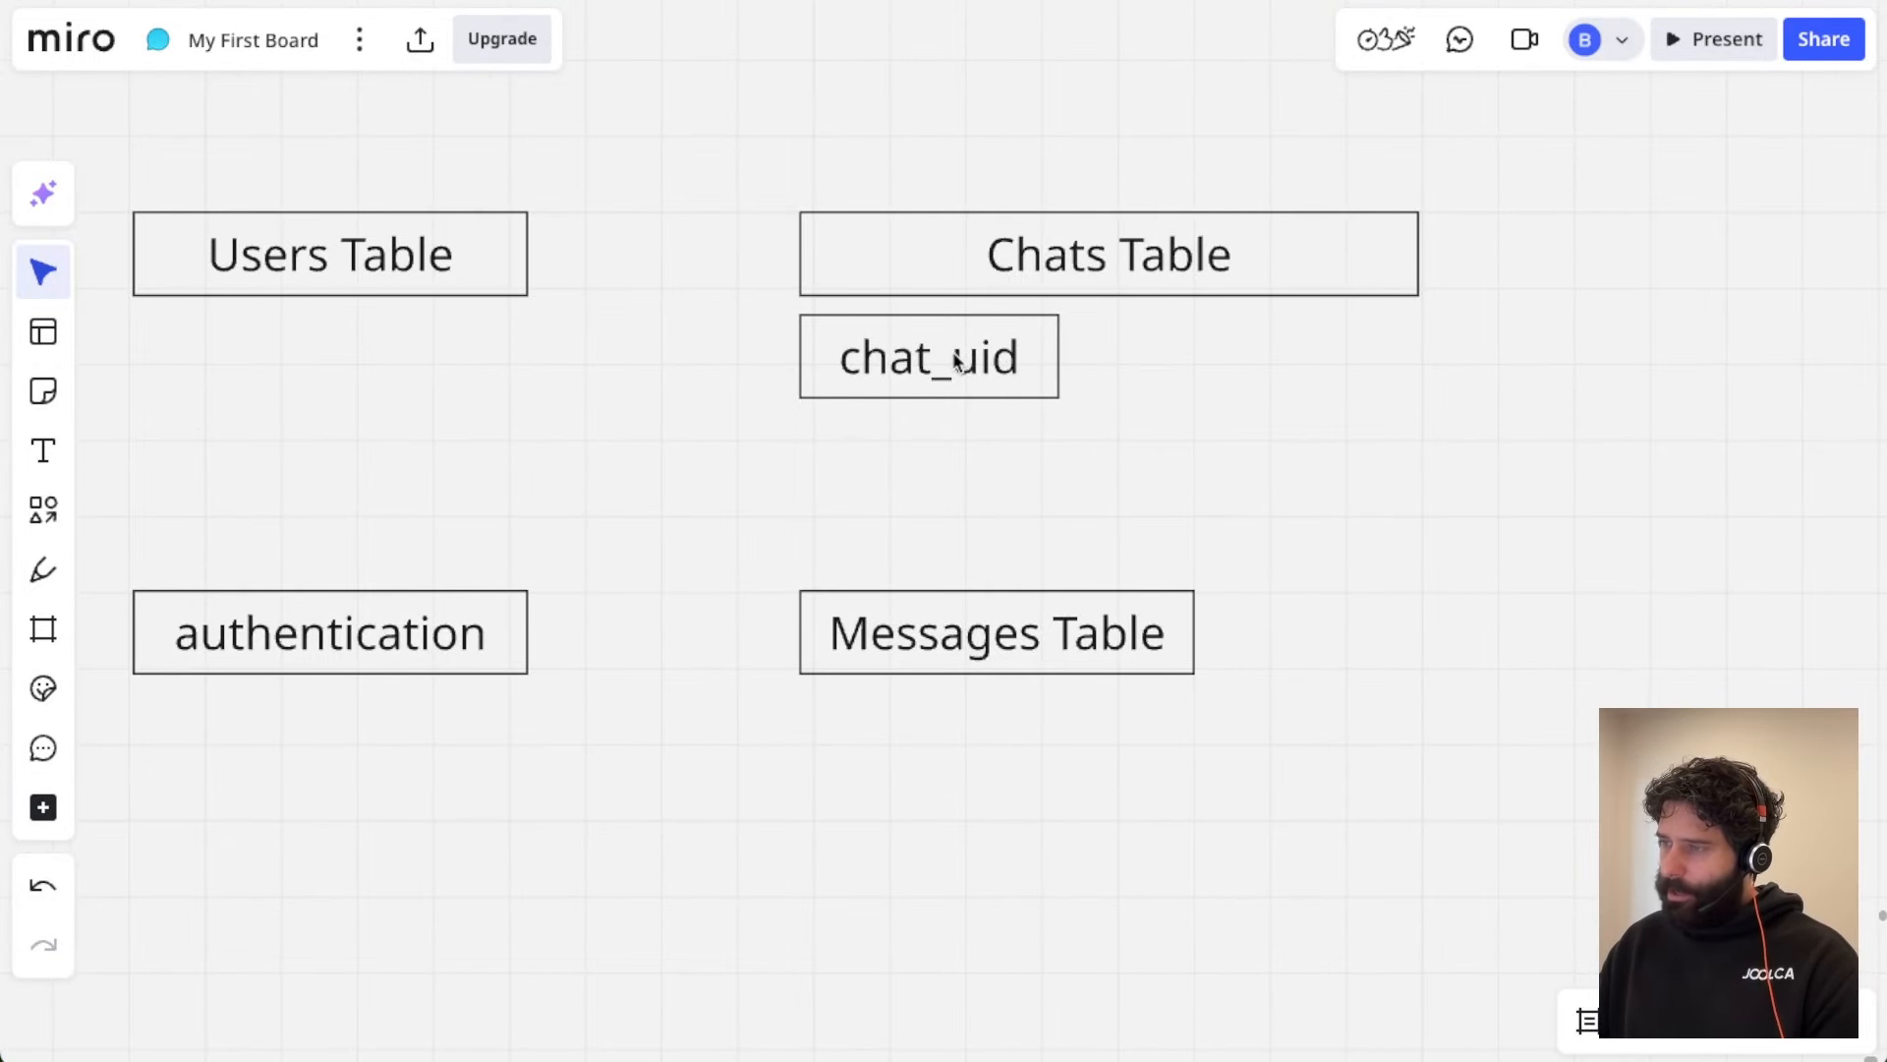
scroll(977, 393, up, 3)
click(977, 421)
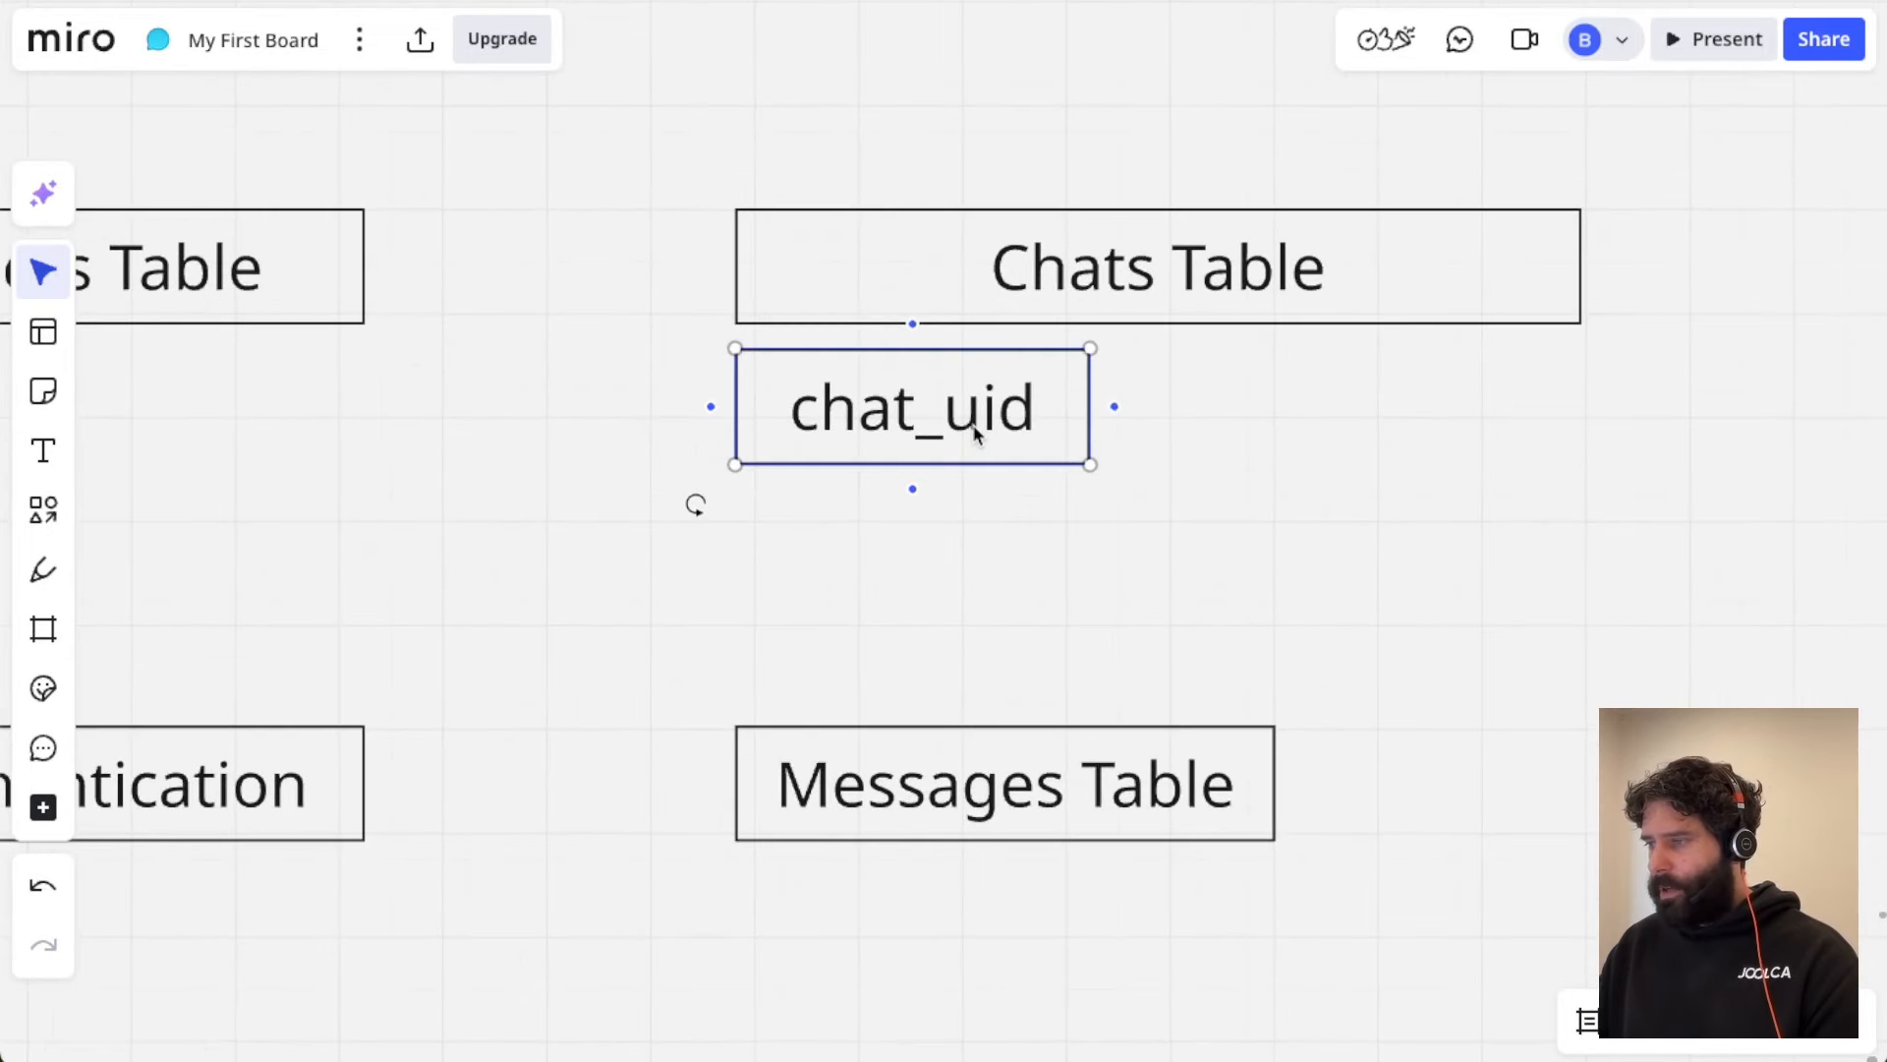
drag(1091, 421, 996, 421)
click(1066, 421)
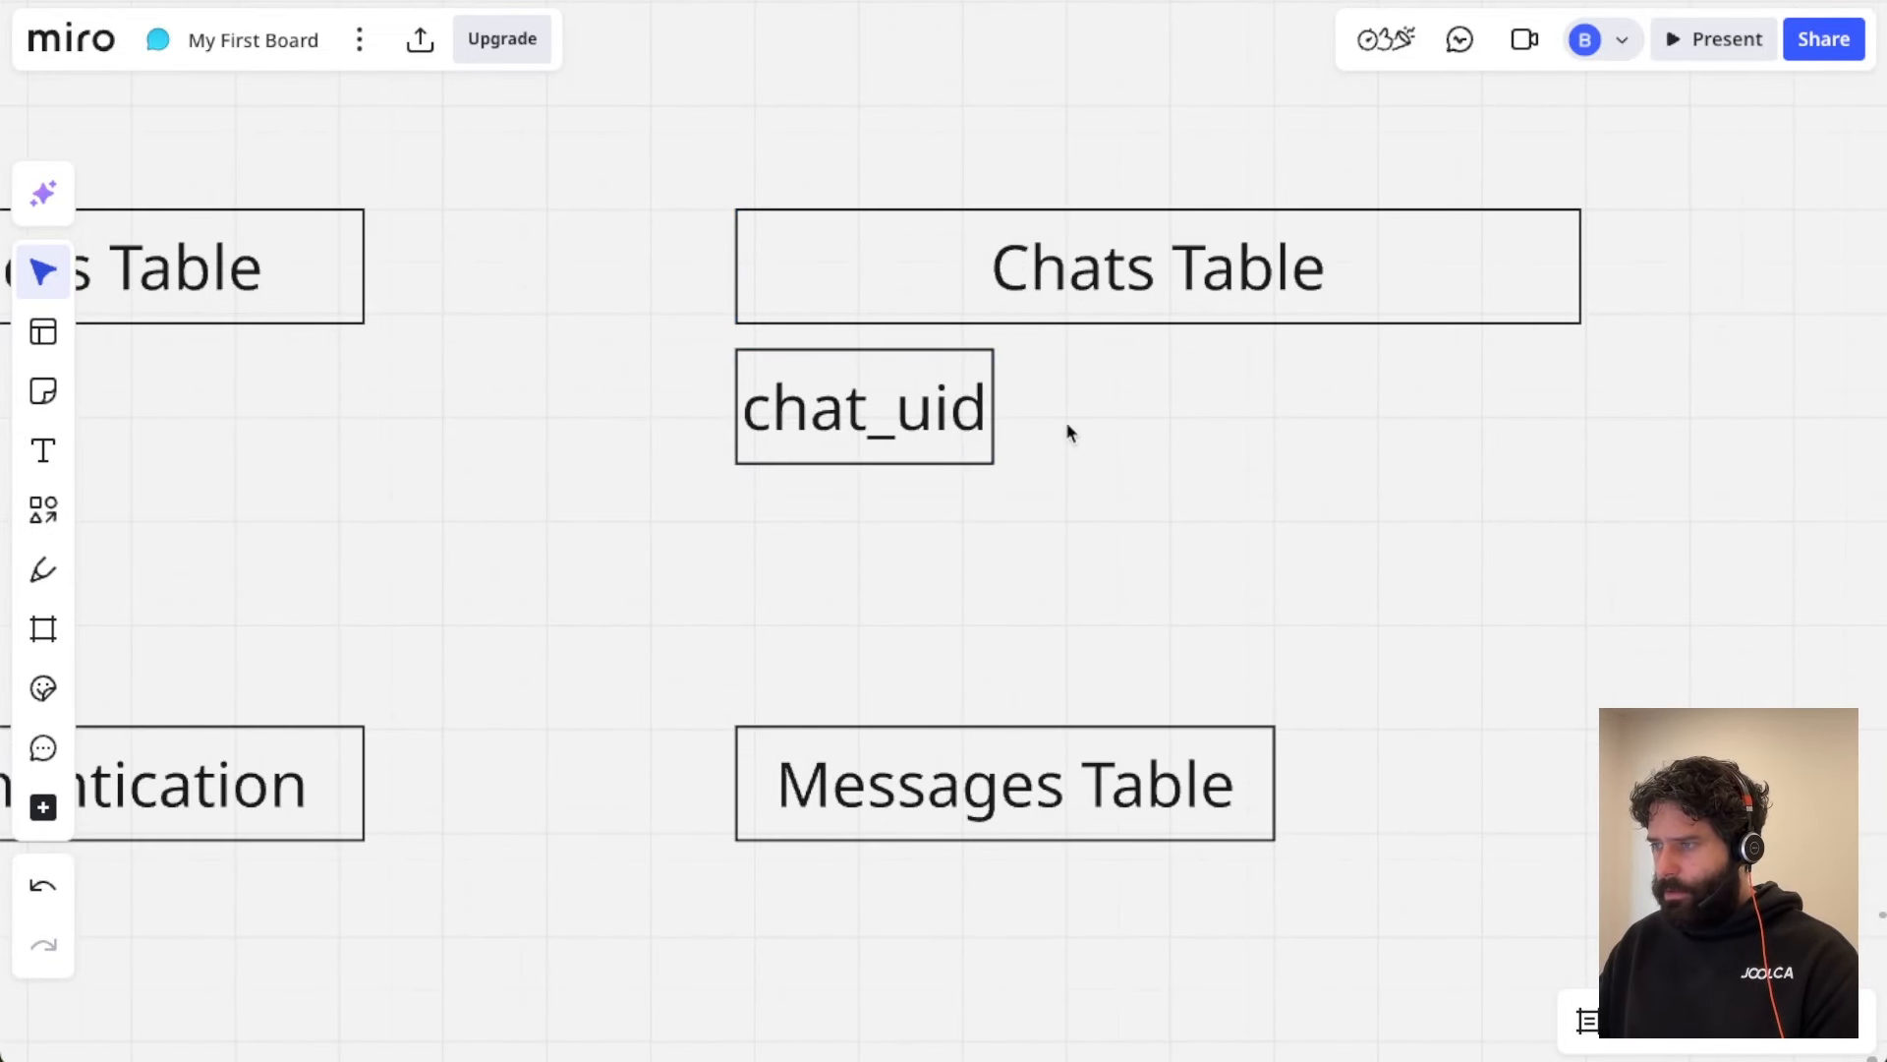
Step: Place a copy of the narrowed "chat_uid" box level with it on its right, under the "Chats Table" box
click(888, 411)
key(ctrl+c)
click(1242, 438)
key(ctrl+v)
drag(1300, 446, 1202, 415)
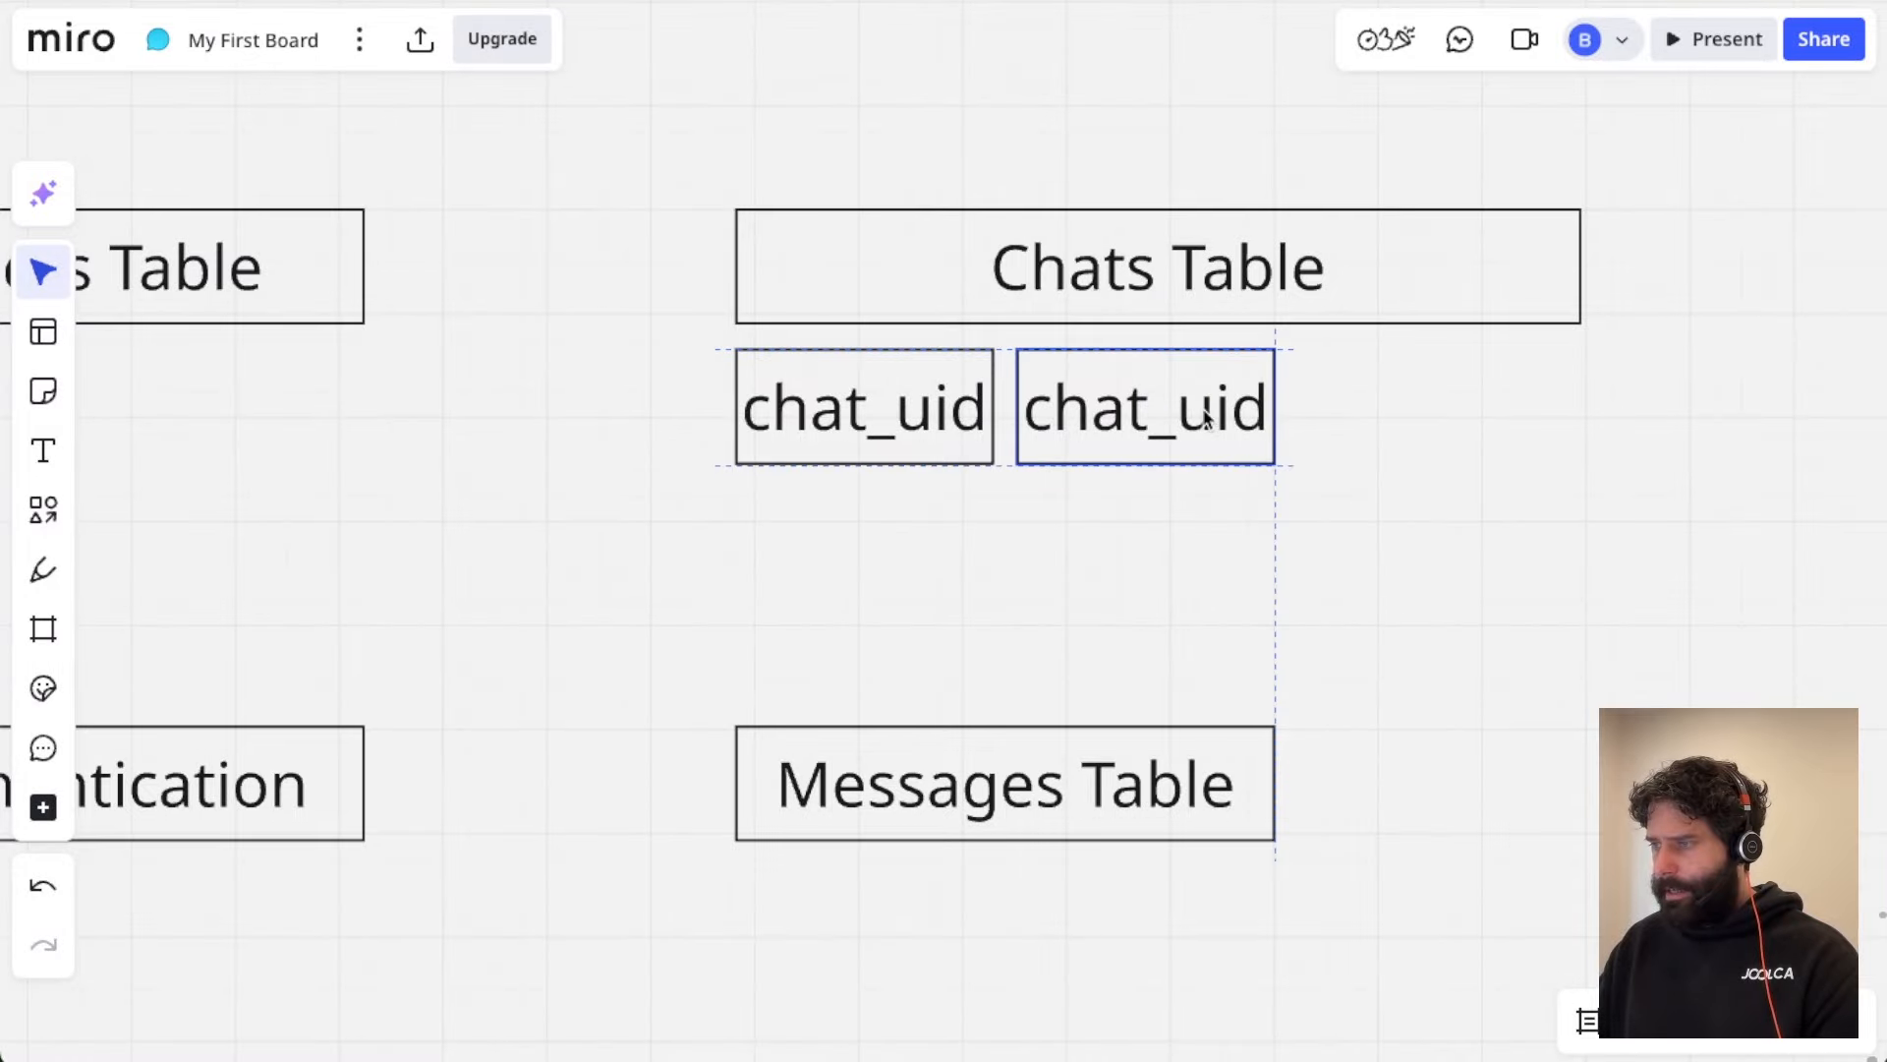
click(1177, 535)
Step: Examine the Main Page's "List old chats" boxes one after another
scroll(1177, 535, left, 5)
scroll(1177, 535, left, 3)
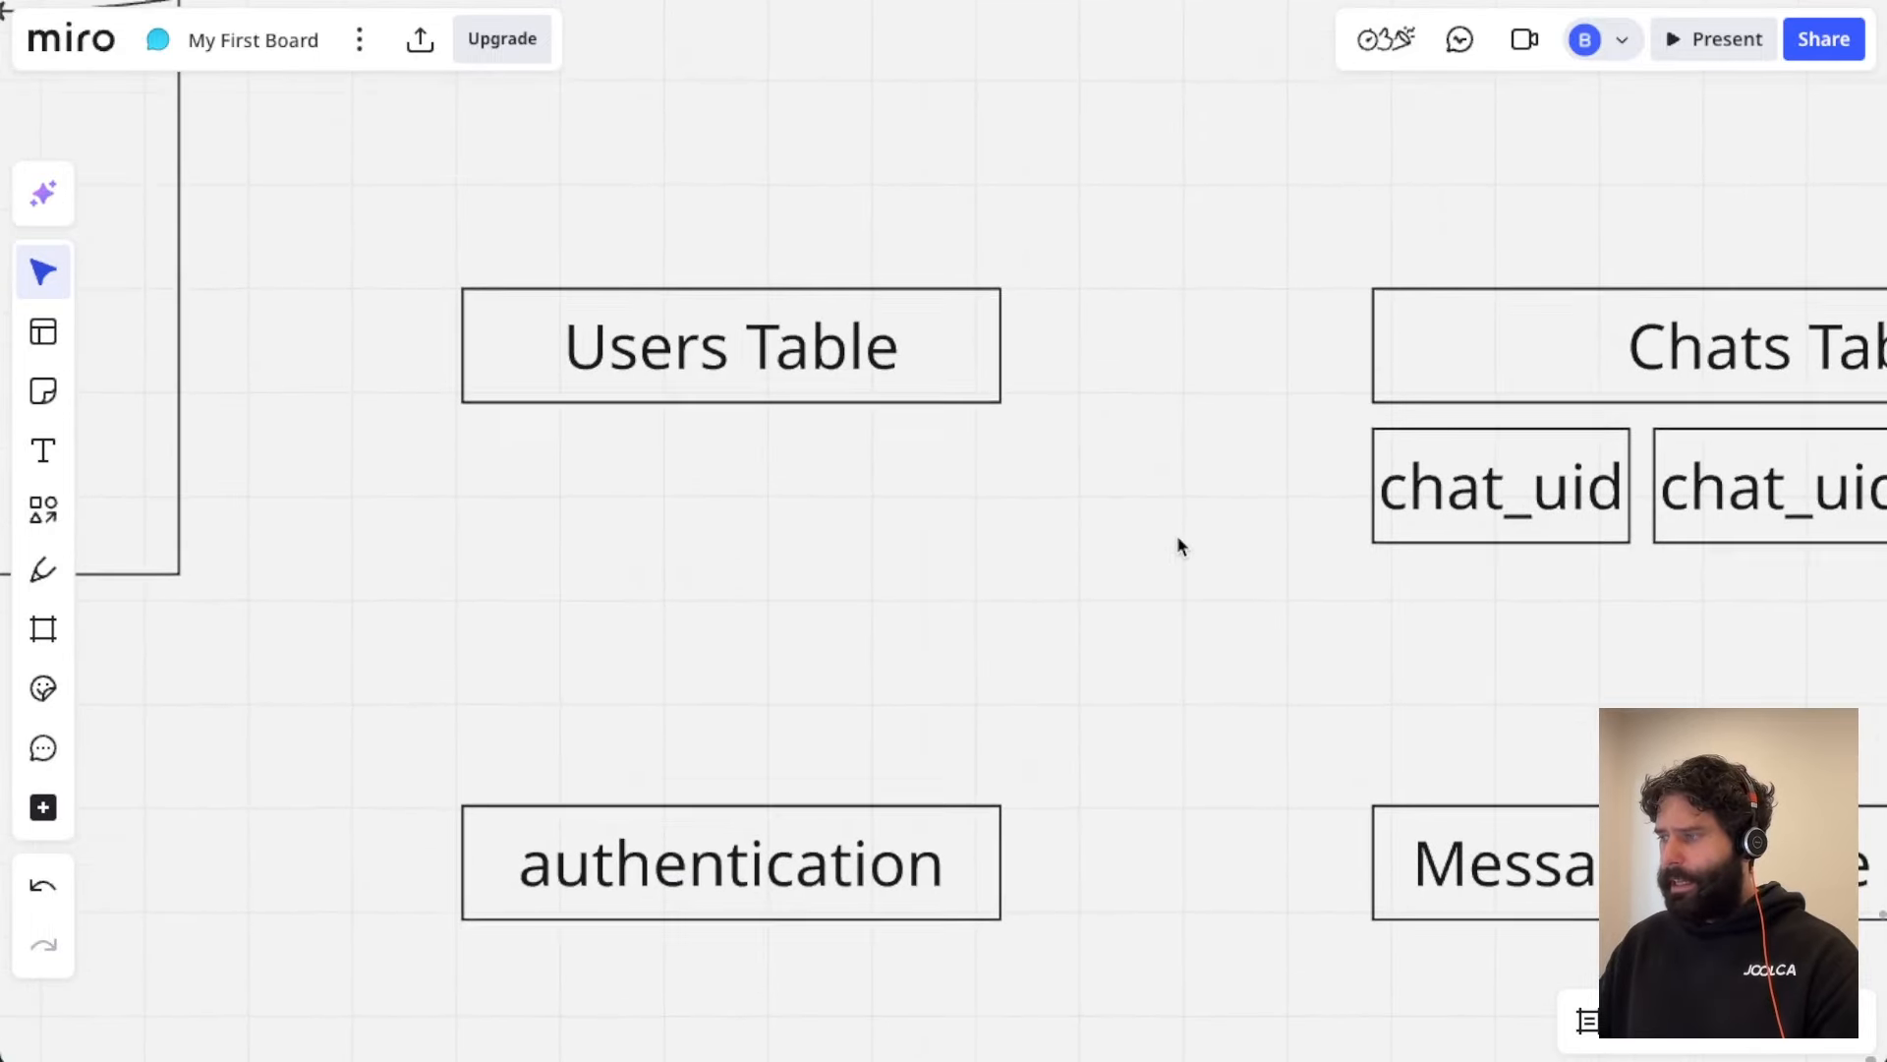
scroll(1176, 534, down, 3)
scroll(1176, 534, left, 5)
scroll(1177, 535, left, 5)
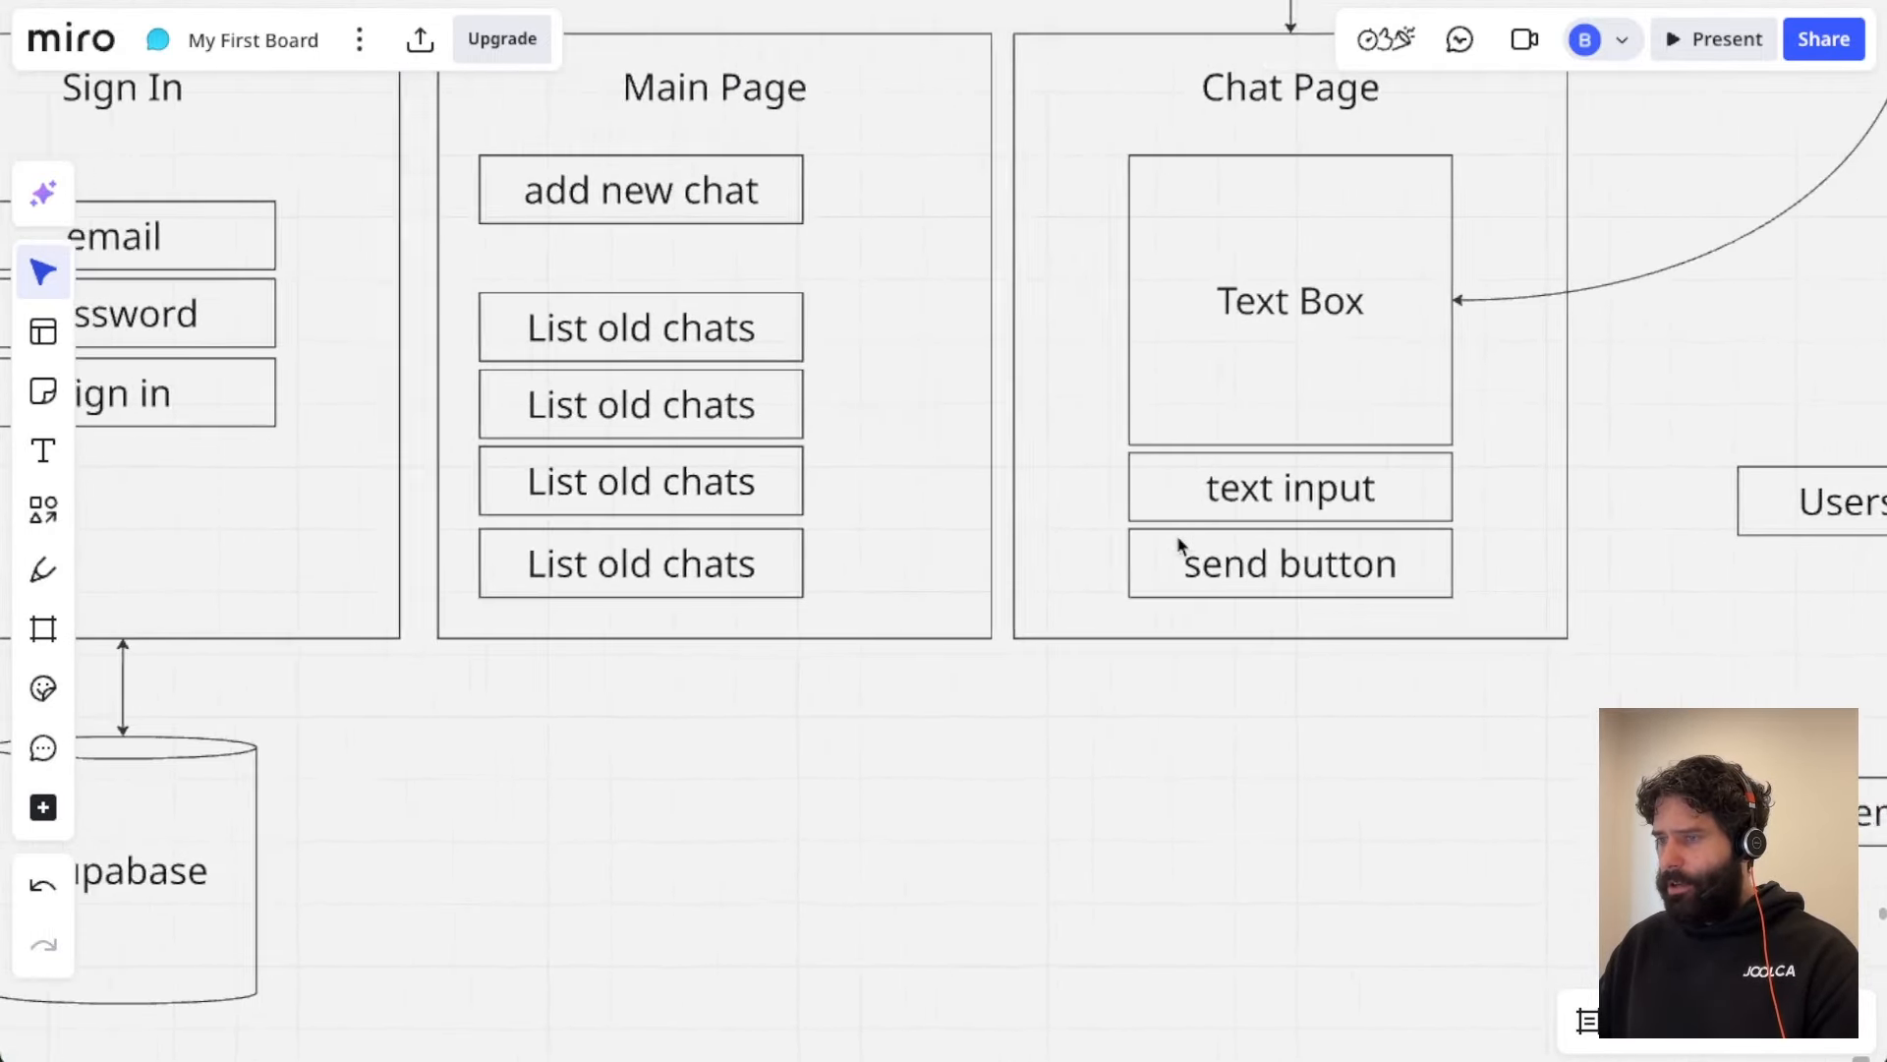
click(862, 331)
click(865, 394)
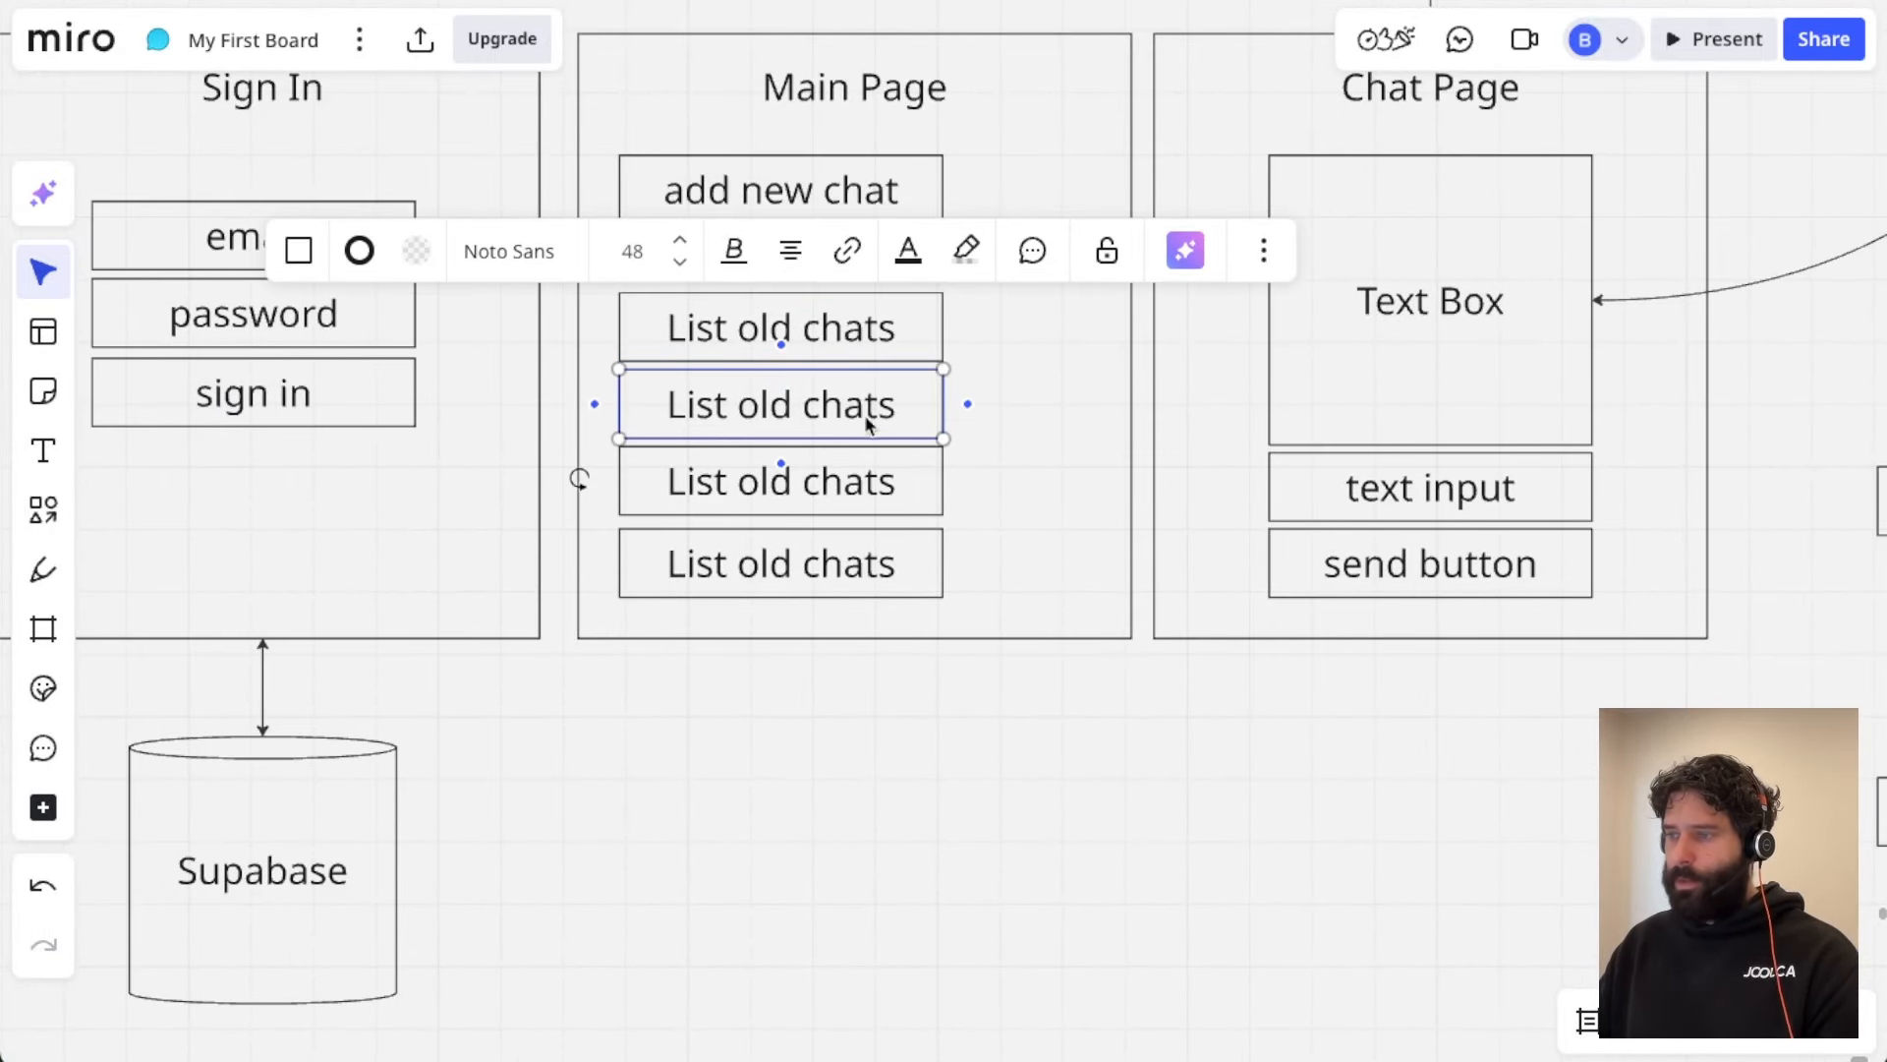
click(854, 462)
click(824, 568)
click(786, 331)
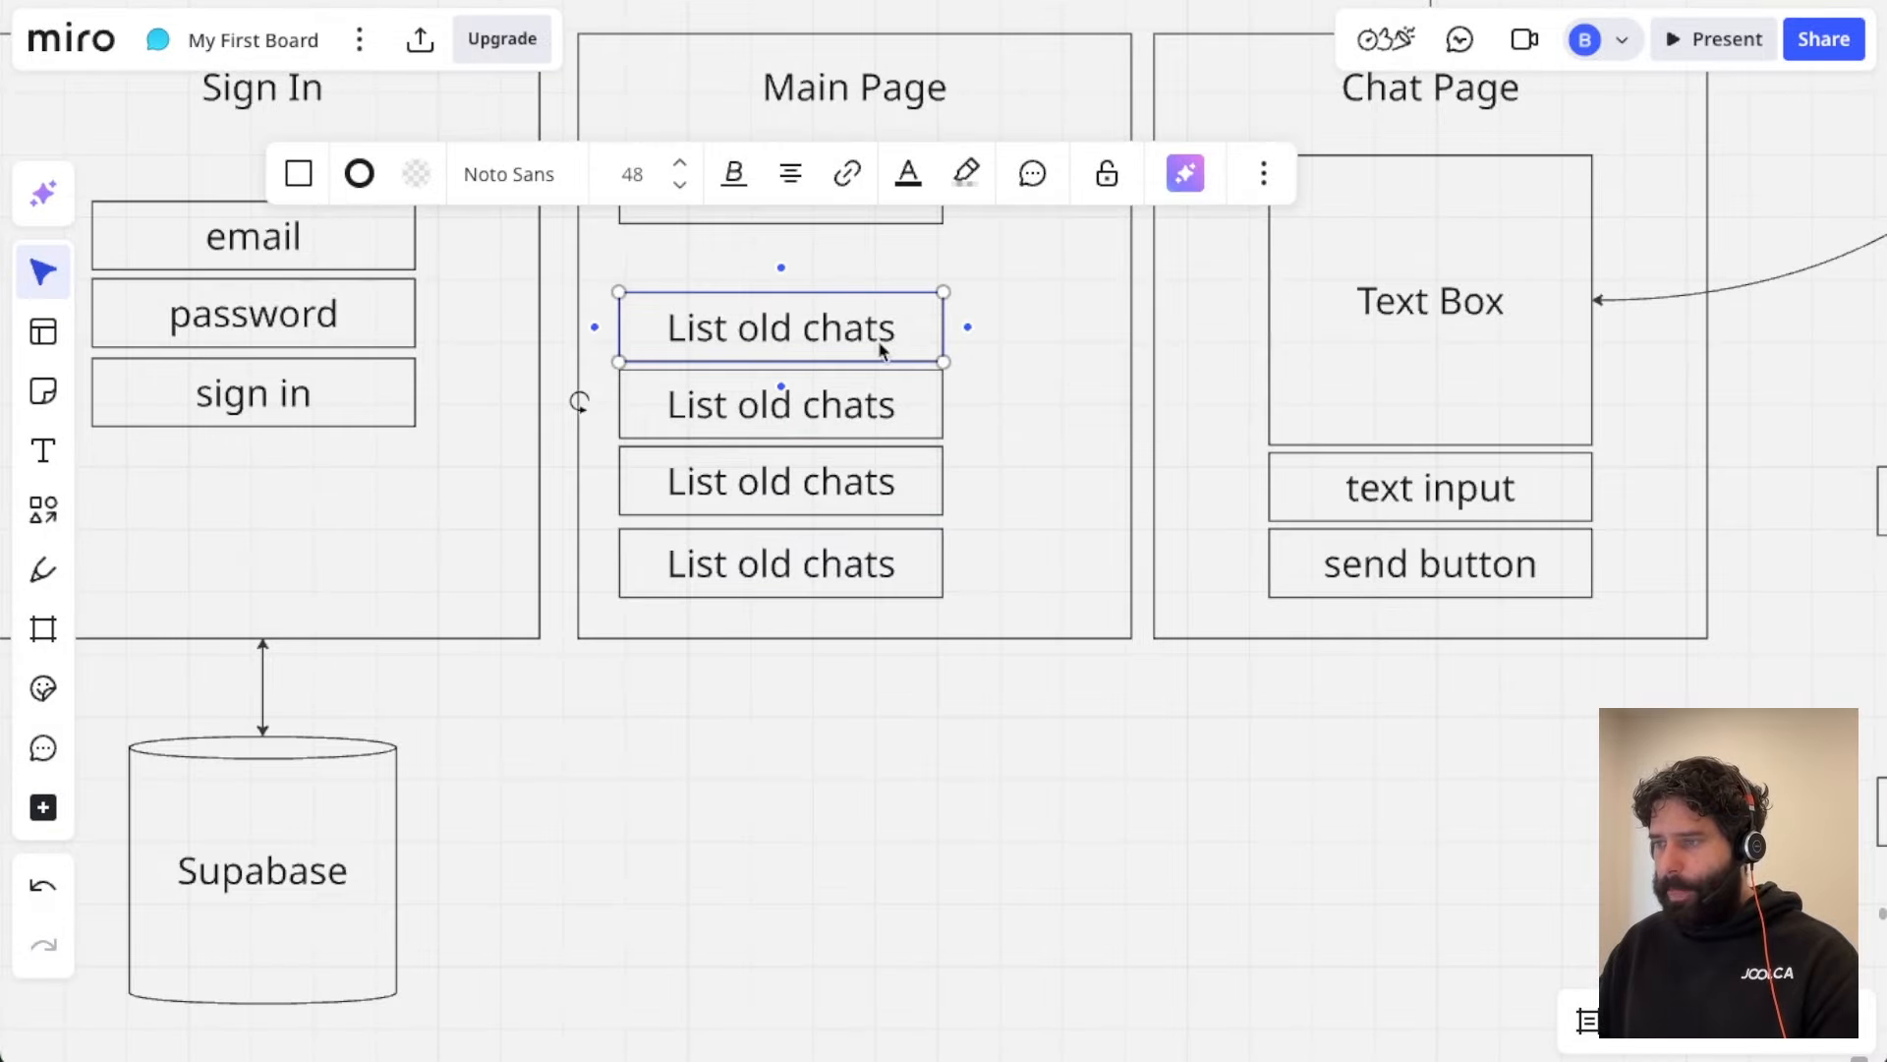
Step: Label the copied "chat_uid" box "chat_name" and widen it until the name fits on one line
scroll(1147, 433, right, 15)
scroll(1146, 434, down, 3)
double_click(1141, 423)
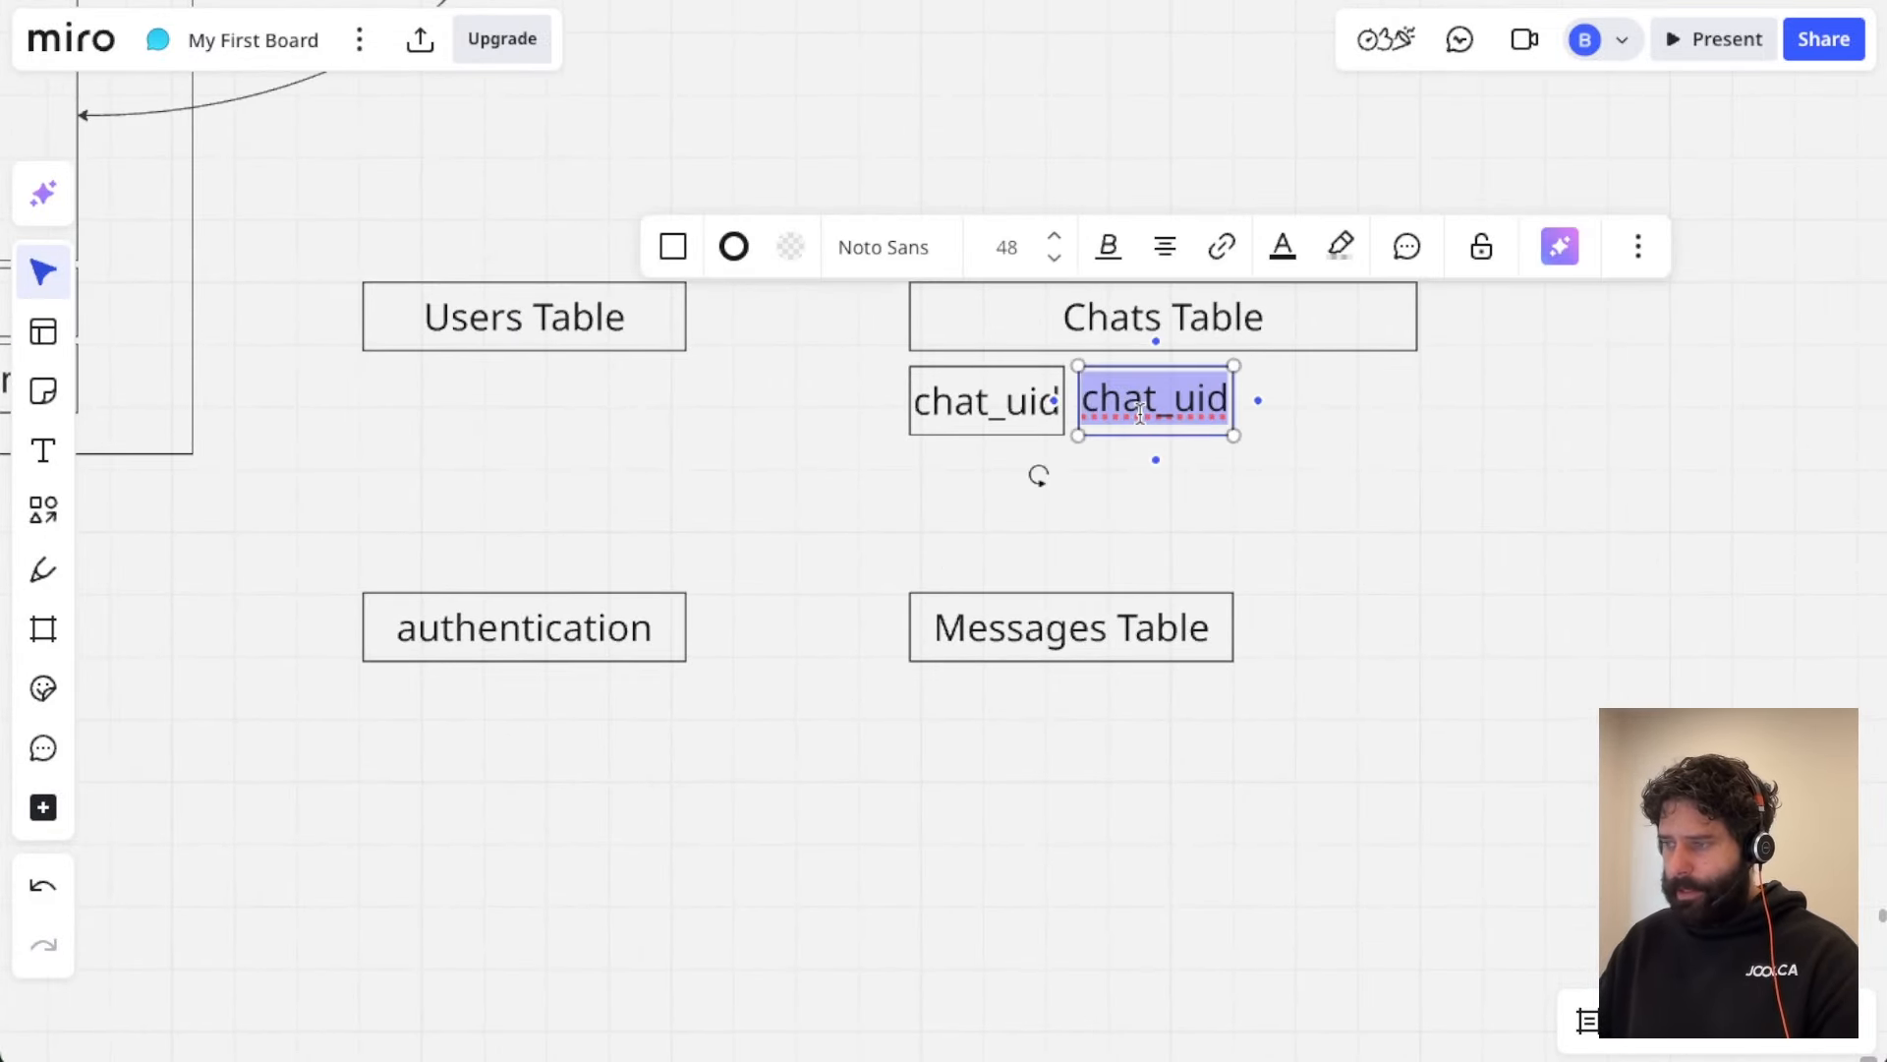
text(chat_name)
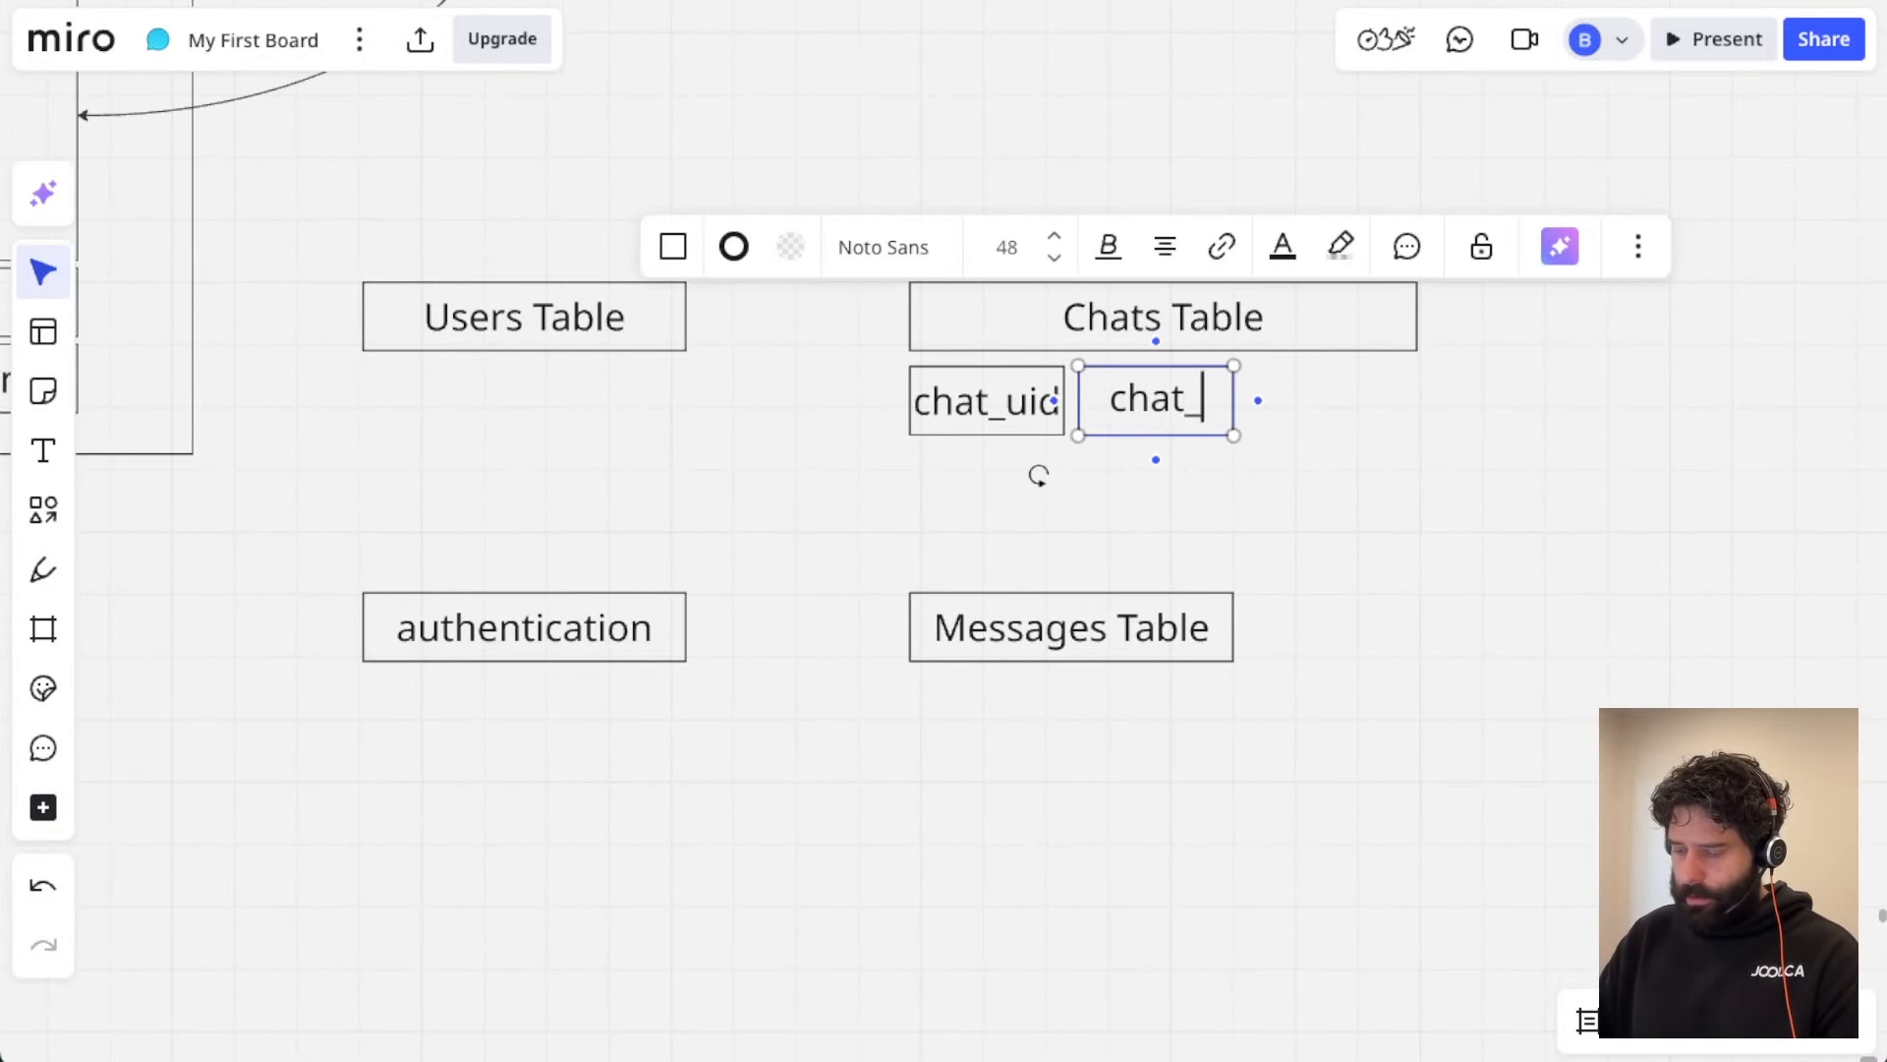
key(Escape)
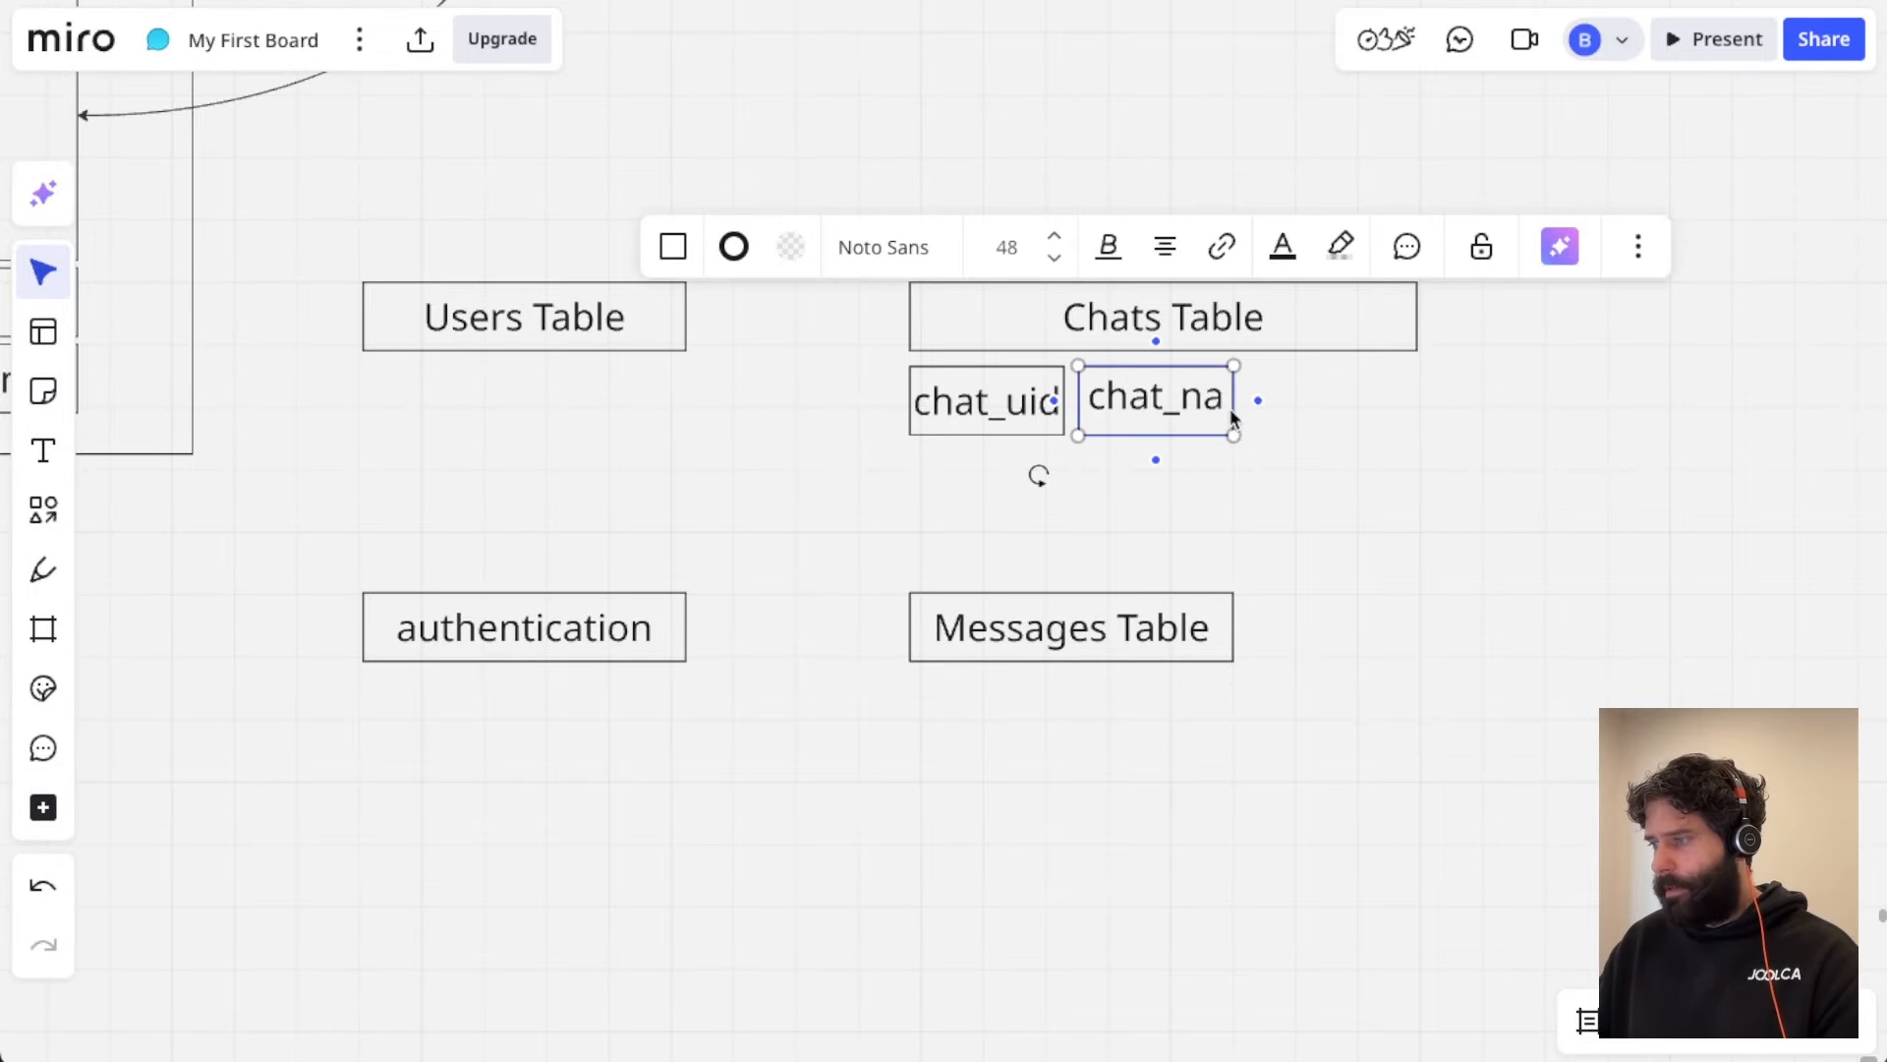
drag(1233, 409, 1300, 411)
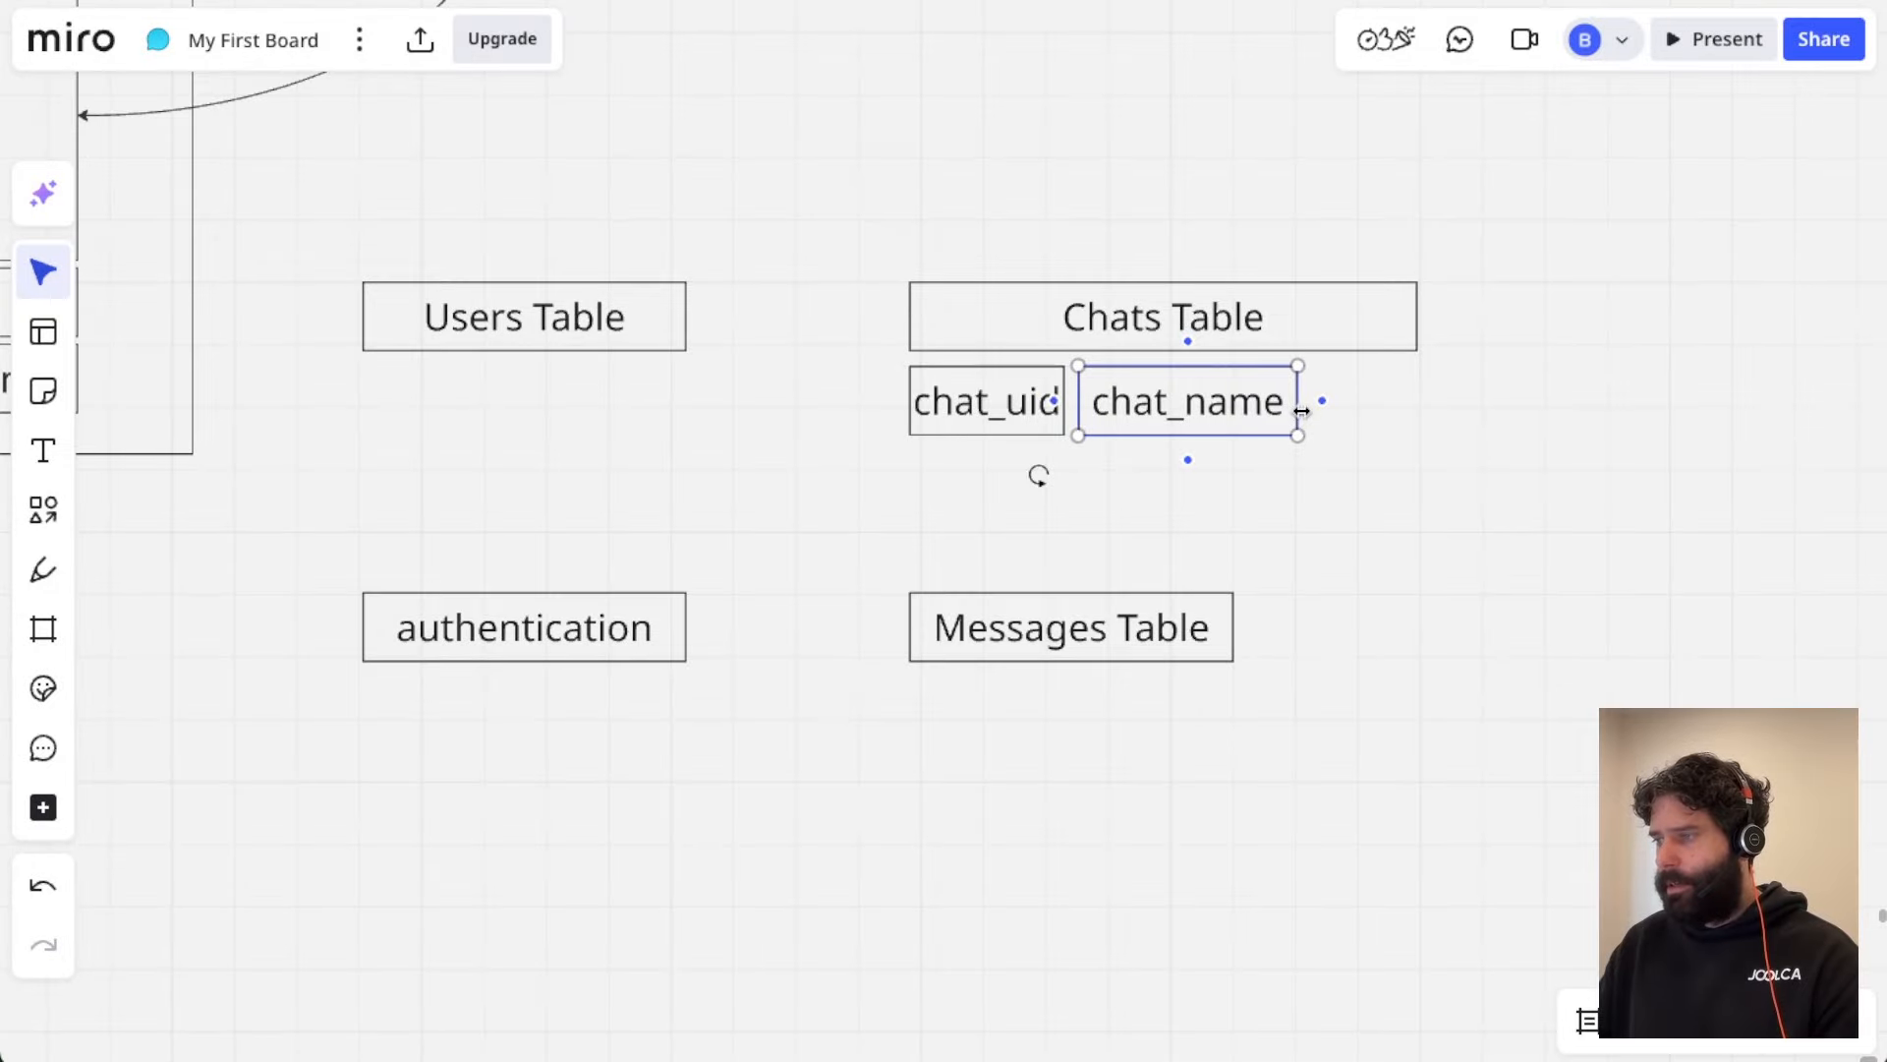
scroll(1300, 413, up, 2)
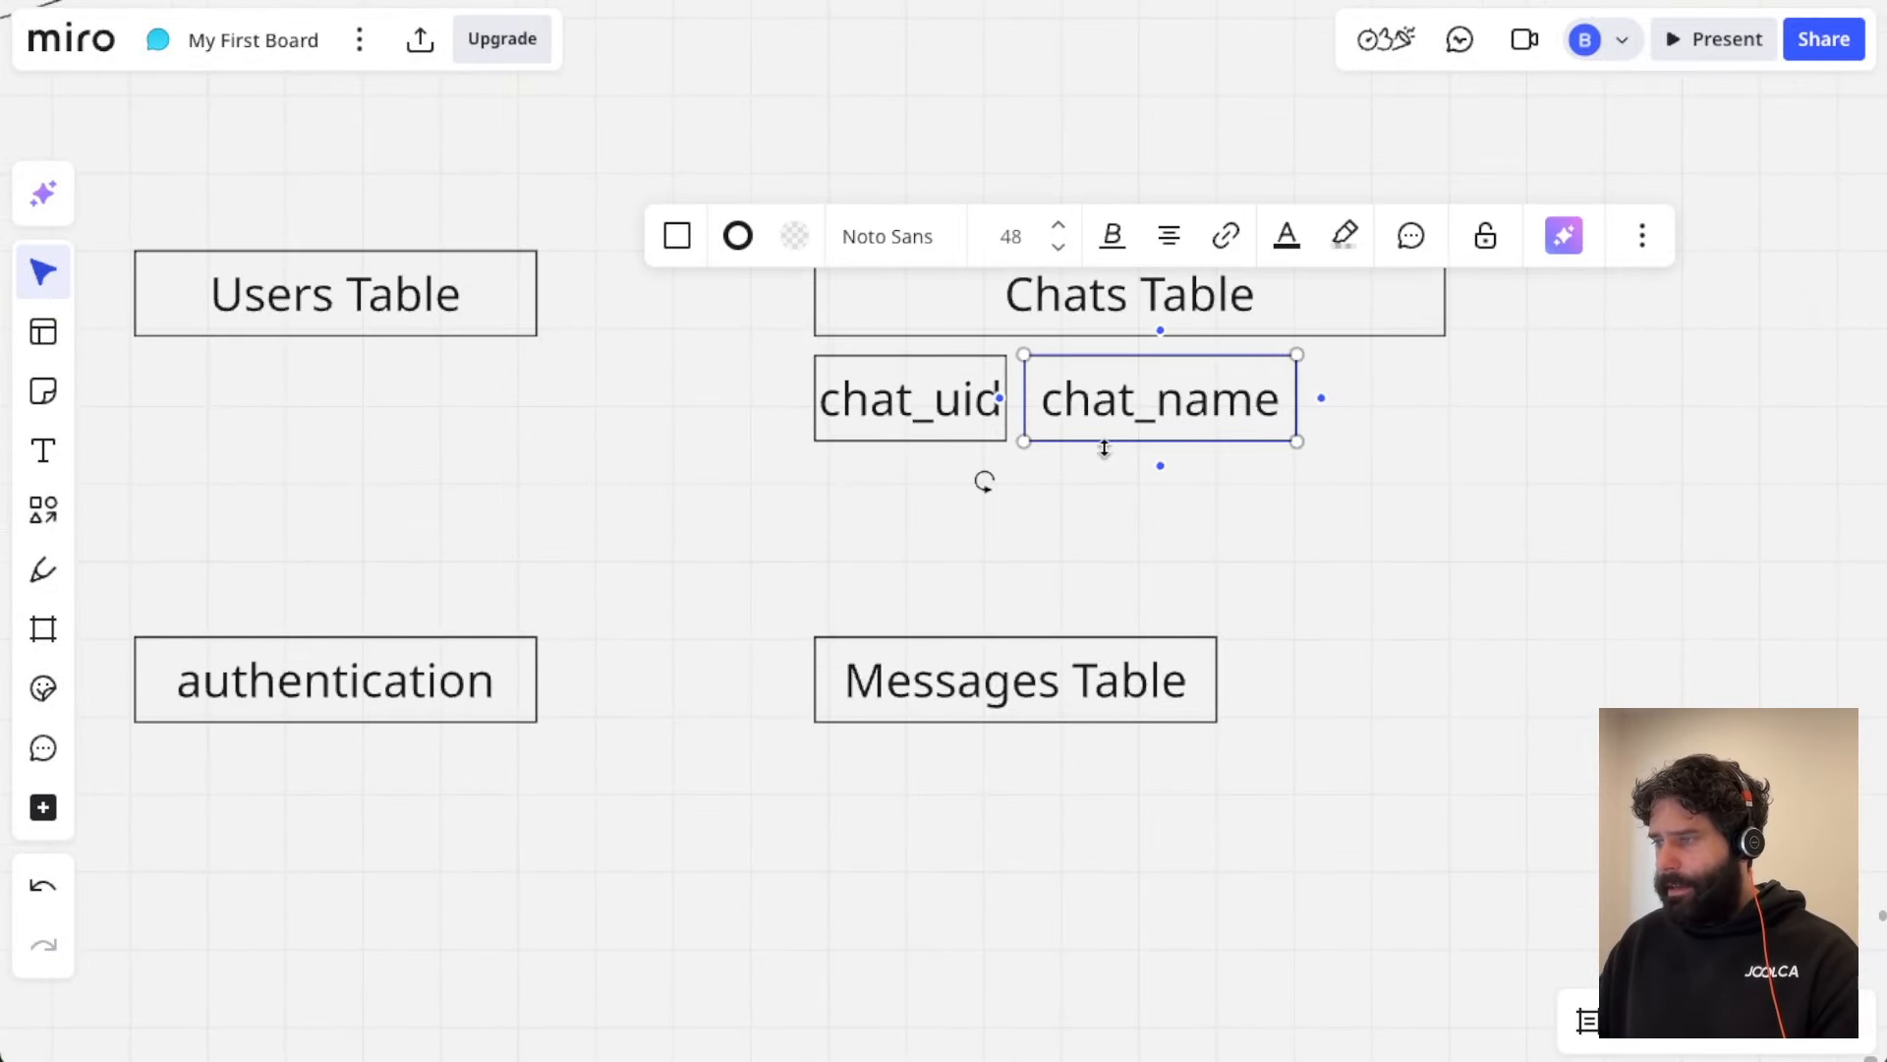
Step: Undo the "chat_name" label, the copied box and the narrowing of the "chat_uid" box
key(ctrl+z)
key(ctrl+z)
key(ctrl+z)
key(ctrl+z)
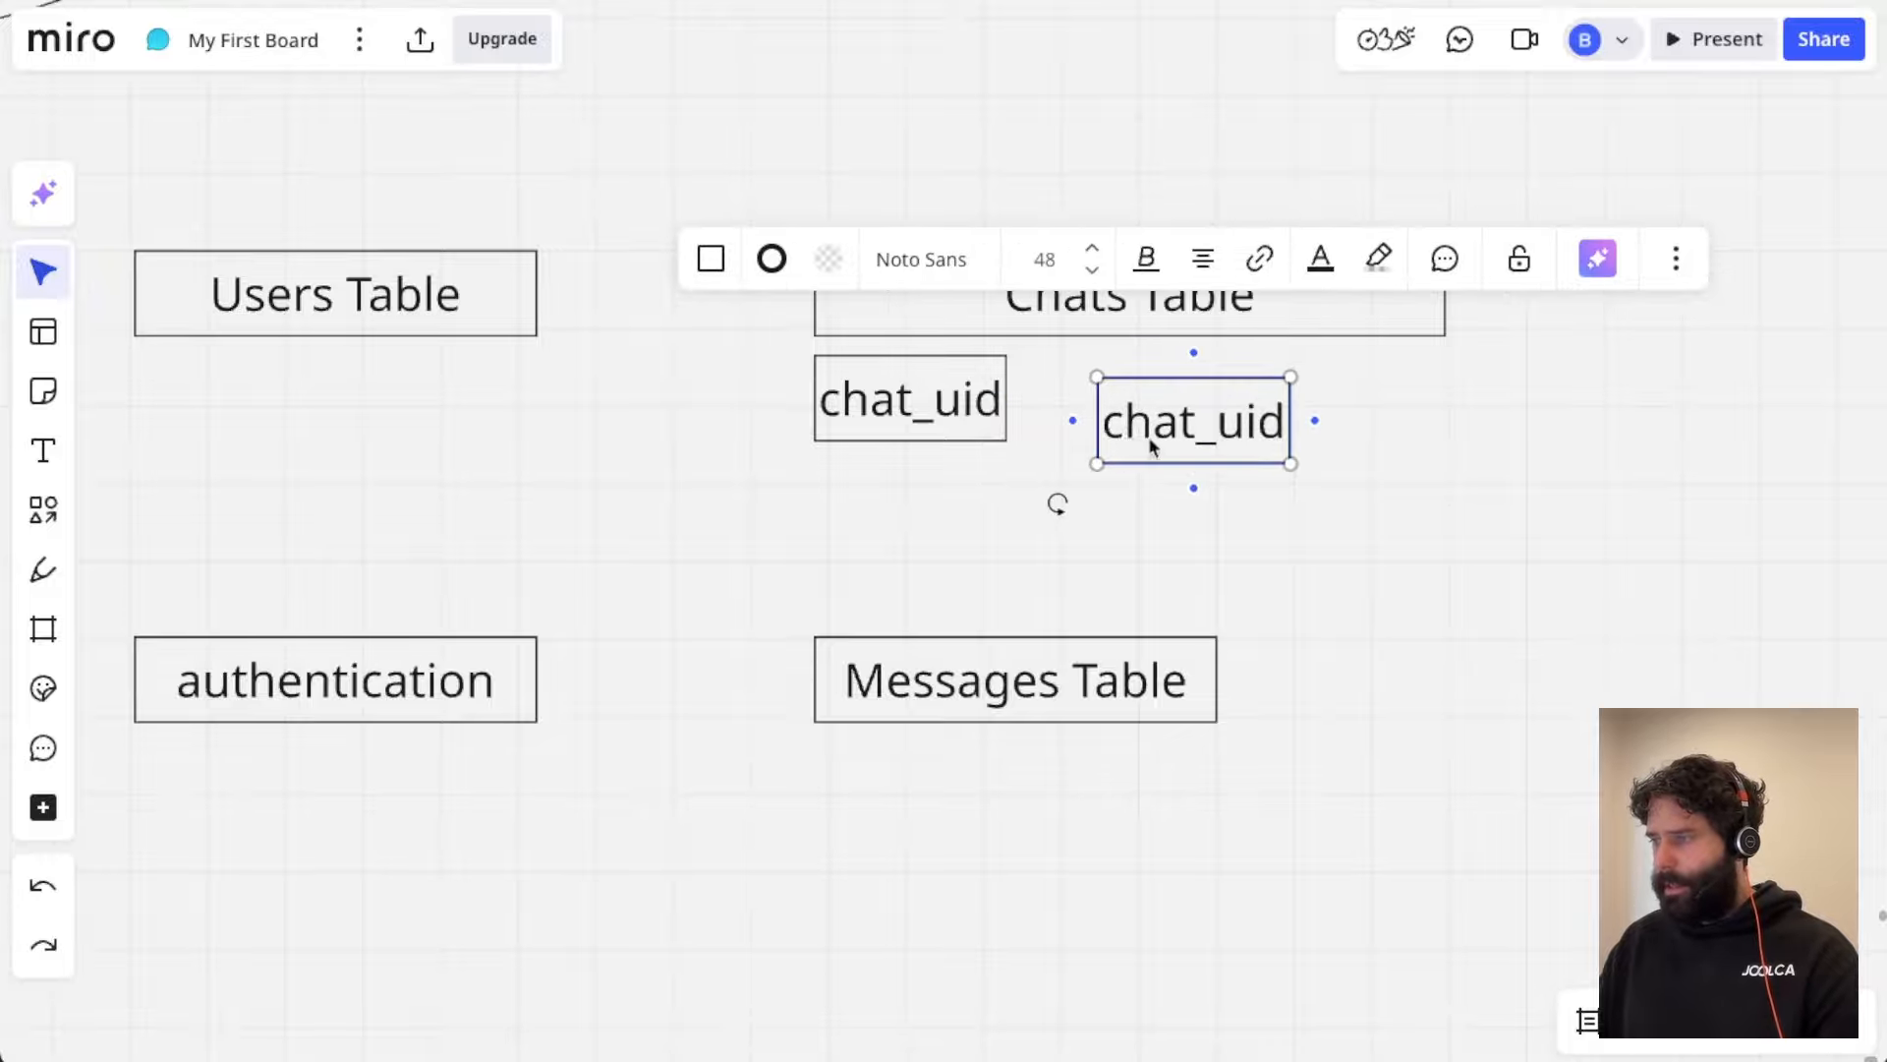
key(ctrl+z)
key(ctrl+z)
key(ctrl+z)
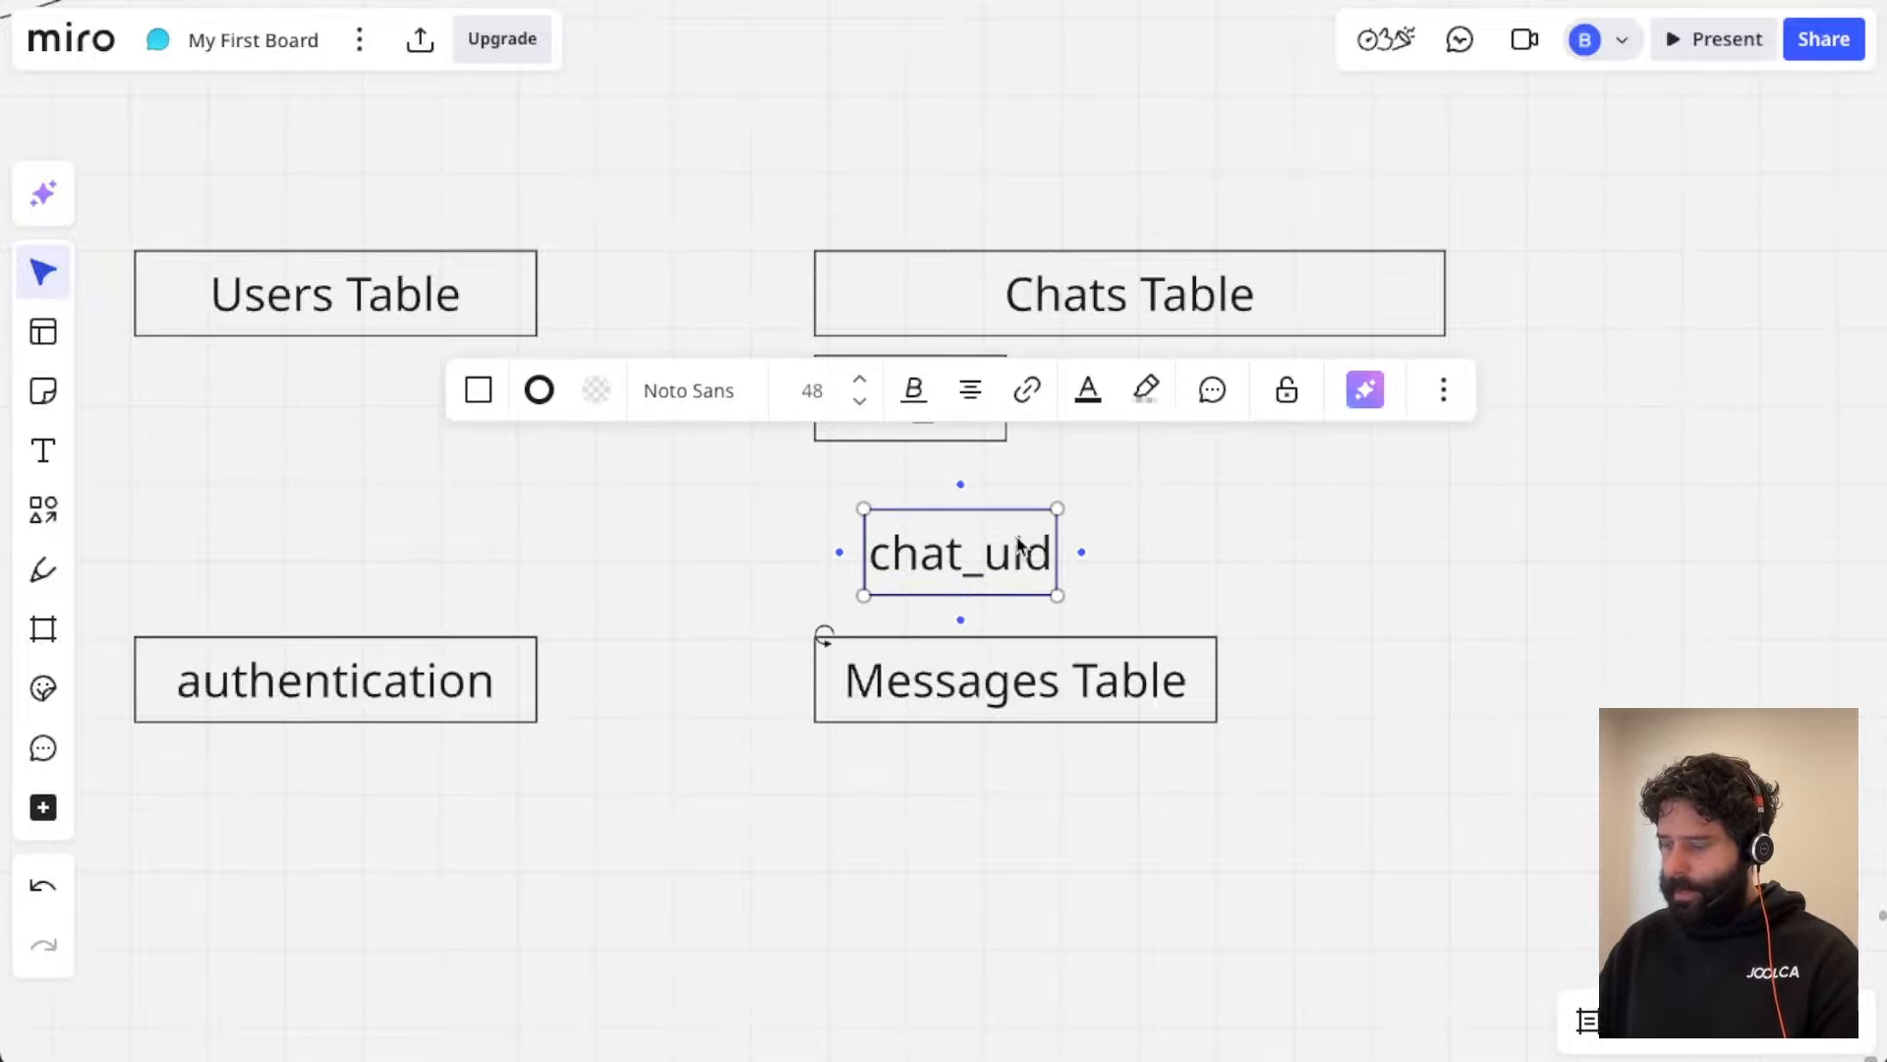
key(ctrl+z)
key(ctrl+z)
key(ctrl+z)
key(ctrl+z)
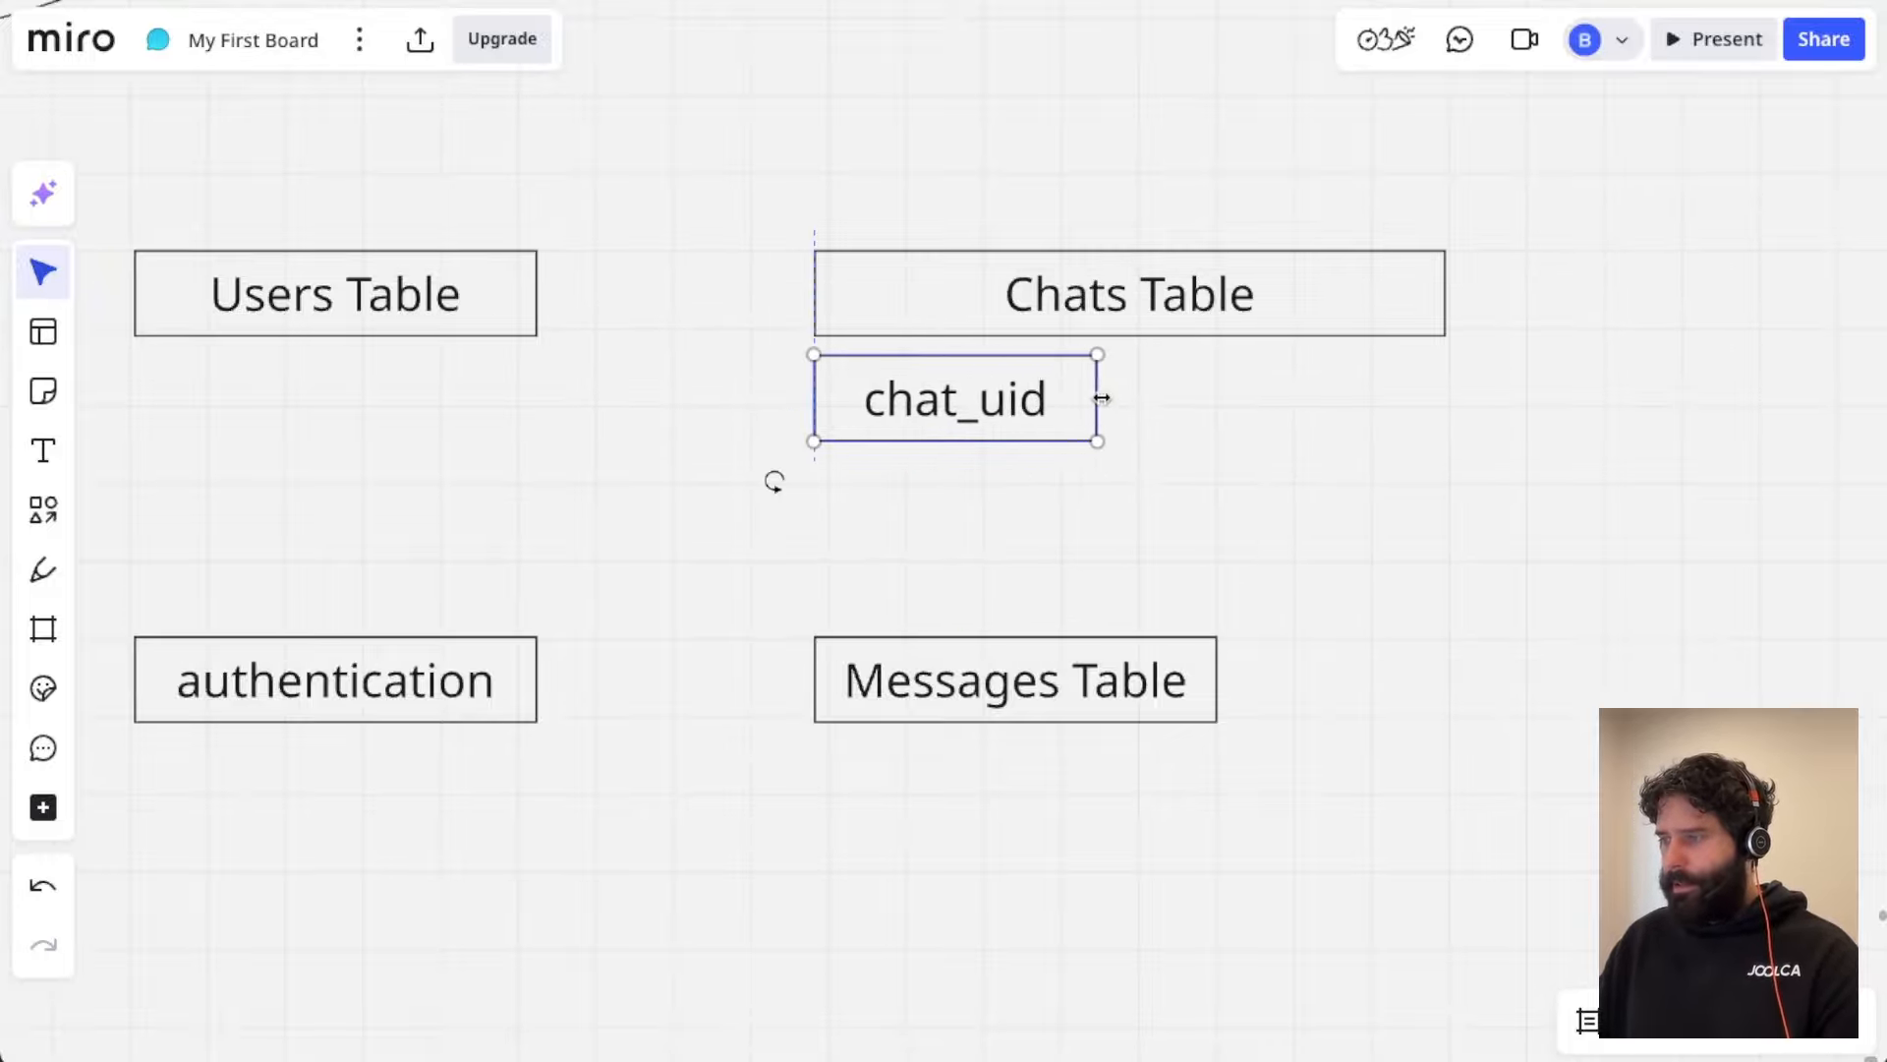
Step: Widen the "chat_uid" box, place an equally wide copy level with it on its right and label the copy "chat_name"
drag(961, 406, 1311, 397)
double_click(1311, 397)
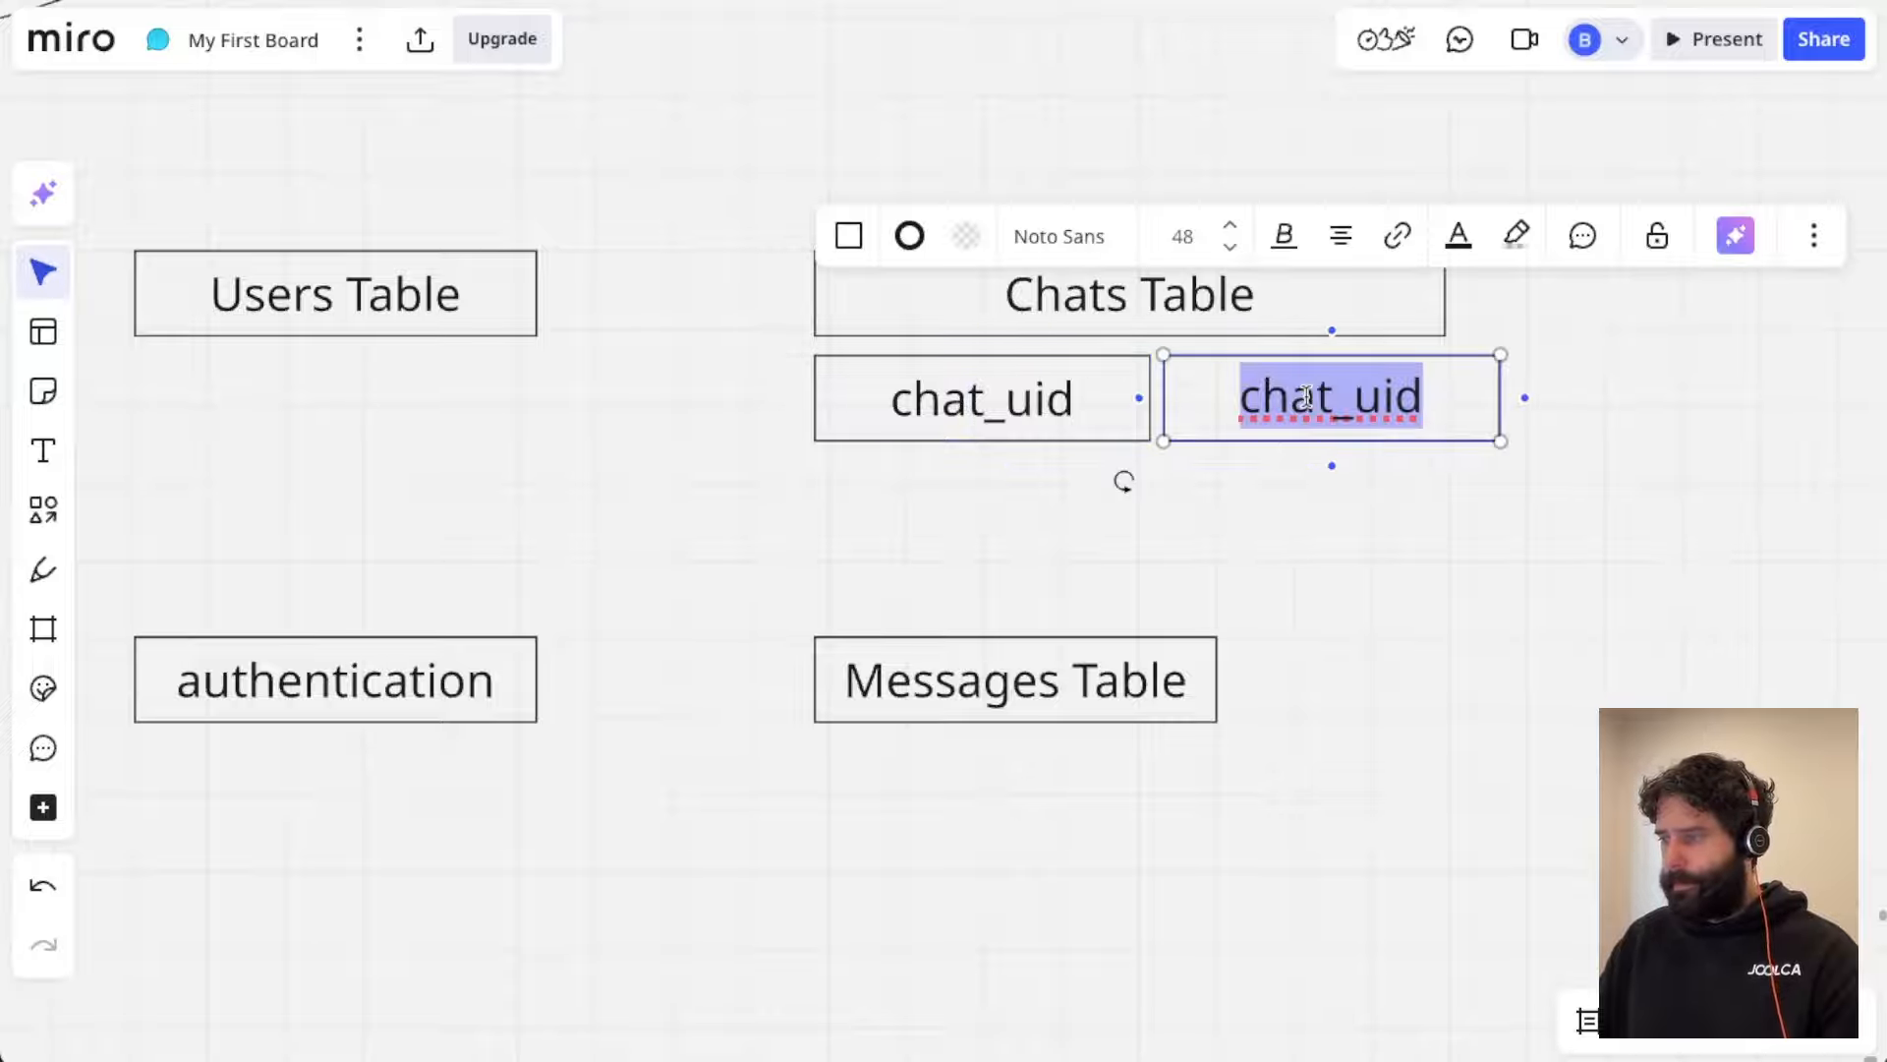
text(chat_name)
click(1668, 569)
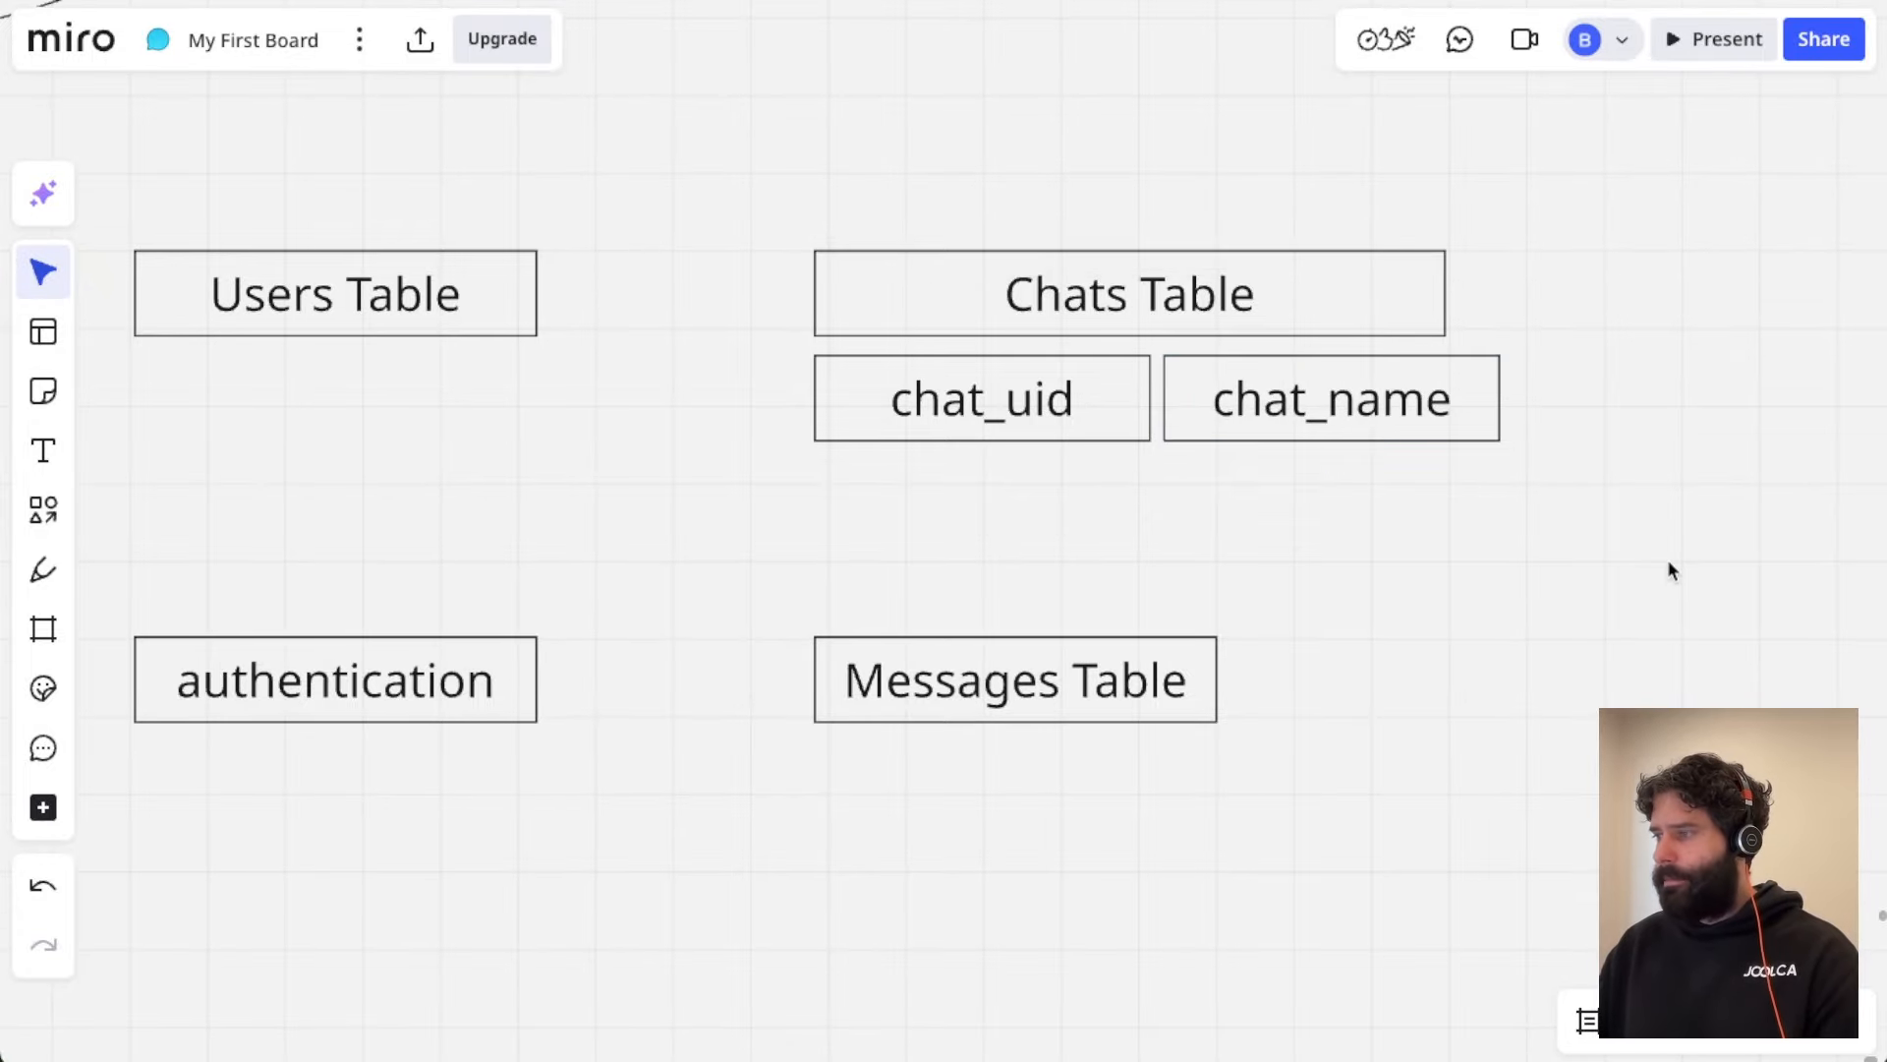
Step: Compare the "chat_name" box under the Chats Table with the upper "List old chats" boxes on the Main Page
scroll(1302, 521, down, 3)
scroll(1303, 521, left, 4)
scroll(1302, 521, down, 3)
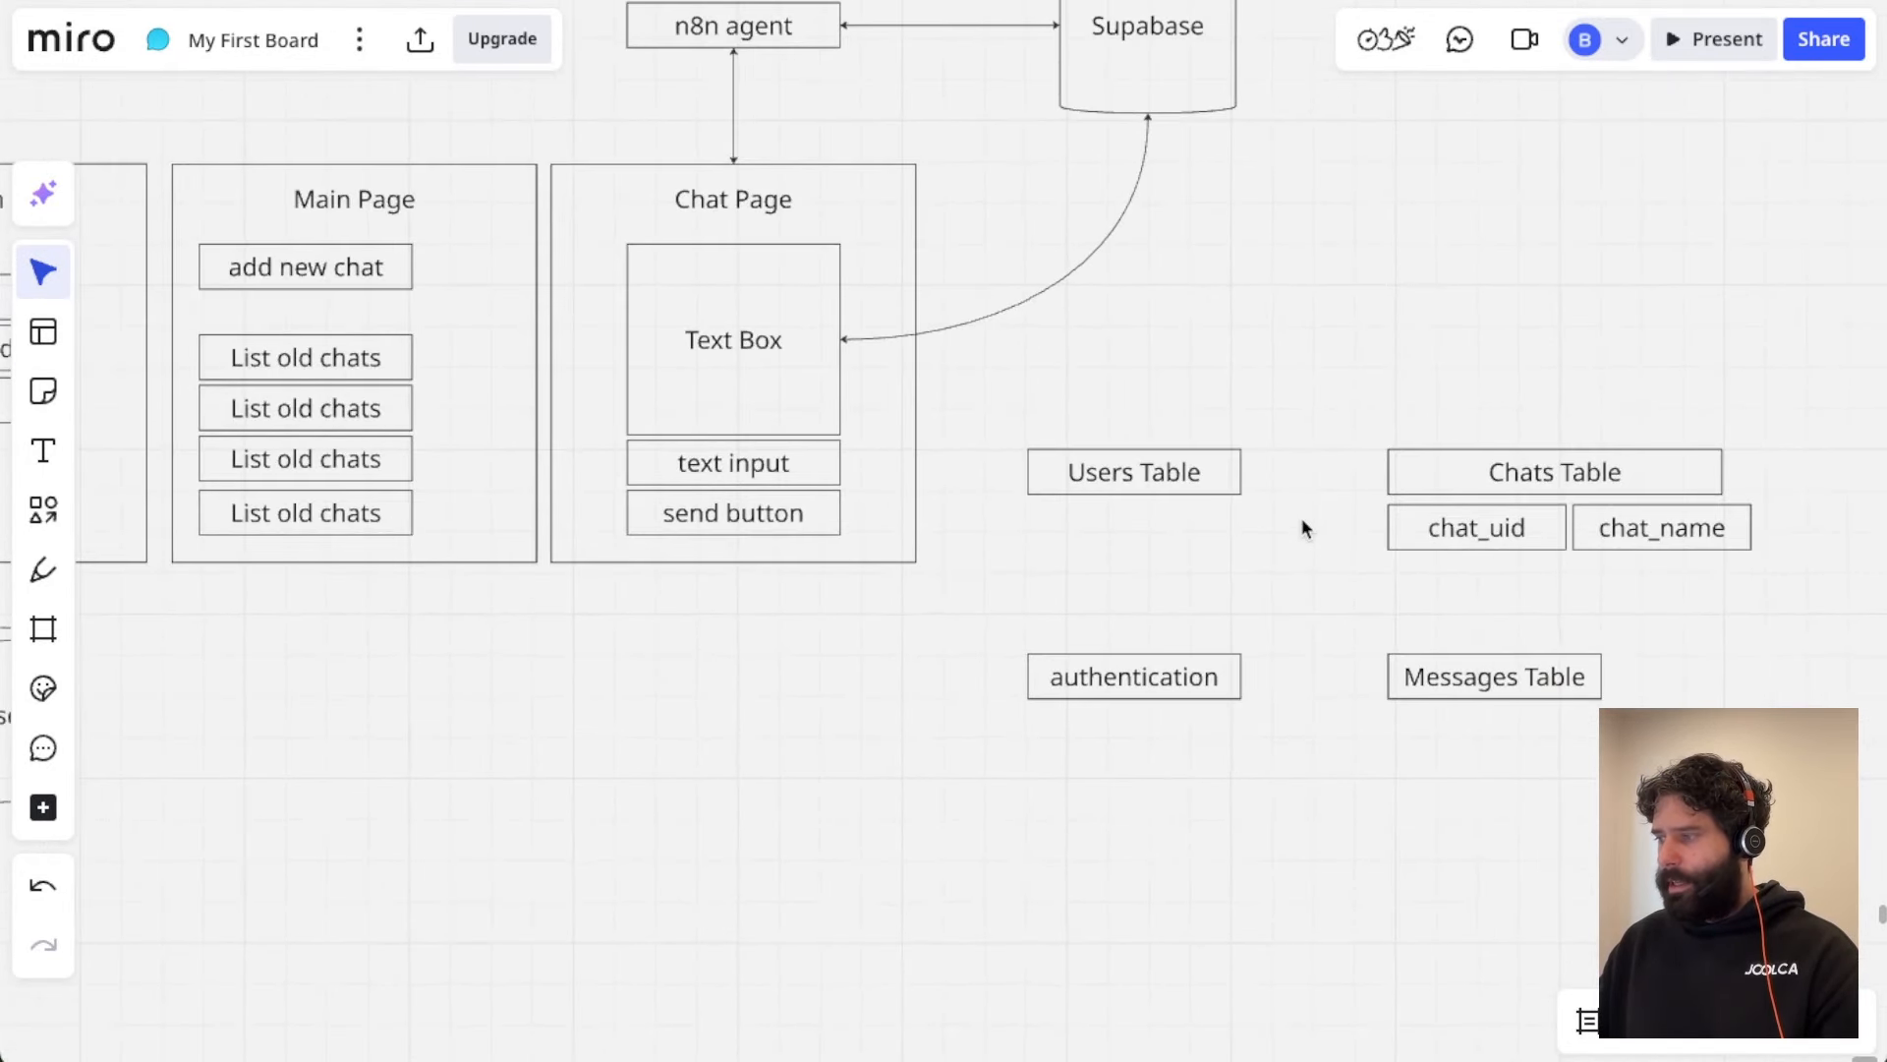
scroll(1303, 521, left, 2)
click(1750, 547)
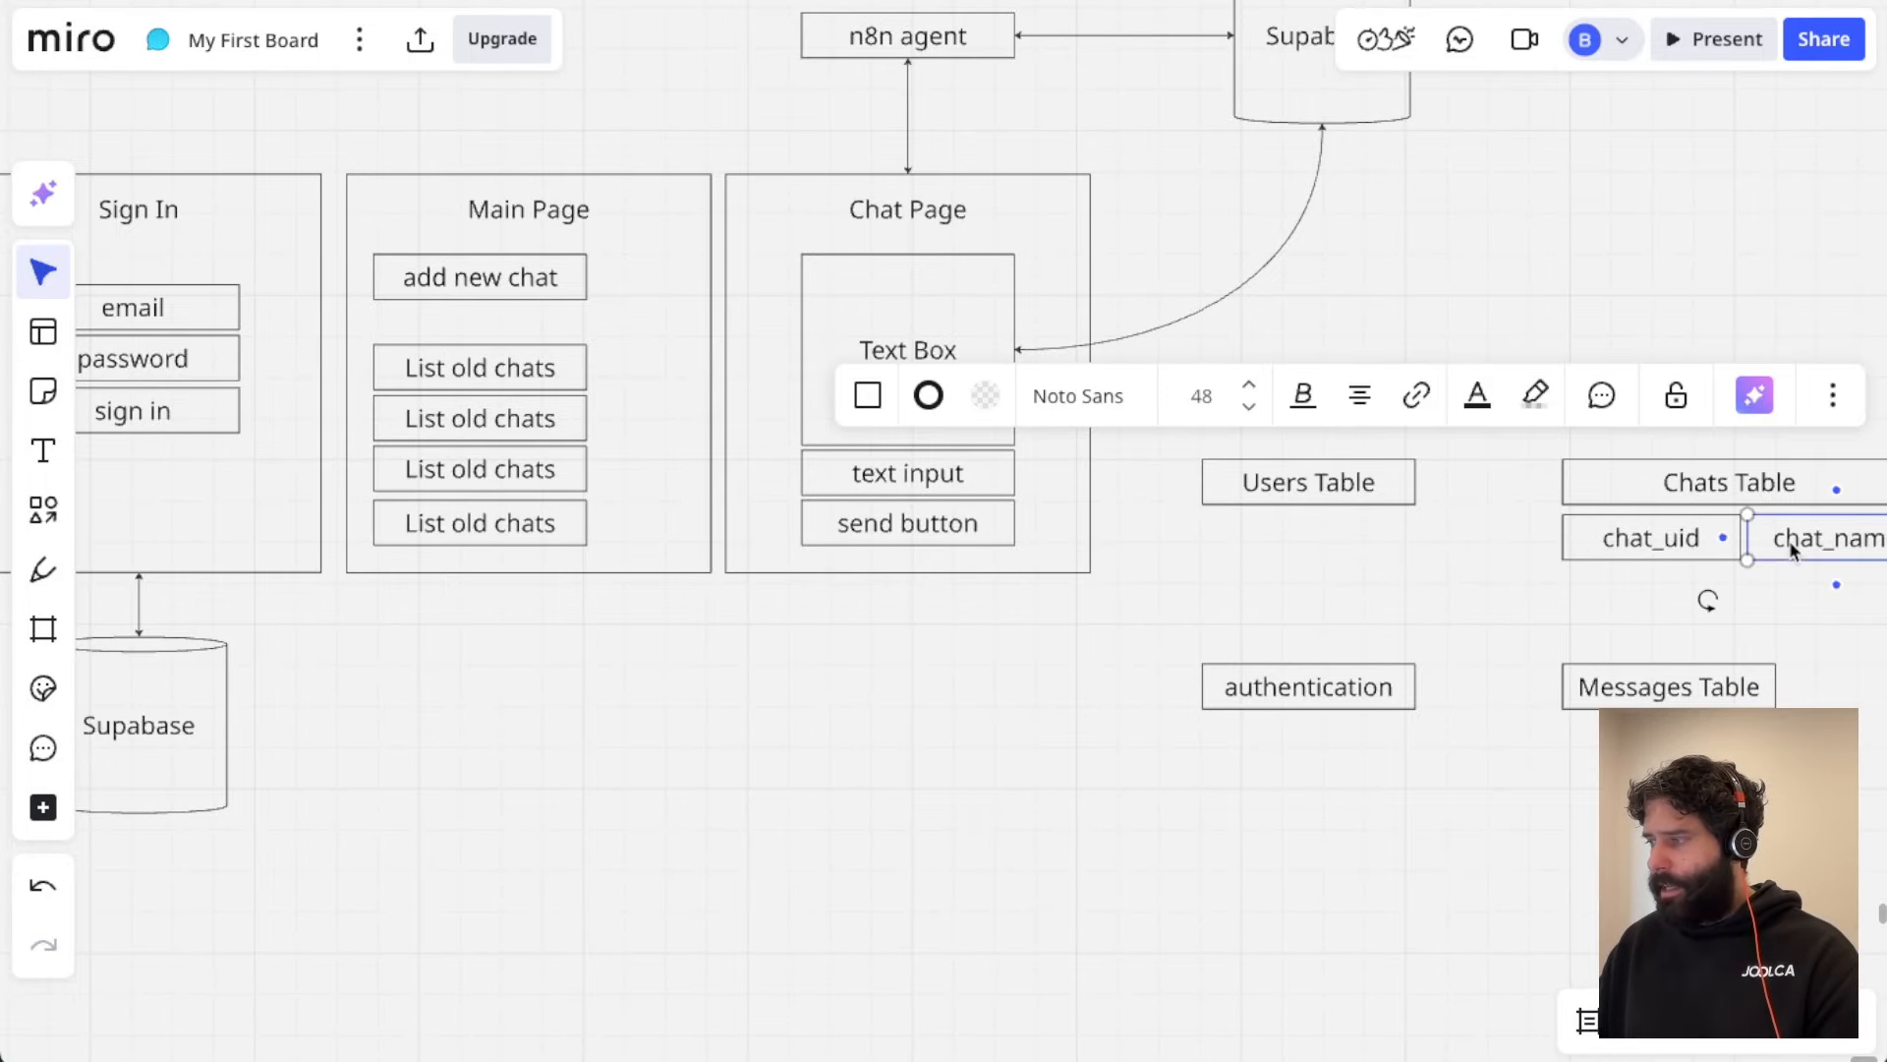
click(455, 374)
click(536, 421)
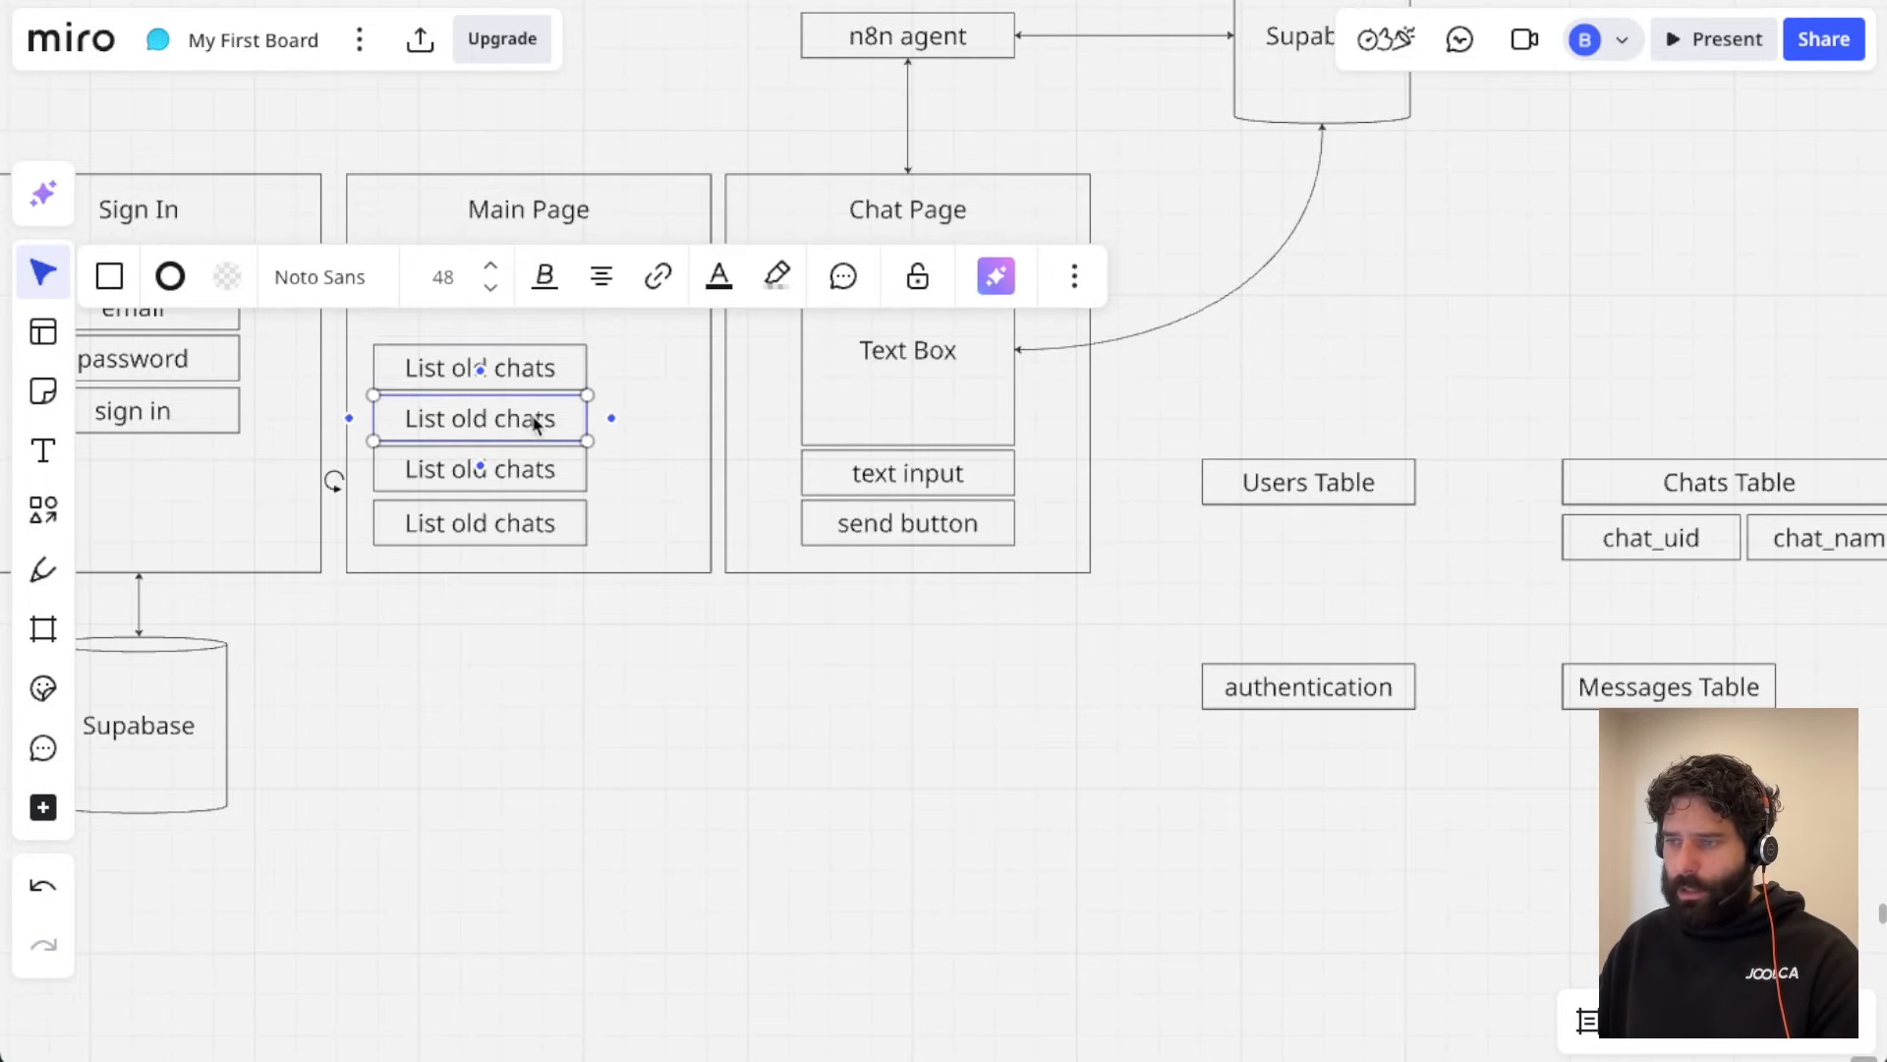
Step: Compare the "List old chats" boxes, the user_a box and the "User A only sees User A Chats" note with the Chats Table columns
click(511, 469)
click(508, 522)
scroll(535, 658, up, 1)
scroll(535, 658, left, 1)
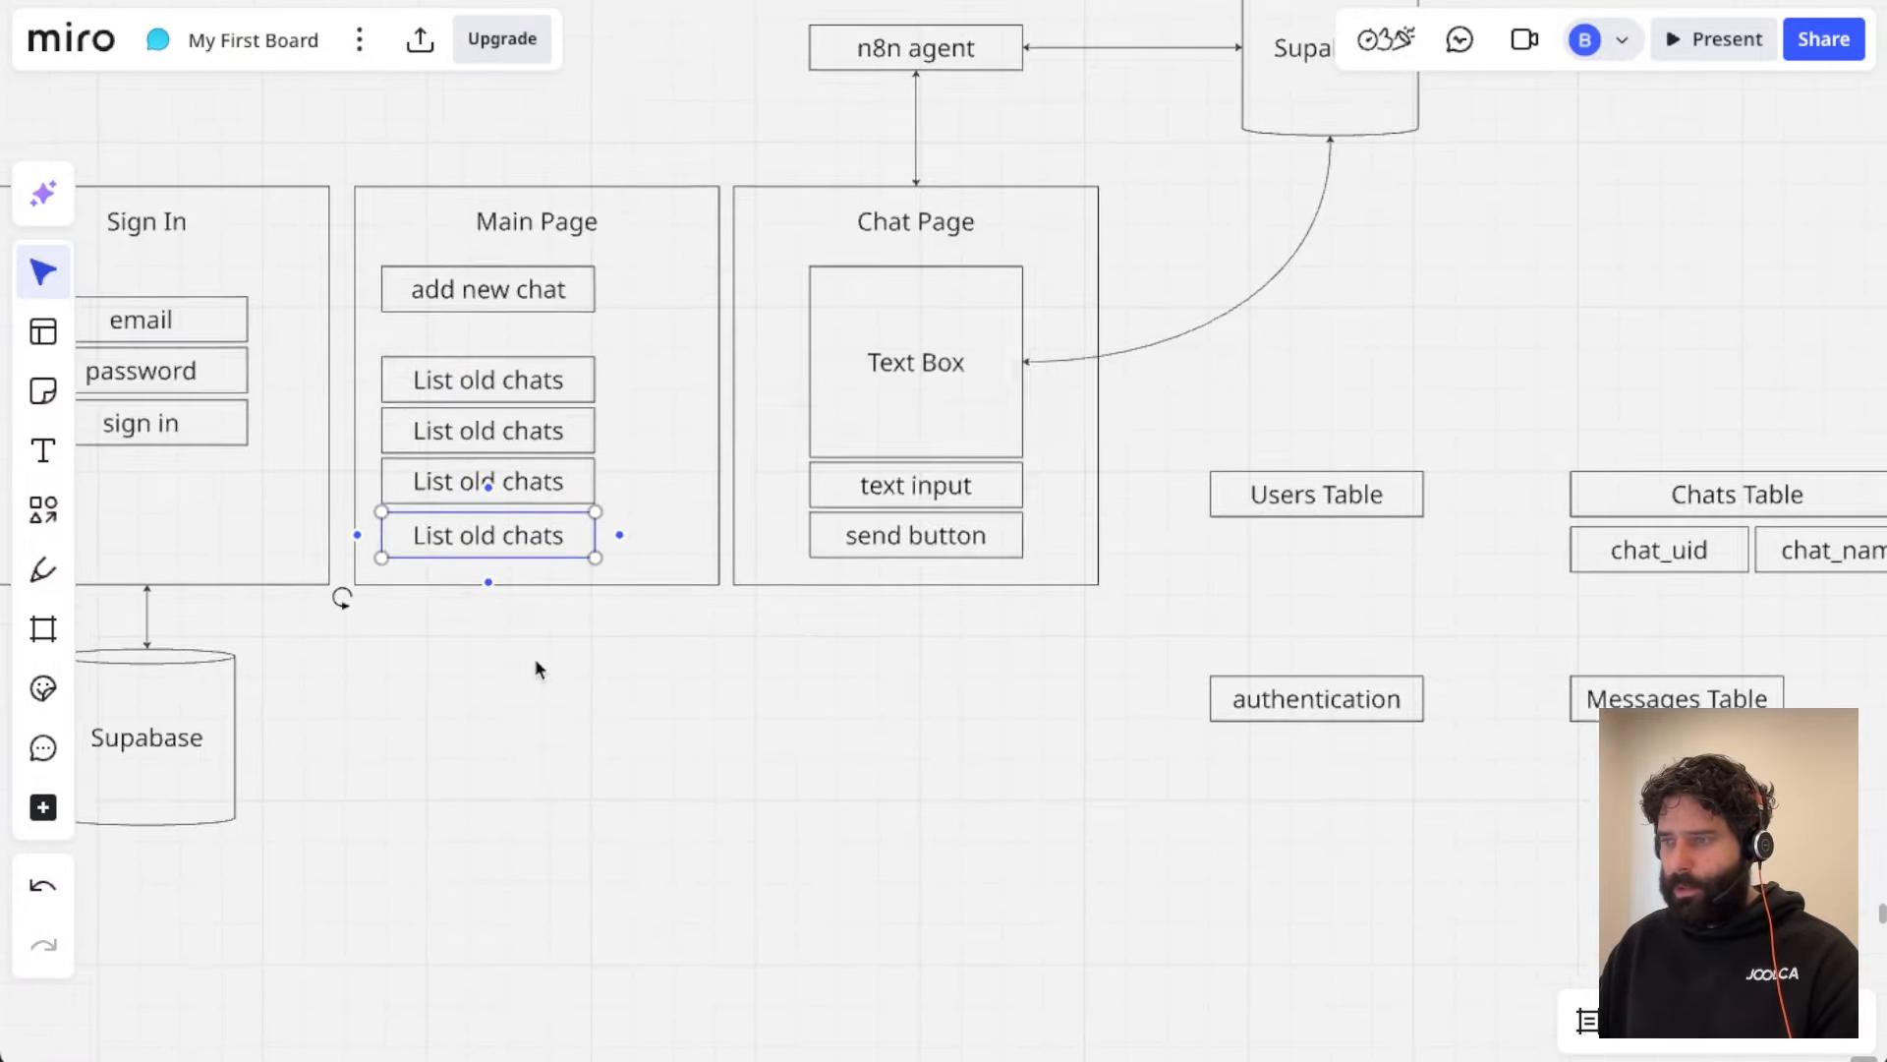
scroll(601, 686, left, 5)
click(232, 416)
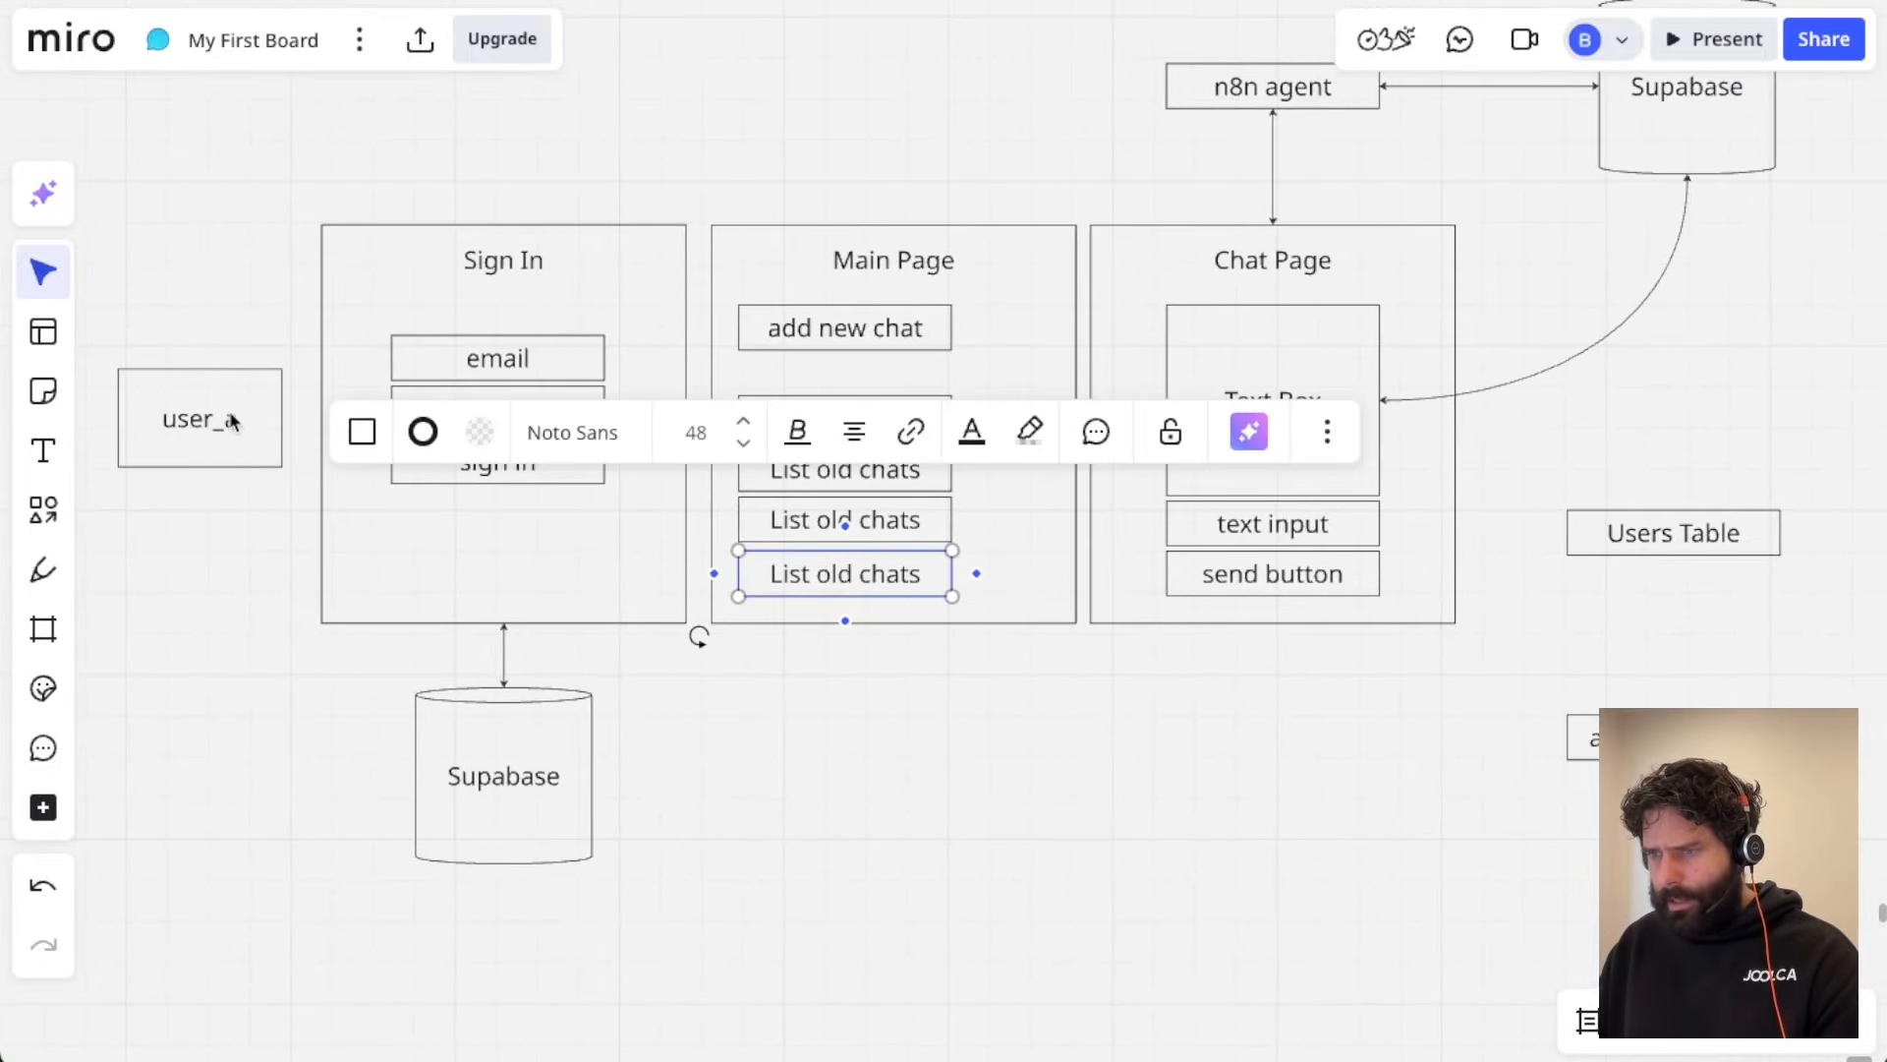
scroll(282, 446, left, 10)
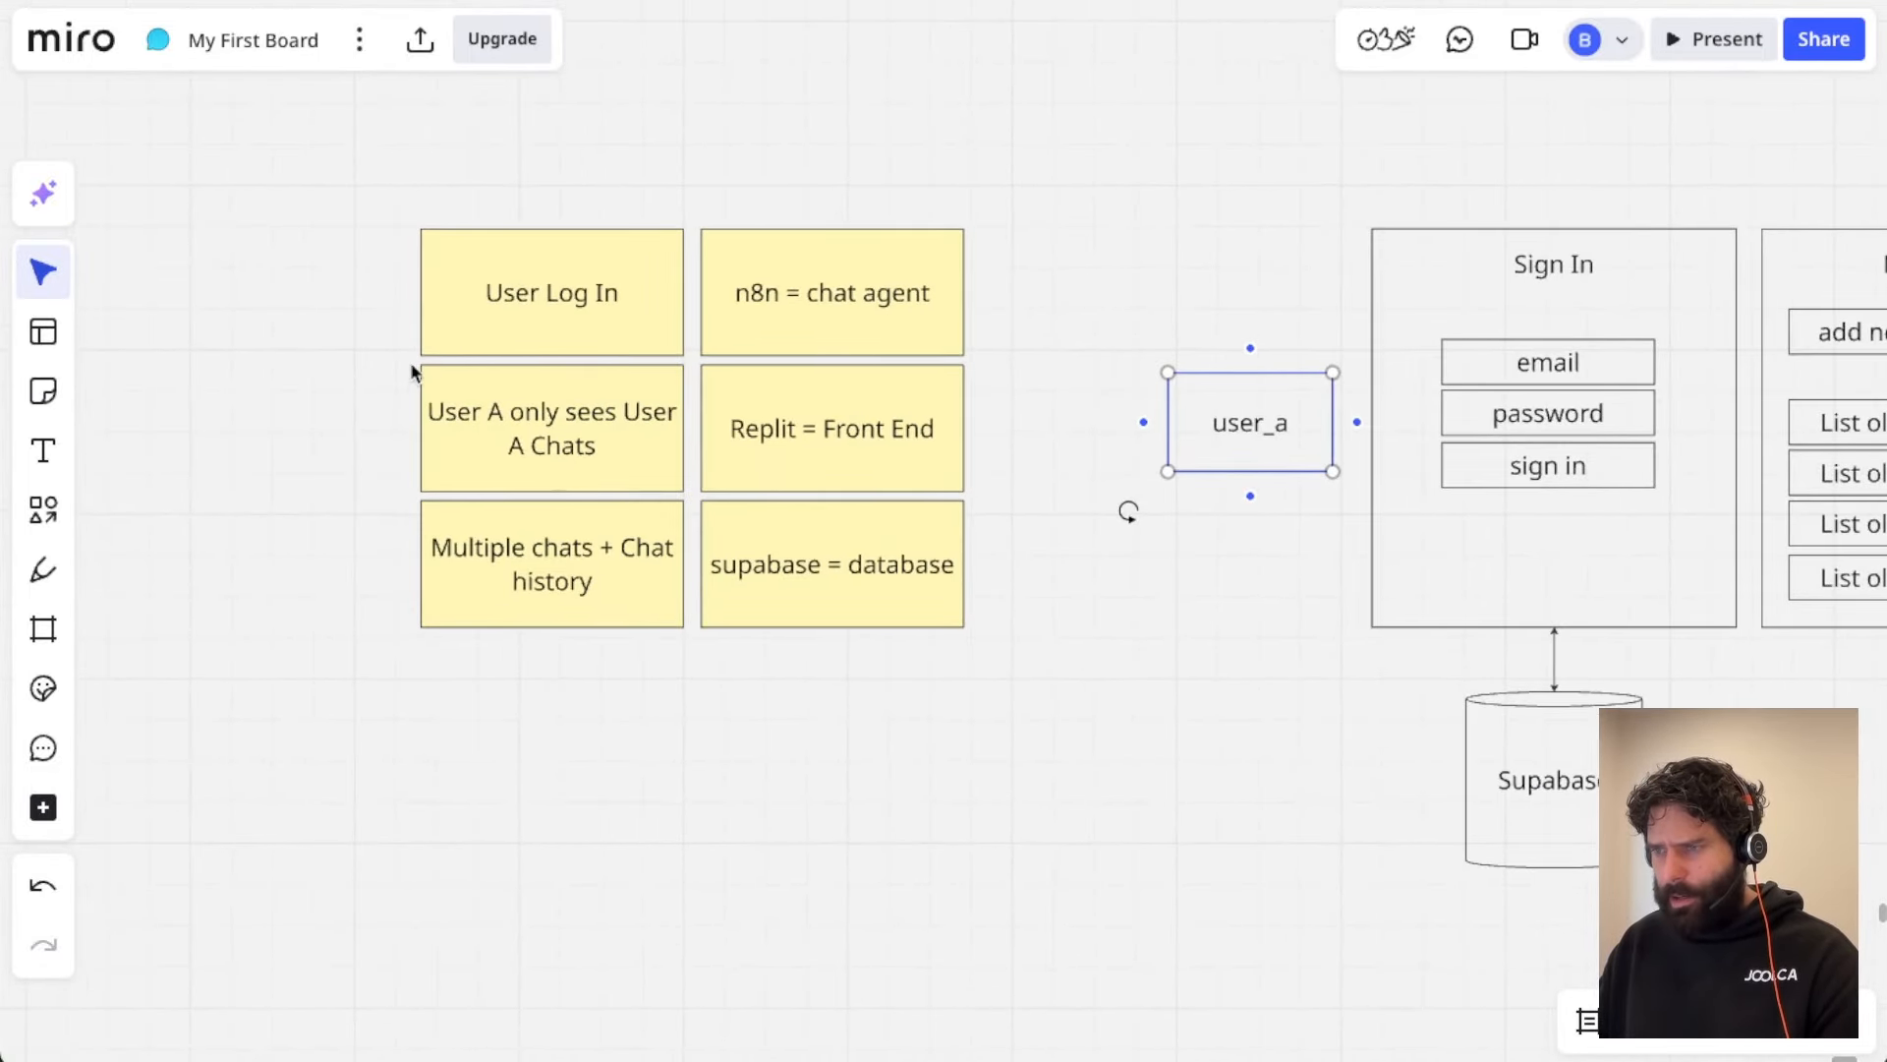
scroll(413, 371, up, 3)
click(557, 444)
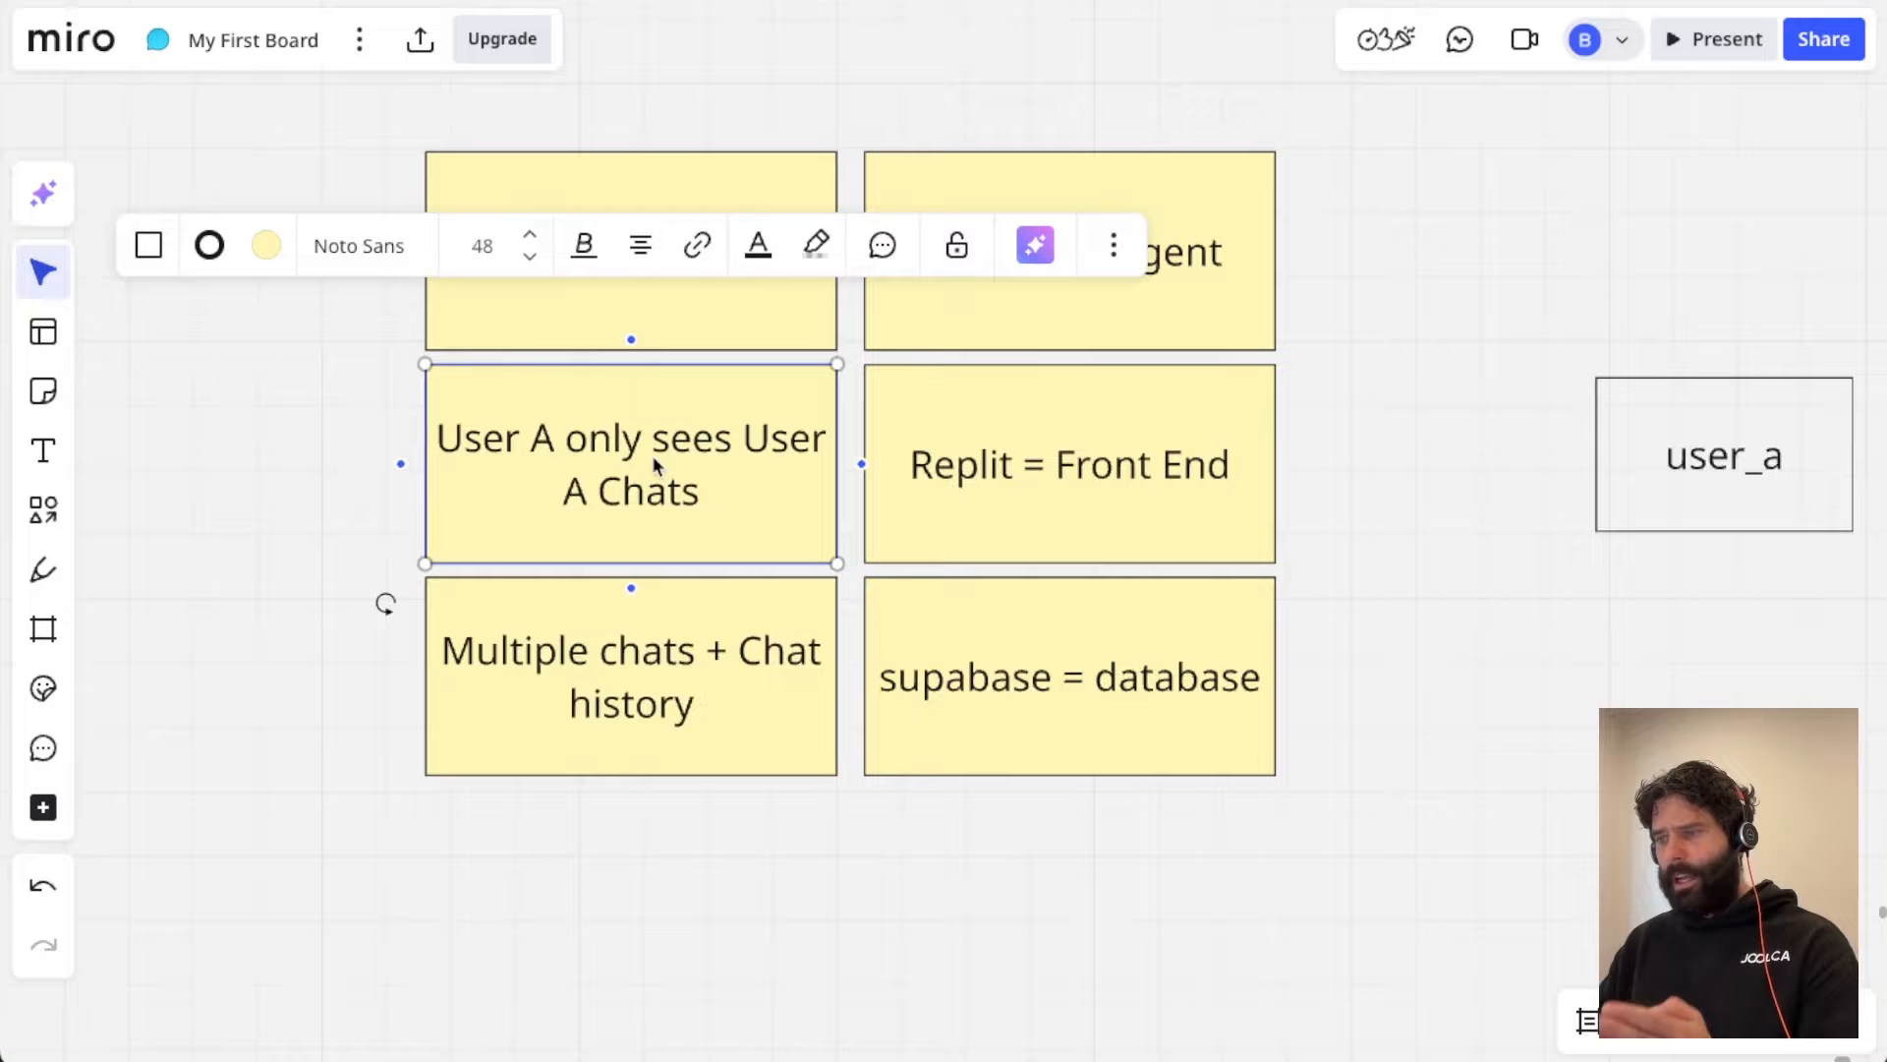
scroll(652, 457, down, 3)
scroll(652, 456, right, 10)
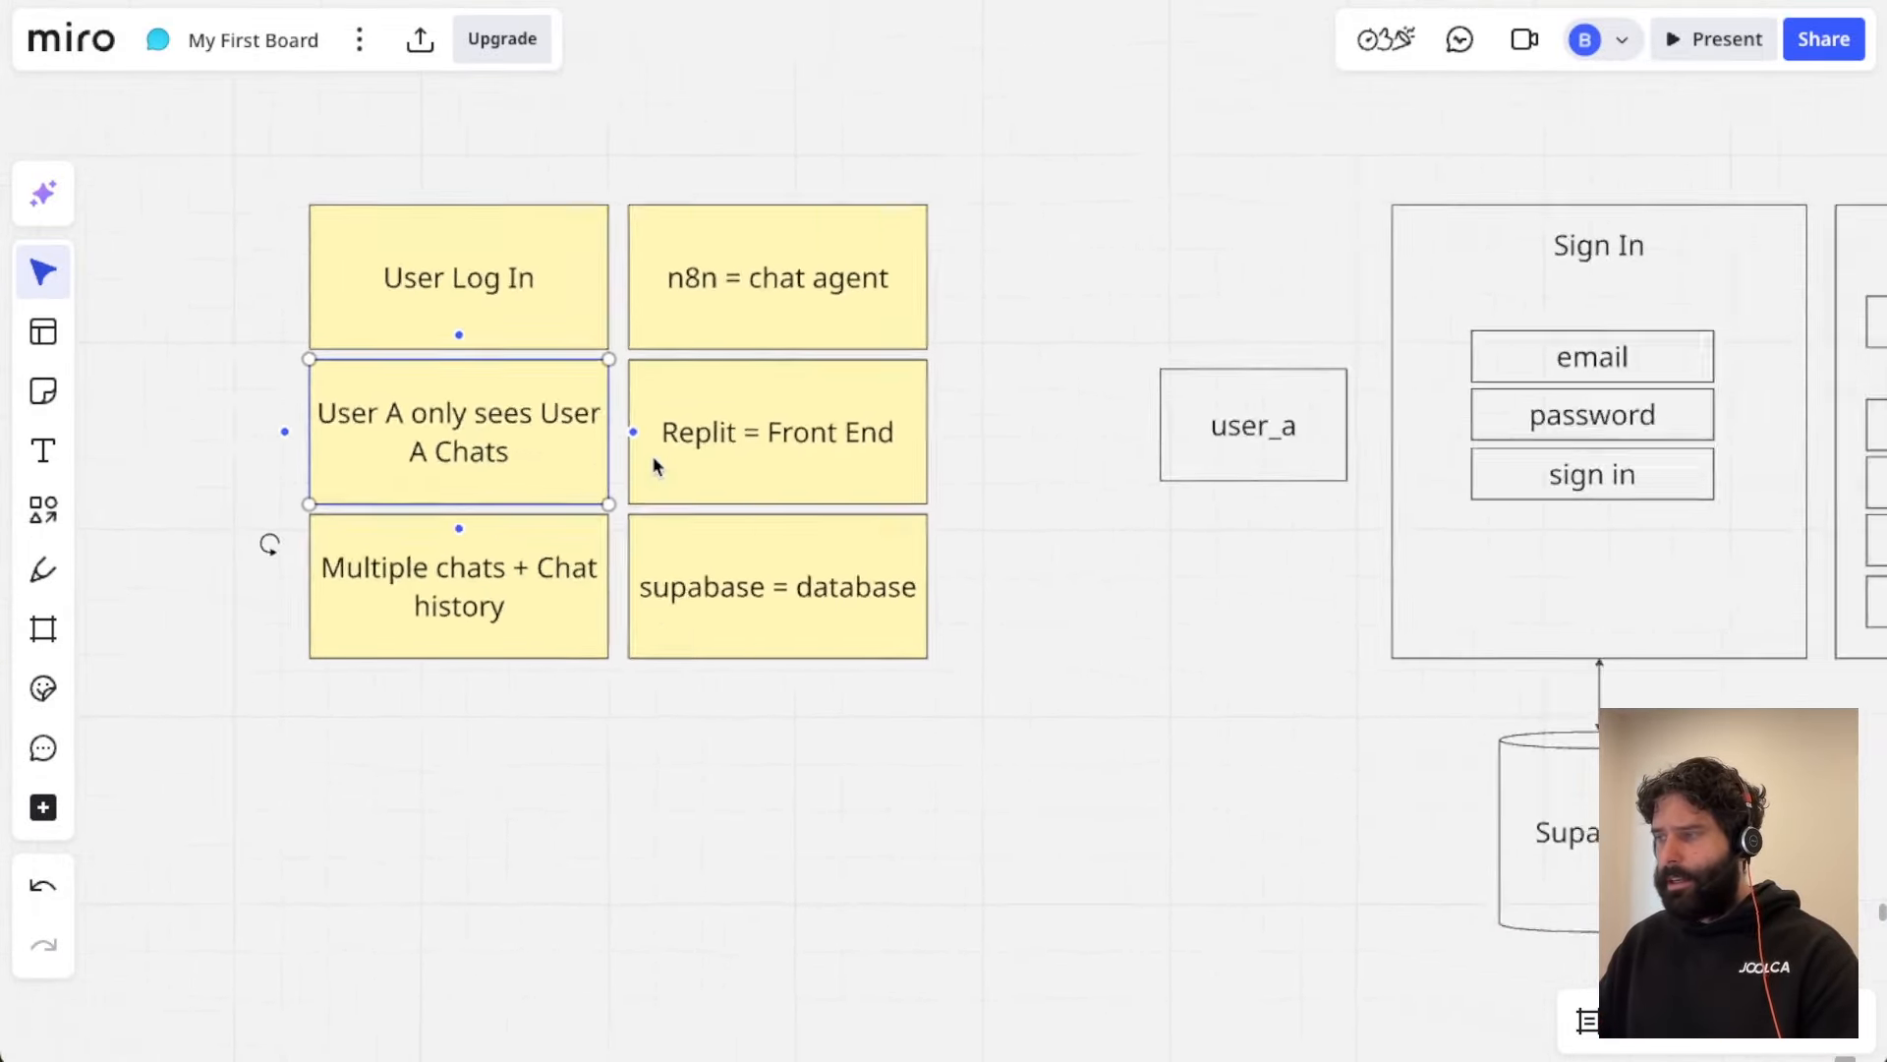
scroll(654, 460, right, 10)
scroll(654, 460, down, 3)
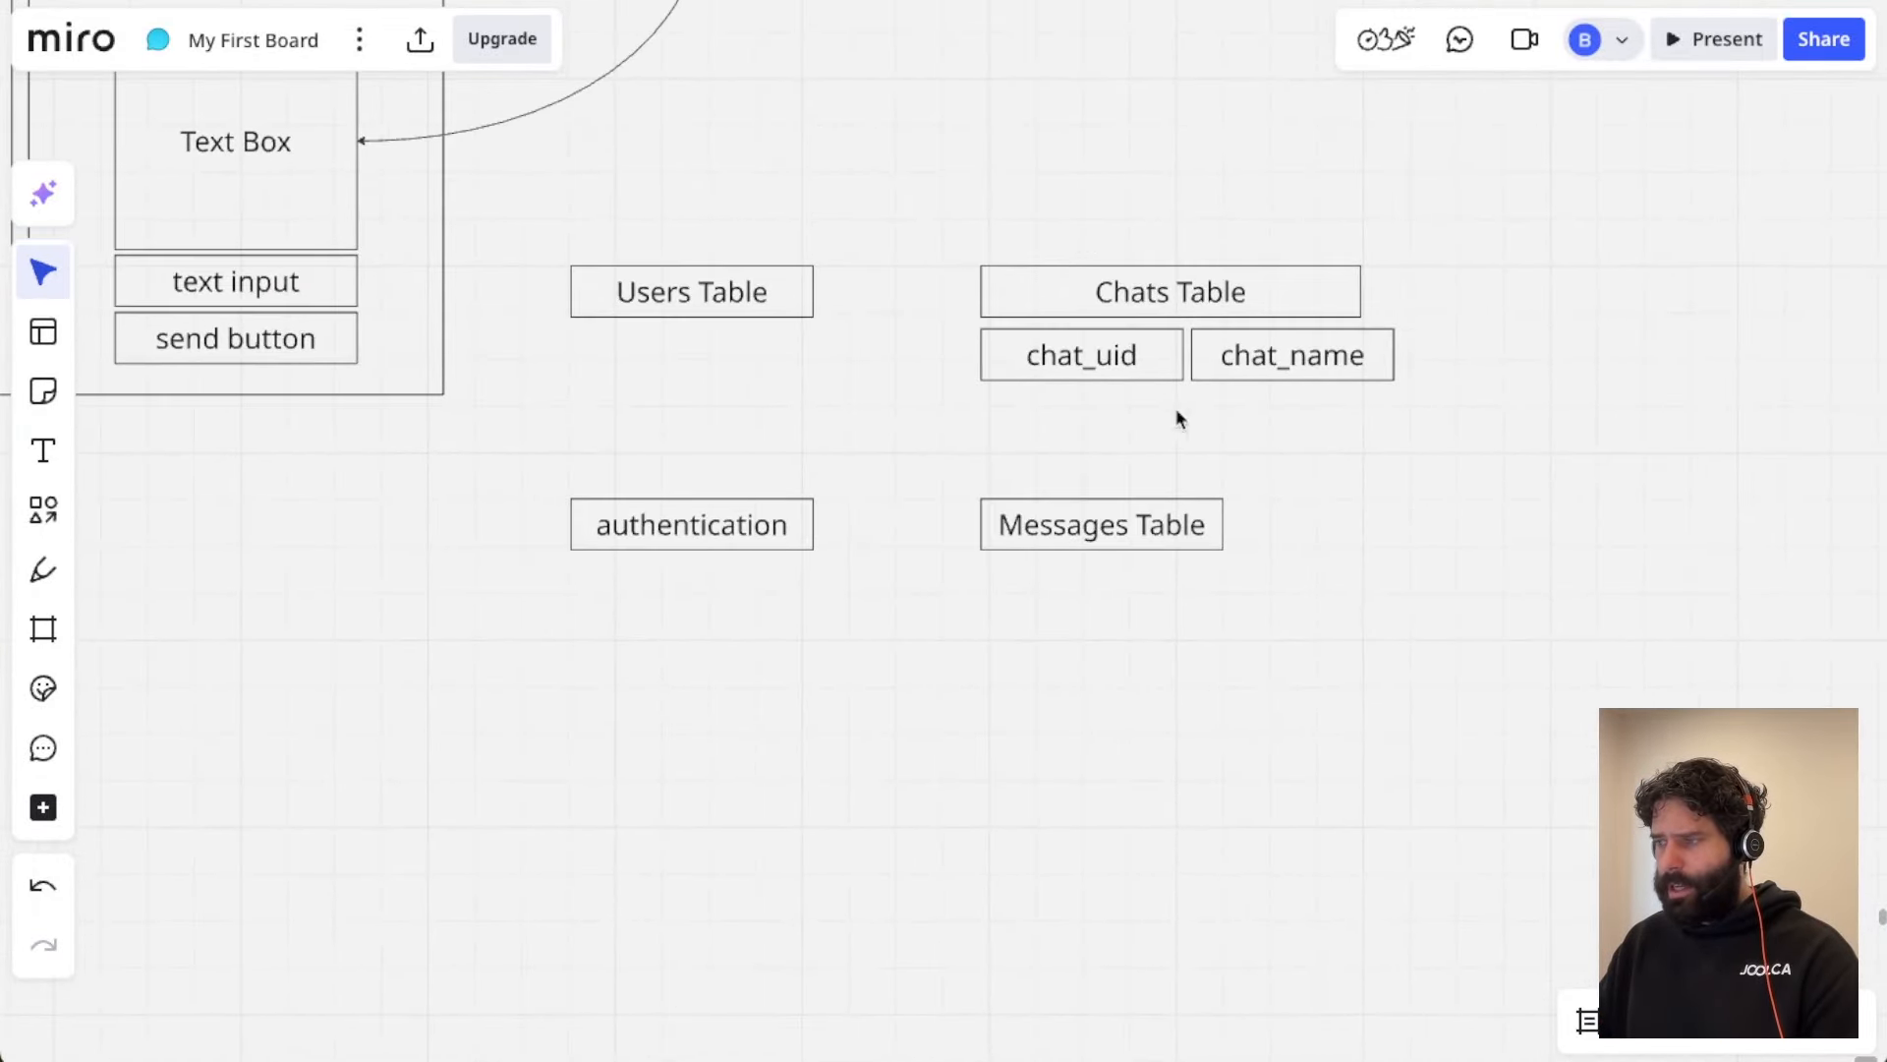
scroll(1161, 330, left, 10)
scroll(1161, 329, up, 3)
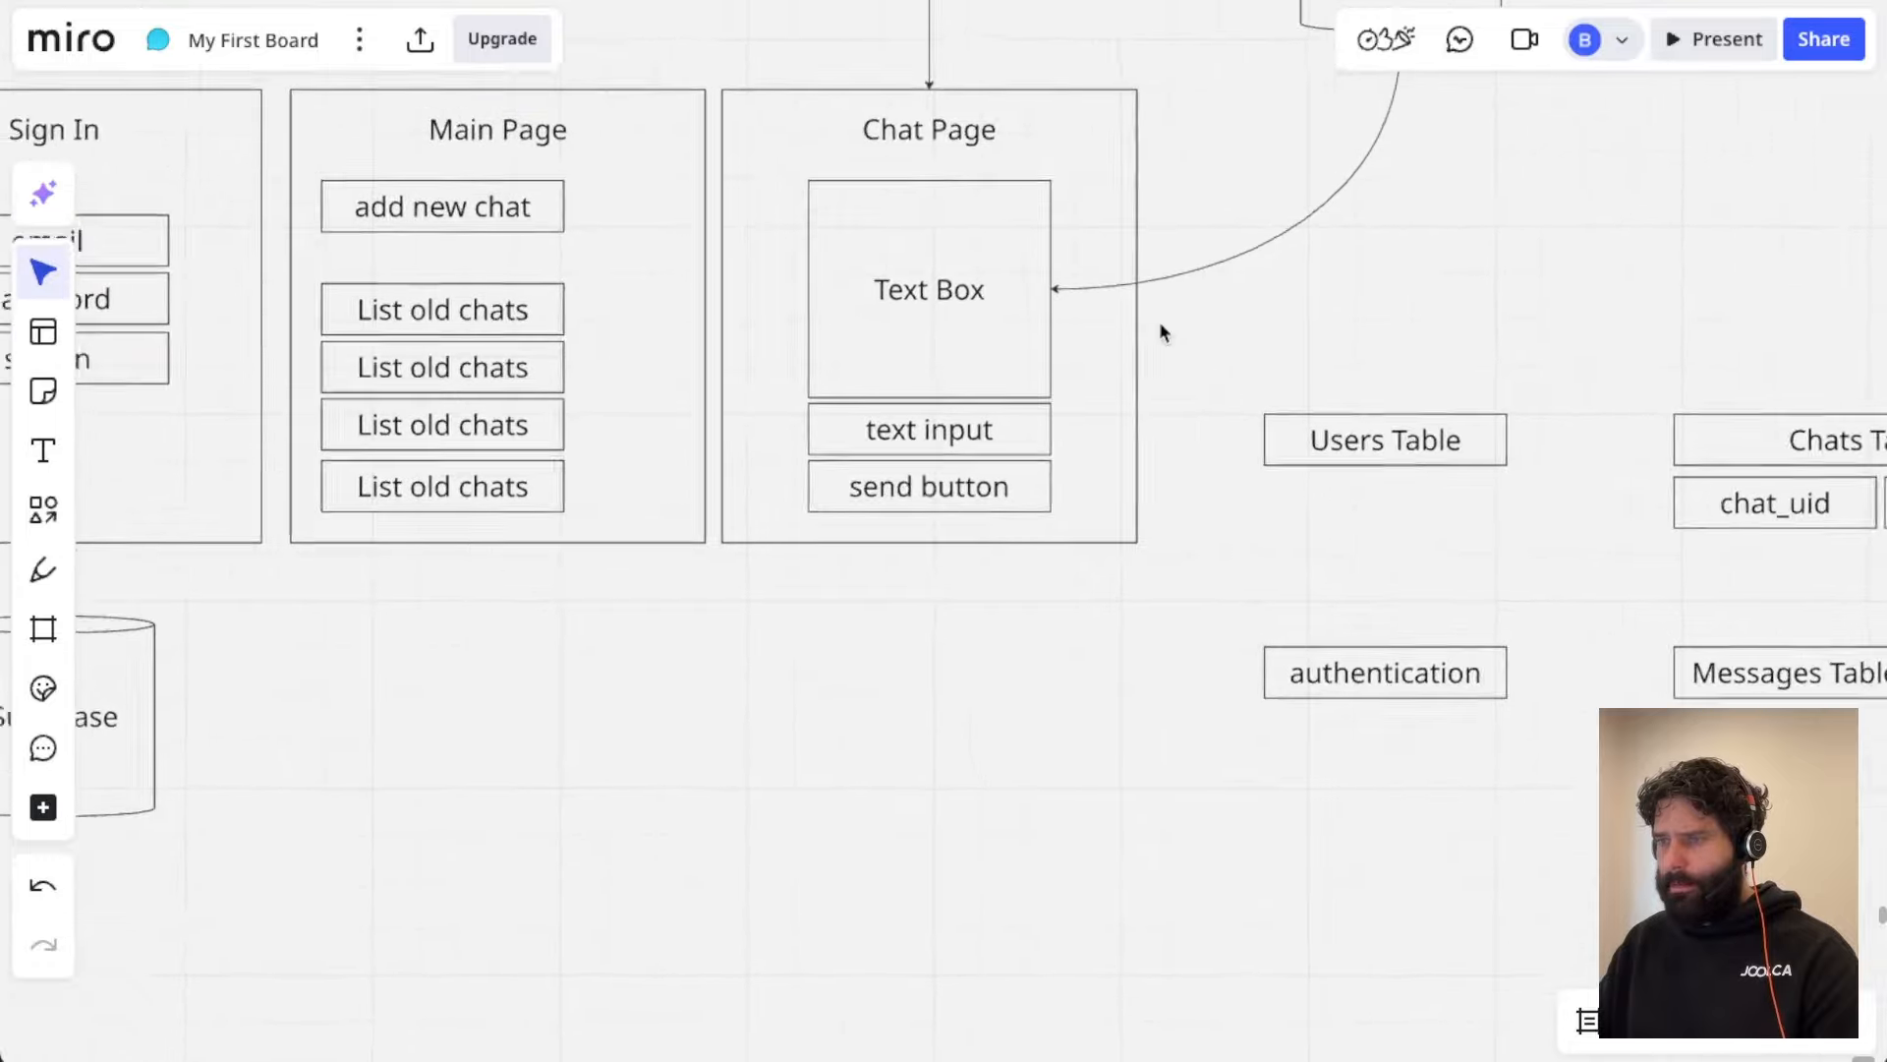
Step: Move the Chats Table header with its chat_uid and chat_name boxes beneath the Main Page, beside the Supabase cylinder
scroll(1159, 322, down, 3)
drag(1866, 326, 665, 625)
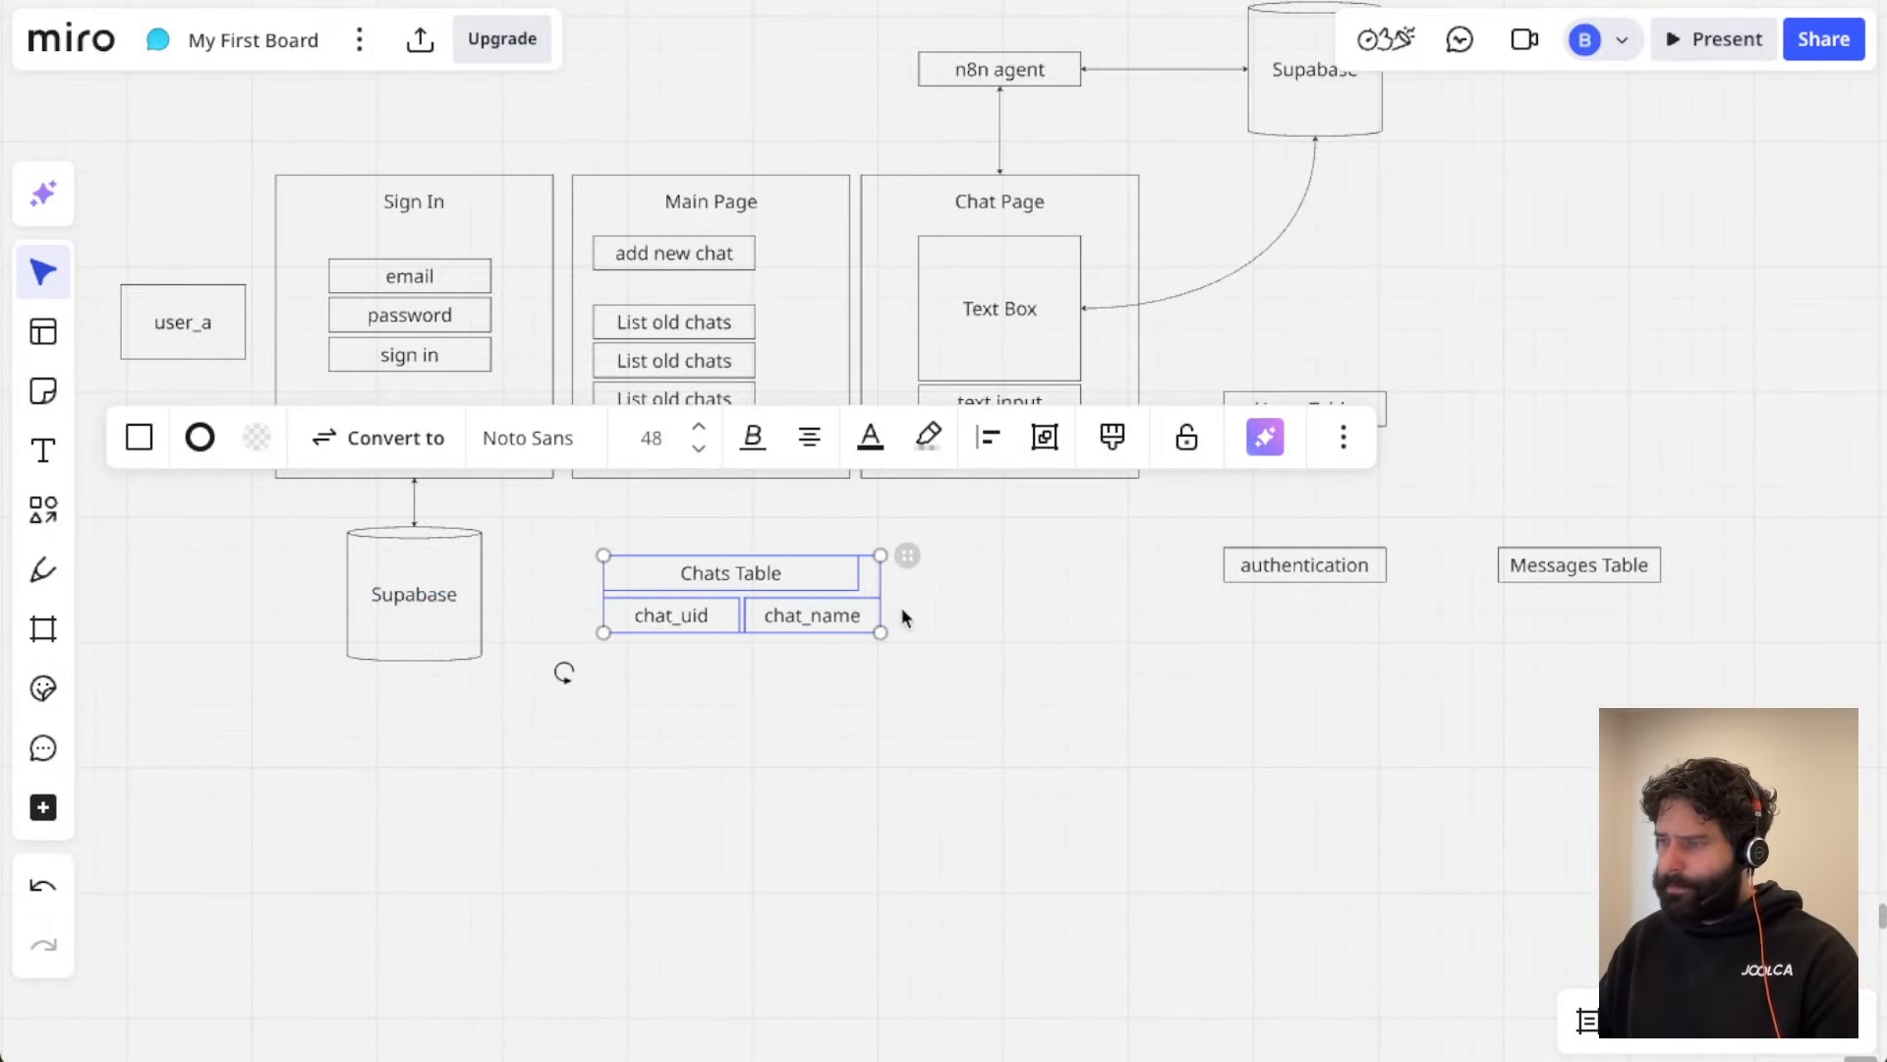
click(684, 499)
scroll(685, 502, up, 3)
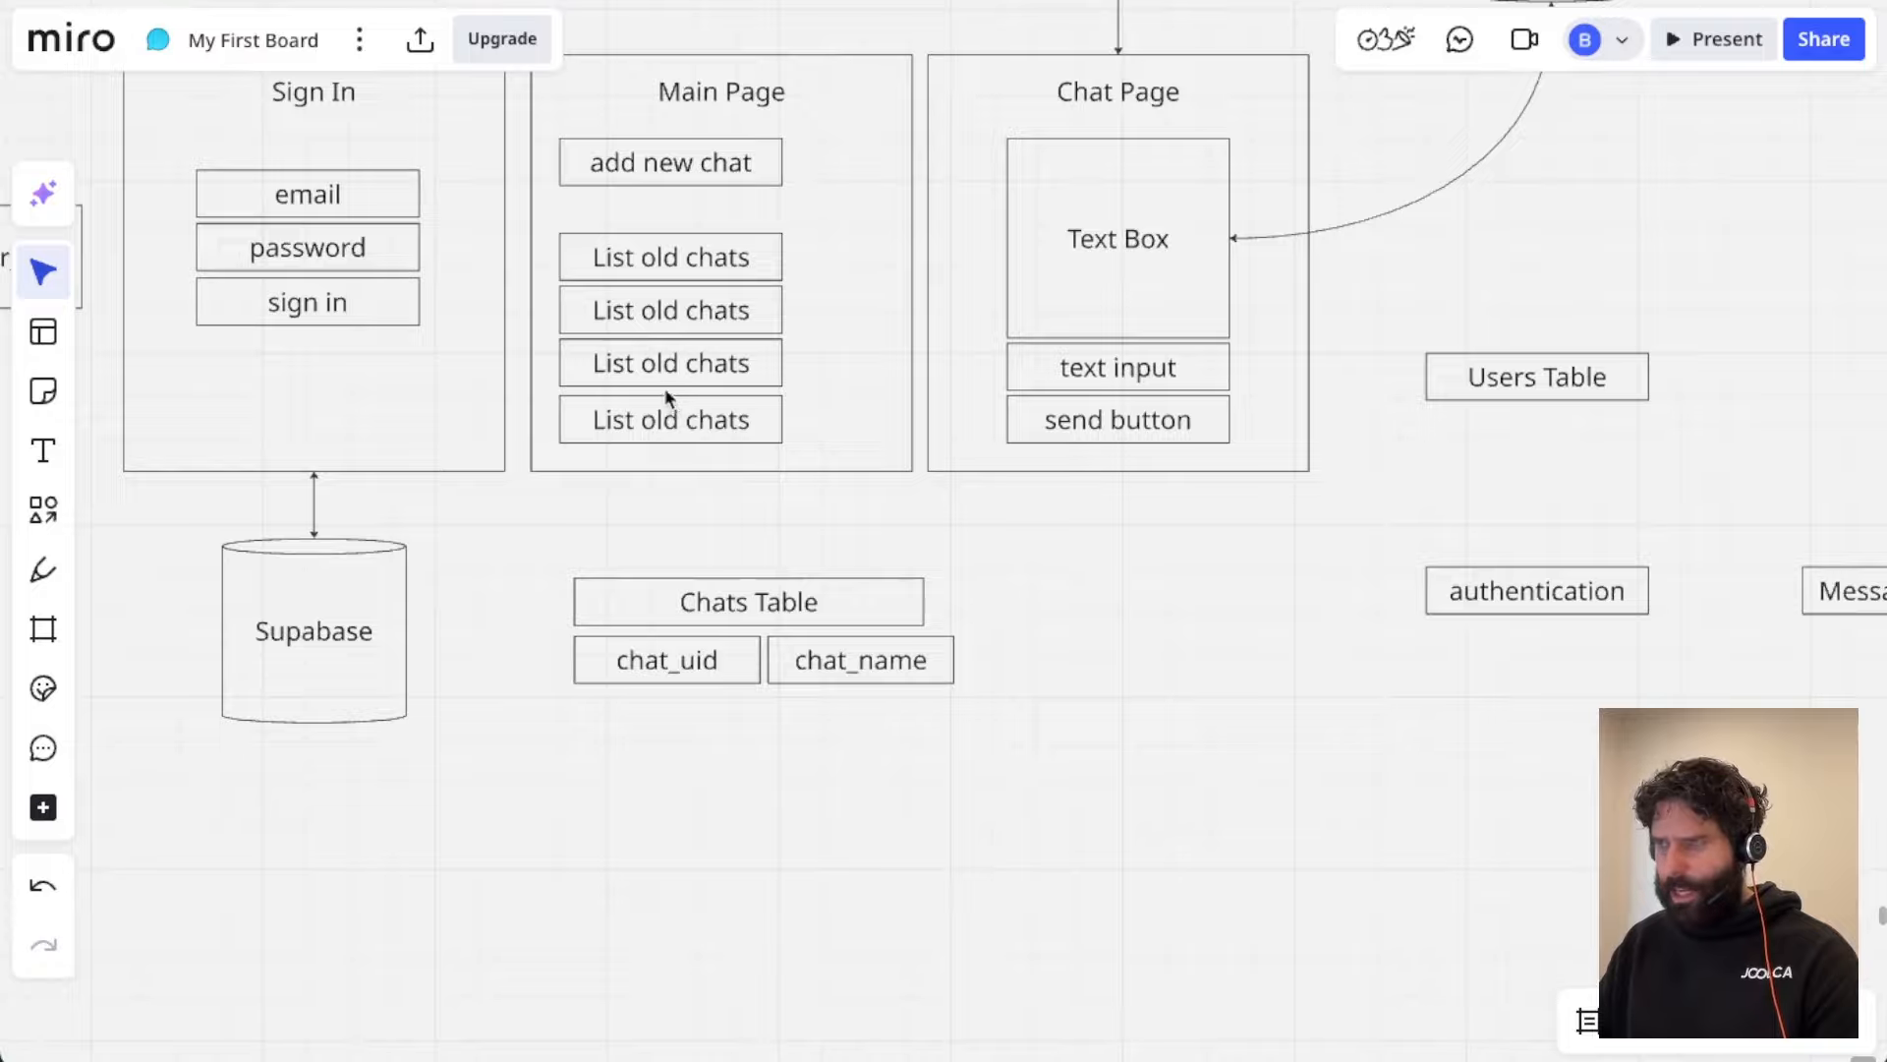
Step: Trace how the "List old chats" boxes relate to the Chats Table, its chat_name column and the user_a box
drag(664, 388, 734, 591)
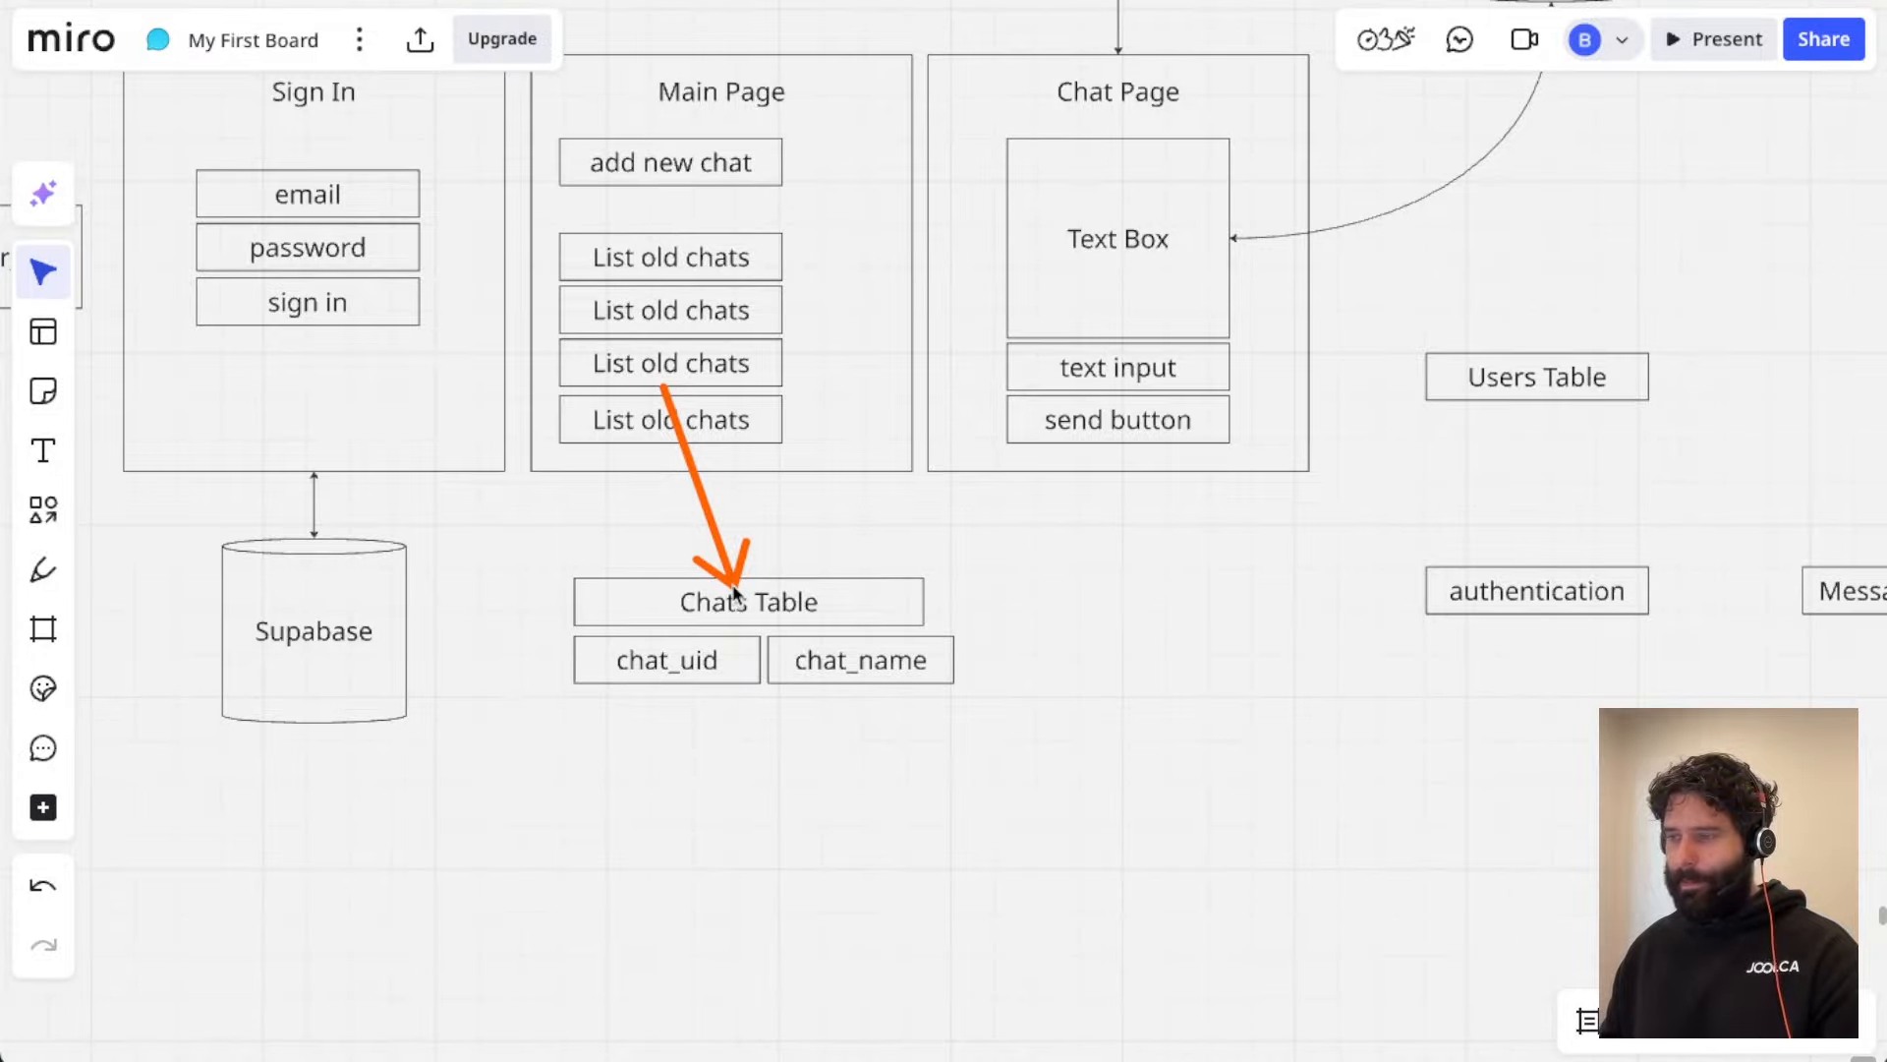
key(Escape)
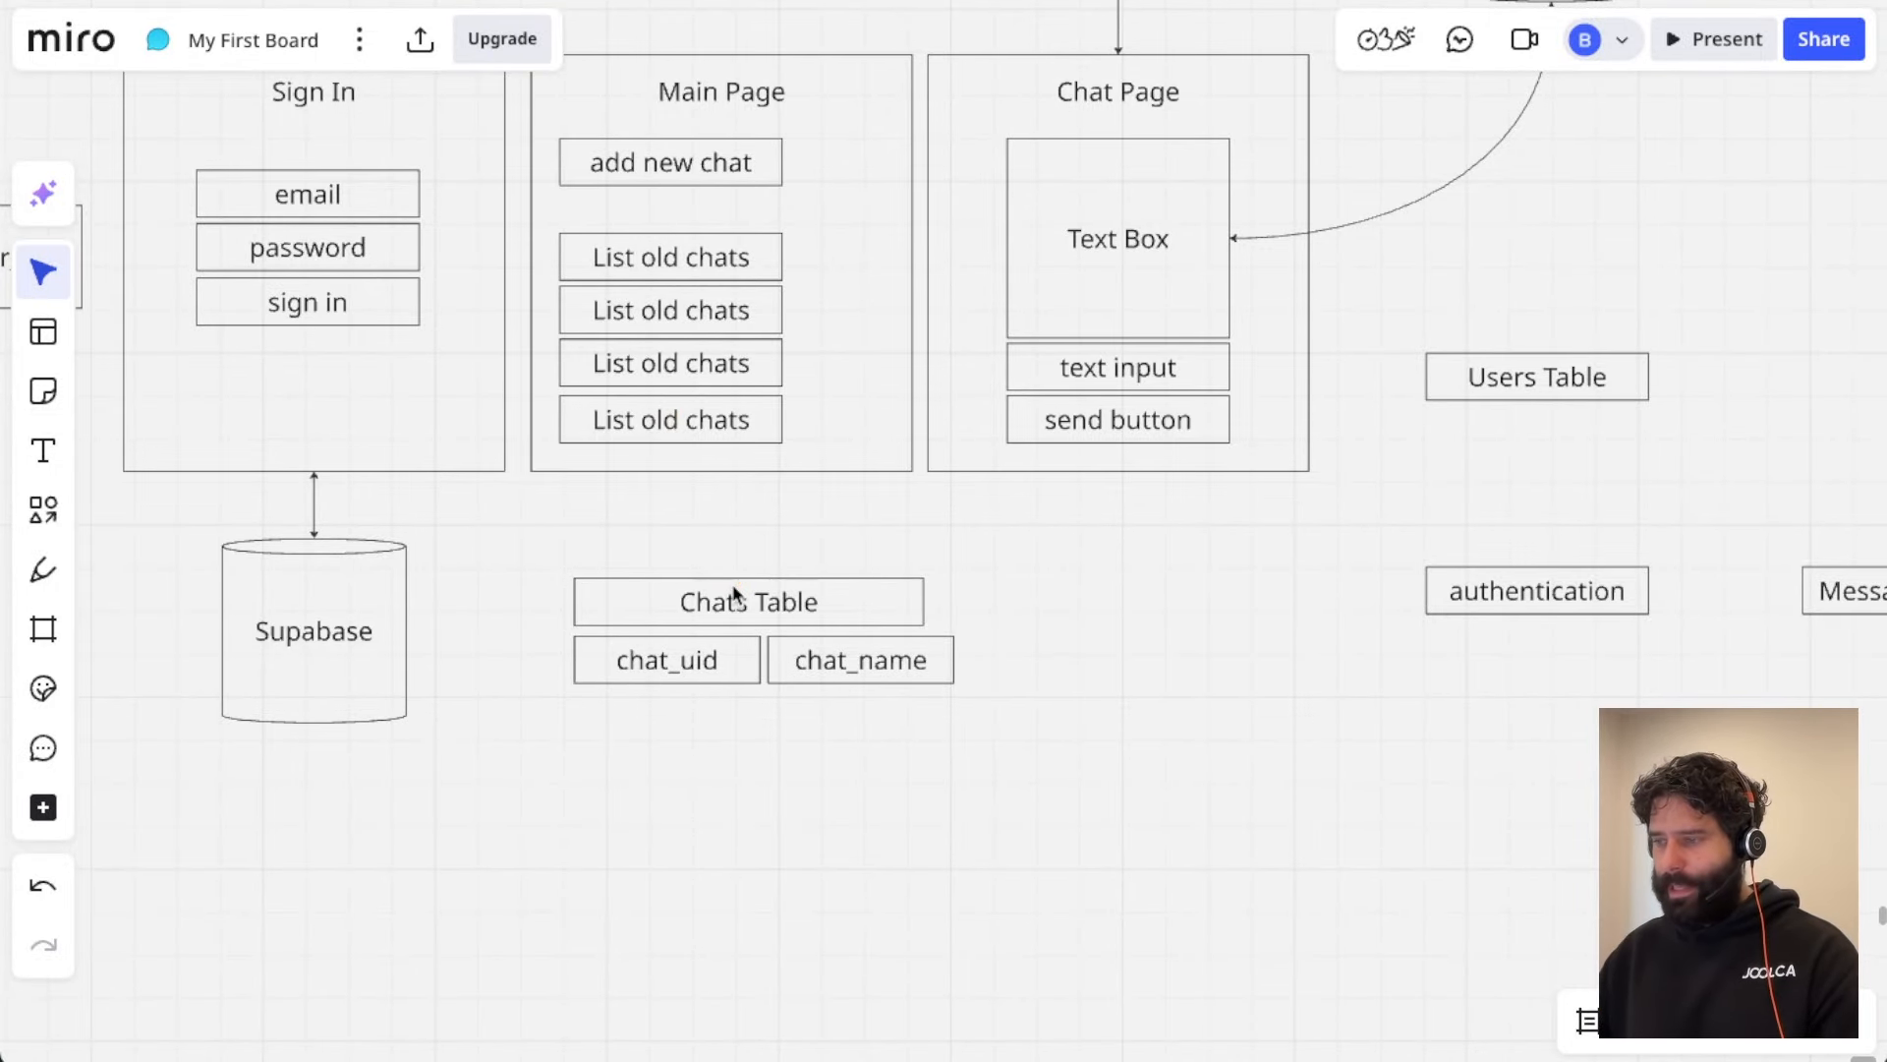
scroll(745, 637, up, 3)
click(885, 675)
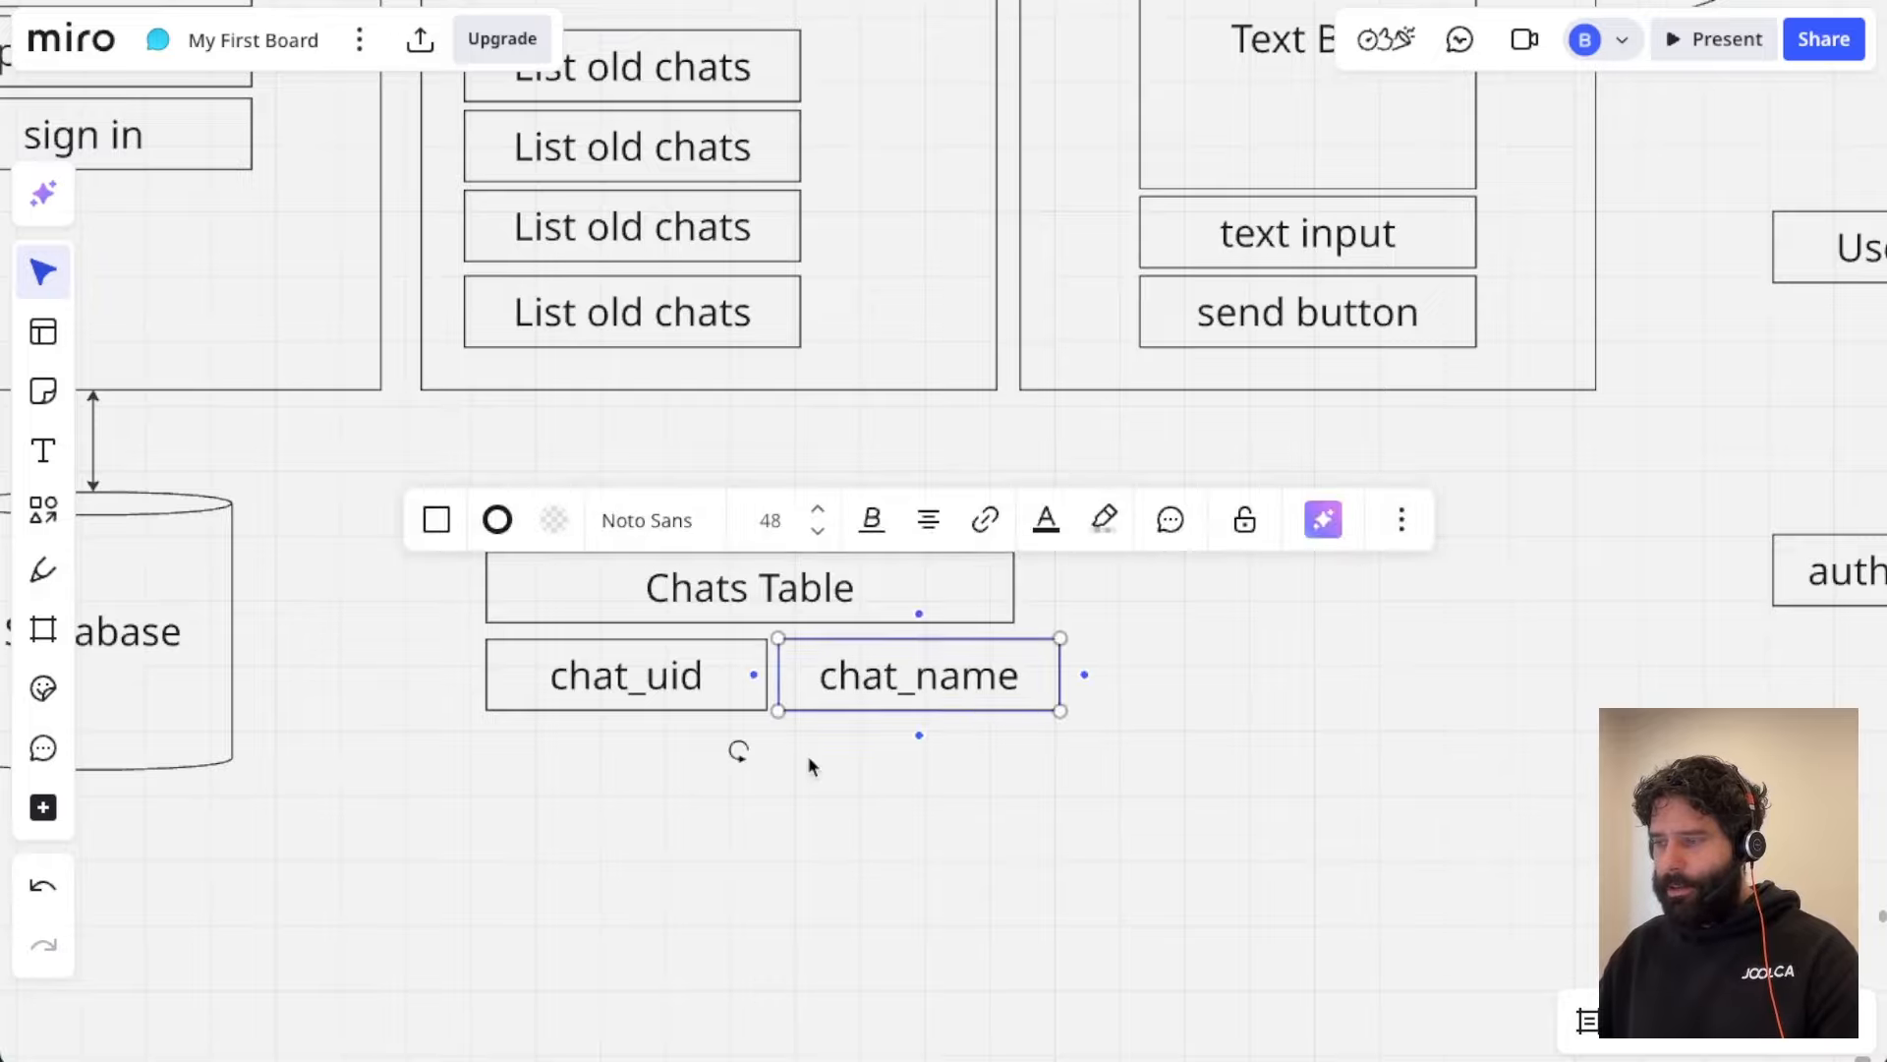
key(Escape)
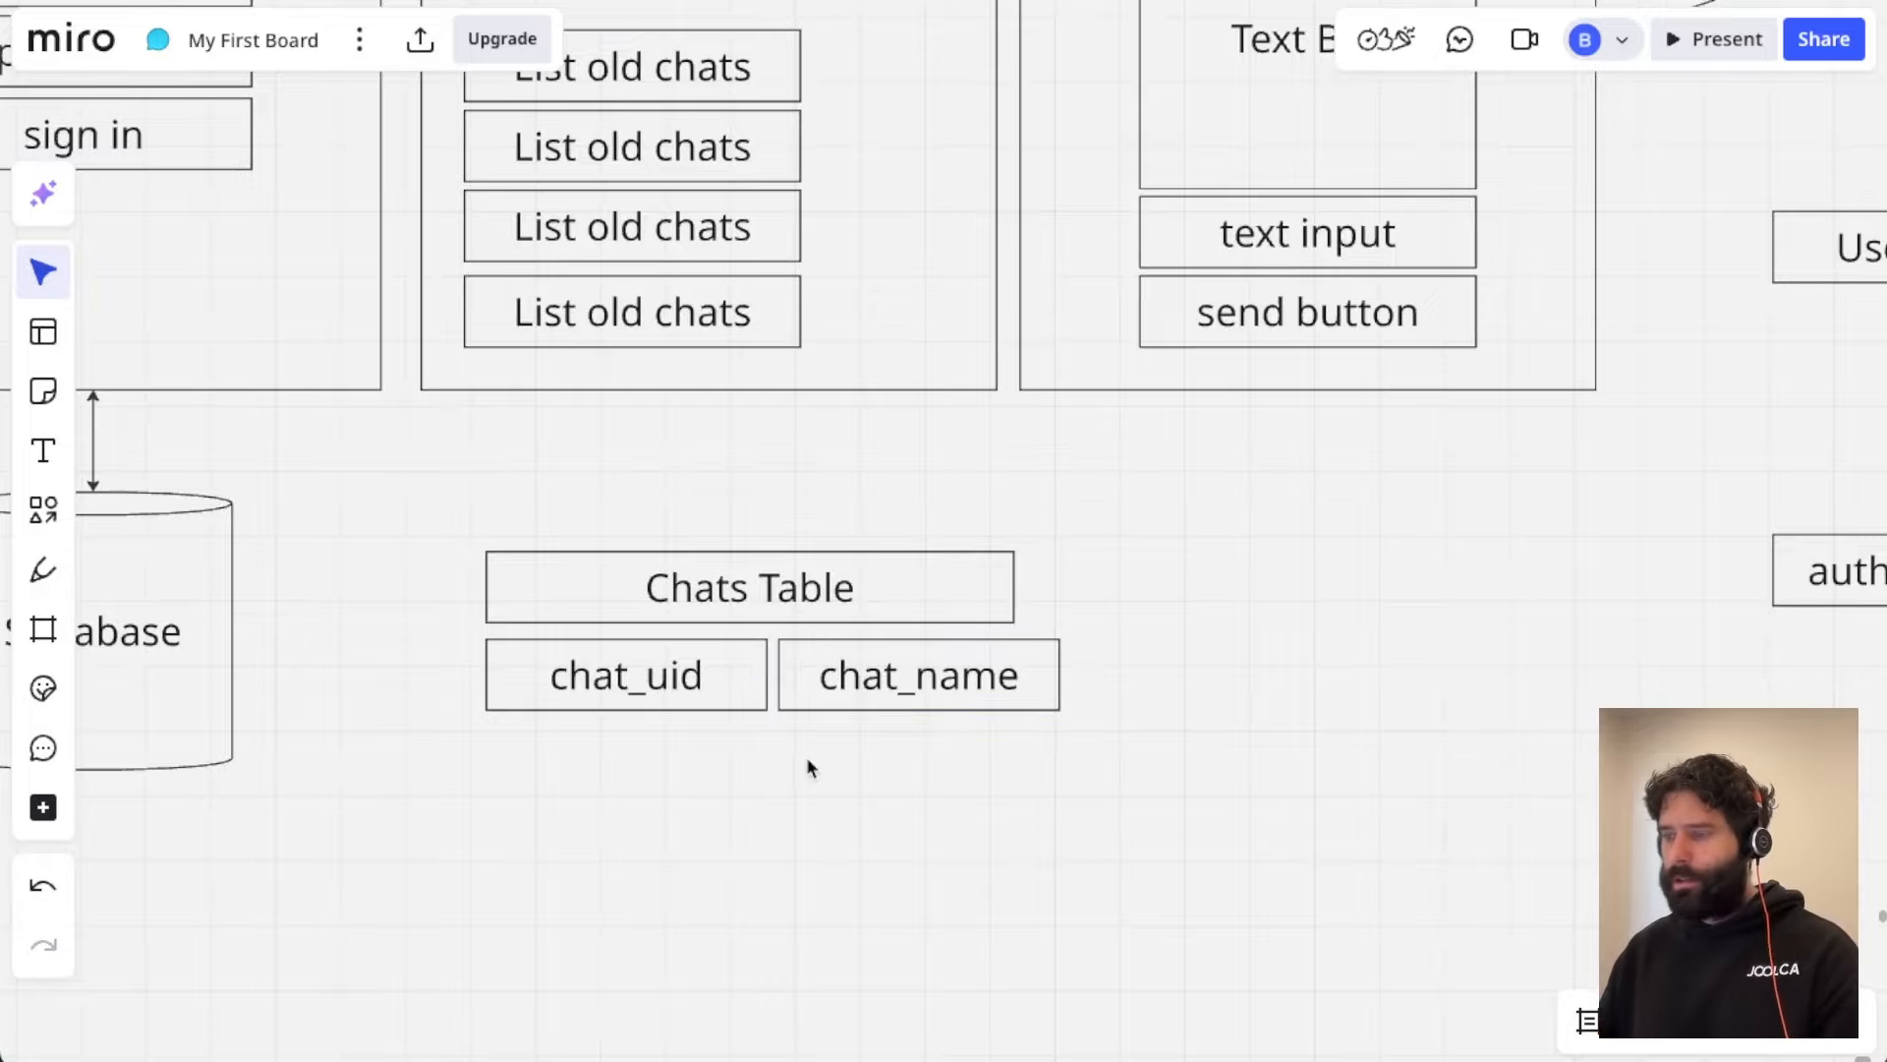
scroll(806, 764, down, 3)
scroll(708, 720, left, 5)
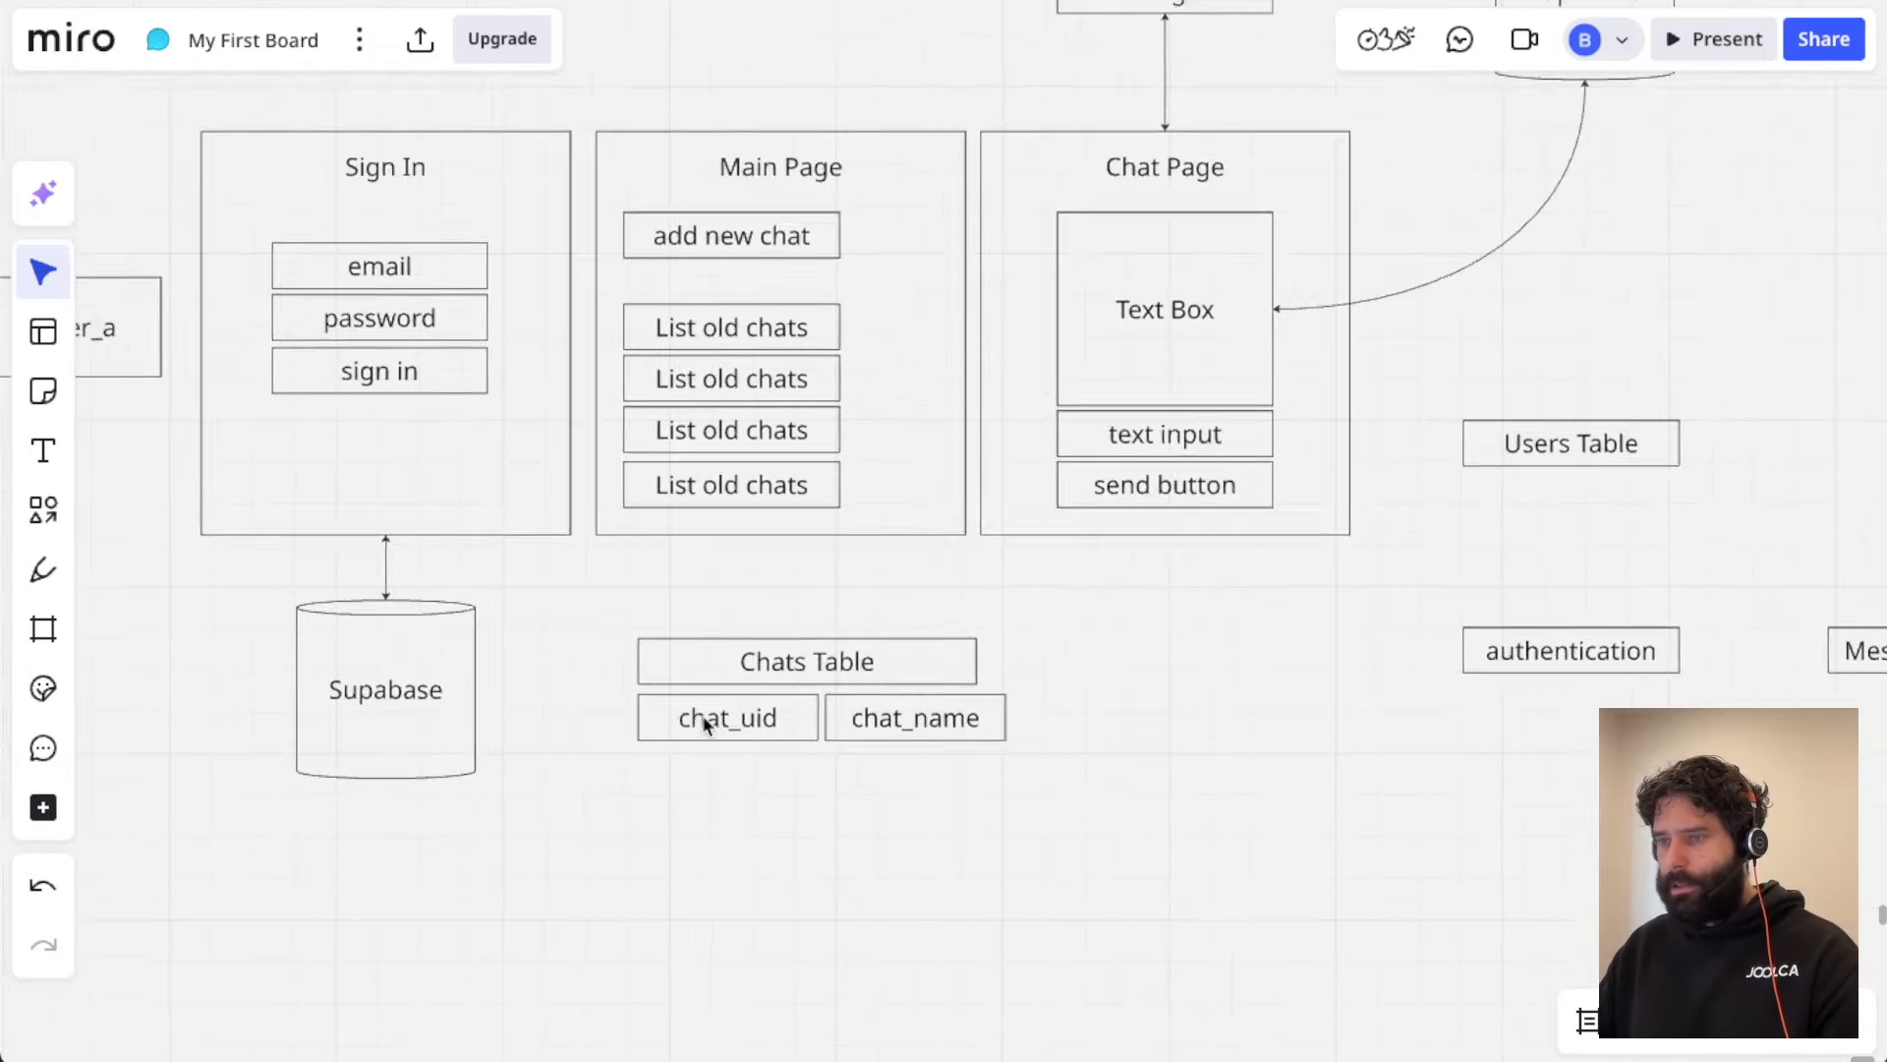
click(267, 406)
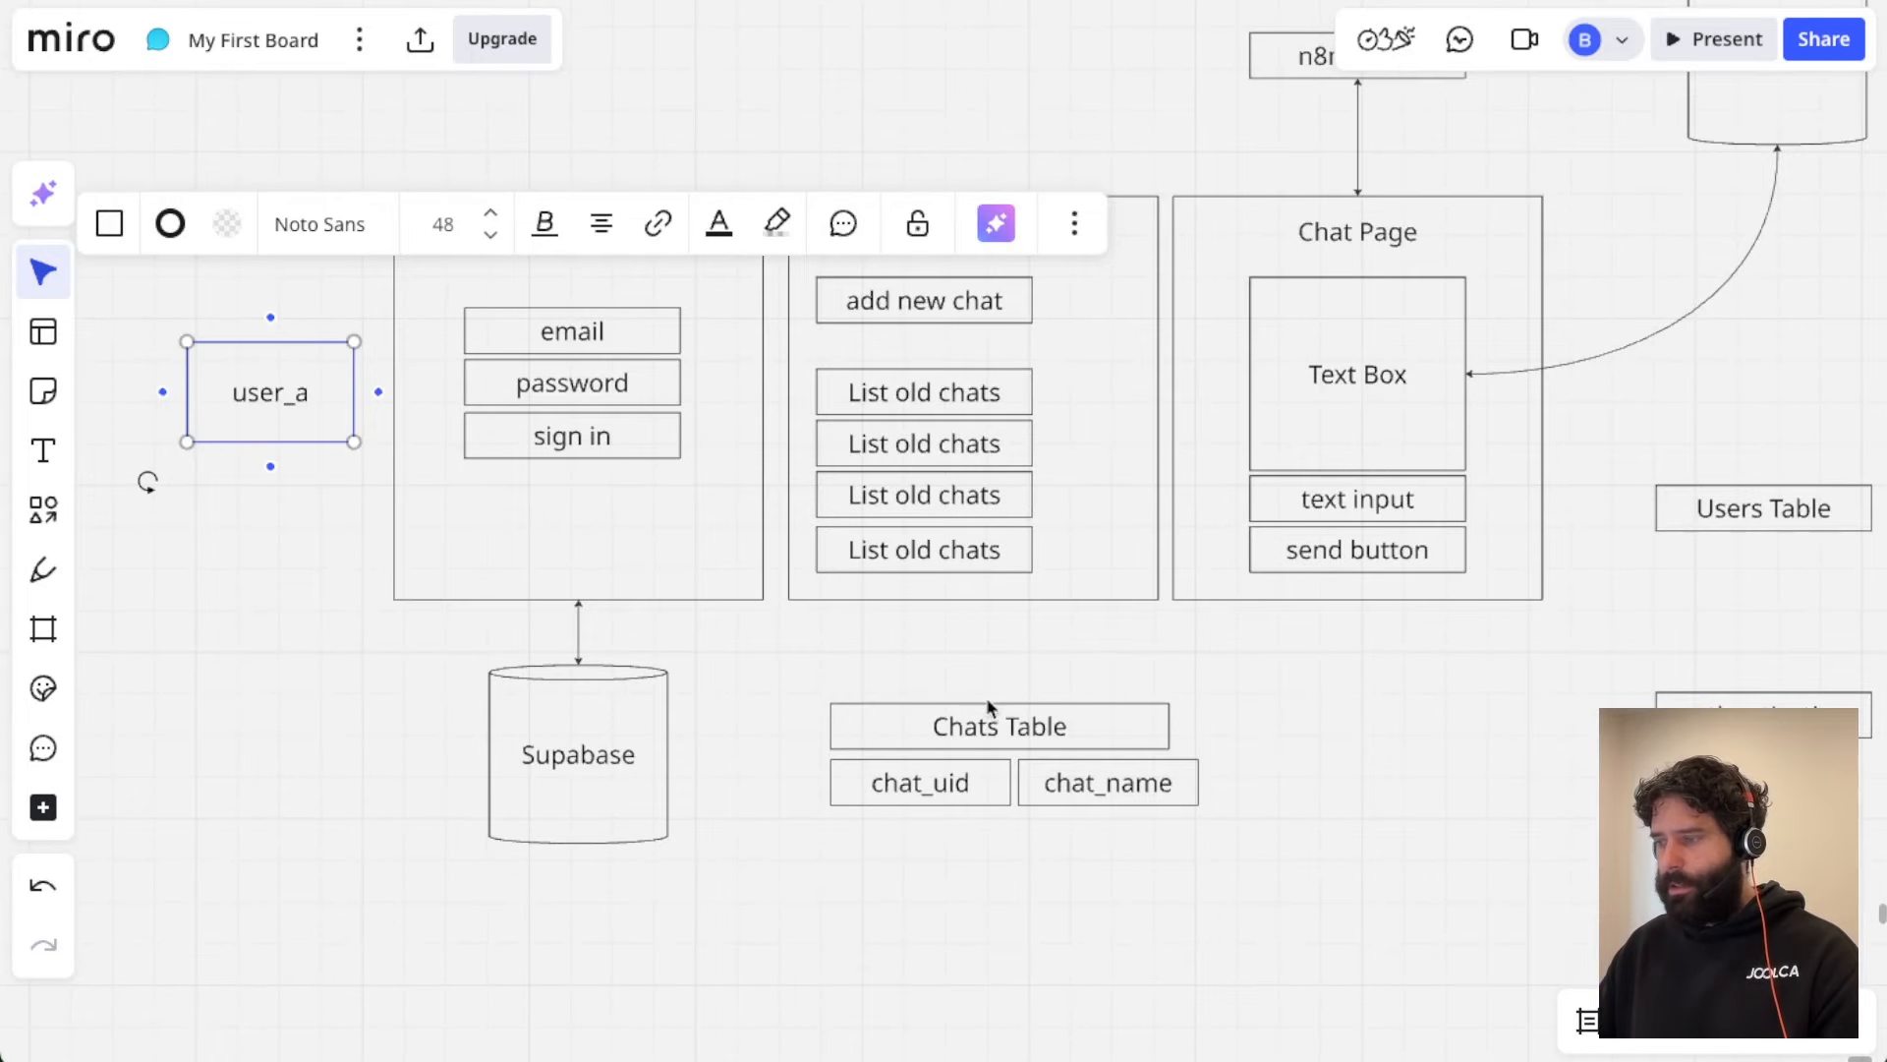
Step: Place a copy of the chat_name box level with it on its right and label the copy "userID"
scroll(1184, 794, up, 3)
click(1172, 783)
key(ctrl+d)
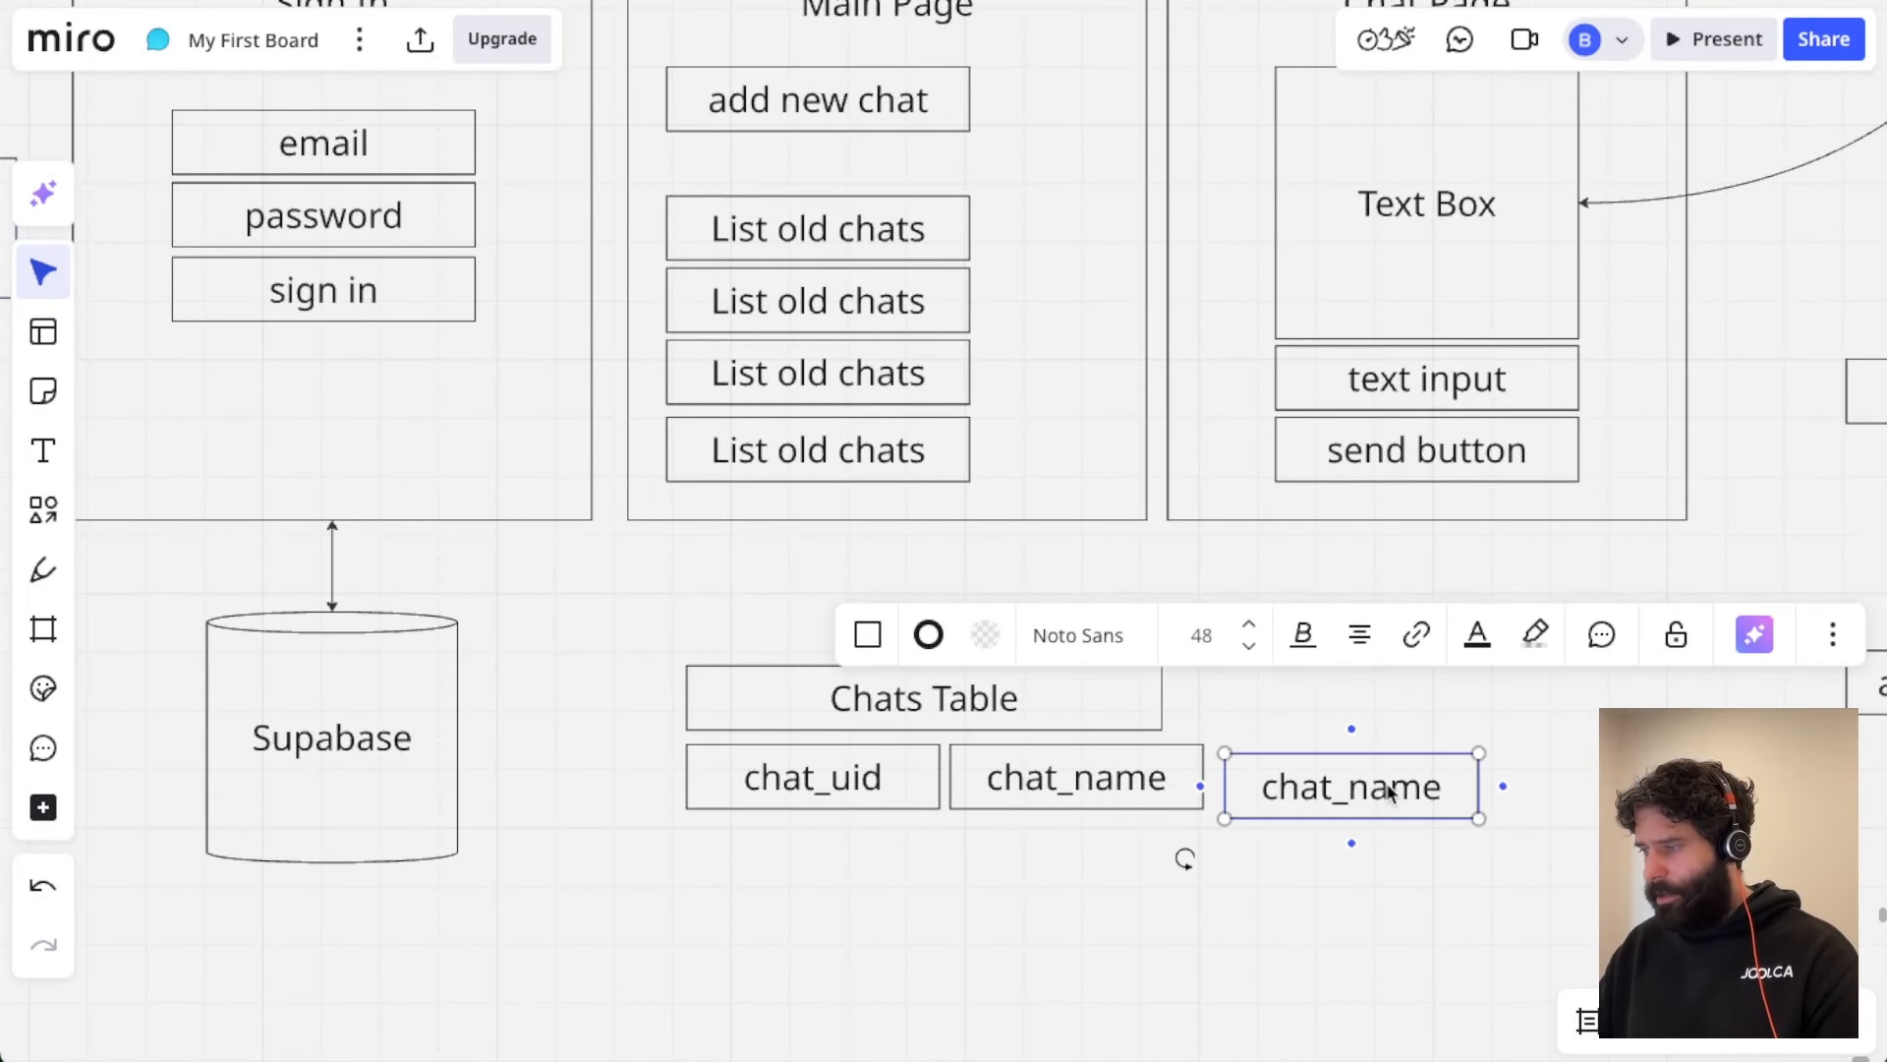
drag(1390, 784, 1391, 786)
double_click(1387, 779)
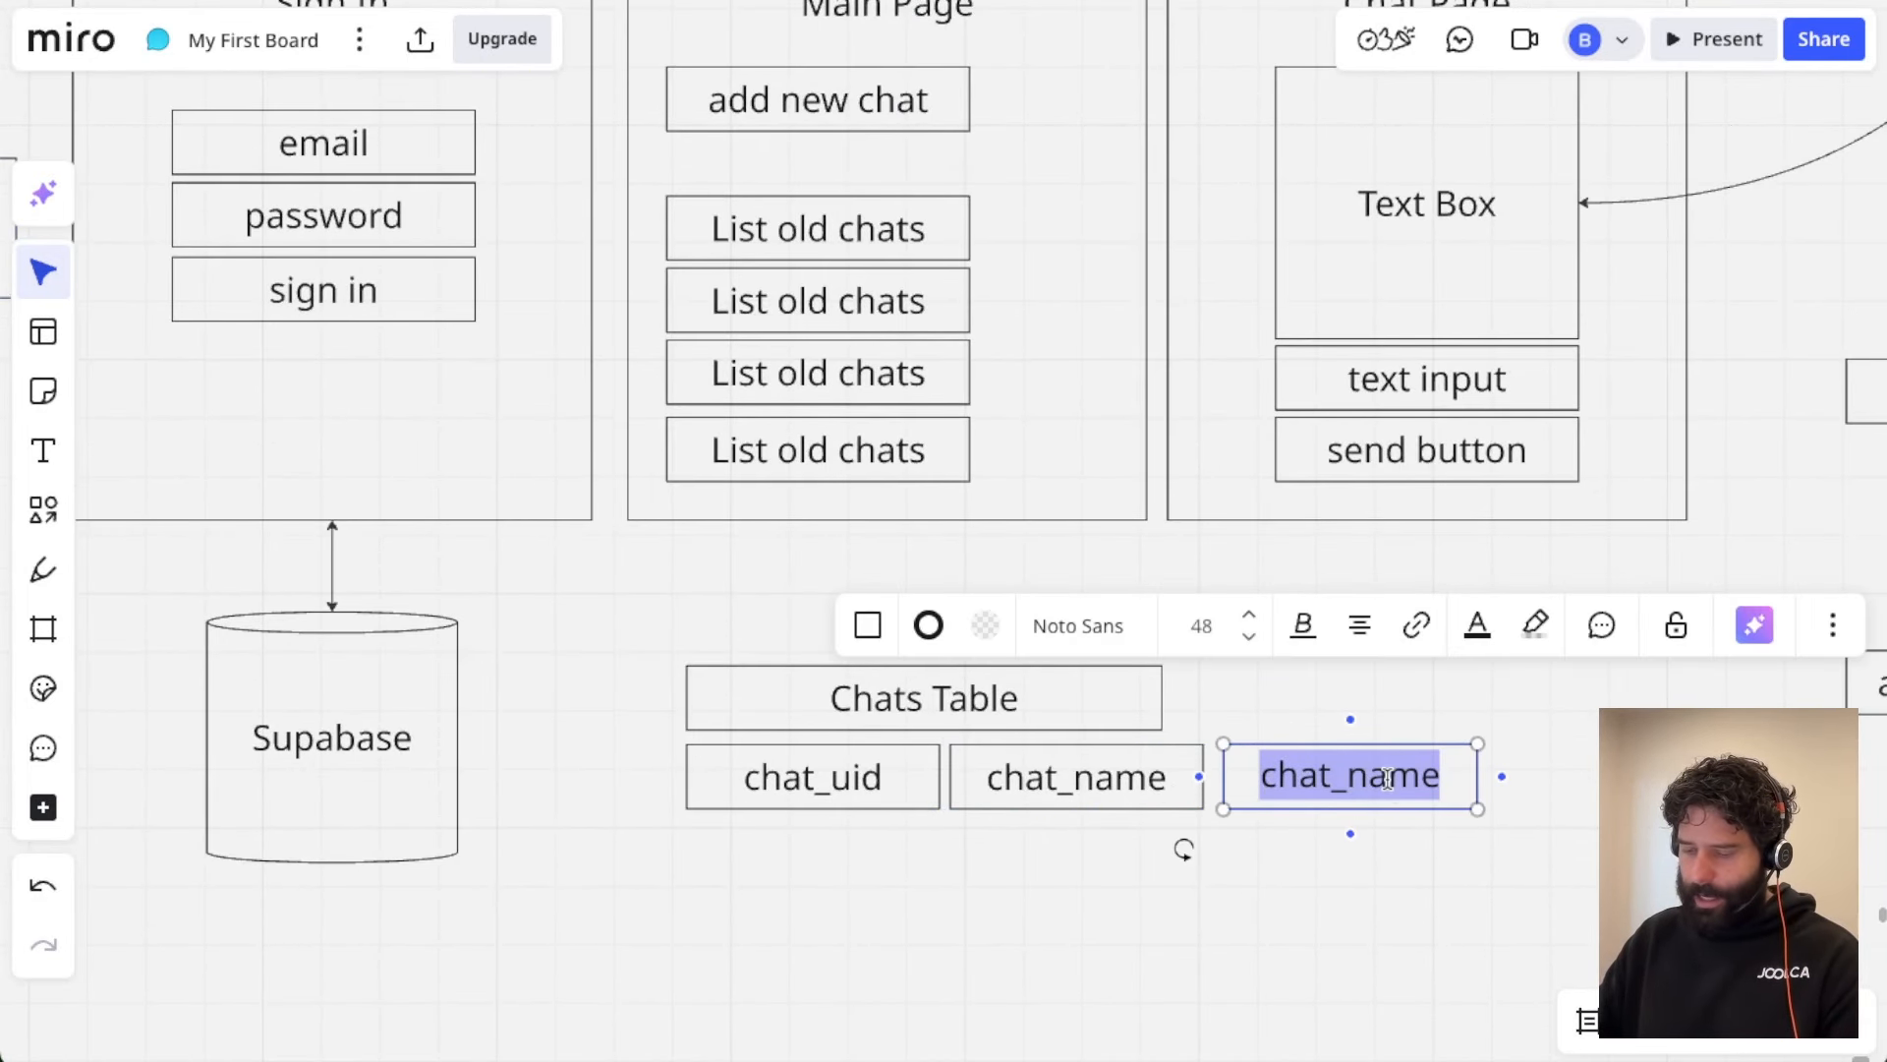
text(user)
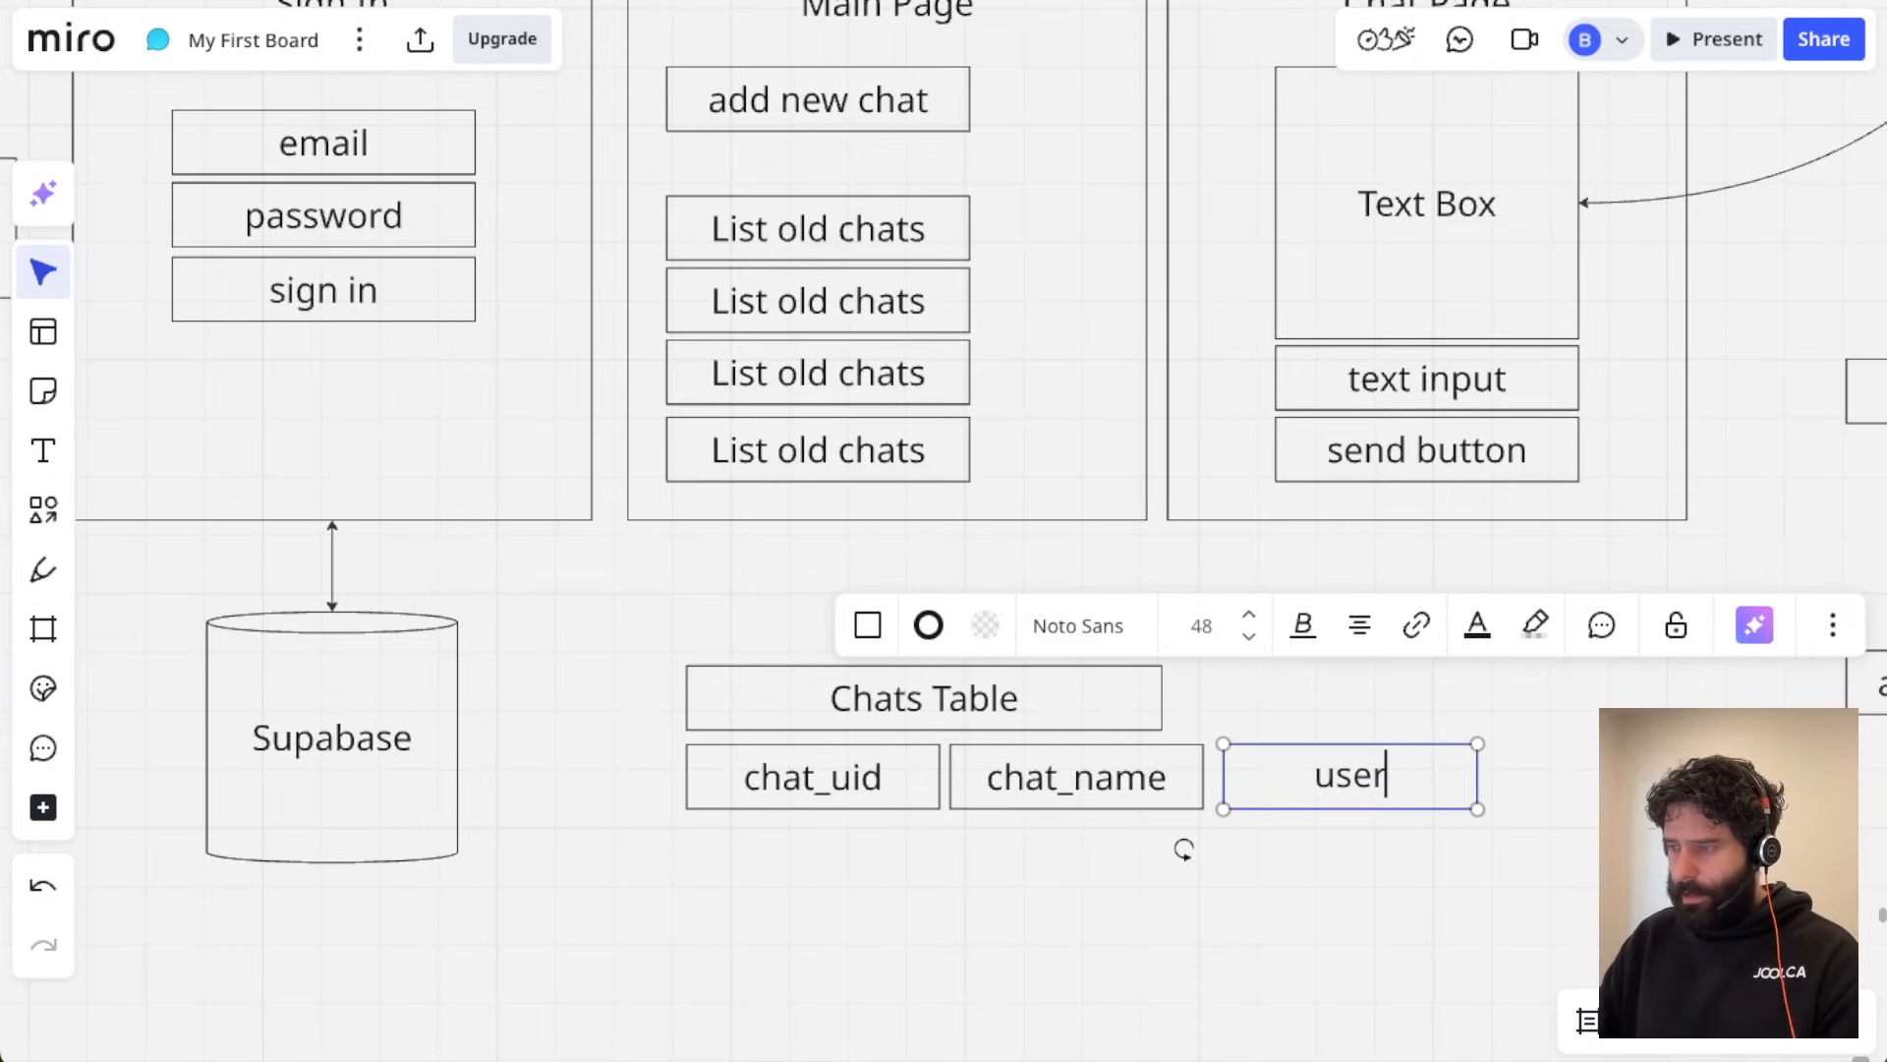
text(ID)
click(1276, 876)
Step: Widen the Chats Table header until it spans all three column boxes
click(1132, 700)
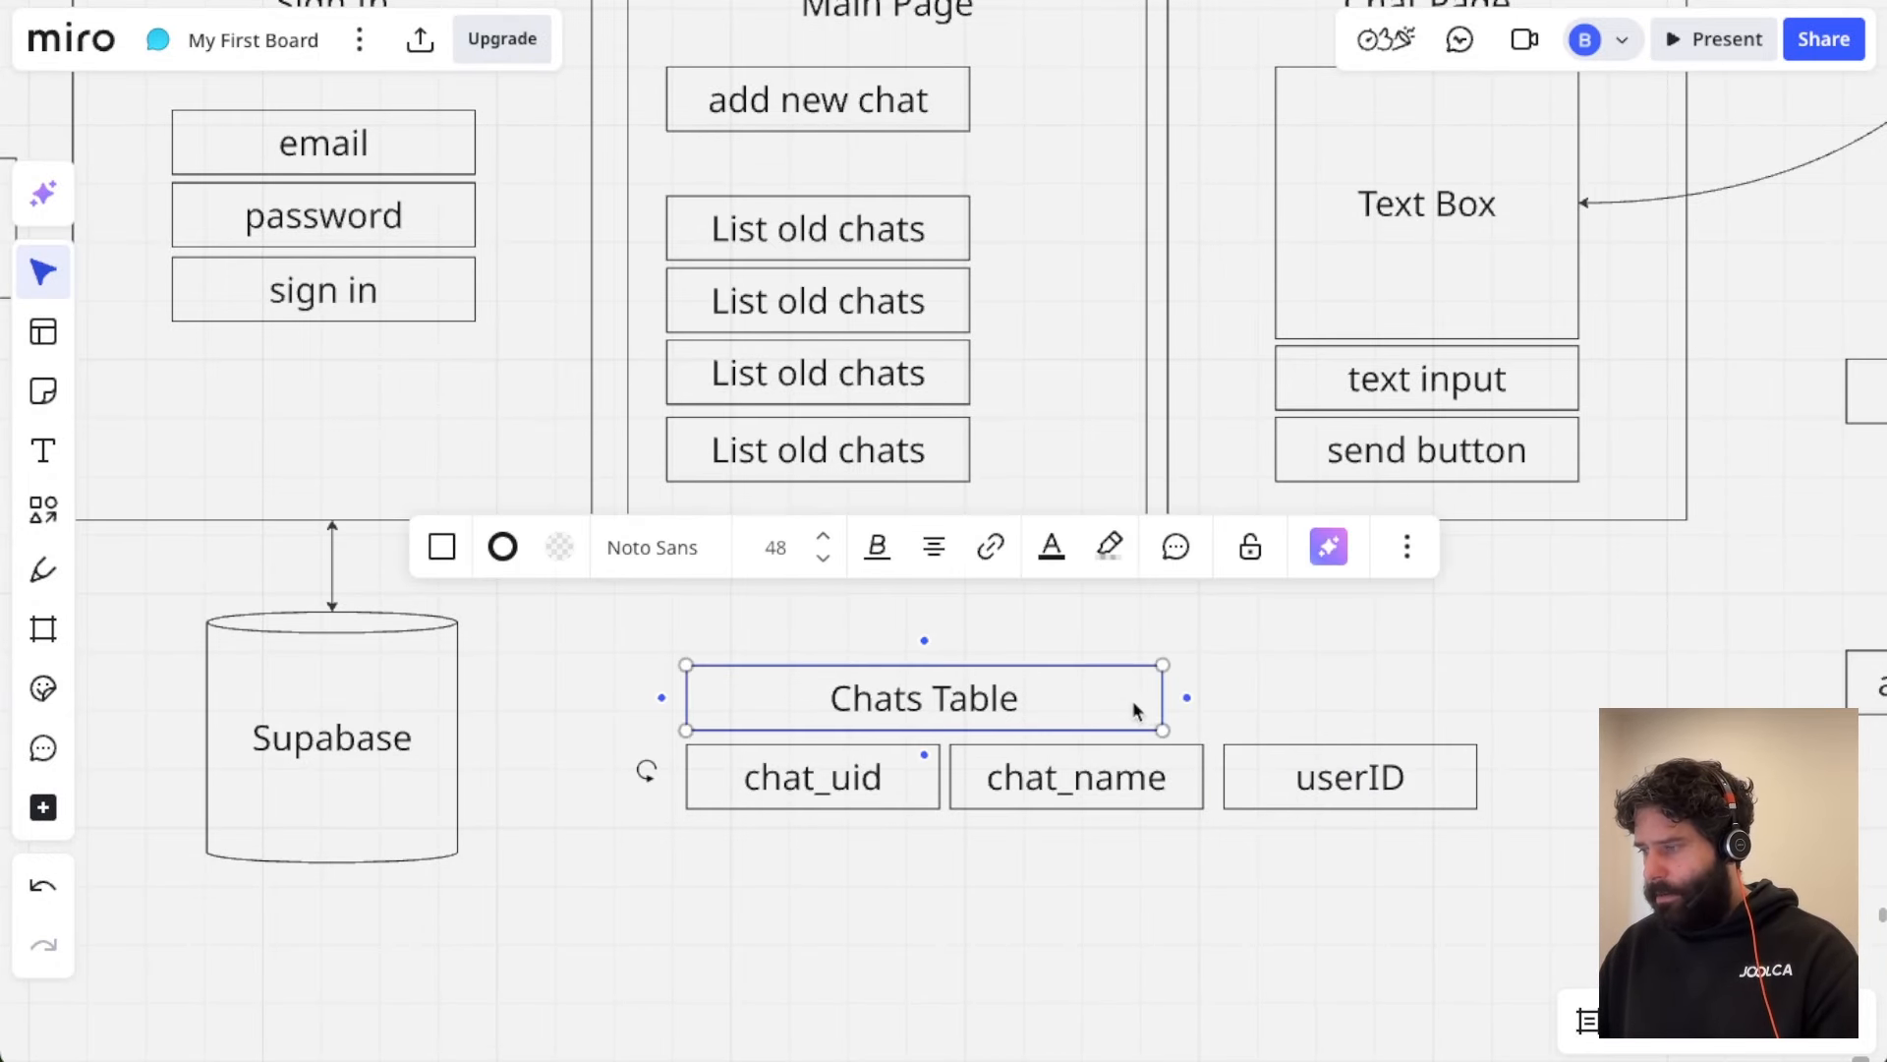
drag(1165, 704, 1478, 704)
scroll(1105, 739, down, 3)
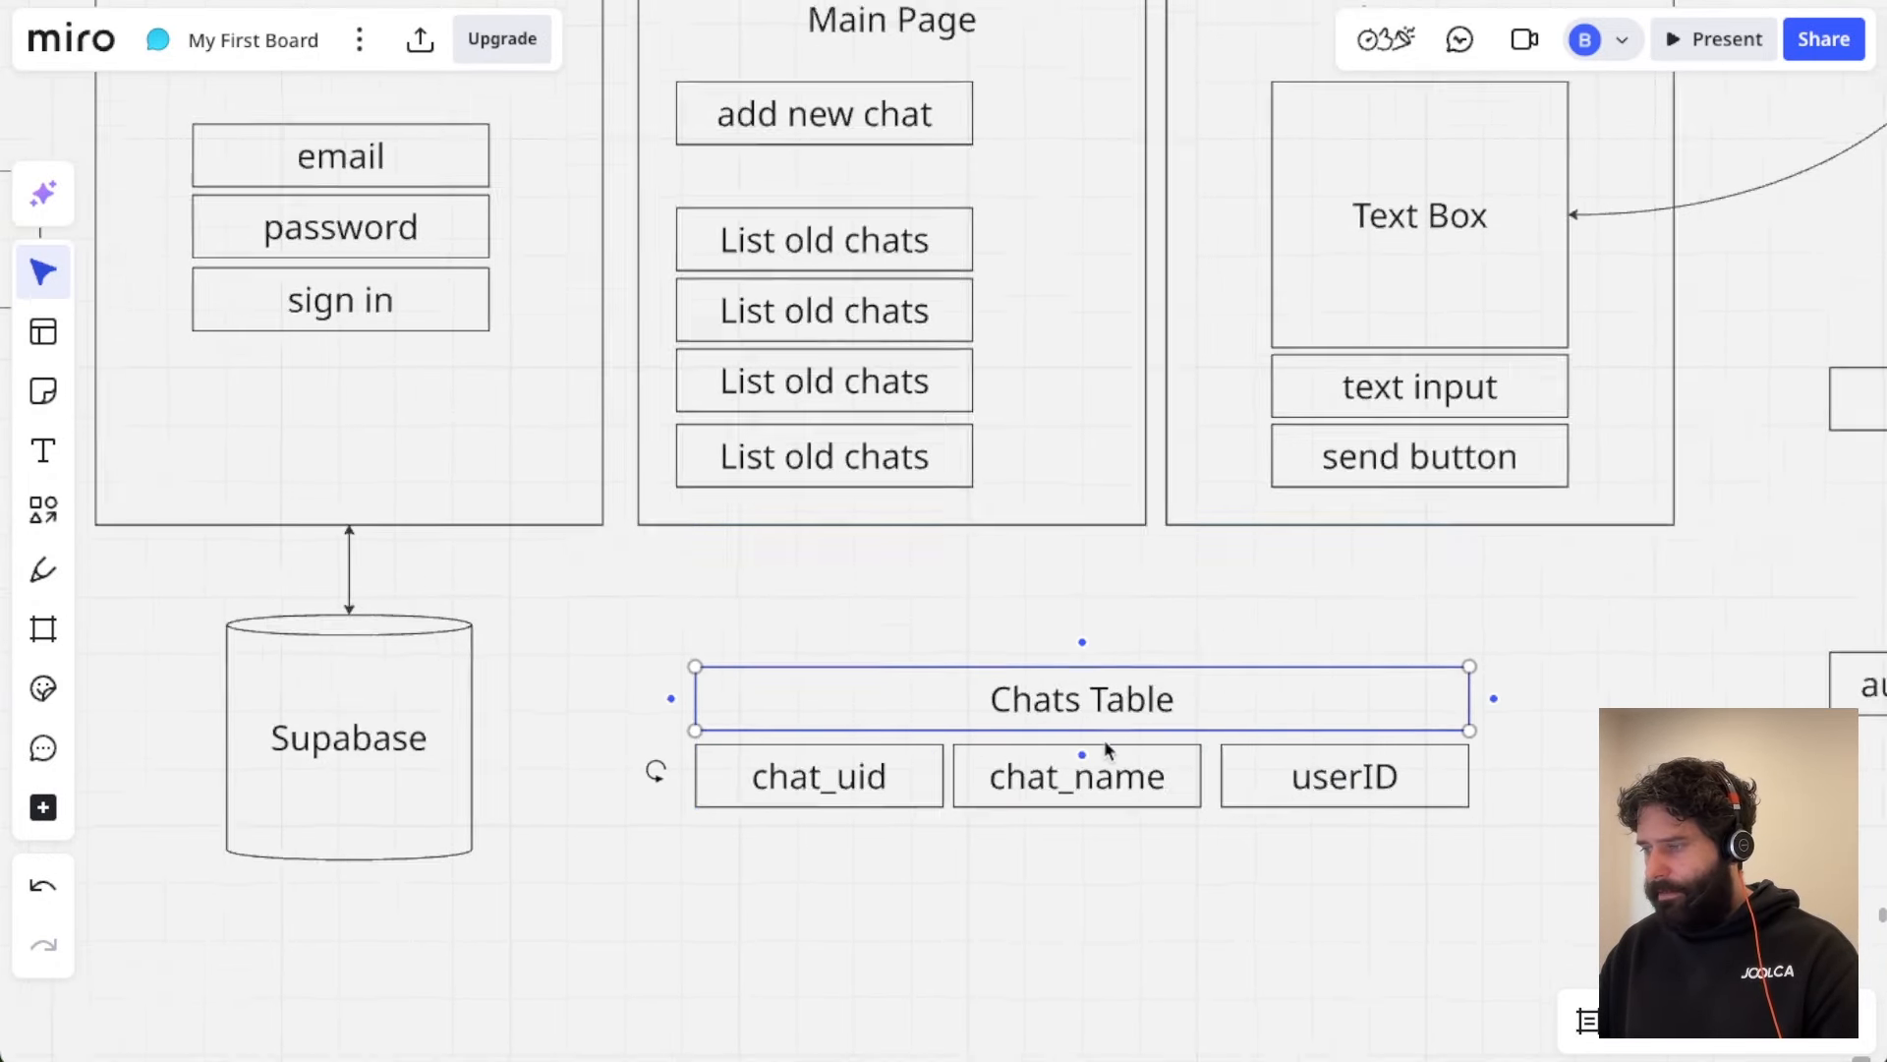
Step: Move the user_a box from beside the Sign In page to just below the Chats Table columns
drag(405, 453, 943, 894)
scroll(944, 894, up, 5)
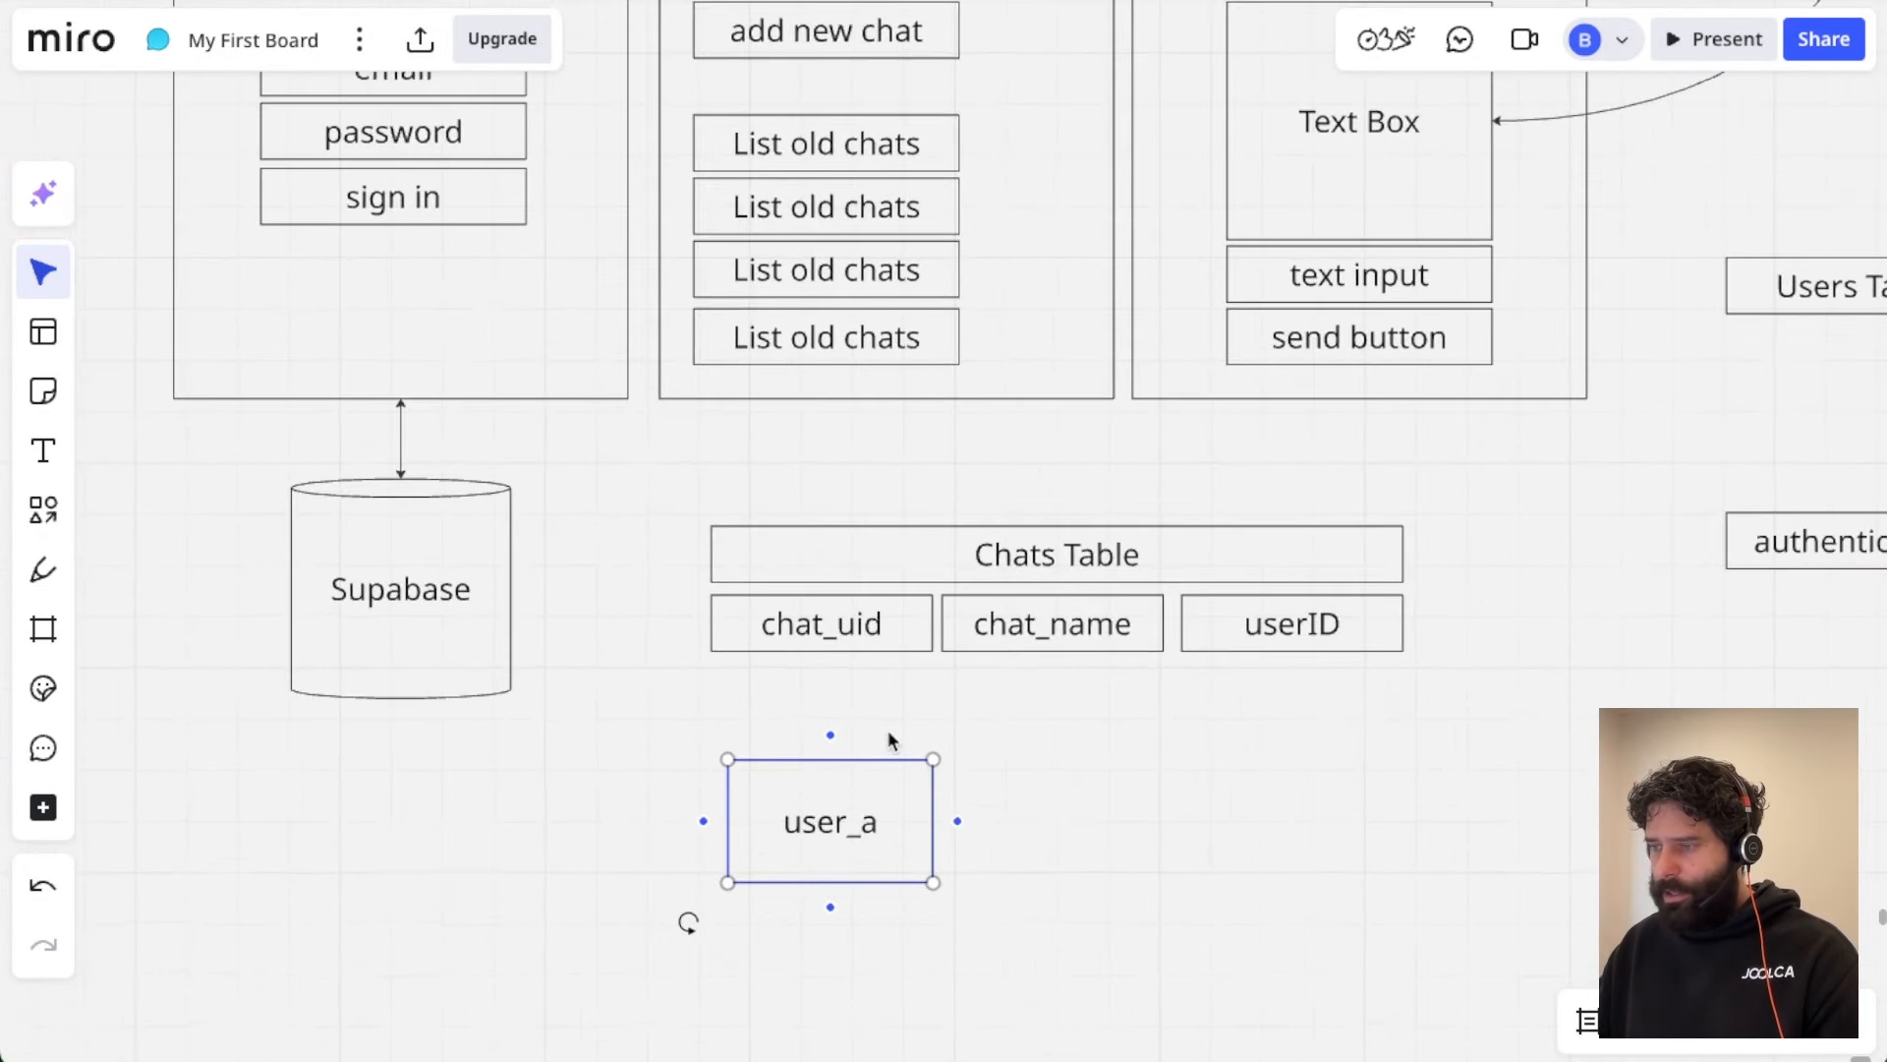
click(1018, 841)
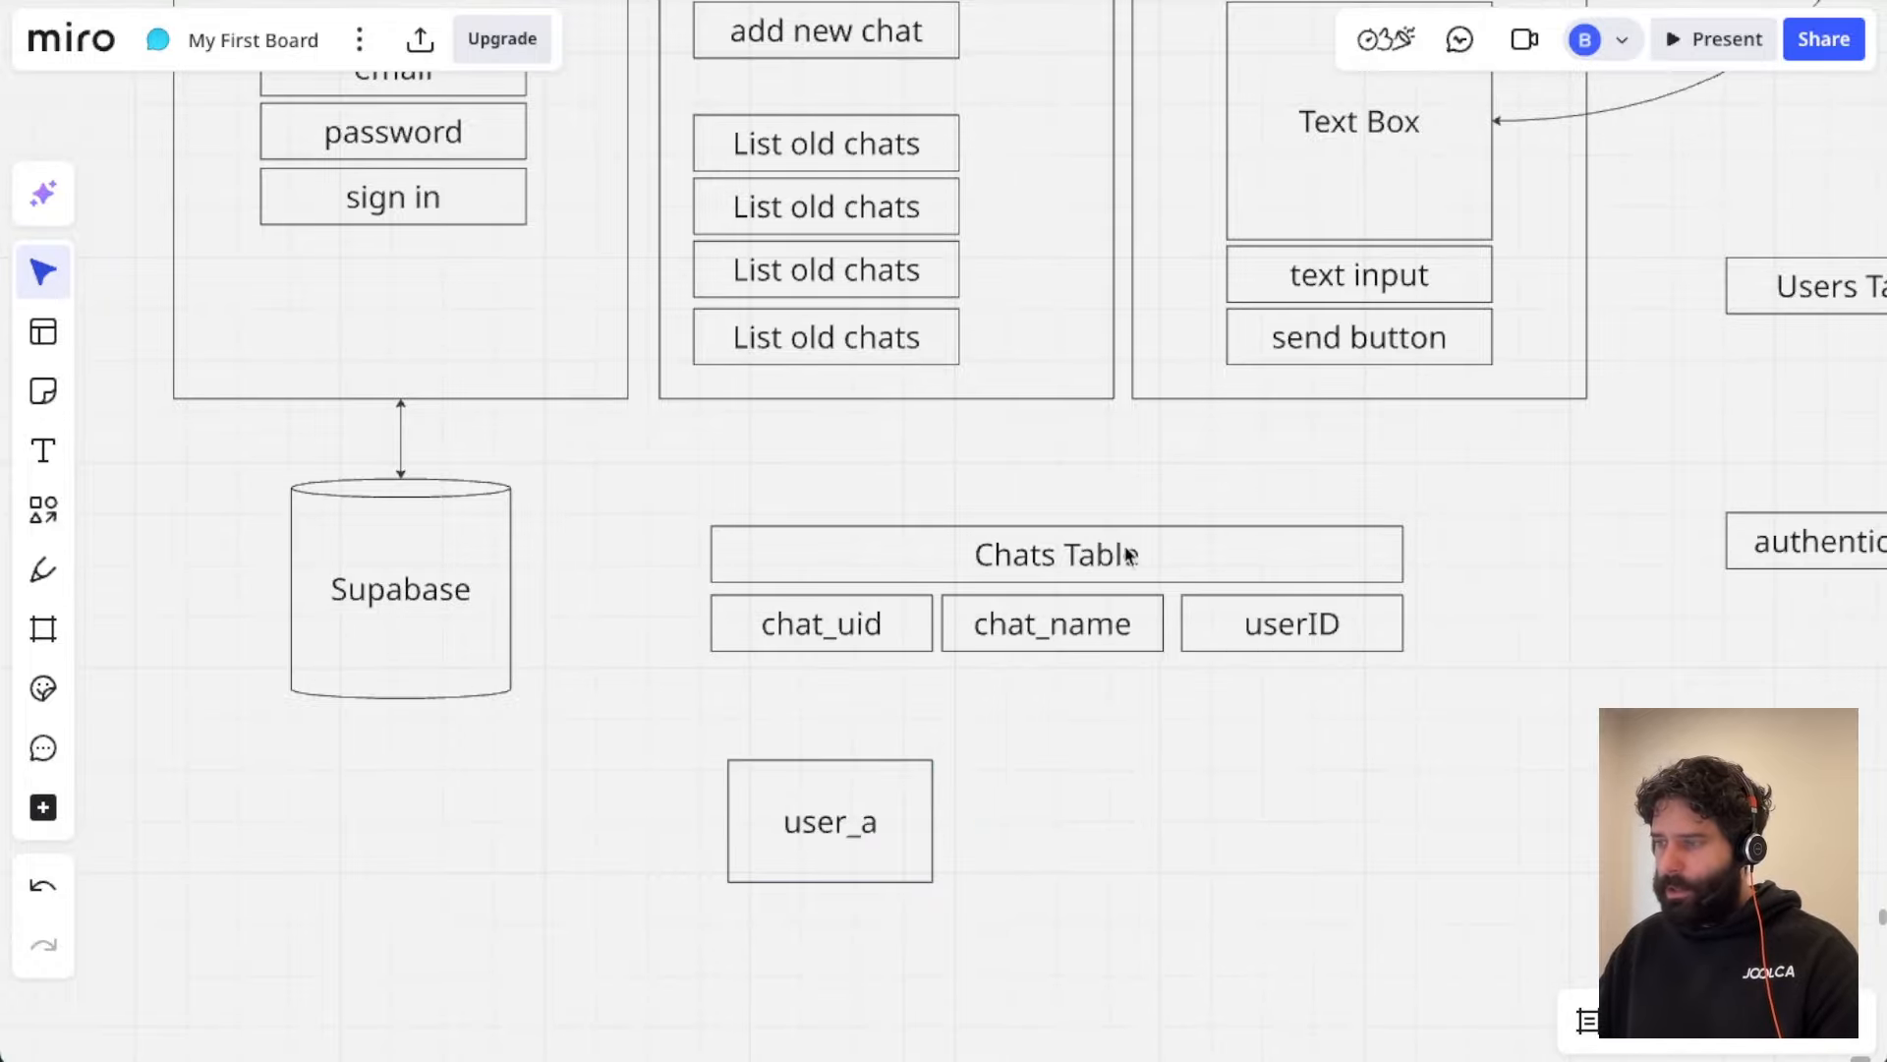
click(876, 812)
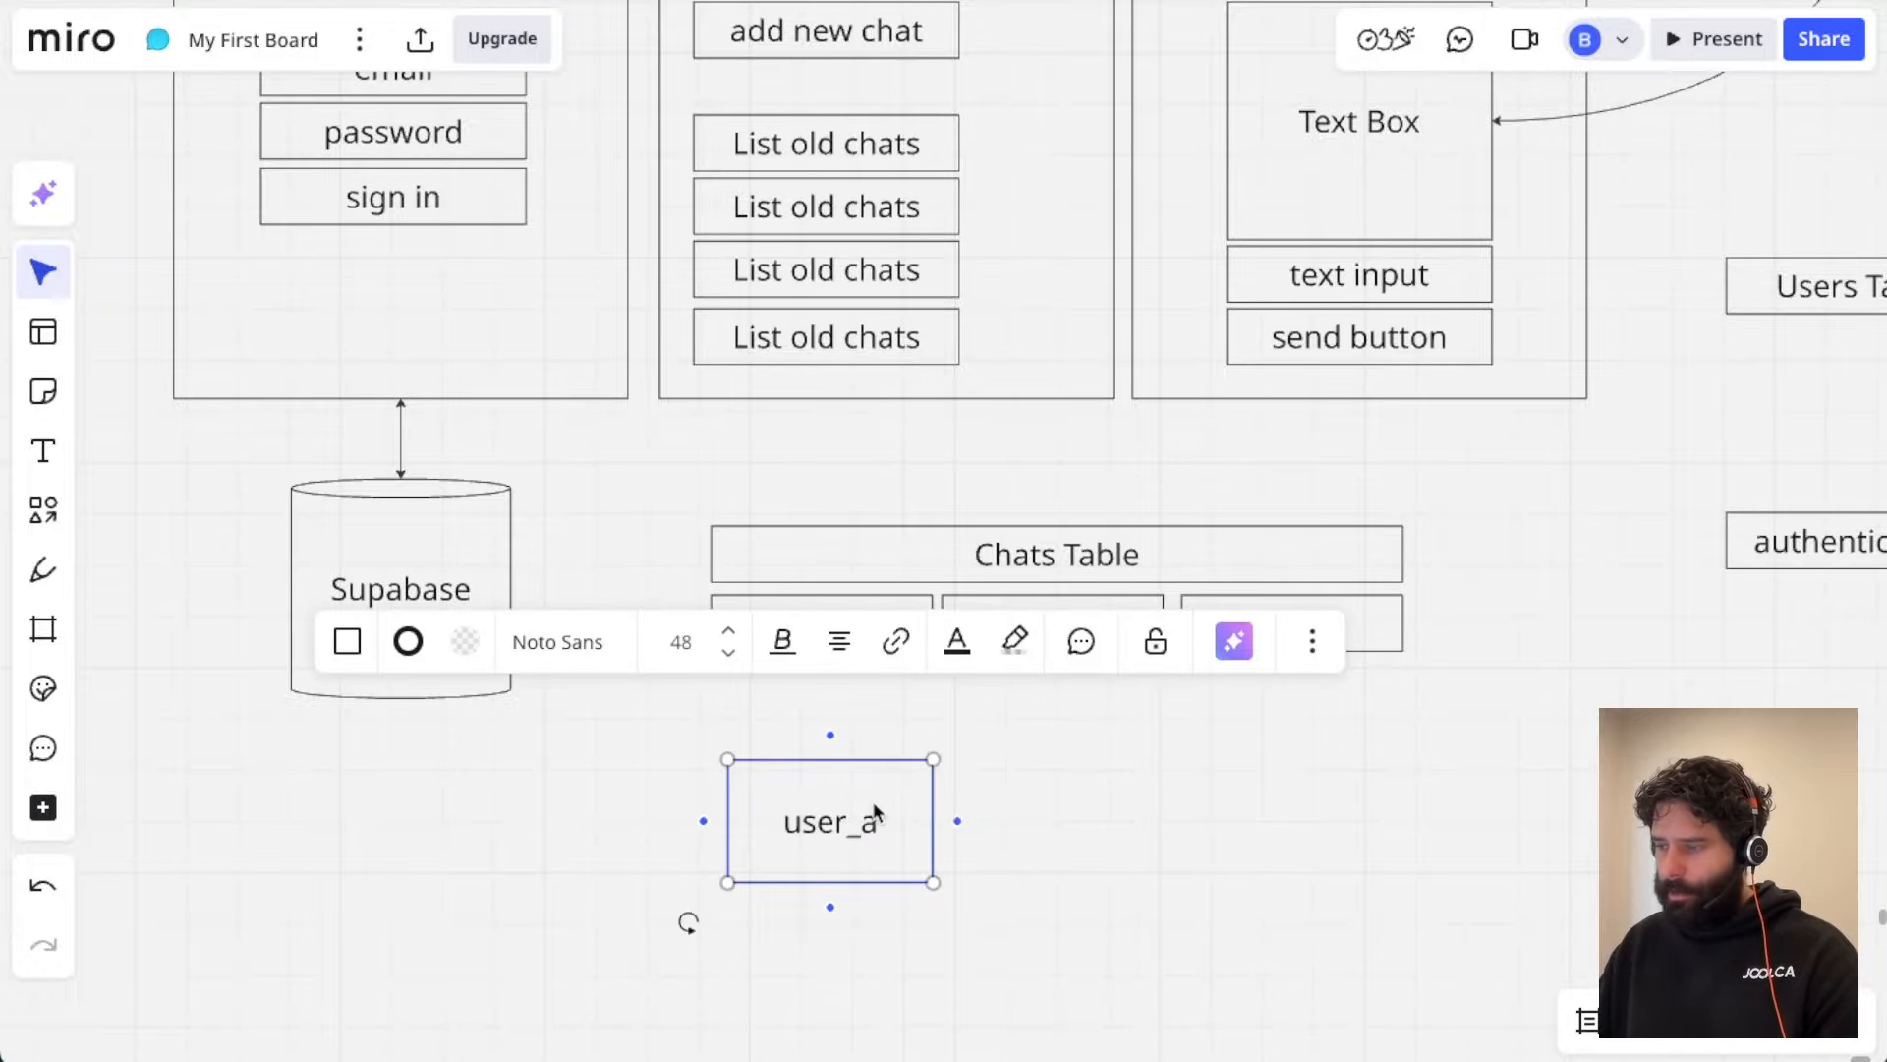
click(1088, 829)
scroll(987, 370, up, 2)
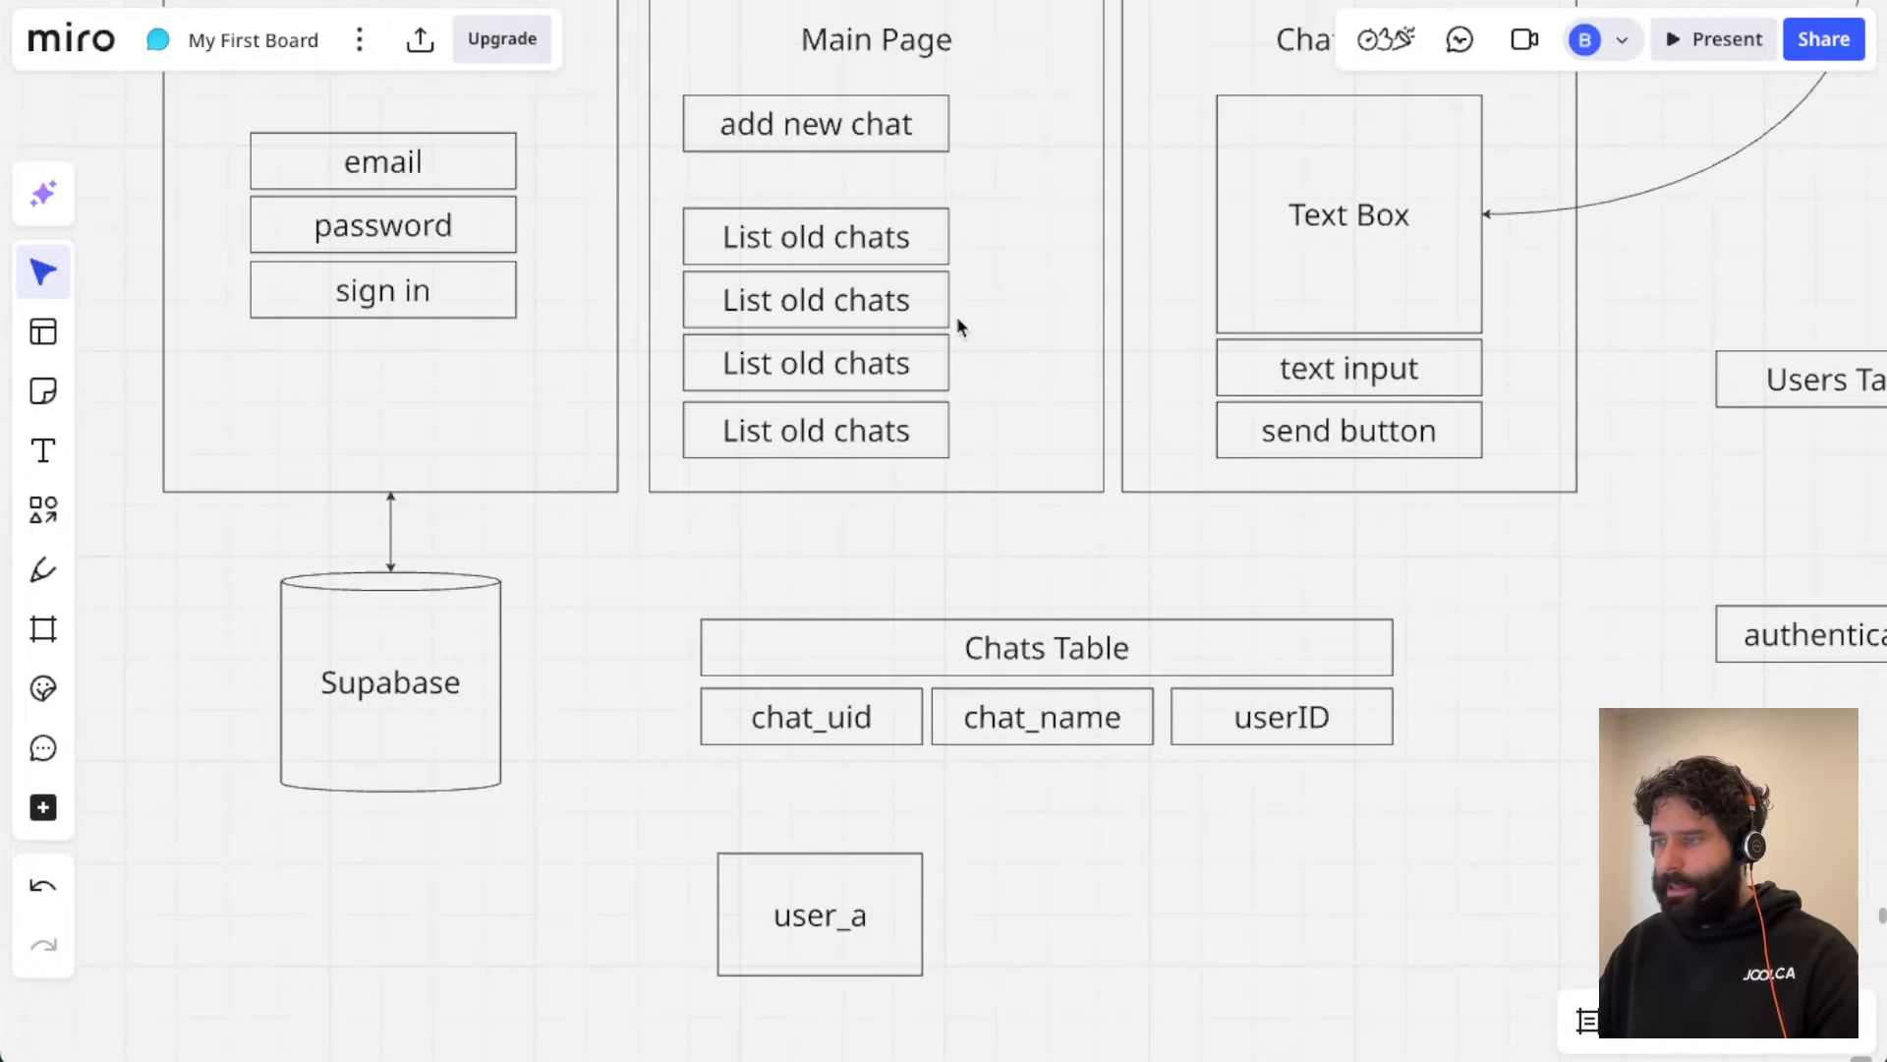
Step: Move the Chats Table header with its three column boxes below the authentication and Messages Table boxes
scroll(961, 325, down, 6)
drag(797, 666, 632, 741)
drag(1441, 522, 1485, 474)
scroll(641, 293, down, 3)
scroll(1484, 473, right, 4)
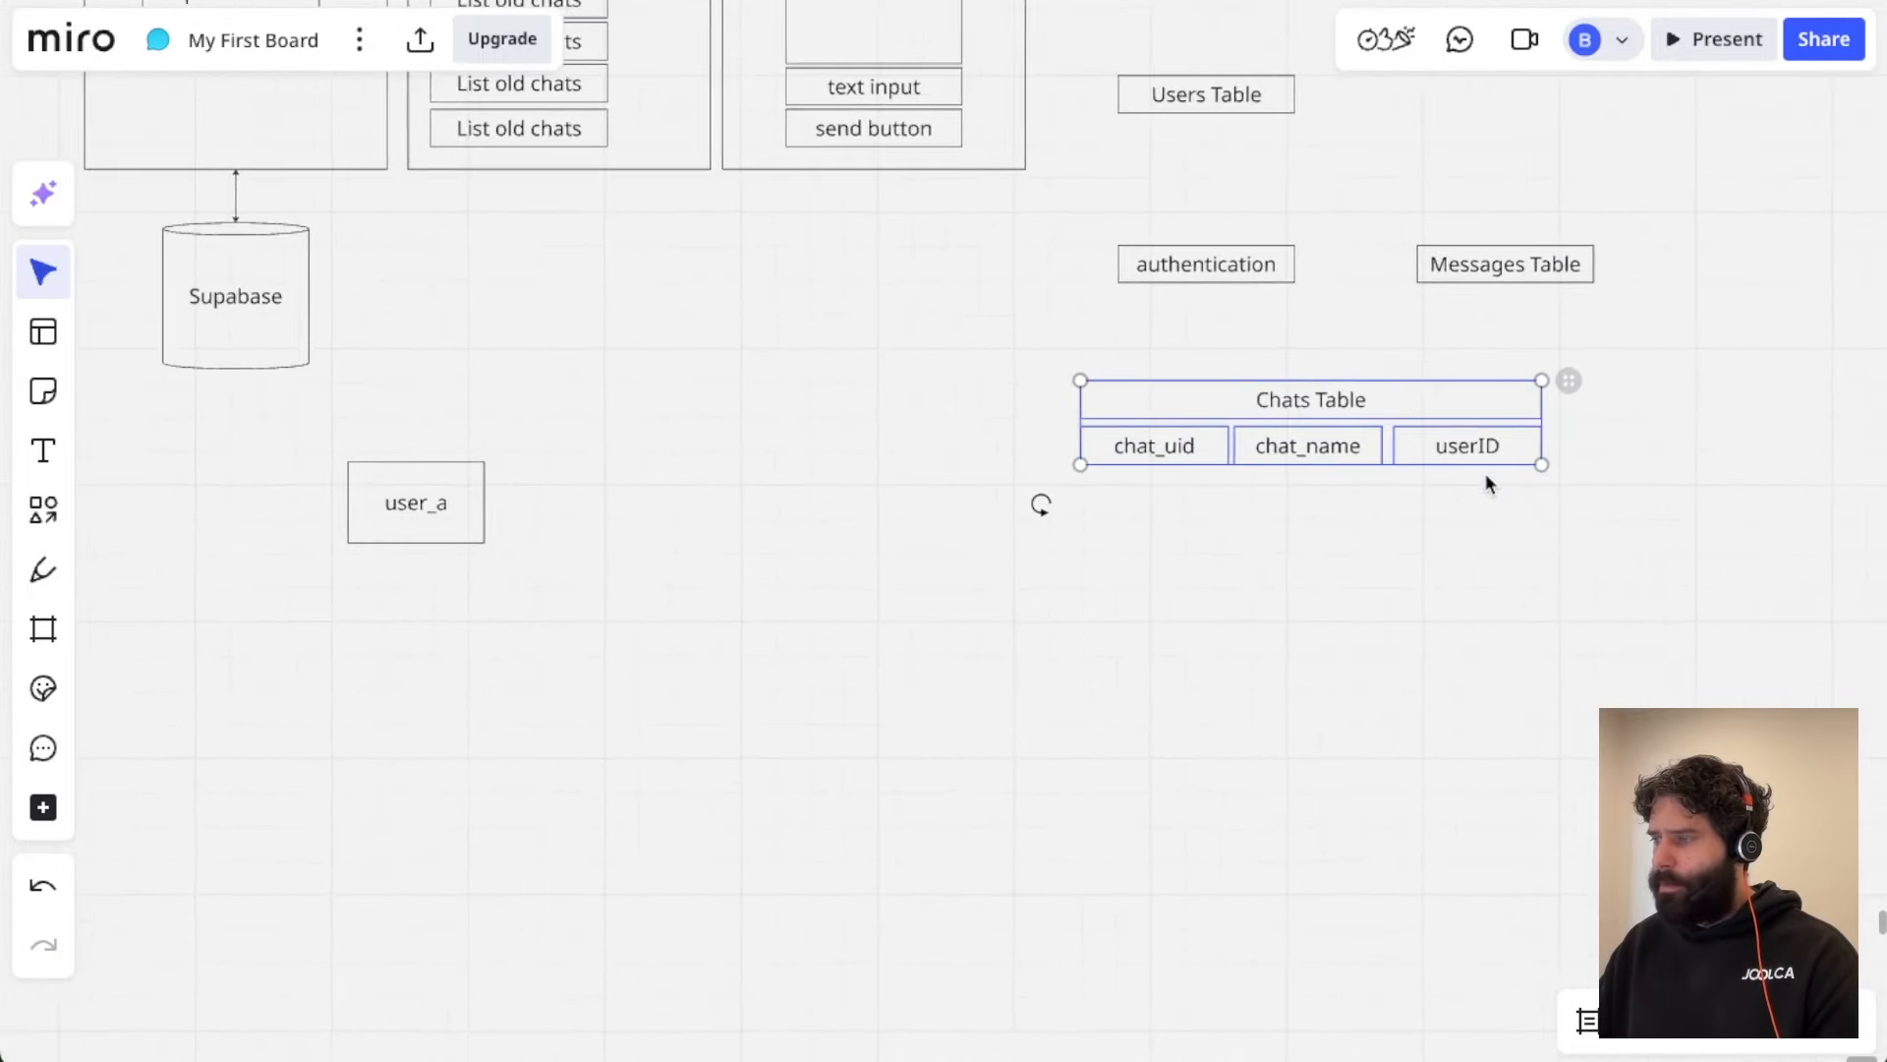
scroll(1485, 483, right, 3)
drag(1216, 485, 1265, 485)
Step: Move the user_a box directly beneath the Main Page frame
scroll(1264, 482, left, 6)
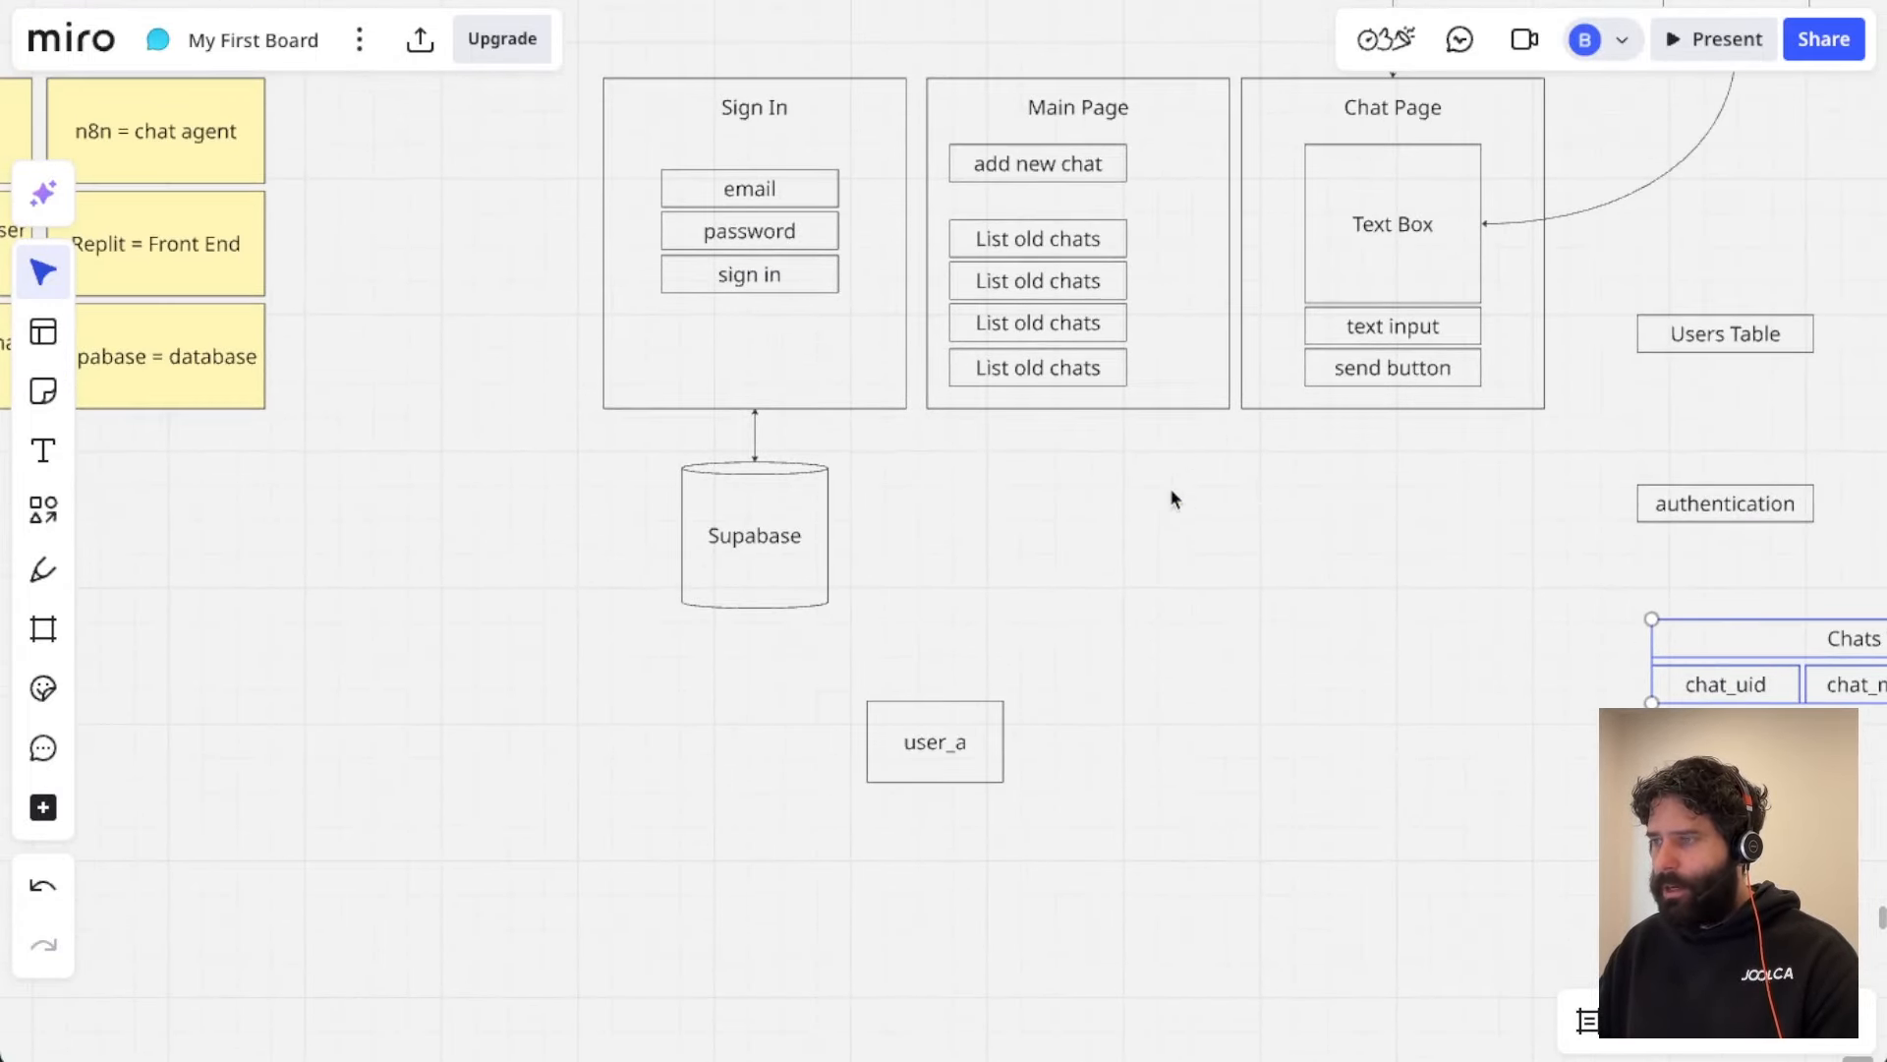
scroll(1012, 364, up, 2)
drag(918, 782, 1449, 229)
Step: Shift the authentication and Messages Table boxes to the right and bring the Users Table box down above the Chats Table
scroll(1219, 523, right, 10)
drag(1284, 453, 1443, 449)
drag(901, 256, 867, 378)
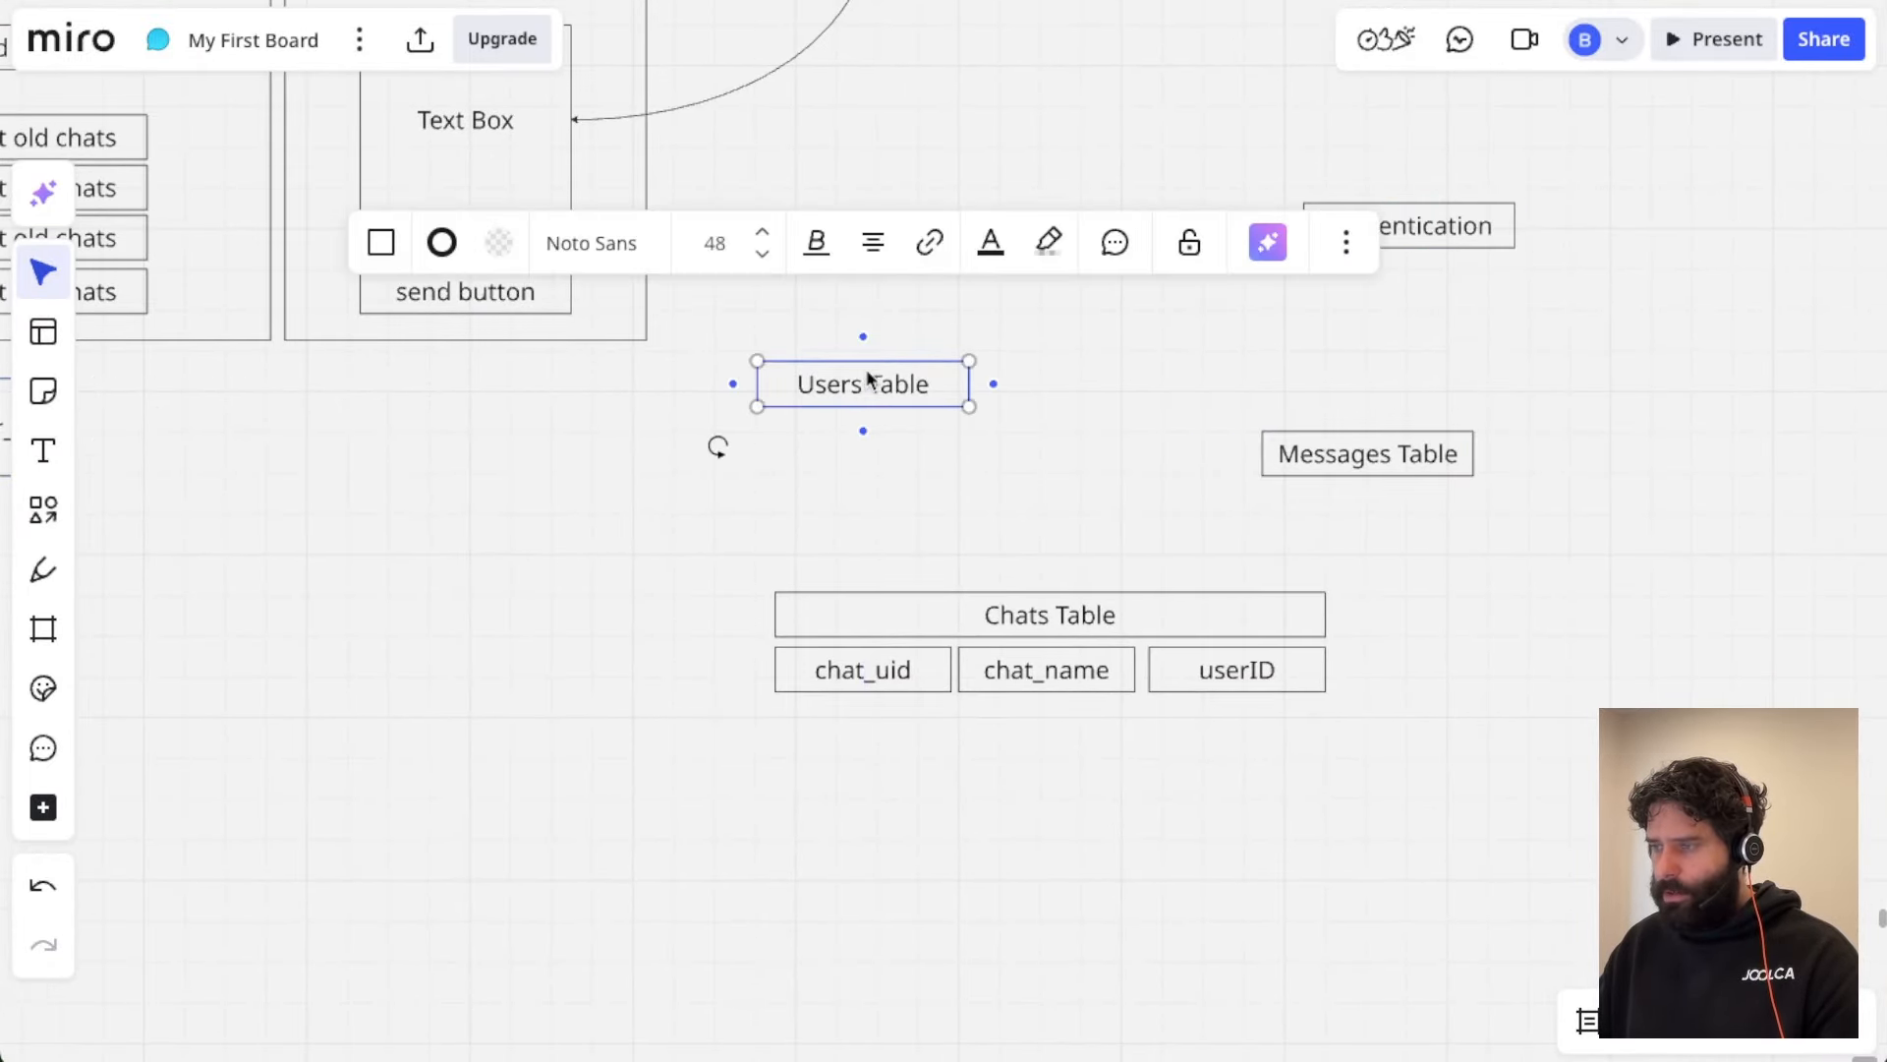
Step: Relabel the userID column box of the Chats Table as "user_id"
scroll(1268, 669, up, 3)
double_click(1246, 671)
text(user_id)
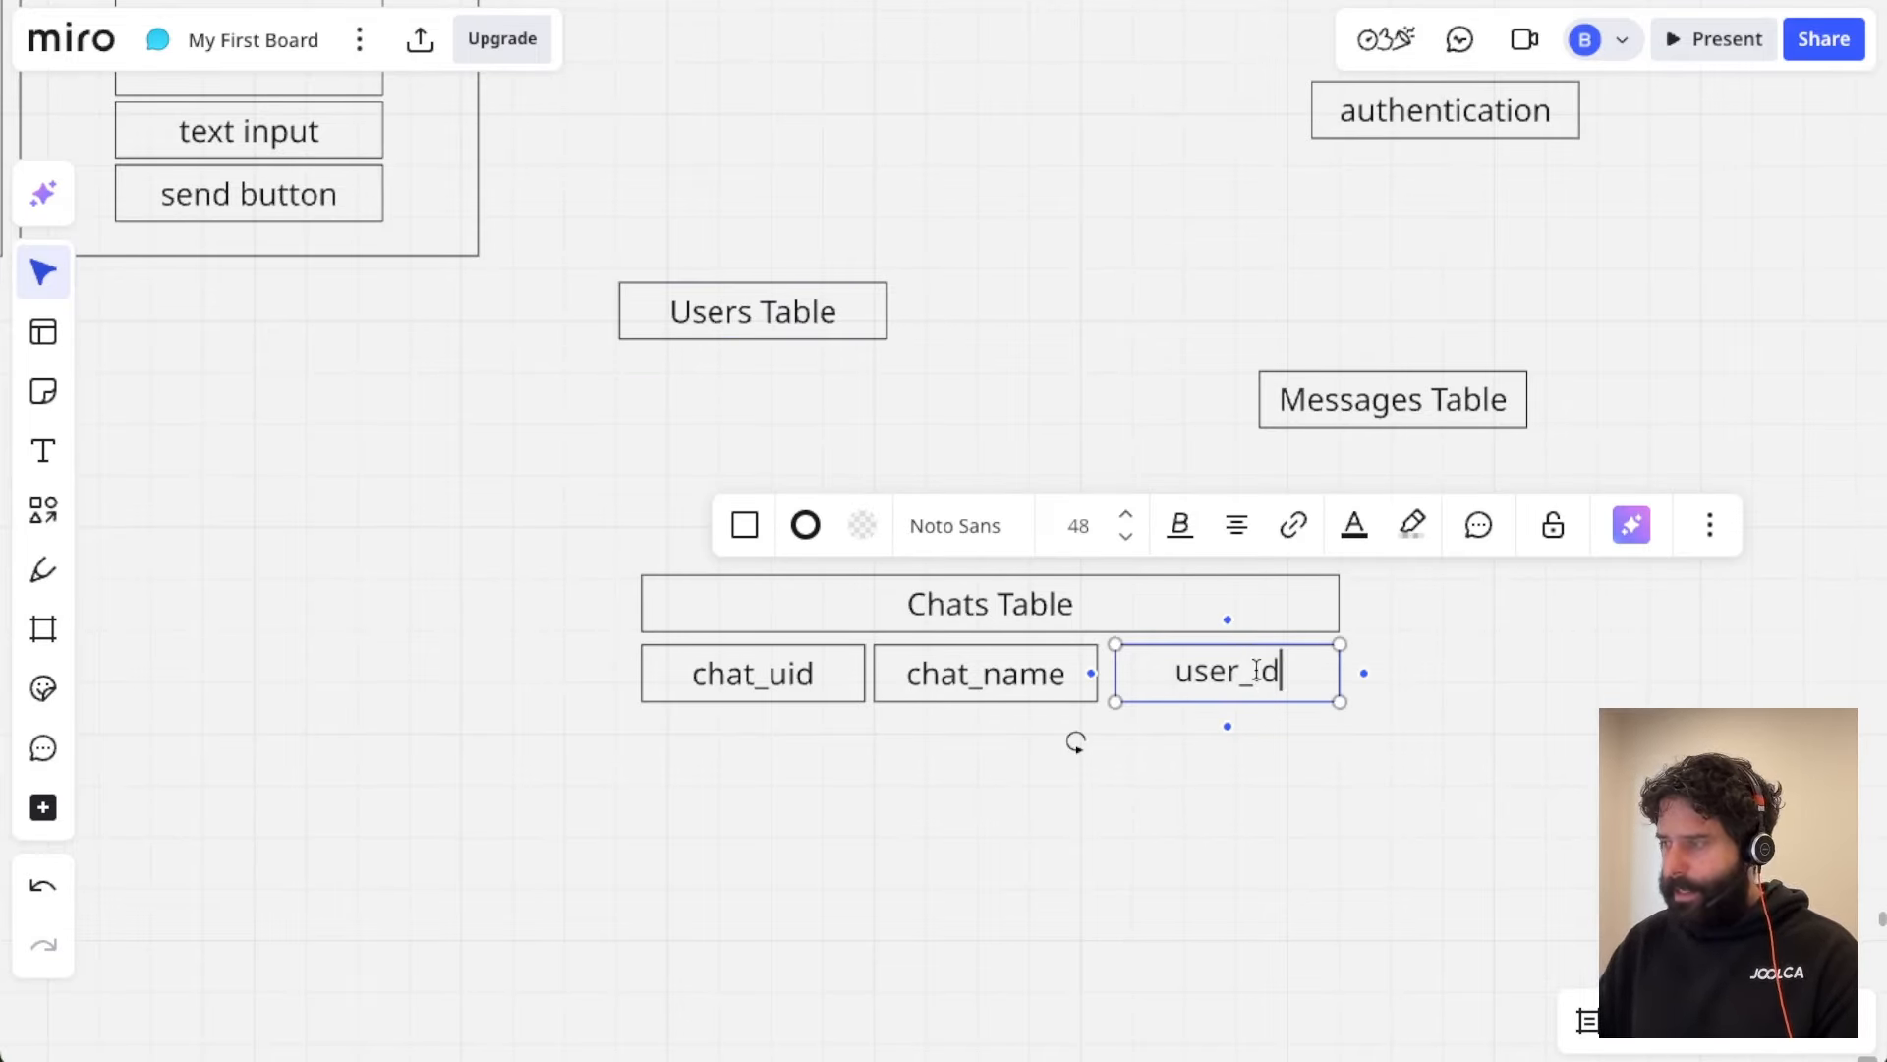
click(1247, 722)
Step: Place a copy of the user_id box under the Users Table header and widen that header to about three column widths
click(1219, 681)
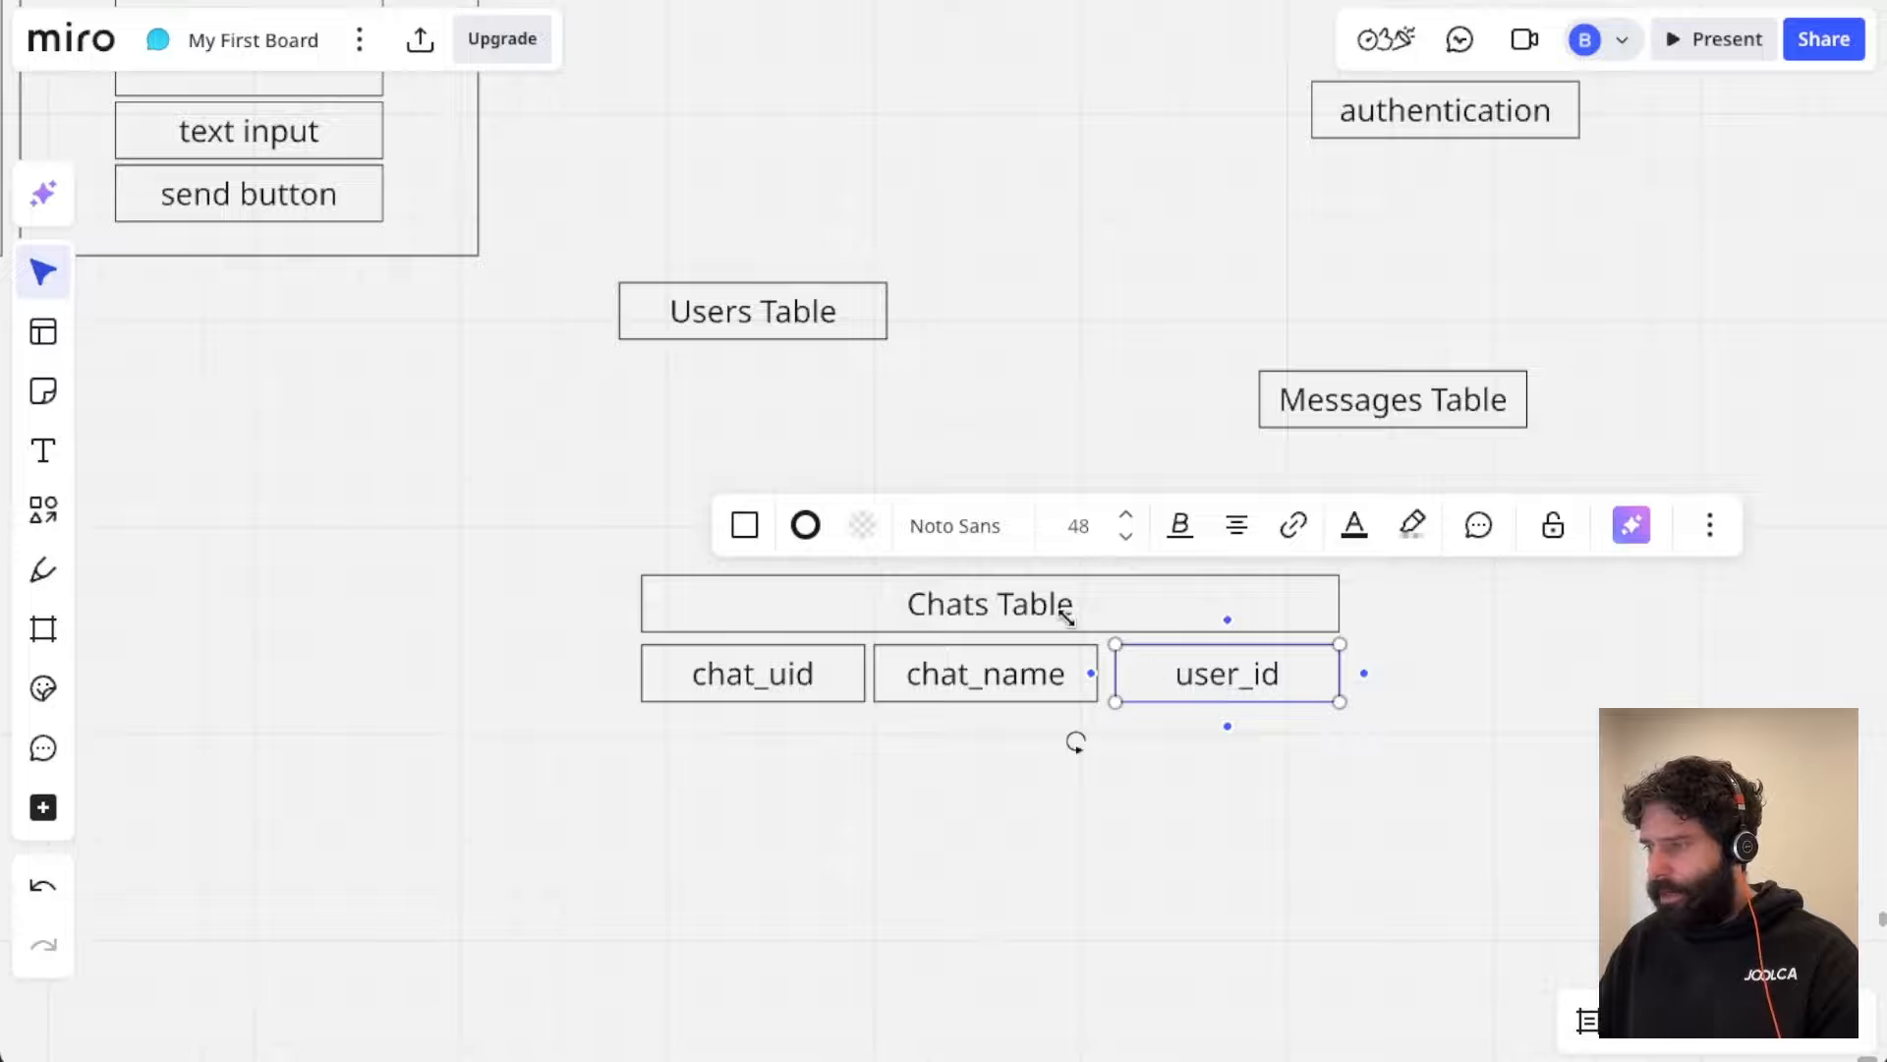
key(ctrl+v)
drag(679, 392, 772, 391)
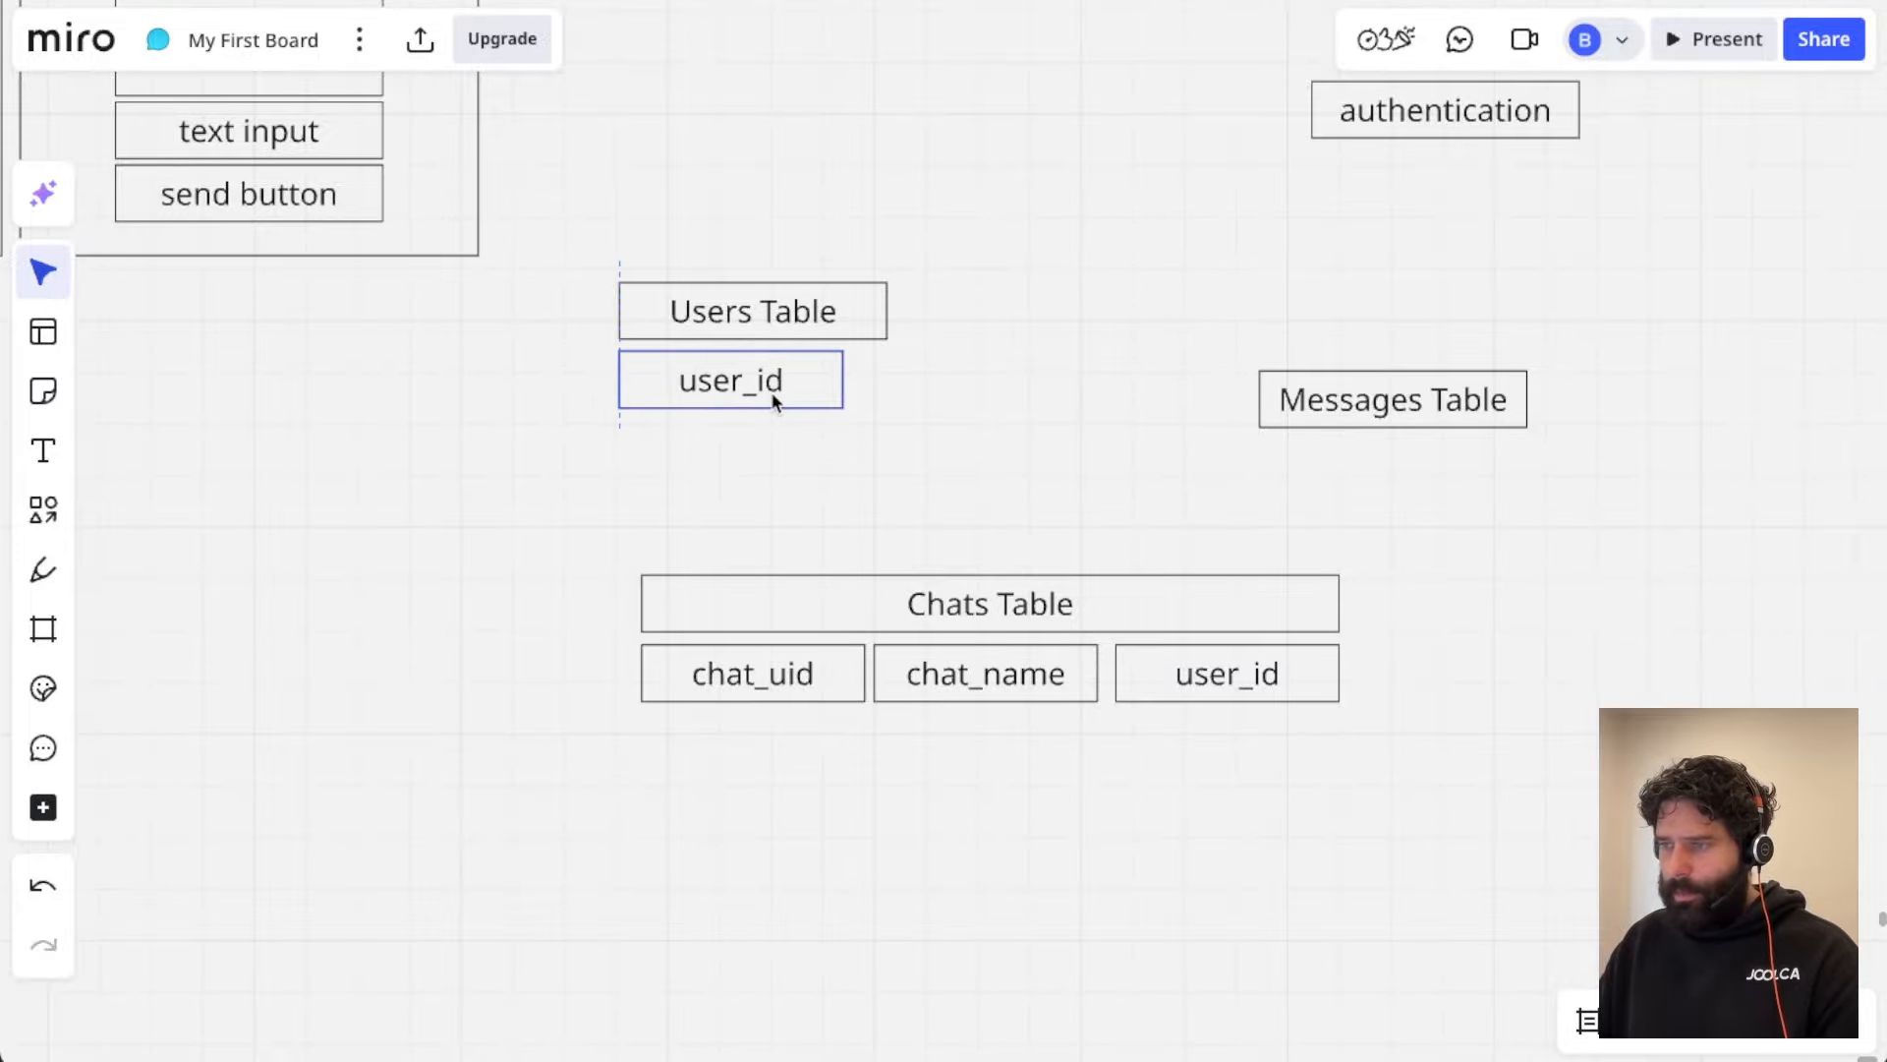
double_click(747, 385)
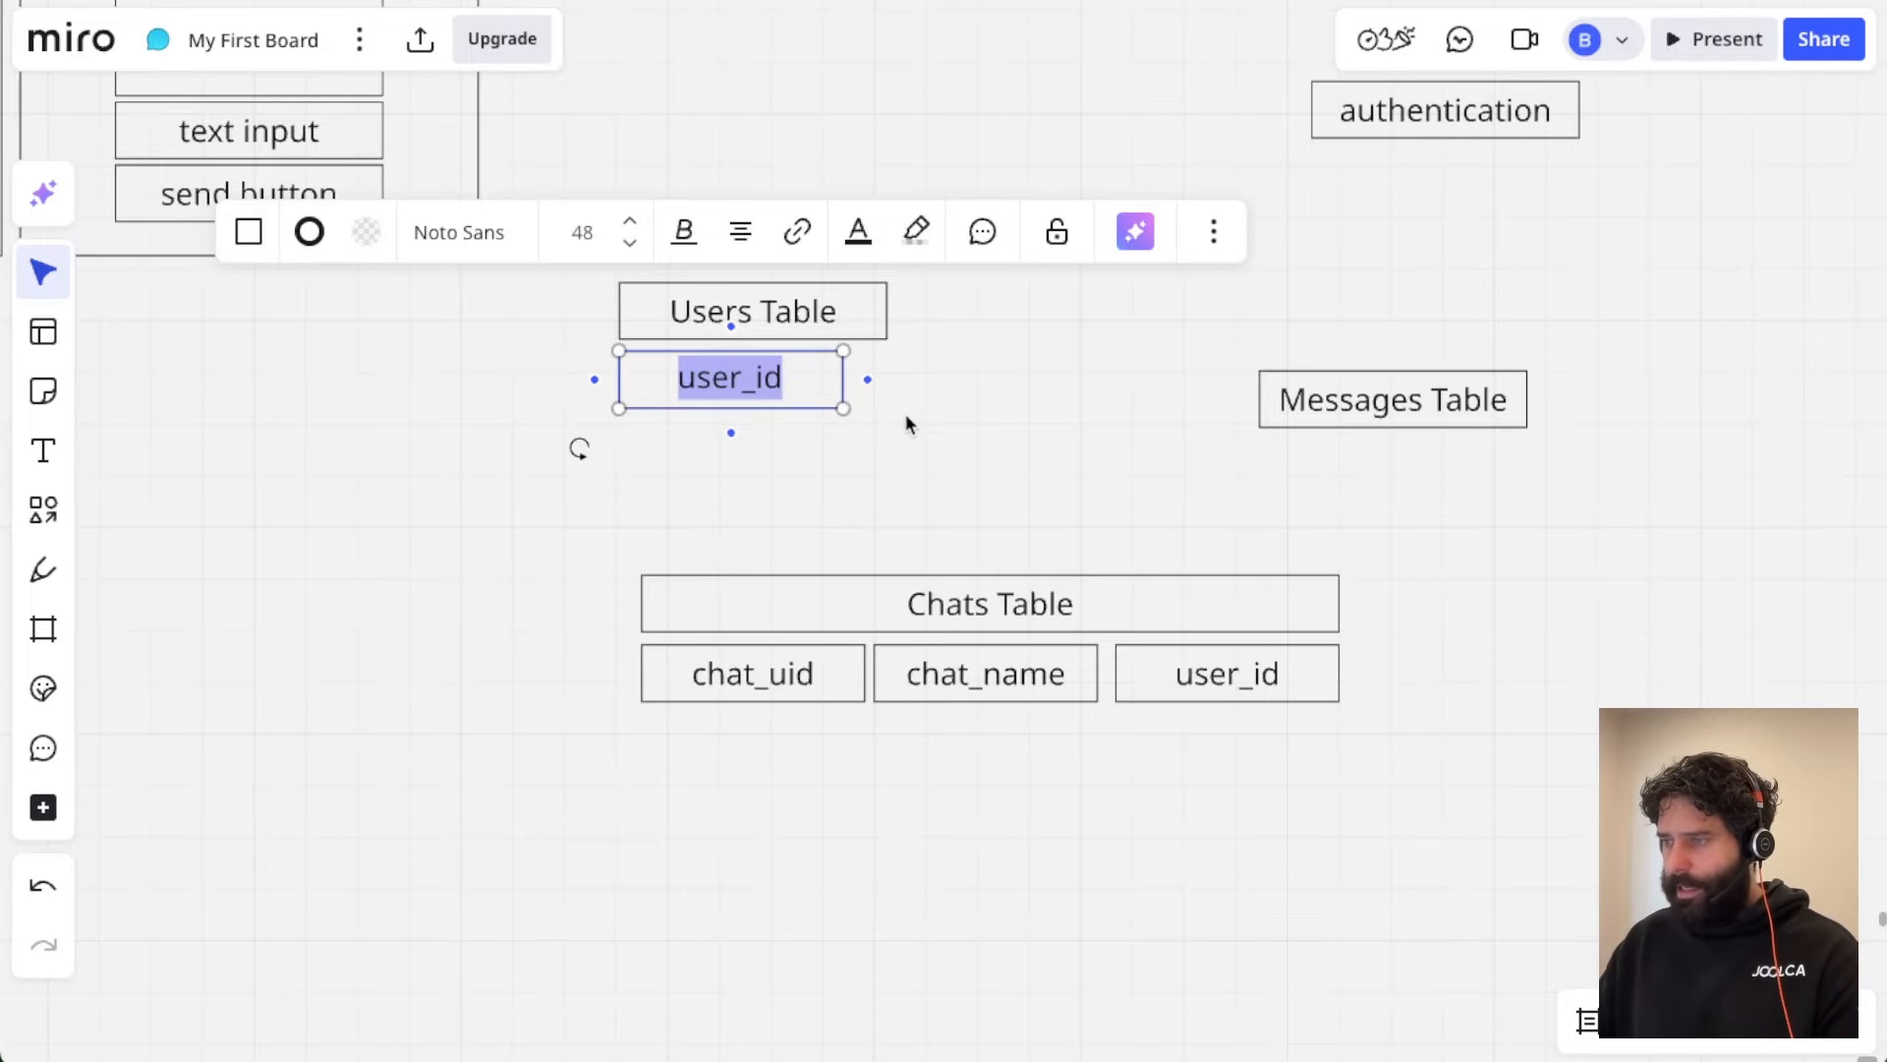
click(905, 422)
click(826, 311)
drag(887, 311, 1303, 320)
Step: Add another copy of the user_id box on its right under the Users Table and label it "name"
click(771, 384)
click(979, 422)
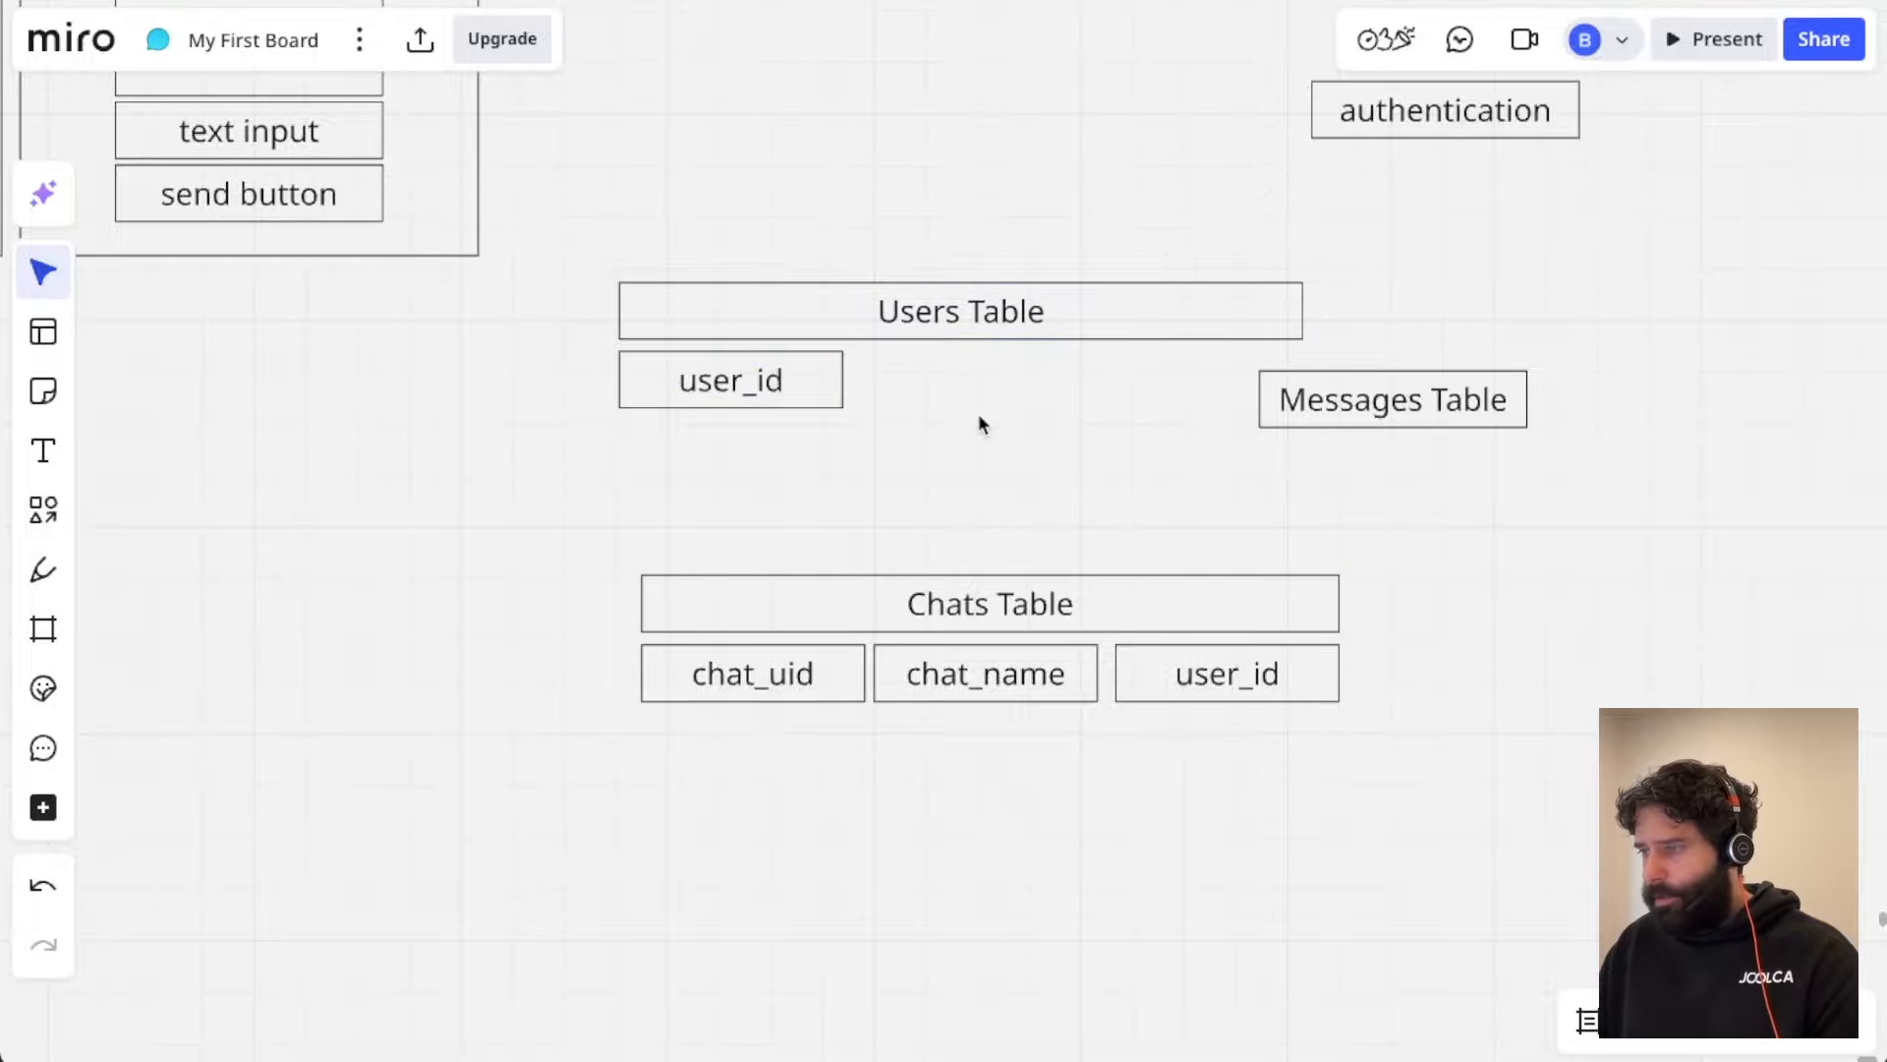
key(ctrl+v)
drag(1003, 413, 1005, 385)
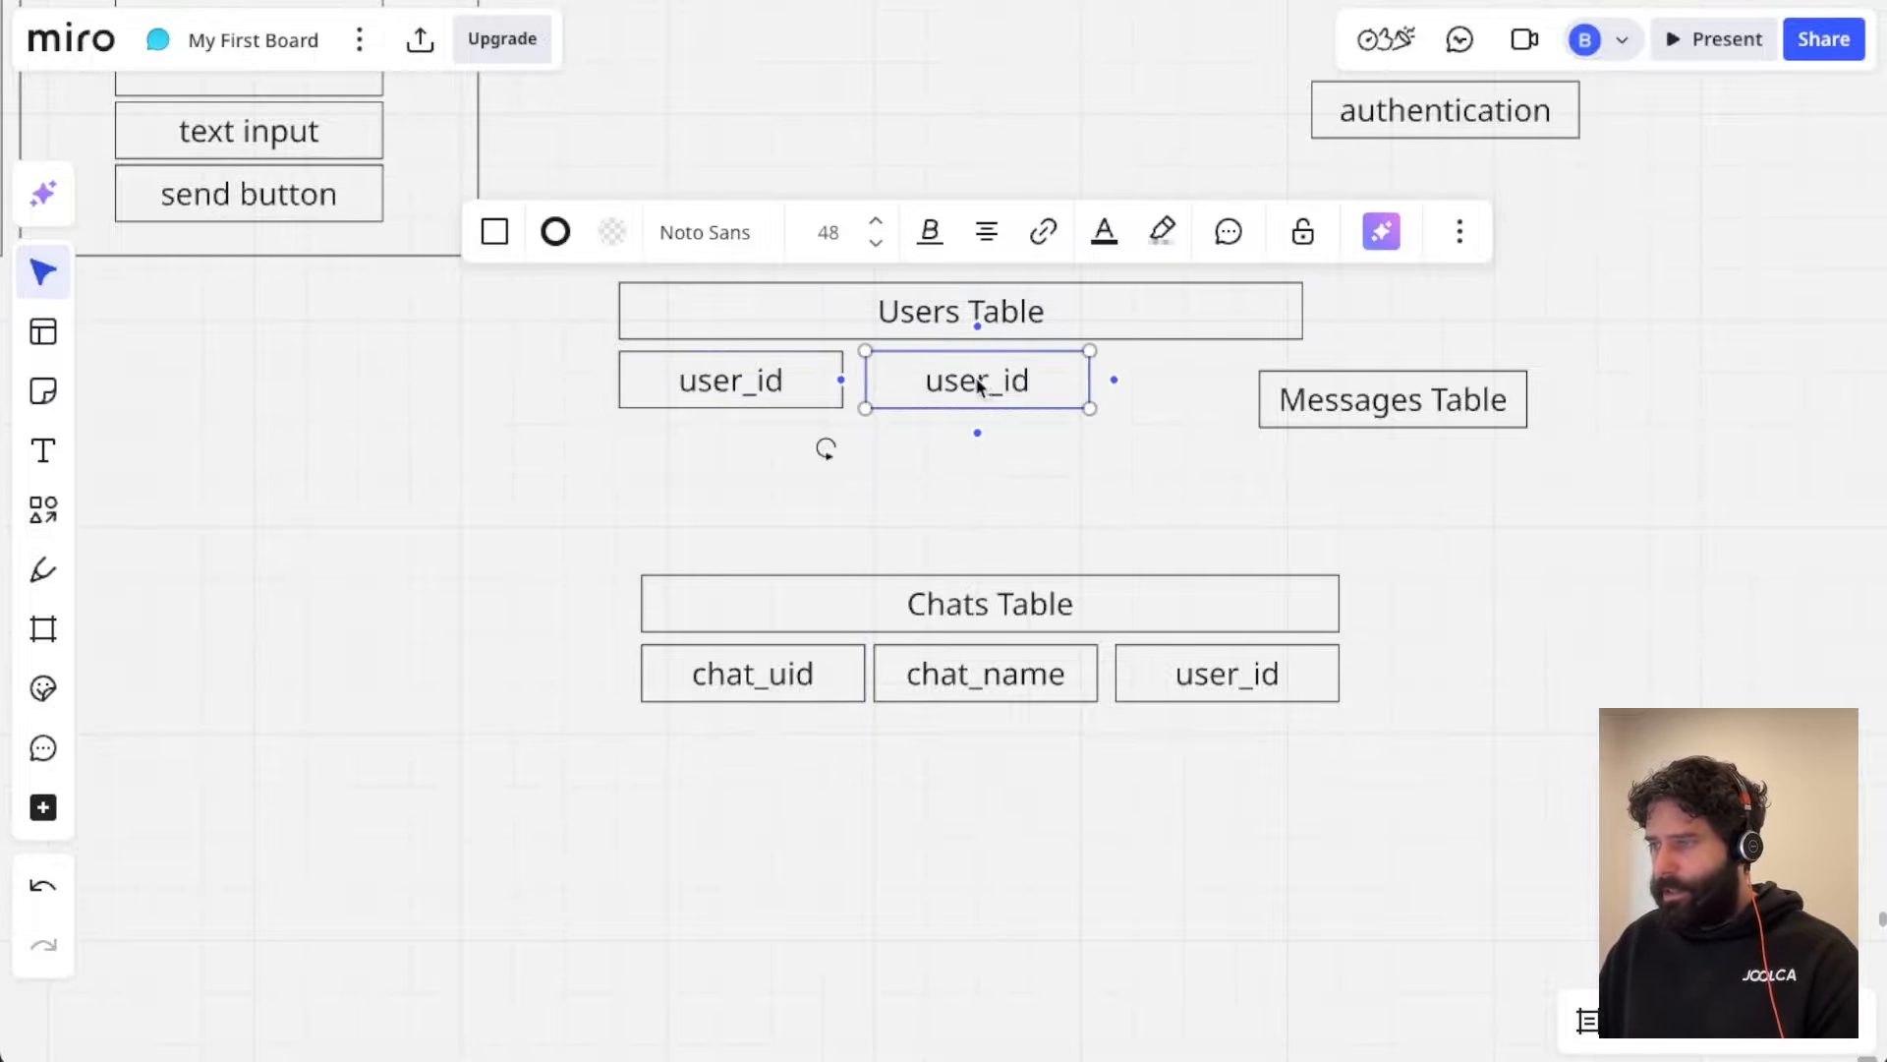
double_click(995, 381)
text(name)
click(1044, 477)
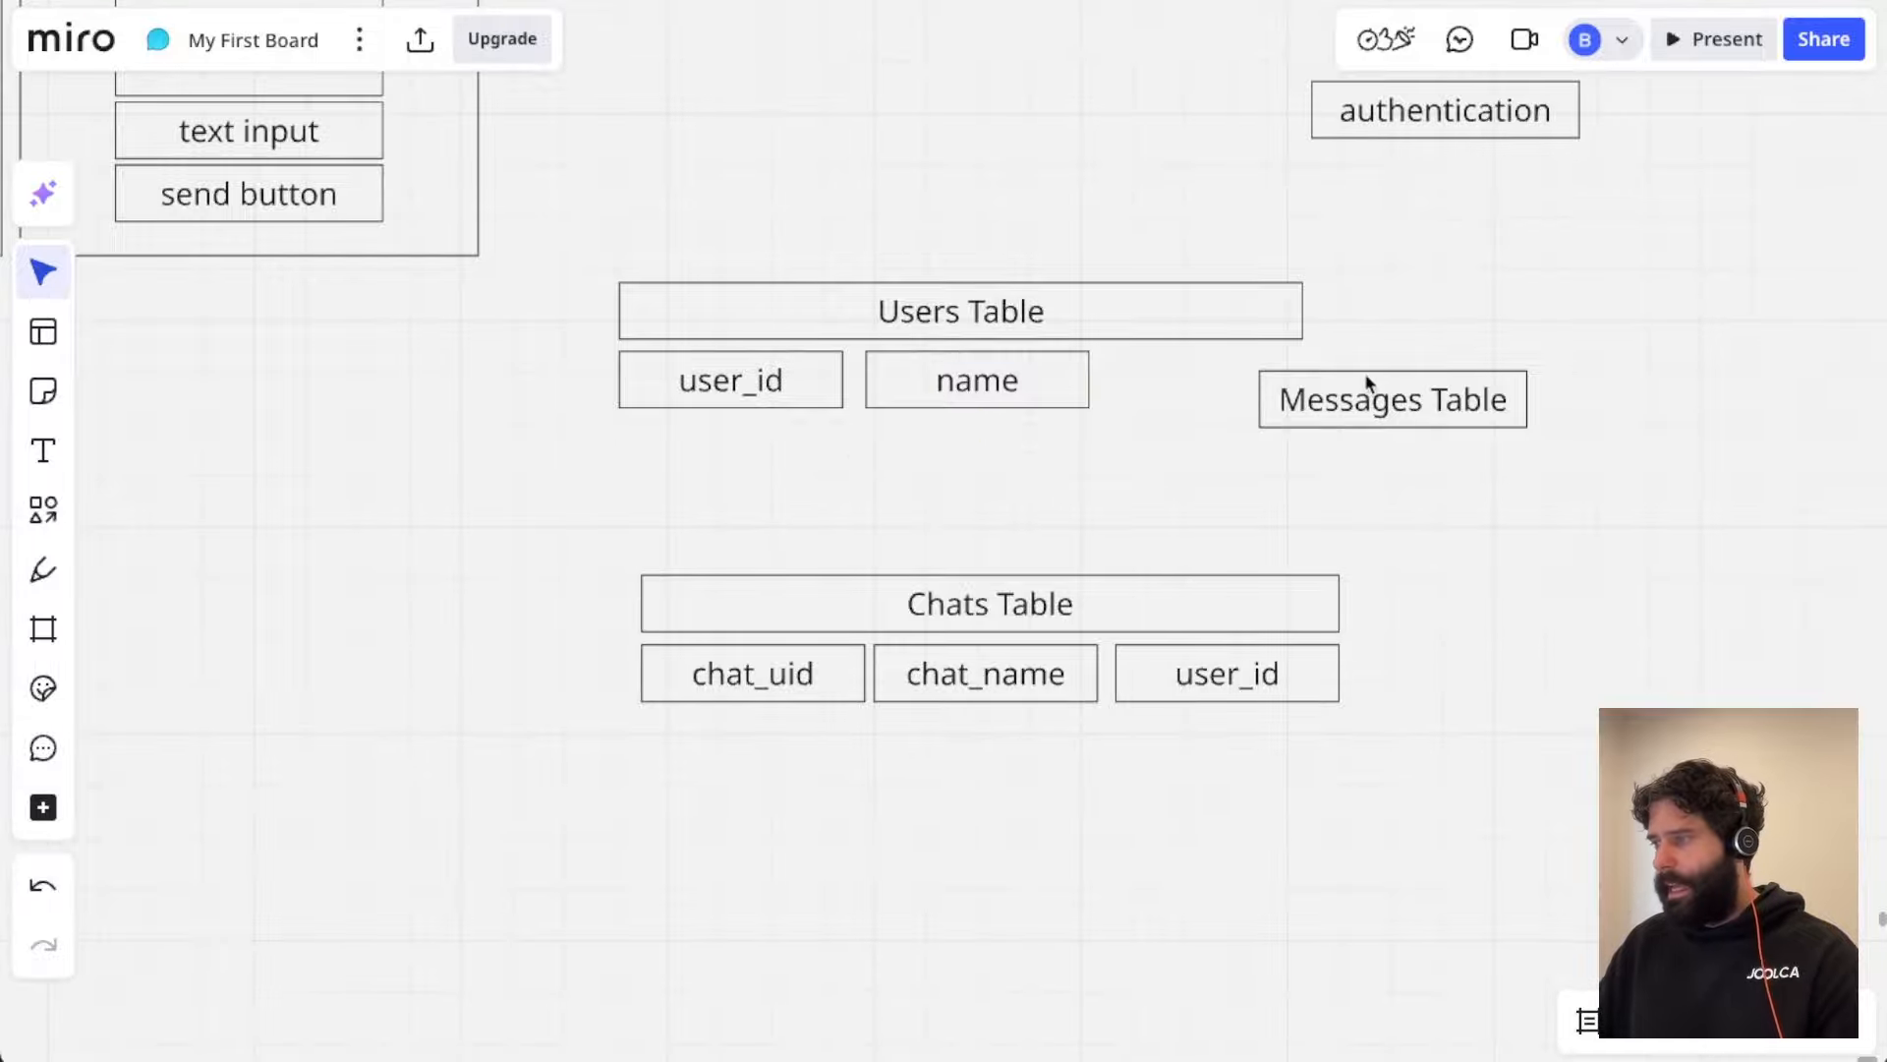
Step: Move the Messages Table box farther right, clear of the Users Table header
drag(1390, 391, 1660, 399)
scroll(590, 383, left, 4)
scroll(590, 383, up, 2)
scroll(590, 384, down, 1)
scroll(588, 379, down, 2)
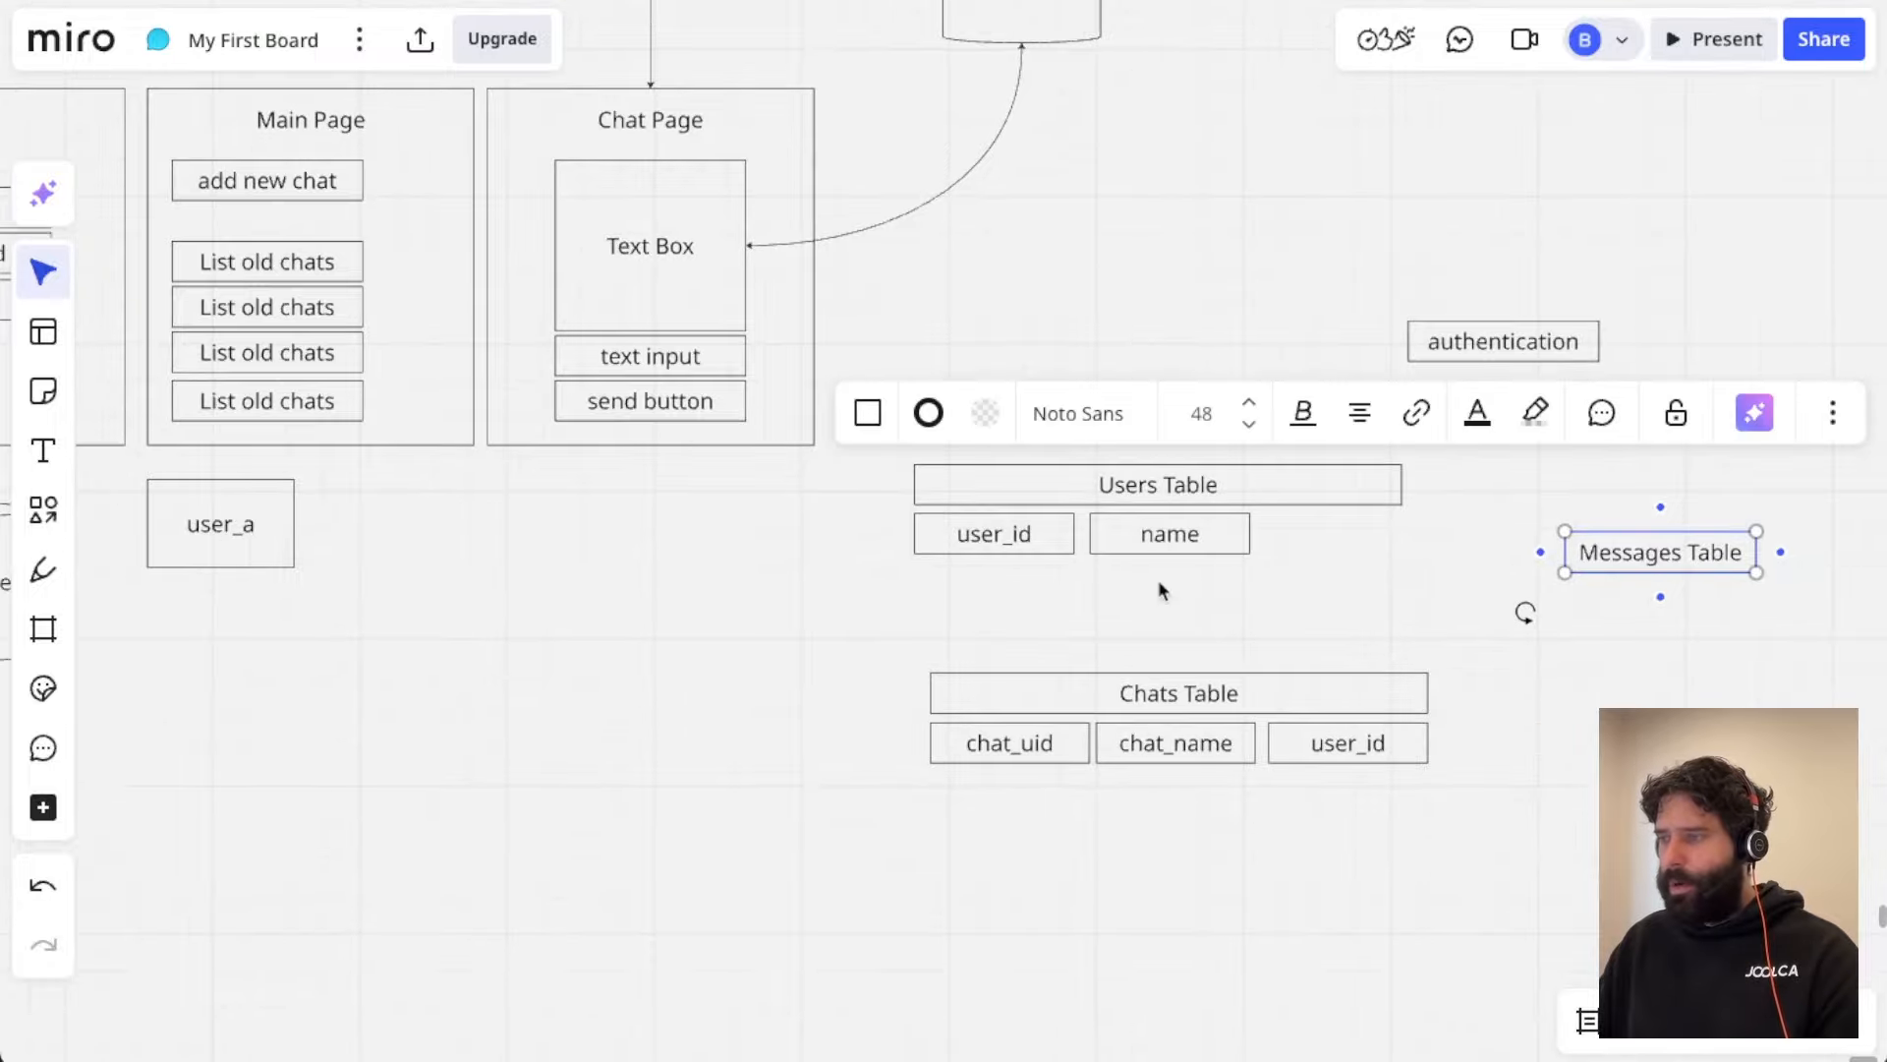
Step: Review the Sign In, Main Page and Chat Page layouts to decide what user data the tables need
scroll(602, 569, left, 6)
scroll(603, 569, up, 2)
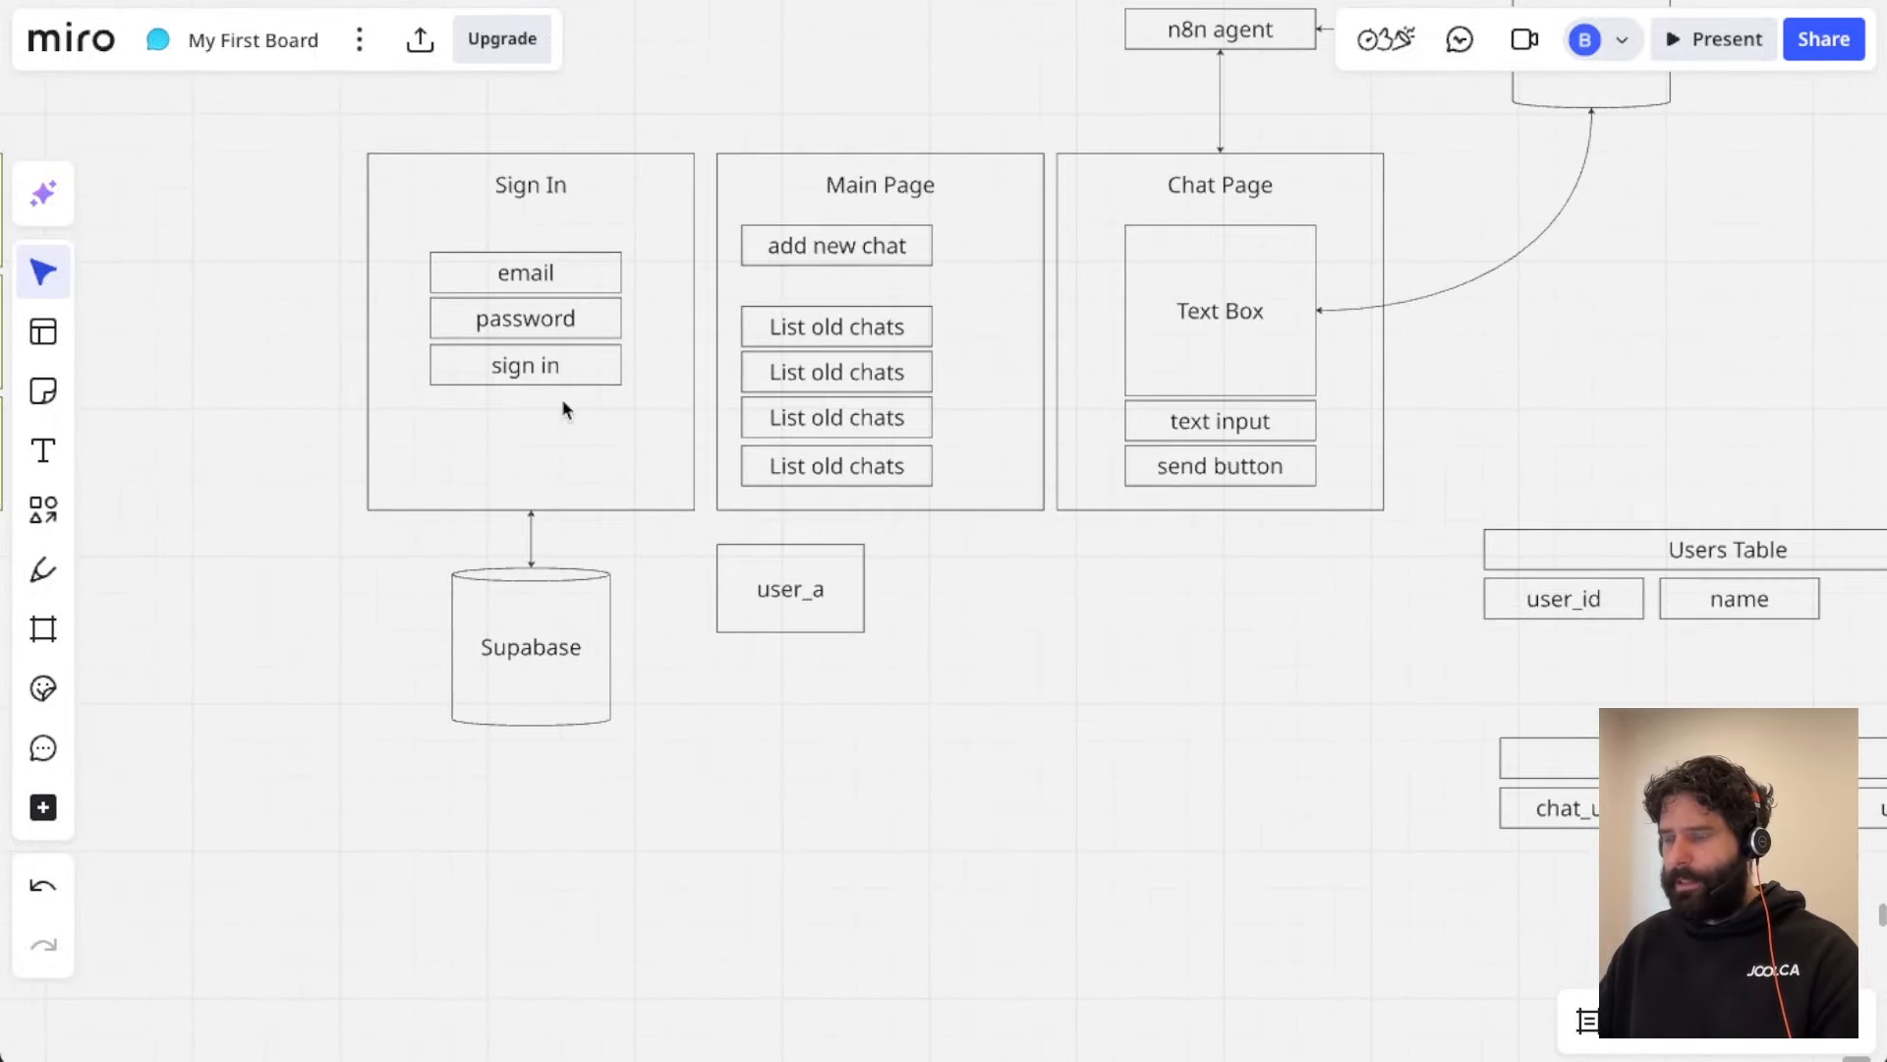
scroll(564, 409, up, 2)
scroll(563, 407, left, 2)
scroll(564, 407, up, 2)
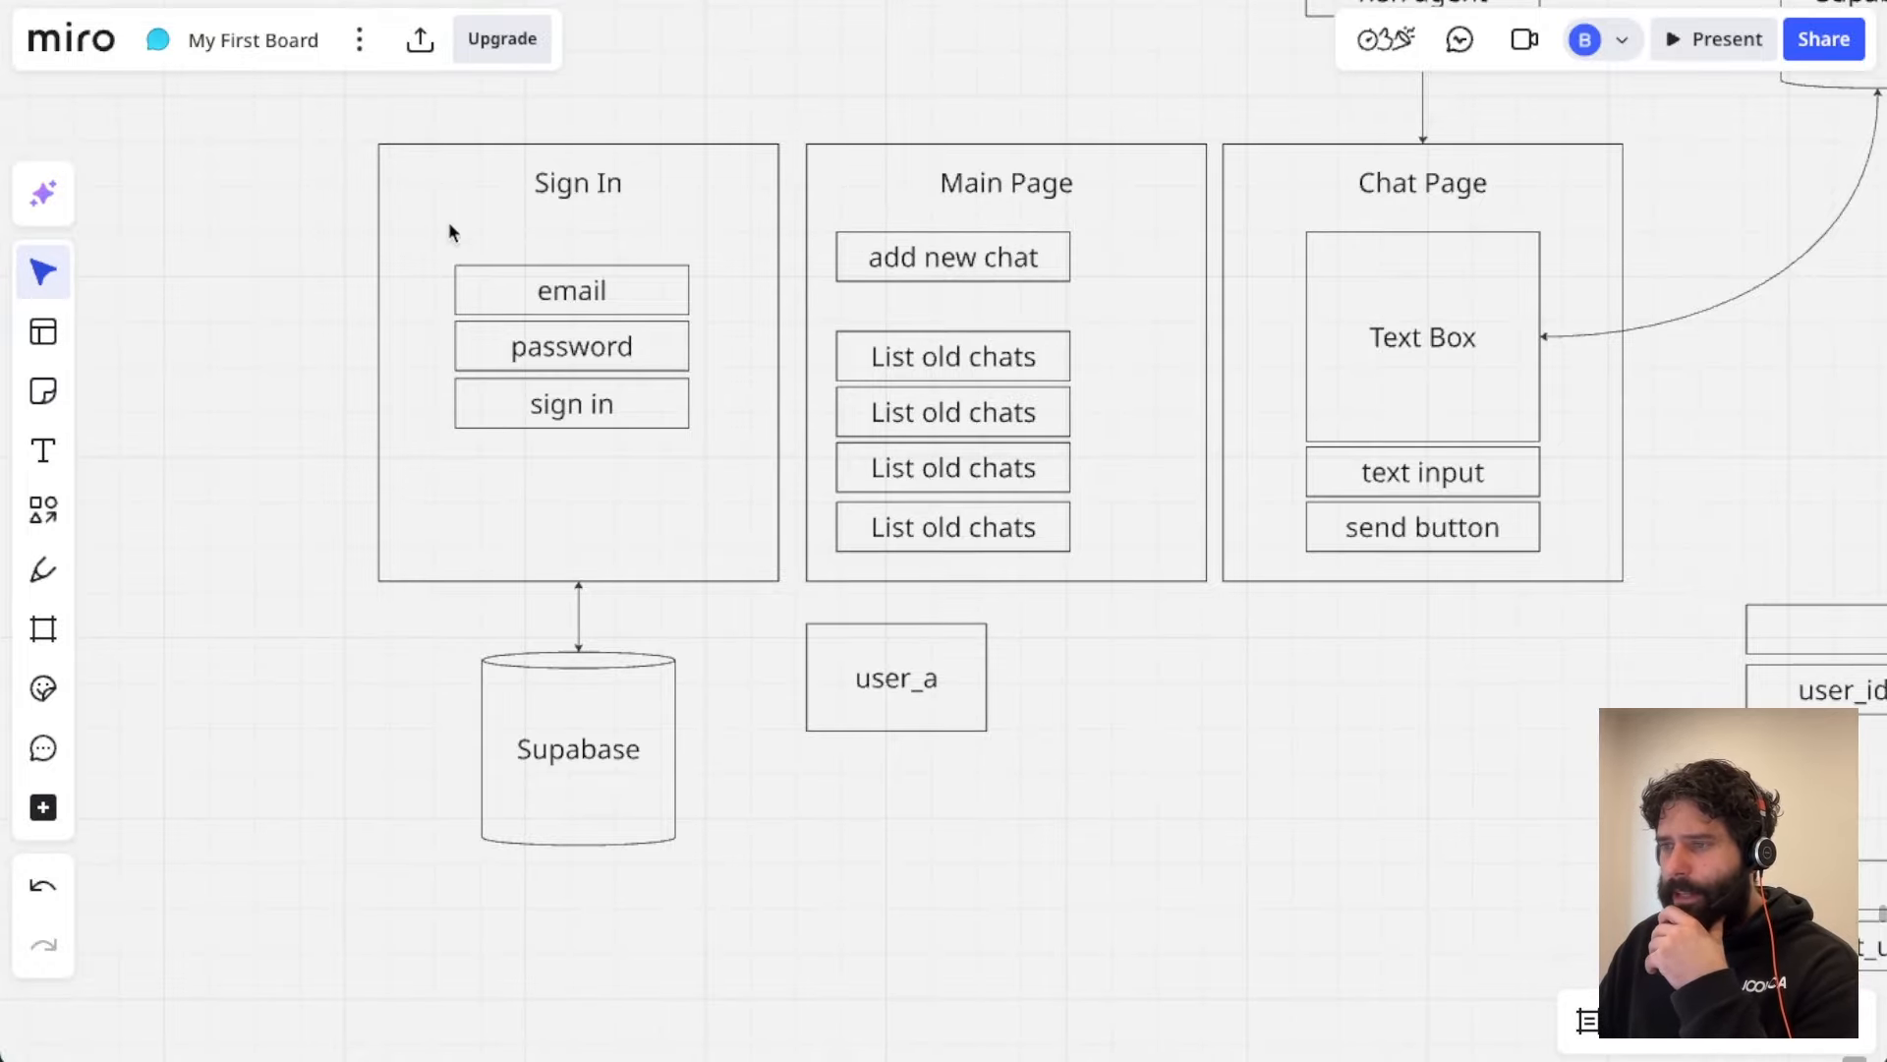
scroll(1209, 447, right, 8)
scroll(1209, 446, down, 3)
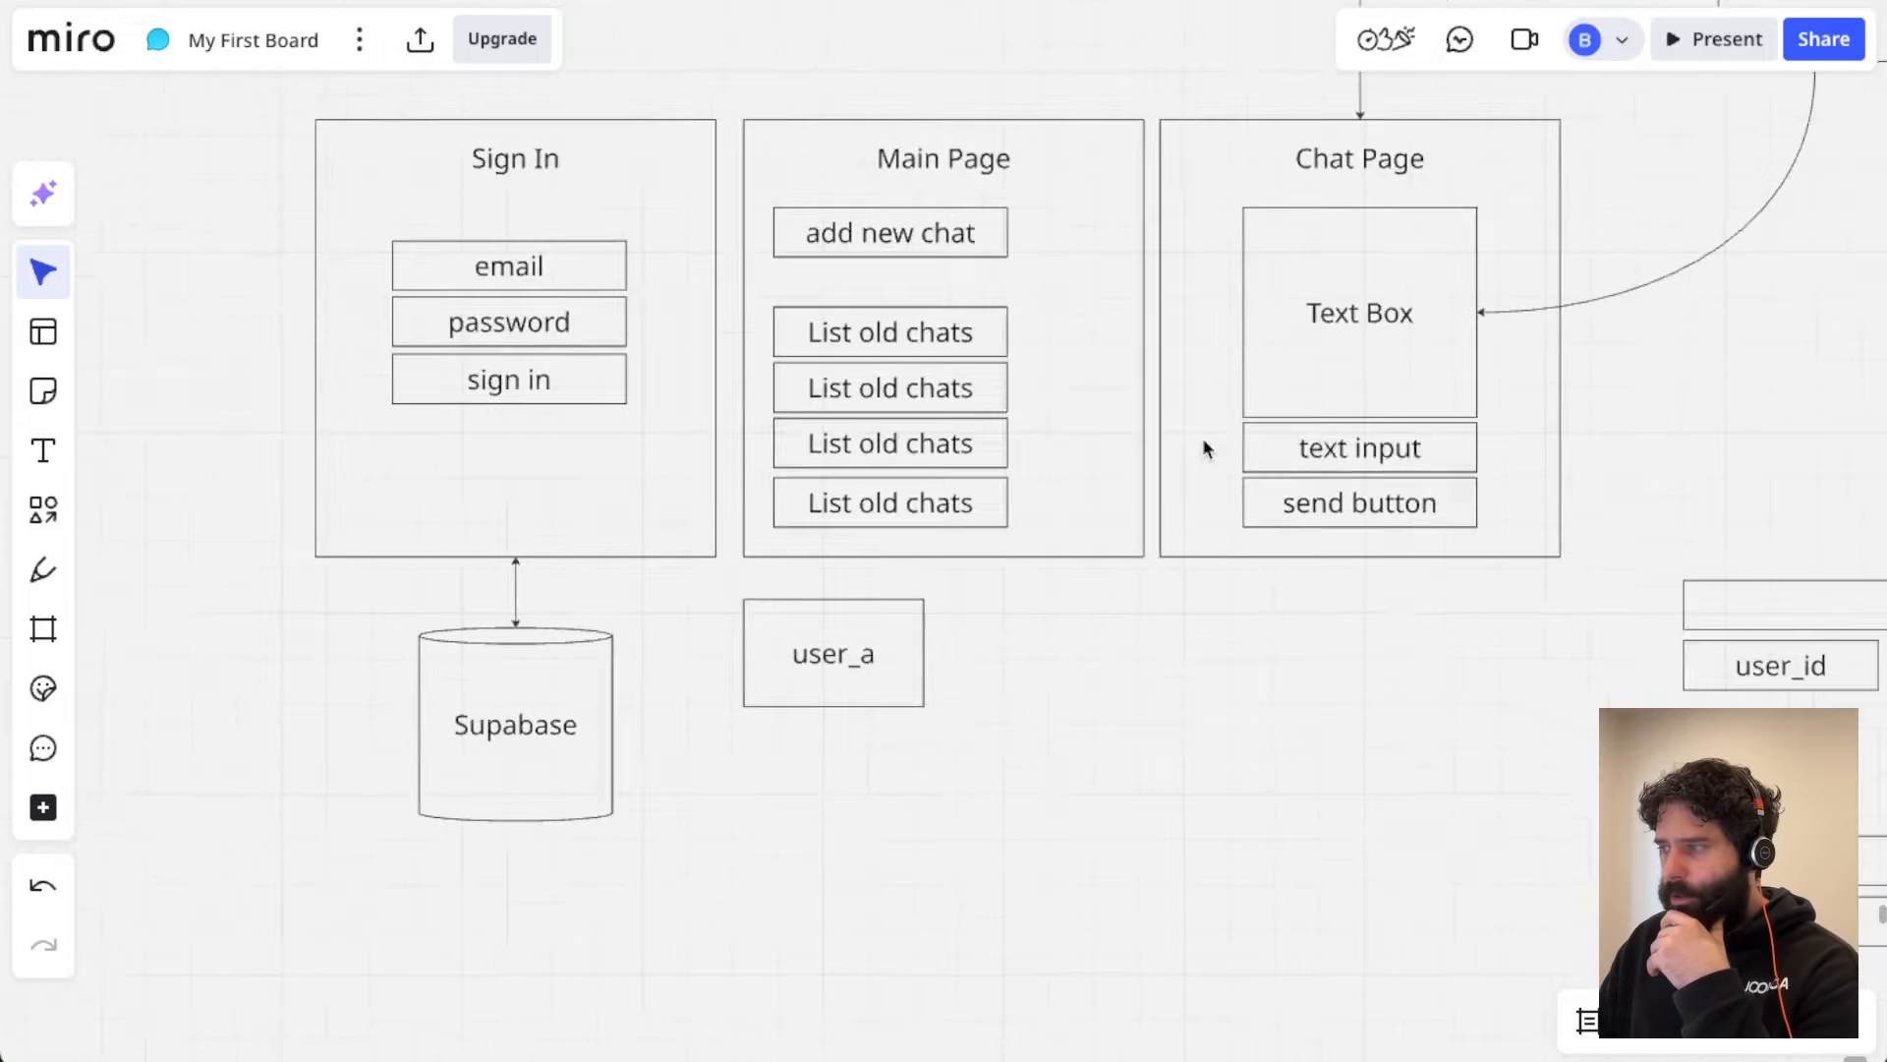
scroll(1335, 357, left, 8)
scroll(1335, 357, up, 4)
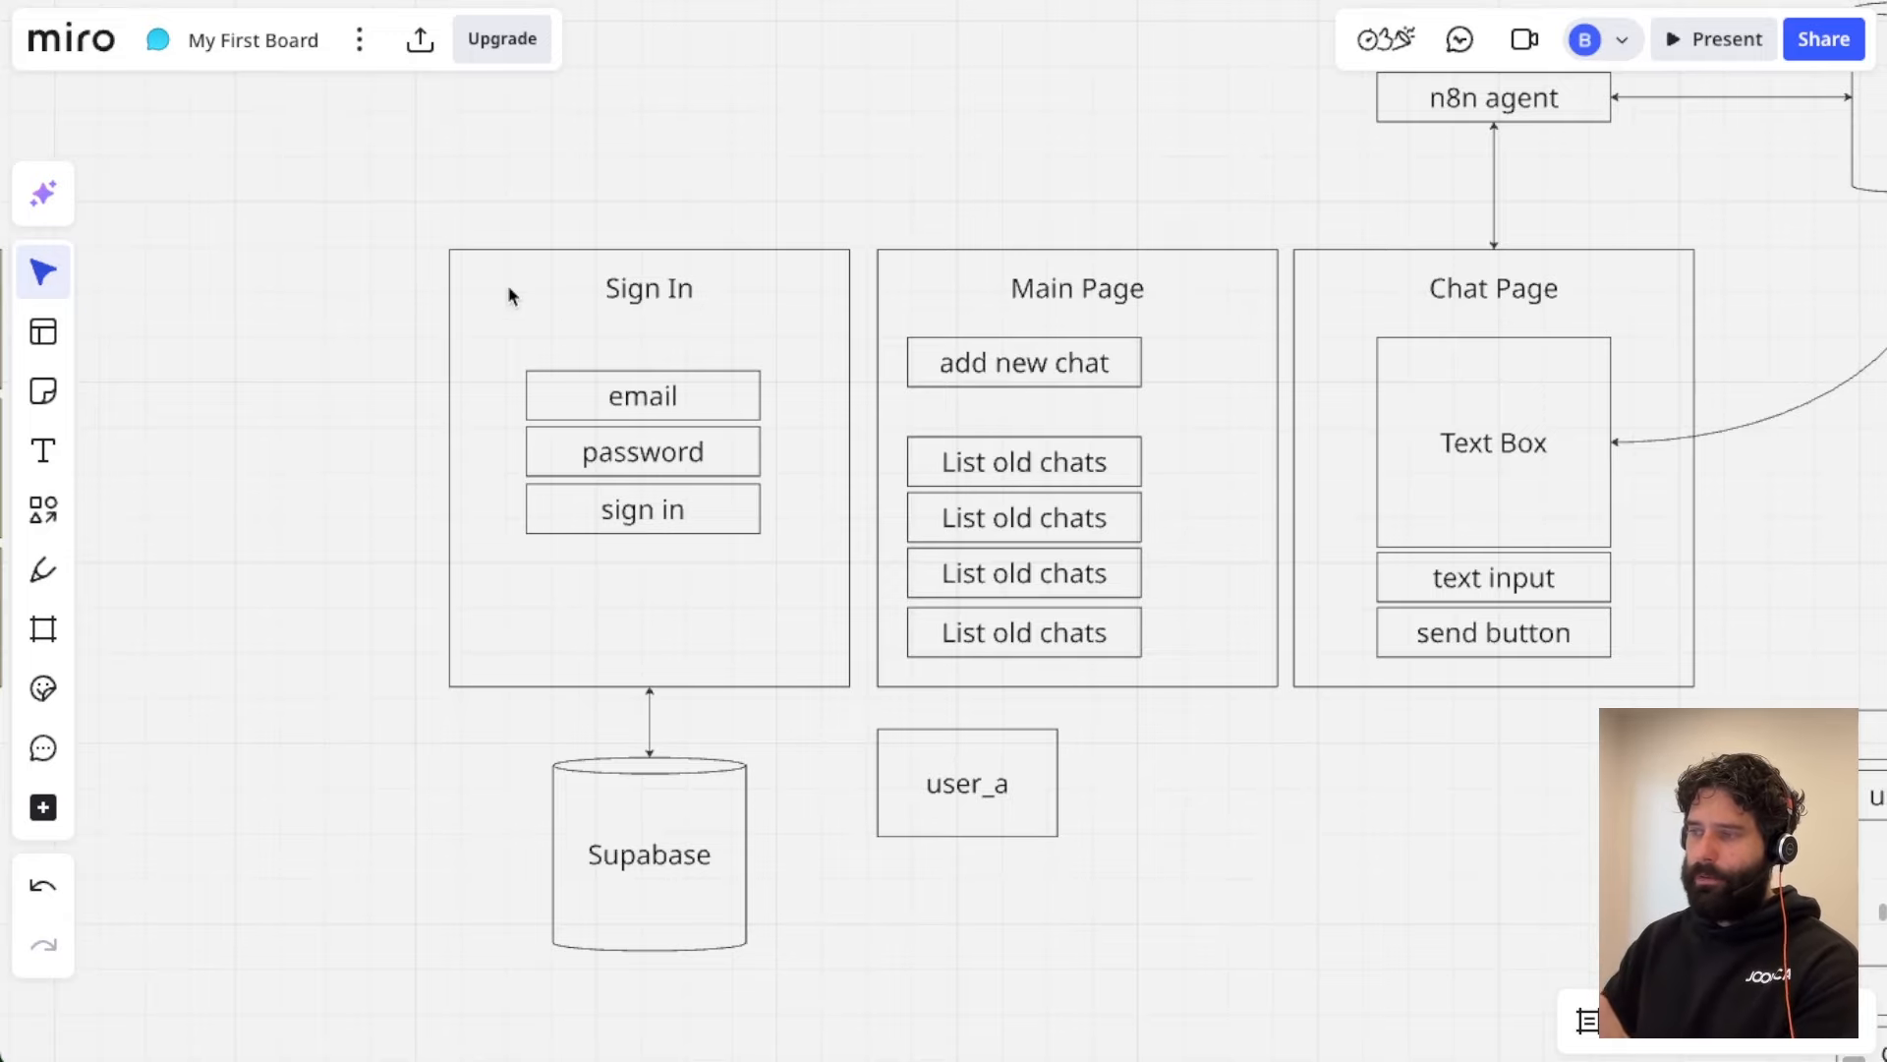
scroll(805, 382, right, 1)
scroll(805, 381, down, 1)
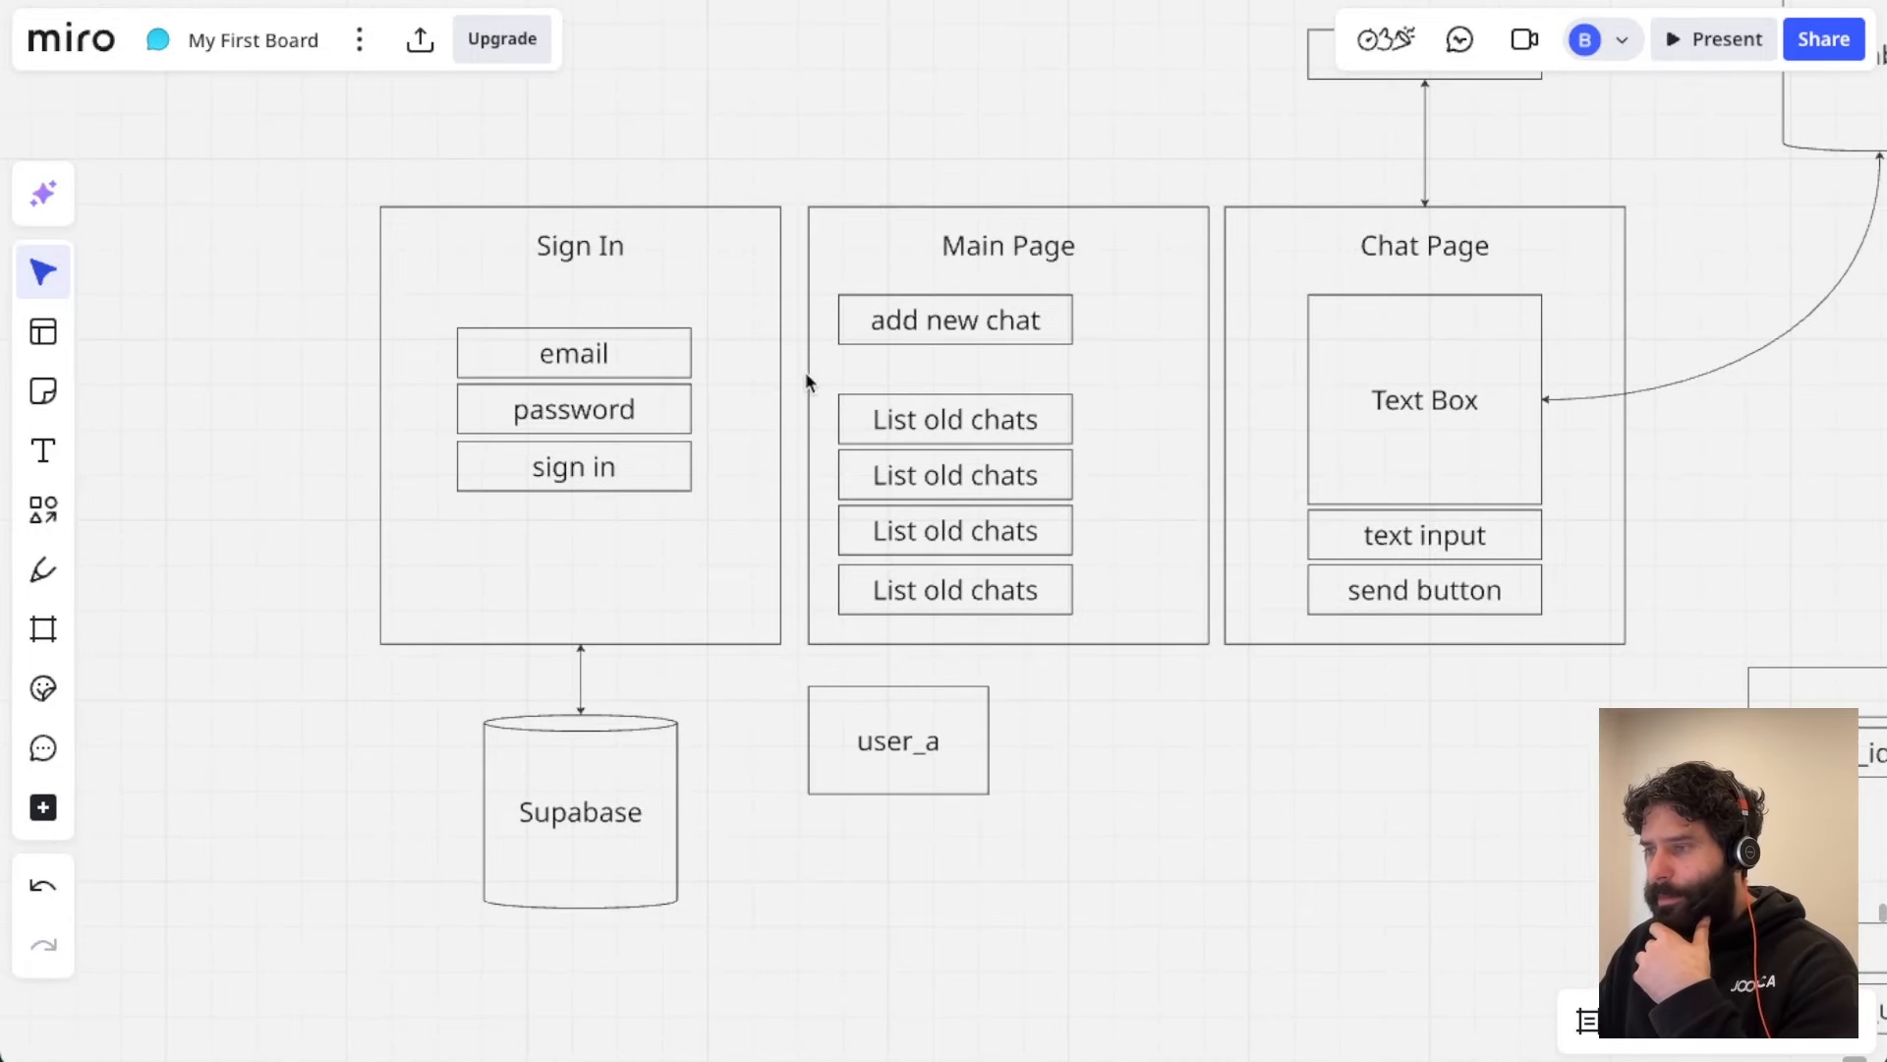
Step: Relabel the name column box of the Users Table as "user_name"
scroll(1048, 477, right, 7)
scroll(1048, 477, down, 3)
scroll(1046, 480, right, 4)
click(1130, 470)
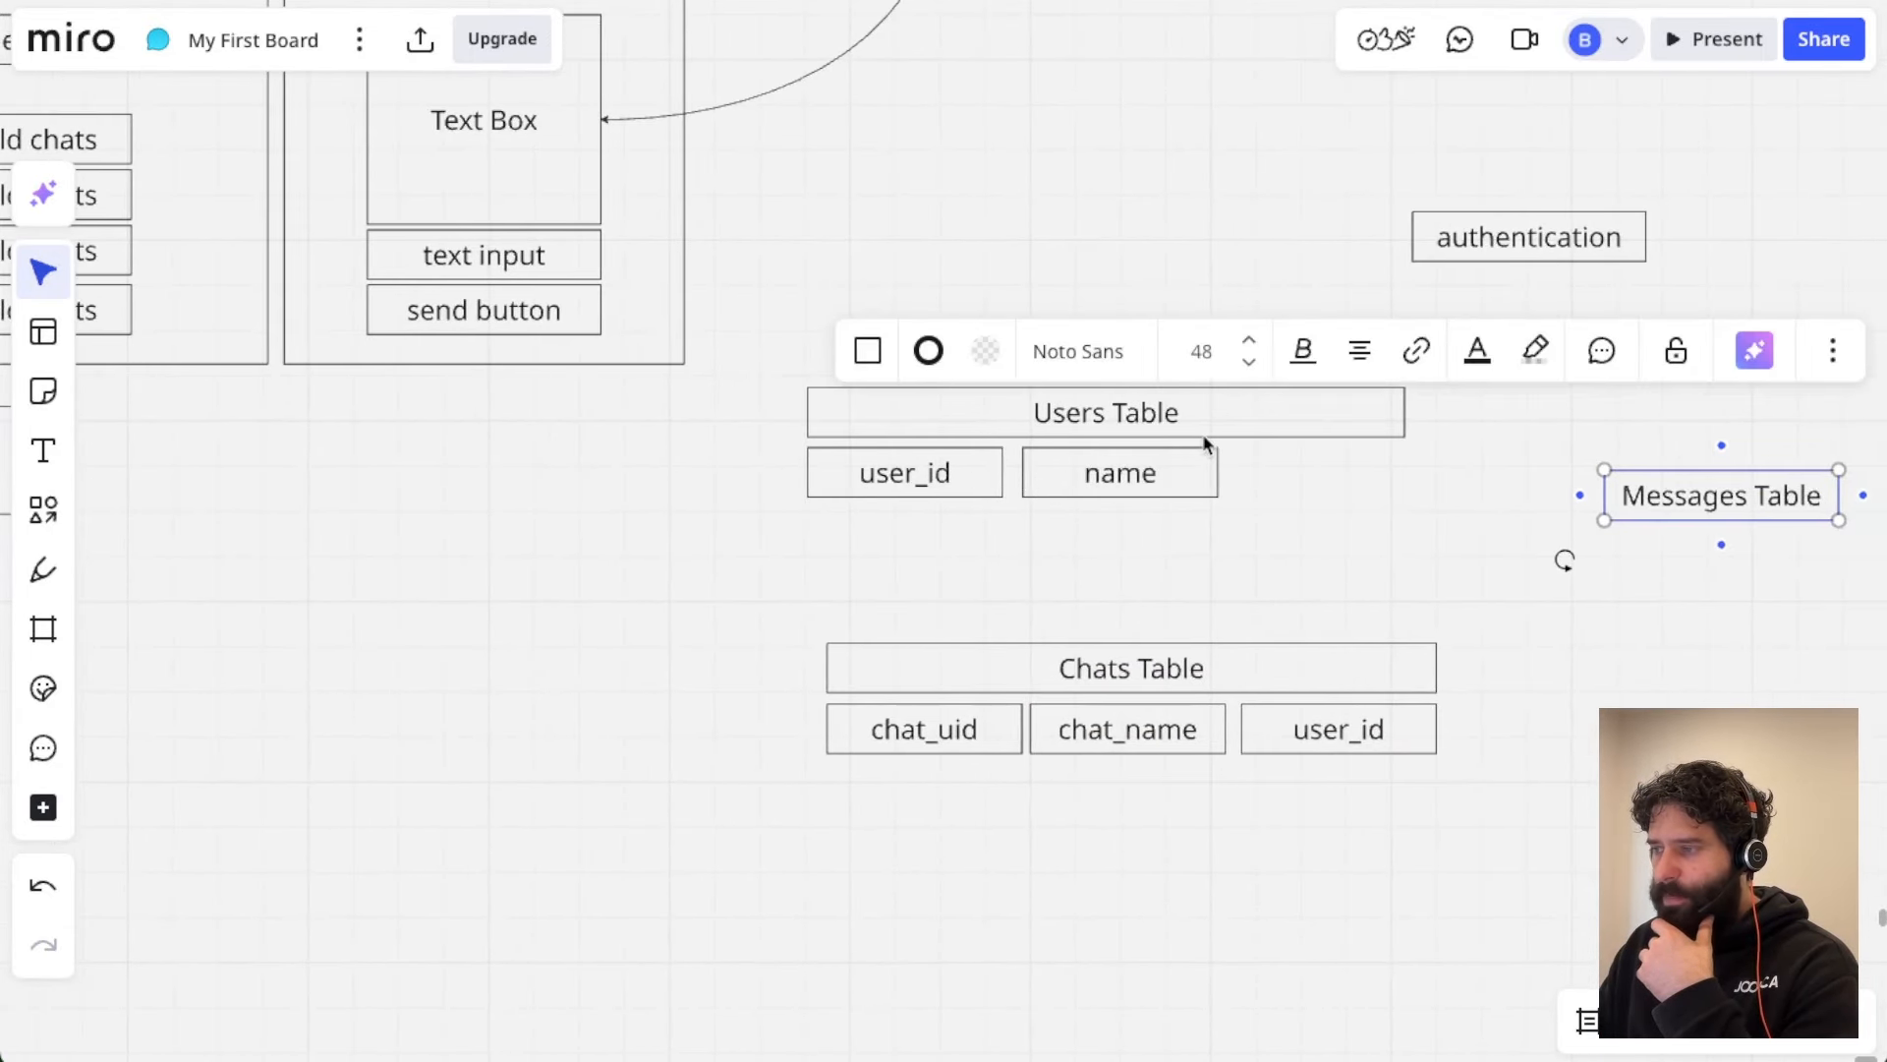
scroll(1204, 441, up, 2)
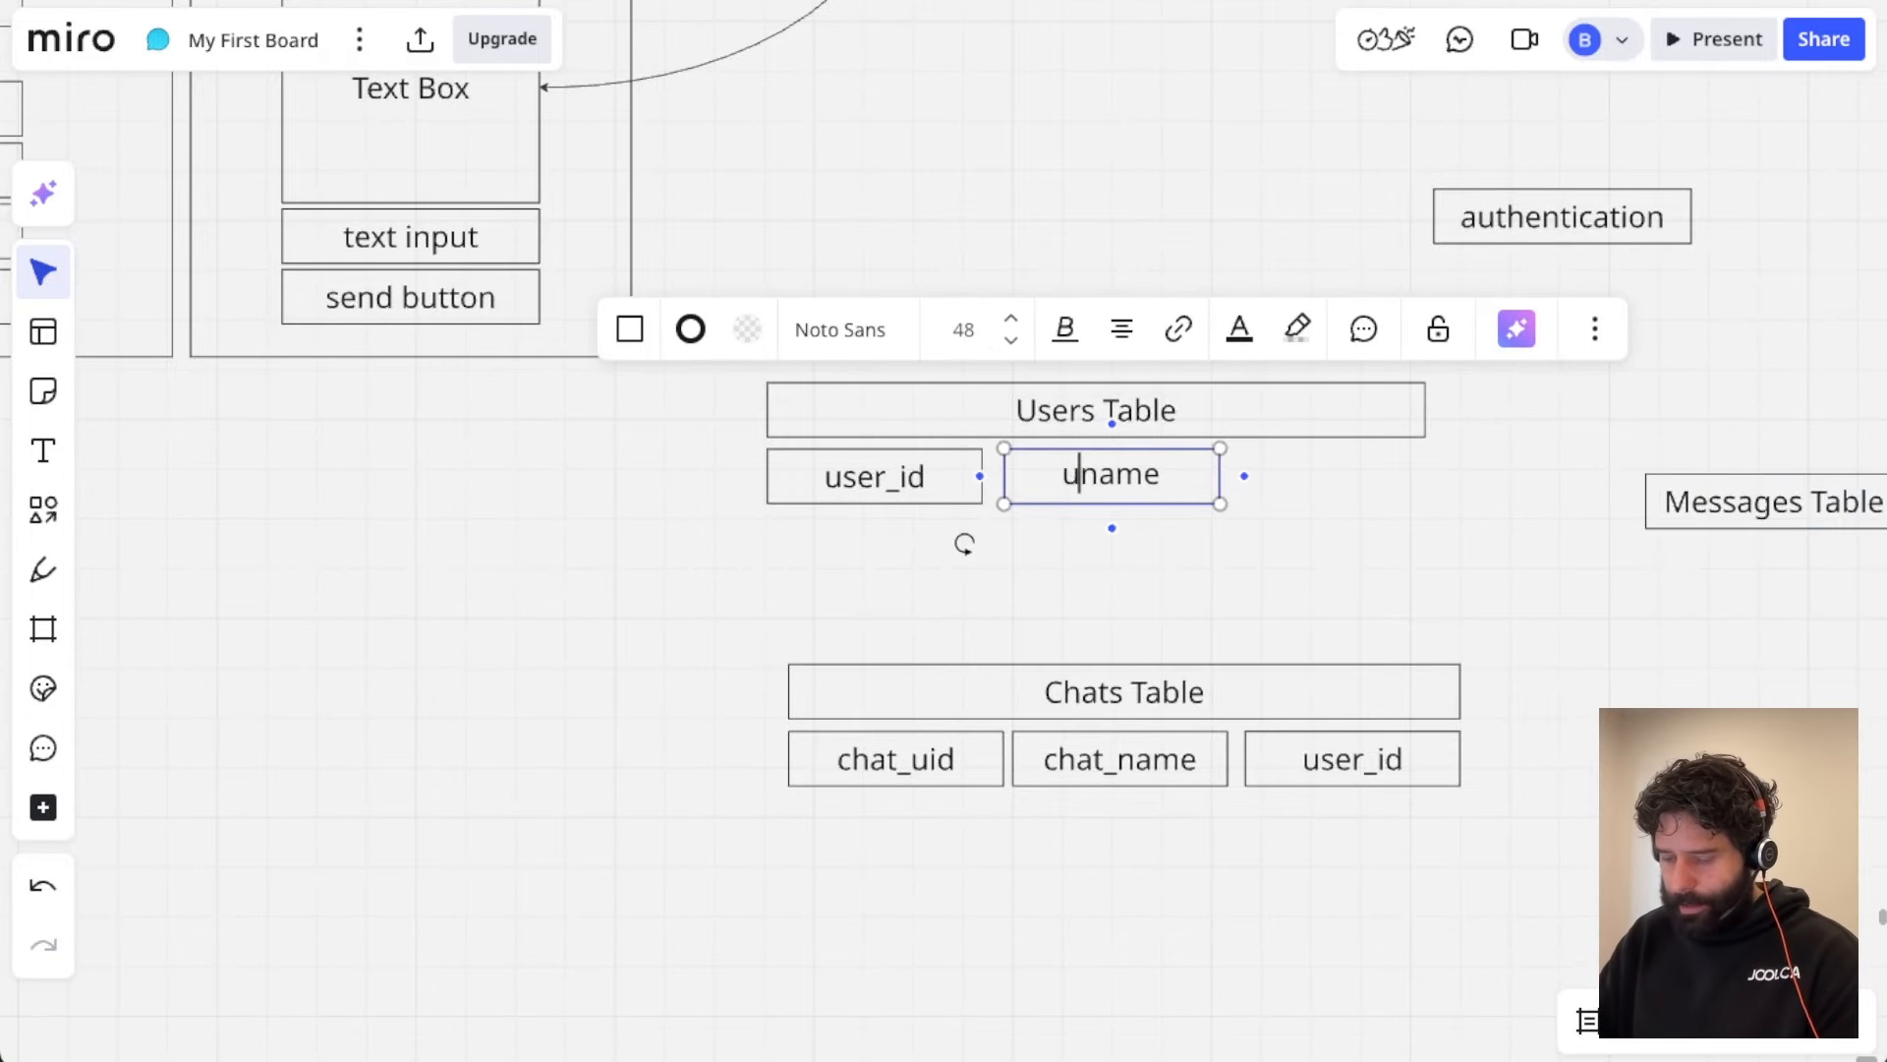
text(ser_)
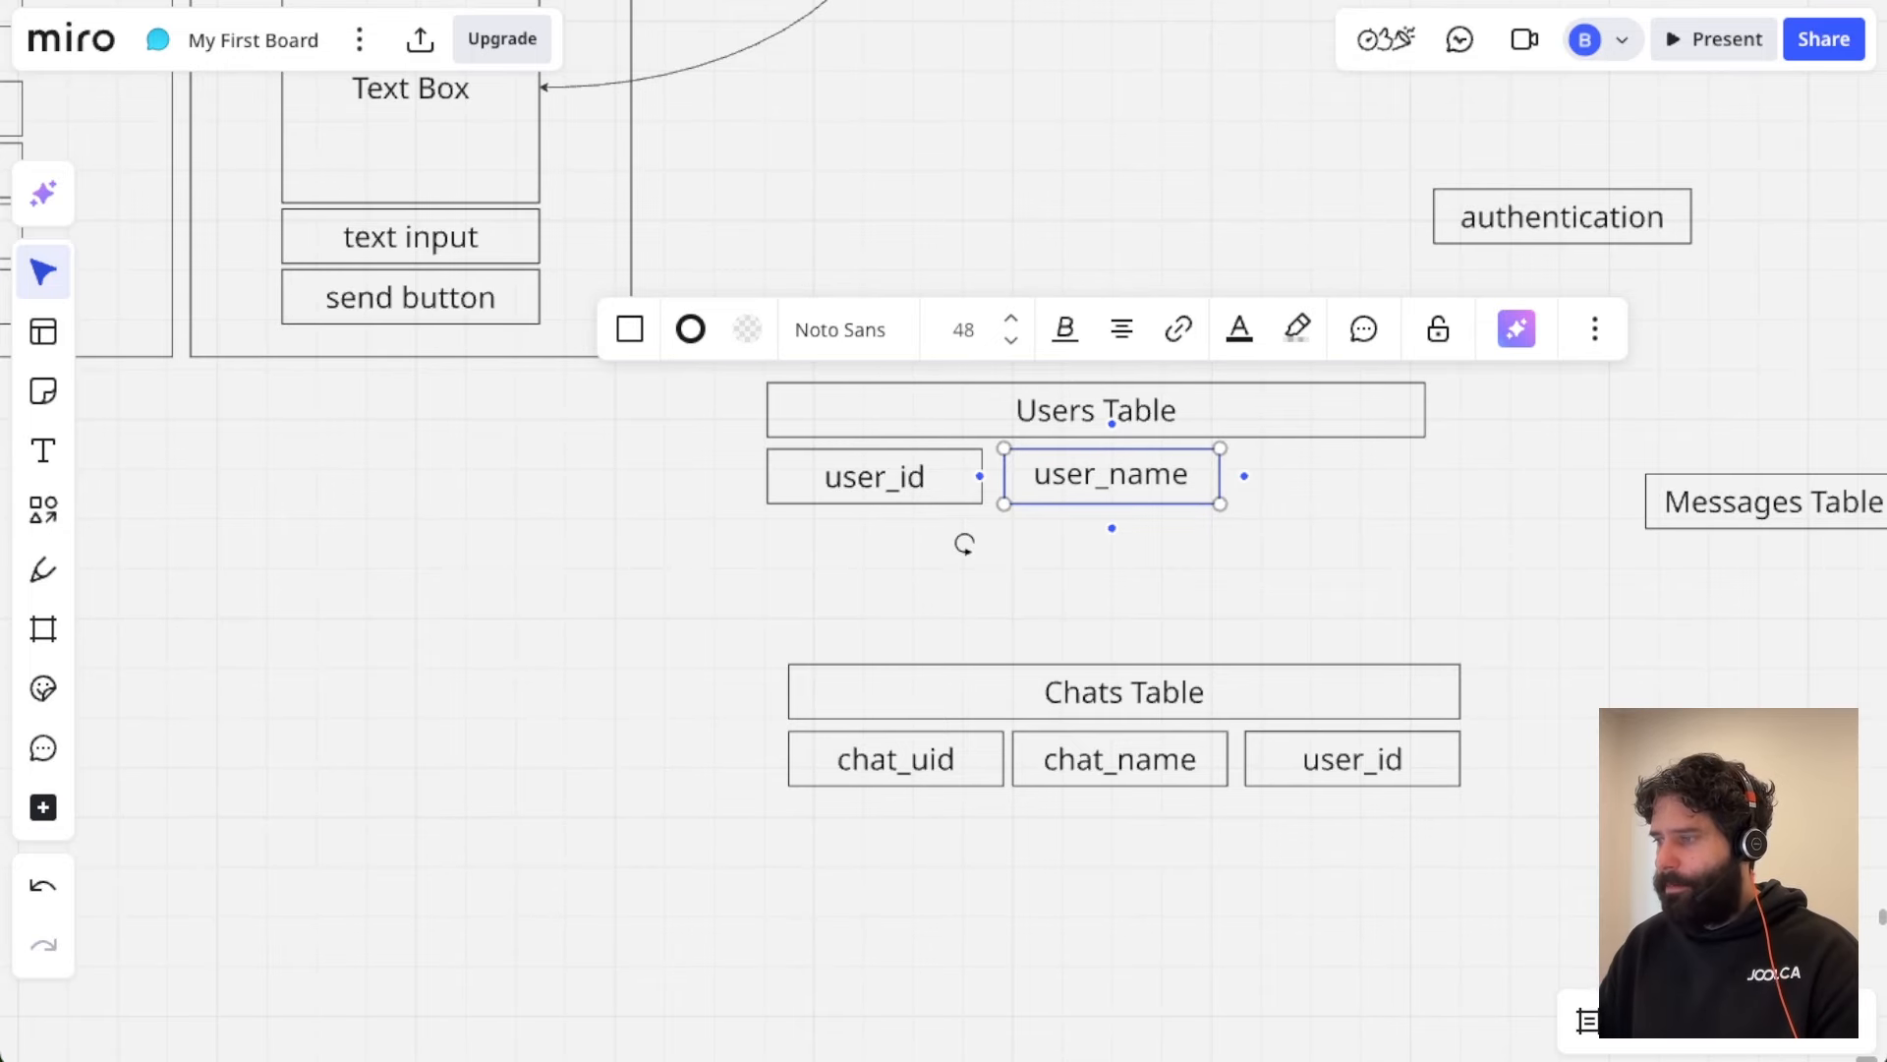
click(1339, 568)
scroll(1339, 564, down, 2)
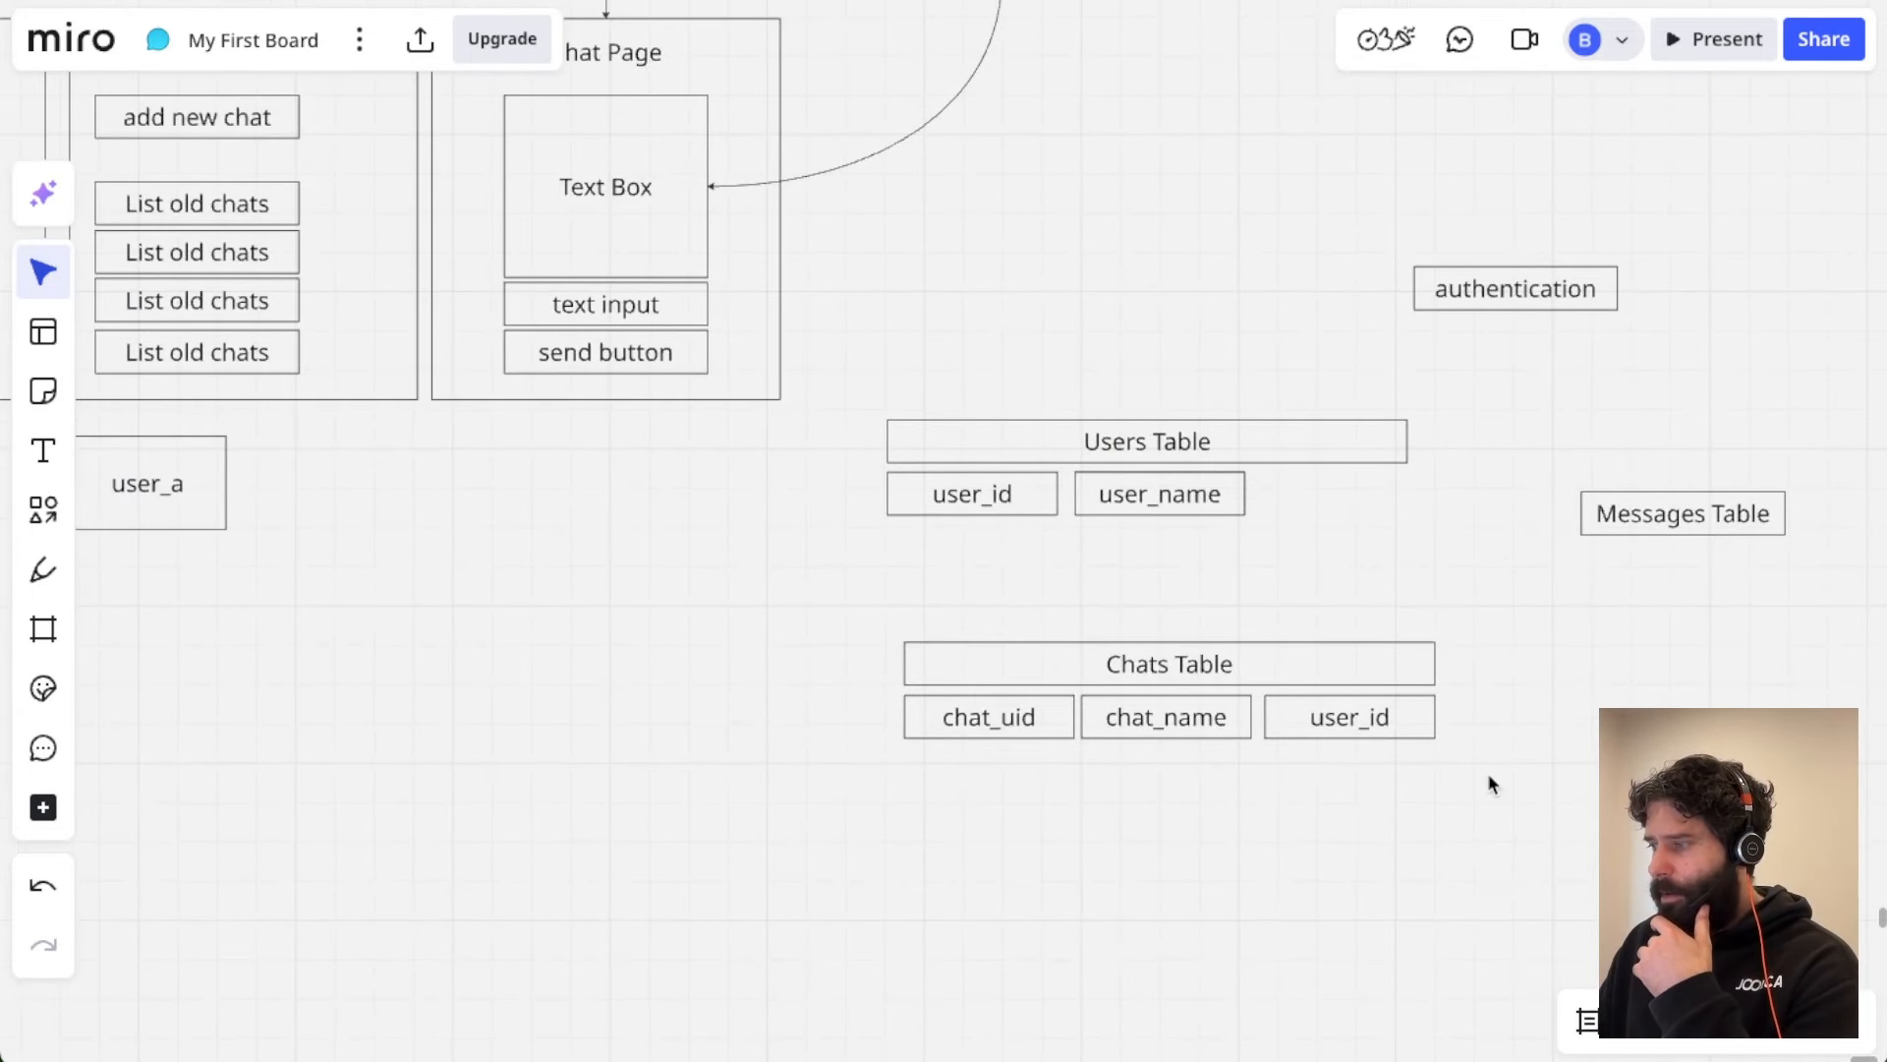
Step: Move the Chats Table and its columns up close beneath the Users Table and the authentication box above it, all left-aligned
drag(1495, 809, 971, 609)
click(1032, 735)
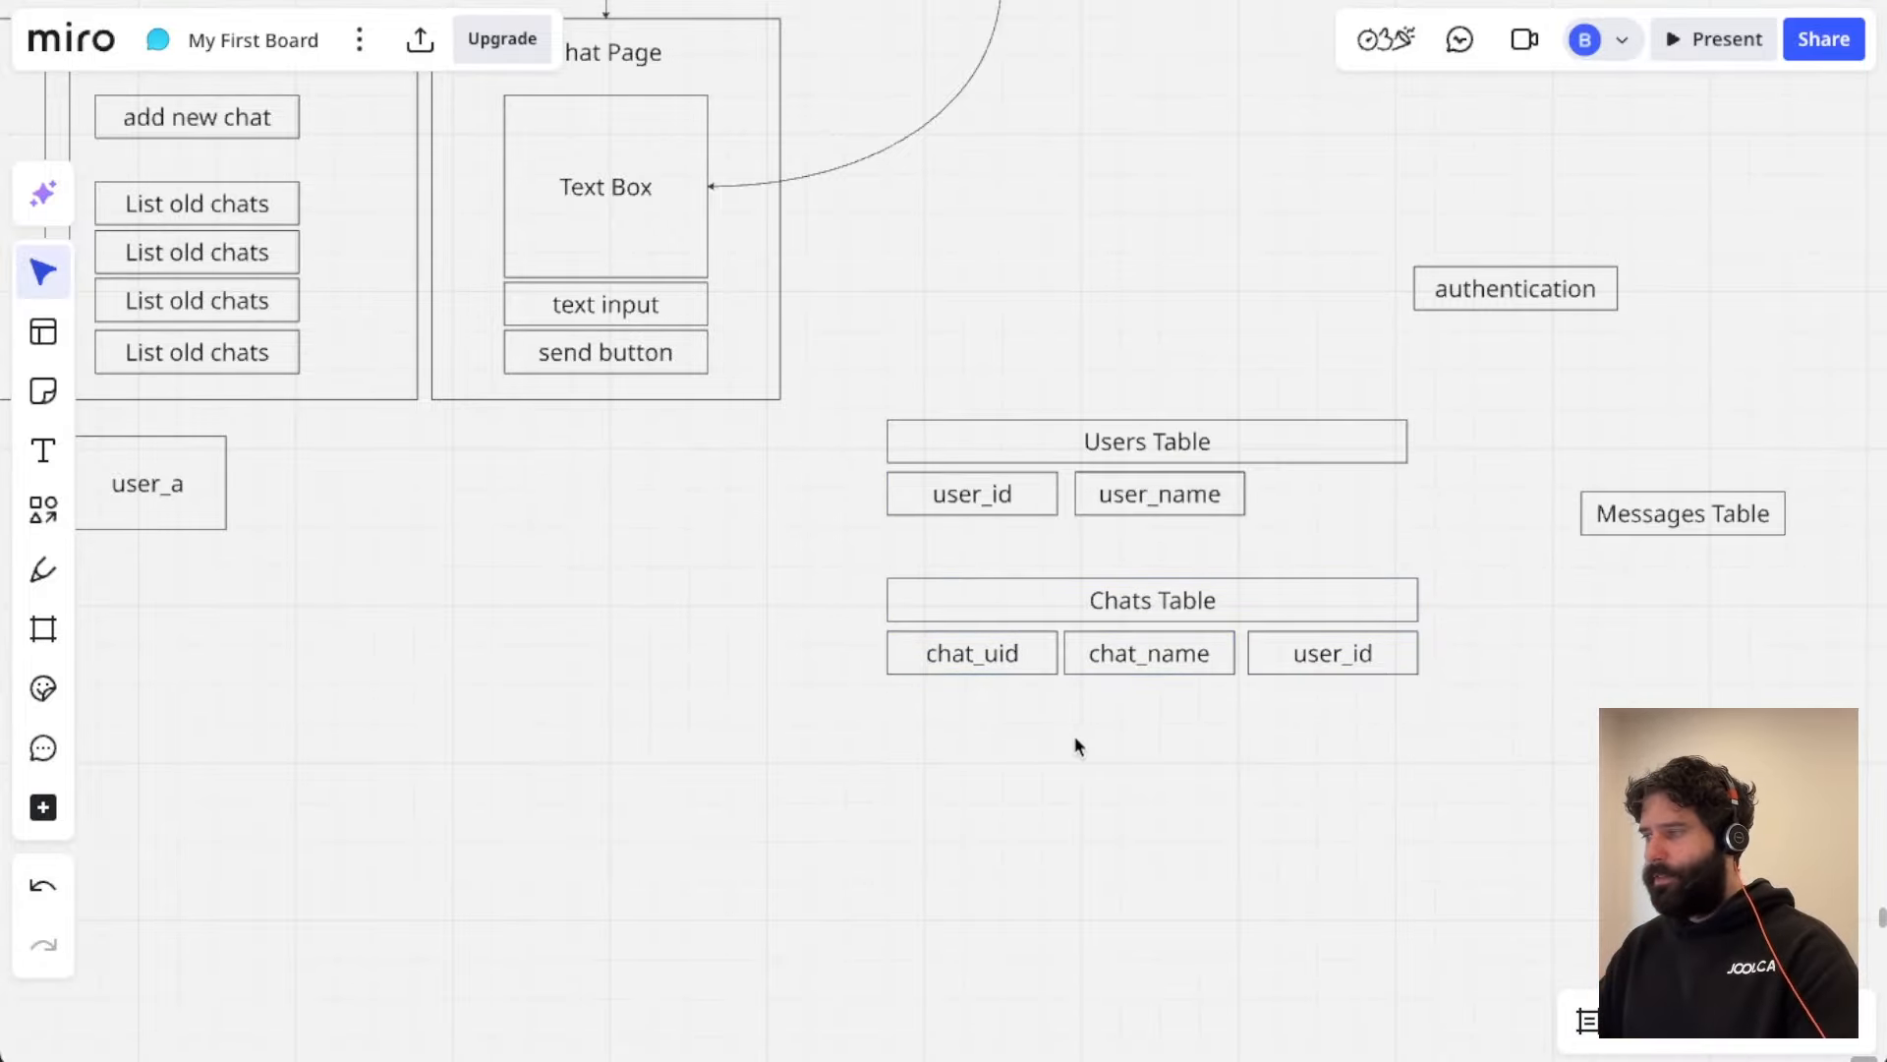
scroll(1121, 734, right, 1)
scroll(1121, 734, up, 1)
scroll(1166, 743, right, 1)
scroll(1166, 743, up, 1)
drag(1435, 350, 923, 370)
click(1160, 405)
Step: Move the Messages Table box into the free space between the user_a box and the Chats Table
scroll(1159, 405, left, 3)
scroll(1160, 405, down, 1)
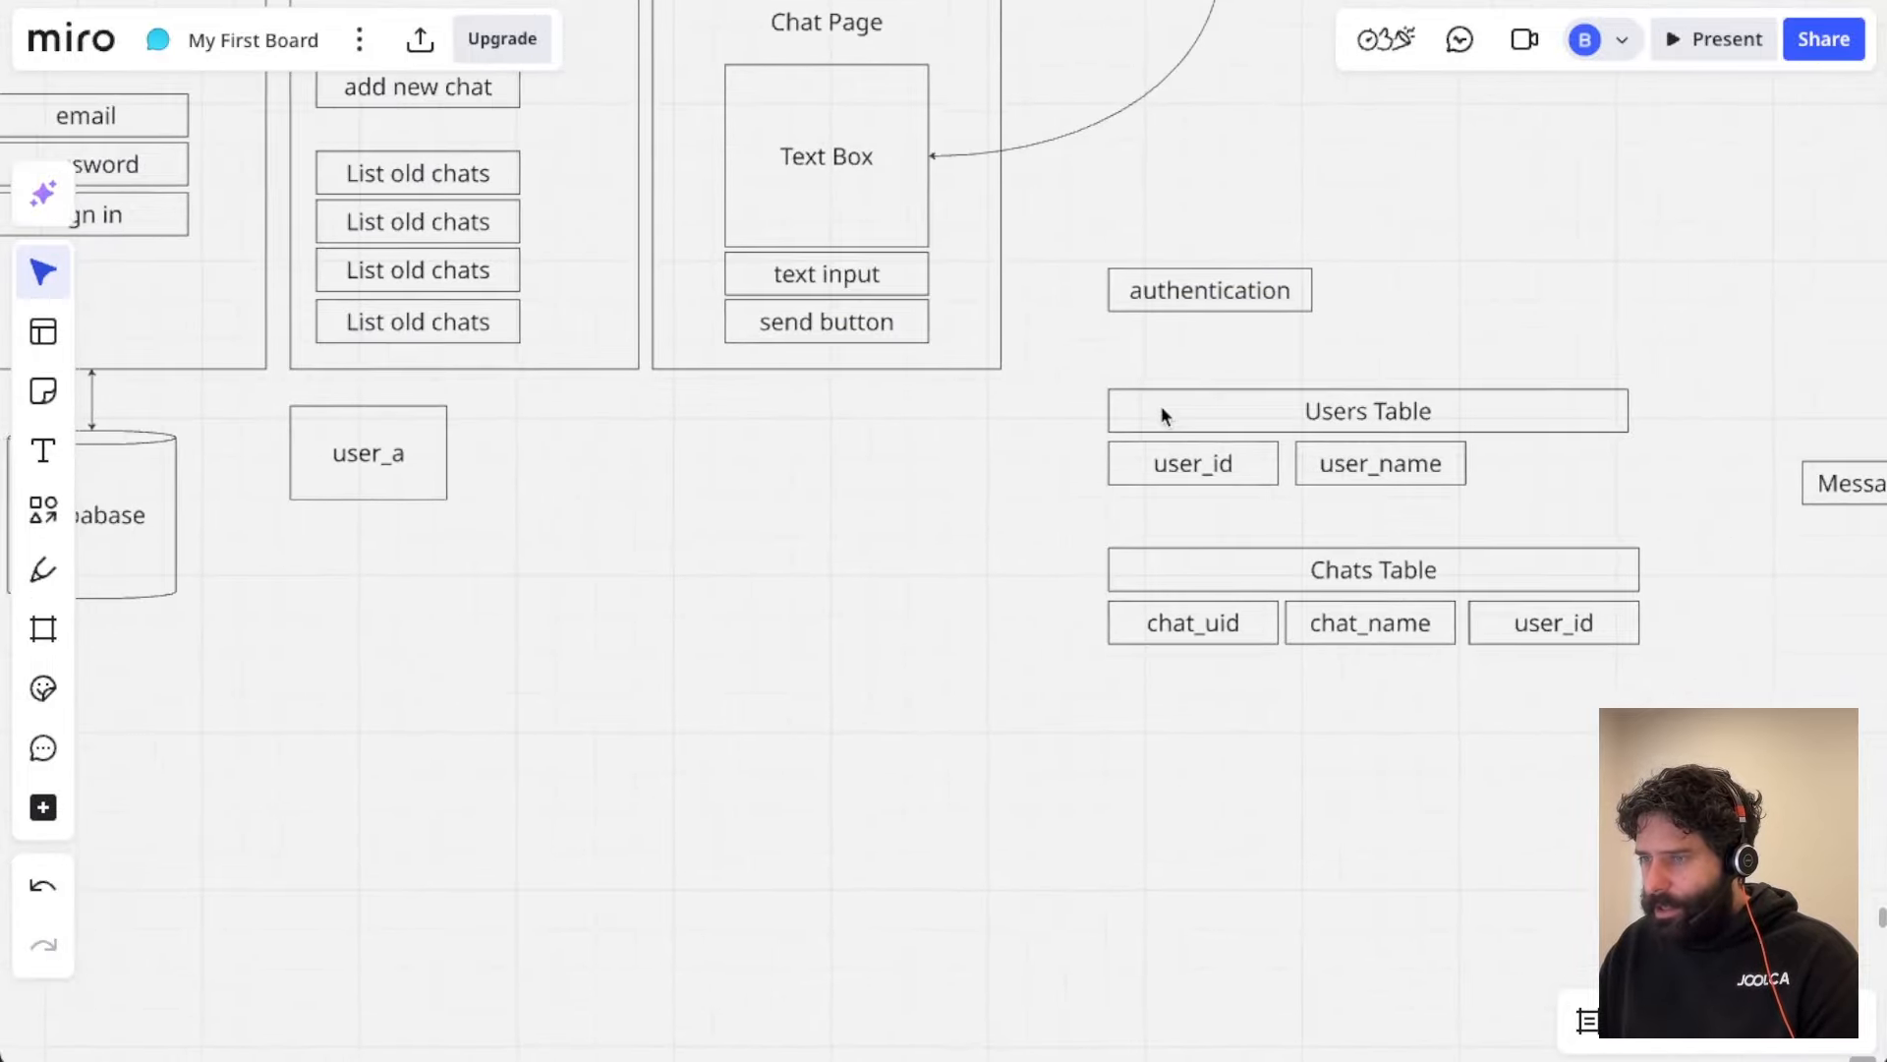
scroll(1160, 405, up, 1)
scroll(911, 637, right, 4)
scroll(910, 637, down, 1)
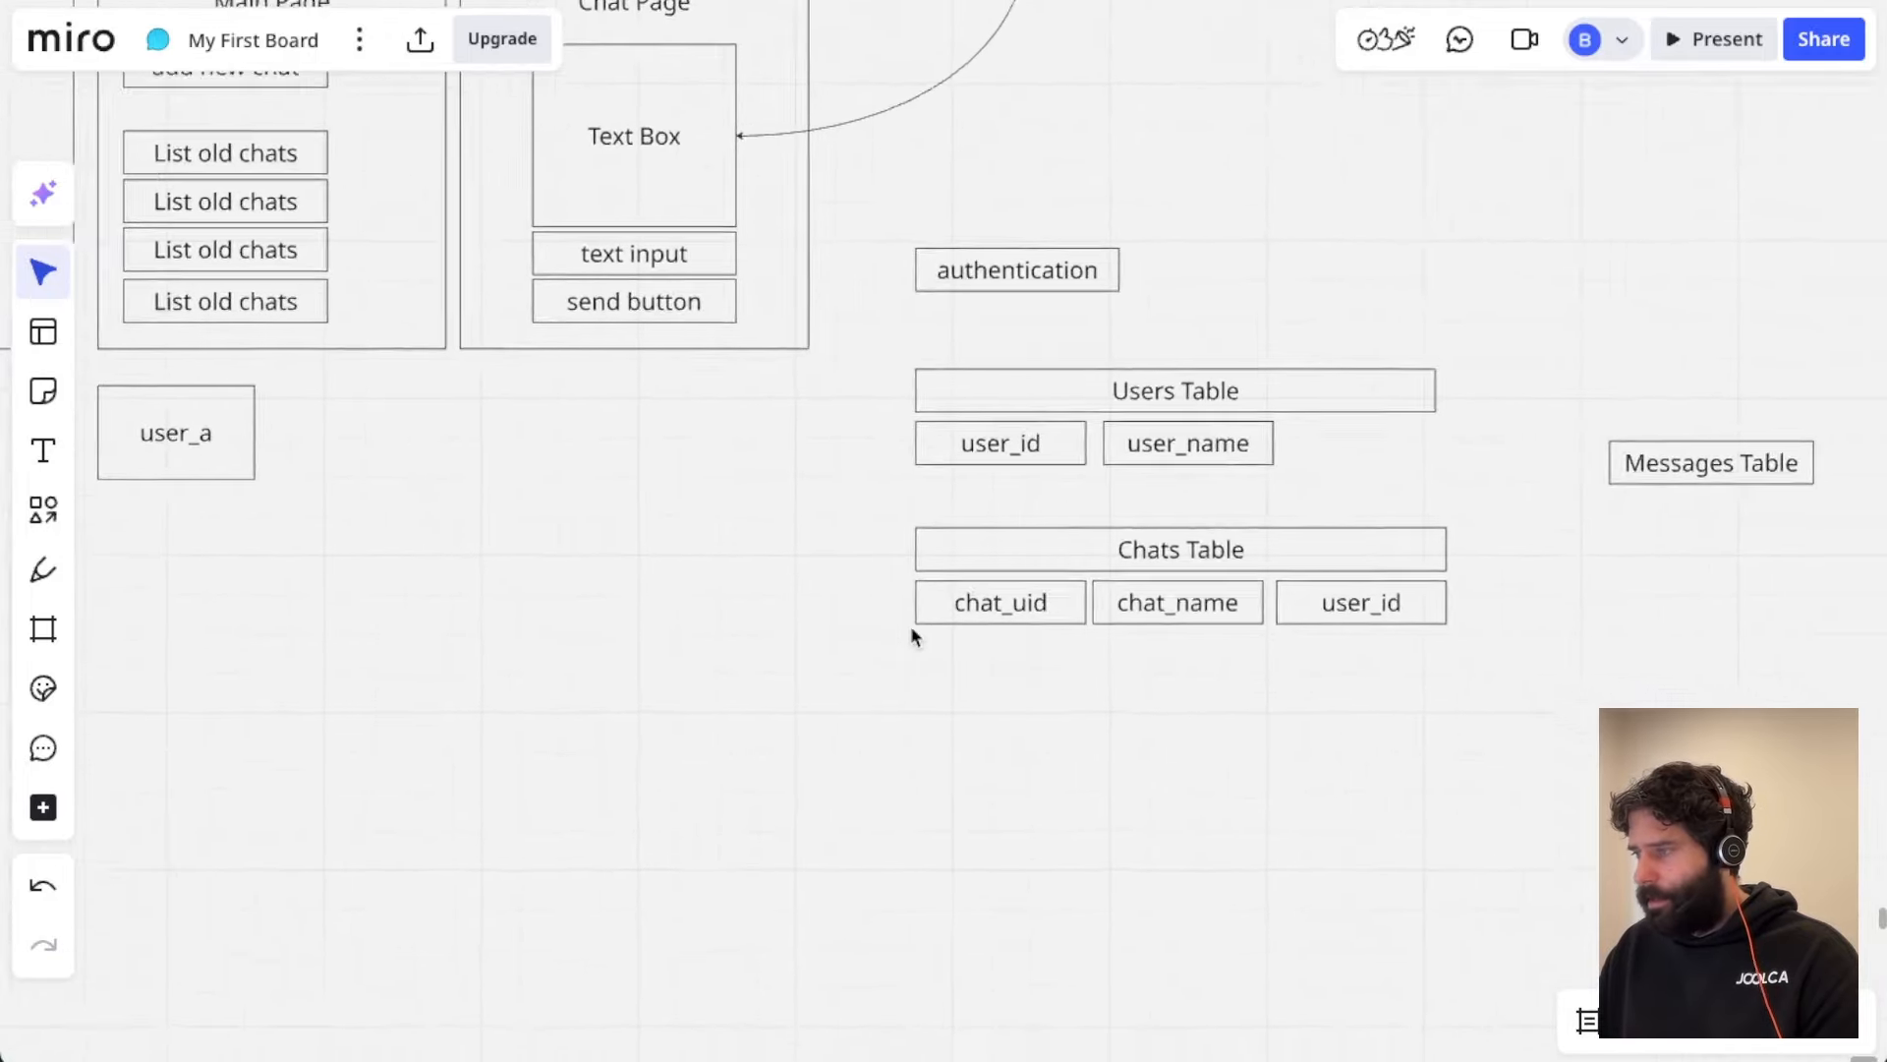
click(1613, 445)
drag(1622, 452, 682, 491)
scroll(683, 492, left, 3)
scroll(682, 491, up, 1)
drag(953, 566, 899, 653)
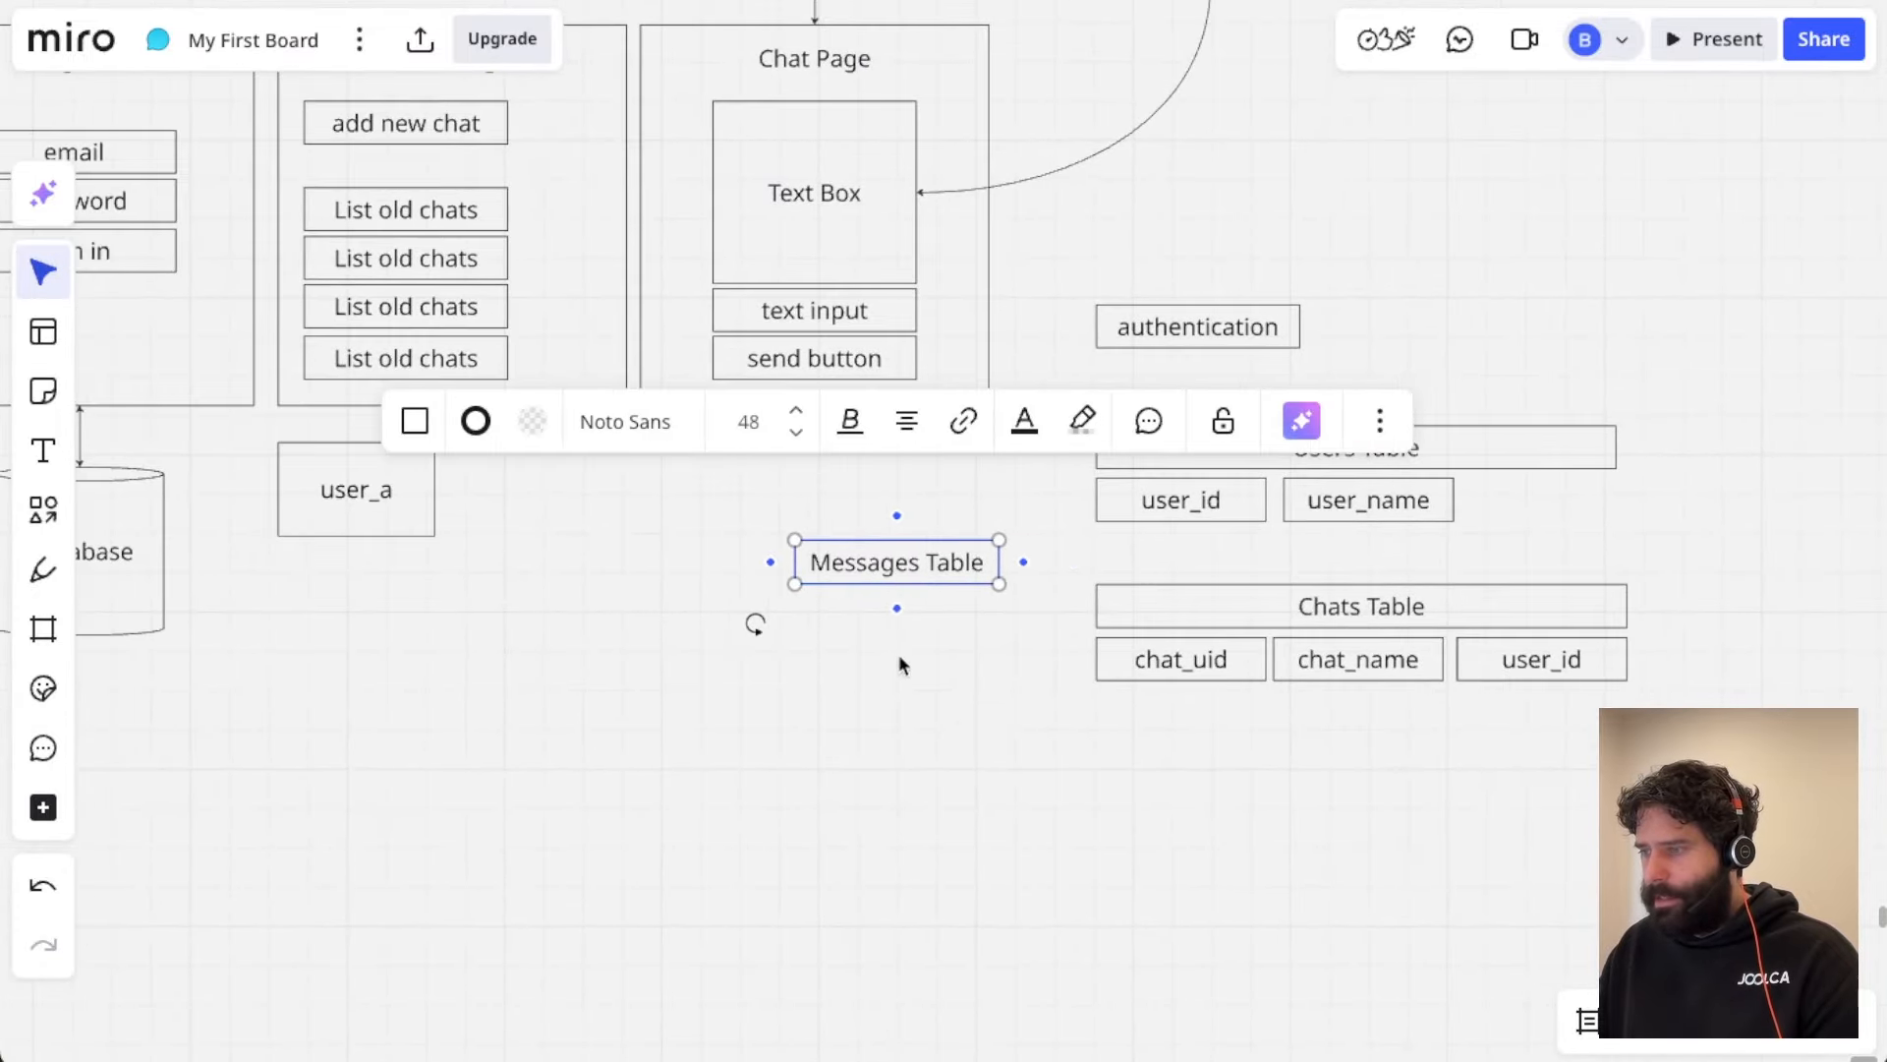
click(729, 493)
Step: Compare the Main Page and Chat Page elements with the Users and Chats tables
scroll(730, 493, left, 2)
scroll(729, 494, up, 2)
scroll(729, 493, left, 1)
scroll(730, 493, up, 1)
scroll(606, 319, up, 3)
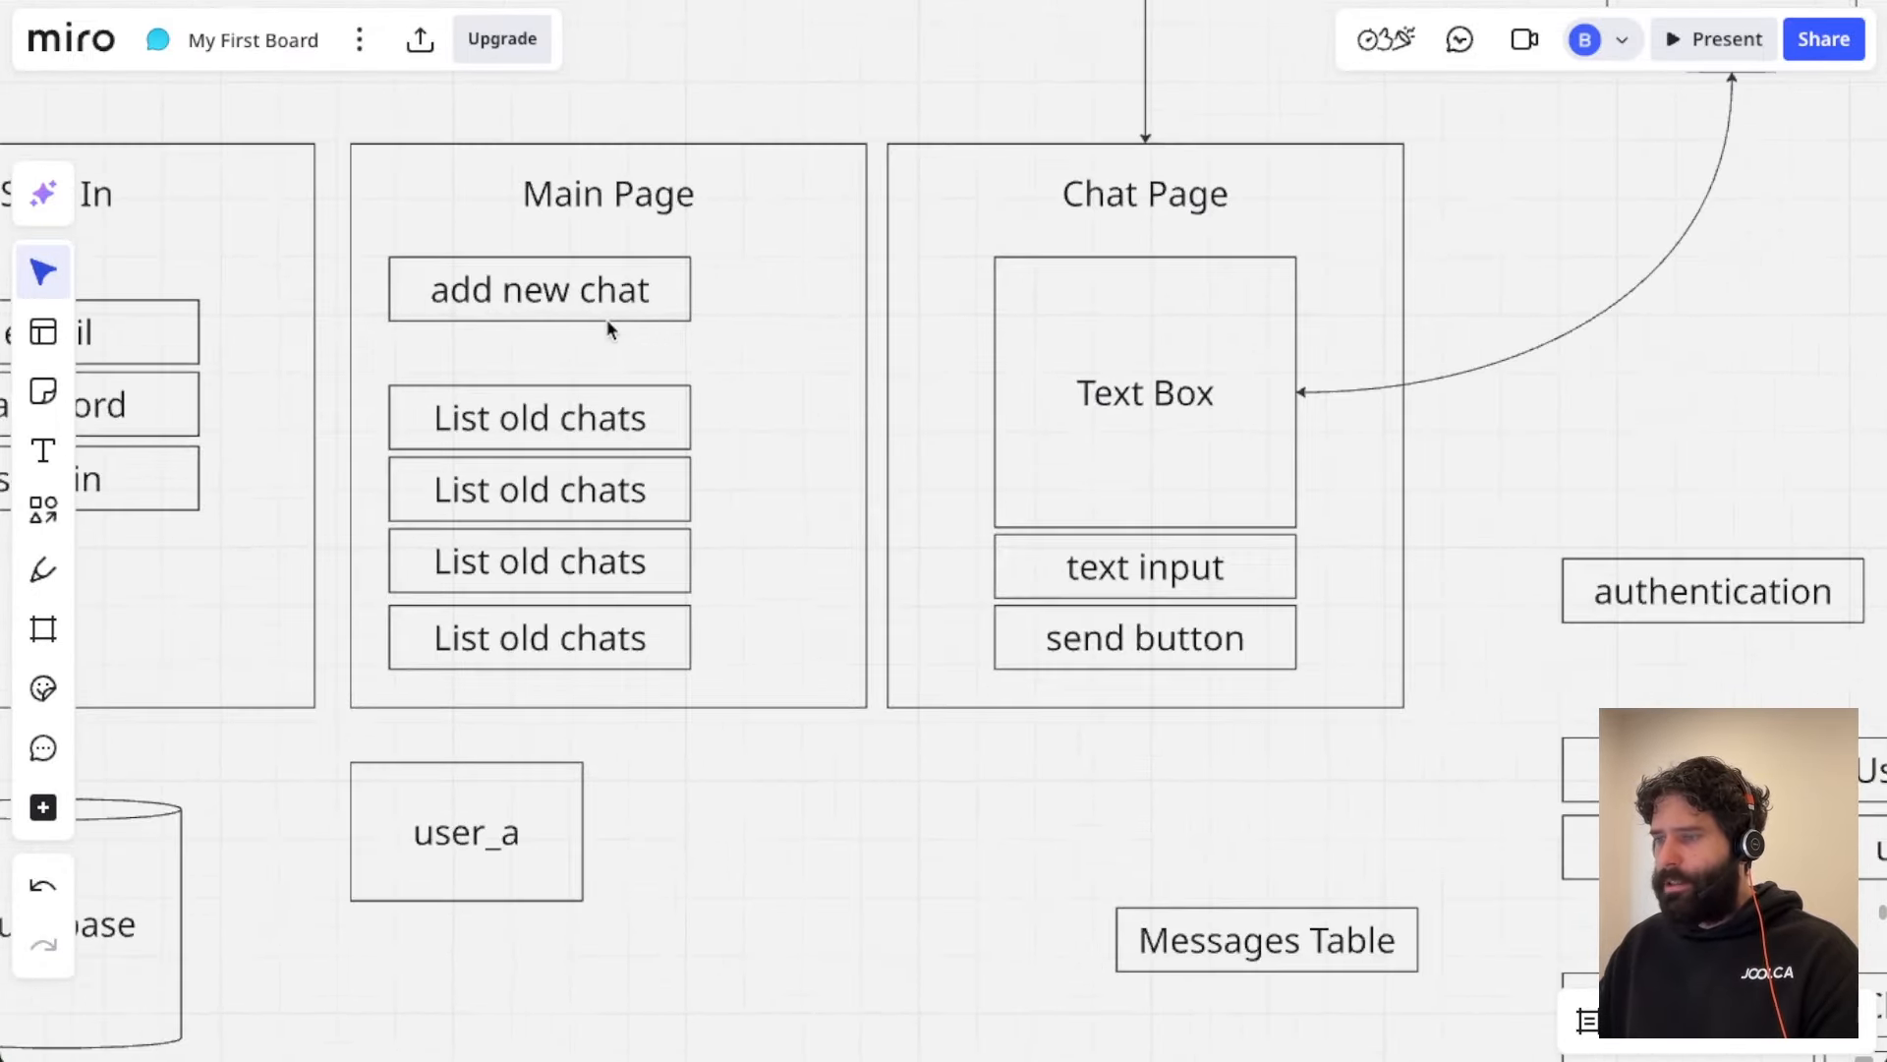
scroll(871, 390, down, 4)
scroll(870, 390, right, 4)
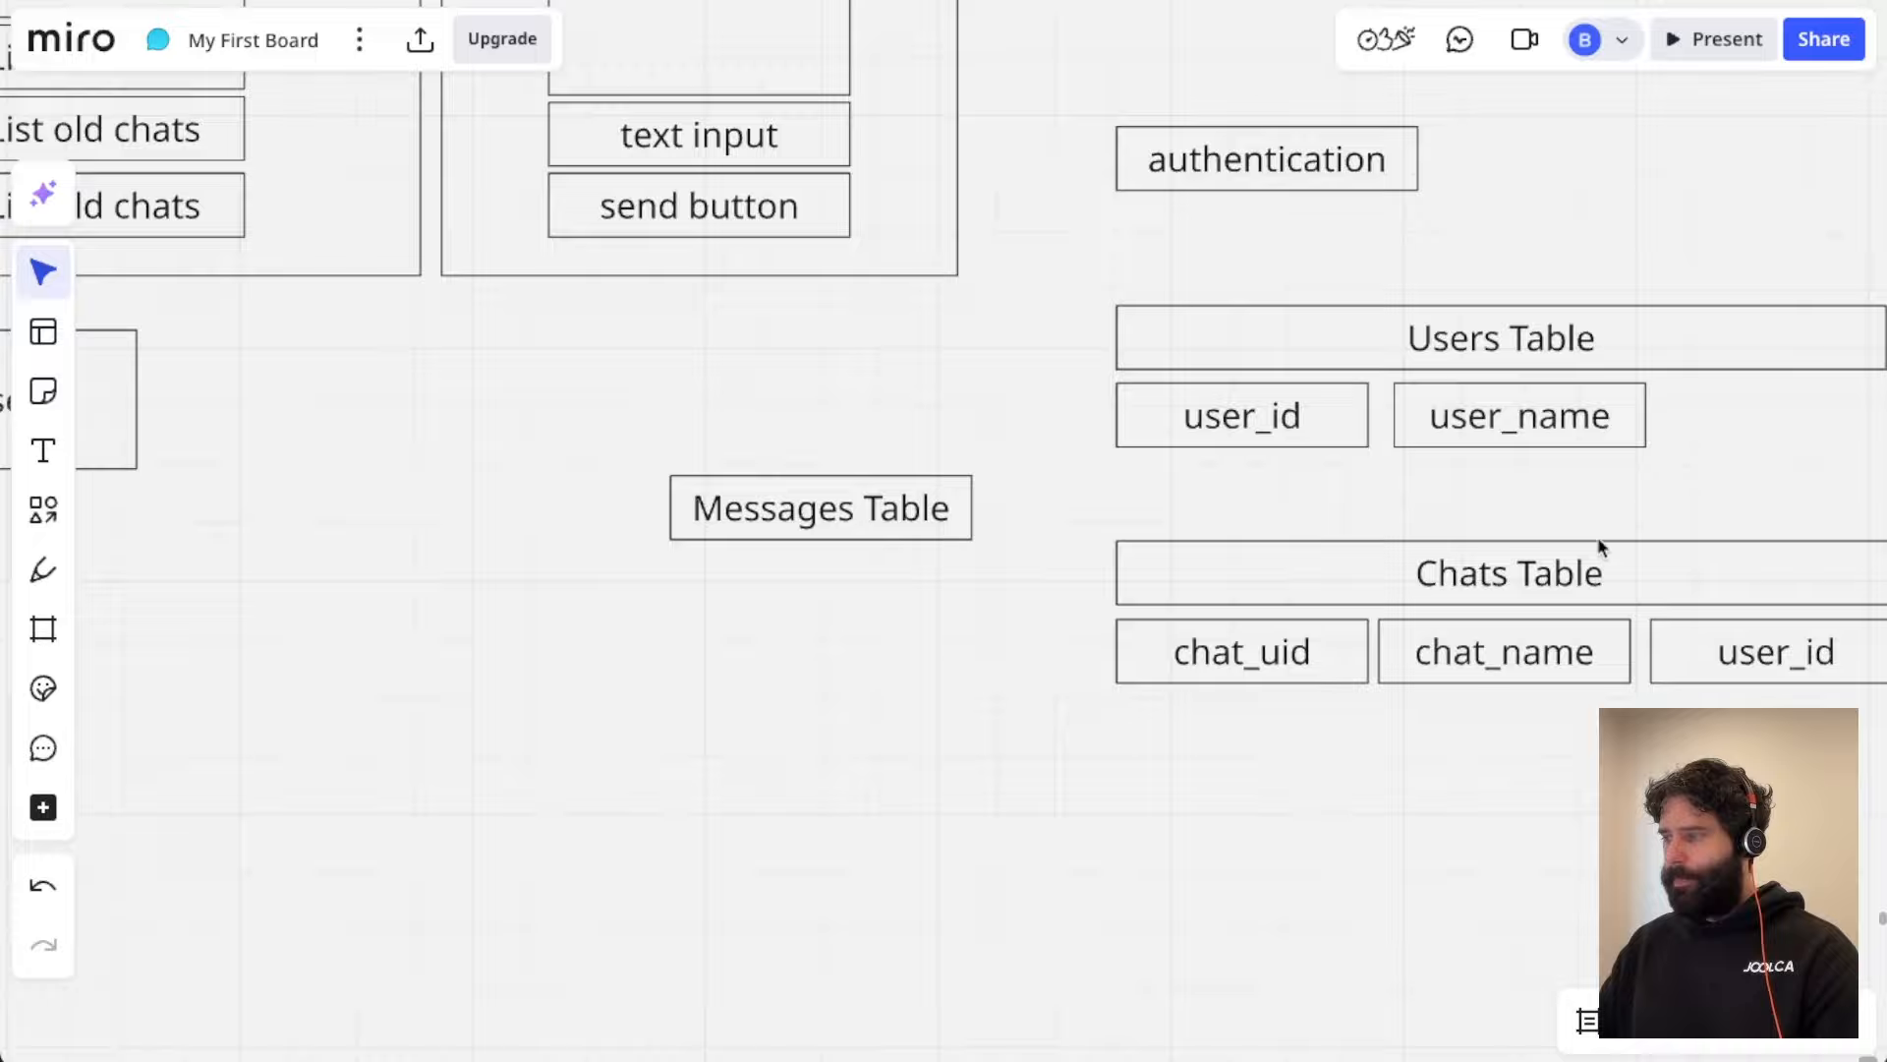
scroll(1536, 584, up, 4)
scroll(1536, 585, left, 5)
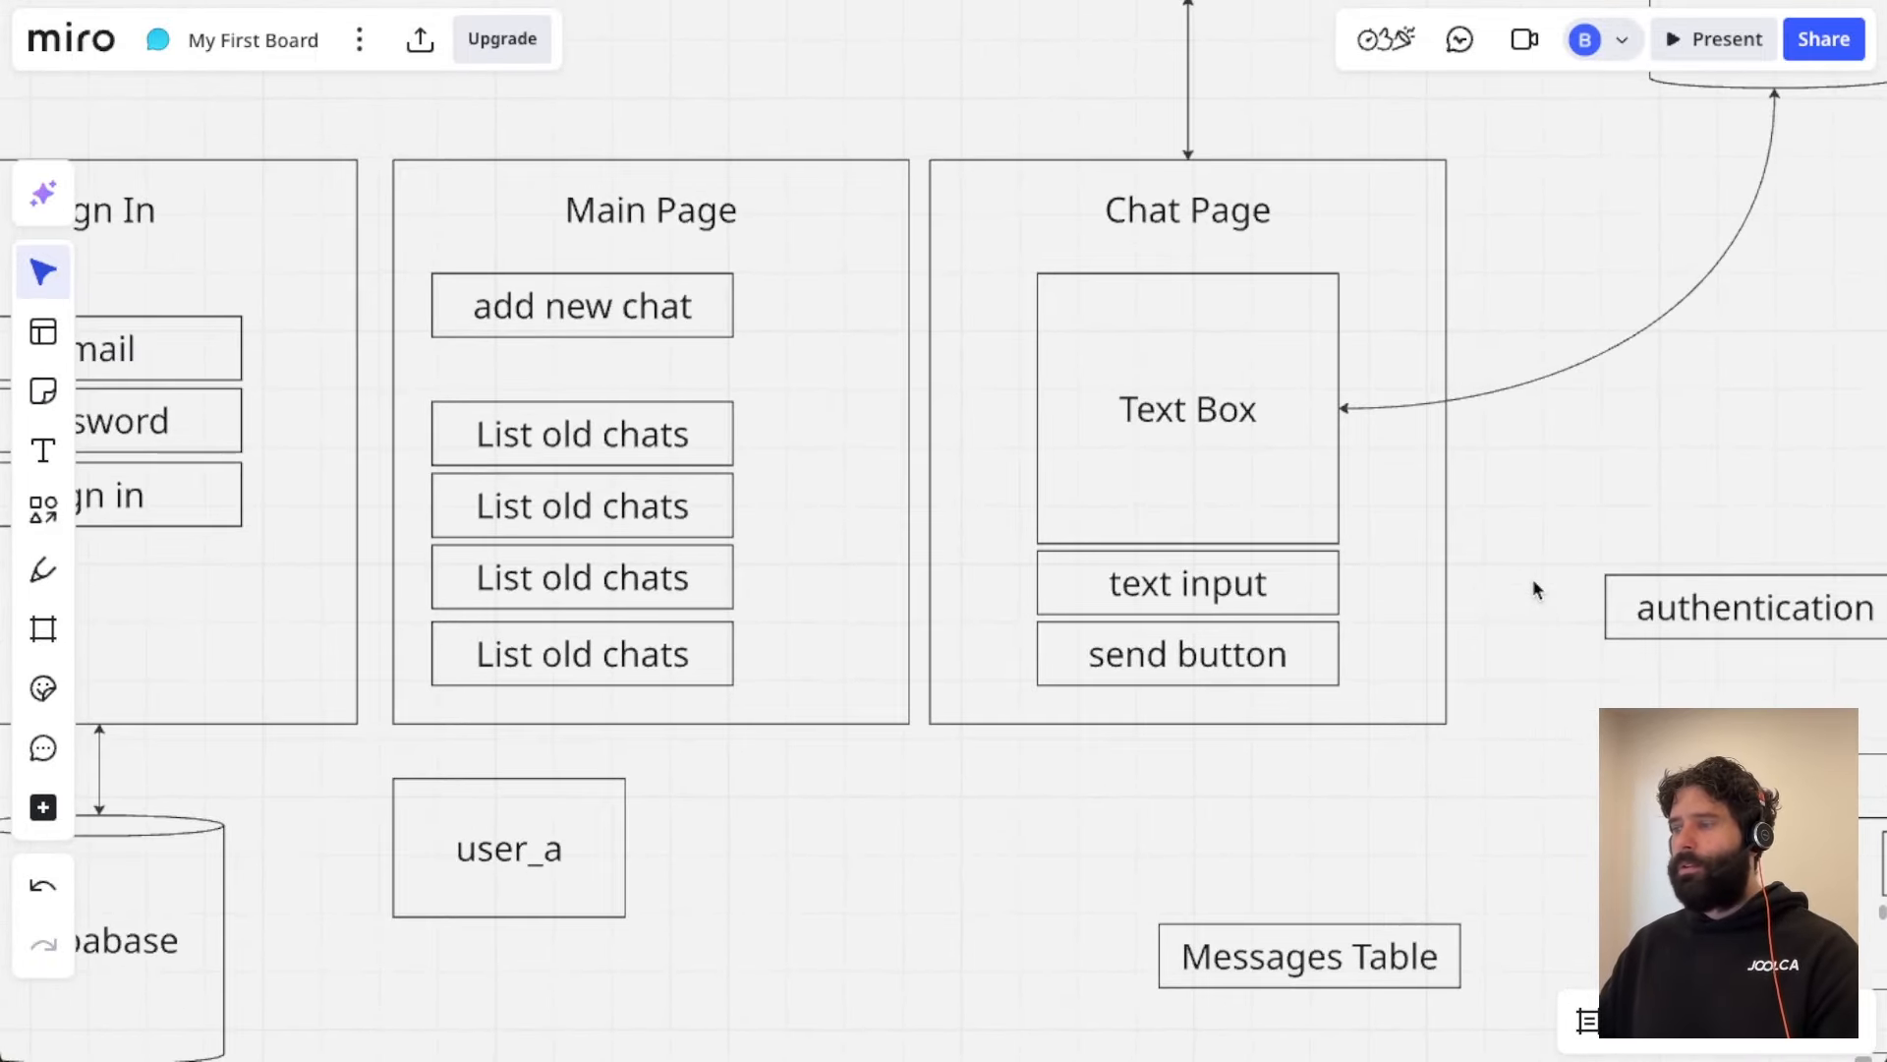
scroll(1534, 581, down, 1)
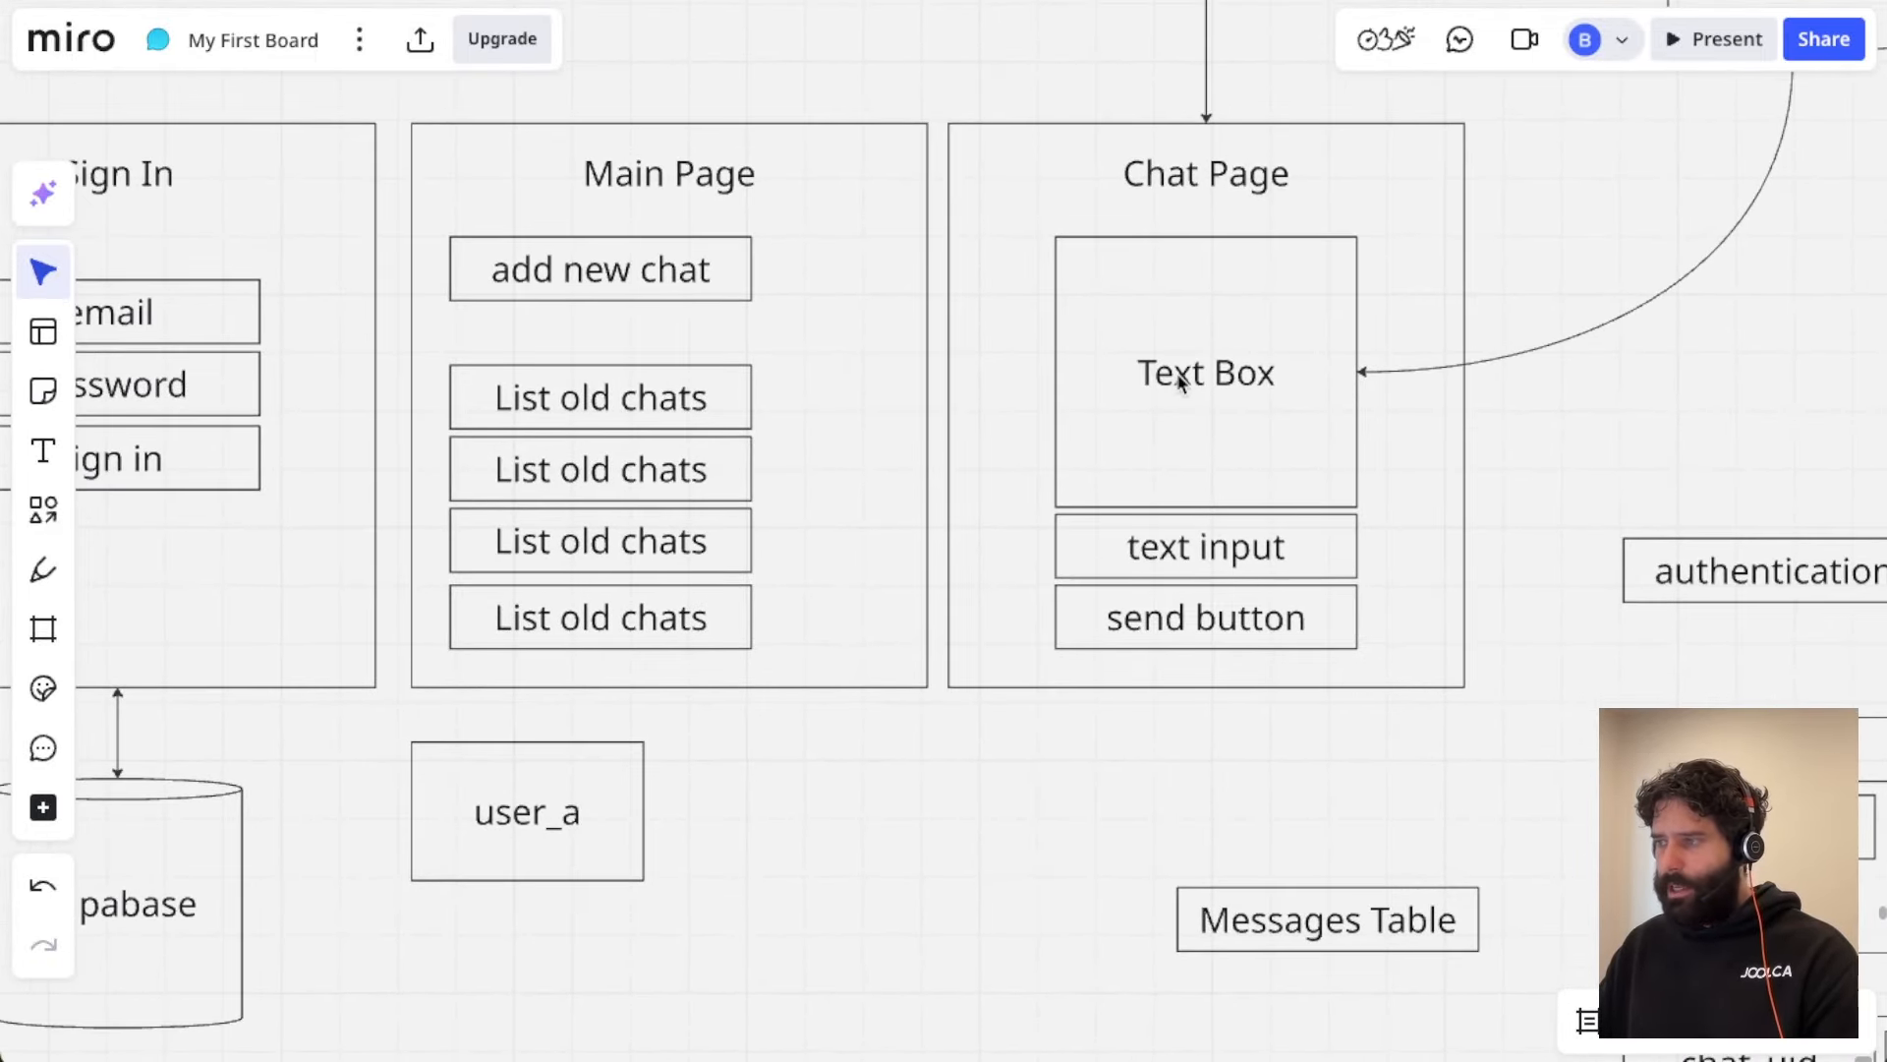
Step: Place the Messages Table box beneath the Chats Table columns, left-aligned, and widen it to match the Chats Table header
scroll(1297, 581, down, 6)
scroll(1297, 581, right, 3)
drag(1029, 240, 1471, 541)
scroll(1472, 541, right, 5)
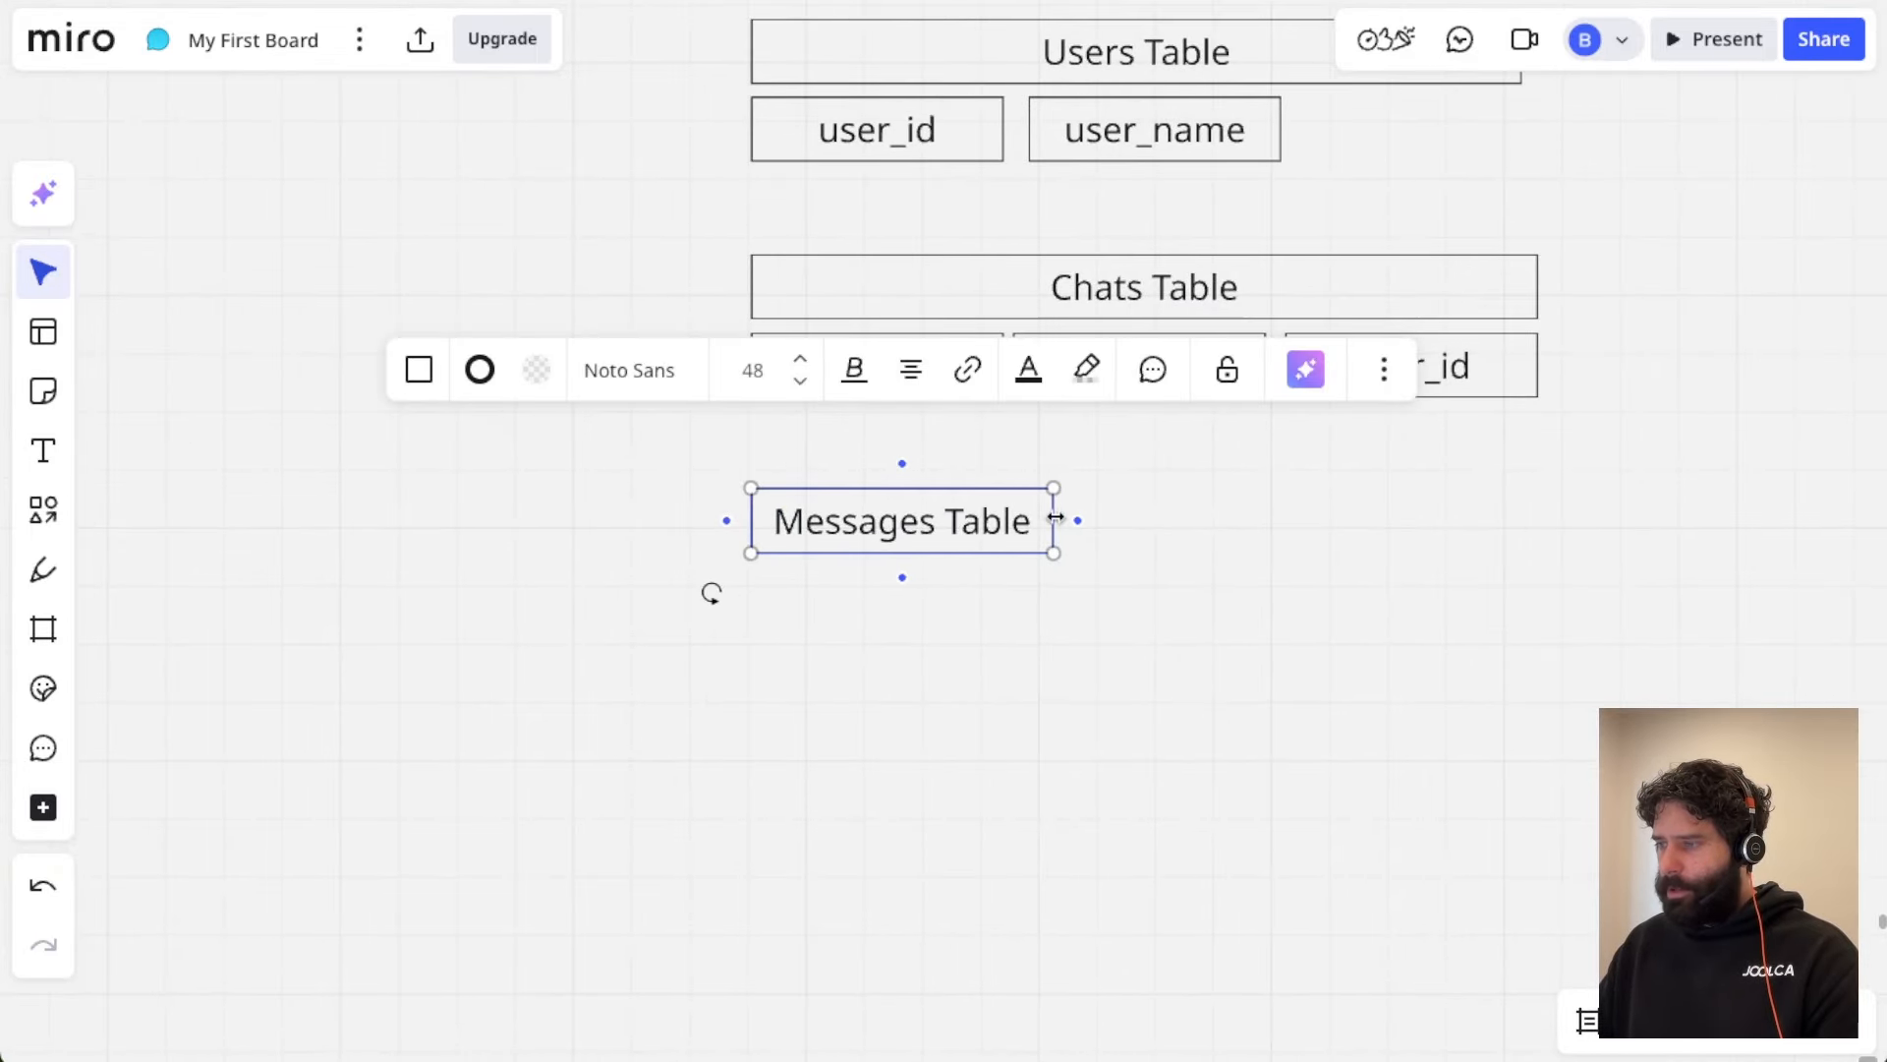
drag(1056, 516, 1540, 516)
click(551, 430)
Step: Place a copy of the chat_uid box under the Messages Table header as its first column and label it "message_id"
click(779, 393)
key(ctrl+c)
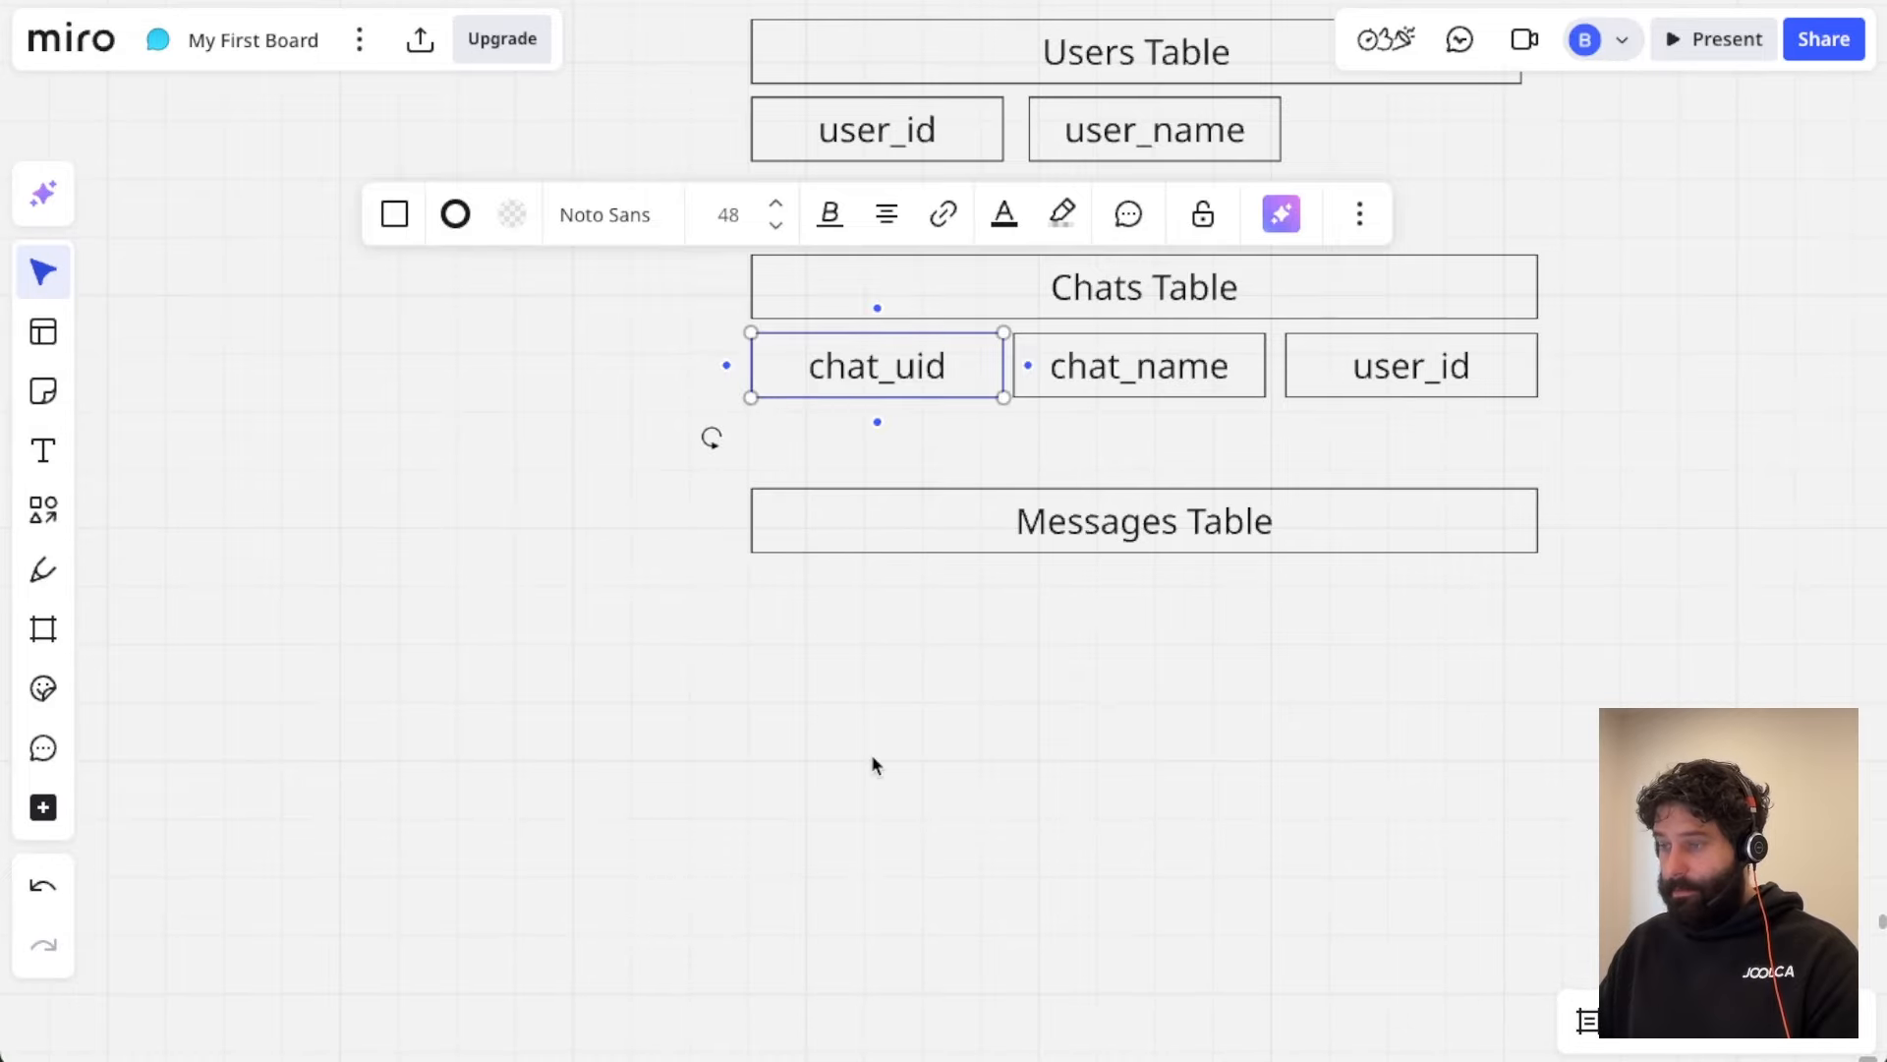
key(ctrl+v)
drag(872, 744, 873, 608)
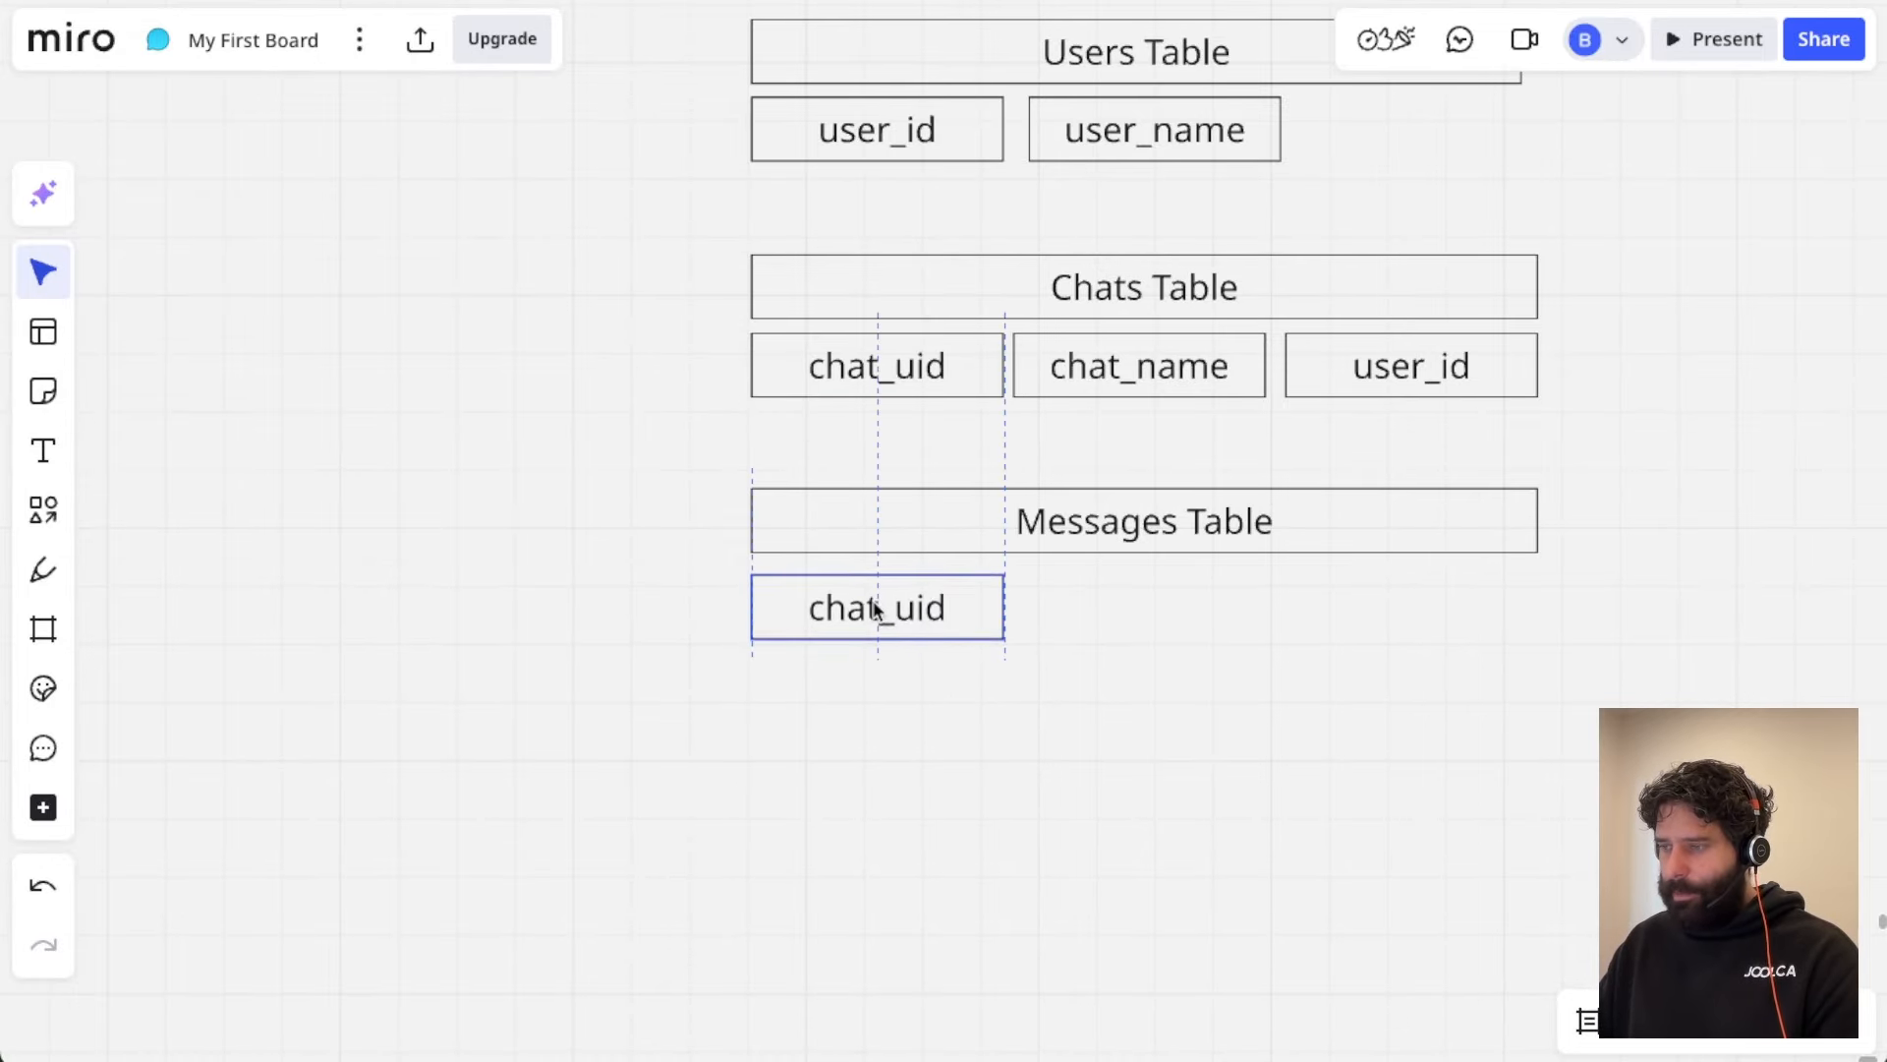
double_click(874, 602)
text(message_id)
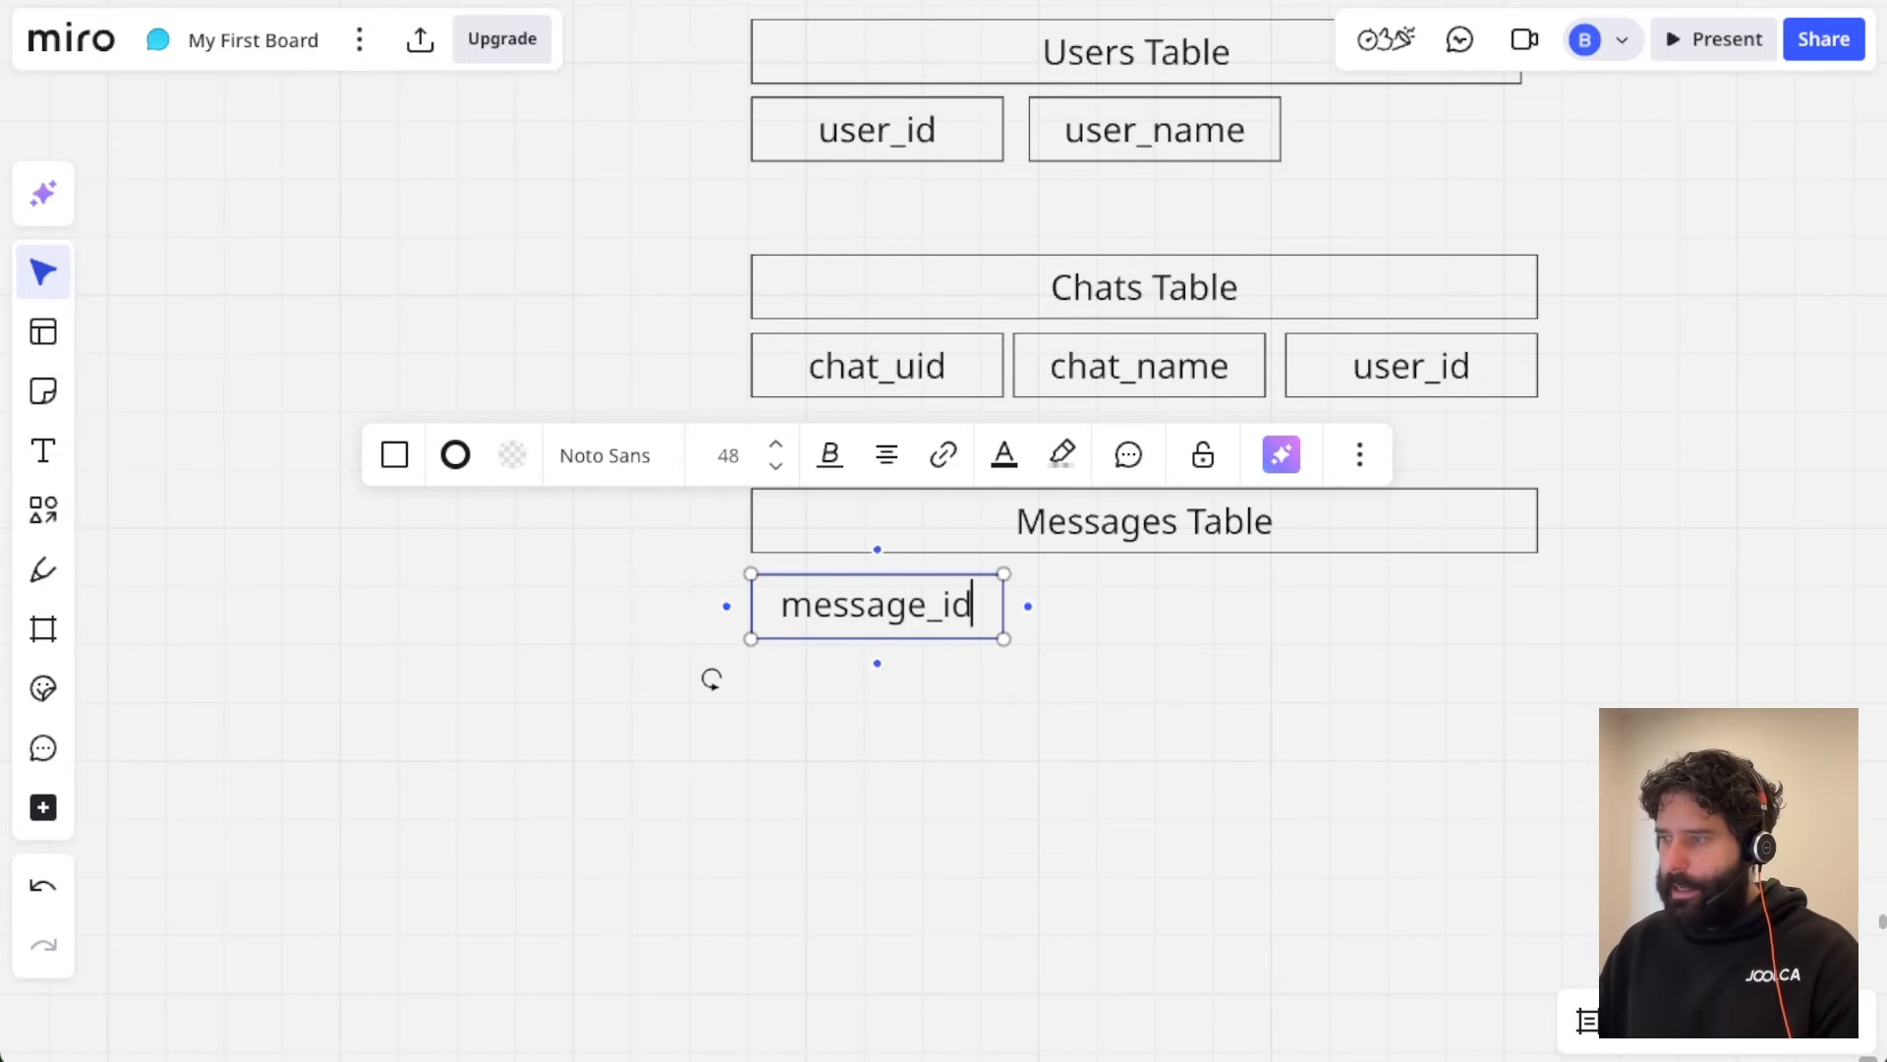
click(1047, 725)
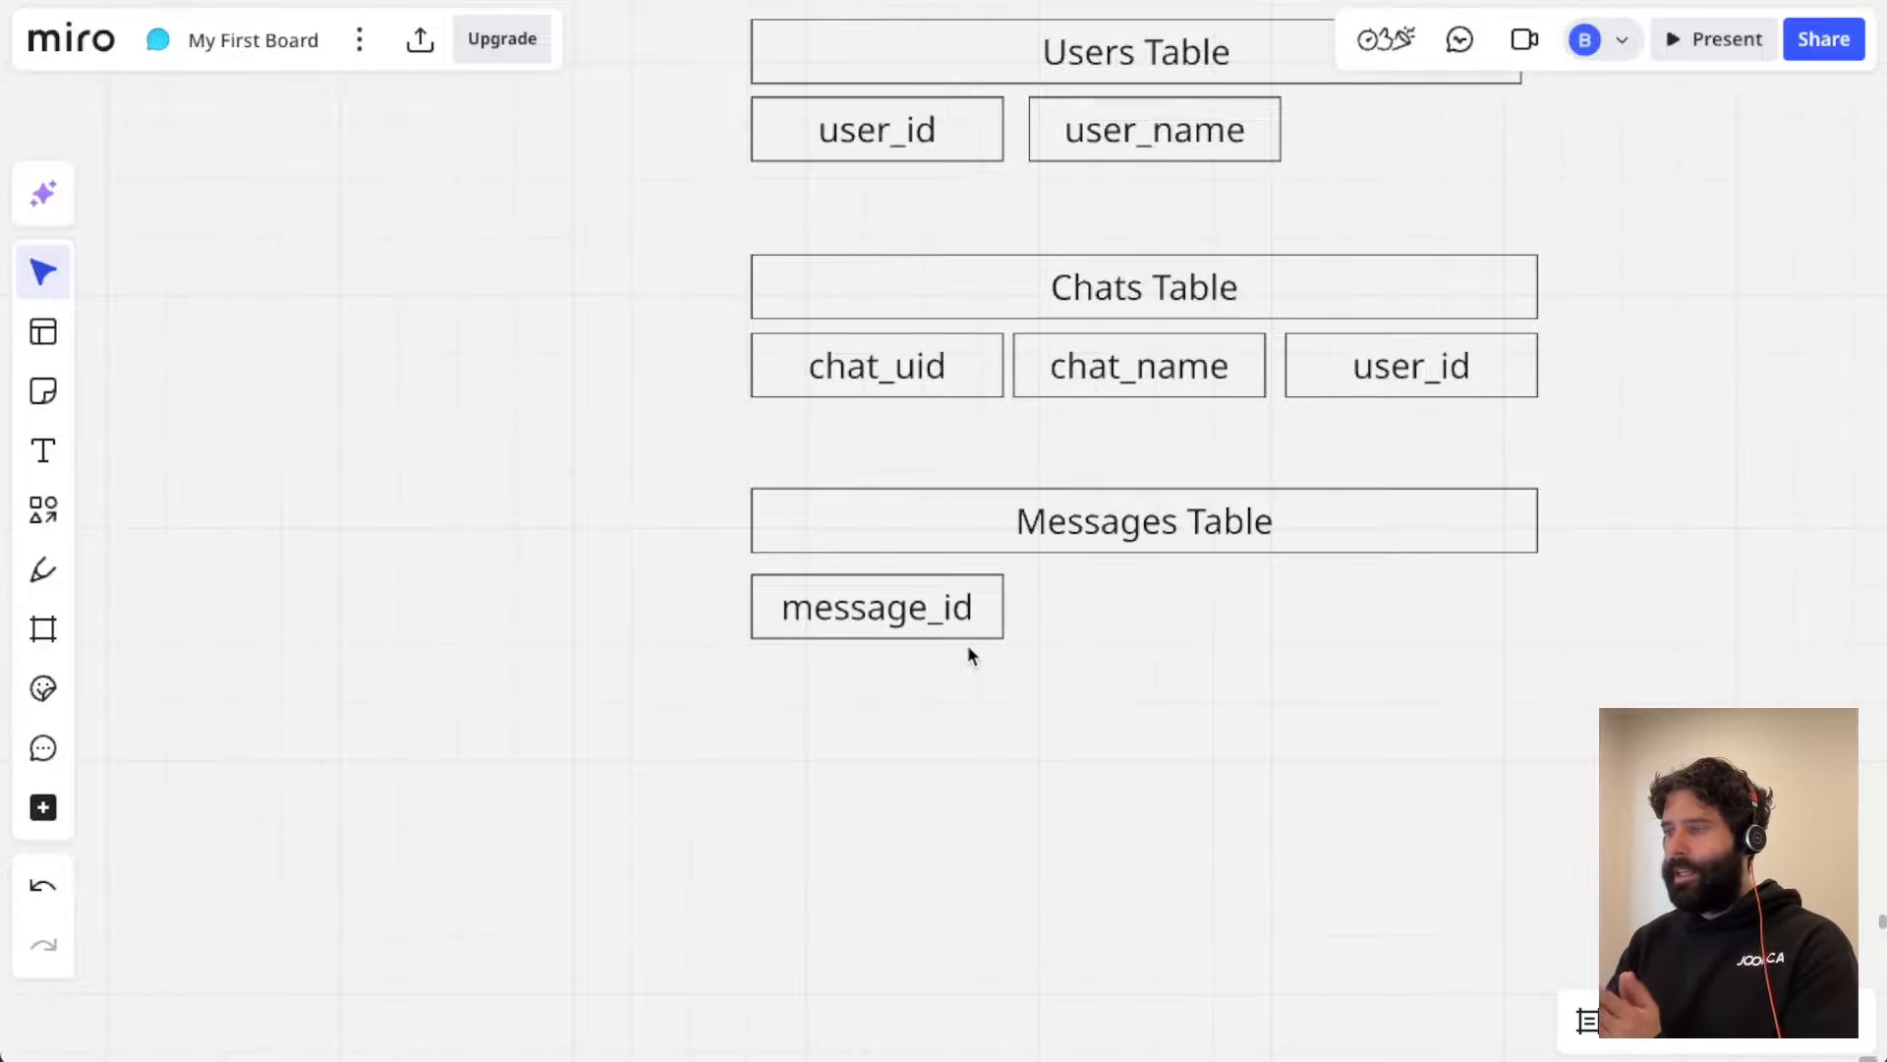
Step: Nudge the message_id box up so it sits closer beneath the Messages Table header
click(860, 136)
click(892, 359)
click(914, 602)
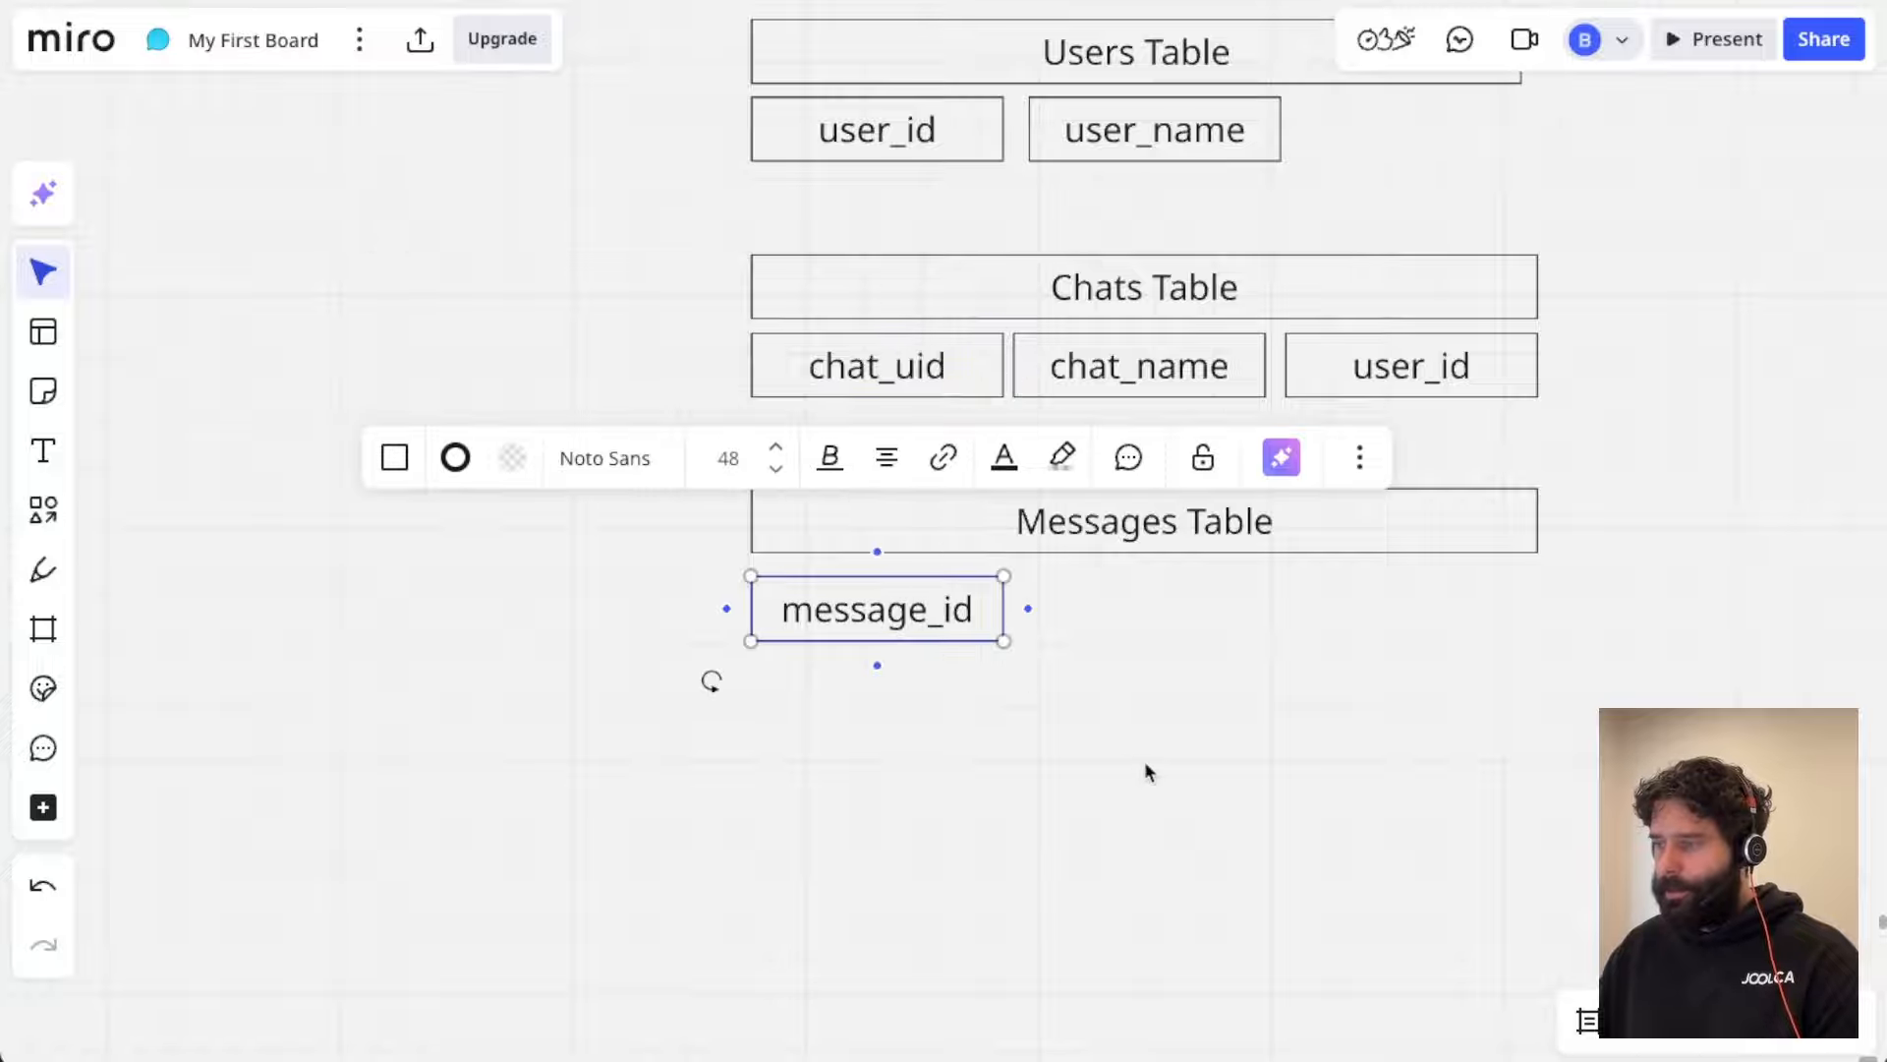
click(1146, 767)
drag(947, 619, 943, 616)
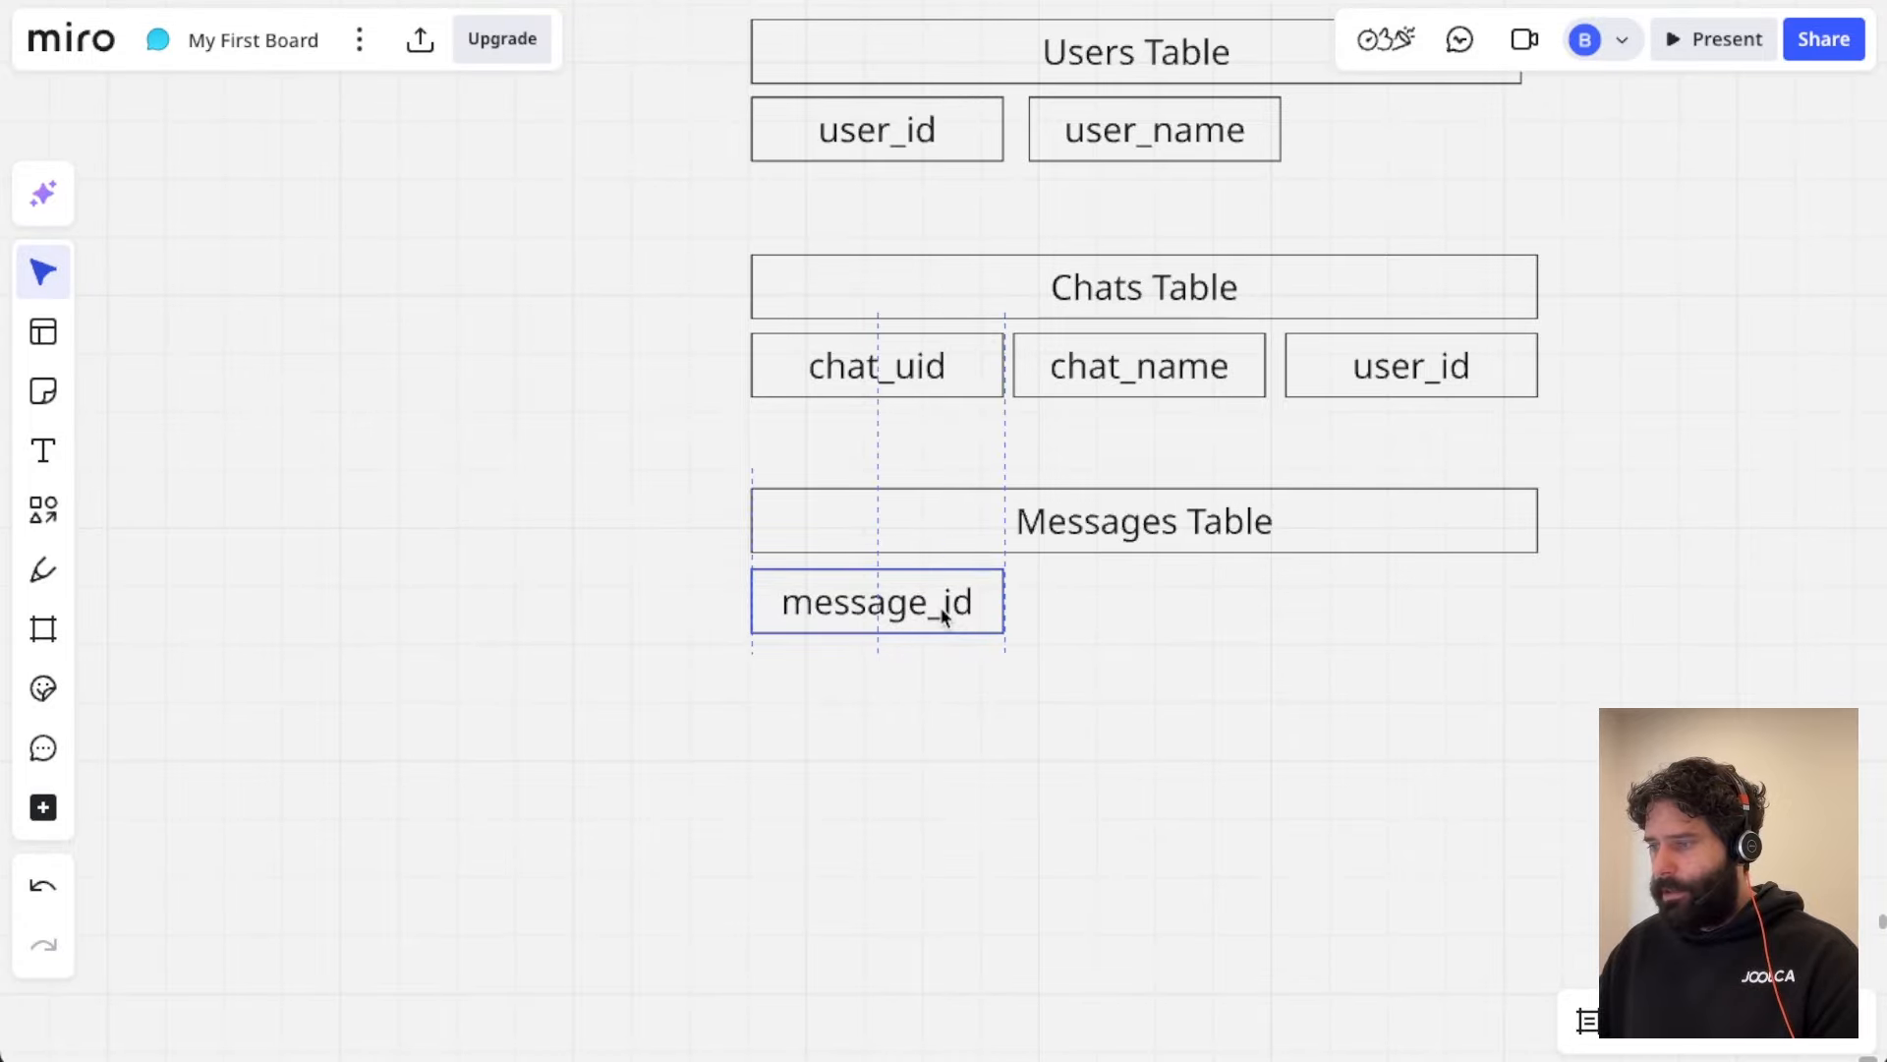
Step: Move the user_a box from below the Main Page to below the Chat Page
scroll(935, 581, left, 15)
scroll(935, 581, up, 10)
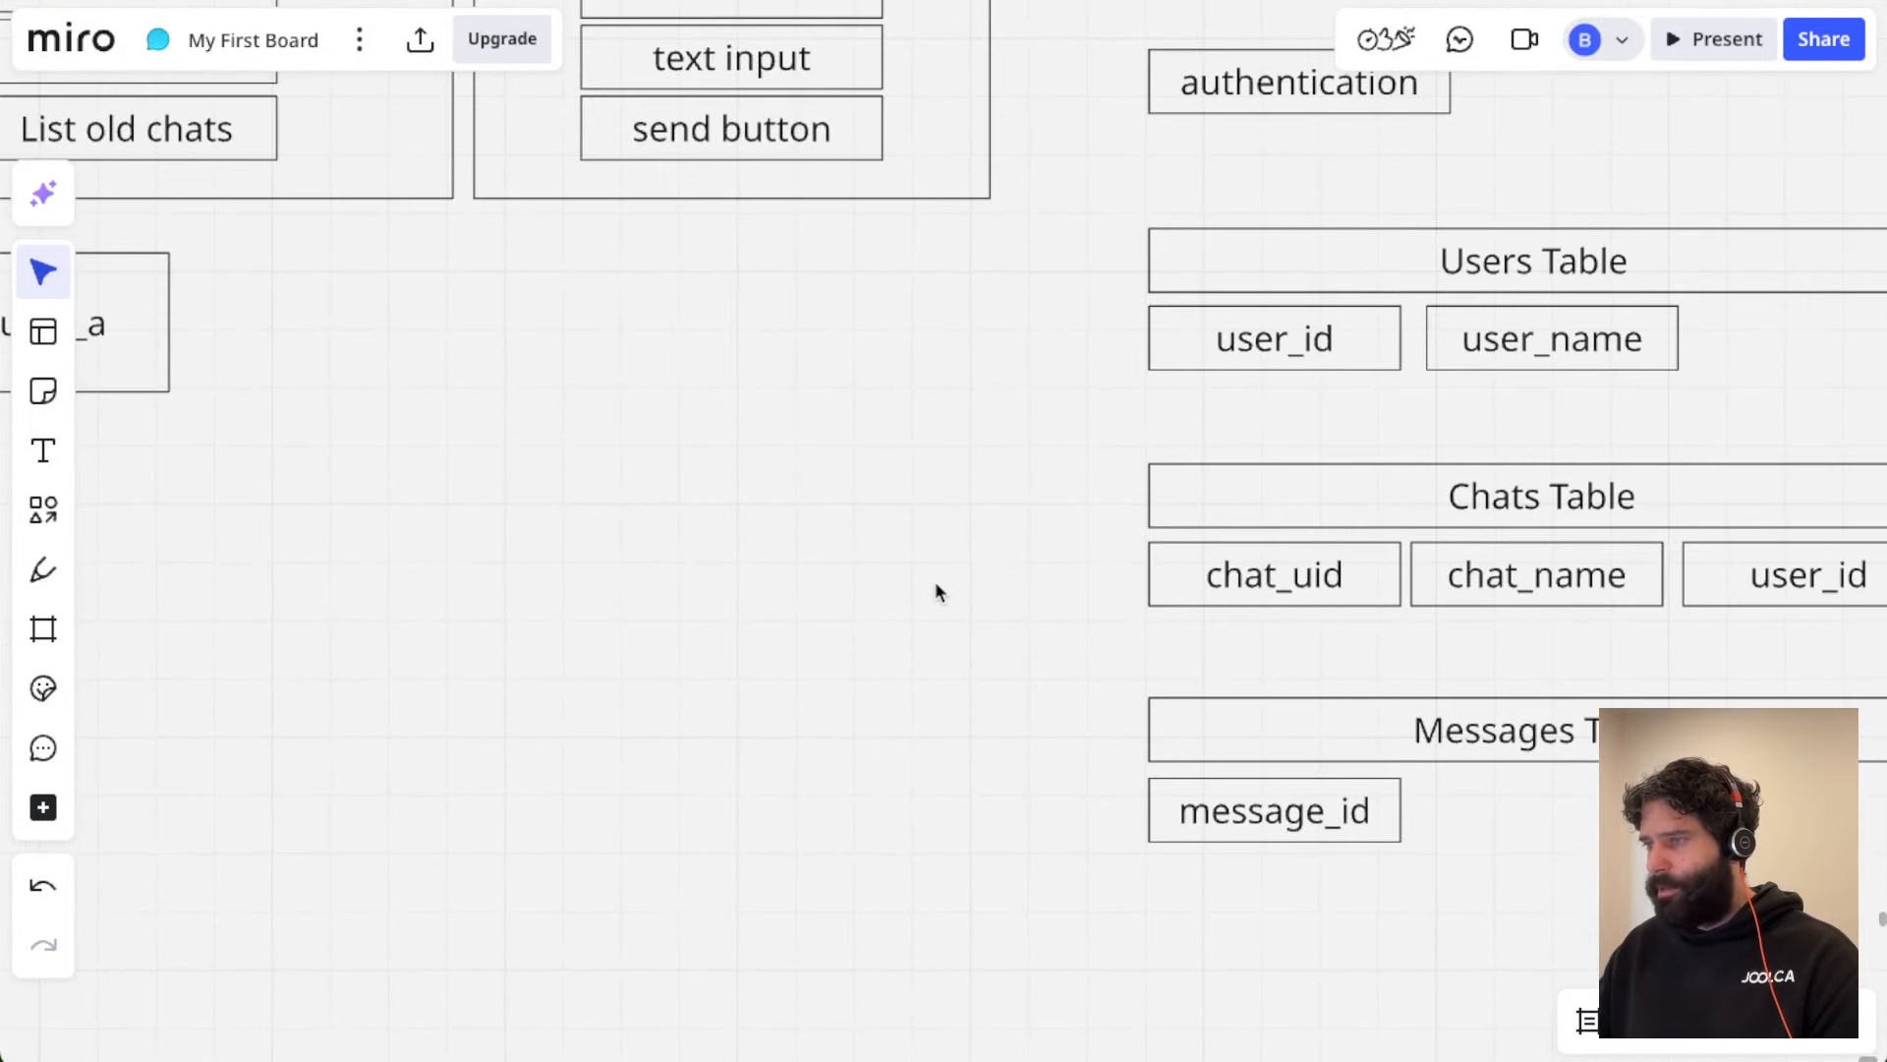
drag(462, 655, 999, 645)
scroll(1190, 640, up, 5)
scroll(1189, 640, right, 5)
click(1140, 759)
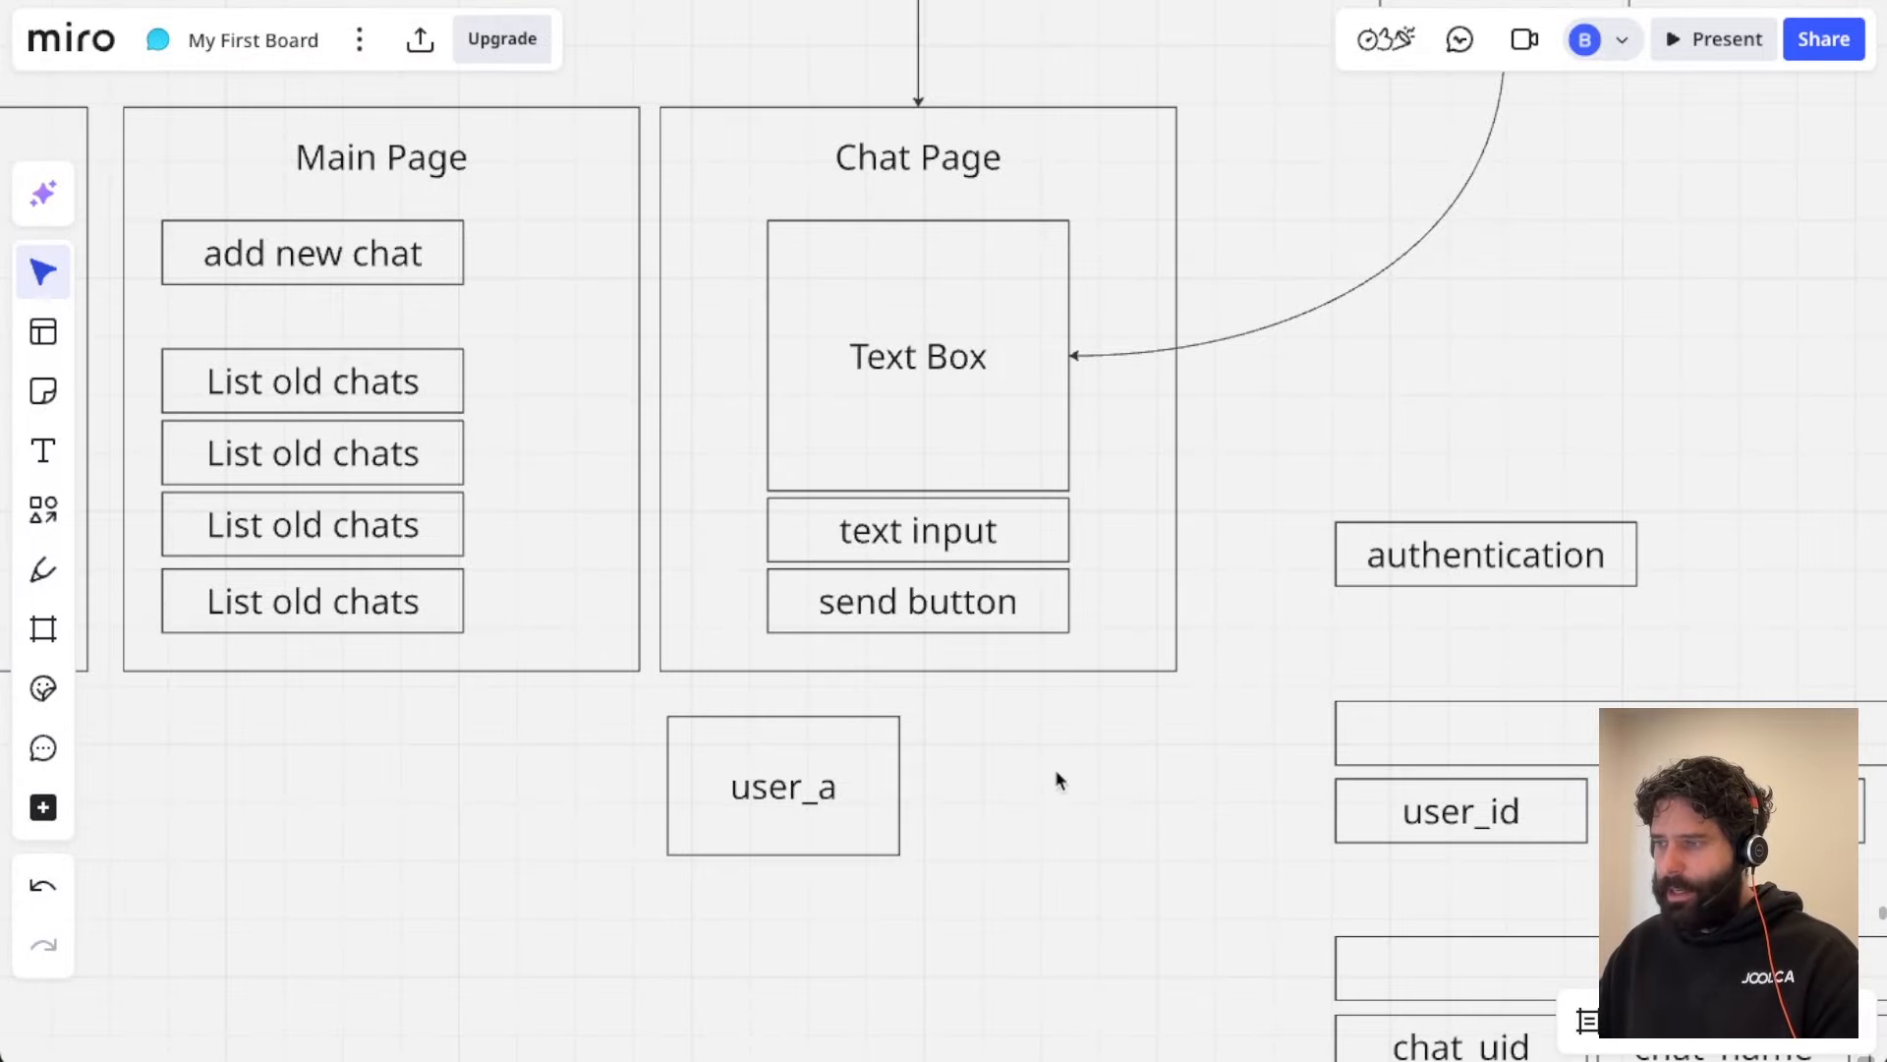
Step: Examine the Chat Page's Text Box against the tables to see how messages relate to a chat
scroll(1117, 822, right, 5)
scroll(1118, 822, down, 4)
scroll(1118, 822, up, 4)
scroll(1117, 821, left, 2)
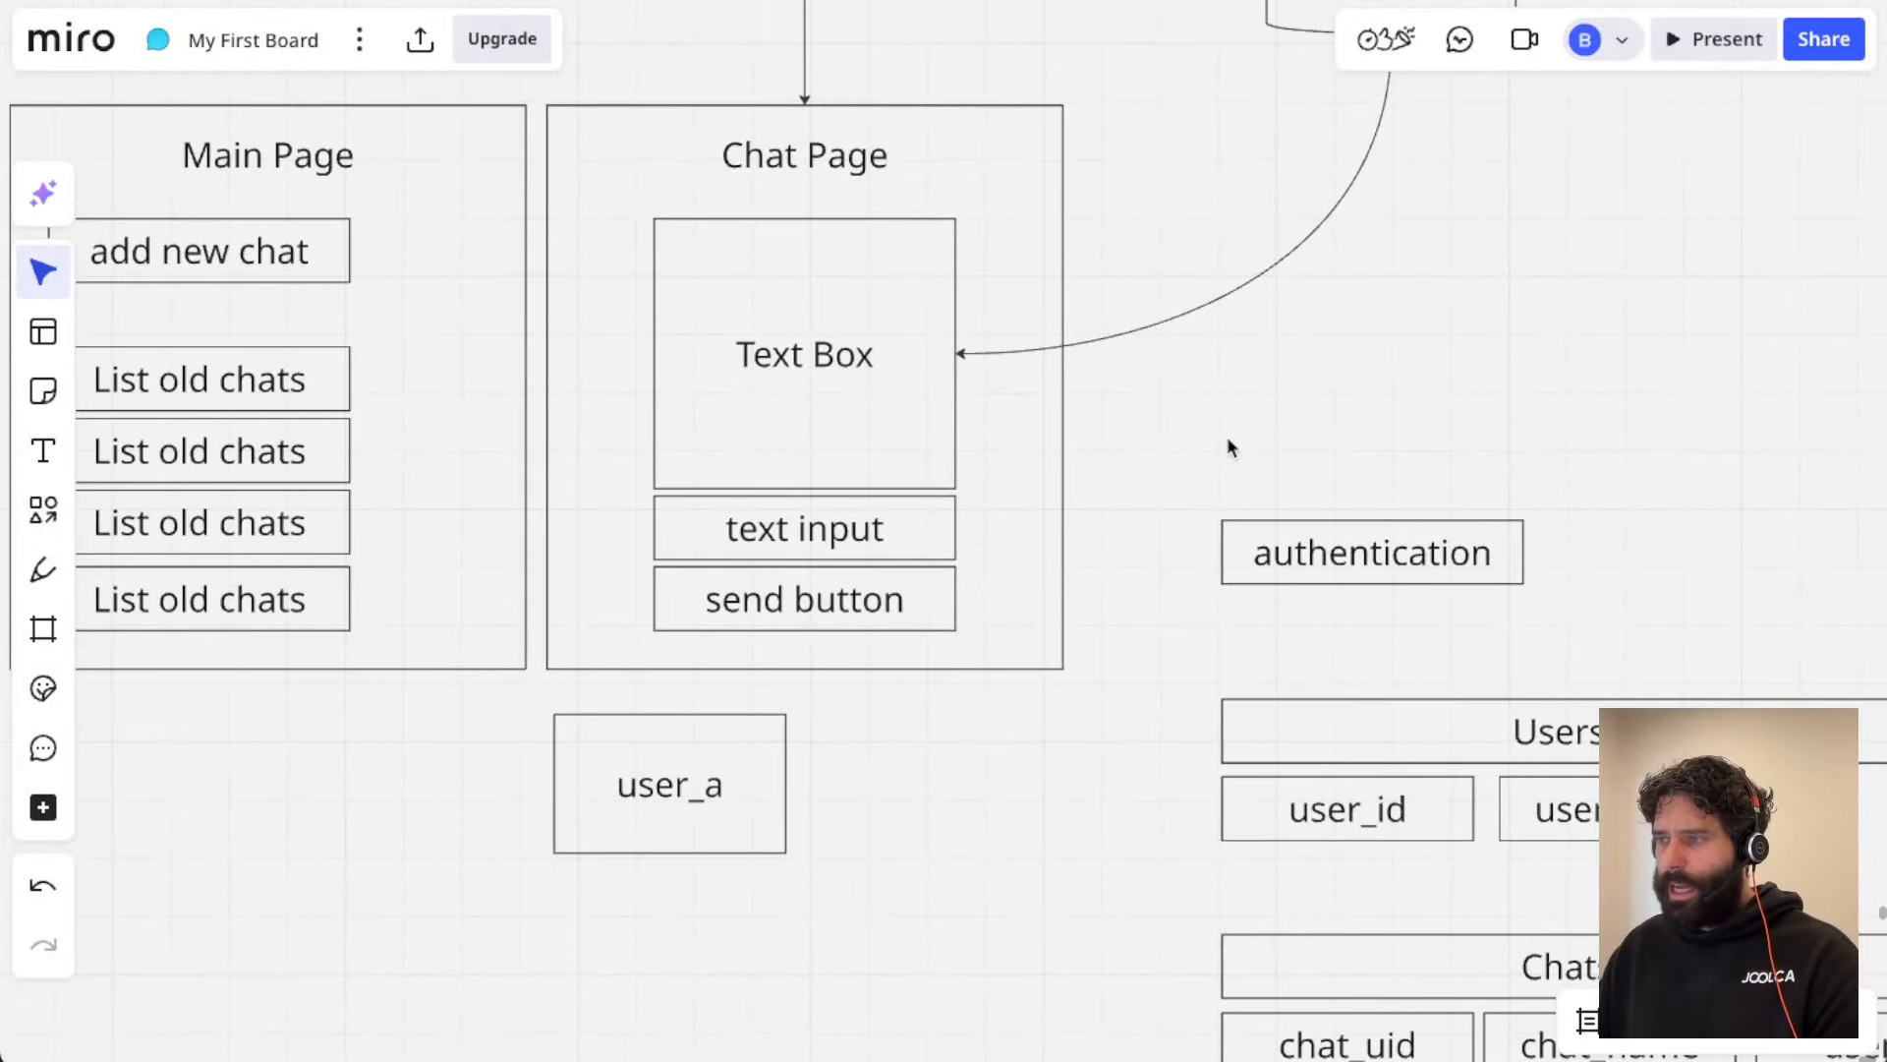
mouse_move(1217, 411)
mouse_down()
mouse_move(900, 179)
mouse_move(961, 203)
mouse_move(914, 189)
mouse_move(889, 336)
mouse_up()
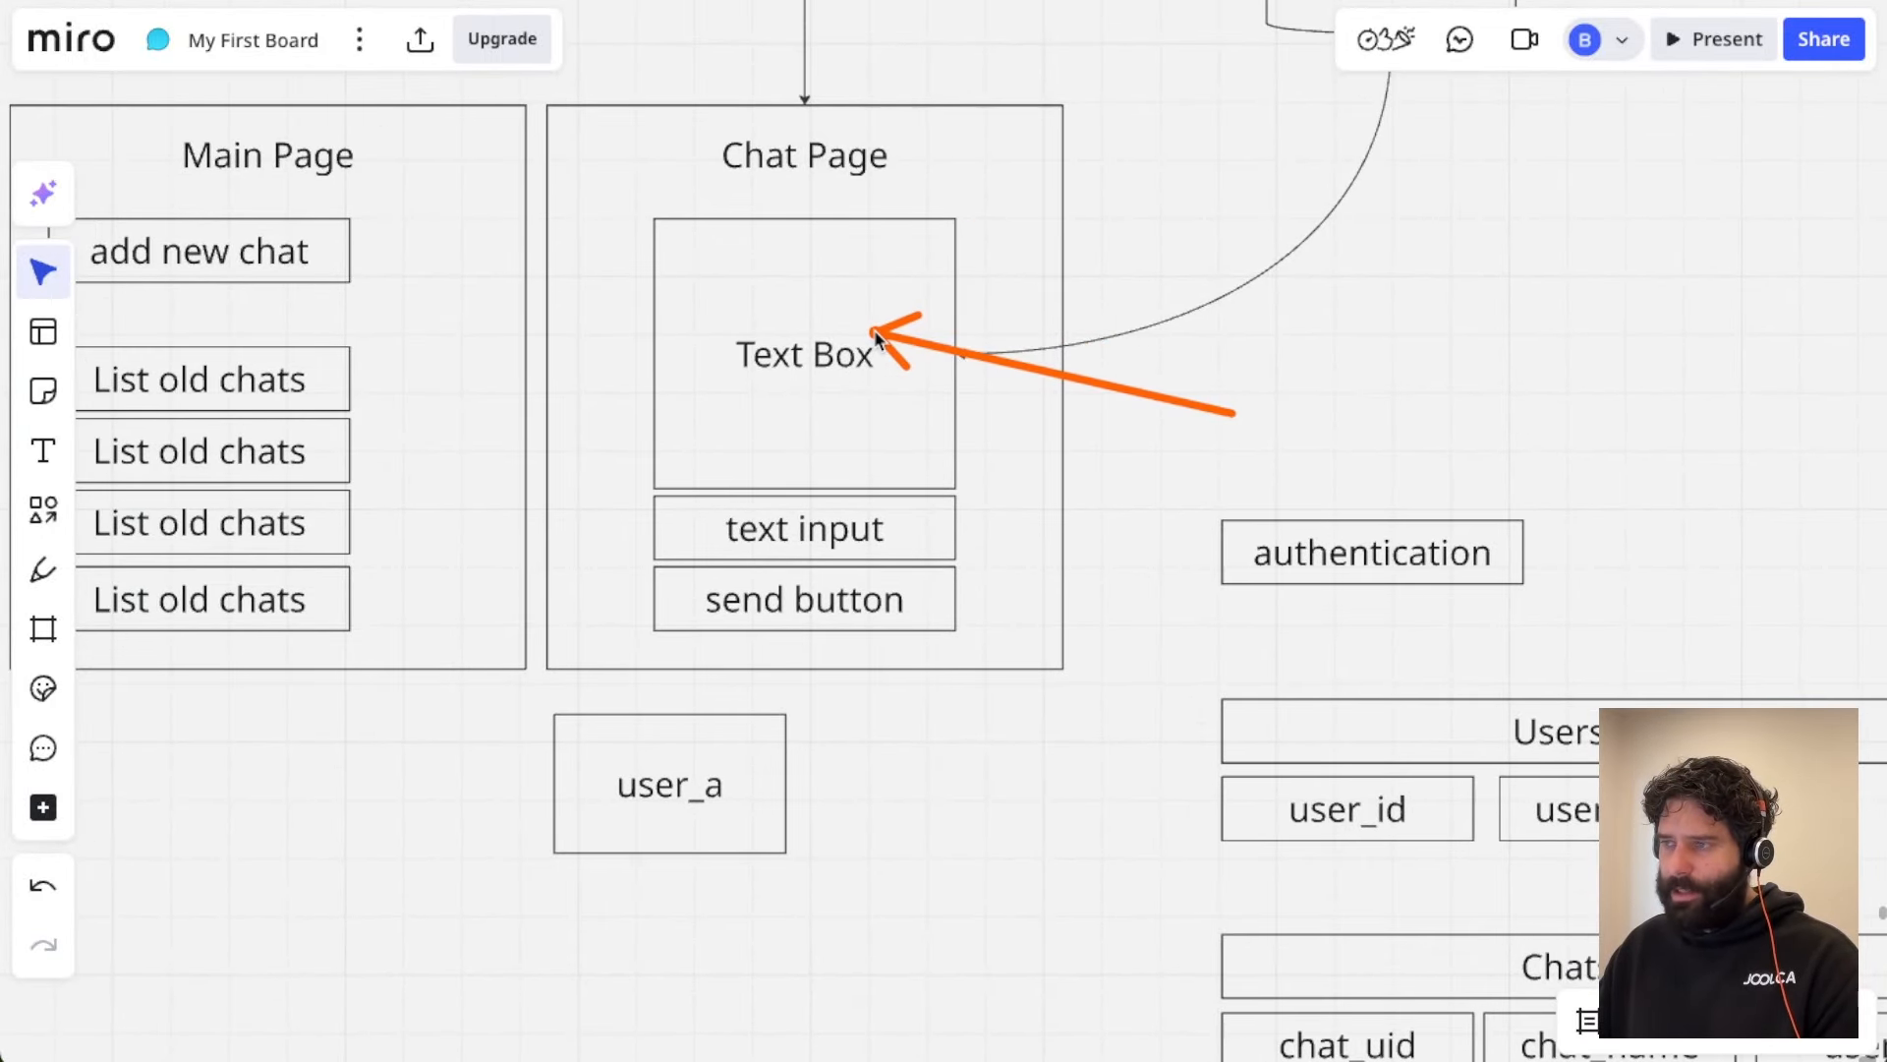
scroll(1047, 440, right, 1)
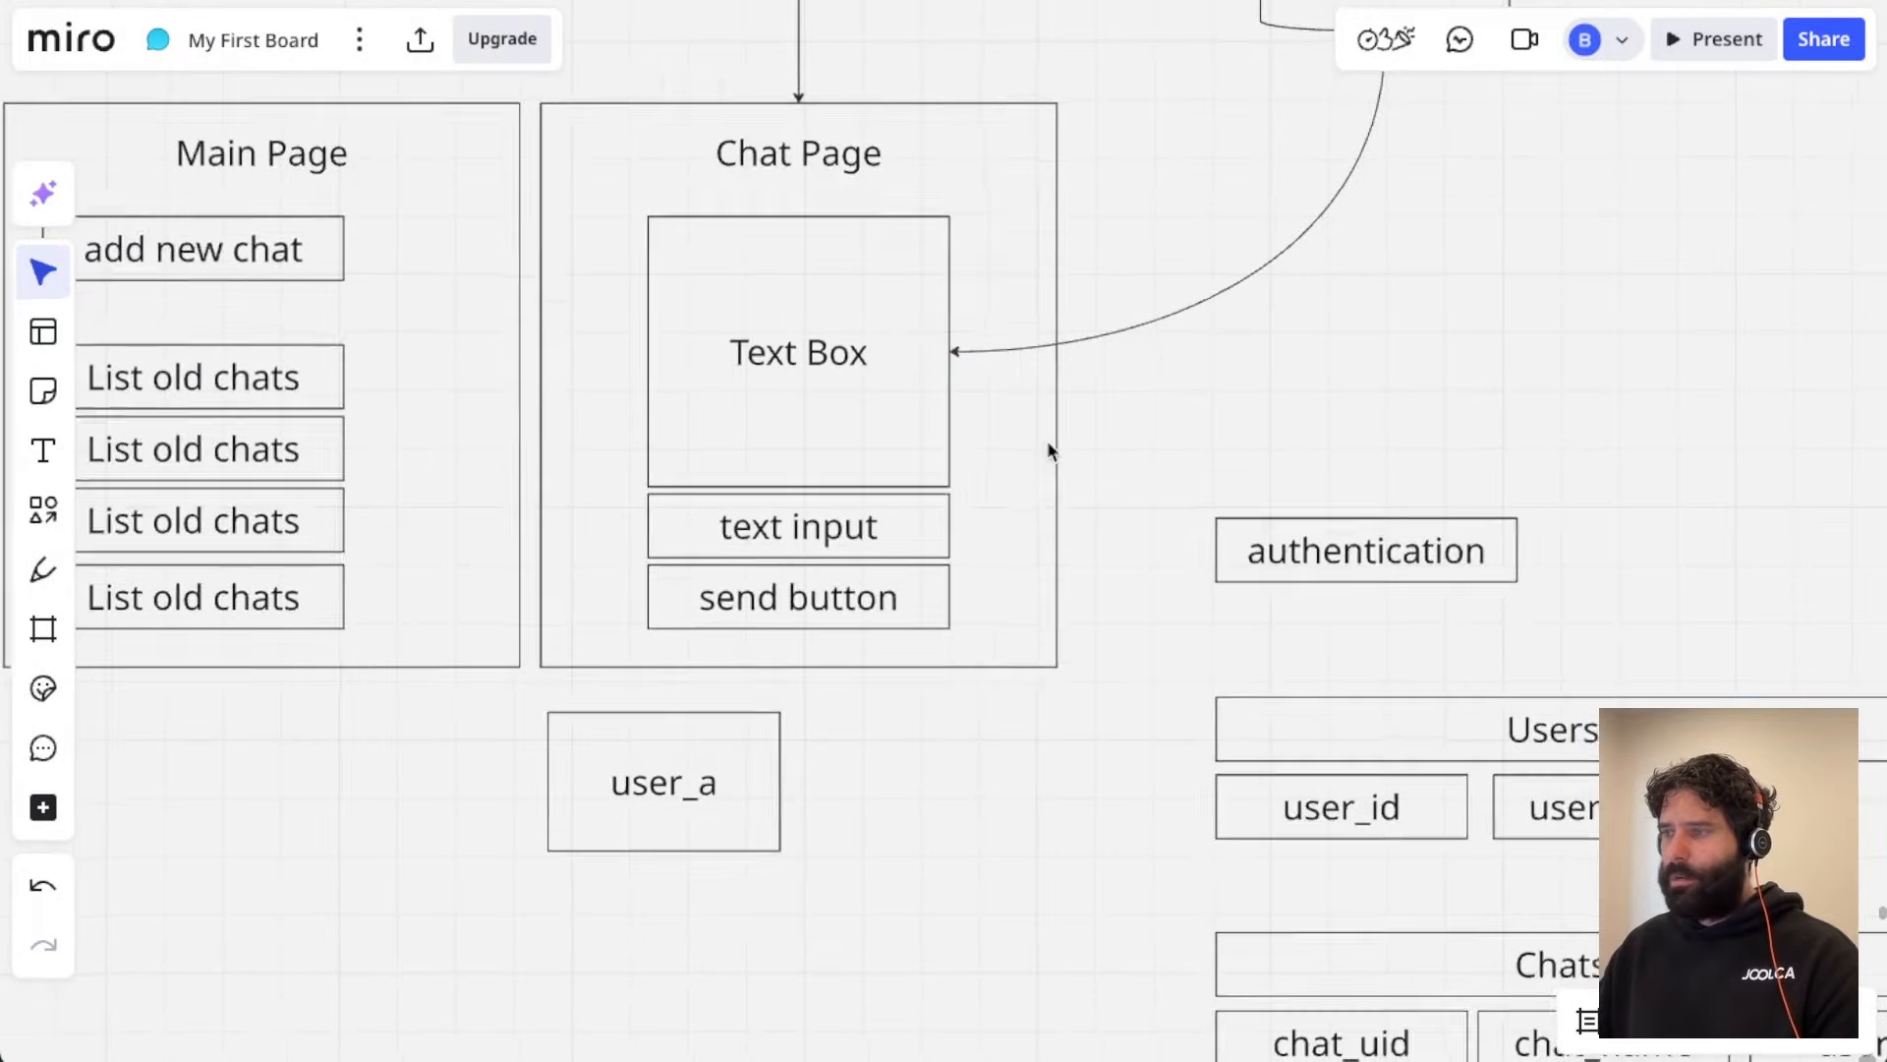
scroll(1047, 441, down, 7)
scroll(1047, 440, right, 6)
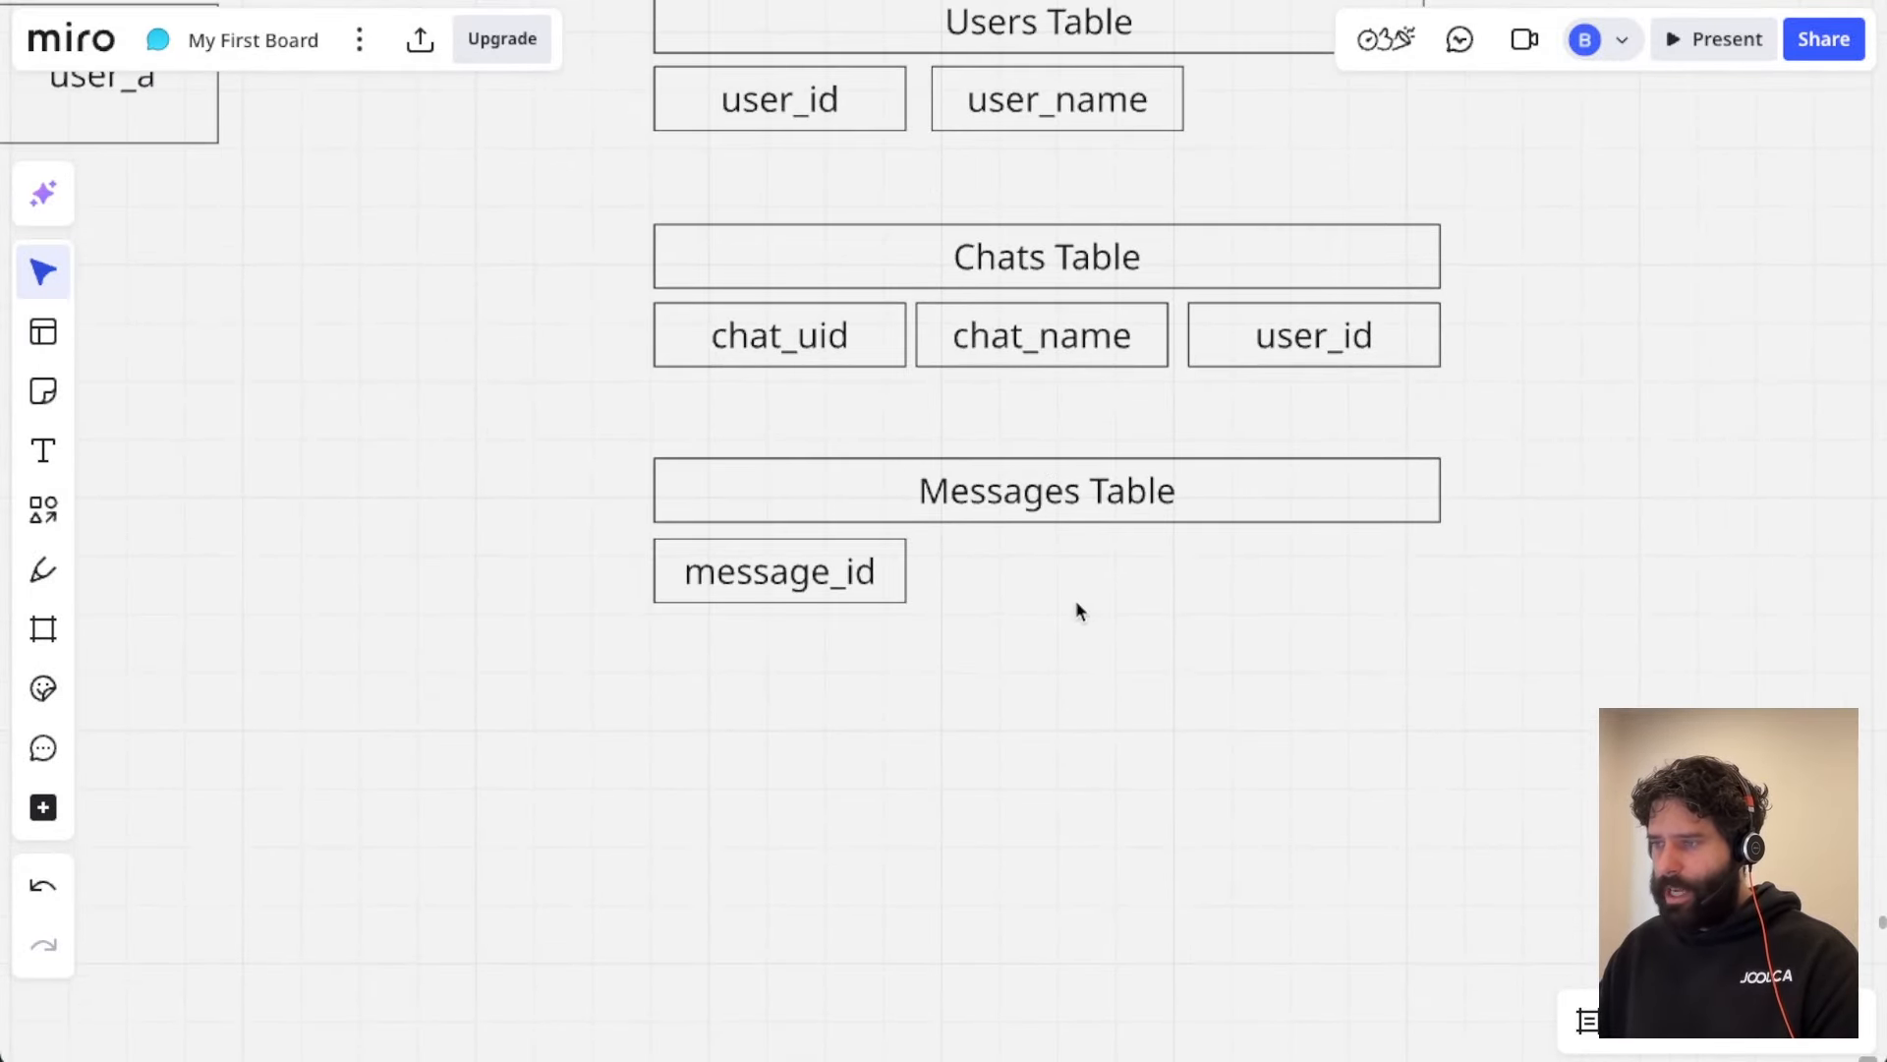
Step: Add a copy of the chat_uid box to the right of message_id in the Messages Table and label it "chat_id"
click(840, 343)
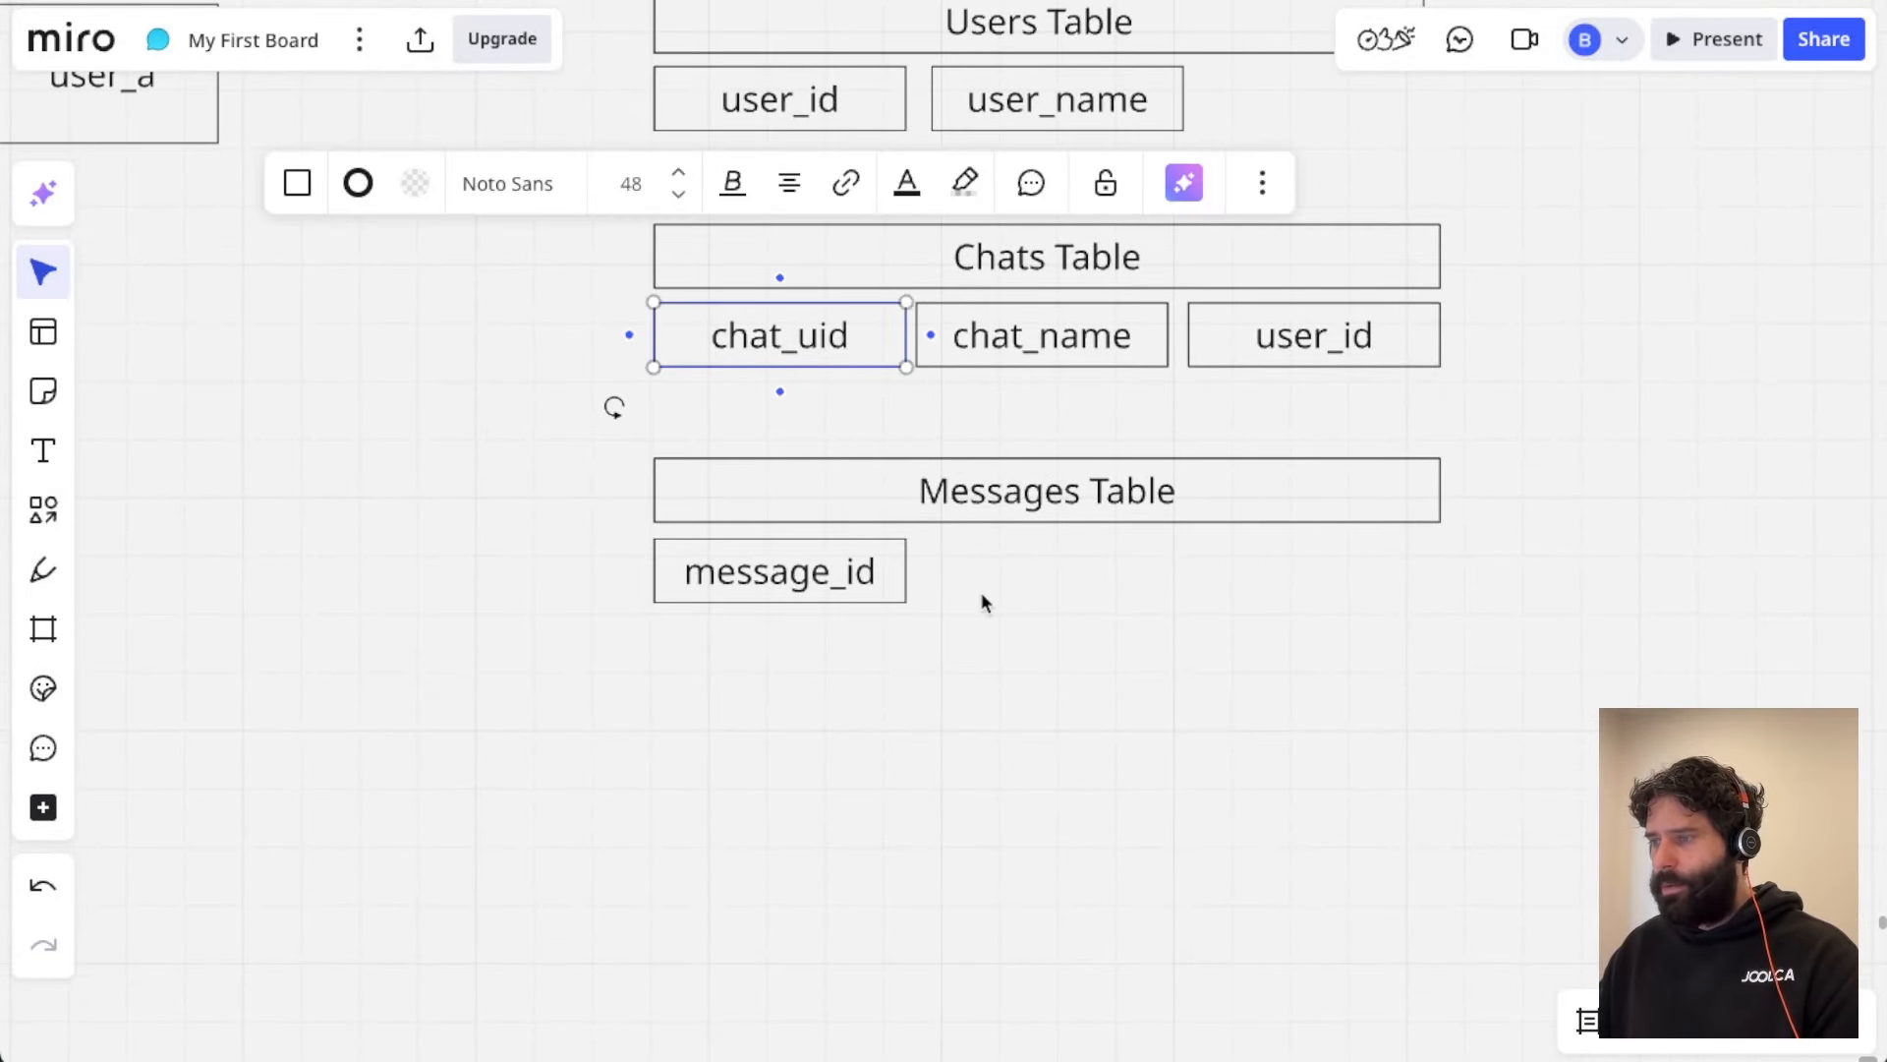
key(ctrl+c)
key(ctrl+v)
drag(989, 603, 1062, 575)
double_click(1064, 570)
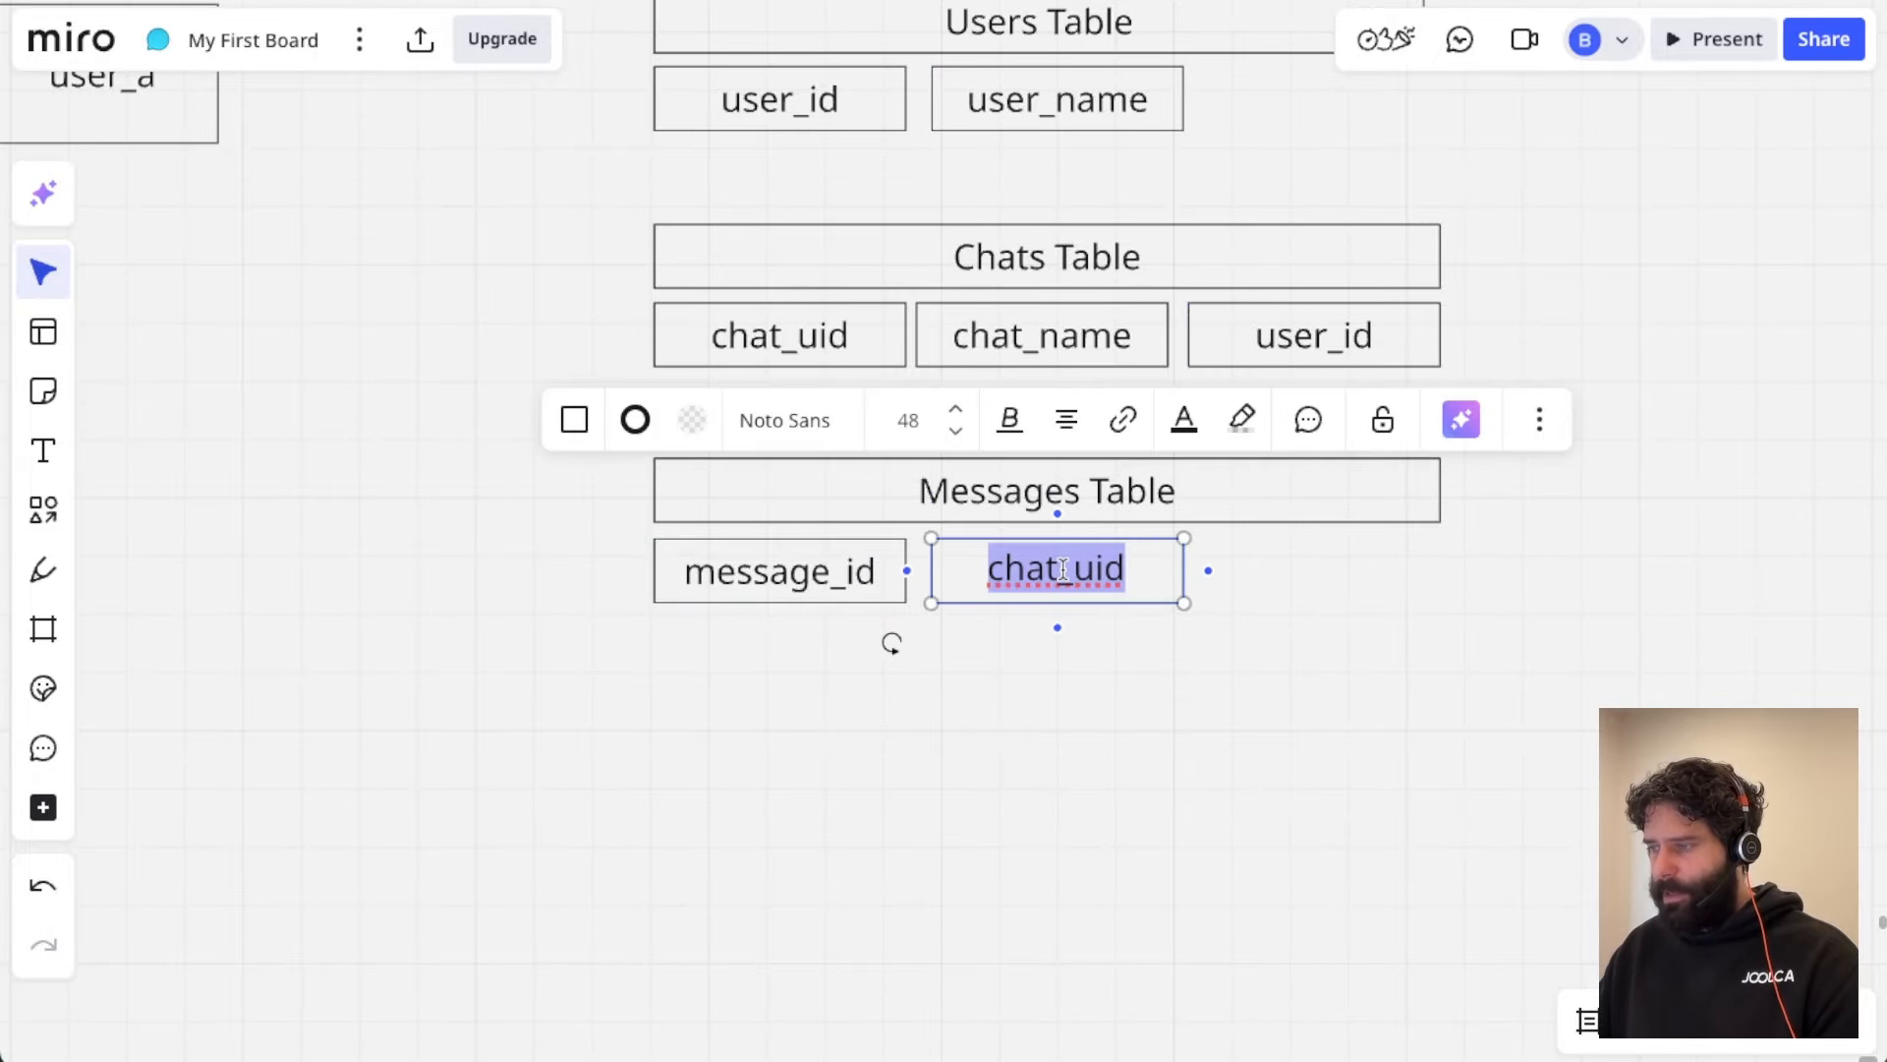
click(1087, 571)
key(BackSpace)
Step: Relabel the chat_uid column box of the Chats Table as "chat_id"
double_click(825, 349)
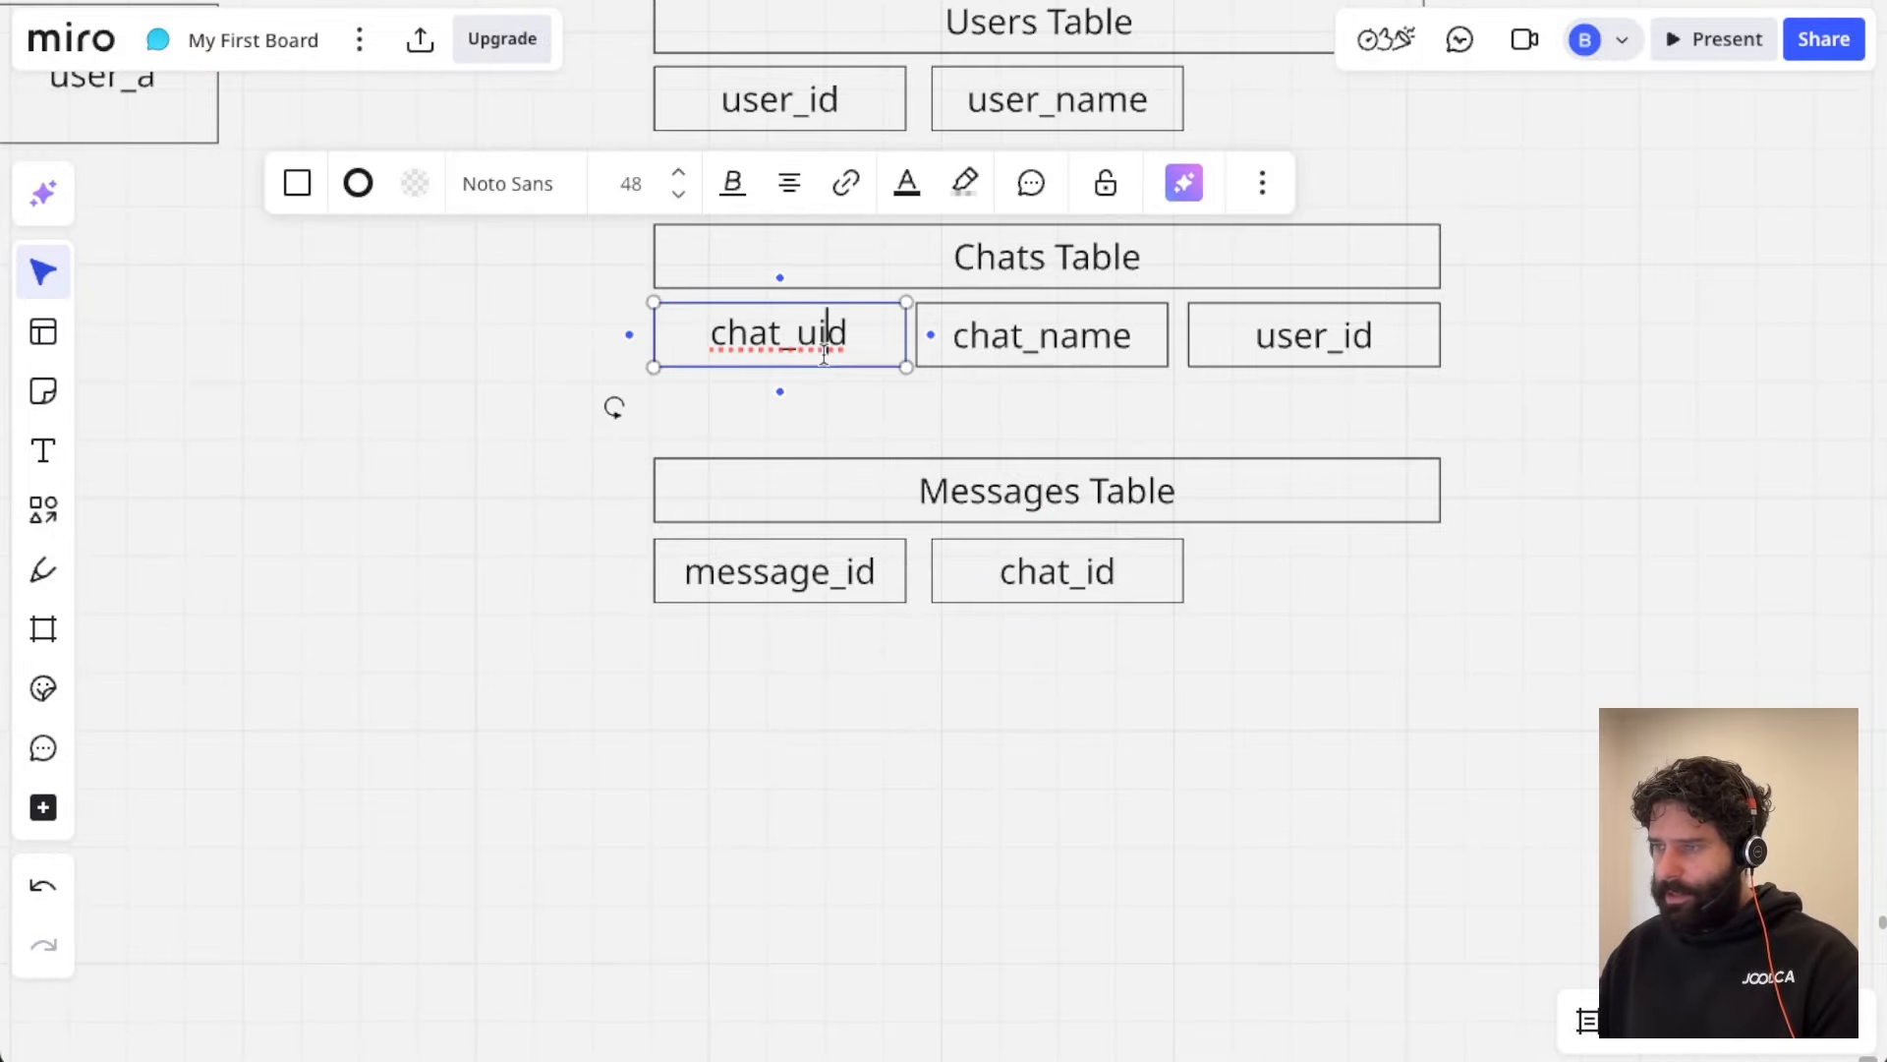
key(BackSpace)
click(917, 696)
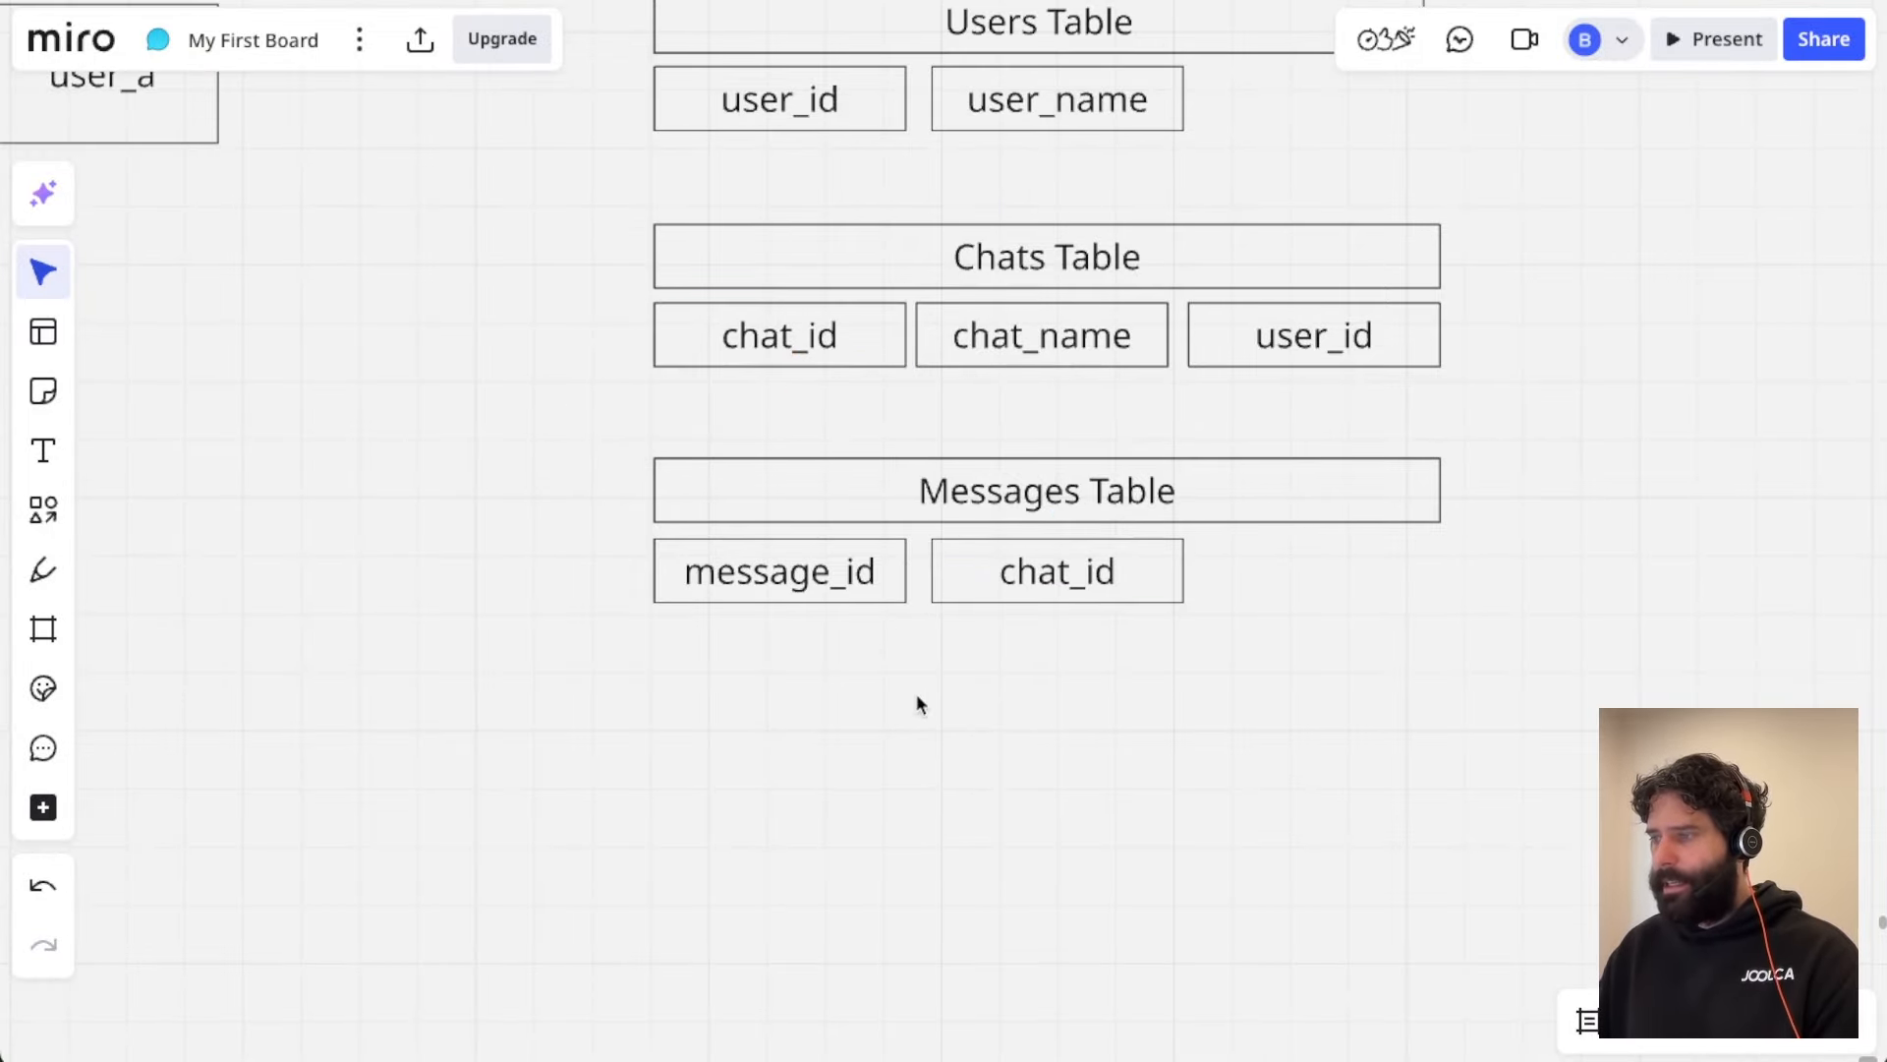
mouse_move(955, 855)
mouse_down()
mouse_move(885, 560)
mouse_move(914, 493)
mouse_move(894, 632)
mouse_move(827, 593)
mouse_move(990, 674)
mouse_move(1076, 559)
mouse_move(1082, 589)
mouse_up()
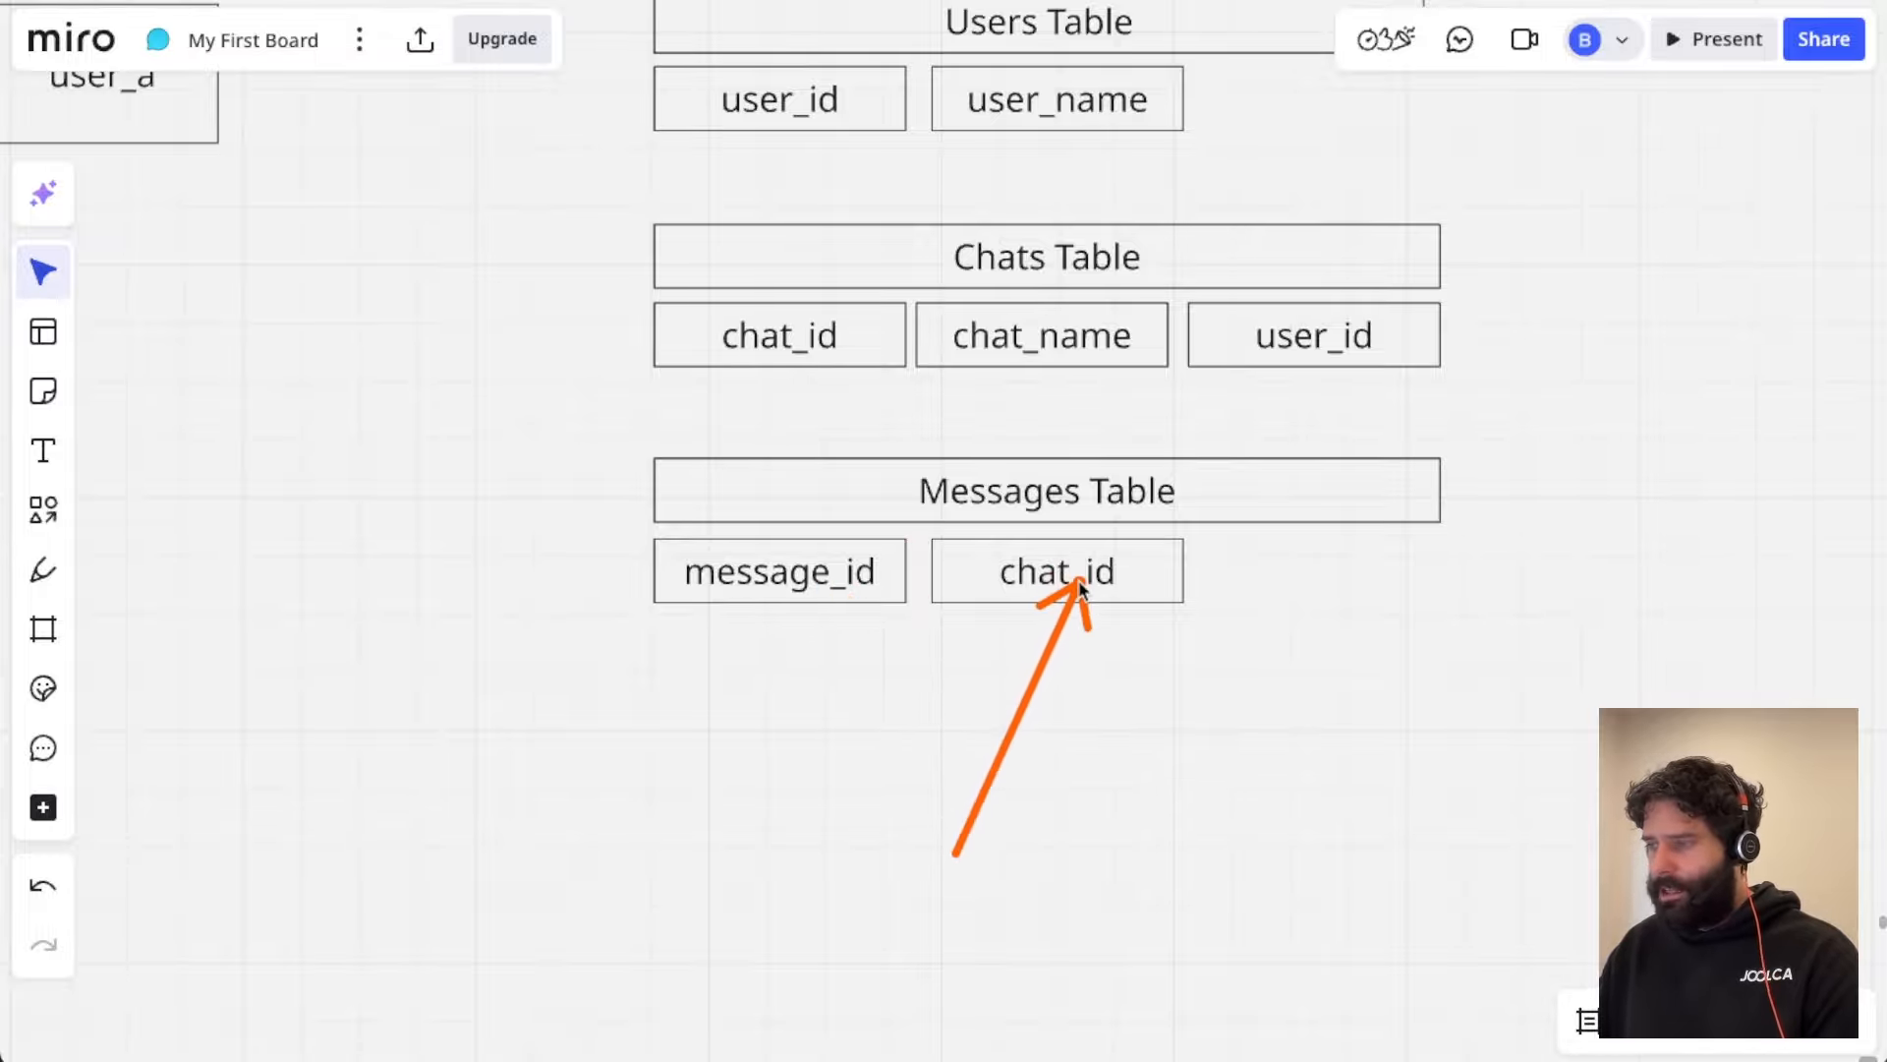
Step: Add a copy of the Messages Table's chat_id box to its right and label it "message"
click(1135, 582)
key(super+c)
key(super+v)
drag(1379, 611, 1366, 571)
double_click(1366, 570)
text(message_)
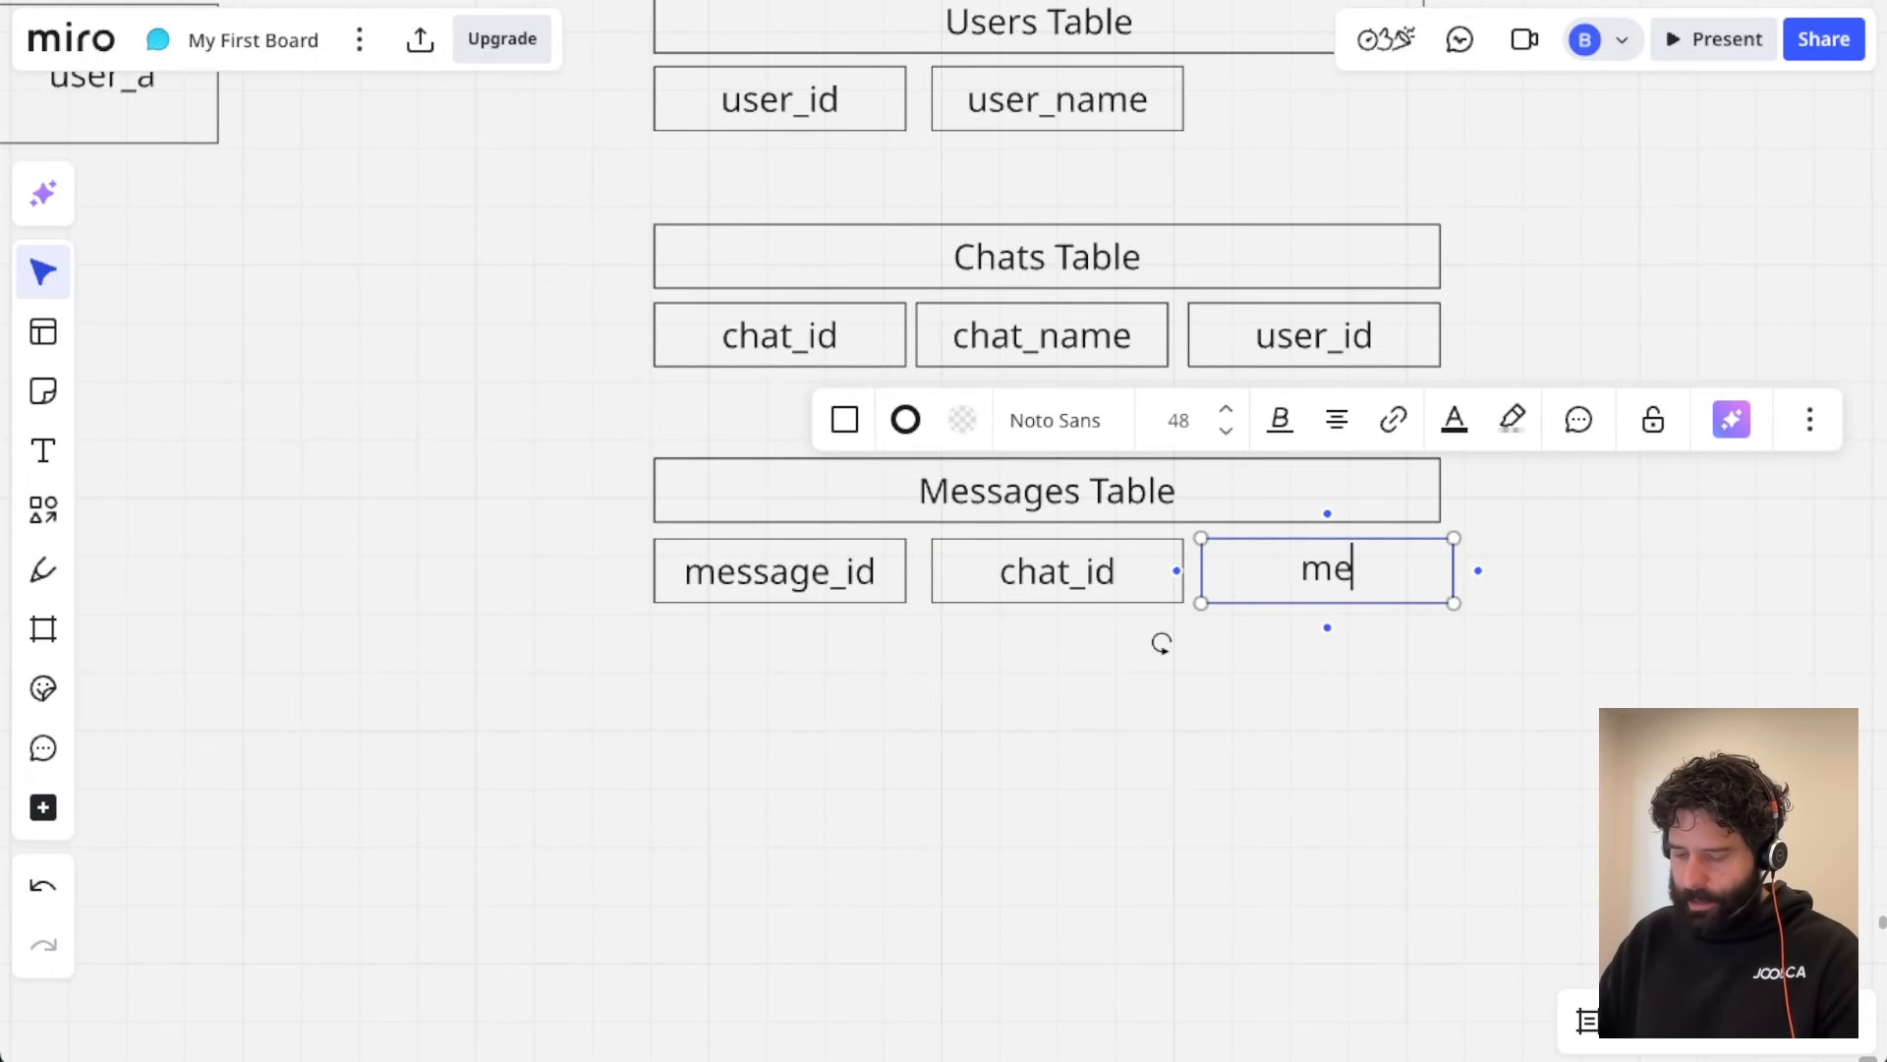
key(BackSpace)
key(BackSpace)
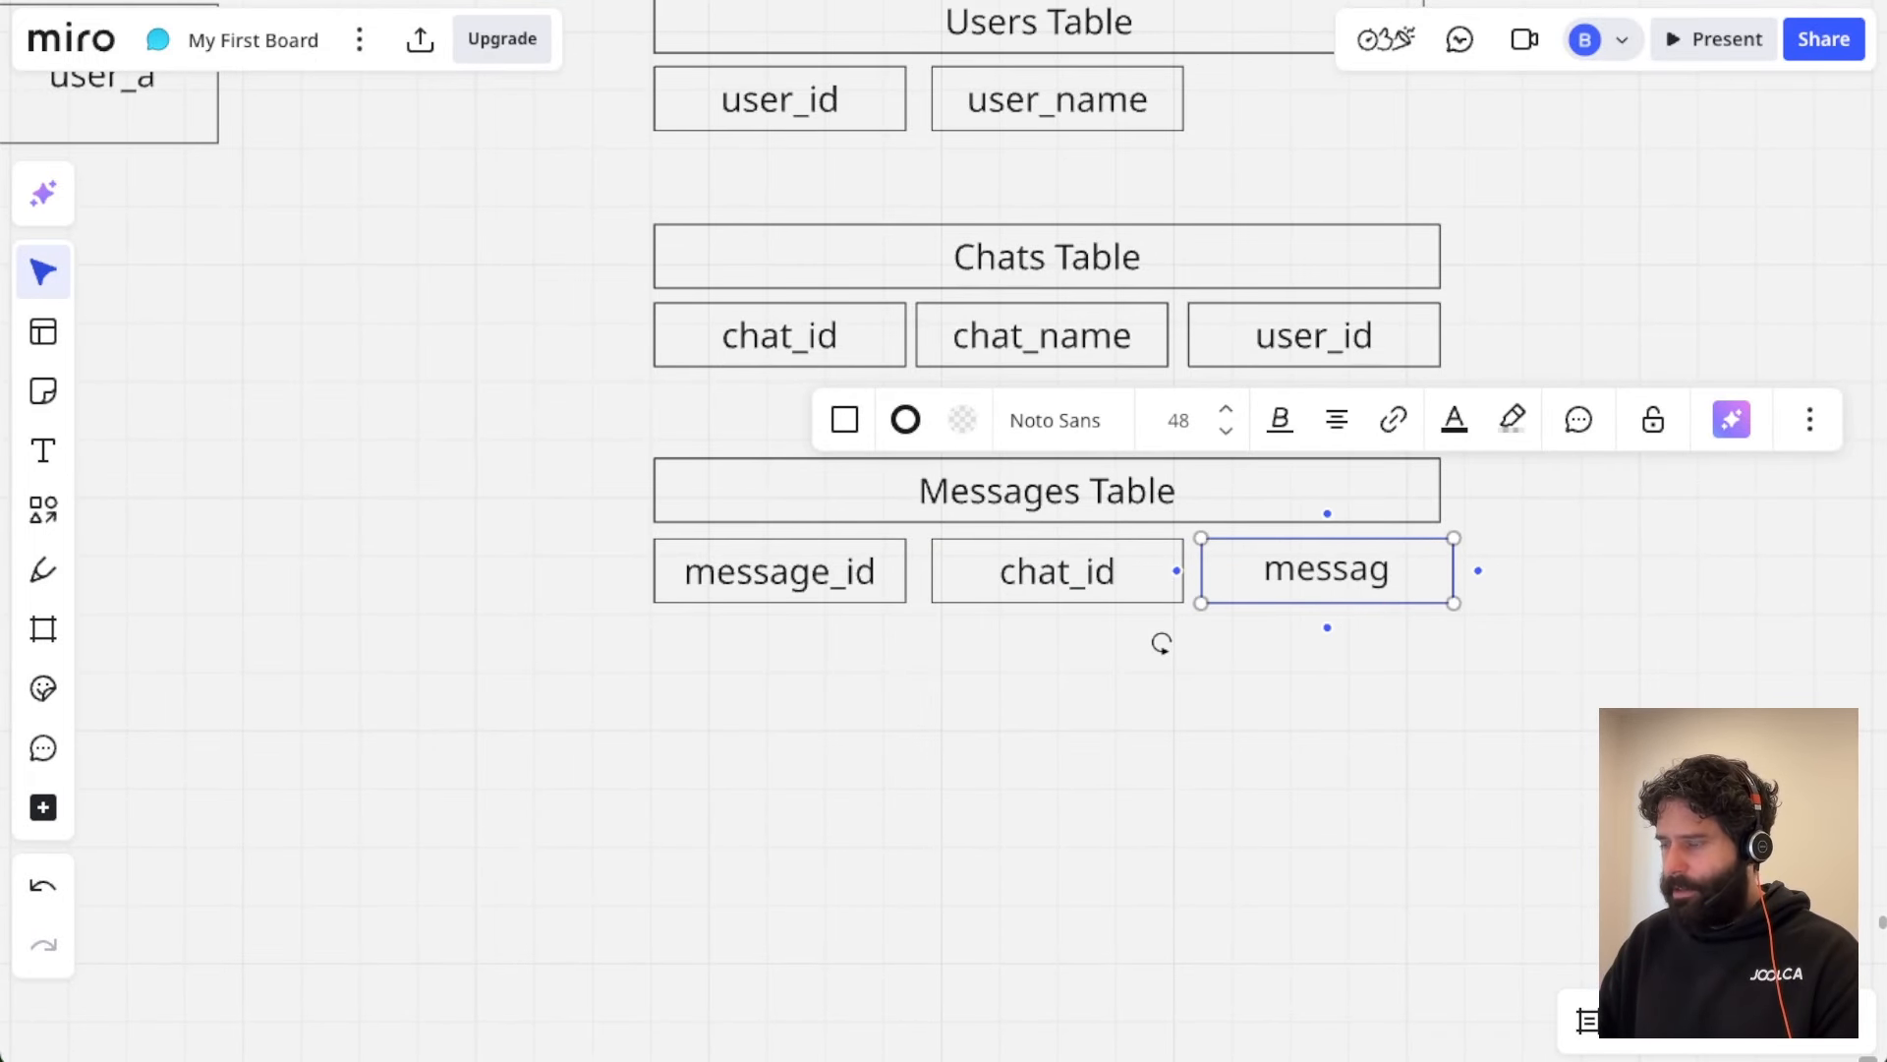
text(e)
click(1302, 744)
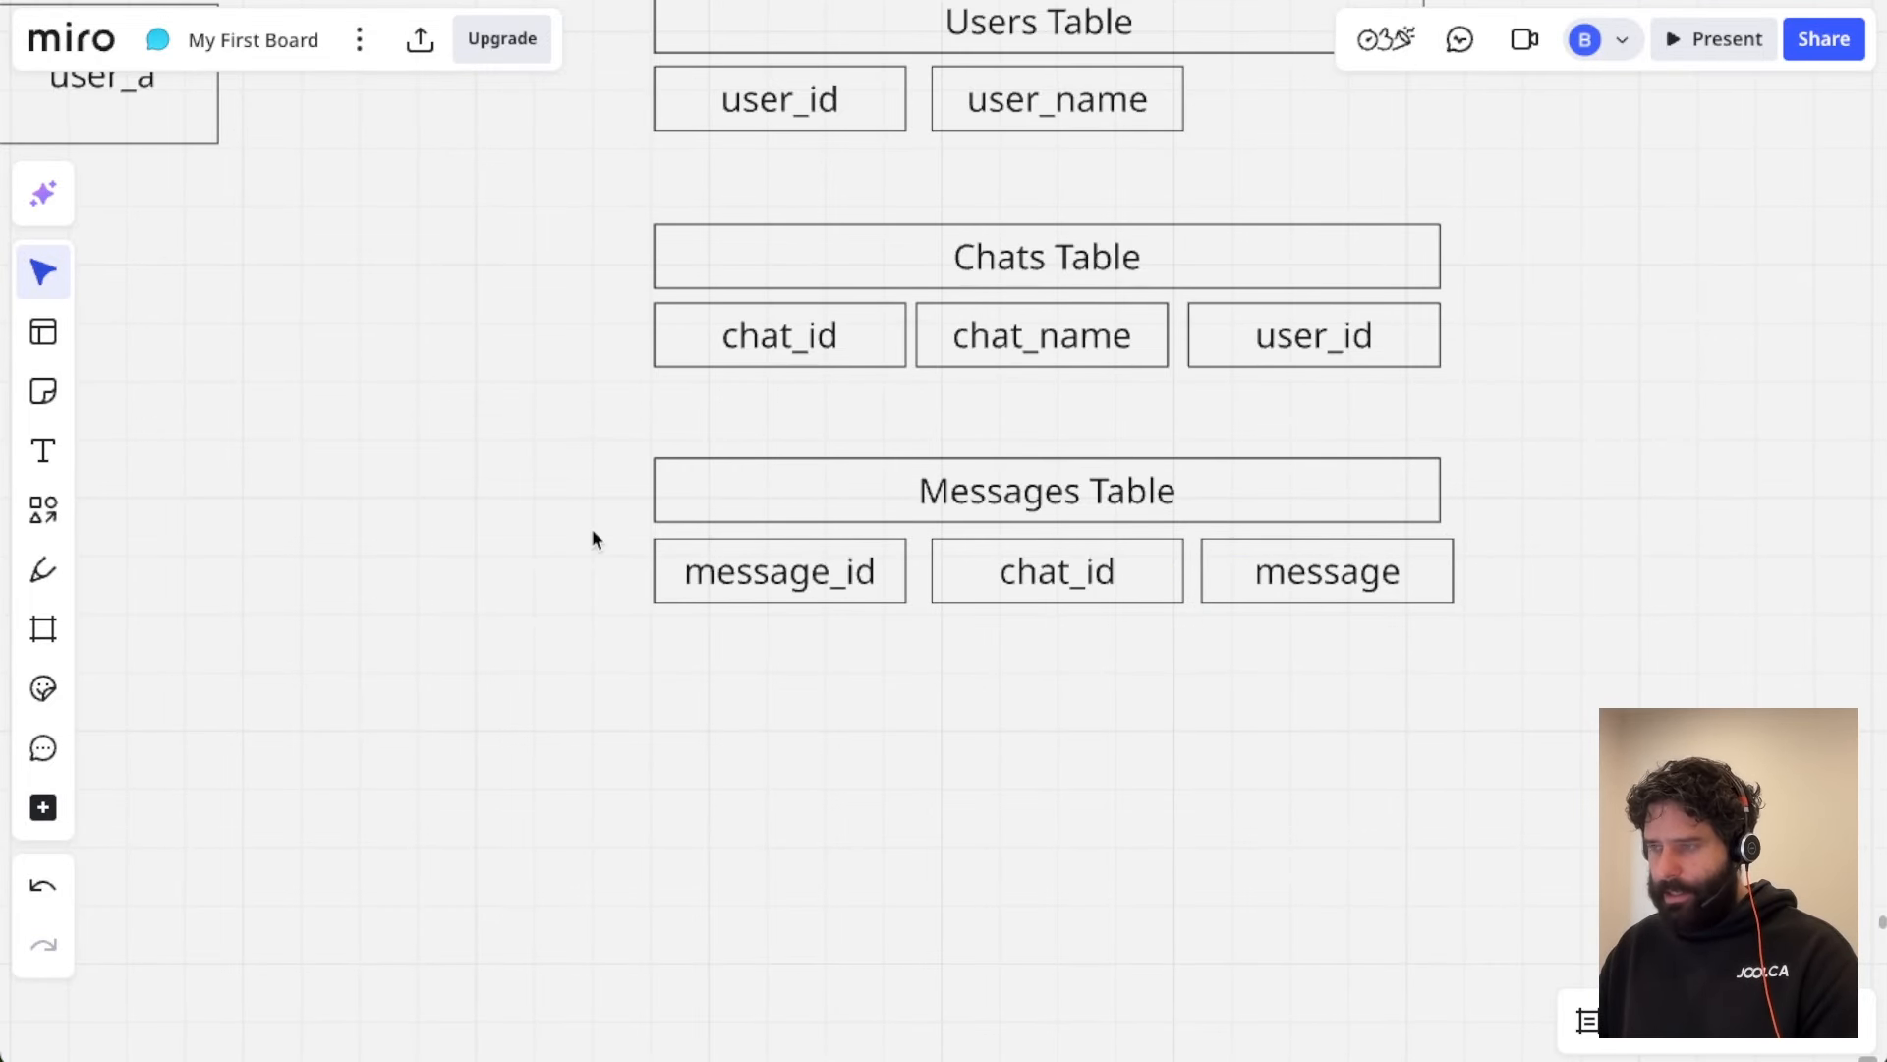
Step: Examine the Chat Page's Text Box against the tables to see what else a message needs to record
scroll(594, 537, up, 5)
scroll(594, 537, left, 5)
scroll(594, 539, left, 1)
scroll(594, 539, up, 1)
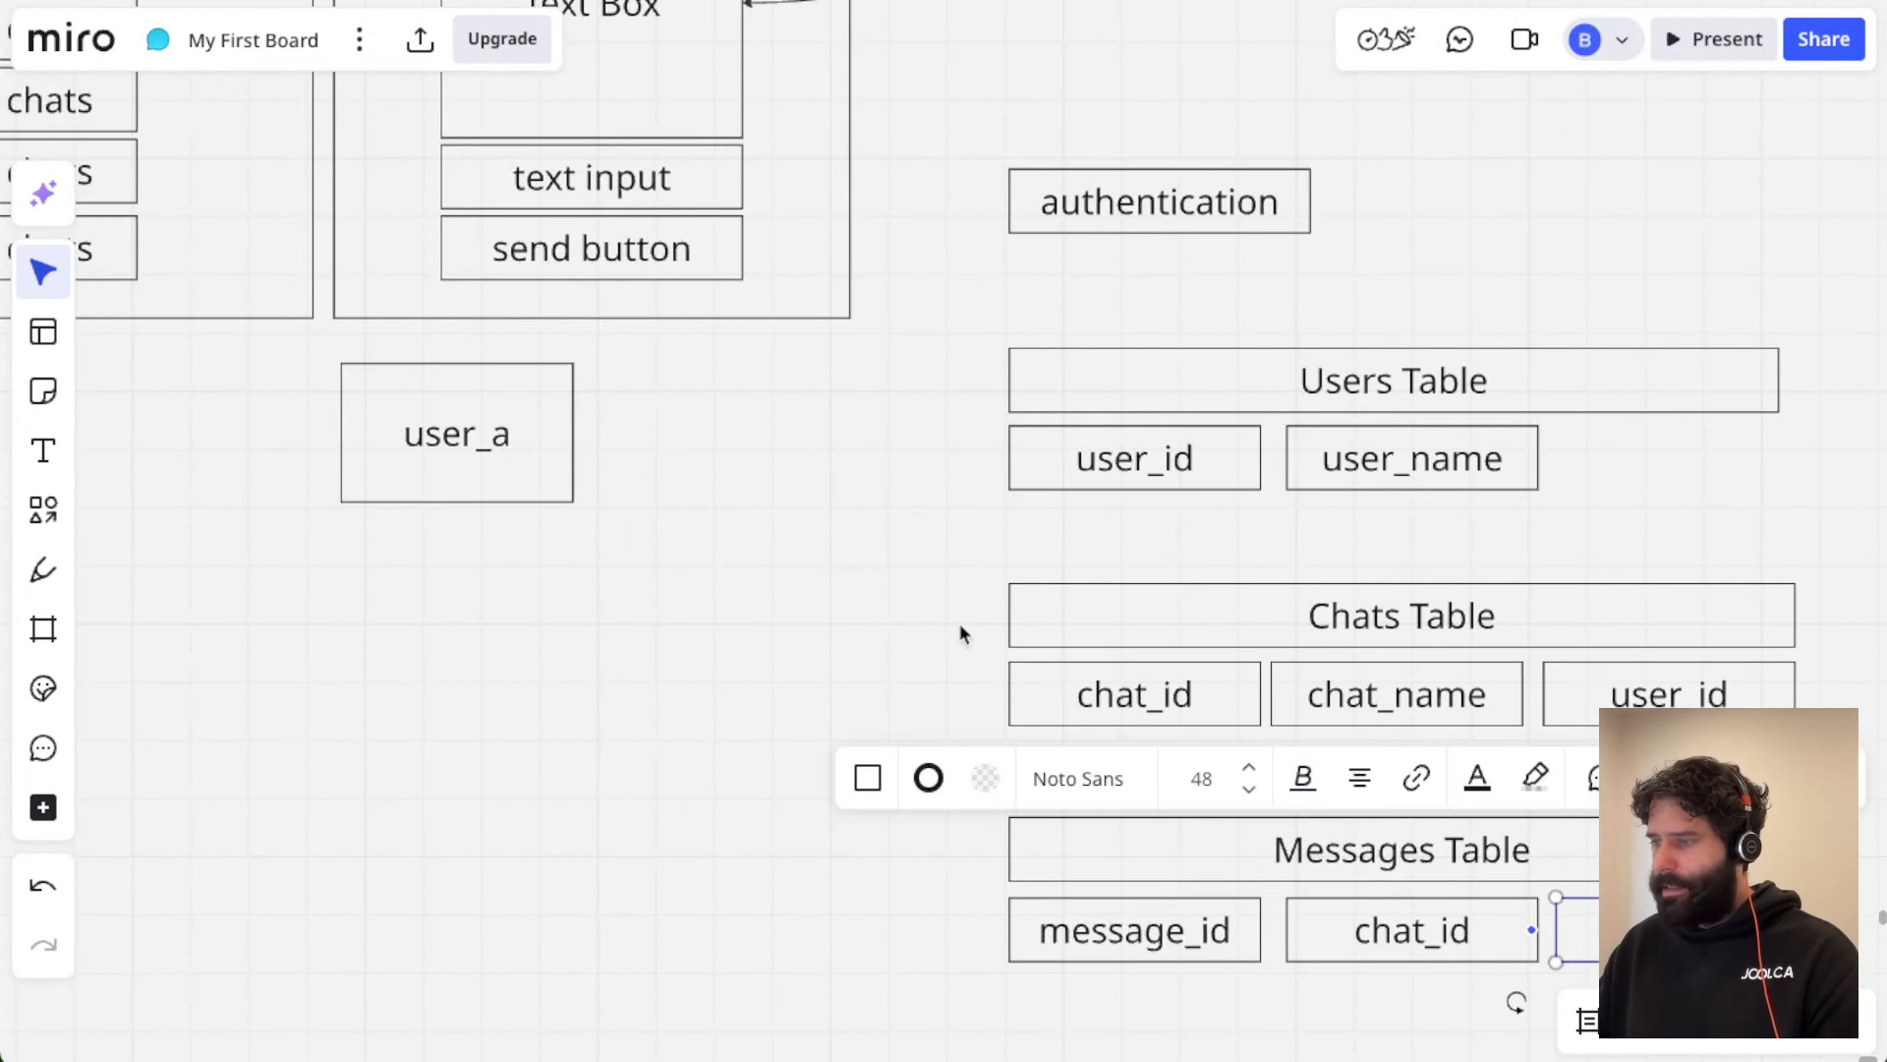
scroll(960, 623, up, 5)
scroll(959, 623, left, 2)
mouse_move(1054, 409)
mouse_down()
mouse_move(775, 321)
mouse_move(812, 321)
mouse_move(795, 234)
mouse_move(792, 255)
mouse_move(572, 270)
mouse_move(735, 340)
mouse_move(712, 342)
mouse_move(829, 304)
mouse_move(845, 320)
mouse_up()
scroll(931, 423, down, 10)
scroll(931, 423, right, 8)
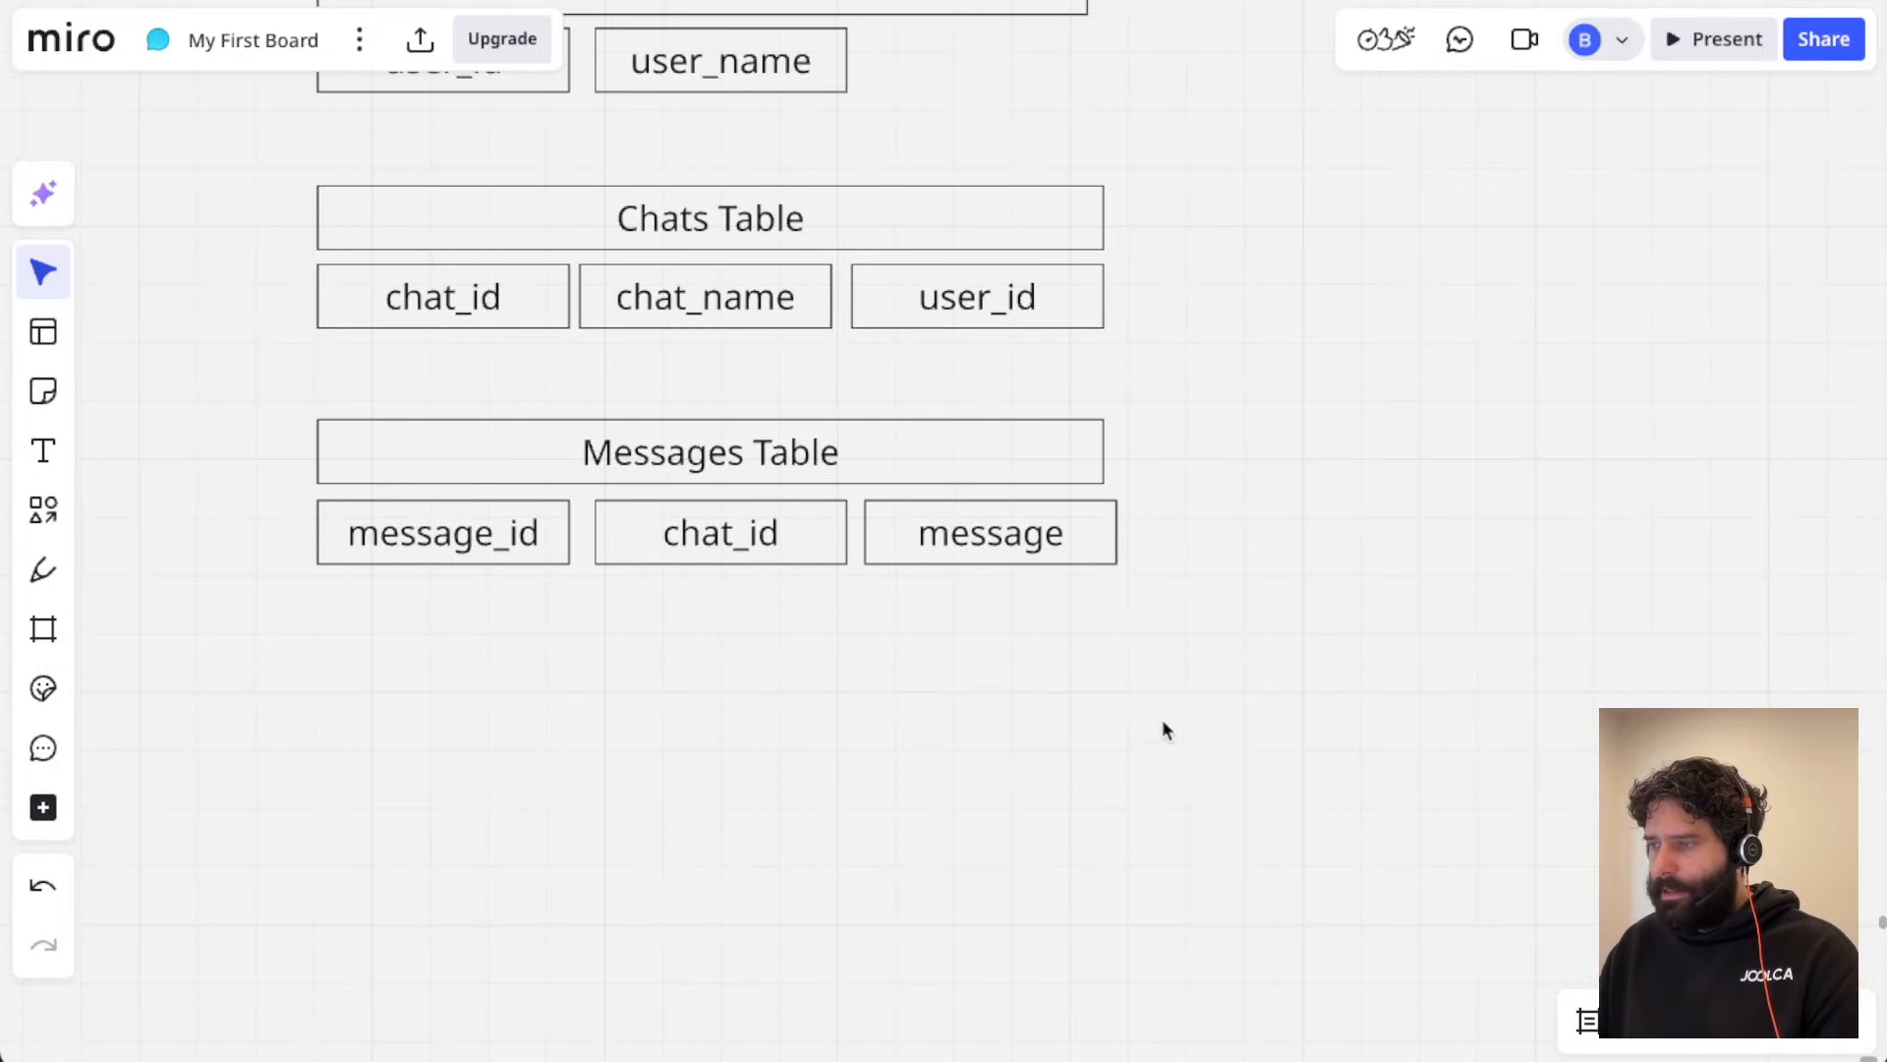
Step: Add a copy of the message box to its right and widen the Messages Table header to span all four columns
click(1030, 538)
key(super+c)
click(1254, 545)
key(super+v)
drag(1250, 550, 1254, 536)
click(1091, 460)
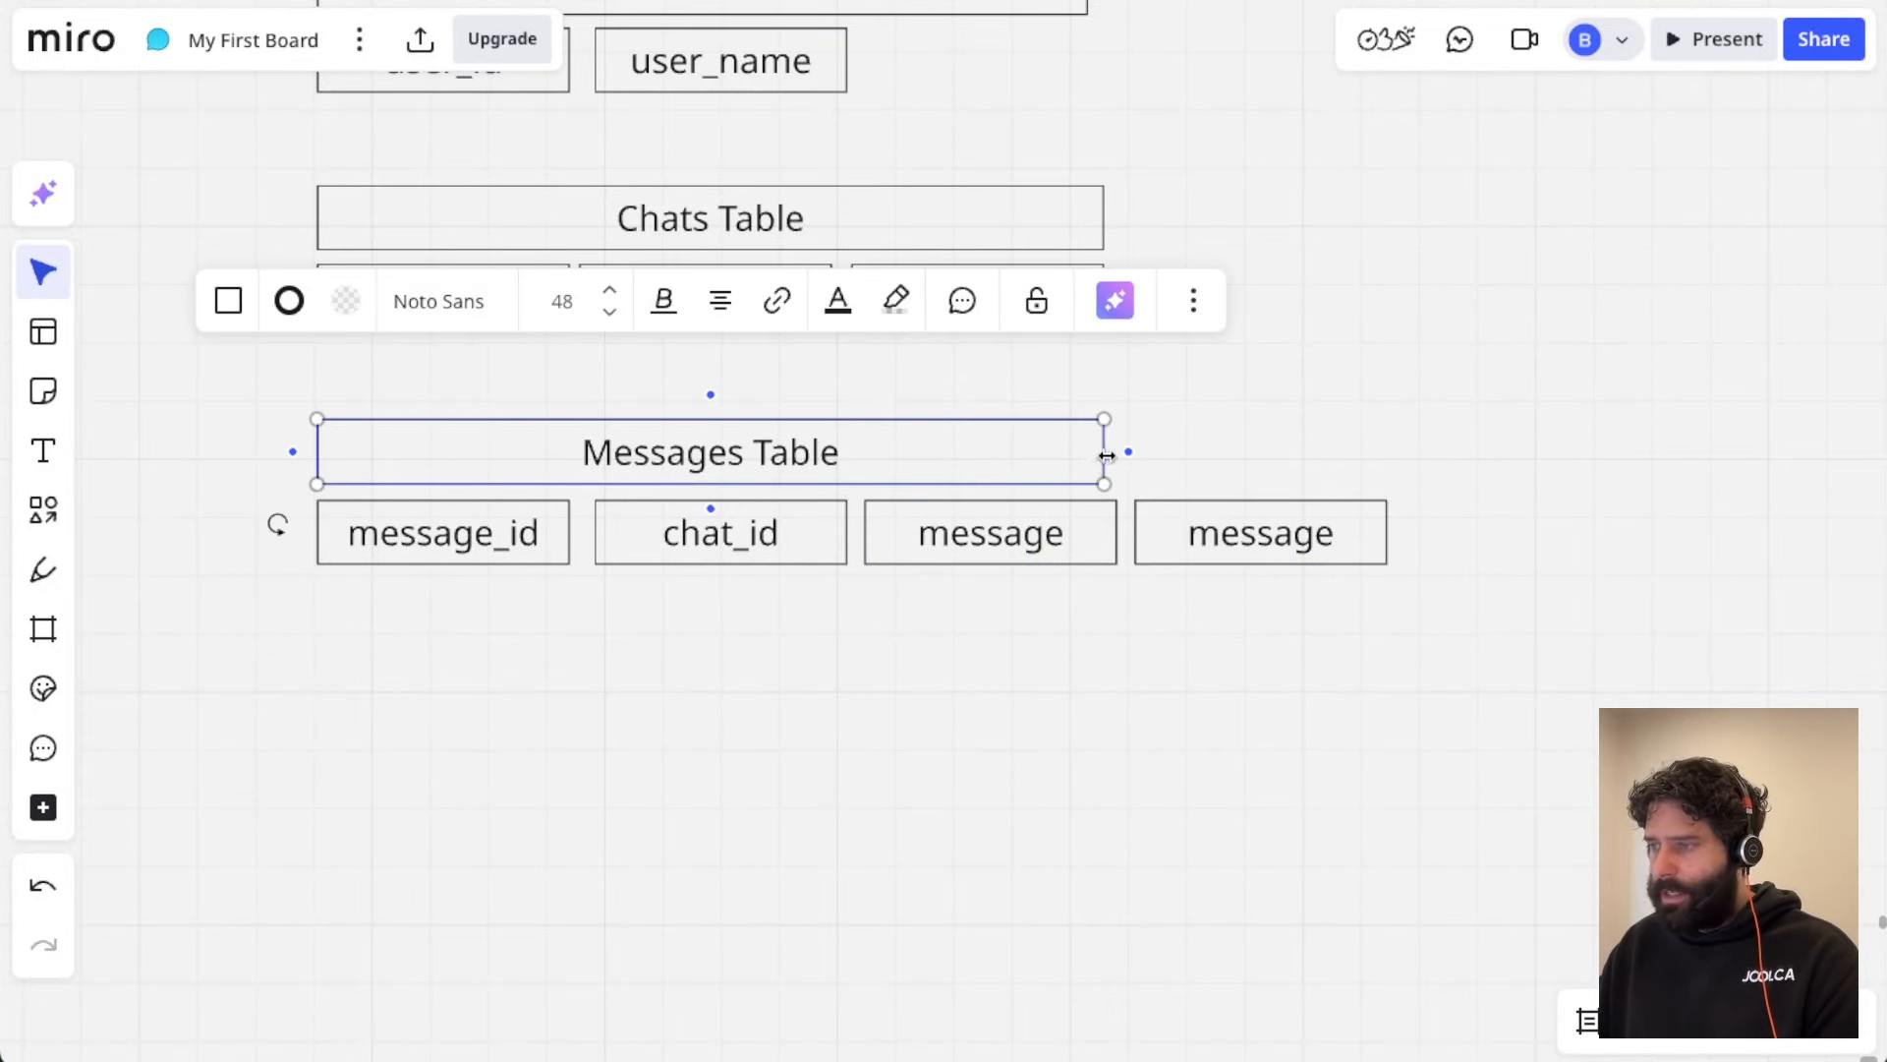
drag(1106, 455, 1387, 455)
Step: Relabel the fourth column box of the Messages Table as "sender"
double_click(1279, 531)
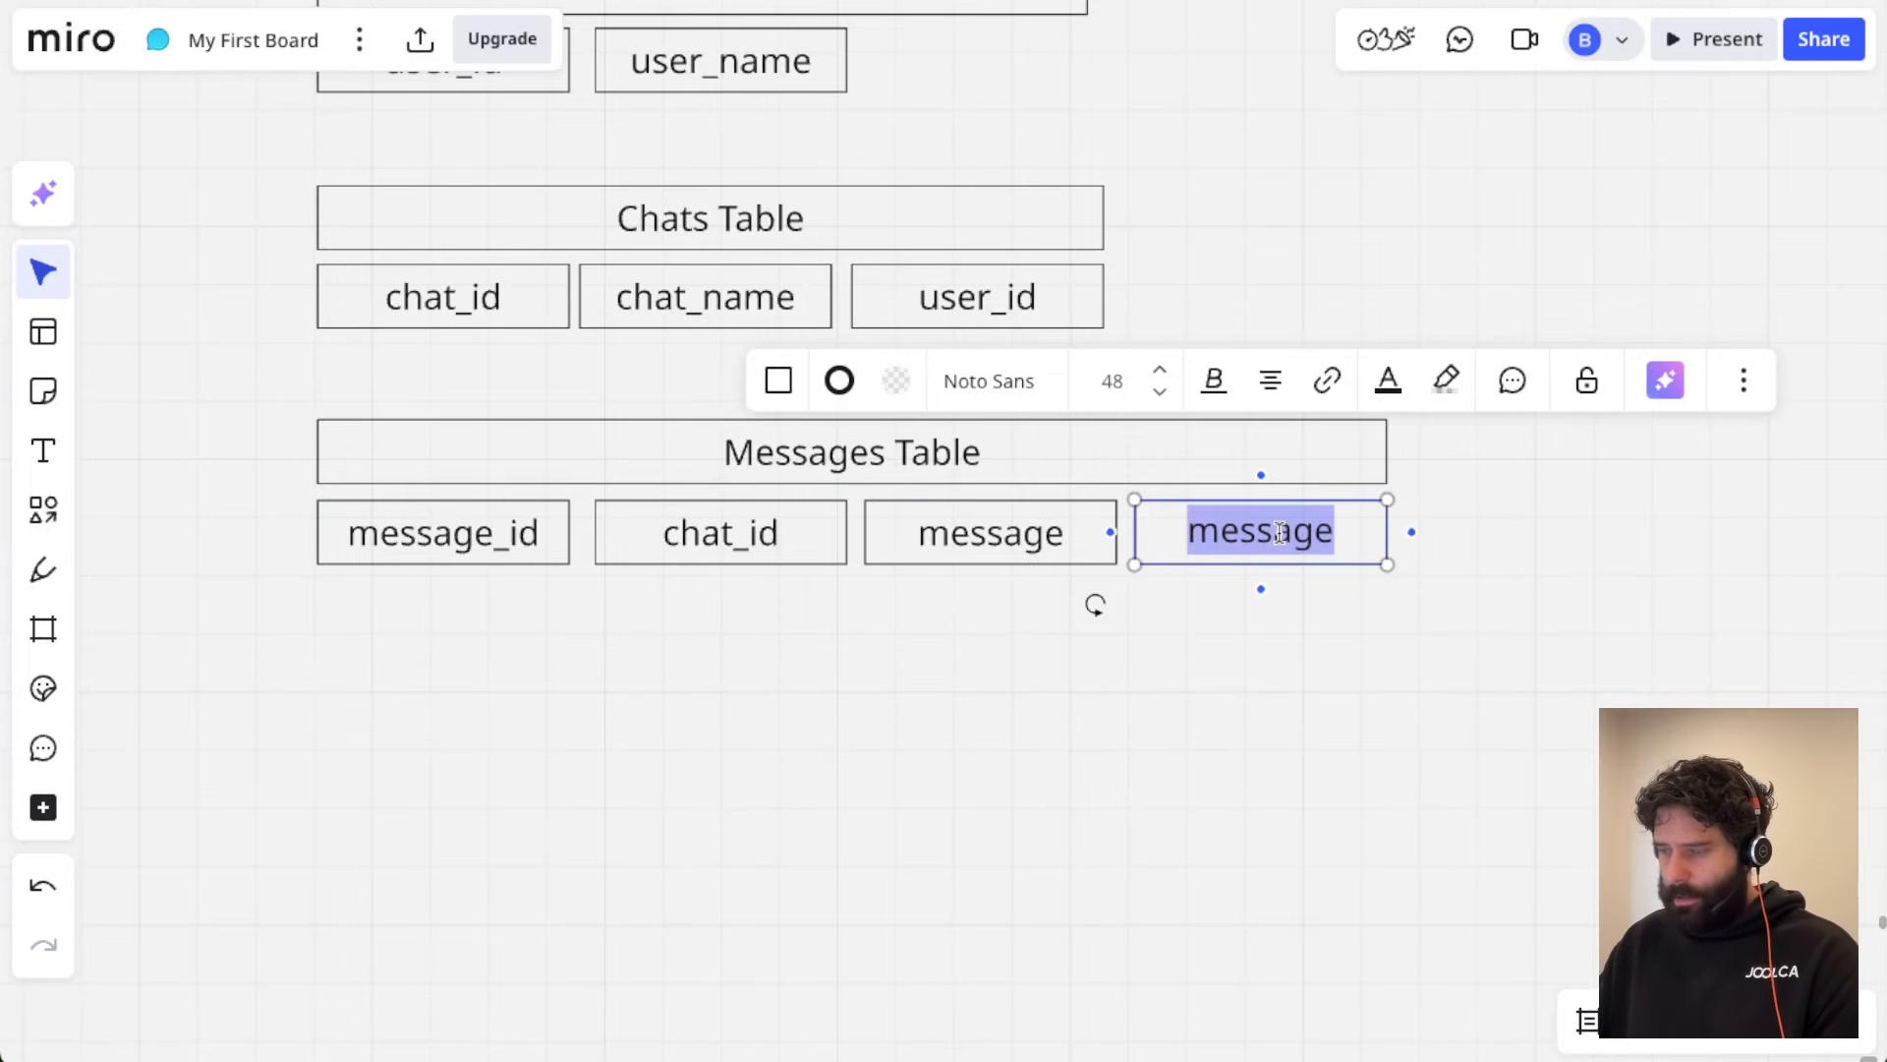
text(sender)
click(1363, 626)
Step: Duplicate the sender box directly below it and label the copy "human"
click(1309, 548)
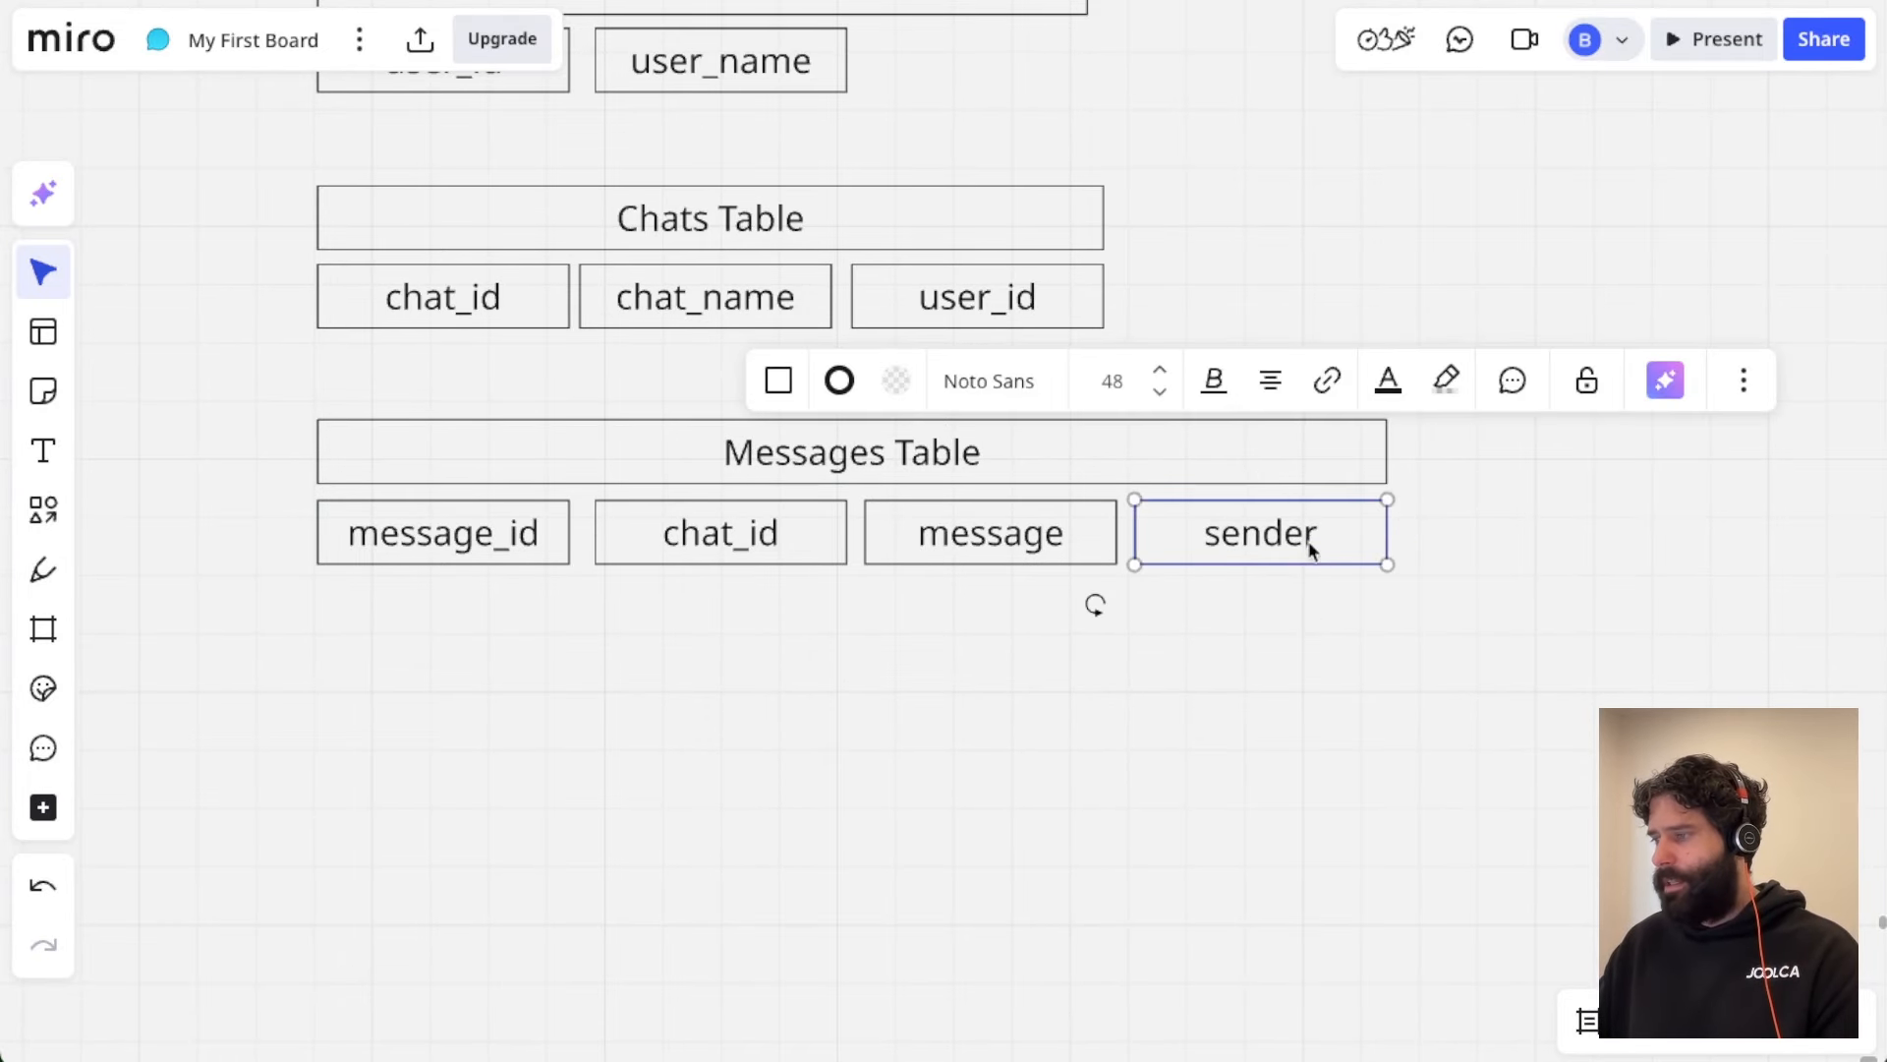
drag(1309, 549, 1295, 610)
double_click(1296, 610)
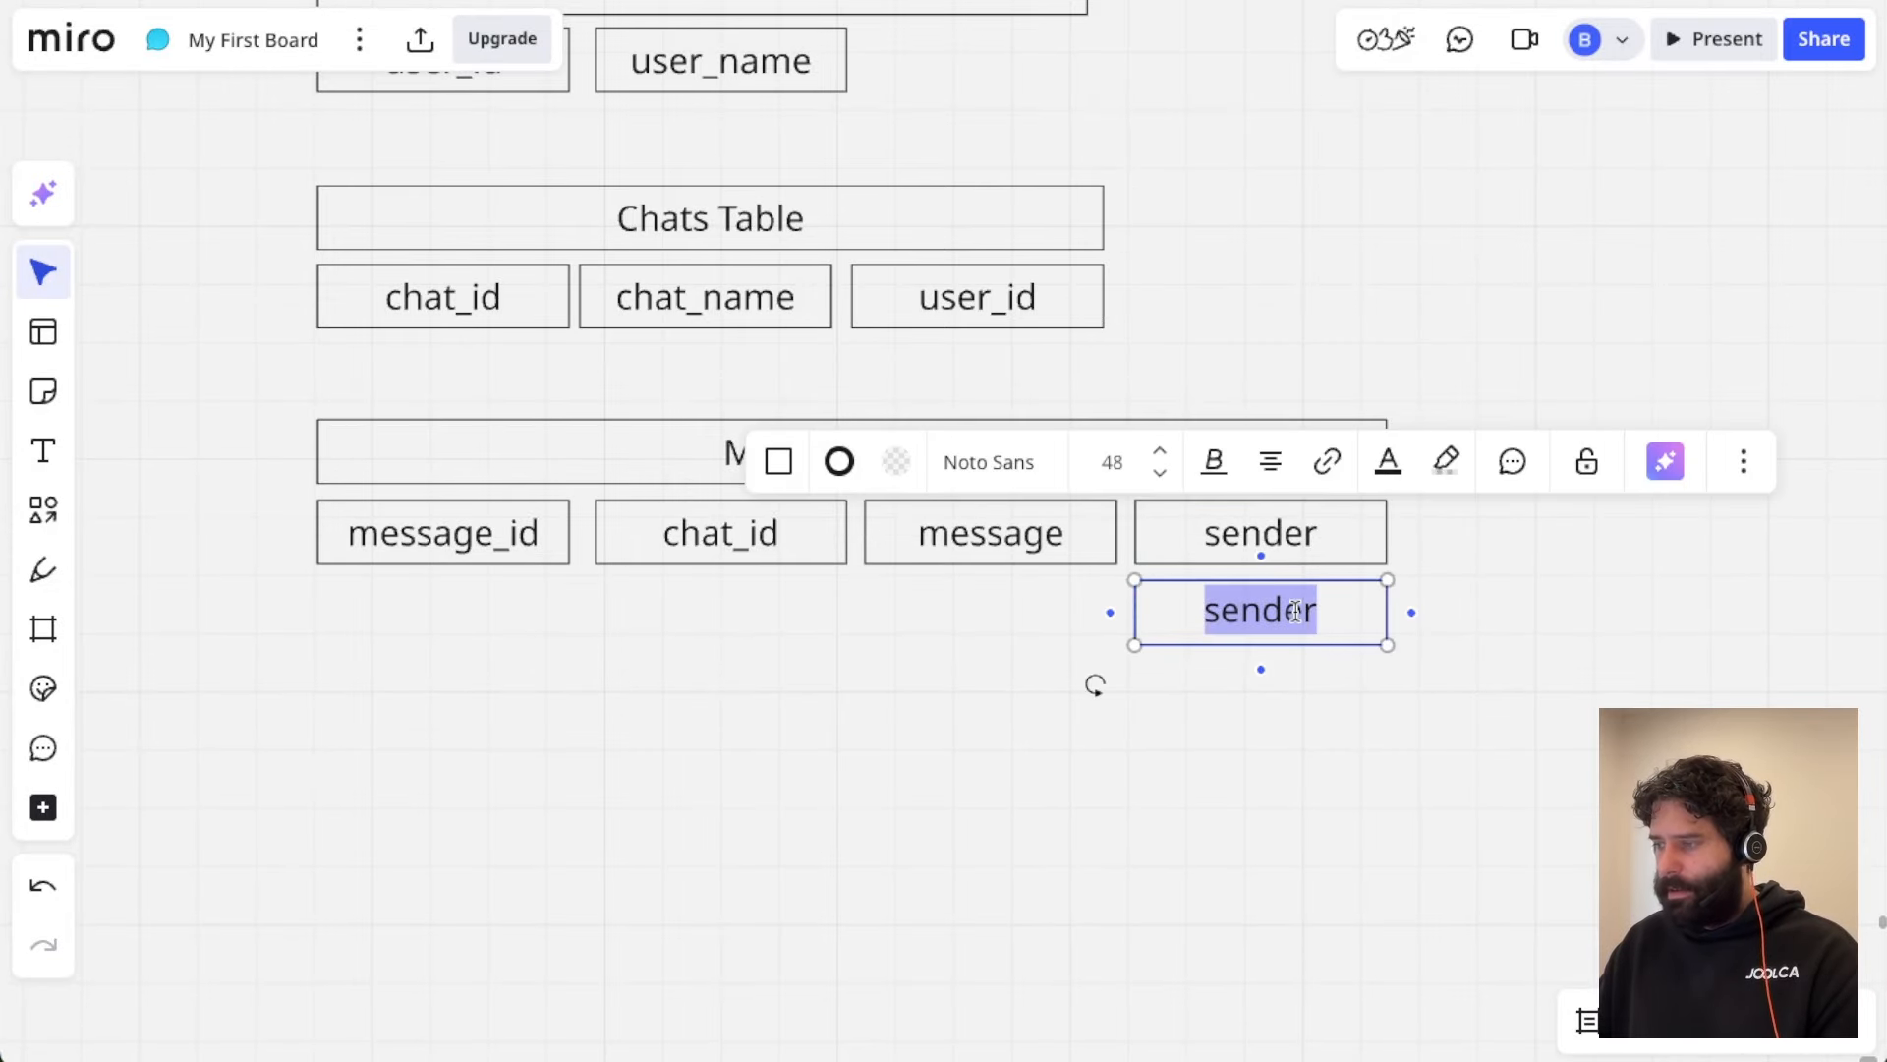
text(human)
click(1479, 769)
Step: Add a copy of the human box directly below it and label it "agent"
click(1349, 628)
key(super+c)
click(1346, 718)
key(super+v)
drag(1364, 718, 1289, 691)
double_click(1286, 691)
text(agent)
click(954, 732)
Step: Move the user_a box up so it sits just below the Chat Page frame
scroll(954, 735, down, 5)
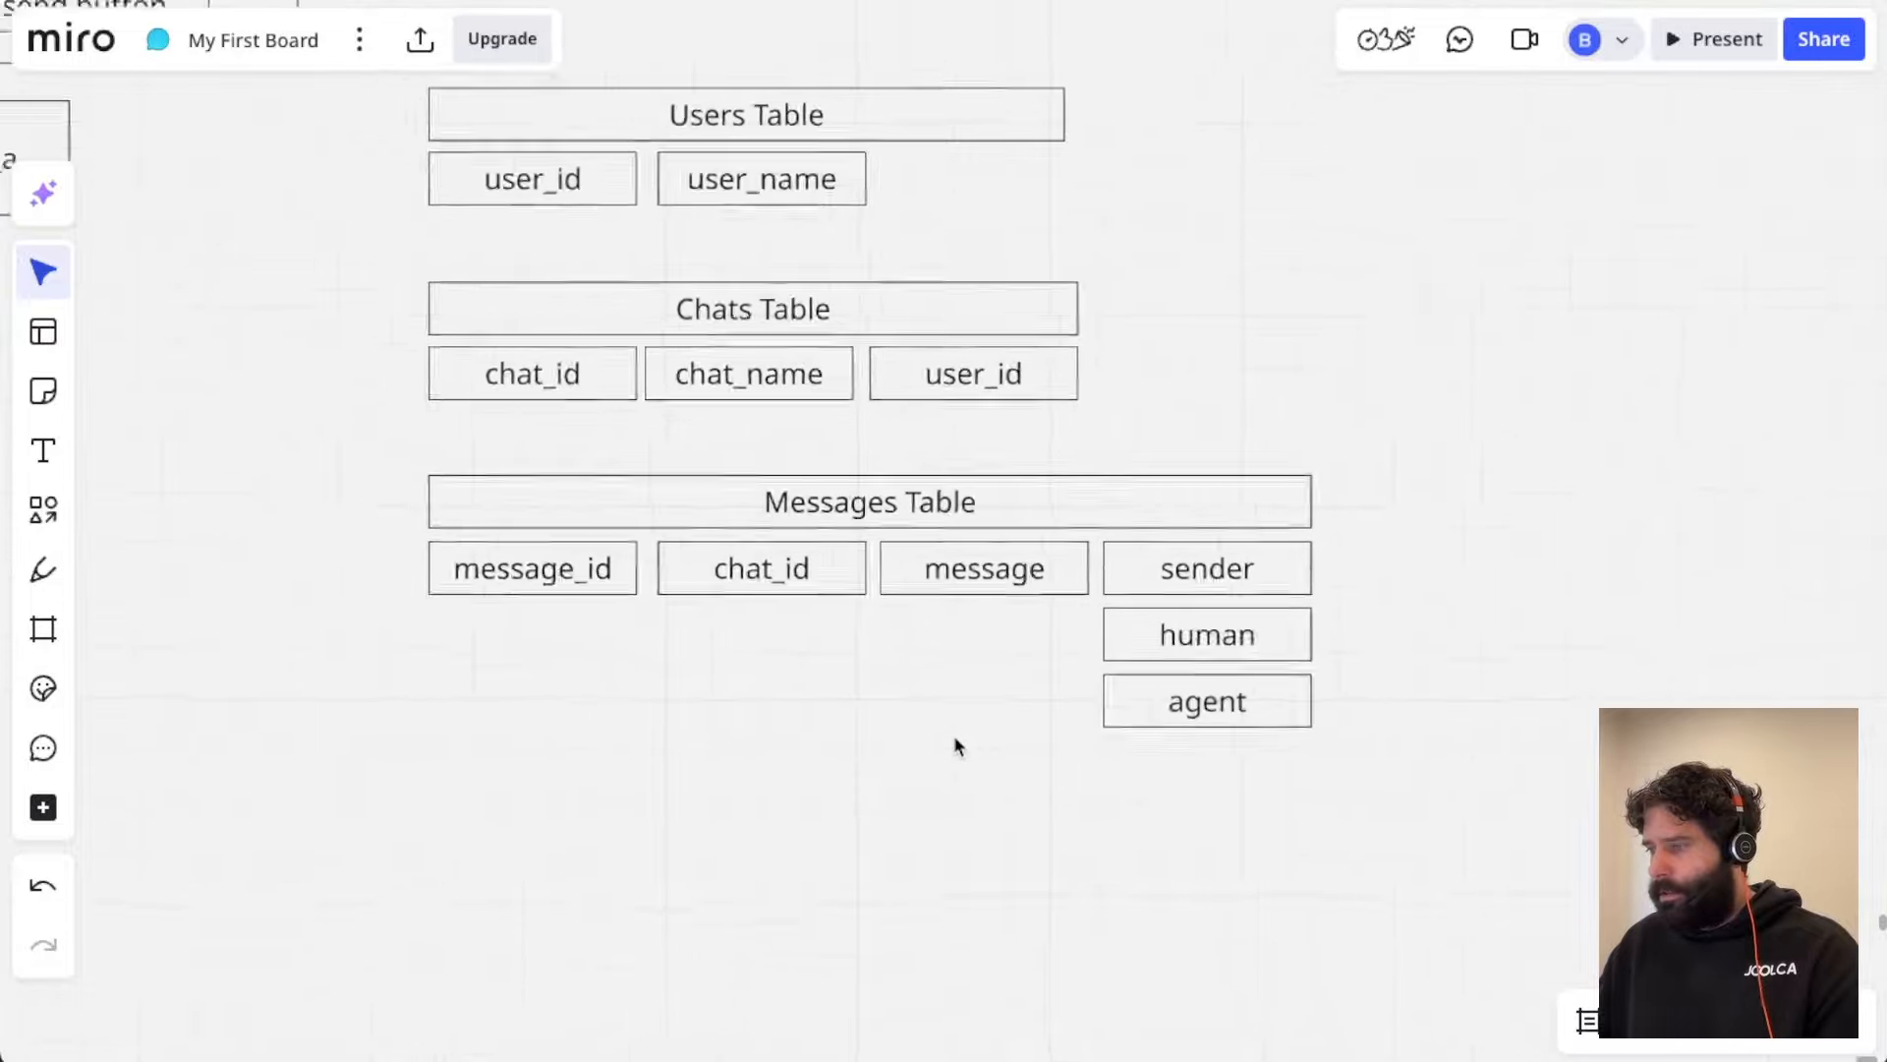
scroll(954, 744, left, 4)
scroll(955, 744, up, 3)
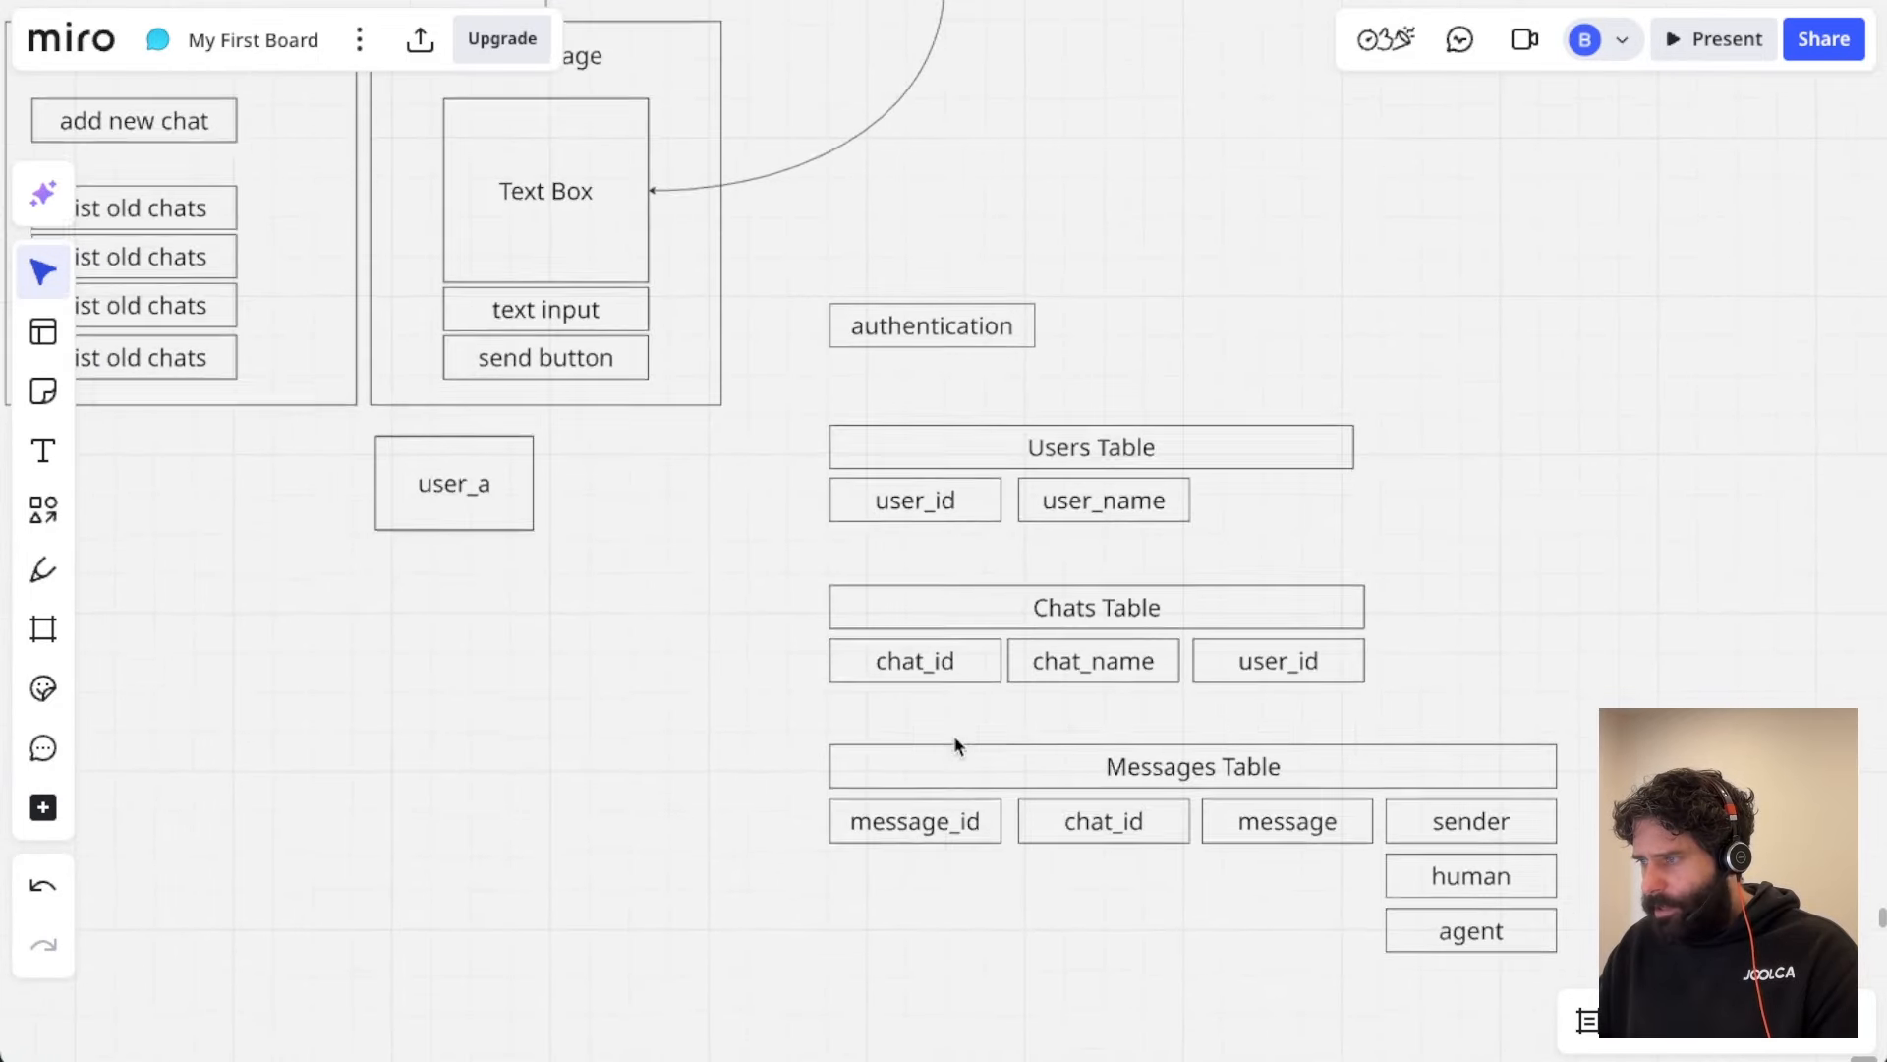
scroll(1013, 744, left, 5)
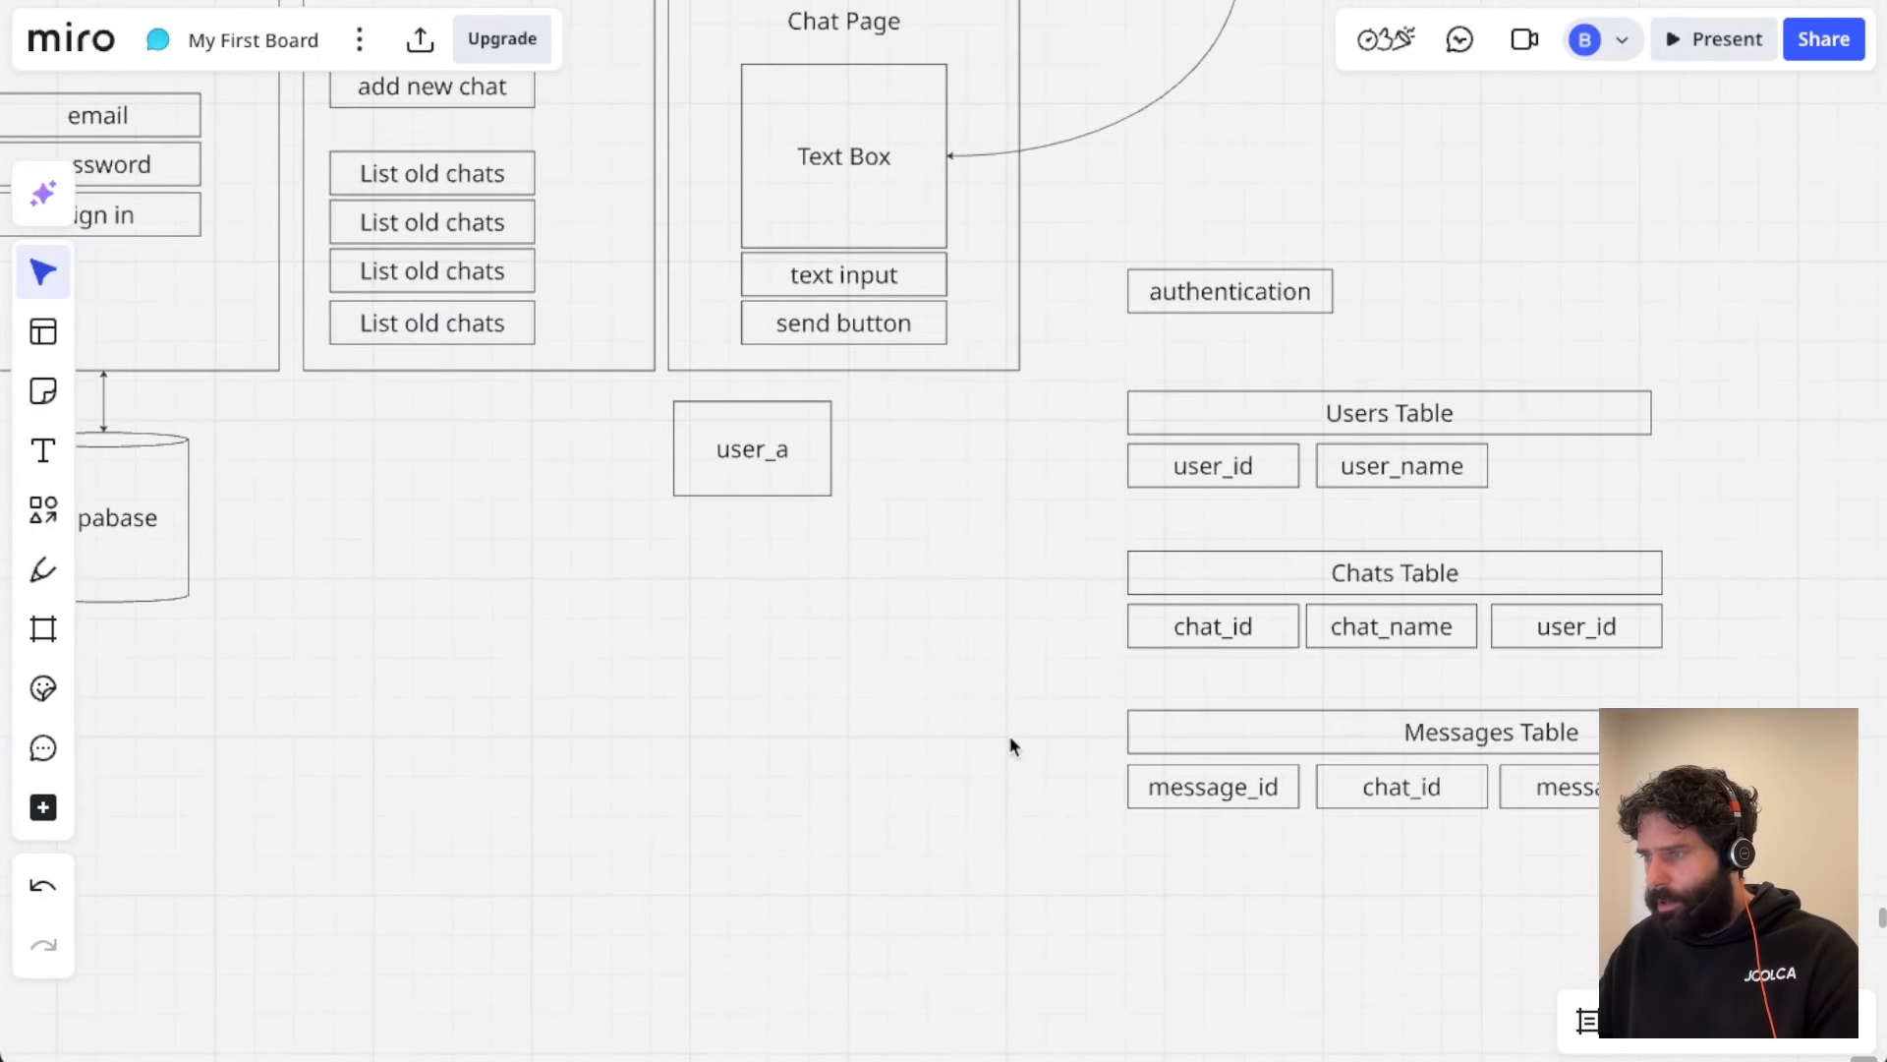
mouse_move(767, 437)
mouse_down()
mouse_move(812, 427)
mouse_move(775, 410)
mouse_up()
scroll(775, 411, up, 2)
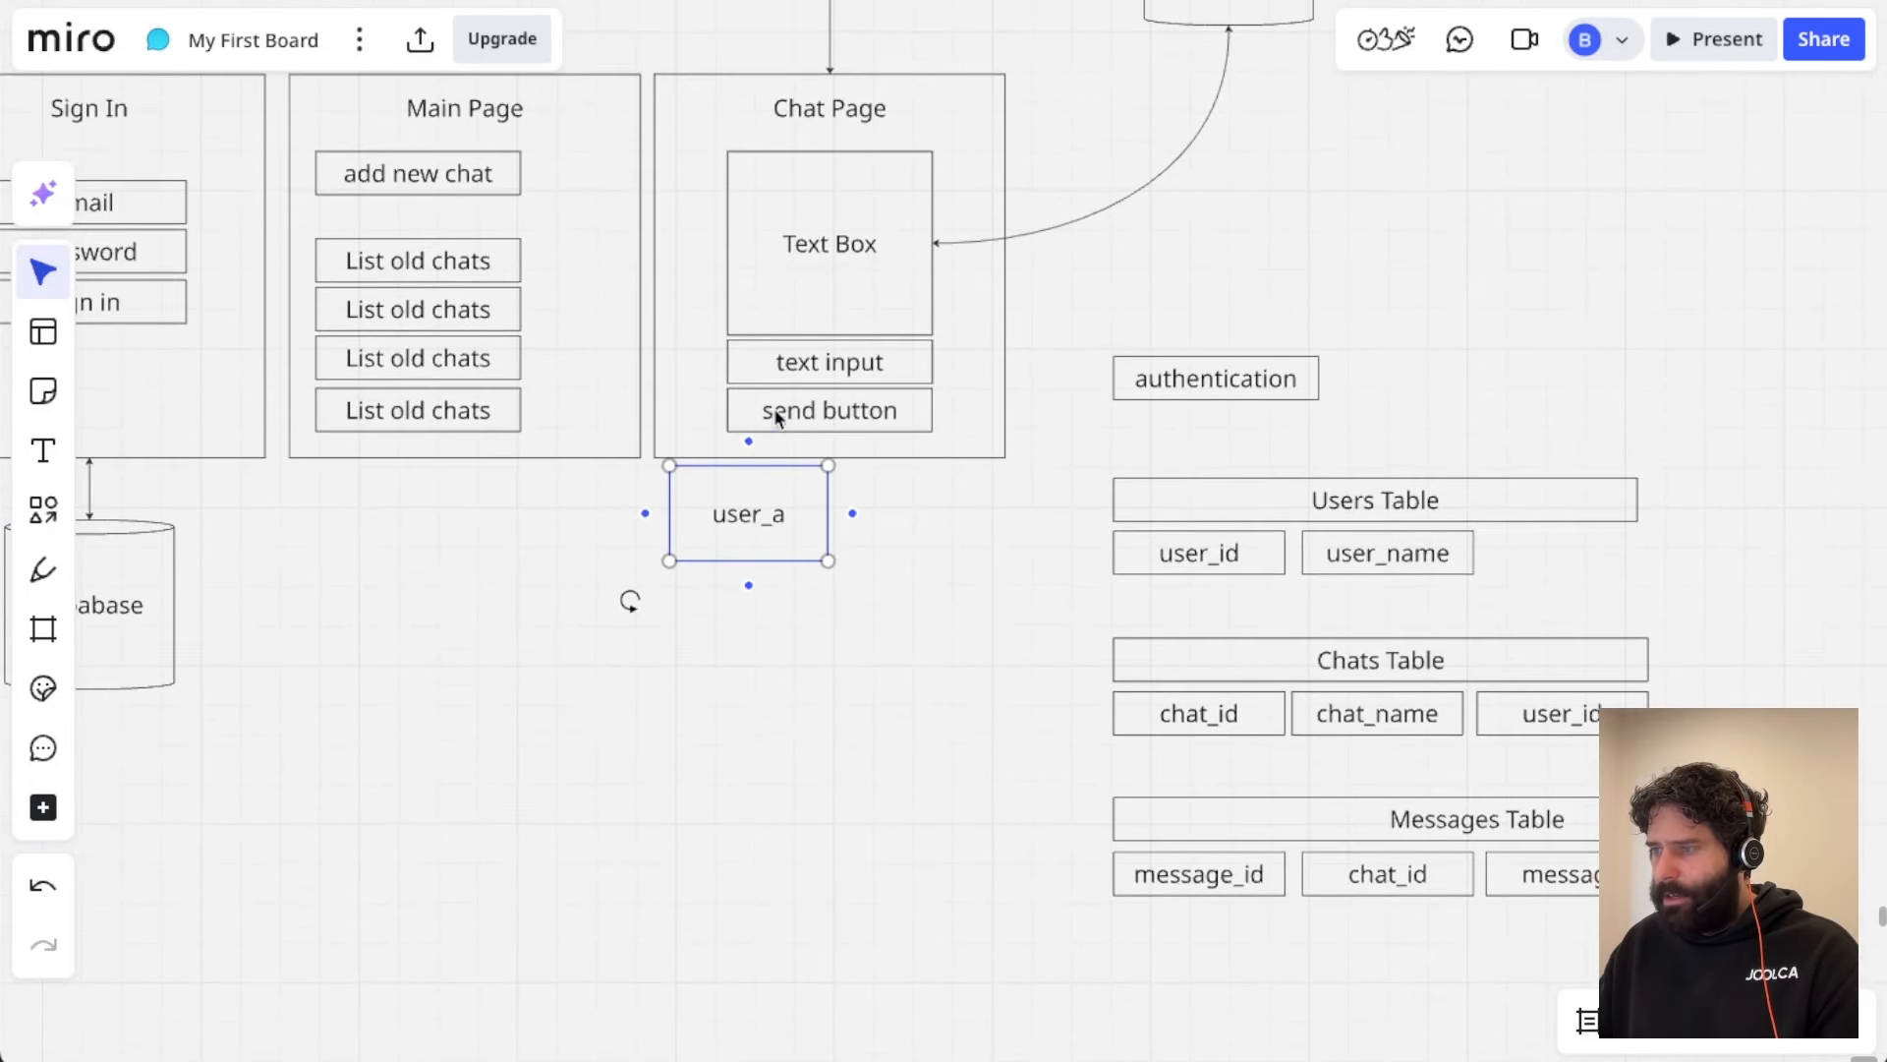
scroll(857, 313, up, 3)
scroll(893, 371, up, 3)
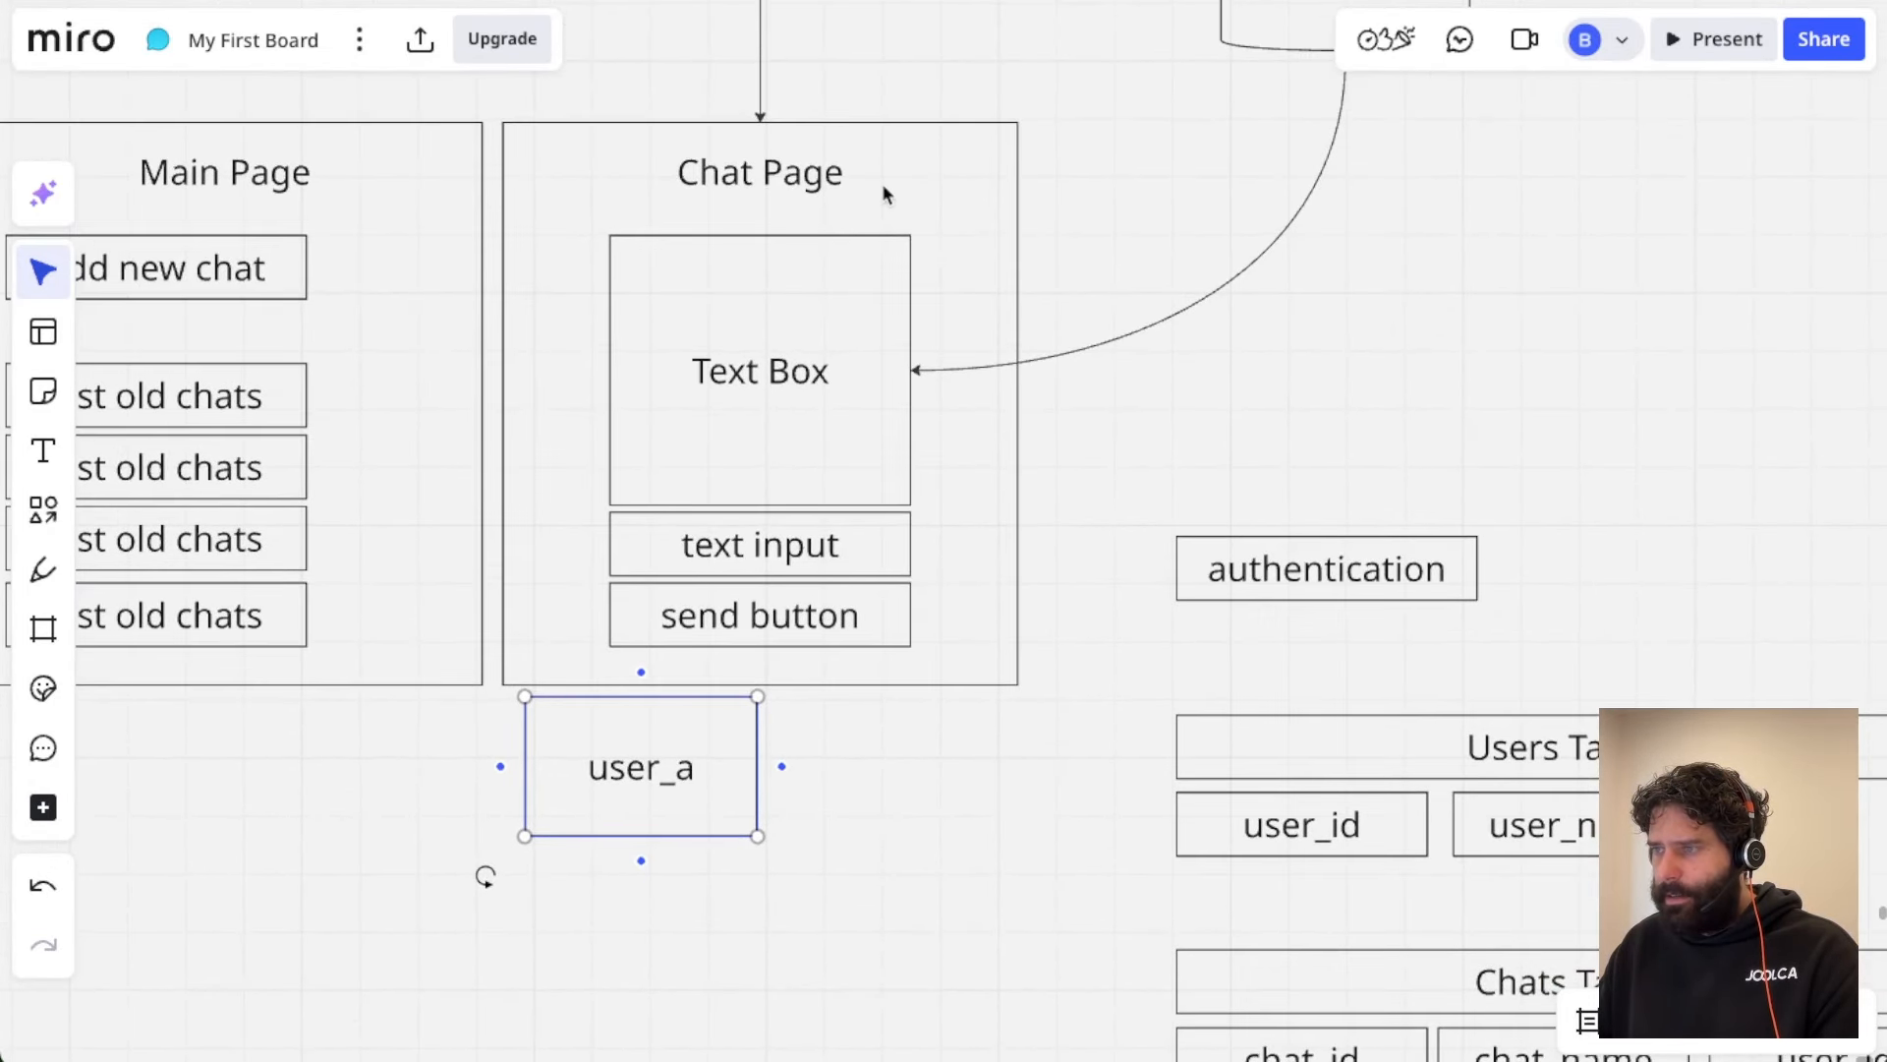
click(865, 764)
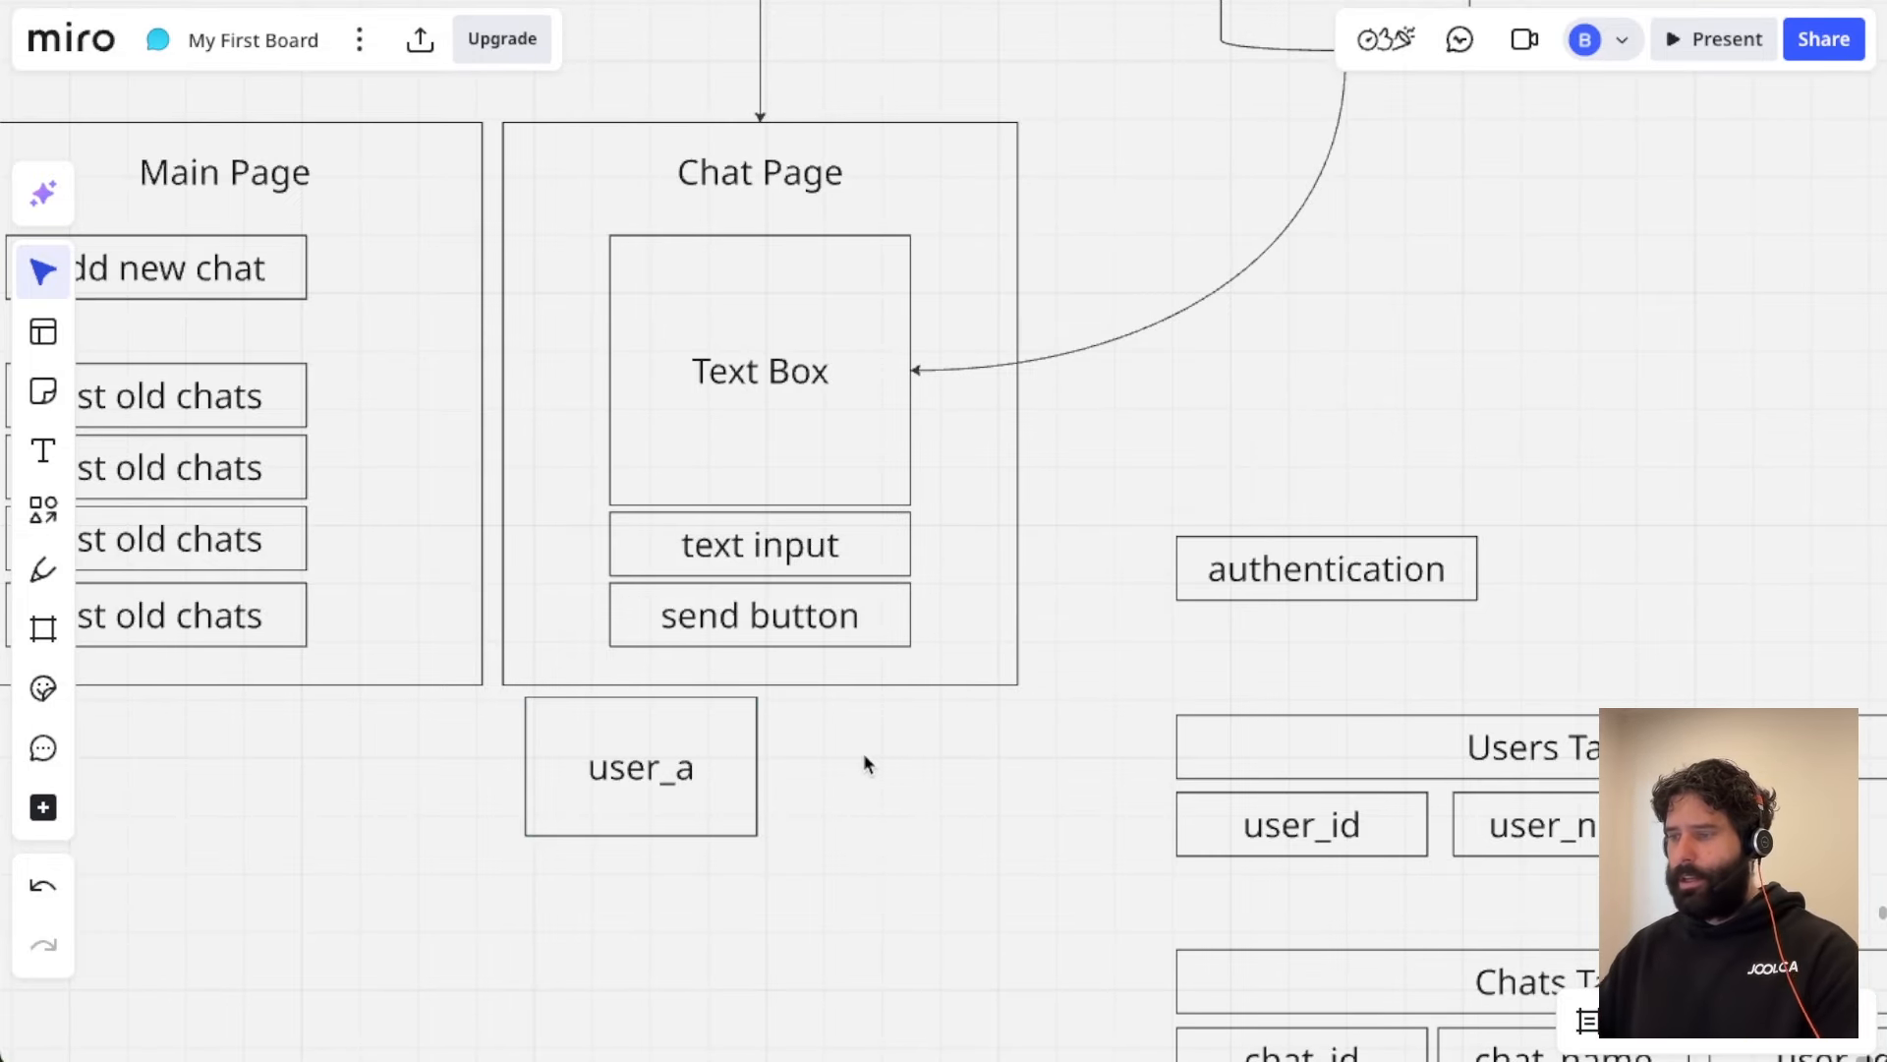
Step: Place a copy of the Chats Table's chat_id box directly below the user_a box
click(704, 775)
scroll(949, 794, down, 2)
scroll(950, 794, down, 3)
scroll(950, 793, right, 2)
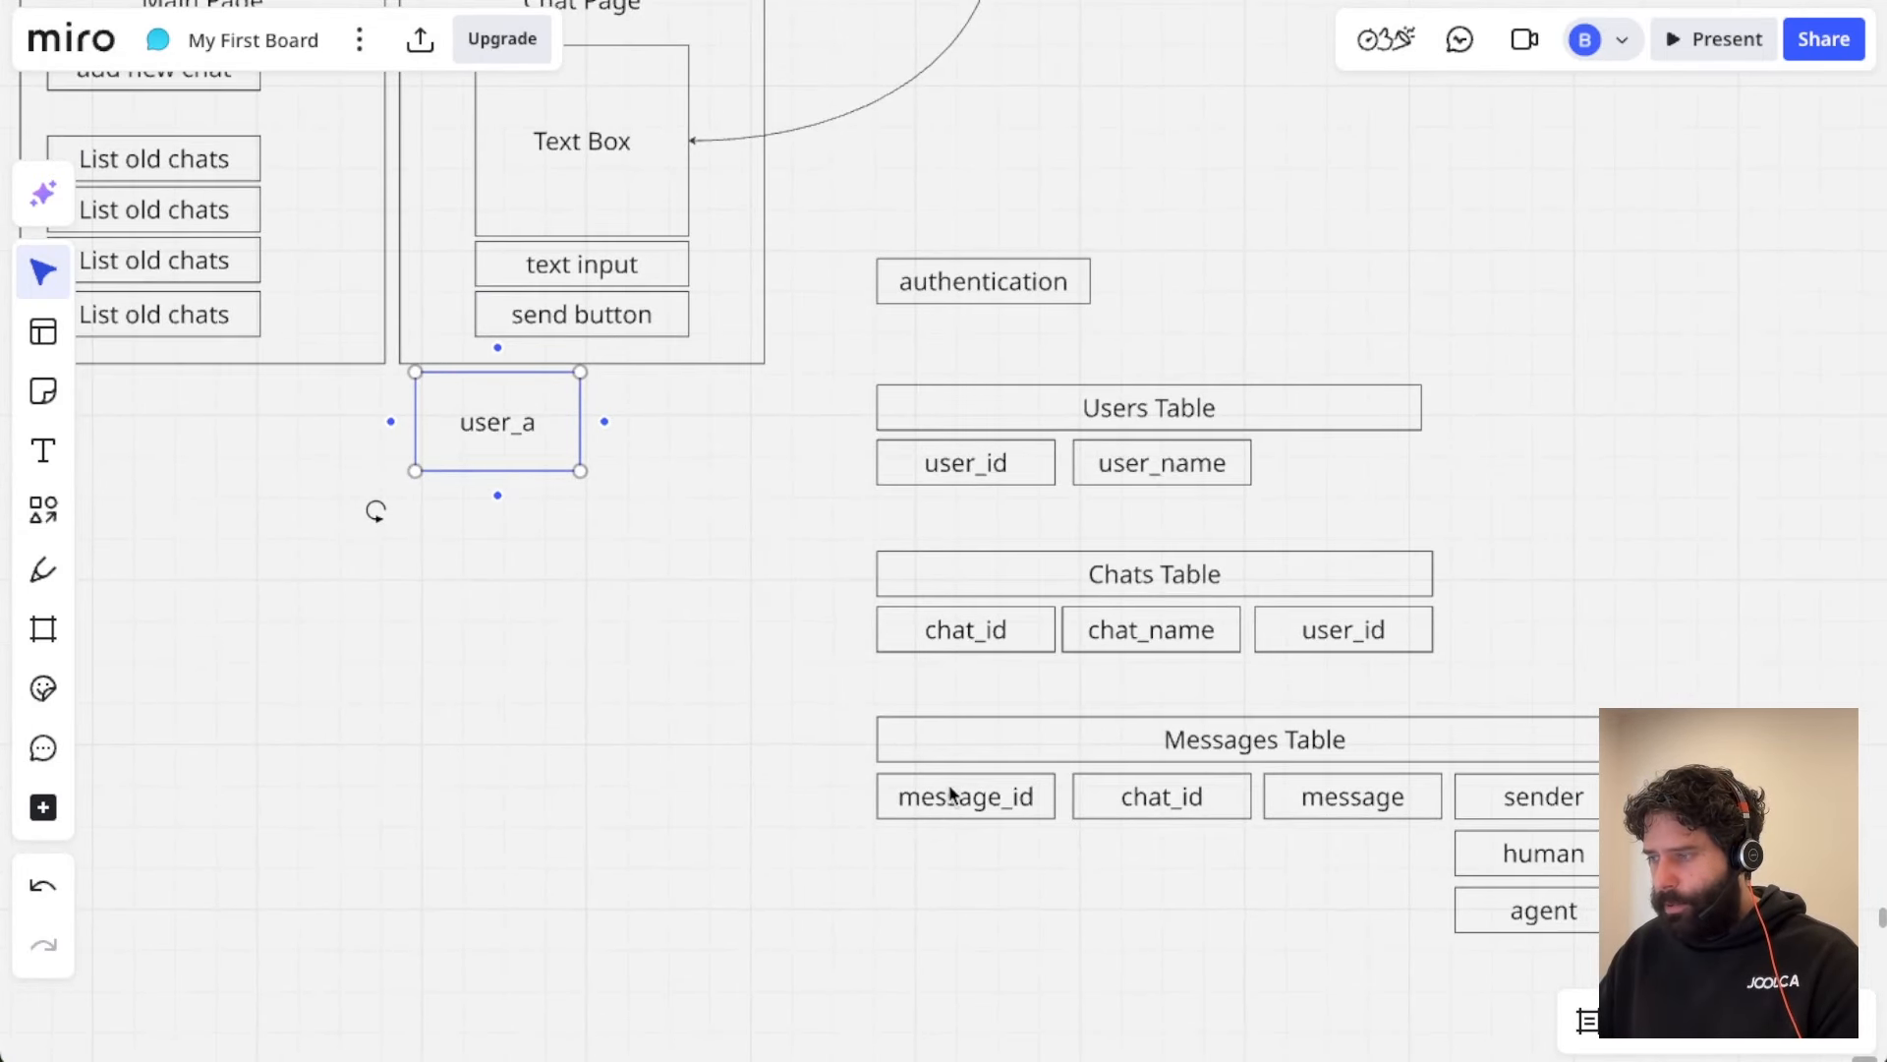
click(994, 625)
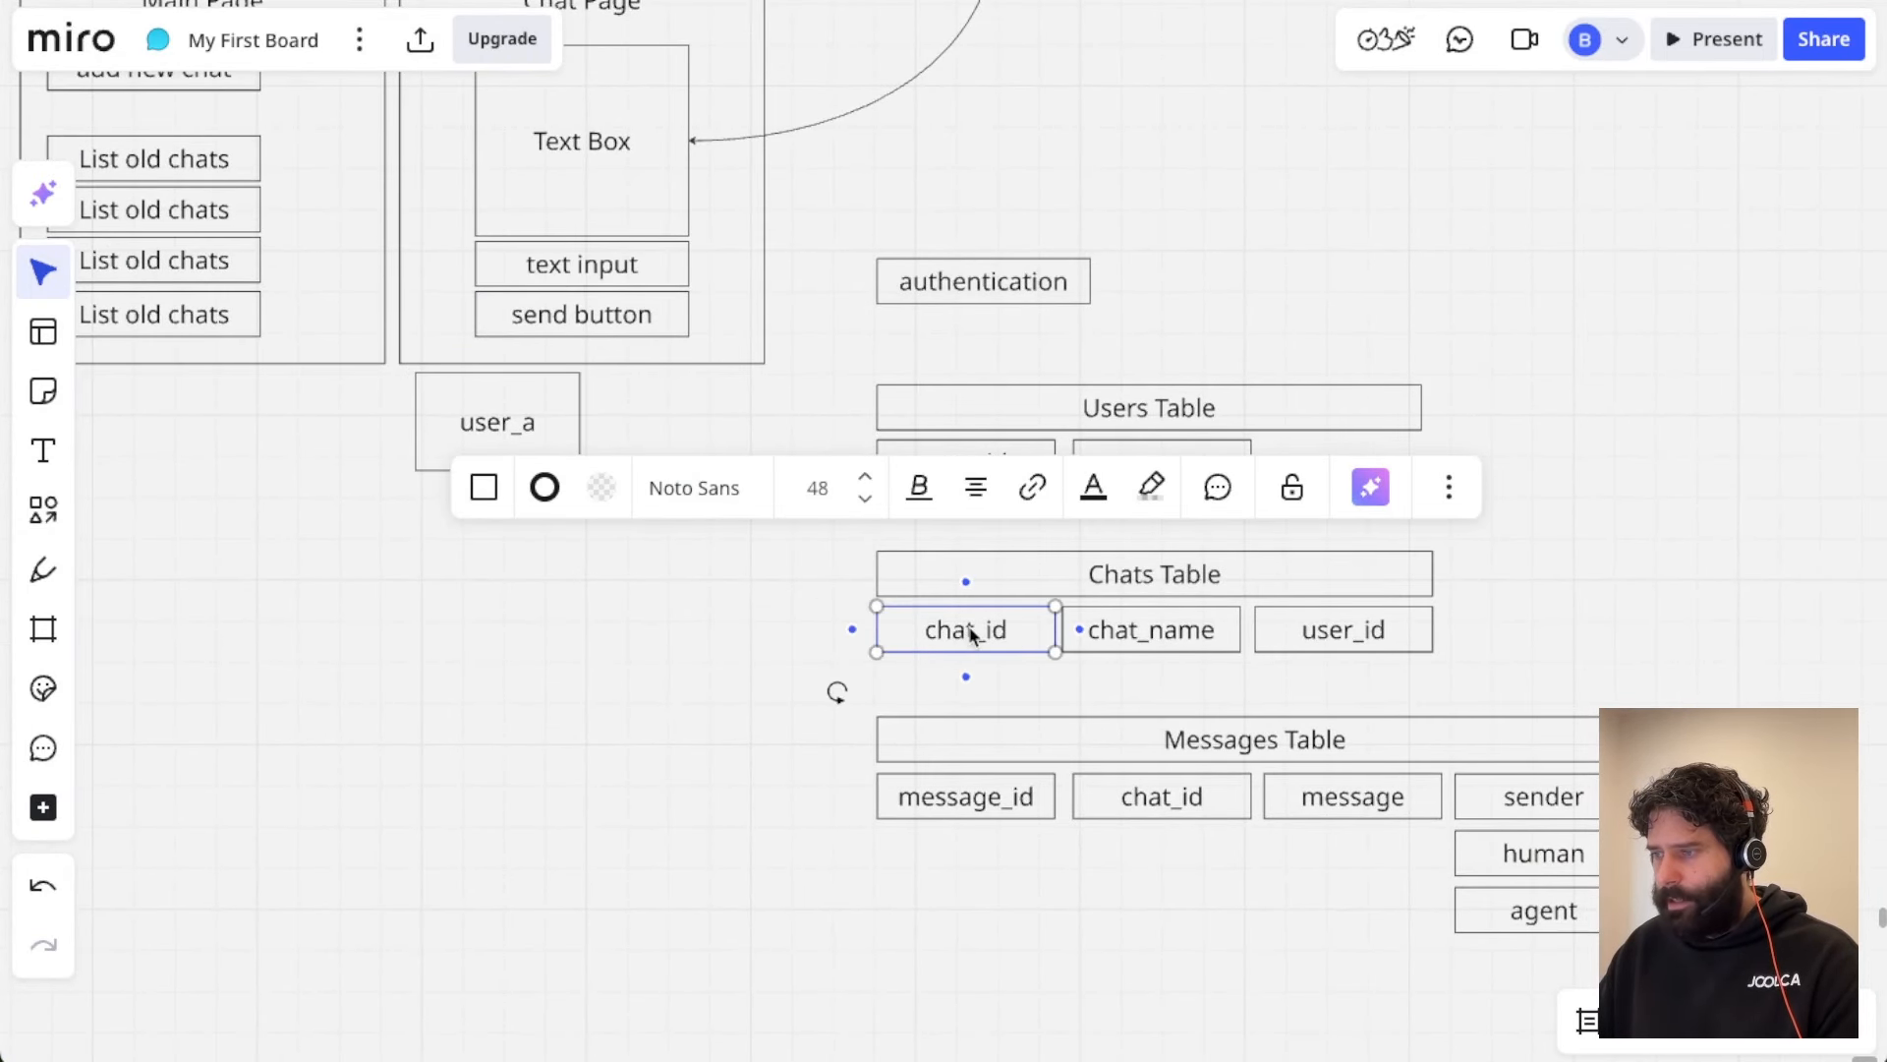
scroll(971, 632, down, 1)
scroll(857, 627, up, 1)
scroll(857, 627, left, 1)
scroll(857, 628, up, 1)
scroll(857, 628, left, 1)
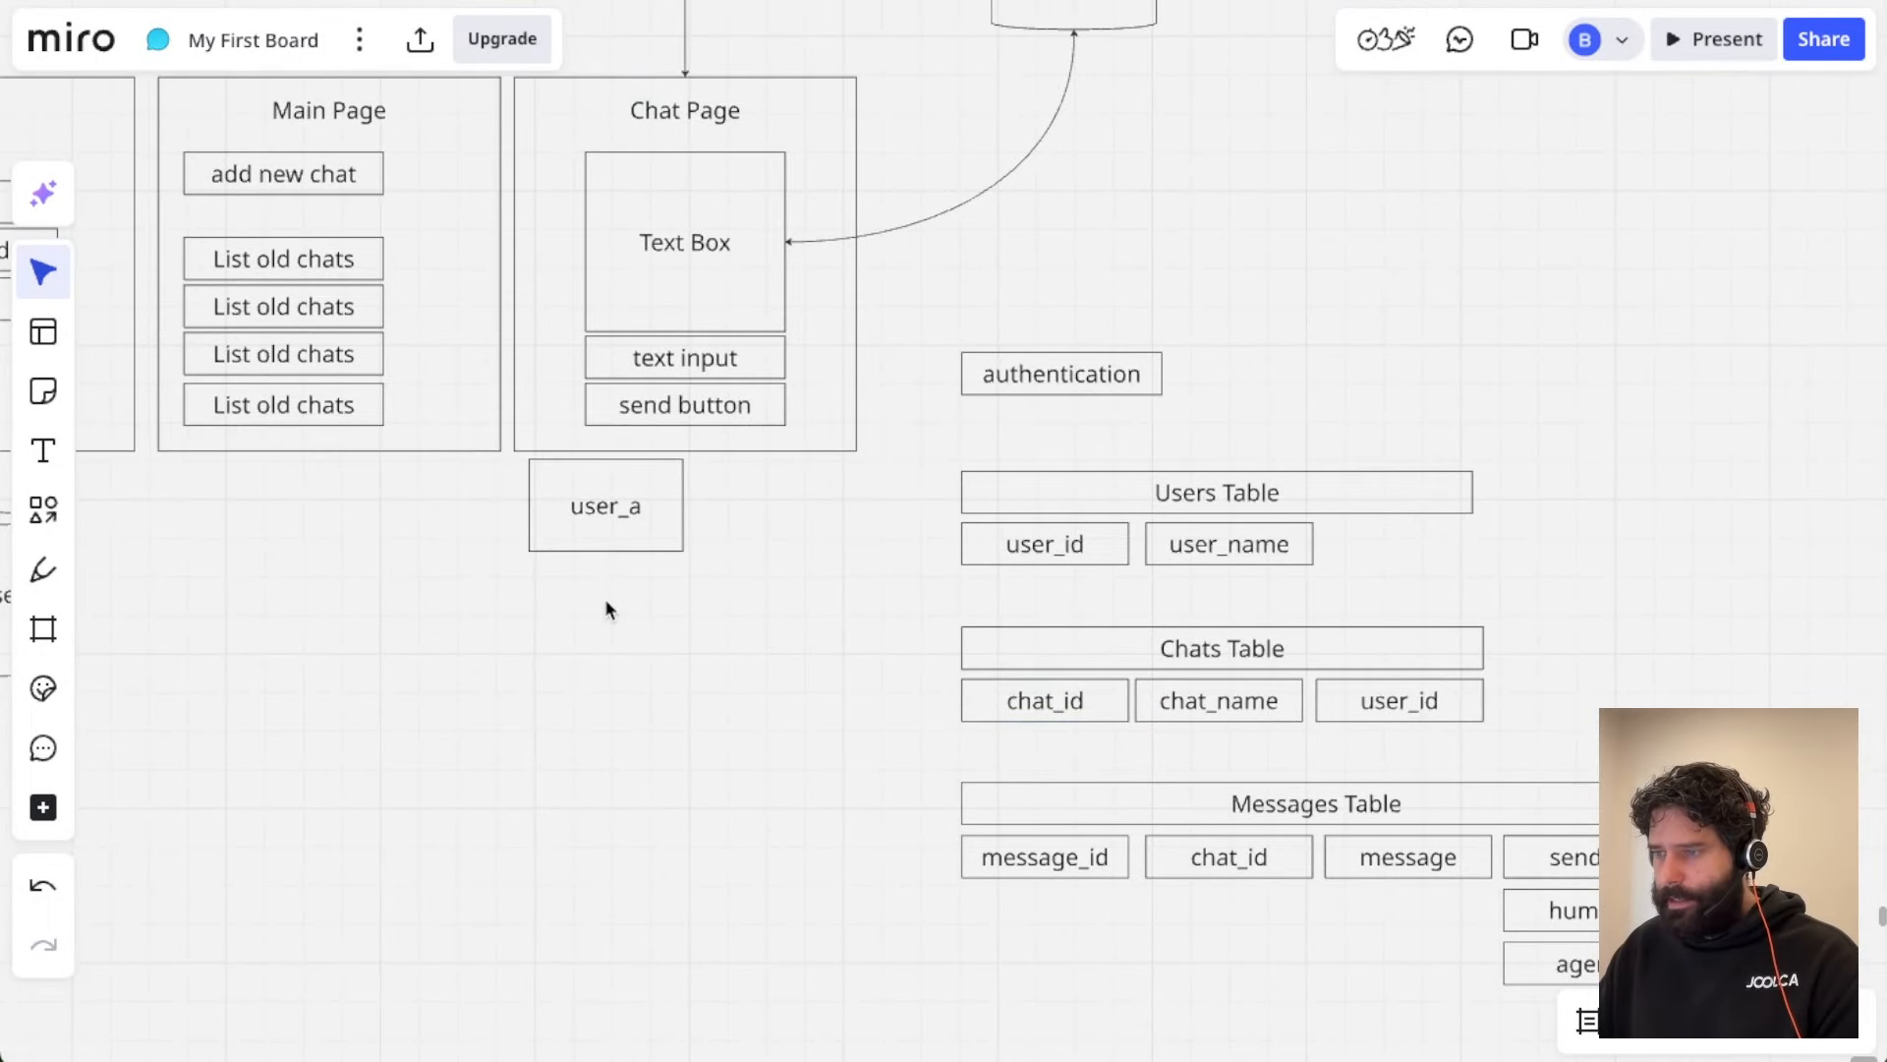
key(ctrl+v)
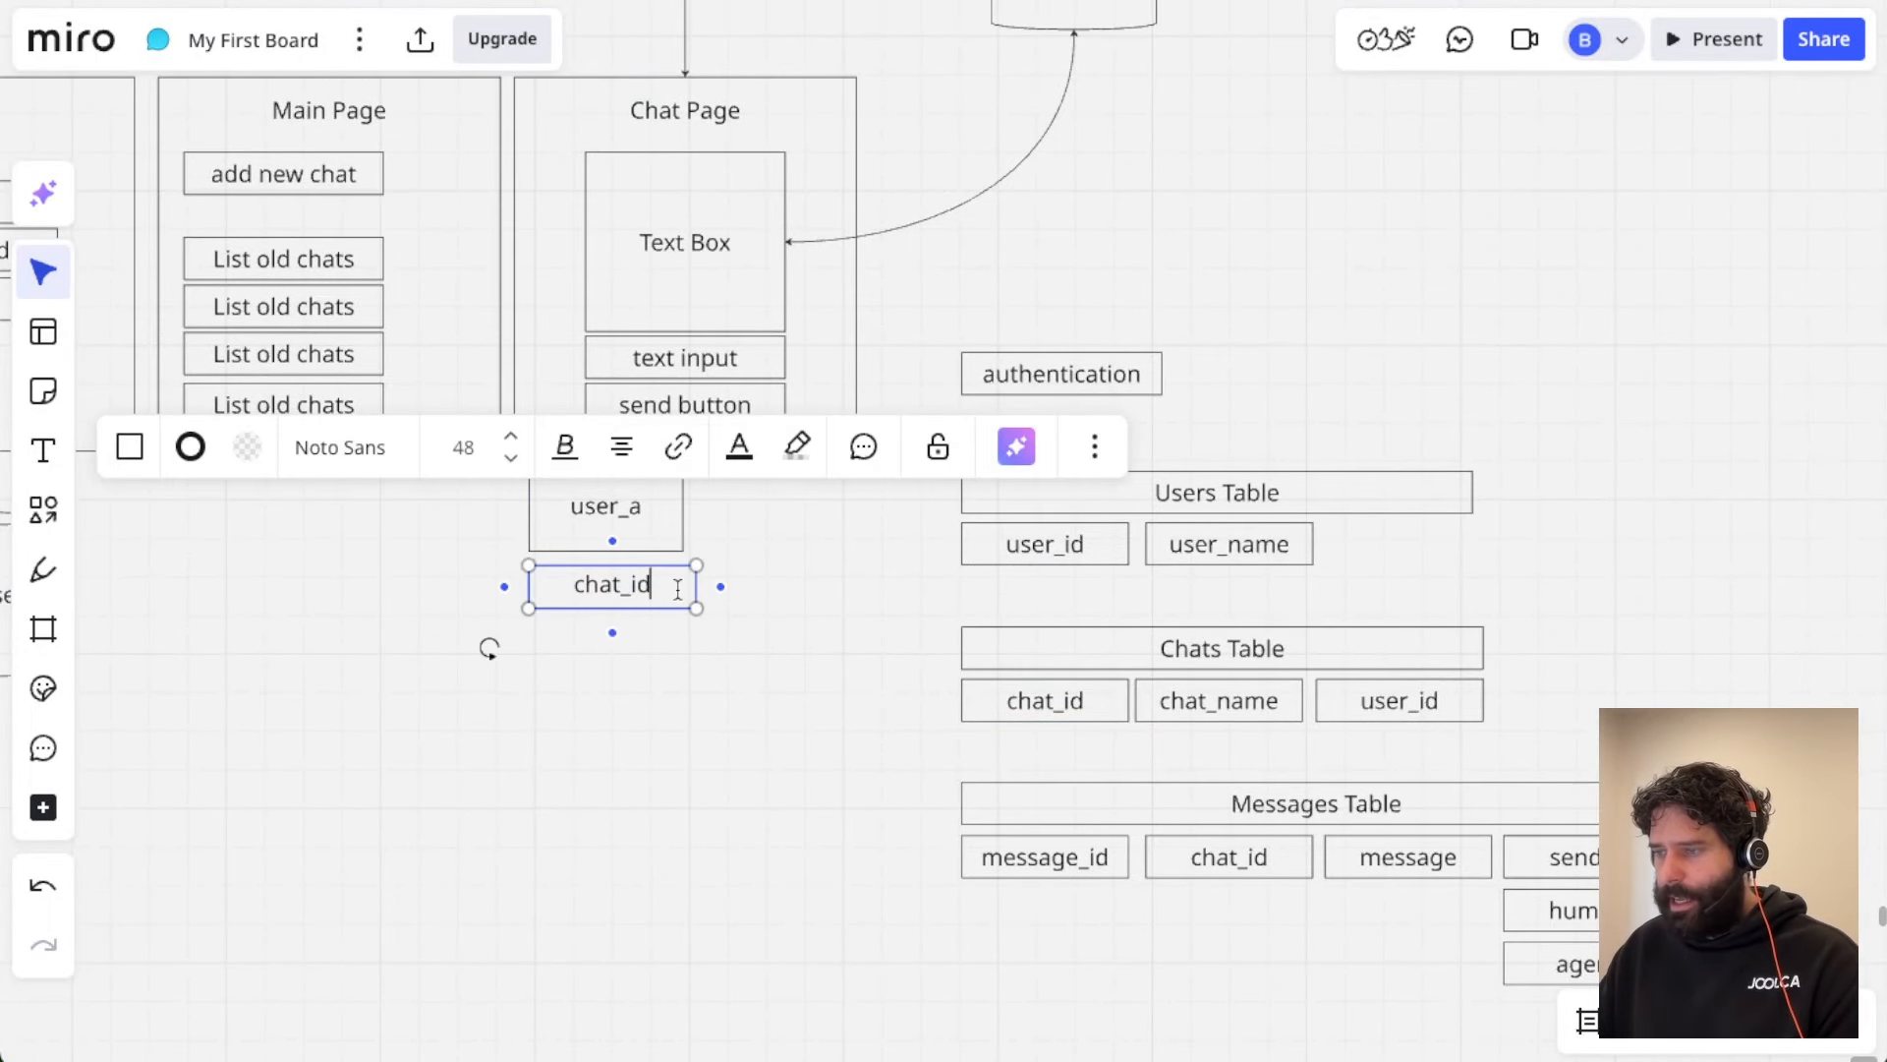
click(658, 615)
Step: Add another copy to the right of the chat_id box under user_a and label it "chat #1"
key(ctrl+v)
drag(817, 615, 814, 594)
double_click(811, 588)
text(cha)
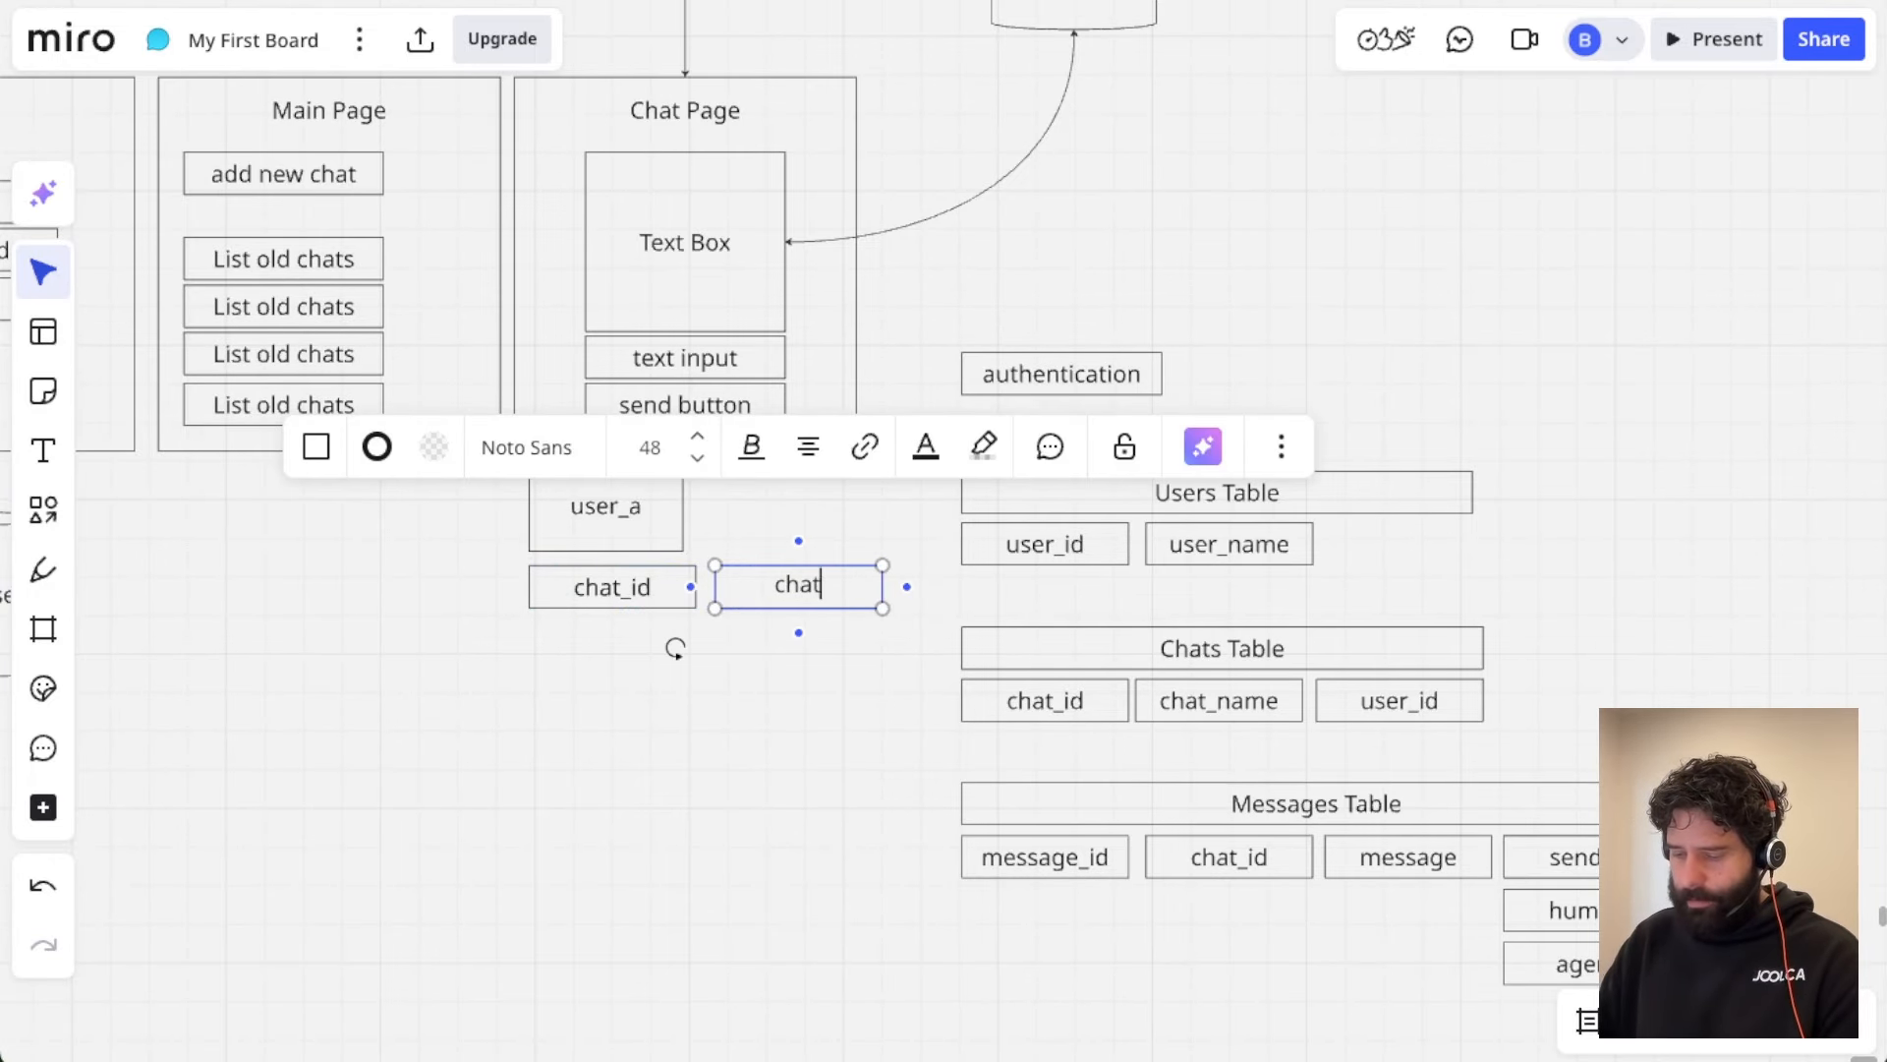
click(751, 537)
Step: Relabel the first "List old chats" box on the Main Page as "Chat #1"
scroll(727, 474, up, 3)
scroll(727, 474, down, 1)
scroll(728, 474, left, 3)
scroll(728, 474, up, 1)
double_click(416, 258)
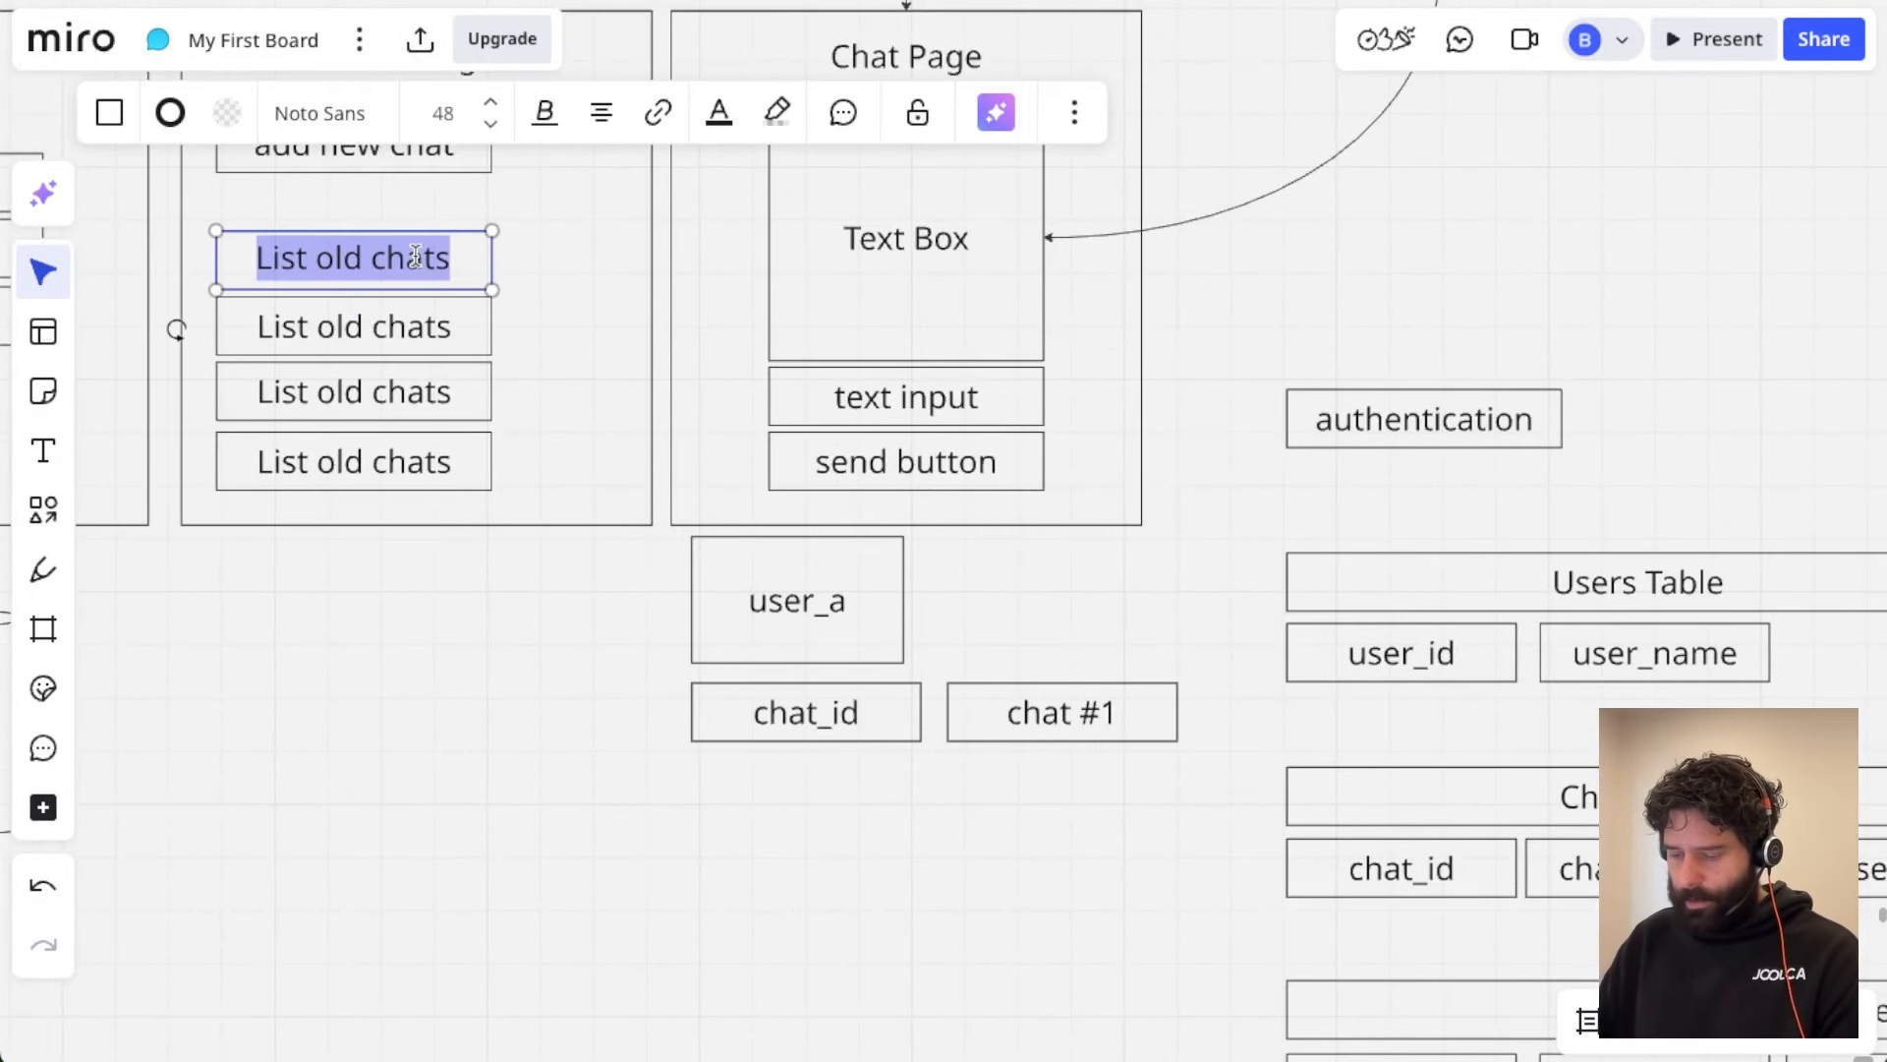
text(Chat #1)
click(649, 718)
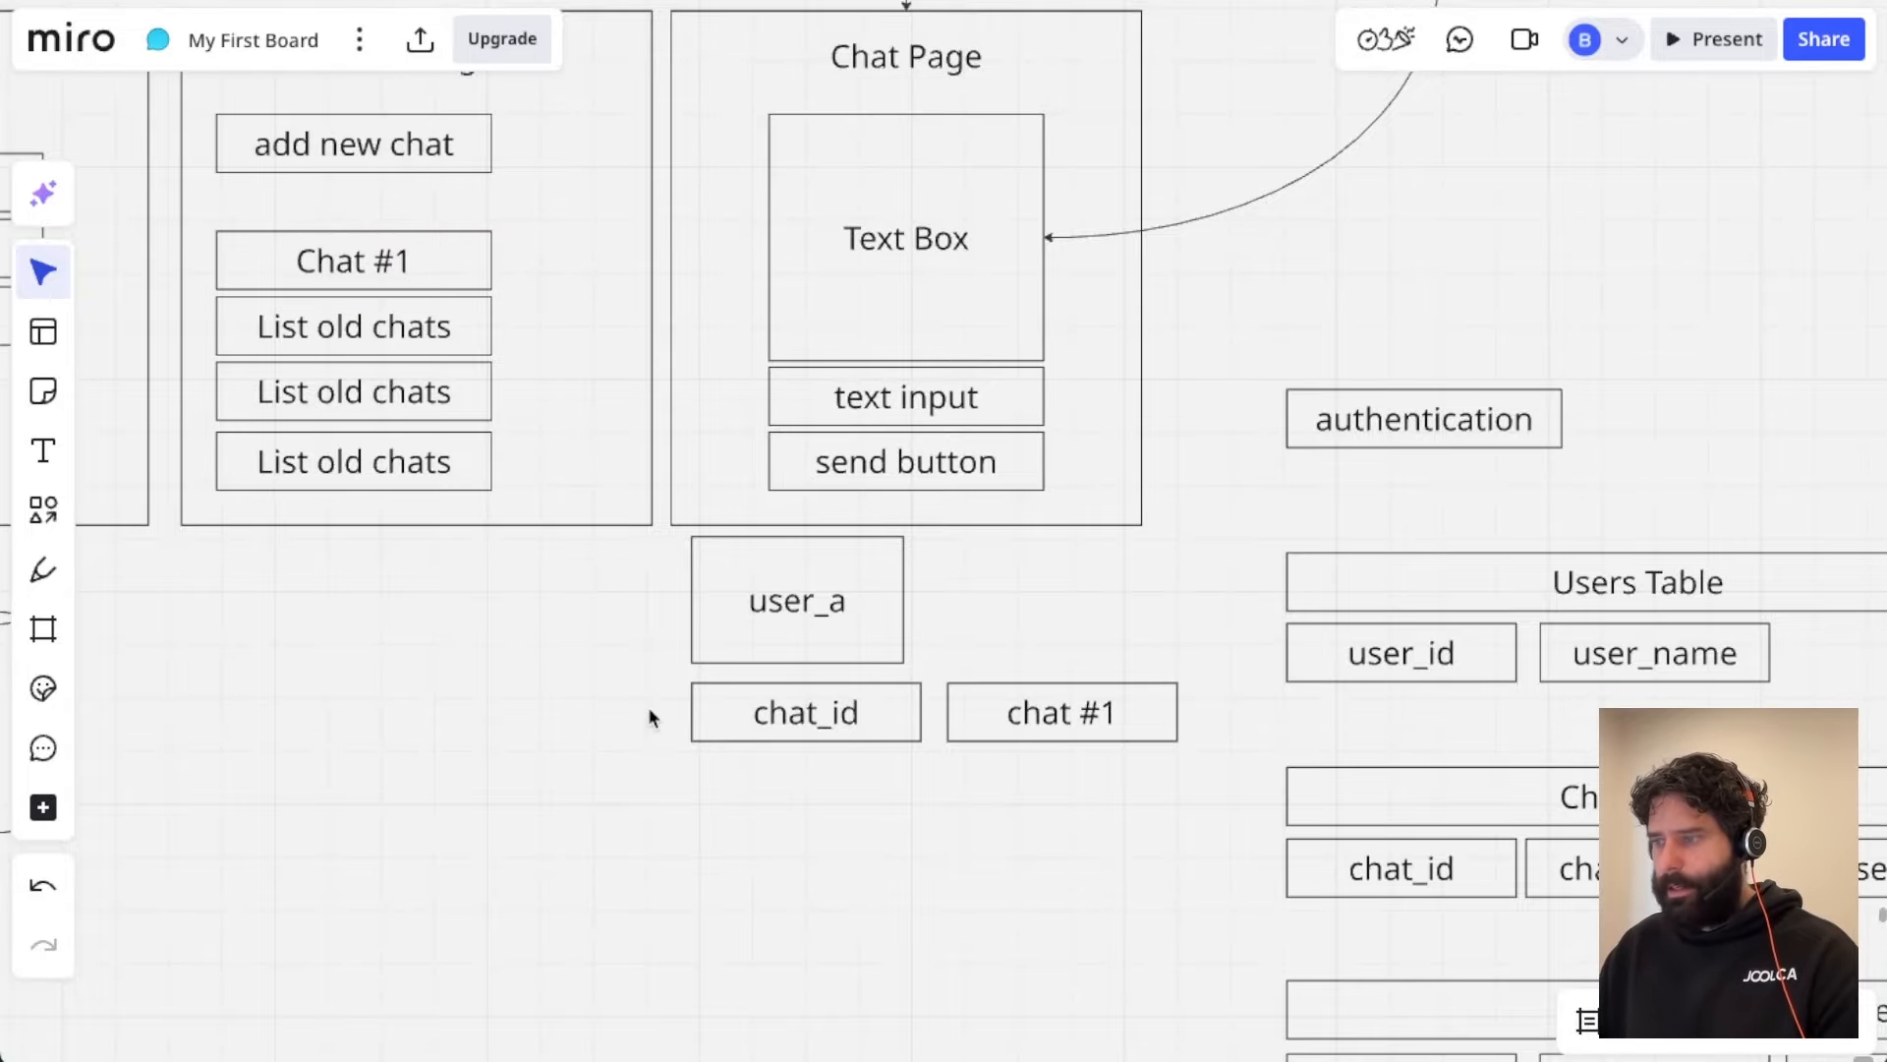
Step: Examine how the message and chat_id columns of the Messages Table relate to the Chats Table
scroll(647, 705, down, 3)
scroll(647, 706, right, 3)
scroll(653, 707, up, 4)
scroll(619, 369, down, 5)
scroll(619, 369, right, 4)
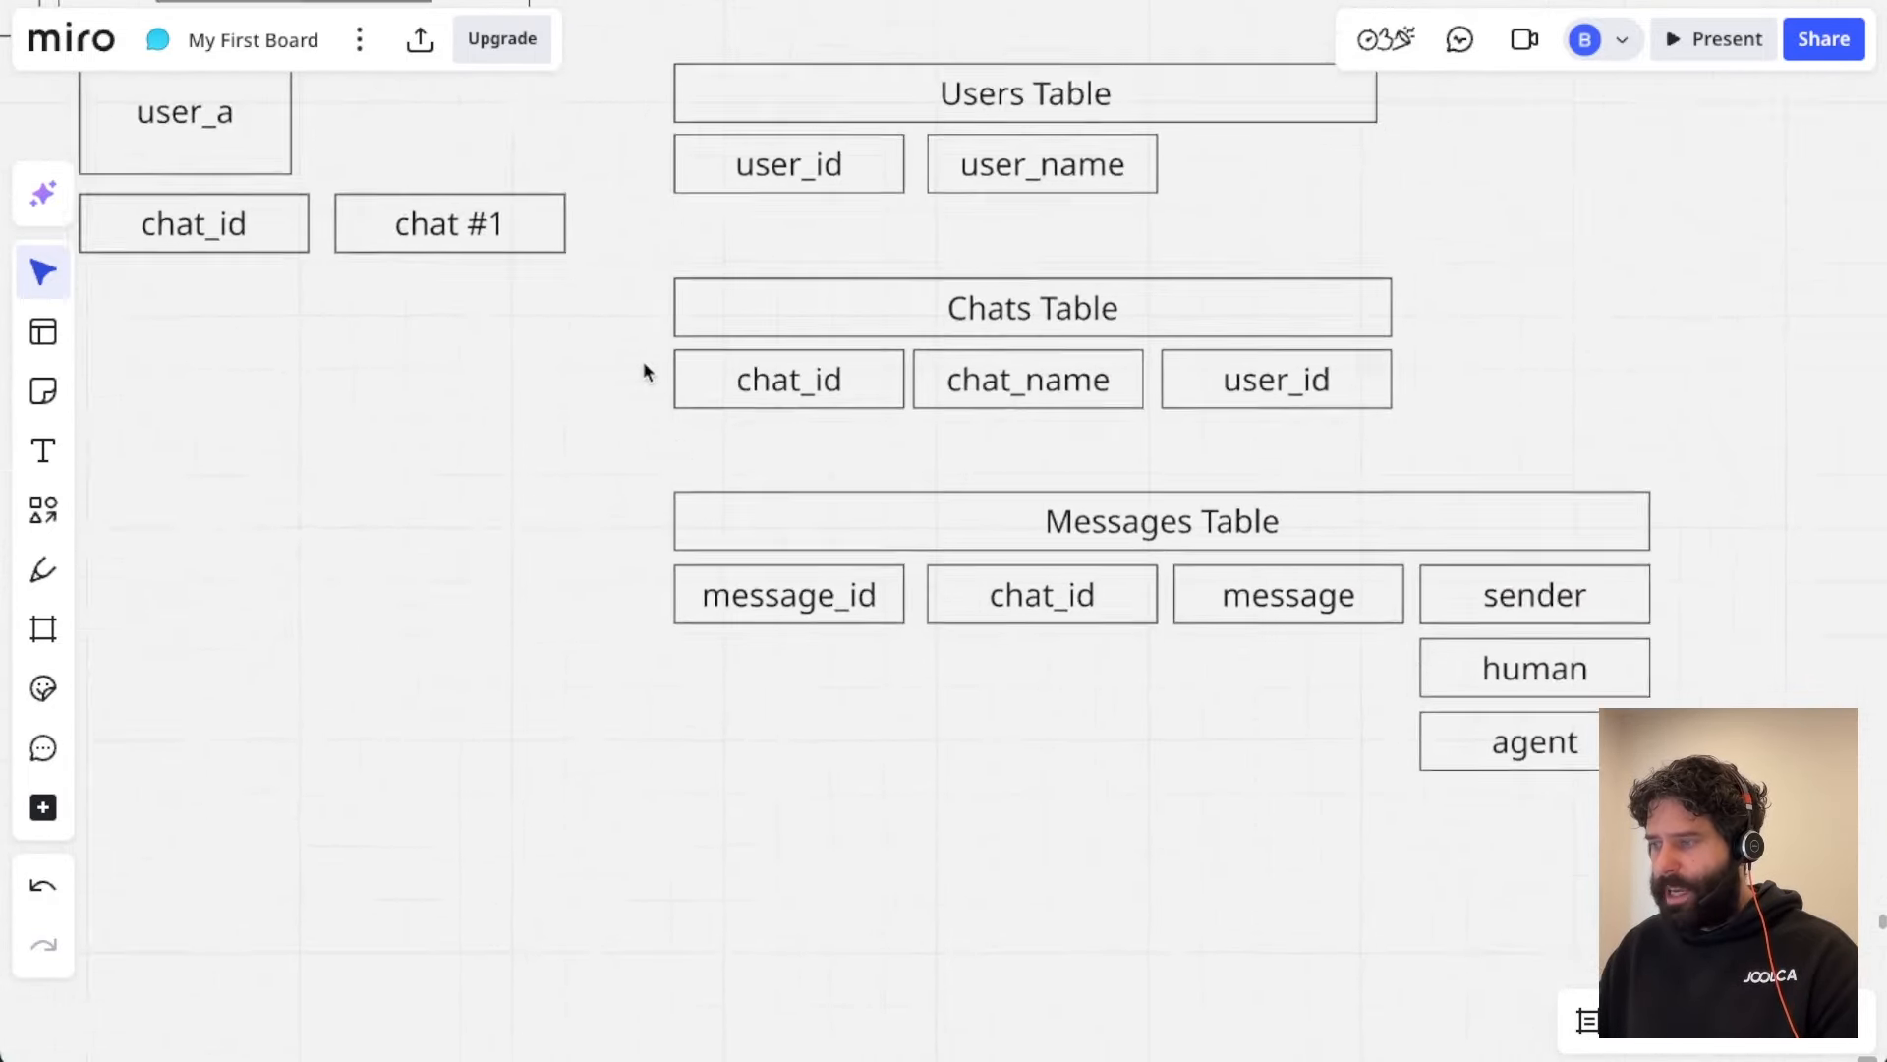
scroll(661, 488, up, 2)
scroll(1031, 706, left, 3)
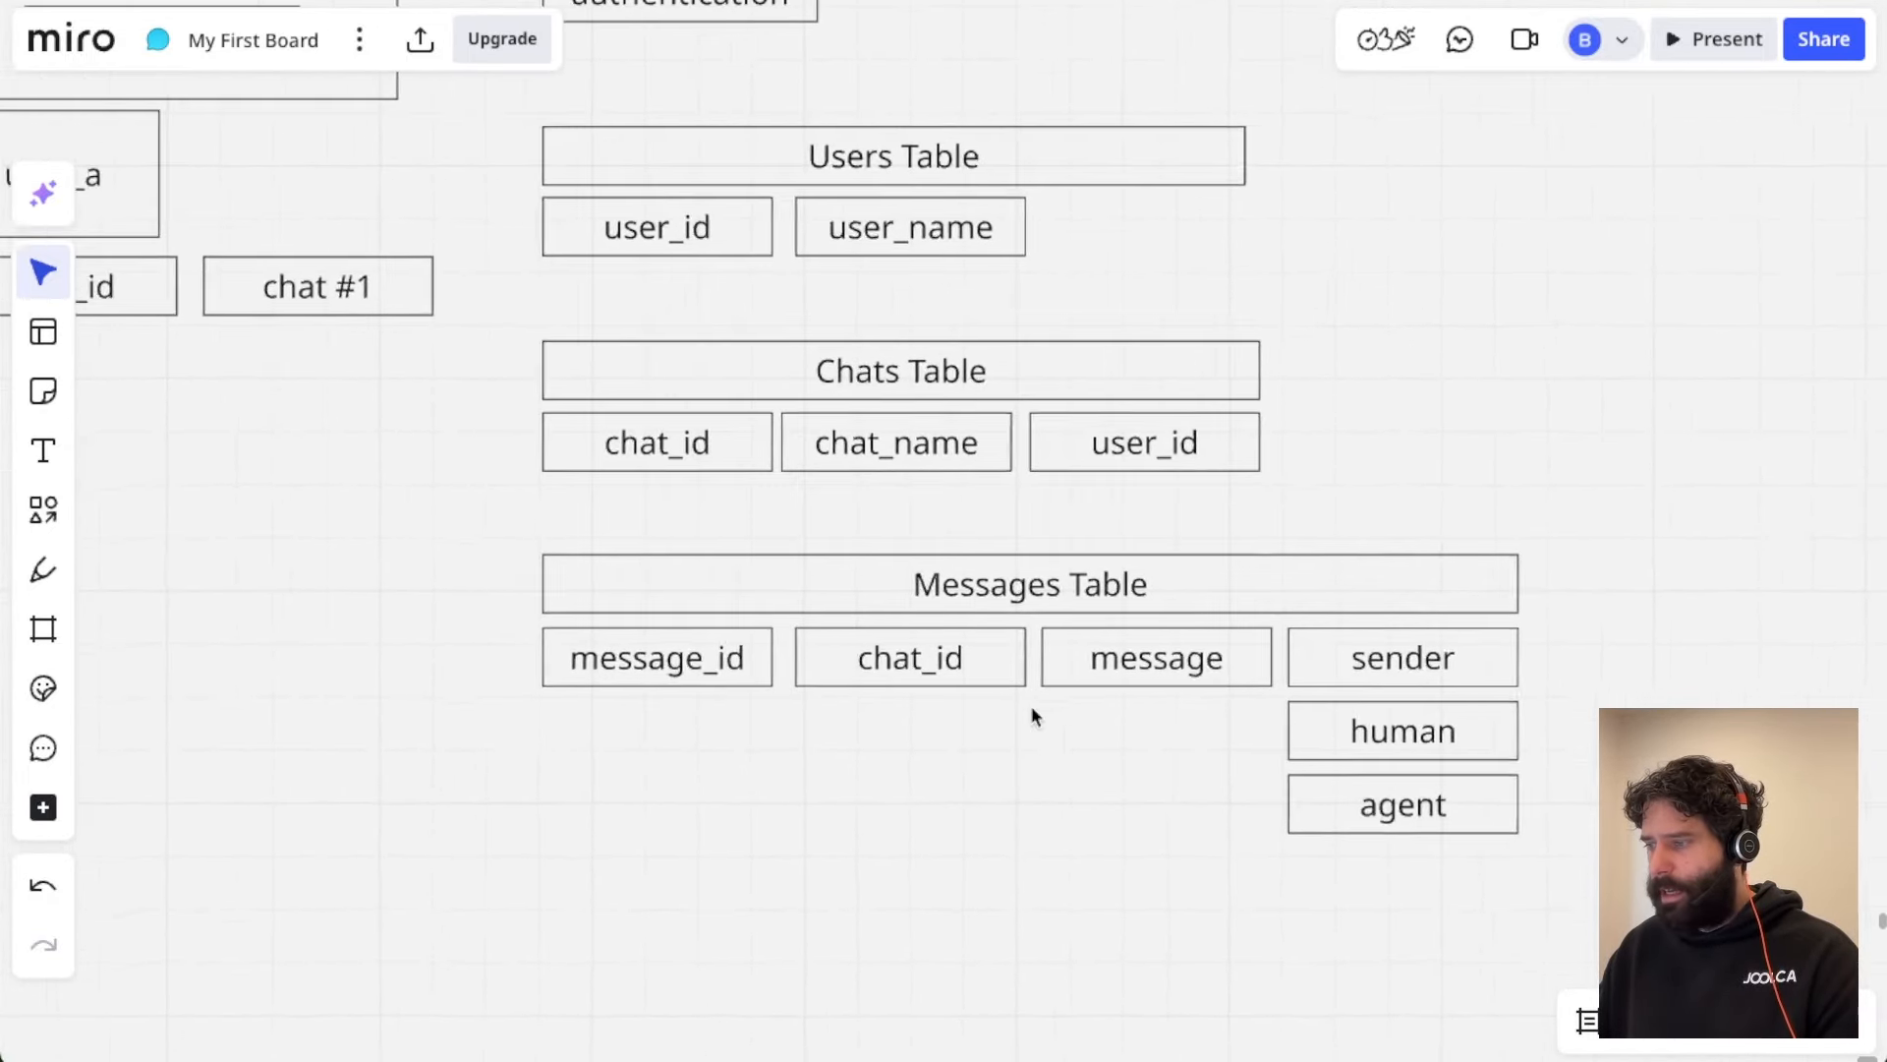
click(1238, 660)
click(969, 665)
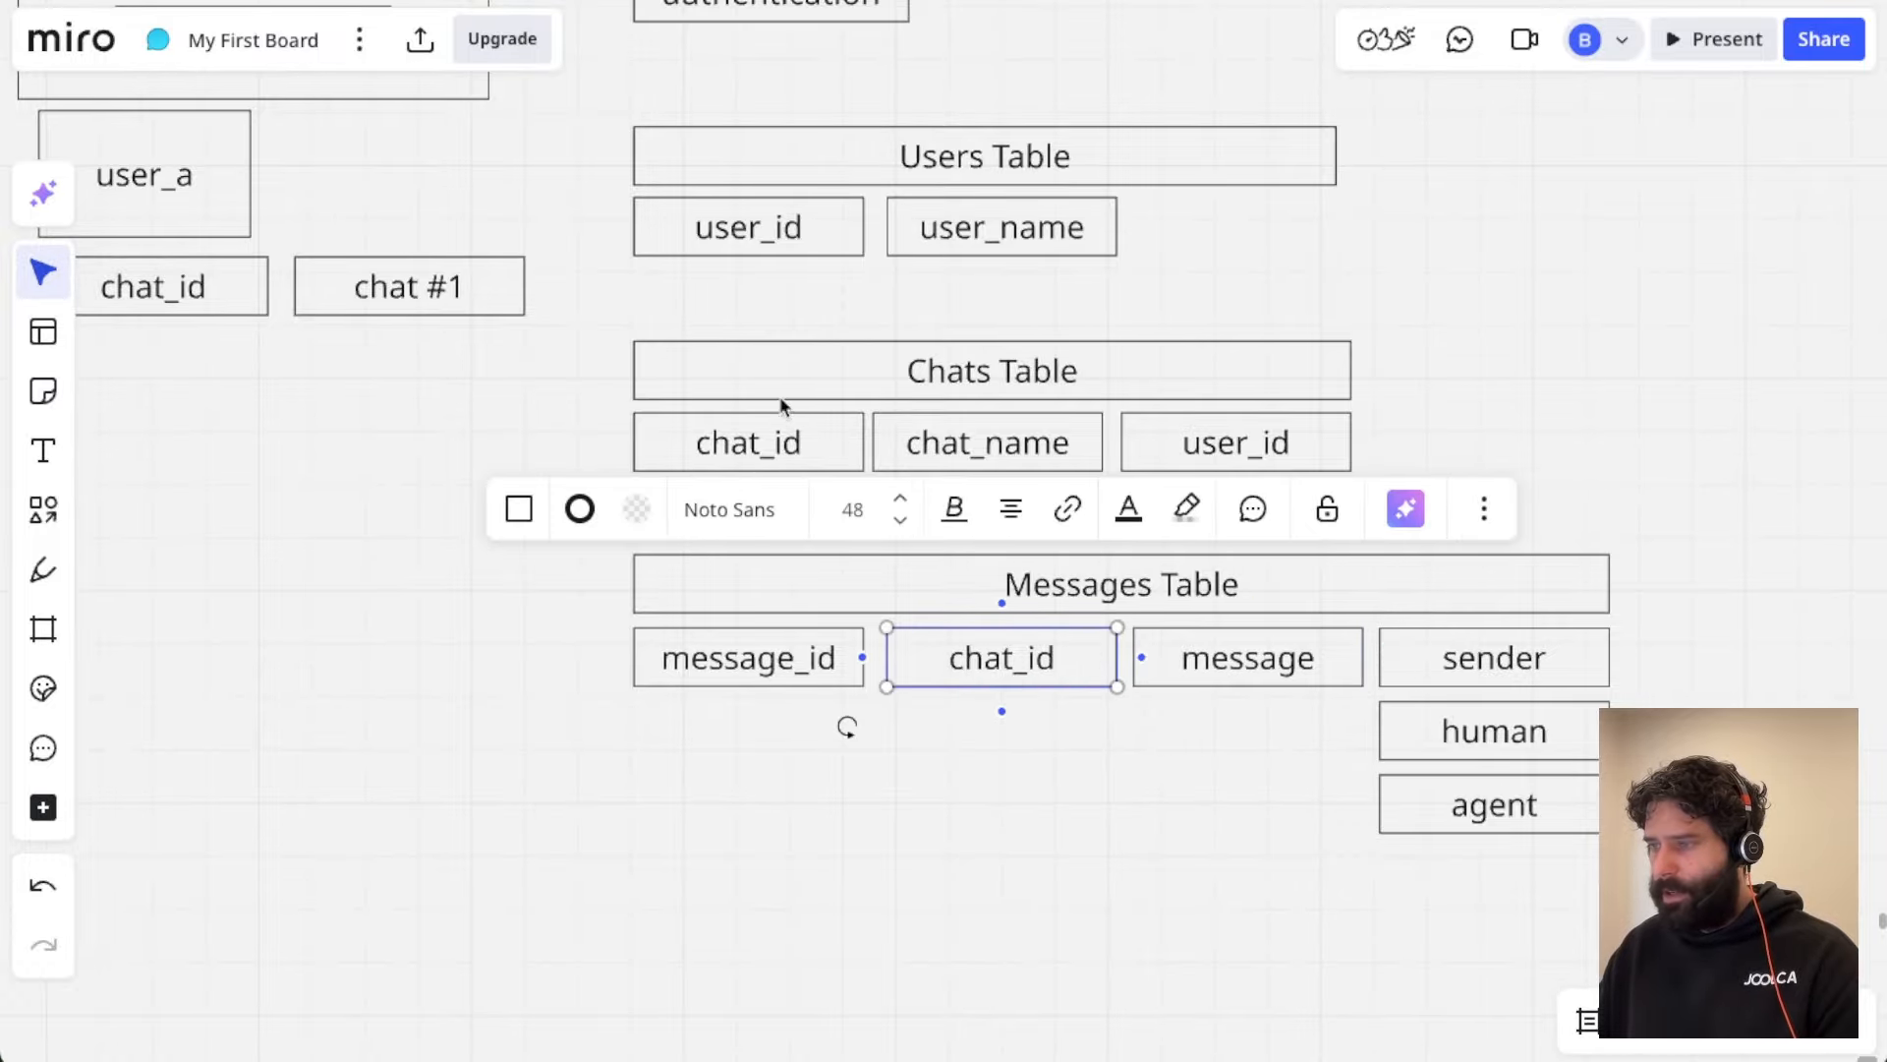
click(1058, 747)
Step: Duplicate the Messages Table's message_id, chat_id, message and sender row below the agent box, aligned with the original columns
scroll(1058, 750, down, 4)
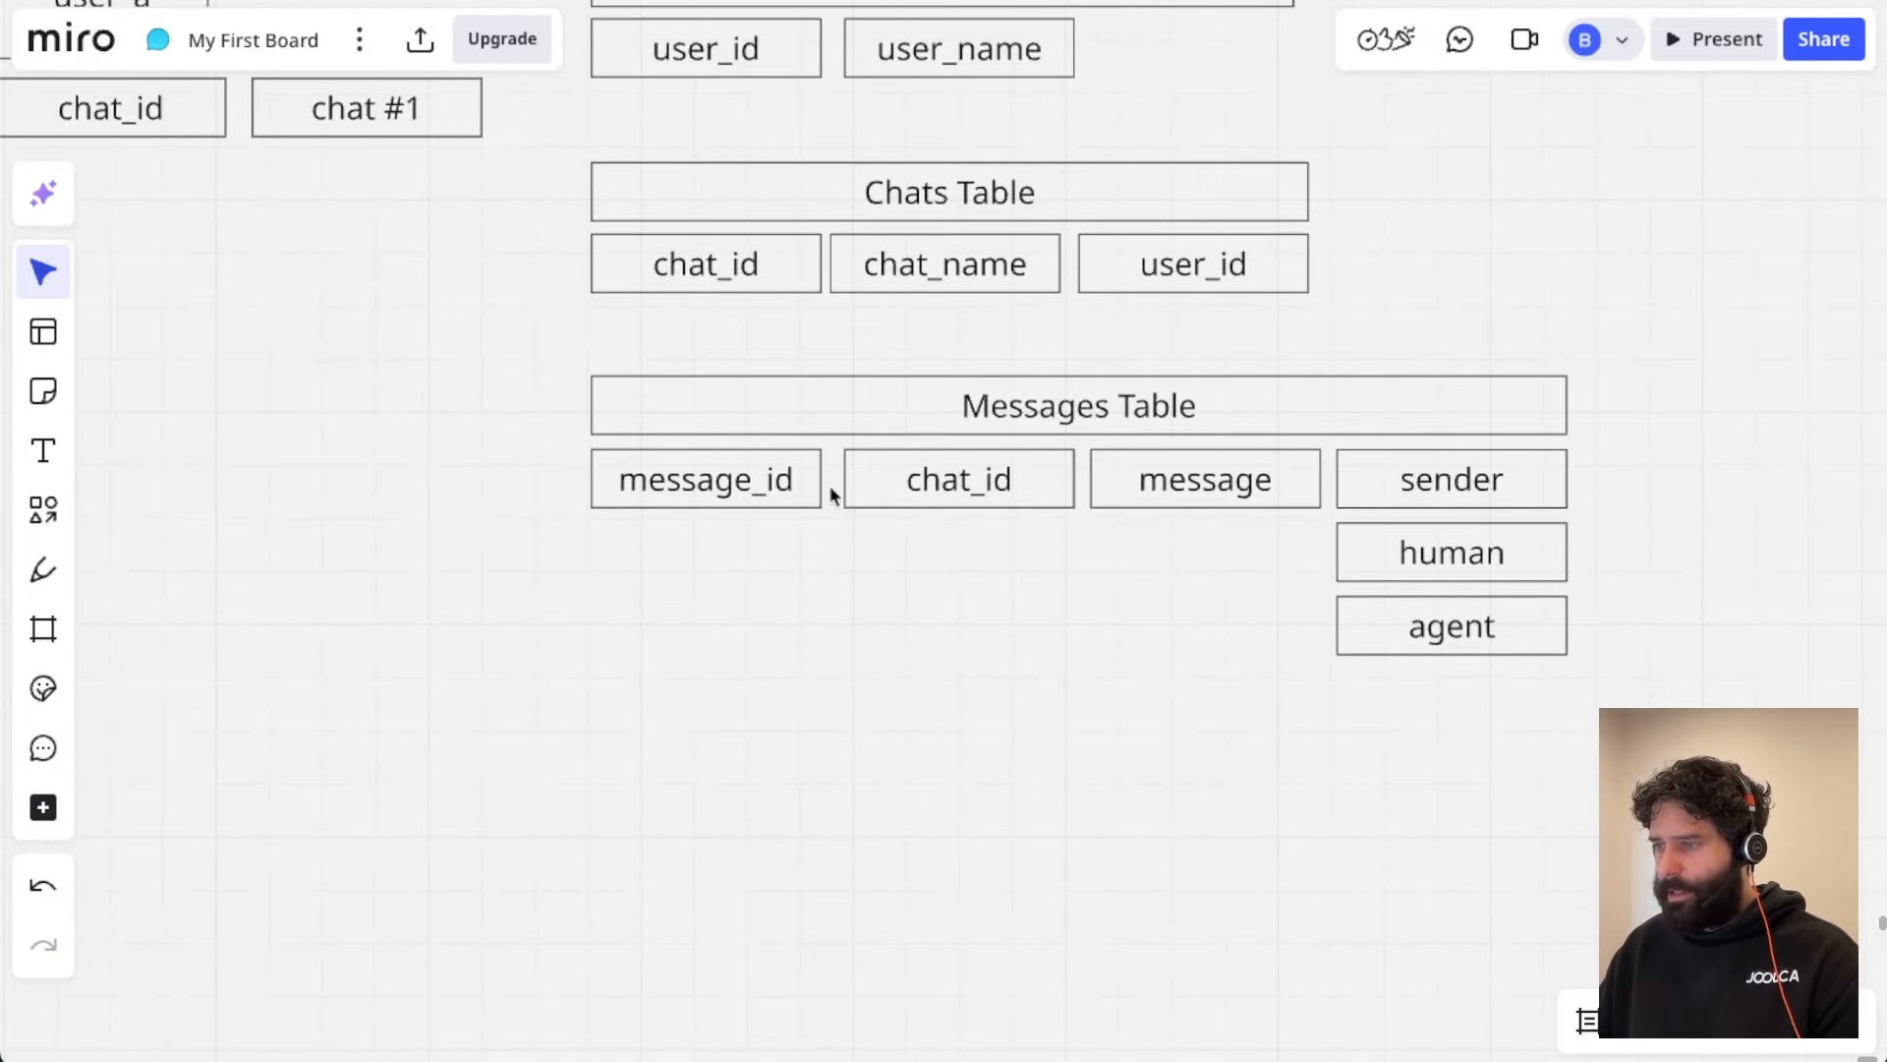
drag(512, 486, 1602, 485)
key(ctrl+c)
click(1015, 809)
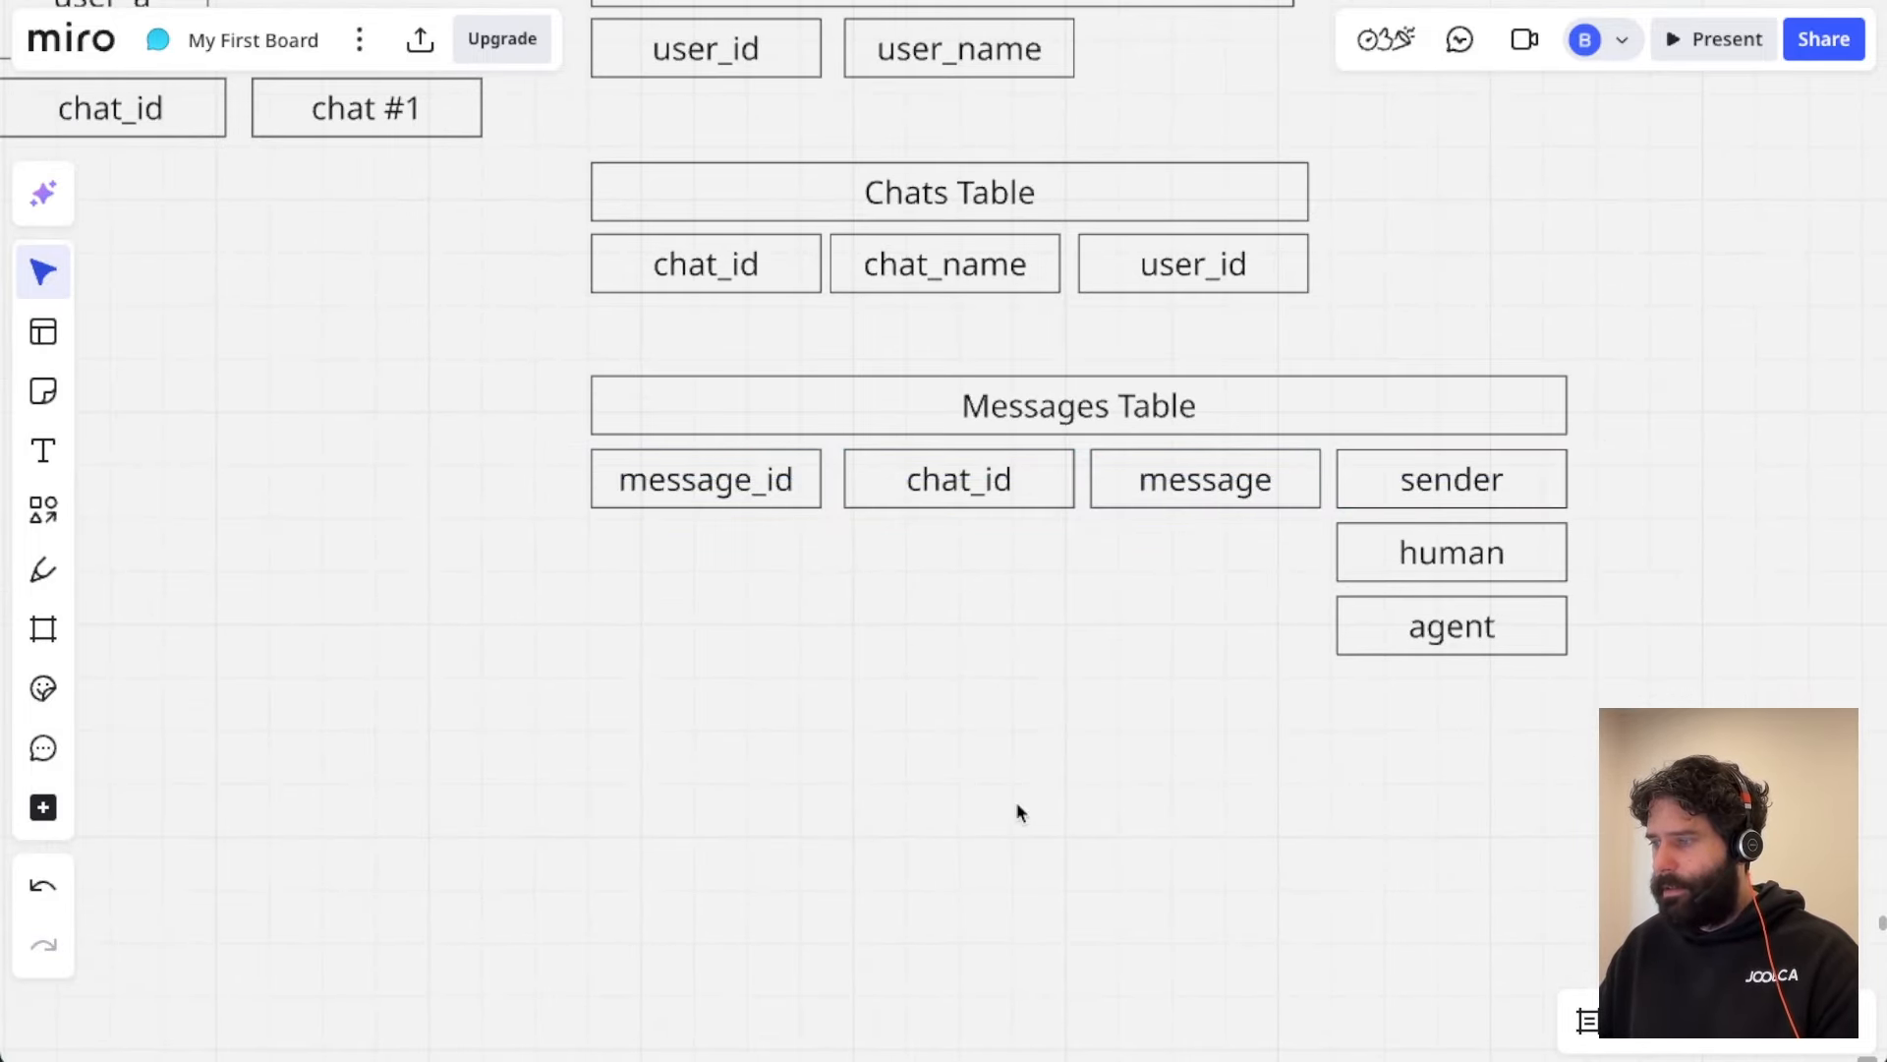
key(ctrl+v)
drag(1009, 808, 1033, 762)
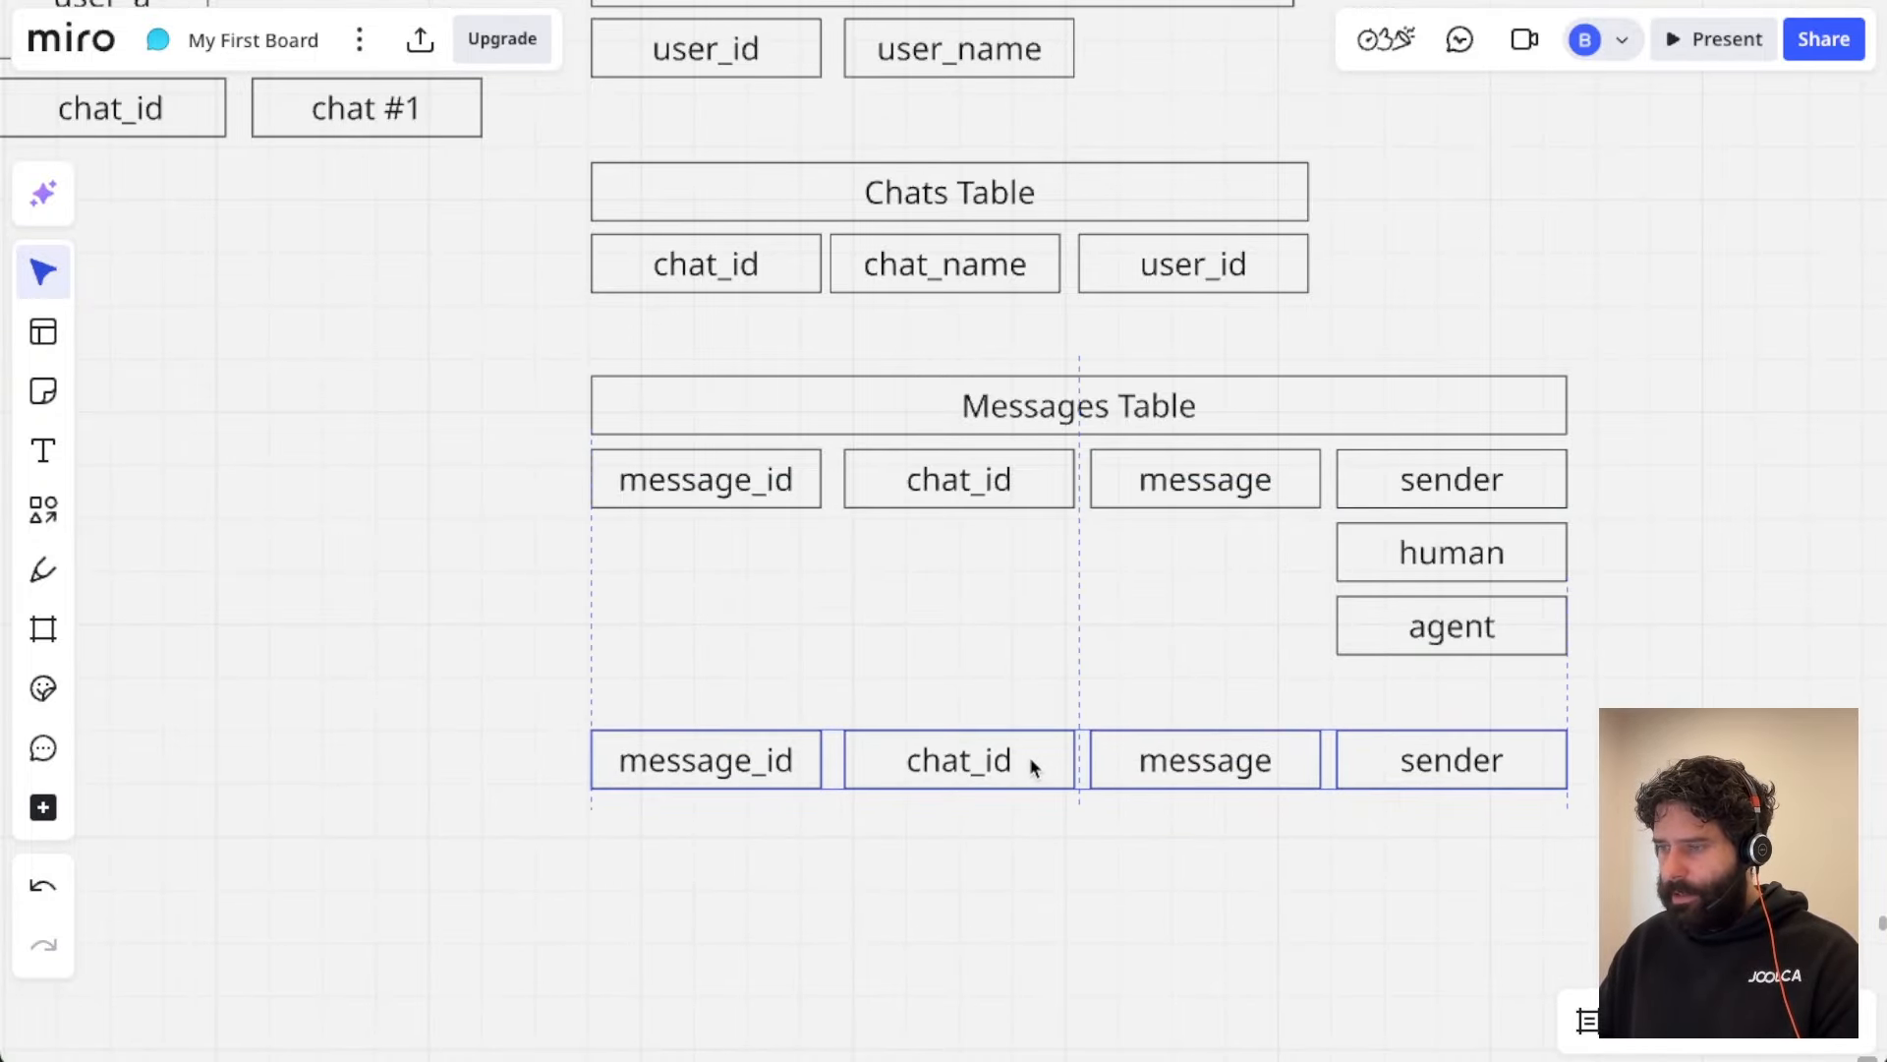
Step: Replace the message_id text in the duplicated Messages Table row with the sample value "11001"
click(745, 758)
click(745, 758)
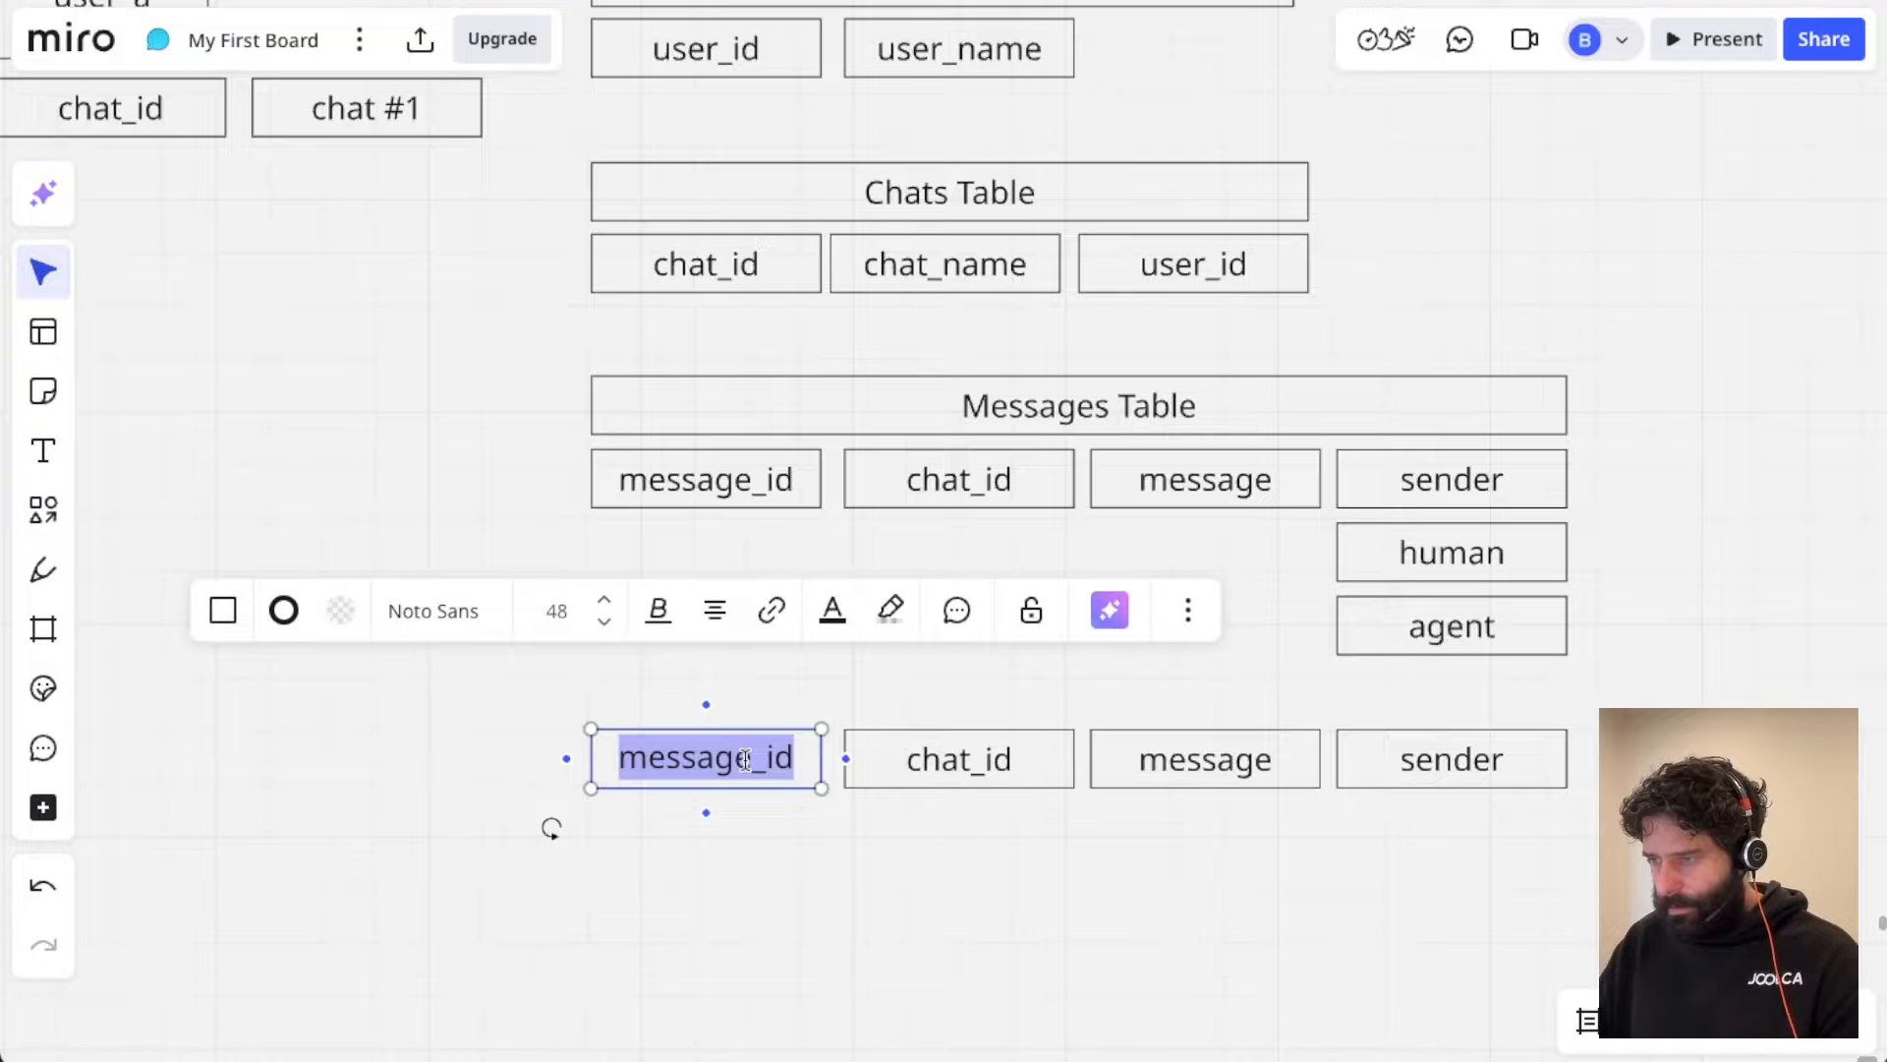
text(1)
click(940, 830)
click(939, 758)
click(942, 754)
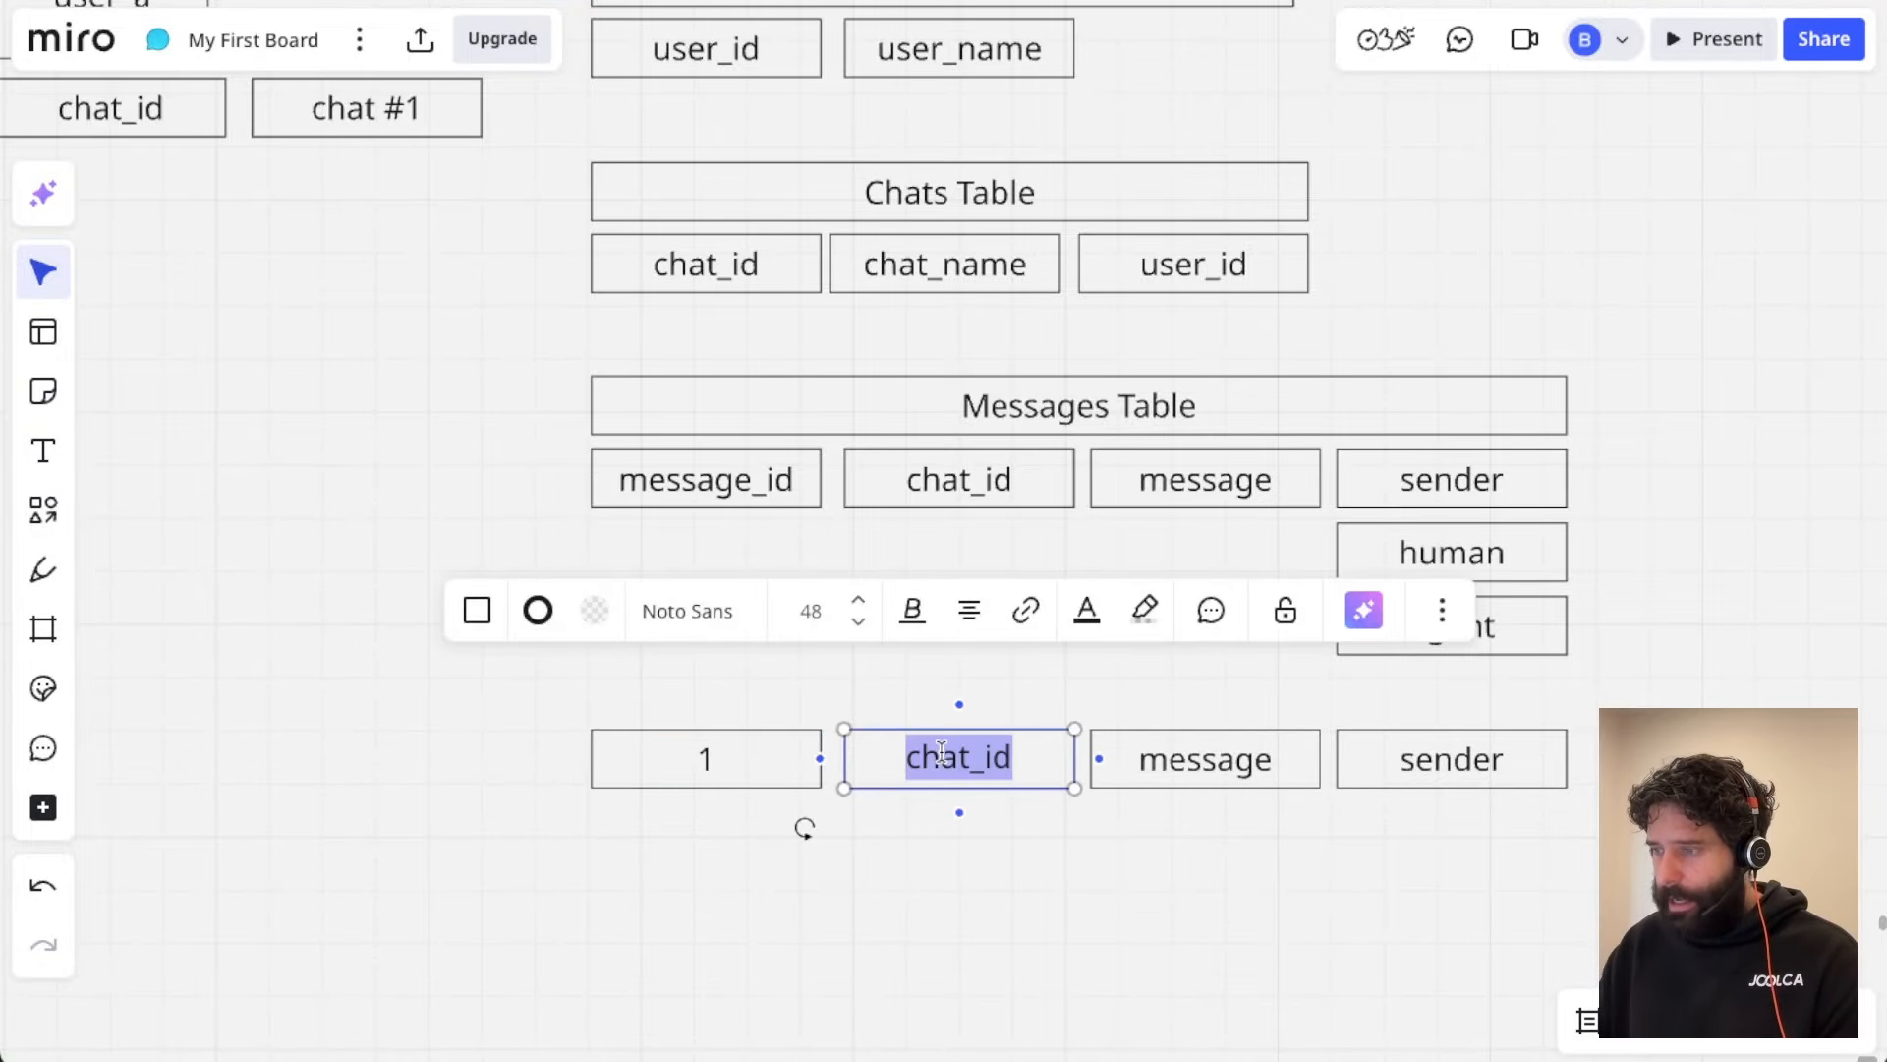
click(733, 763)
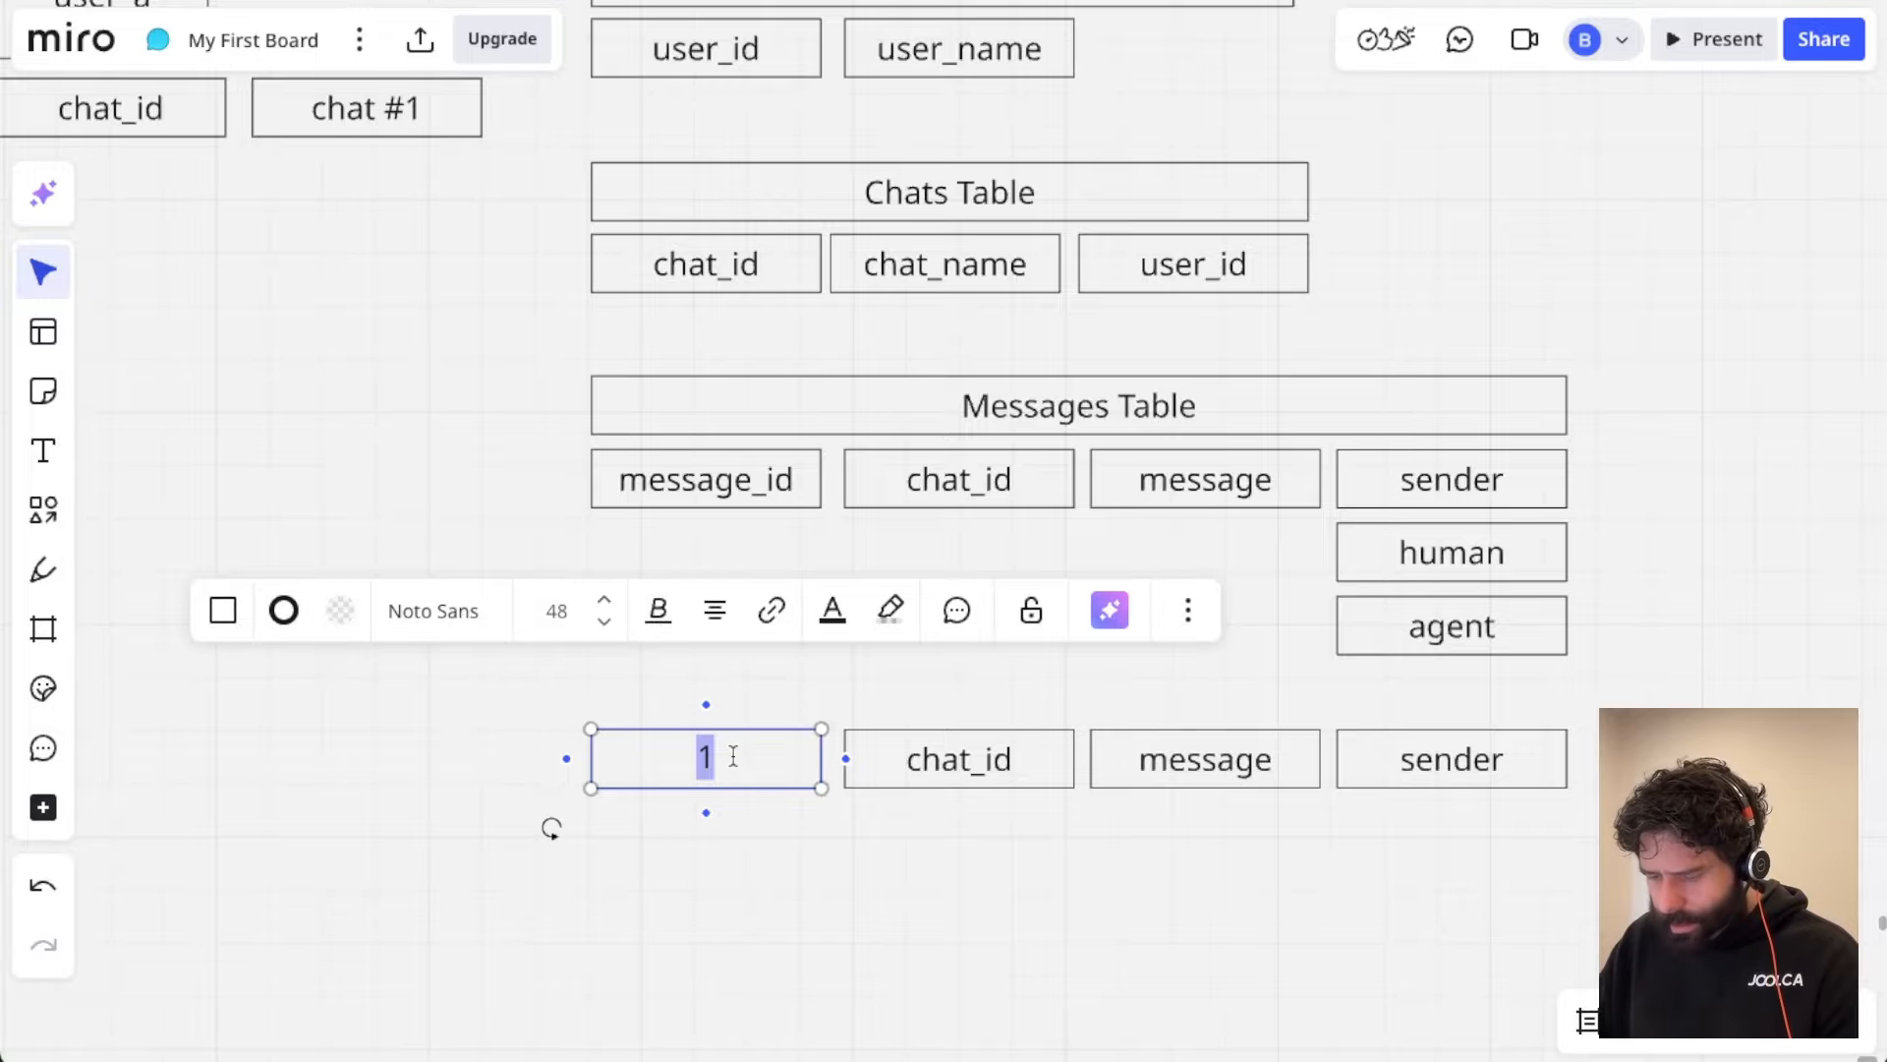
text(1100)
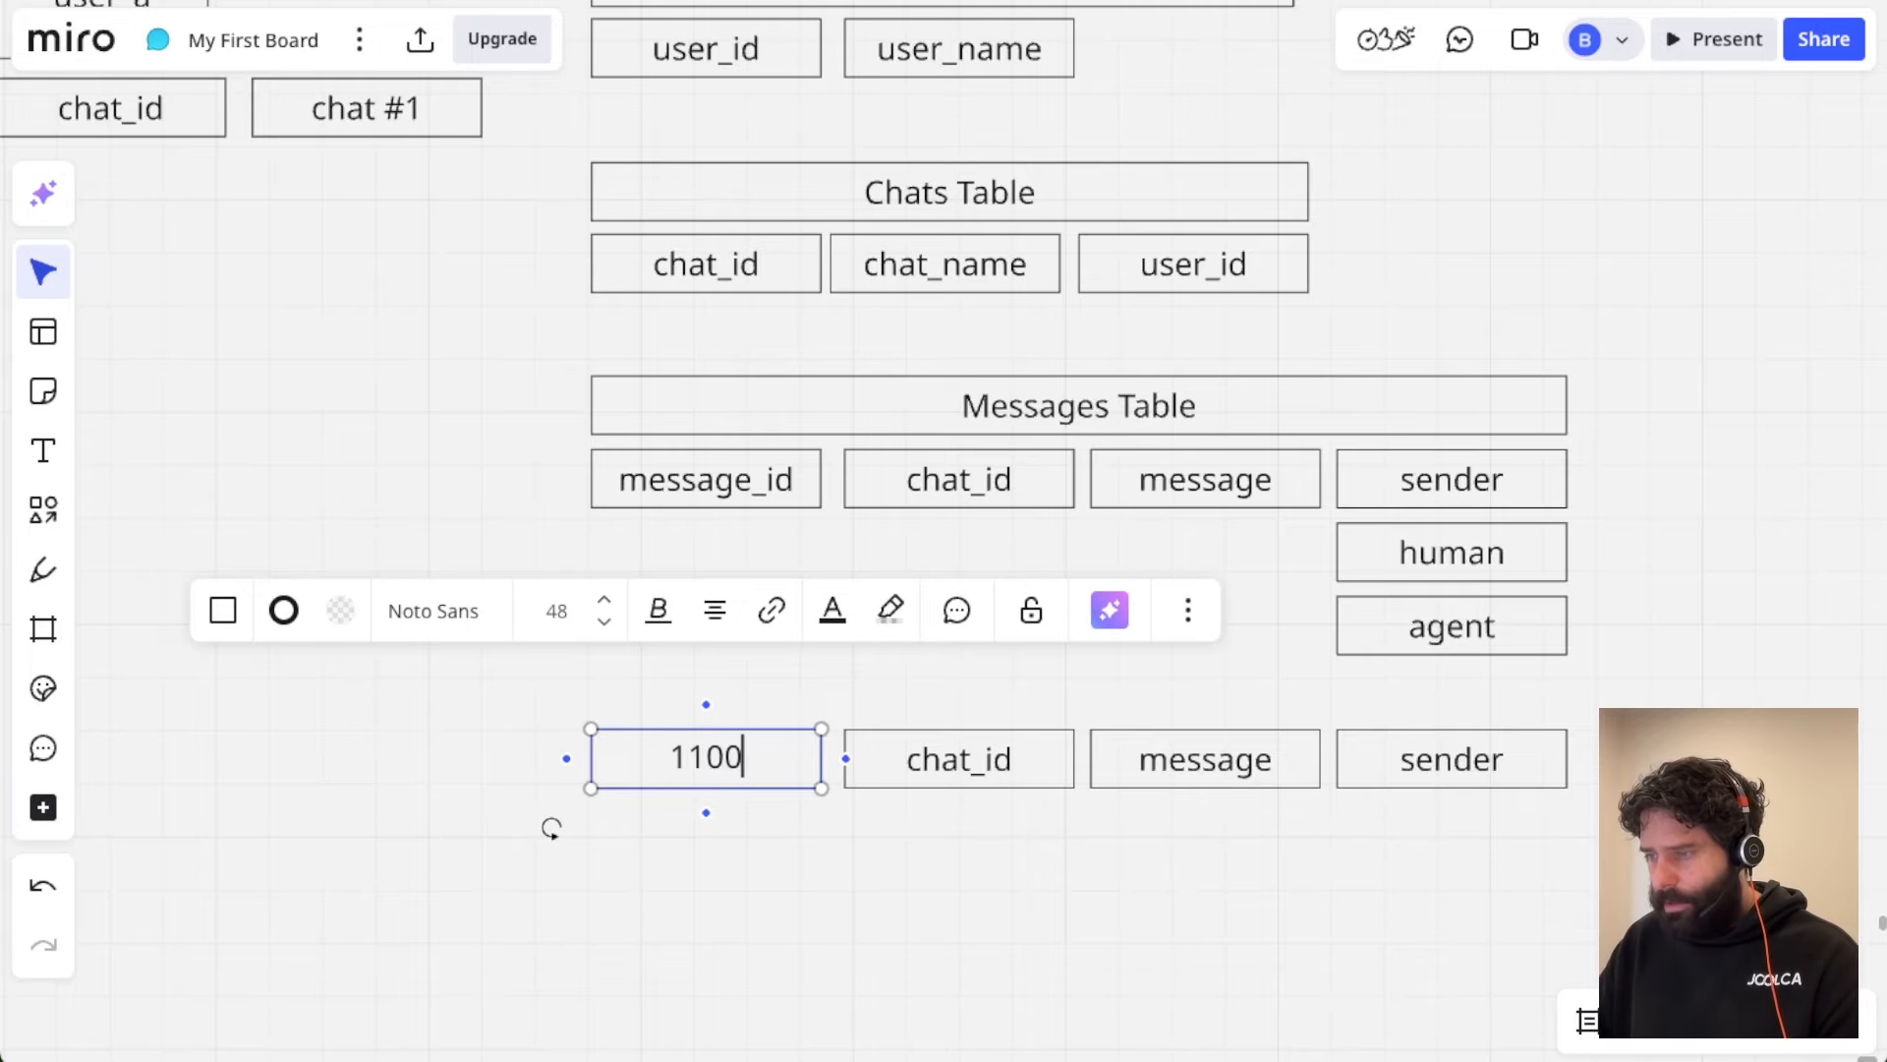
text(1)
click(783, 876)
Step: Replace the chat_id text in the duplicated Messages Table row with the sample value "22001"
double_click(954, 758)
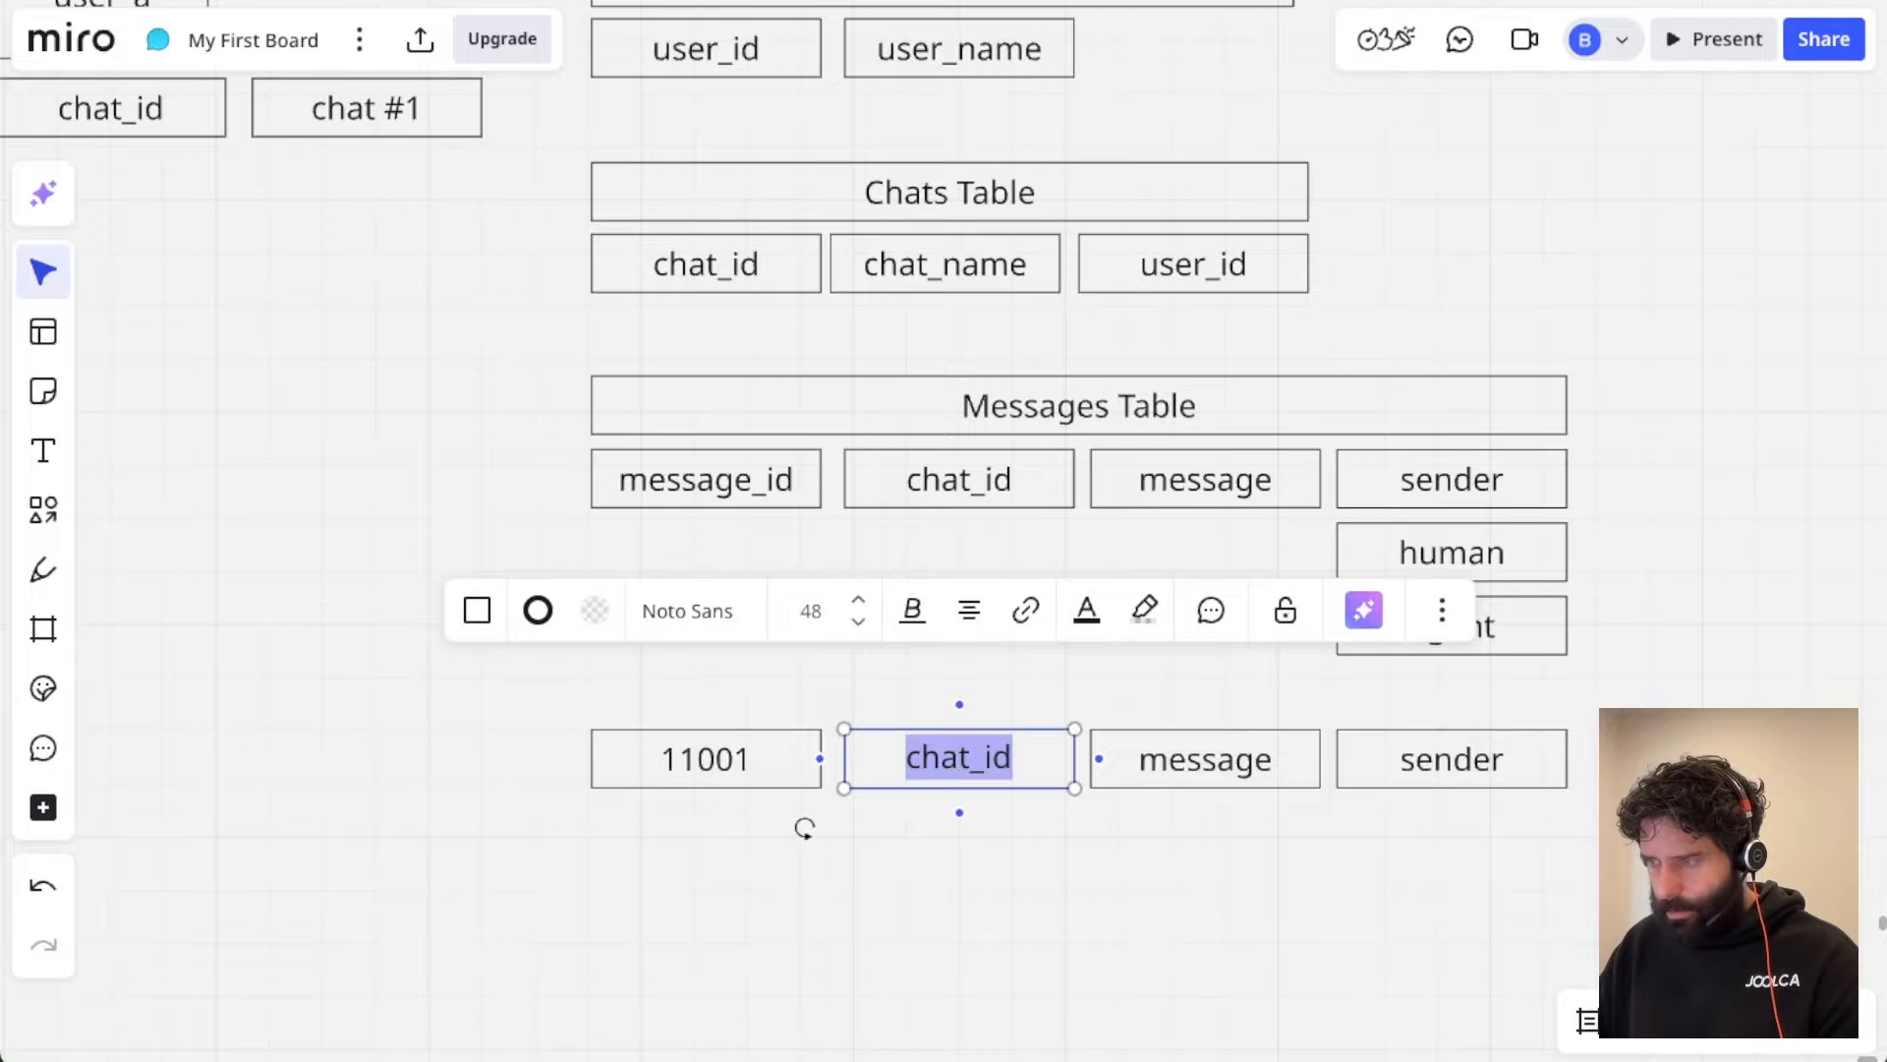
text(22001)
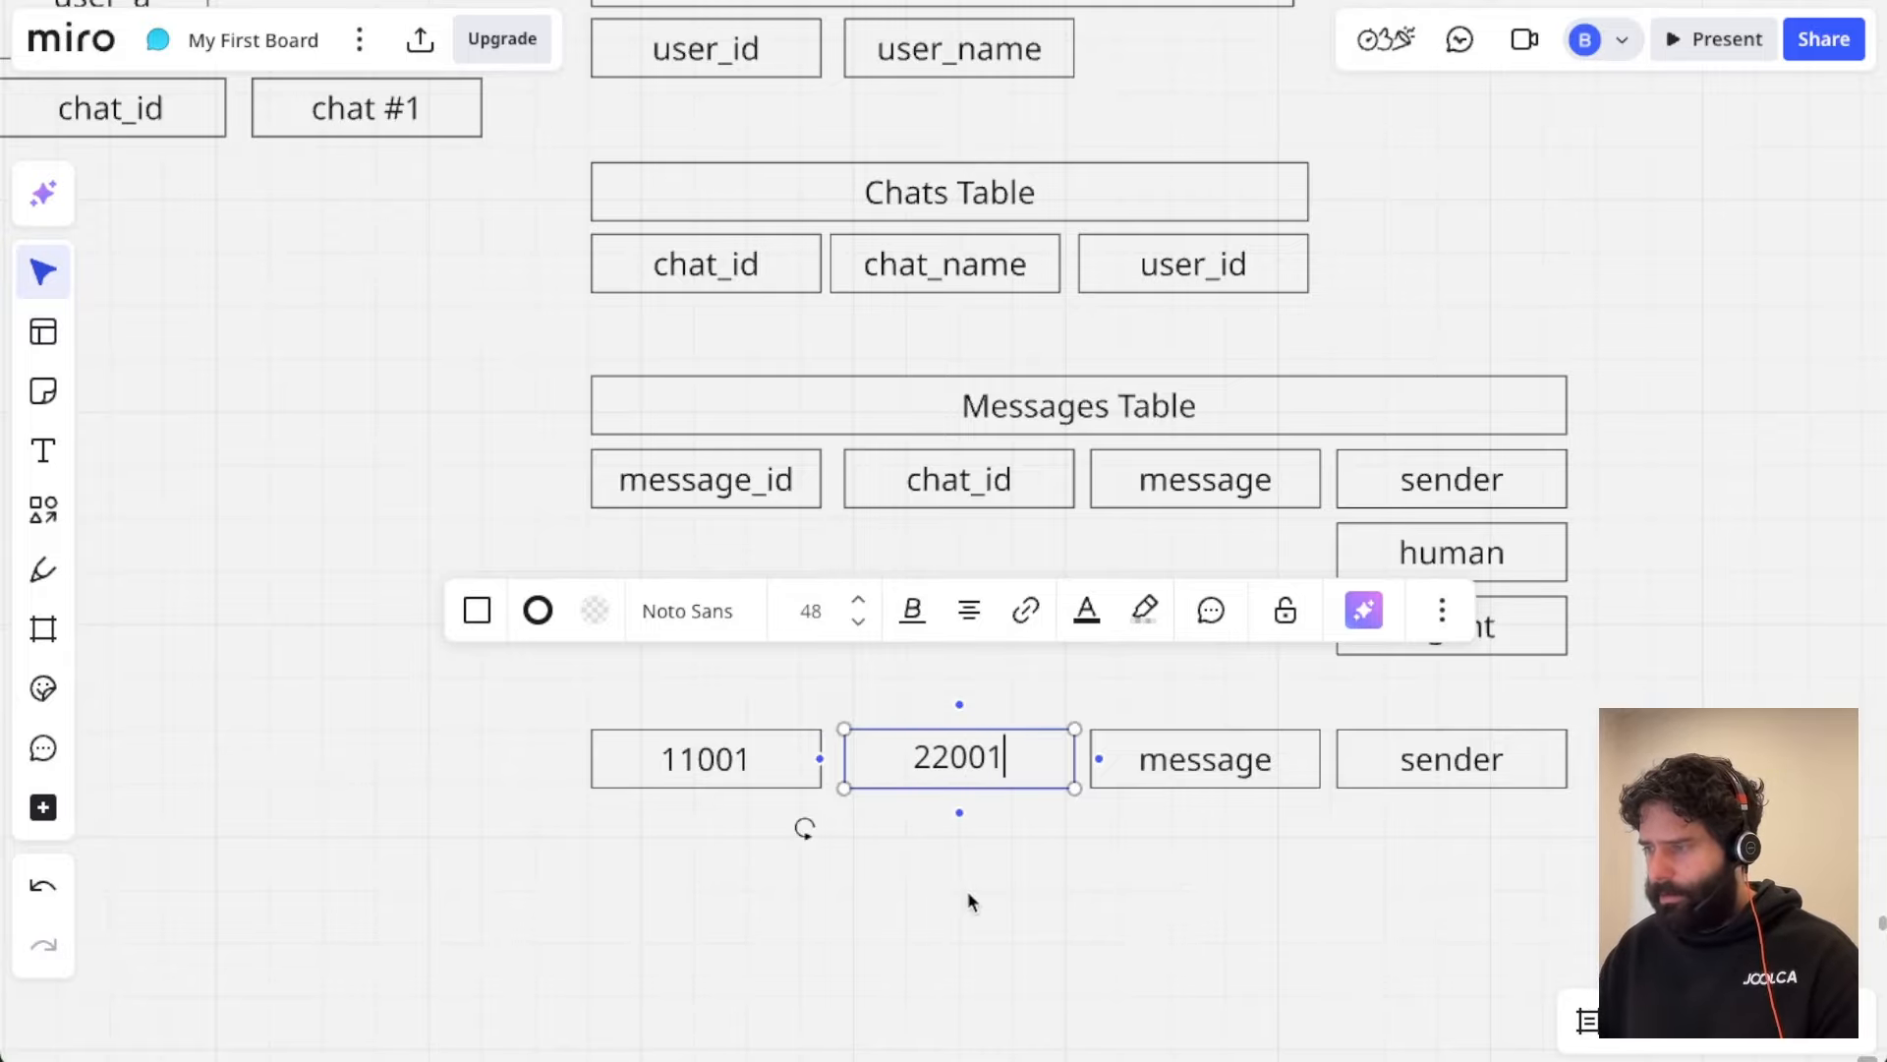
click(969, 901)
click(678, 273)
click(961, 343)
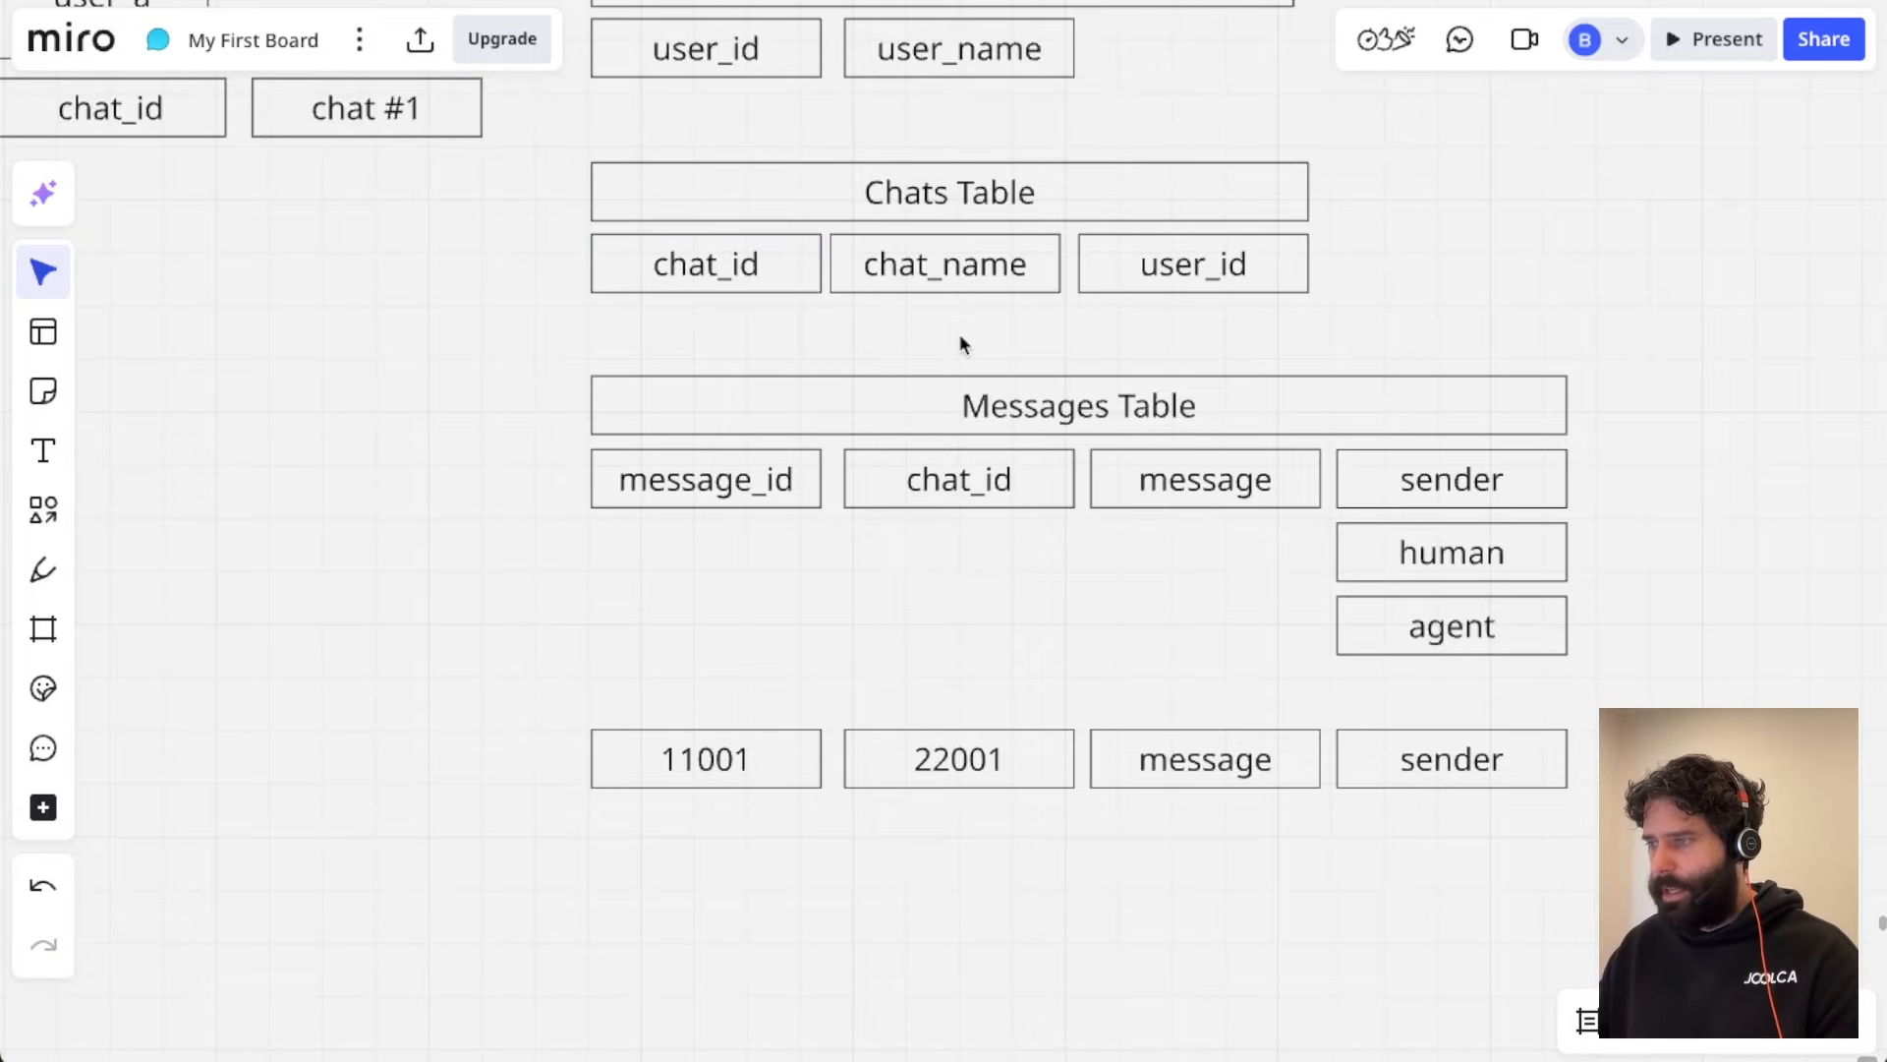
Step: Fill the sample Messages Table row with the message "Hi there" and the sender "human"
scroll(1129, 482, down, 3)
double_click(1123, 659)
text(Hi ther)
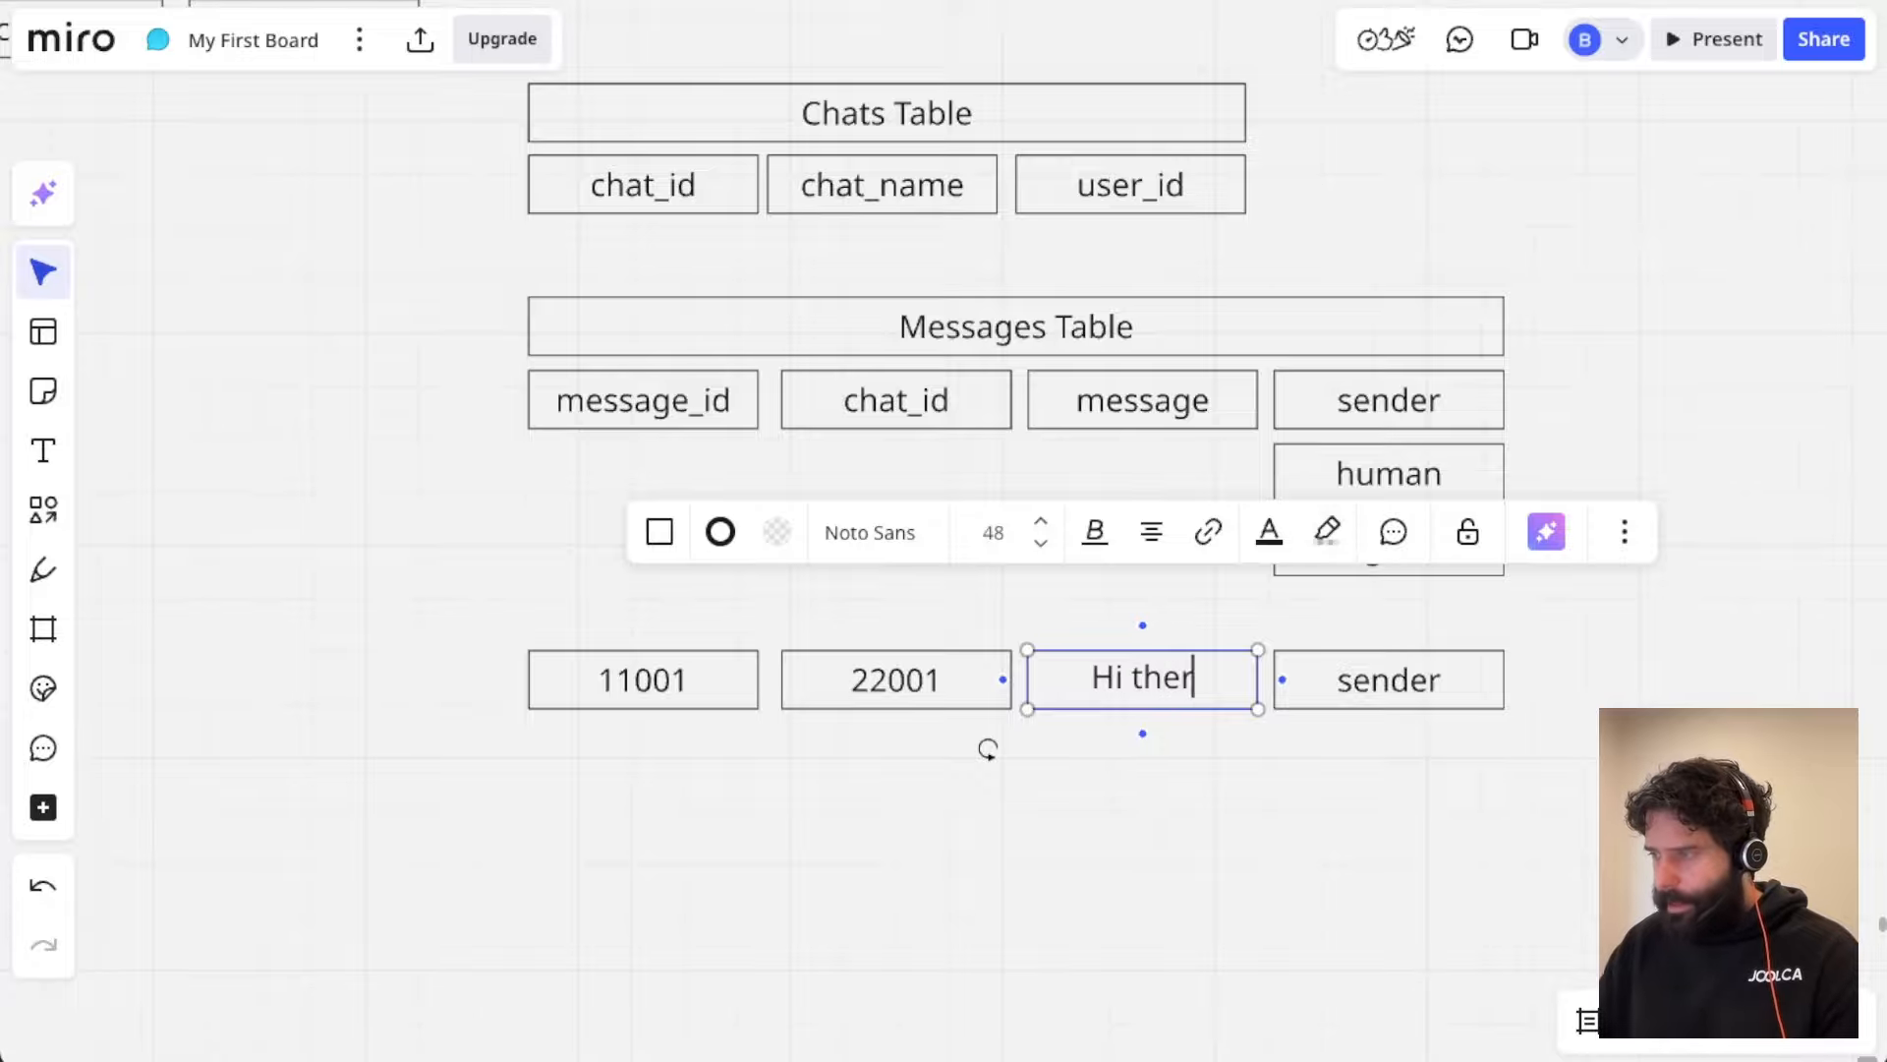
text(e)
click(1356, 682)
click(1357, 682)
text(h)
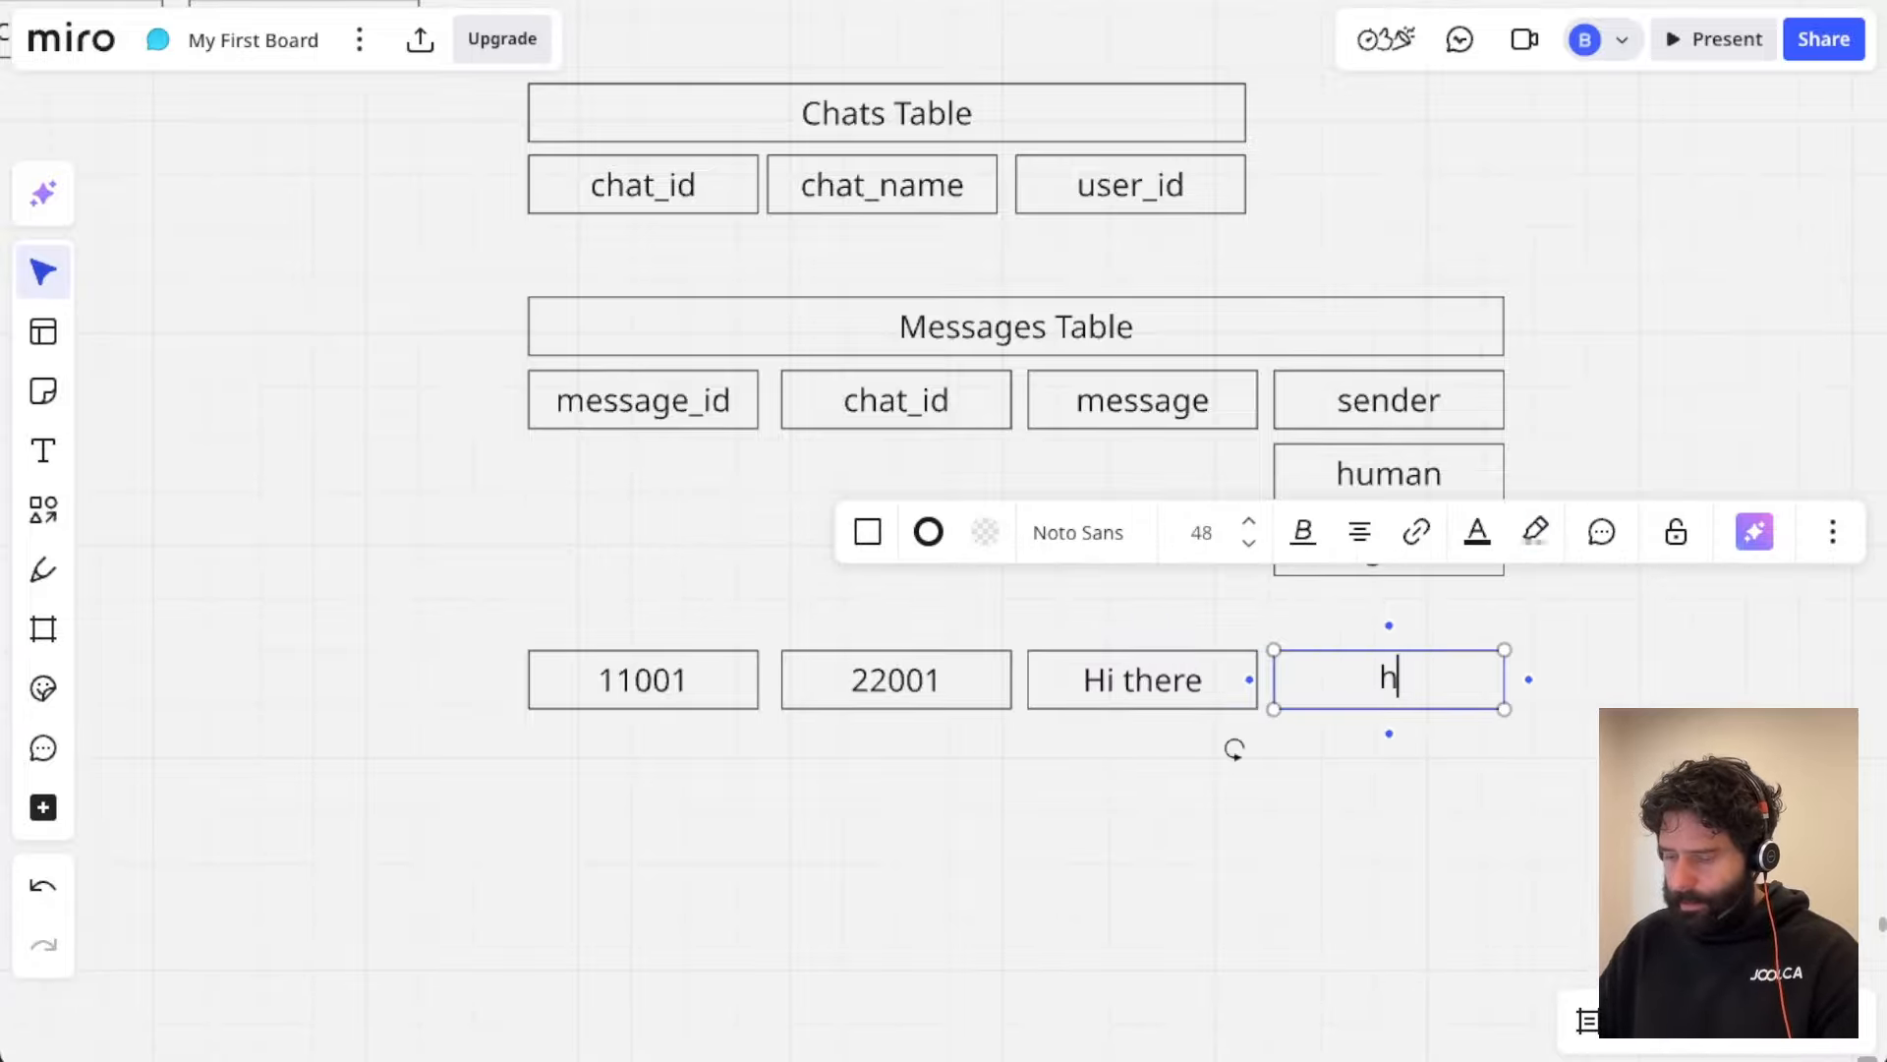
text(uman)
Step: Duplicate the complete 11001 sample row twice, stacking the copies directly beneath it in line with the columns
drag(1538, 634, 527, 727)
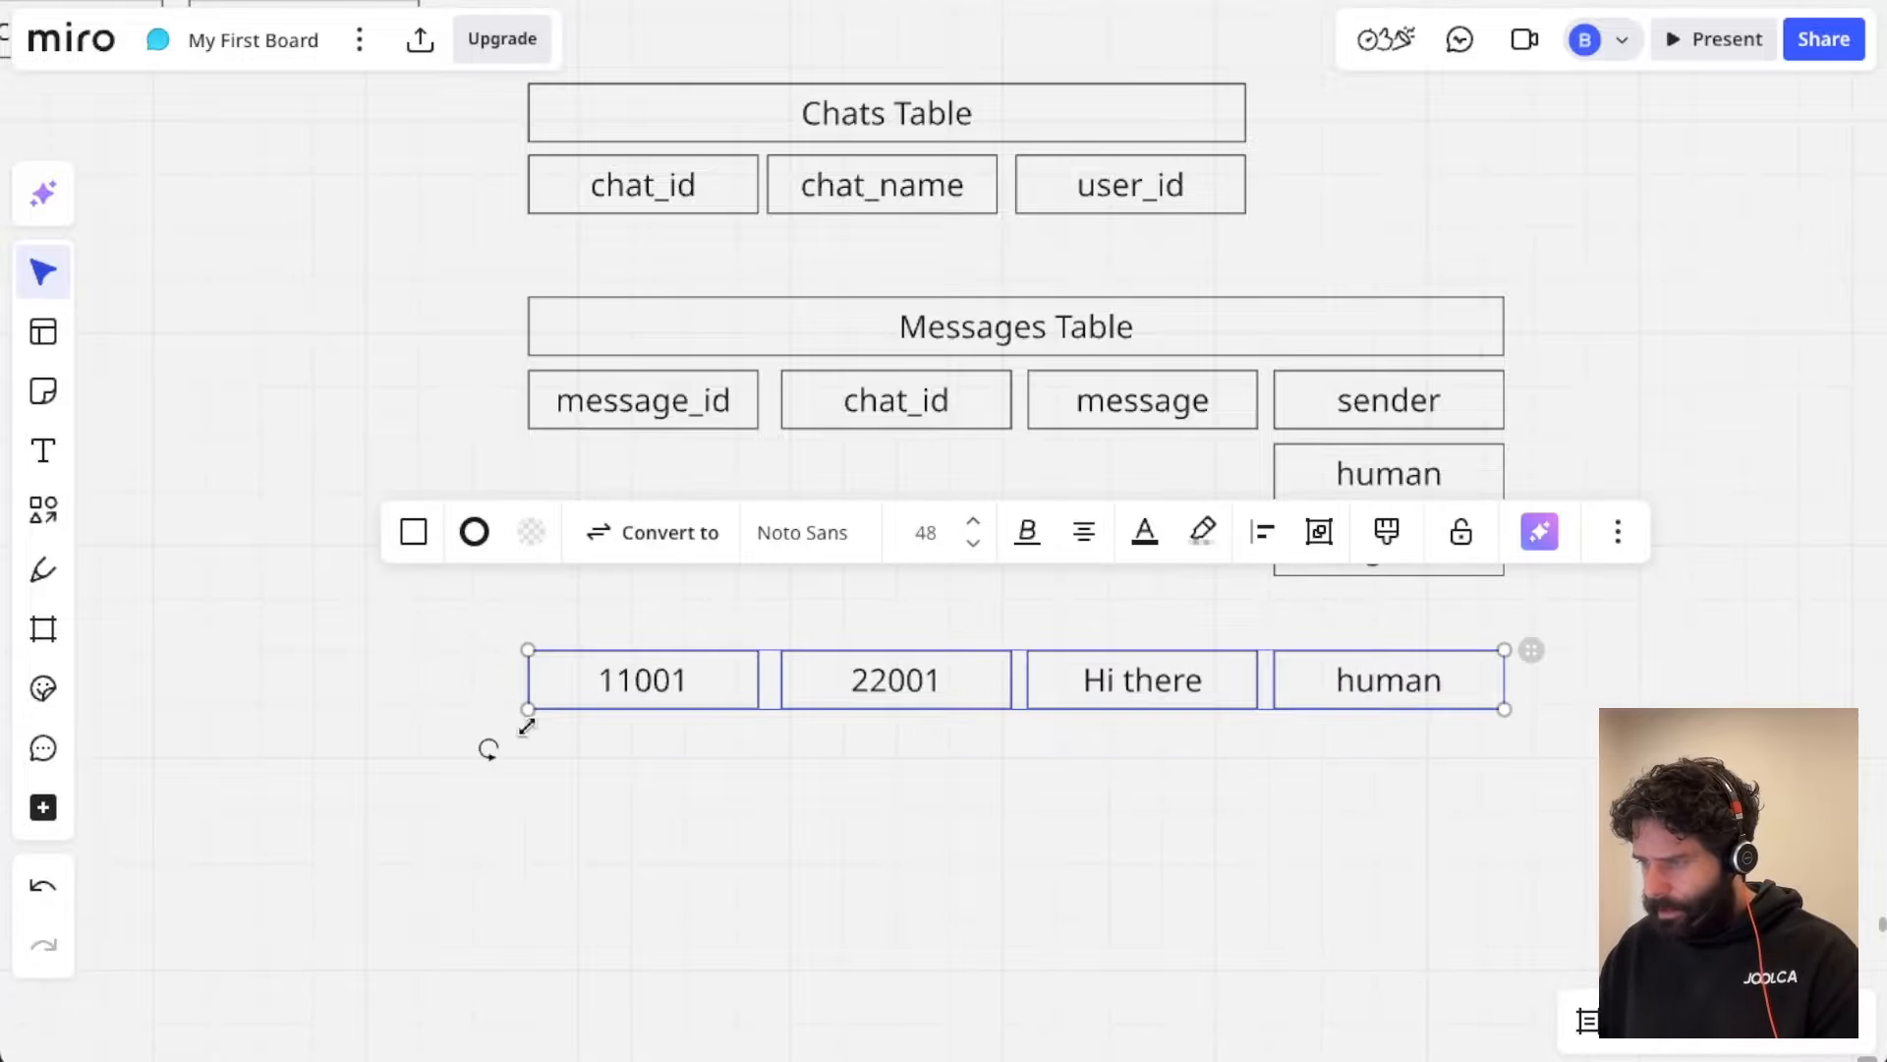
key(ctrl+c)
key(ctrl+v)
drag(602, 797, 1050, 765)
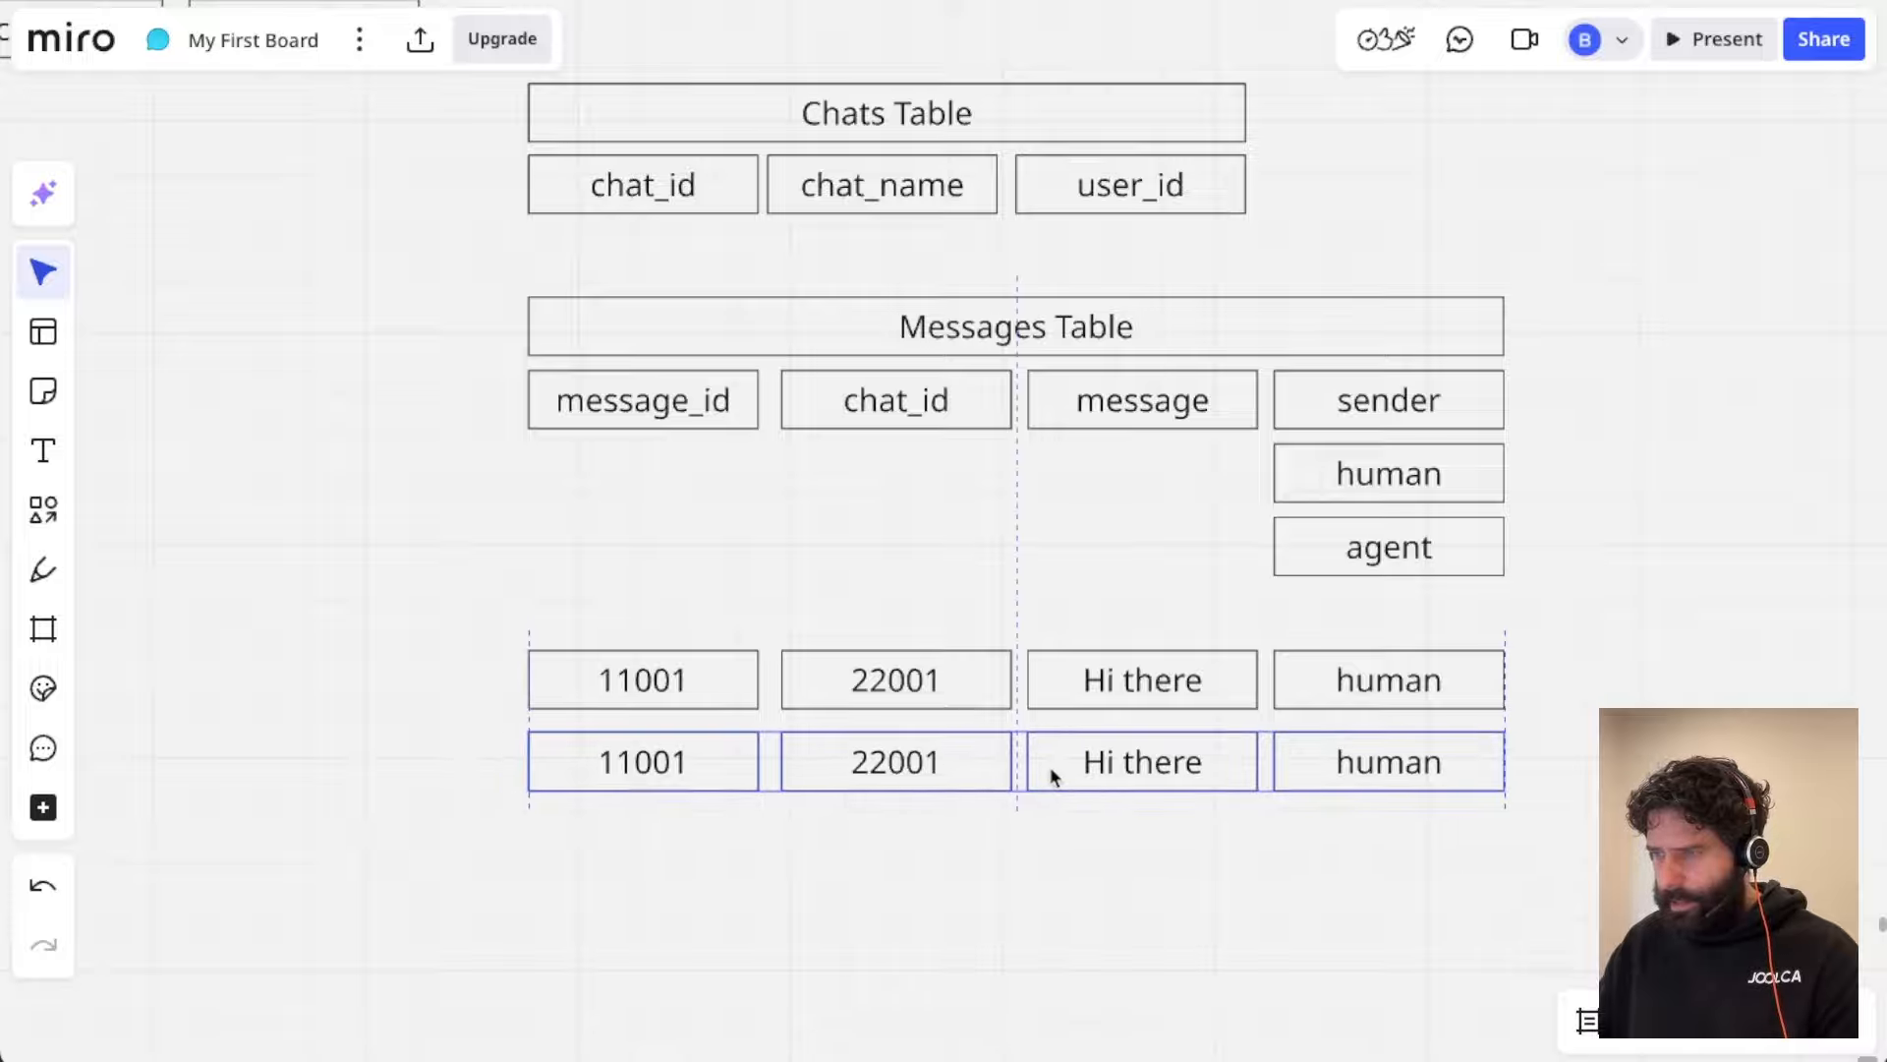
click(889, 868)
key(ctrl+v)
drag(919, 884, 1059, 839)
scroll(1059, 840, down, 3)
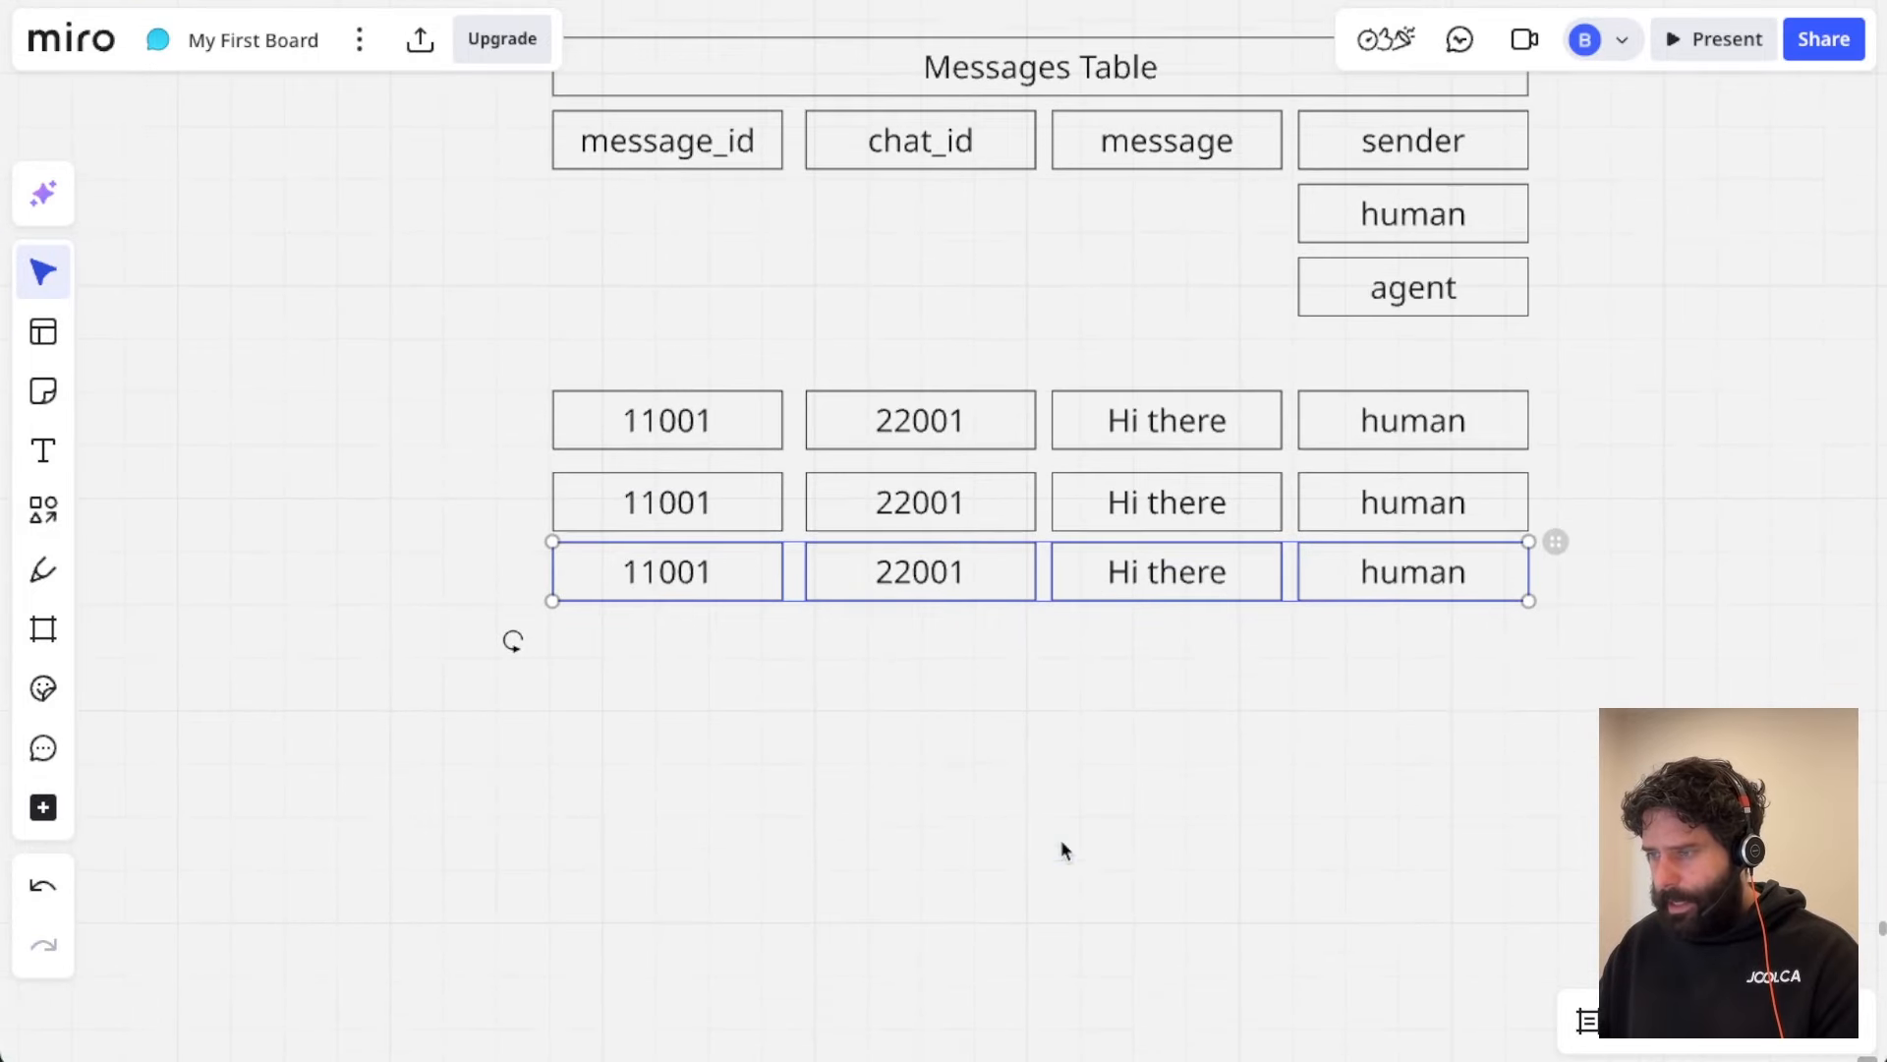
Step: Set the message_id values of the second and third sample rows to 11002 and 11003
click(728, 502)
double_click(728, 502)
key(BackSpace)
text(2)
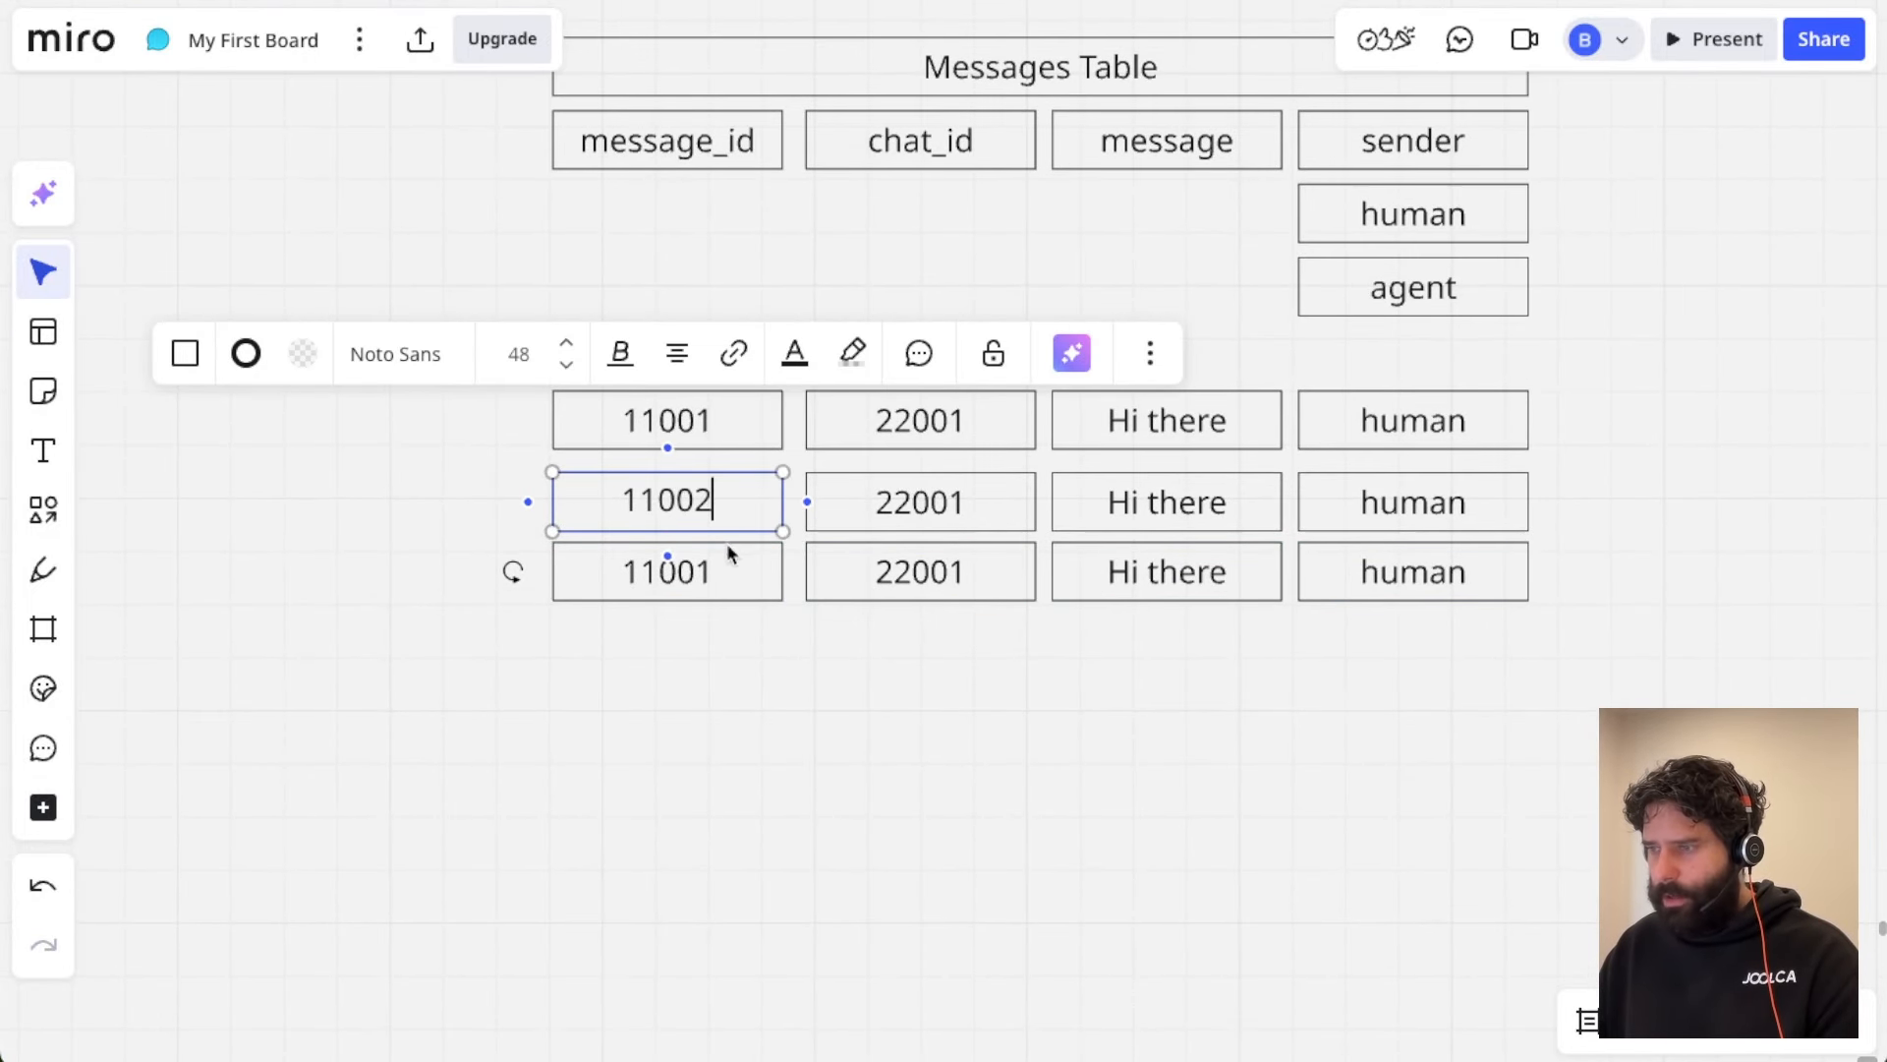
double_click(729, 566)
key(BackSpace)
text(3)
click(918, 711)
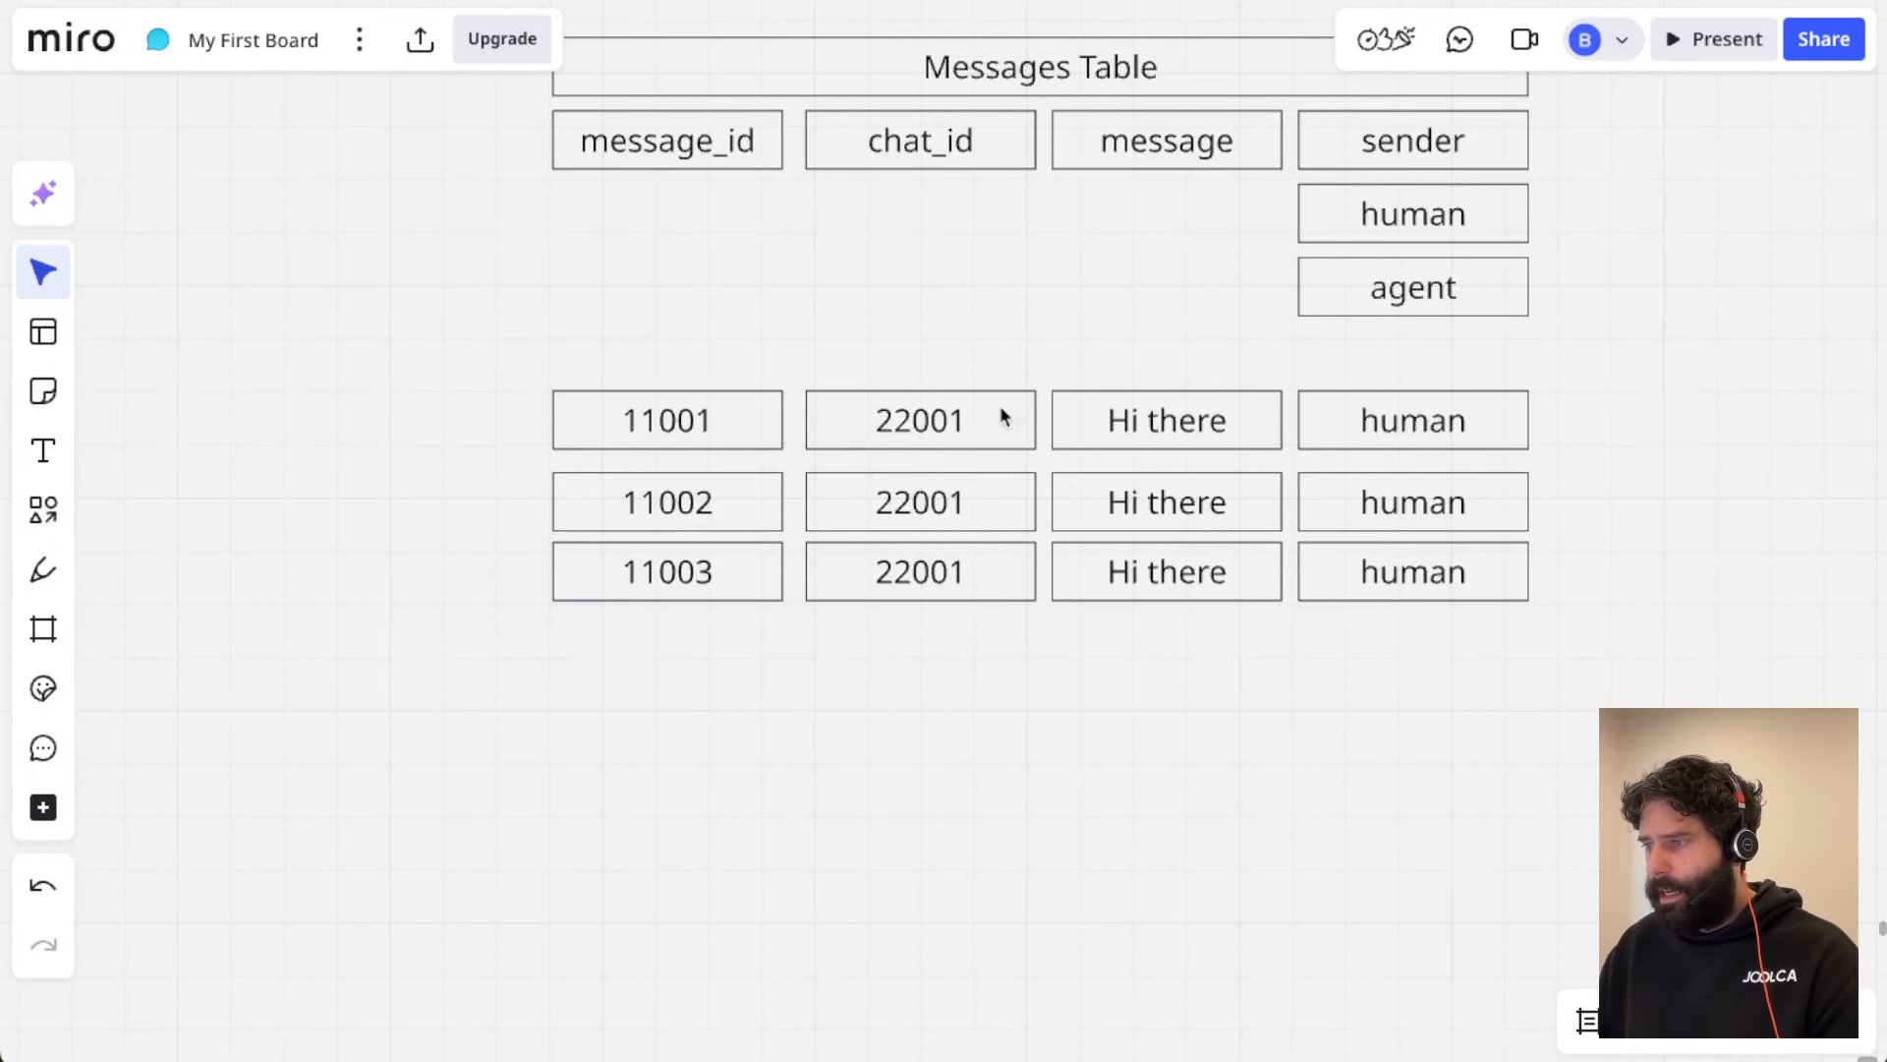
Step: Change the second sample row's message to "Hi back" and its sender to "agent"
click(960, 502)
click(958, 568)
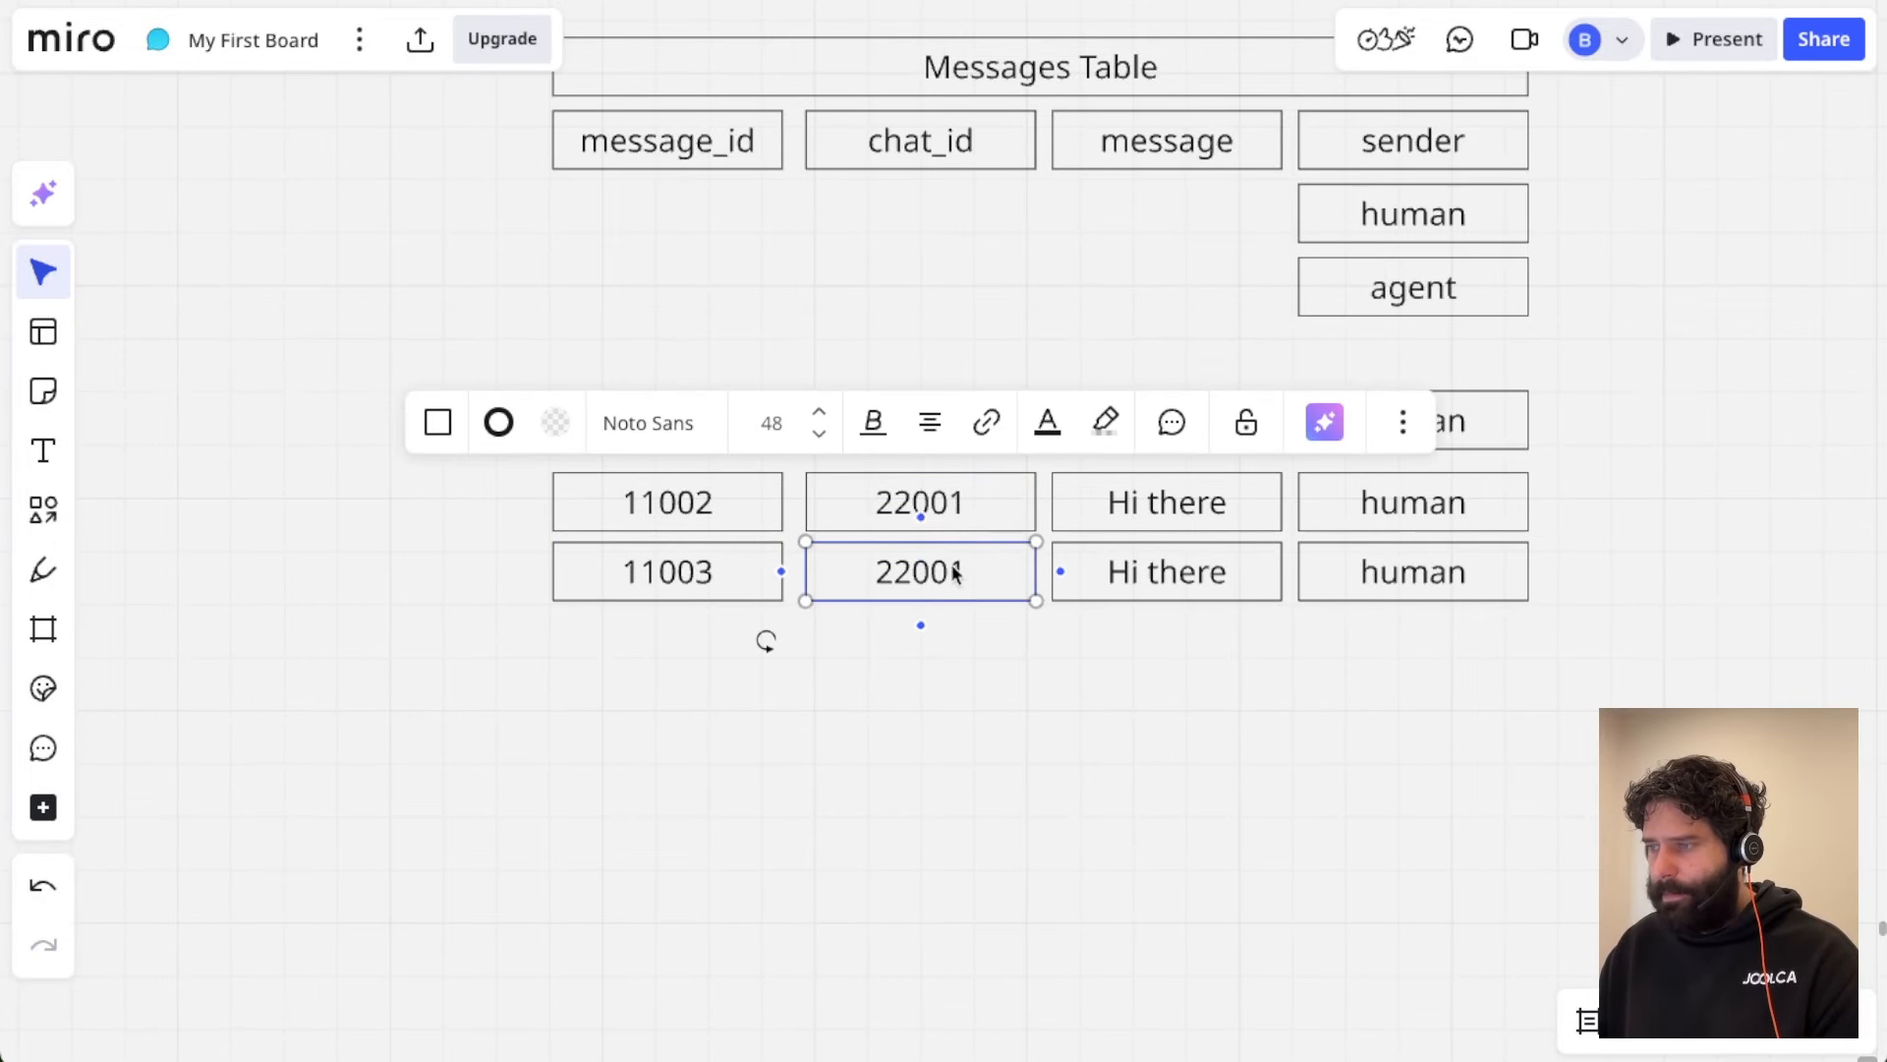
click(969, 651)
scroll(876, 522, up, 3)
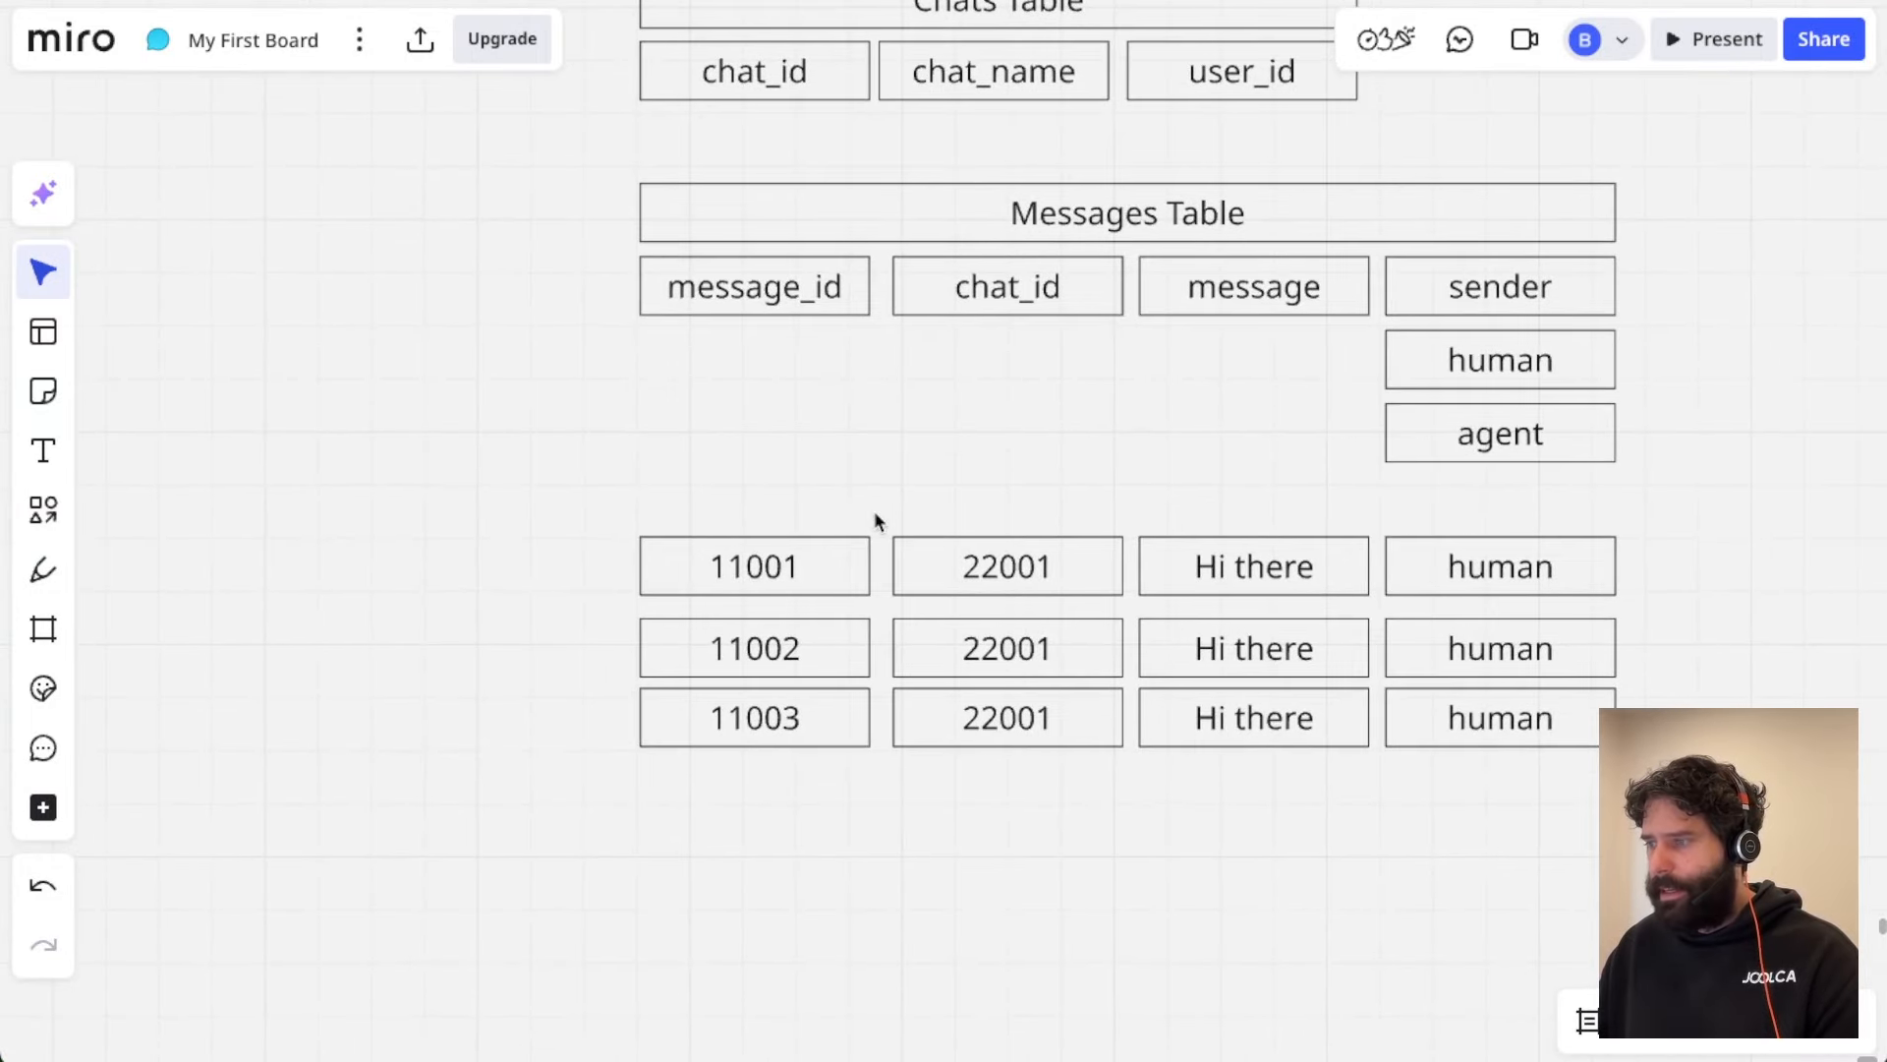
double_click(1293, 650)
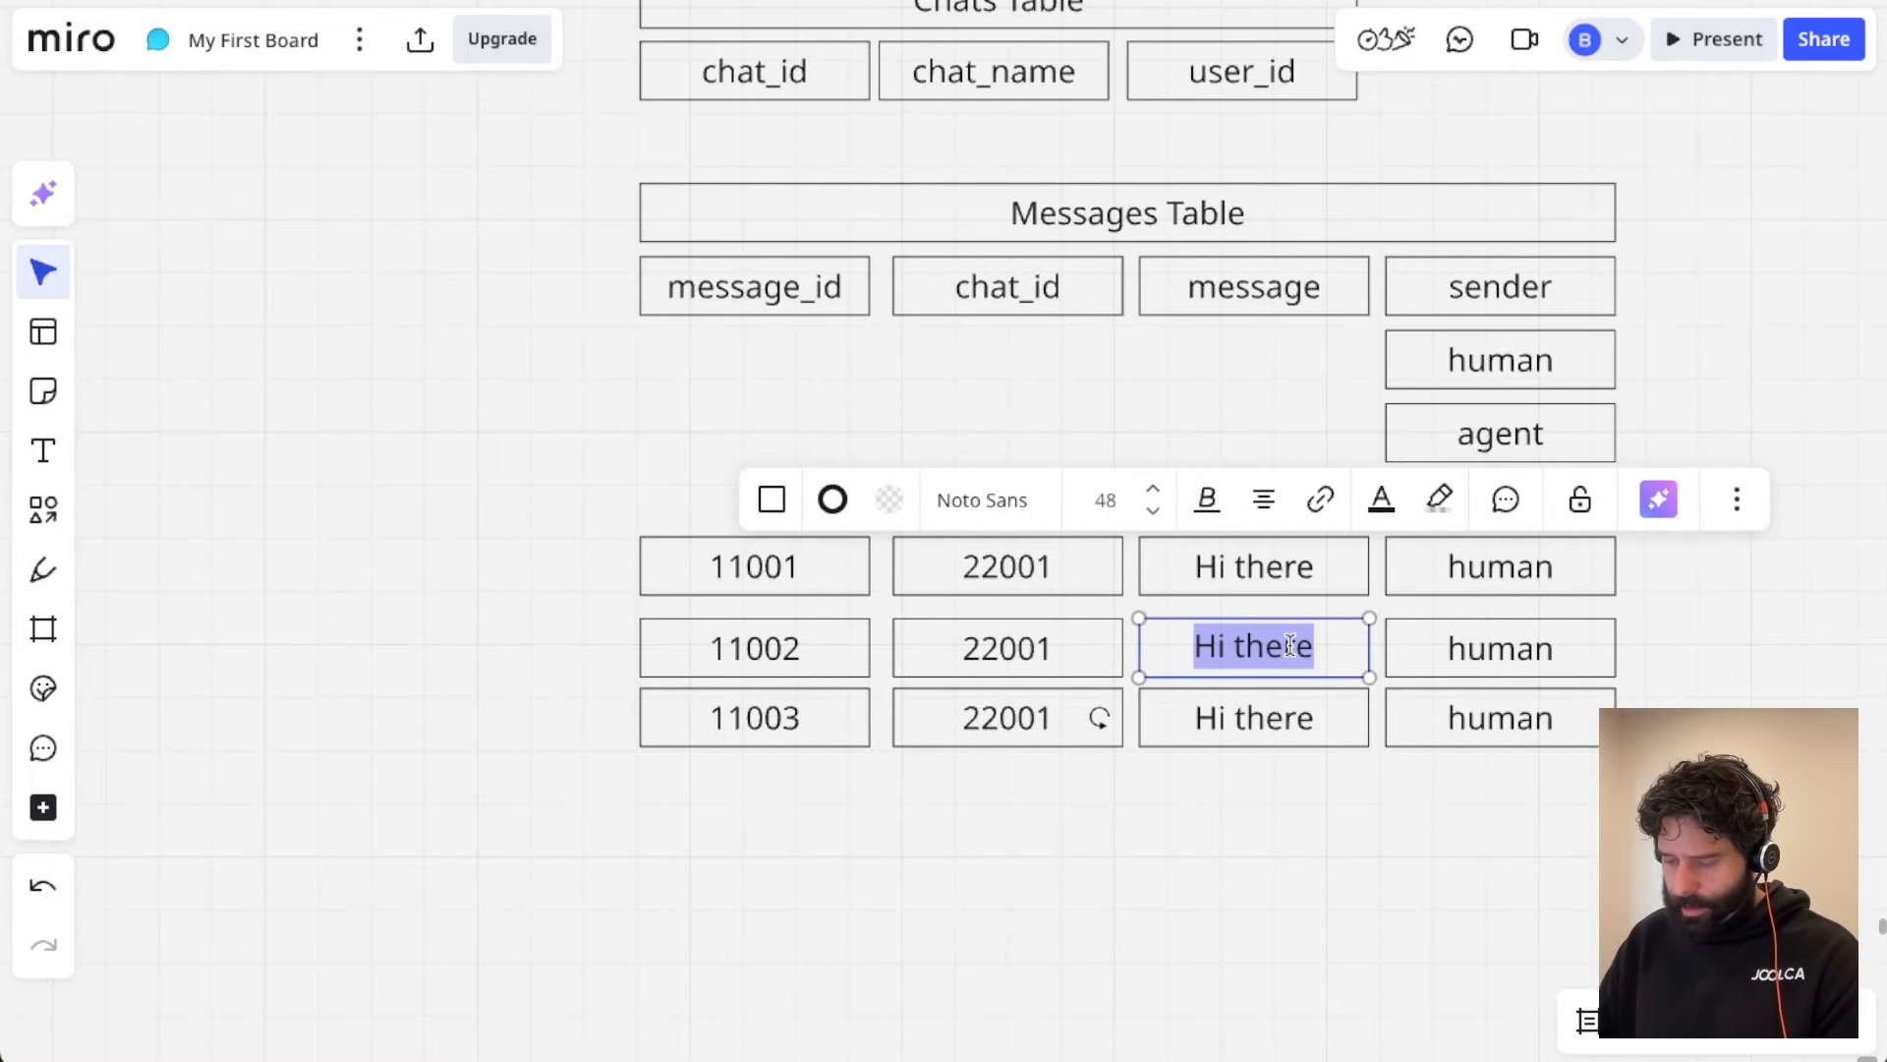
text(Hi back)
key(BackSpace)
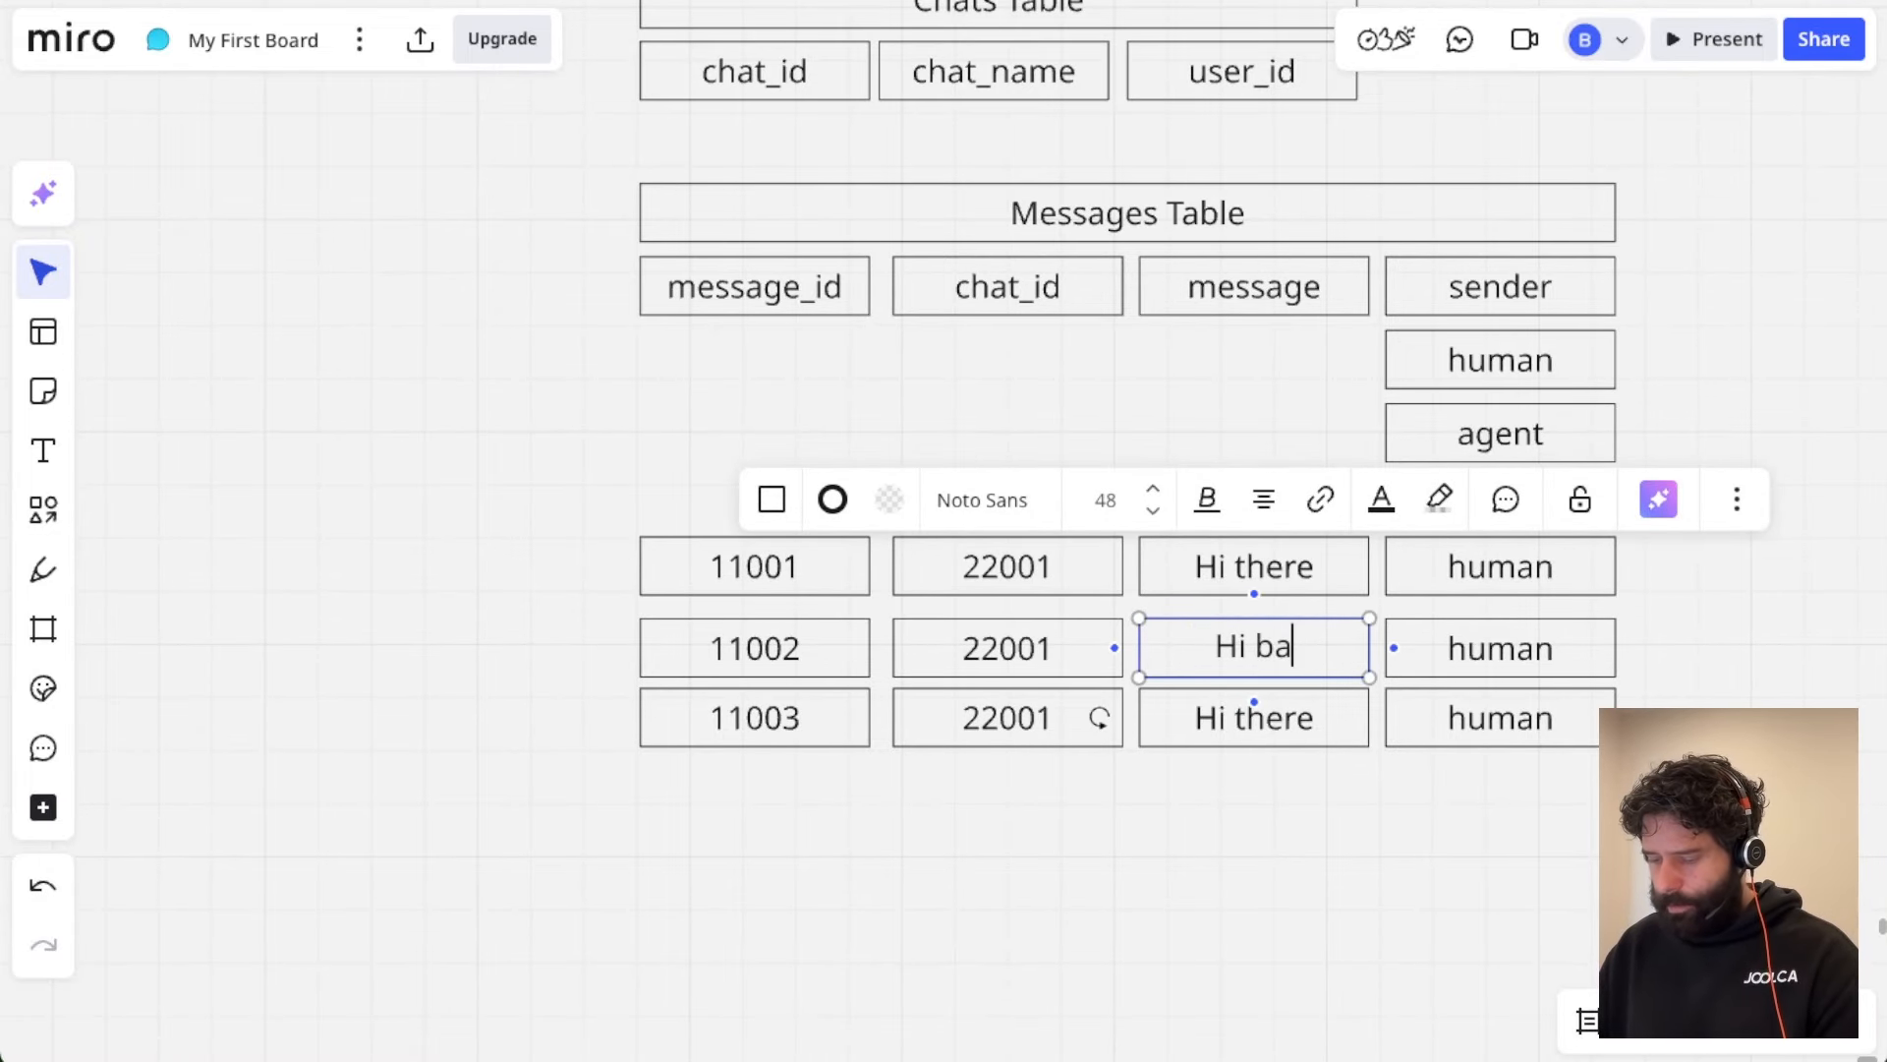
text(ck)
double_click(1424, 649)
text(agent)
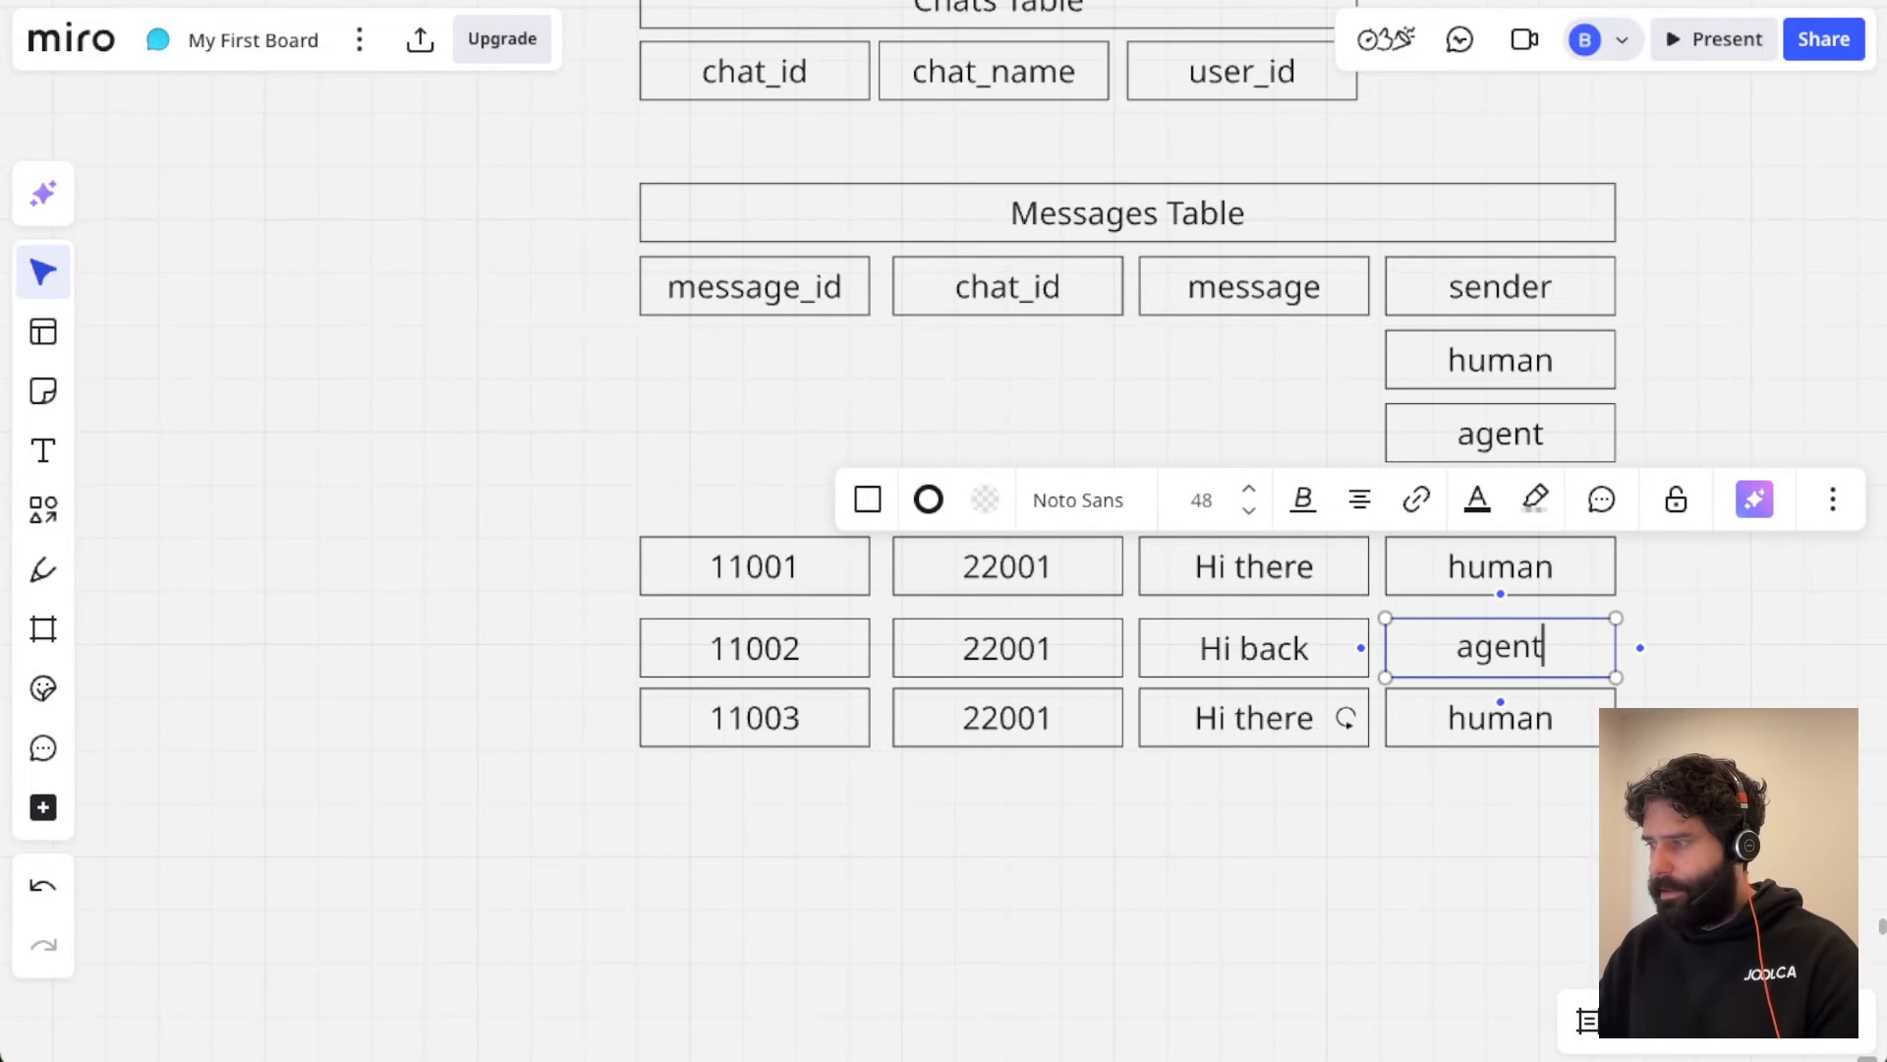
Step: Replace the message in the 11003 sample row with "How are you"
double_click(1242, 715)
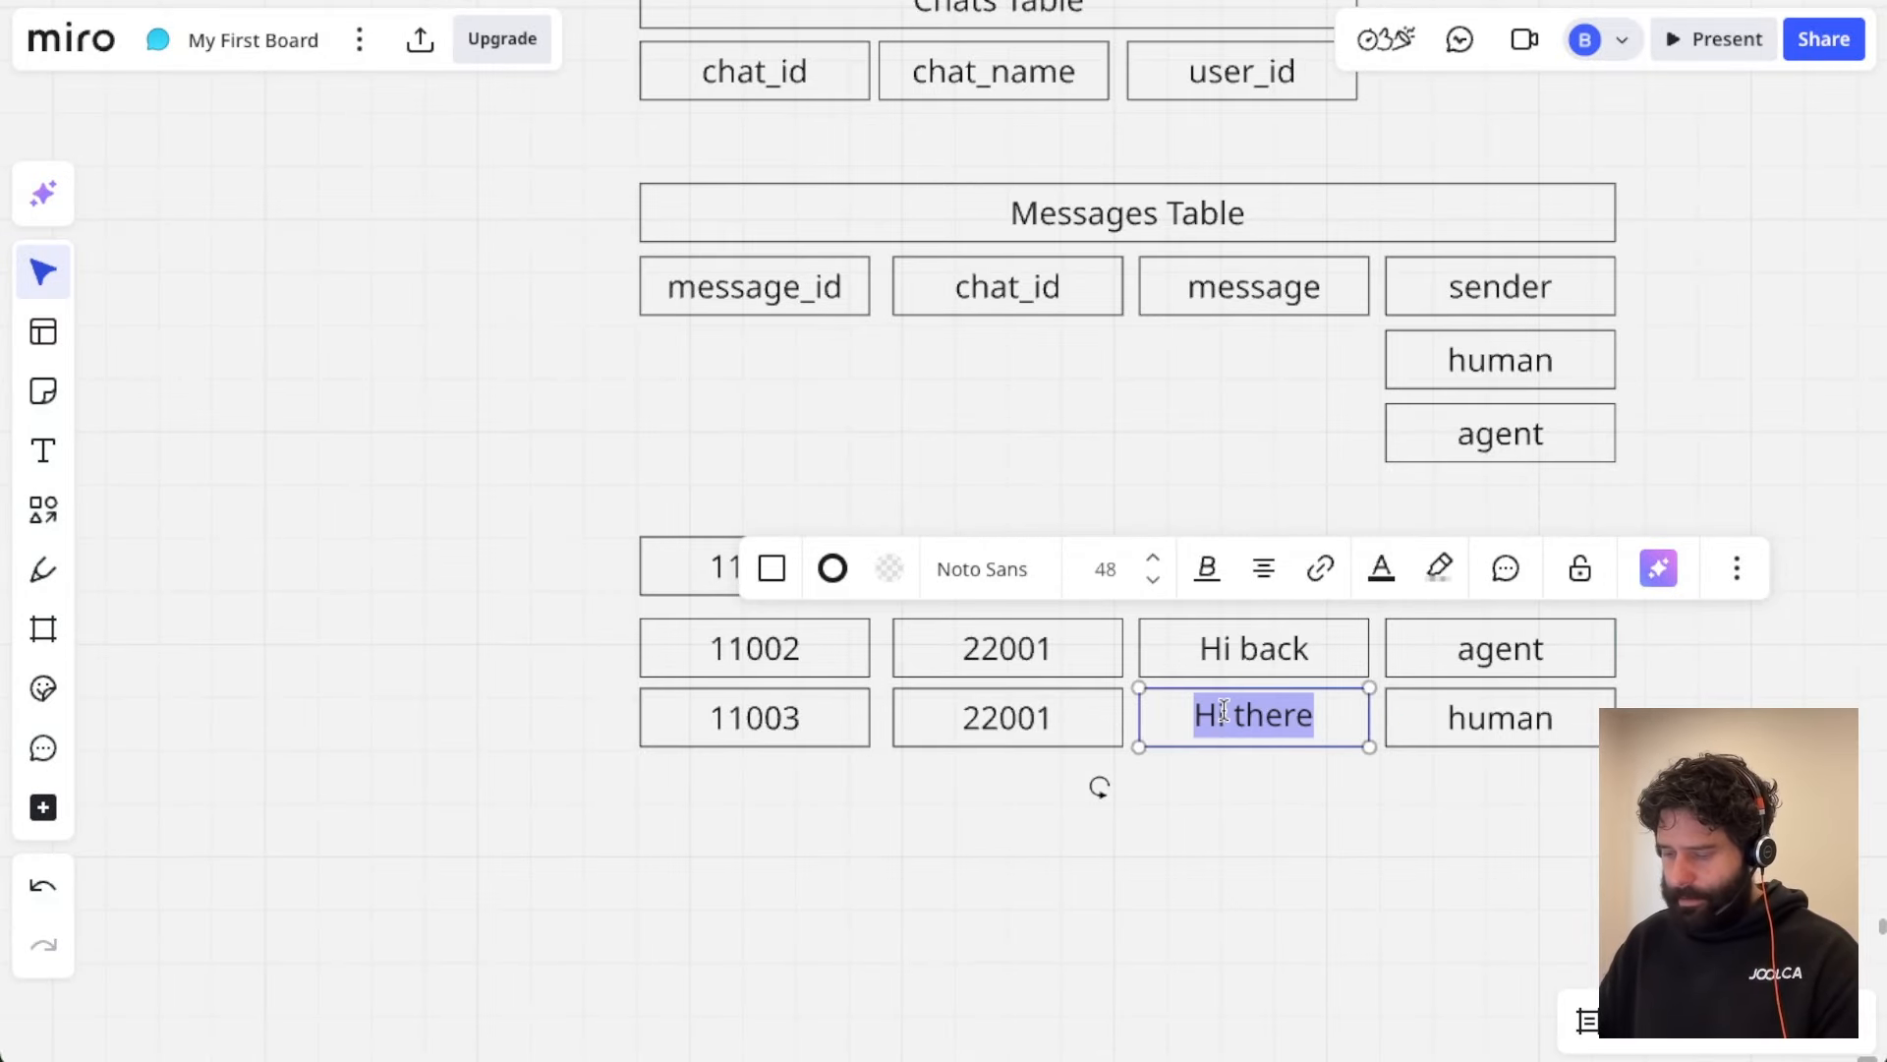
text(How are you)
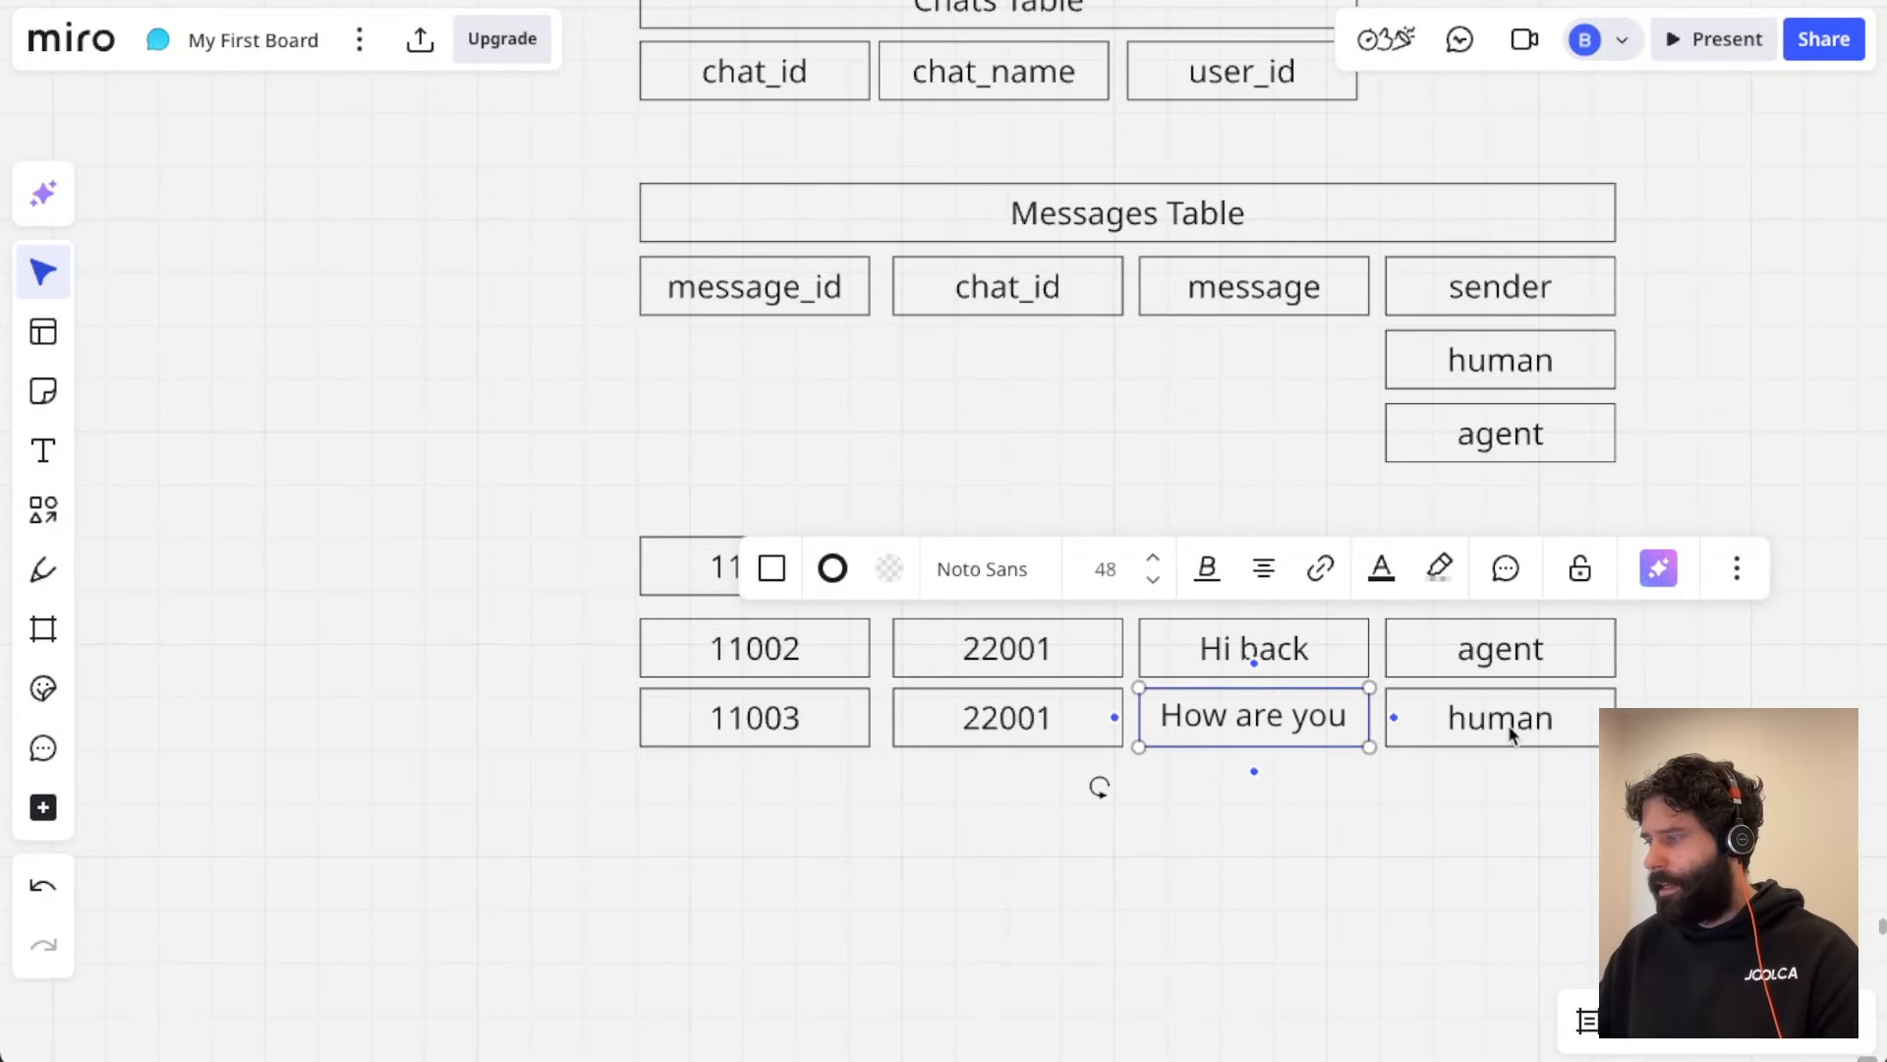
click(1554, 740)
click(1596, 812)
scroll(1597, 812, down, 1)
drag(1641, 812, 770, 617)
click(652, 686)
Step: Replace the "chat #1" text beside the chat_id box under user_a with "22001"
scroll(652, 686, up, 5)
scroll(652, 686, left, 5)
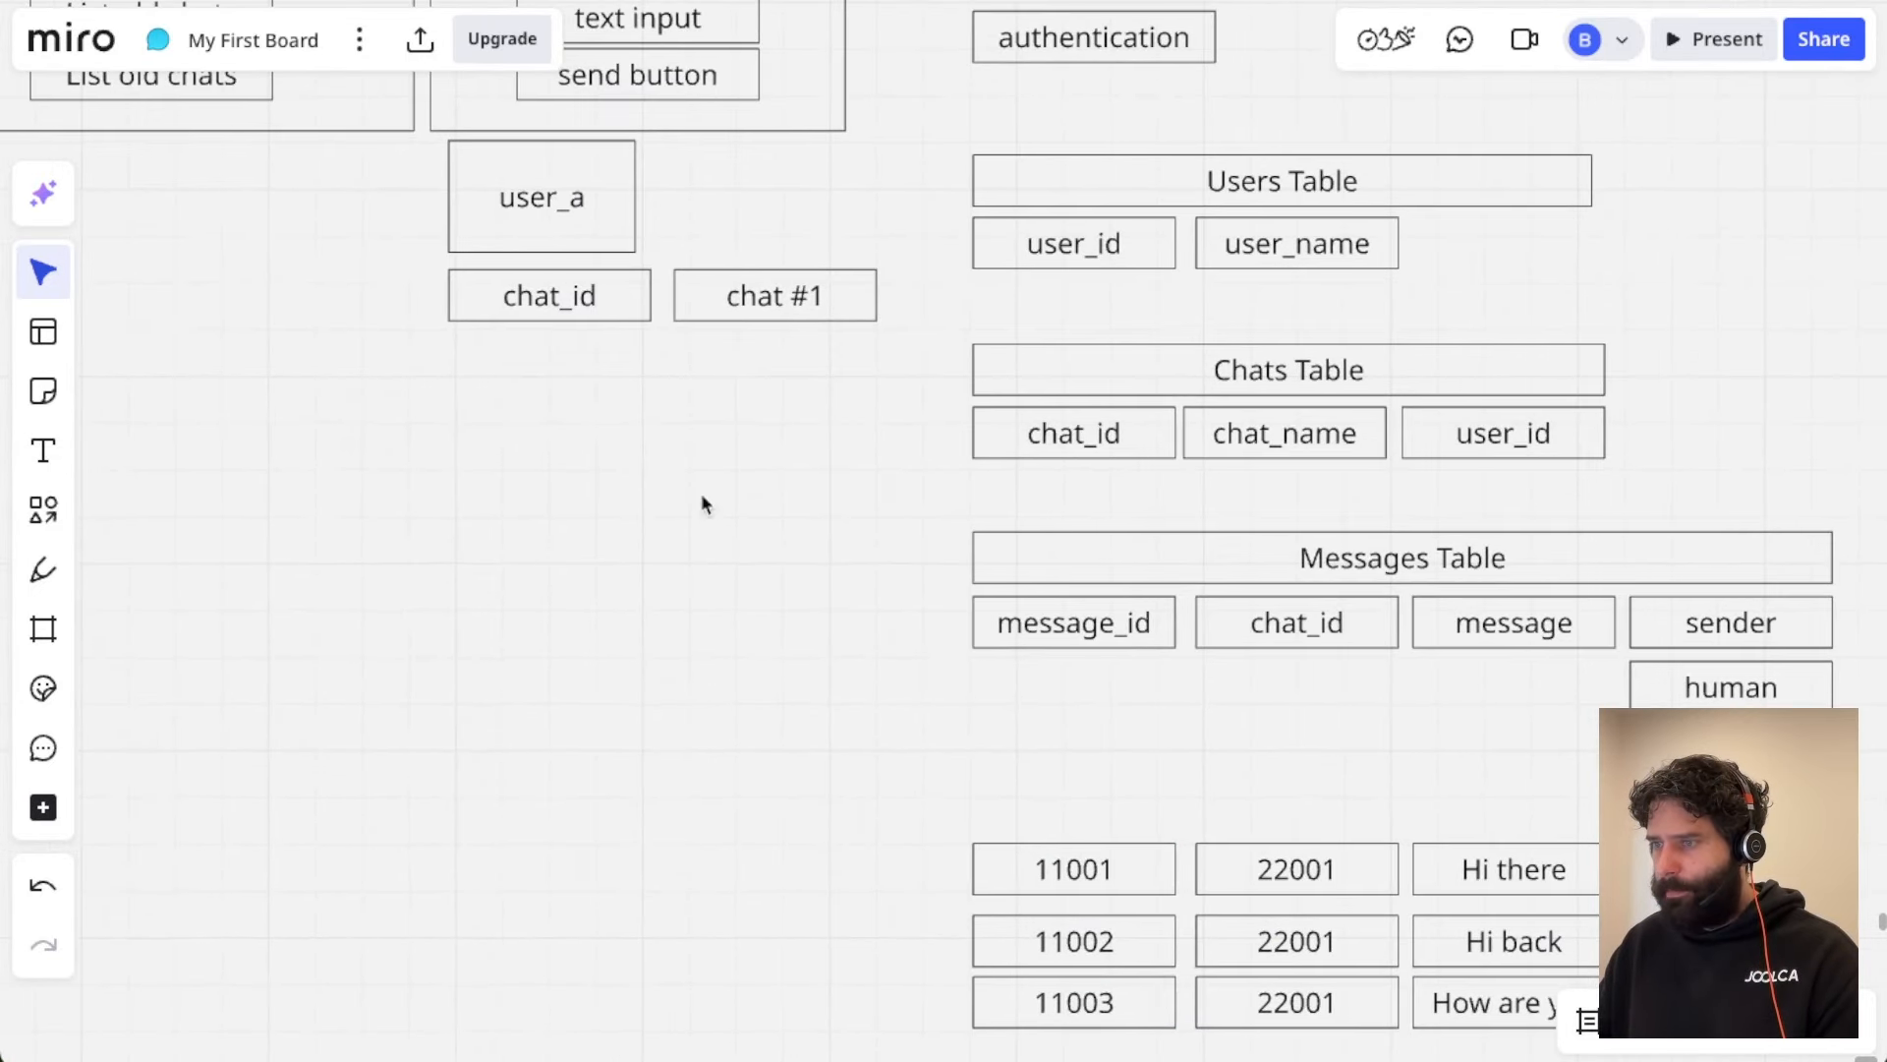
double_click(767, 306)
scroll(849, 499, down, 3)
scroll(849, 499, right, 2)
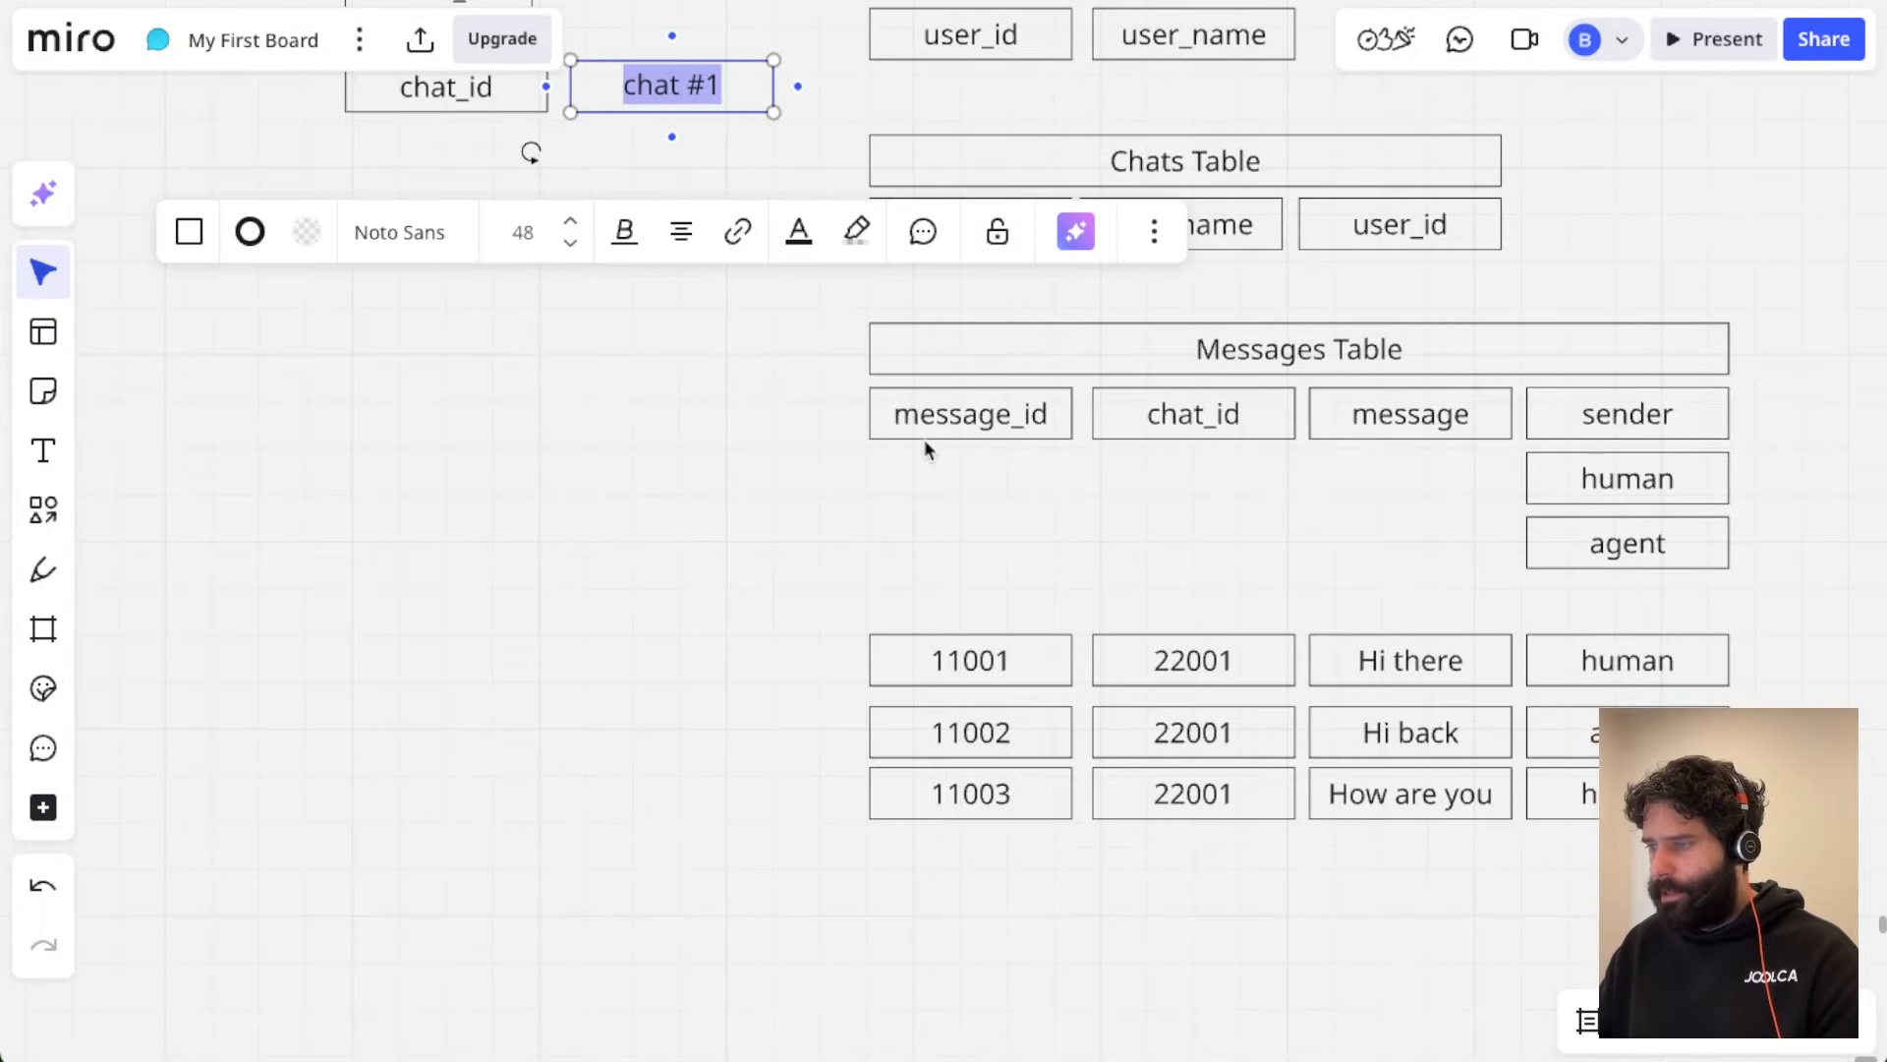
text(11)
key(BackSpace)
key(BackSpace)
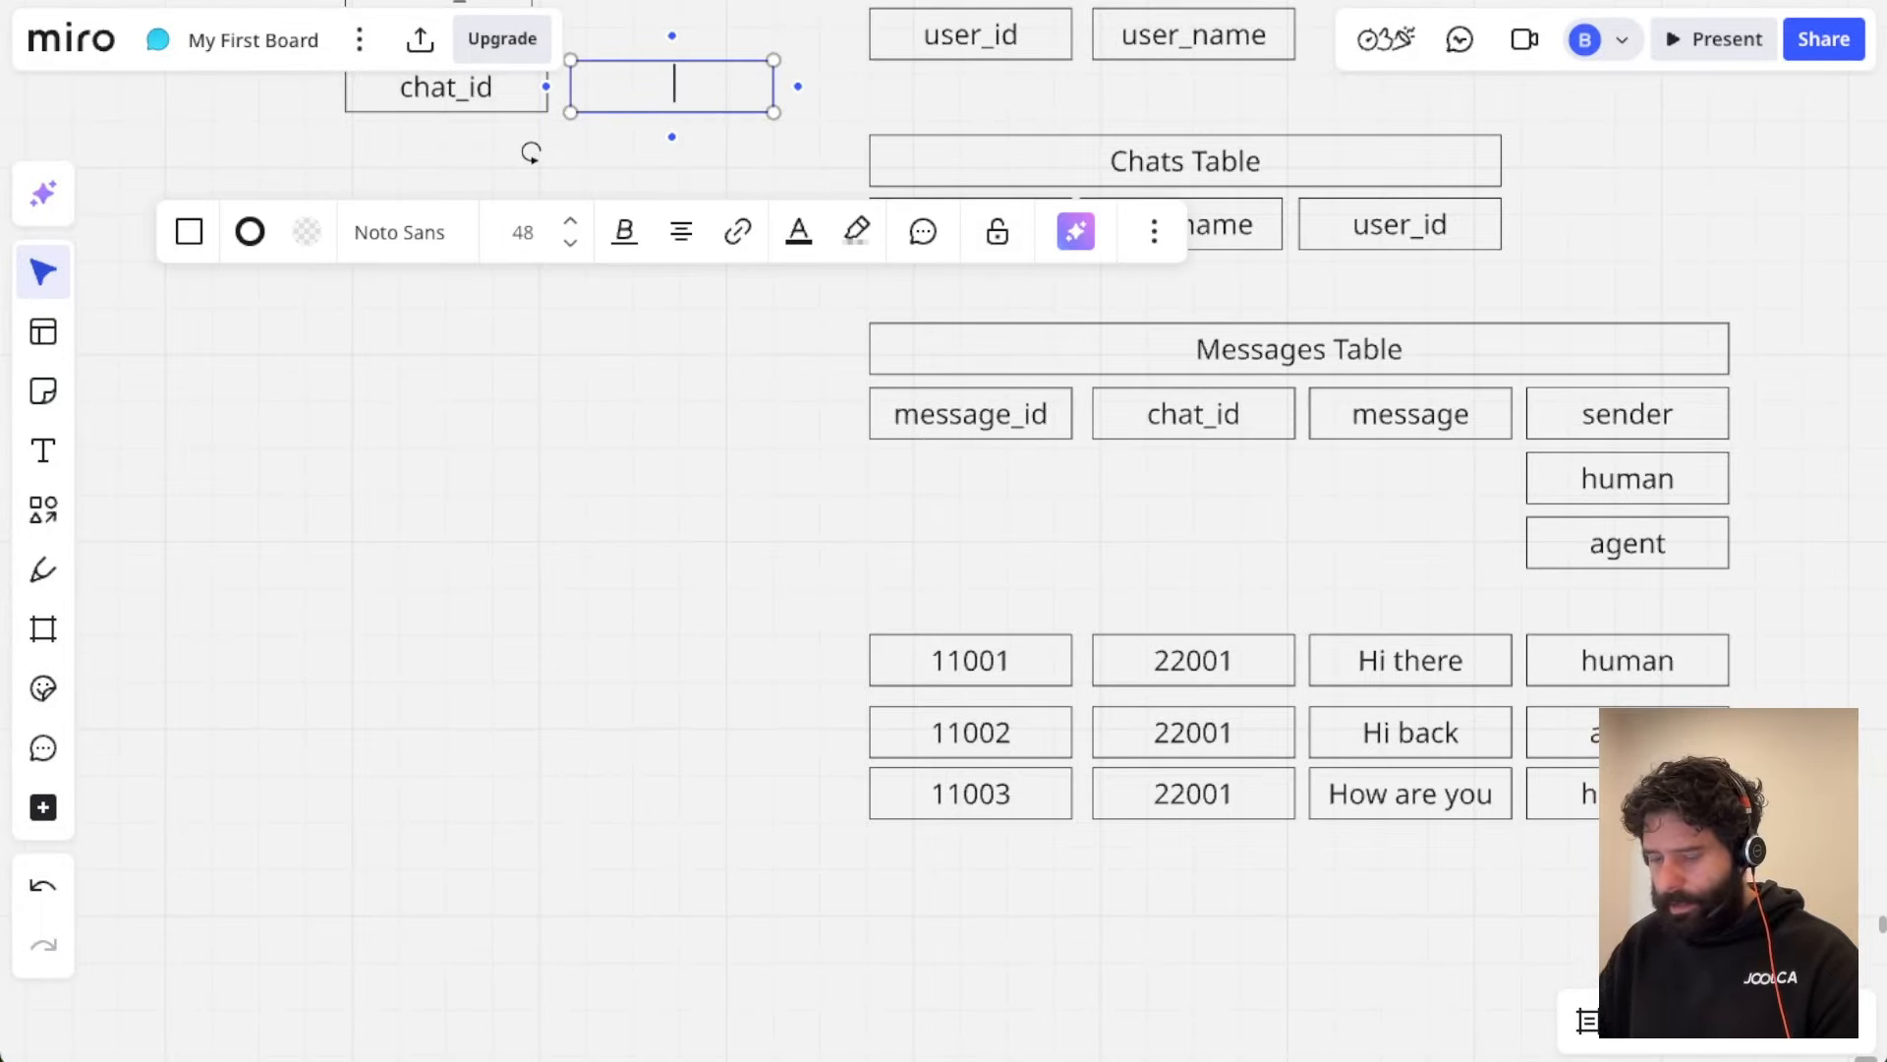
text(22001)
click(616, 124)
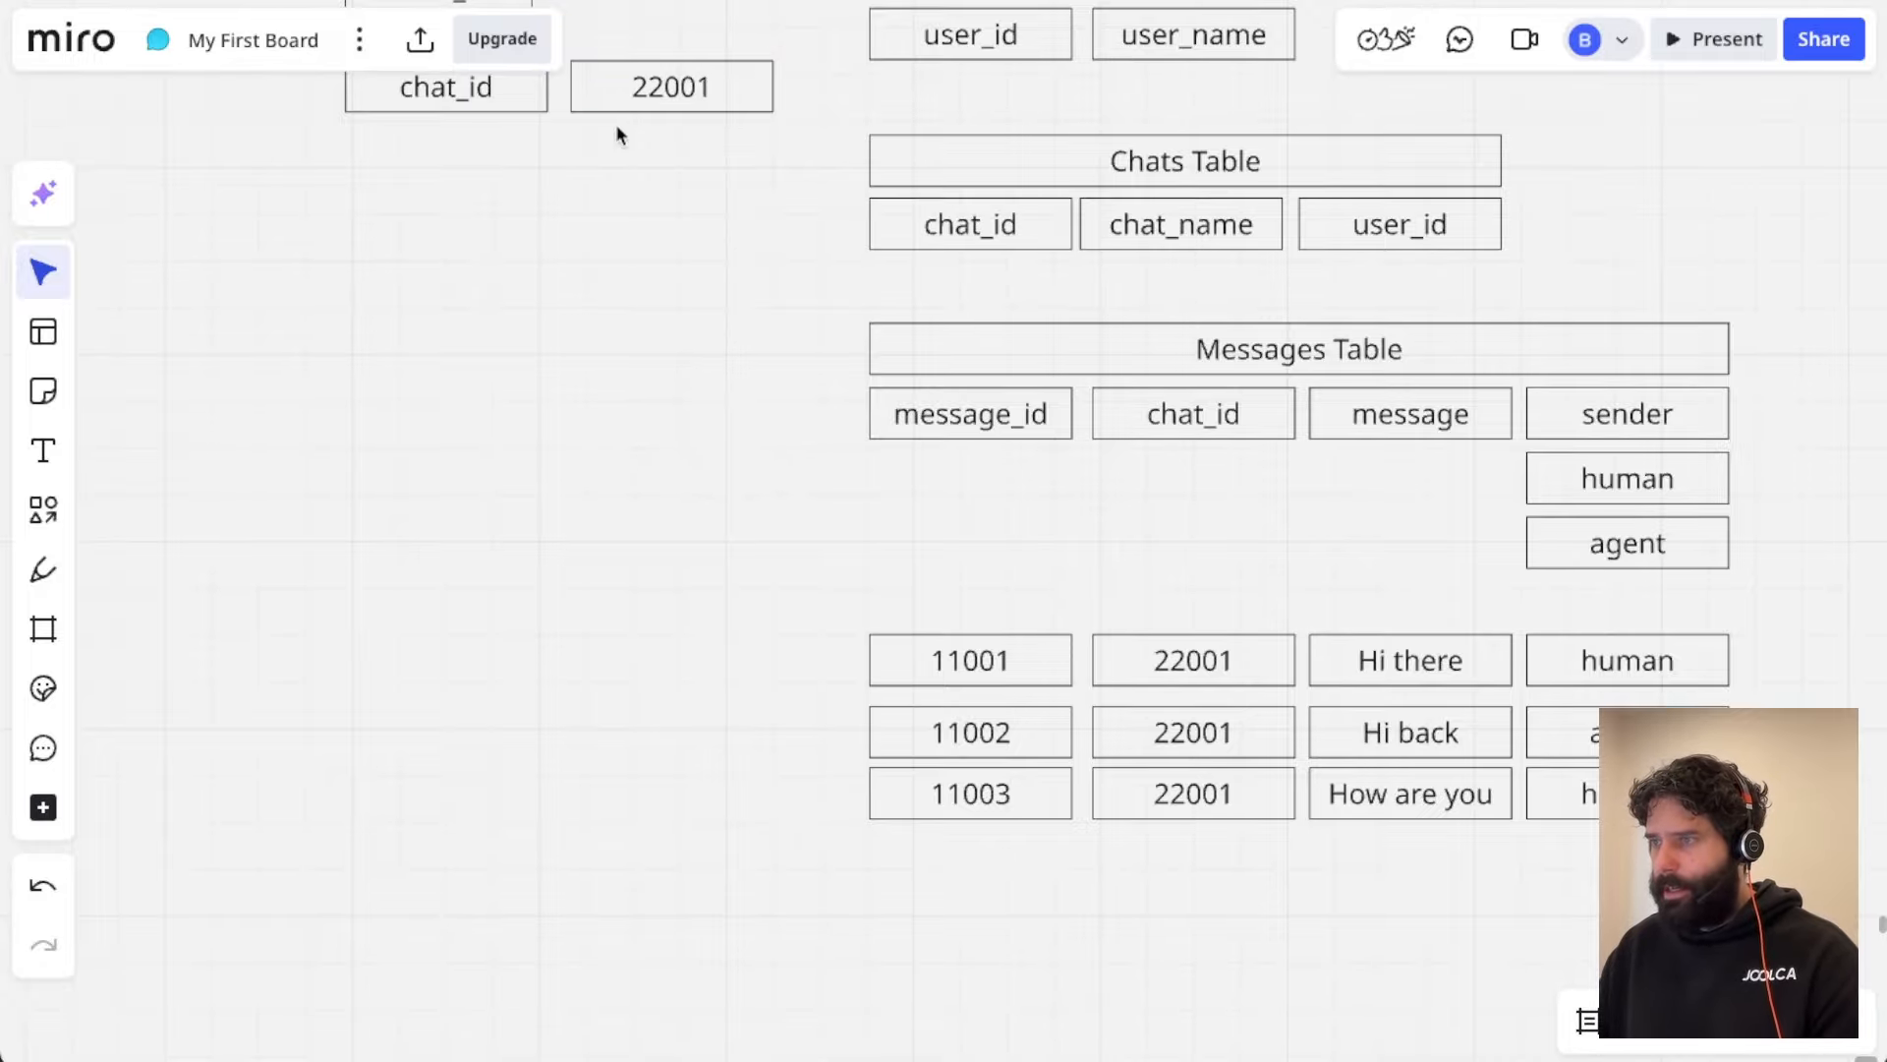
Step: Copy the "Hi there", "Hi back" and "How are you" message boxes and paste them below the chat_id box under user_a
scroll(665, 149, up, 2)
click(665, 162)
scroll(1058, 513, down, 3)
scroll(1058, 513, right, 2)
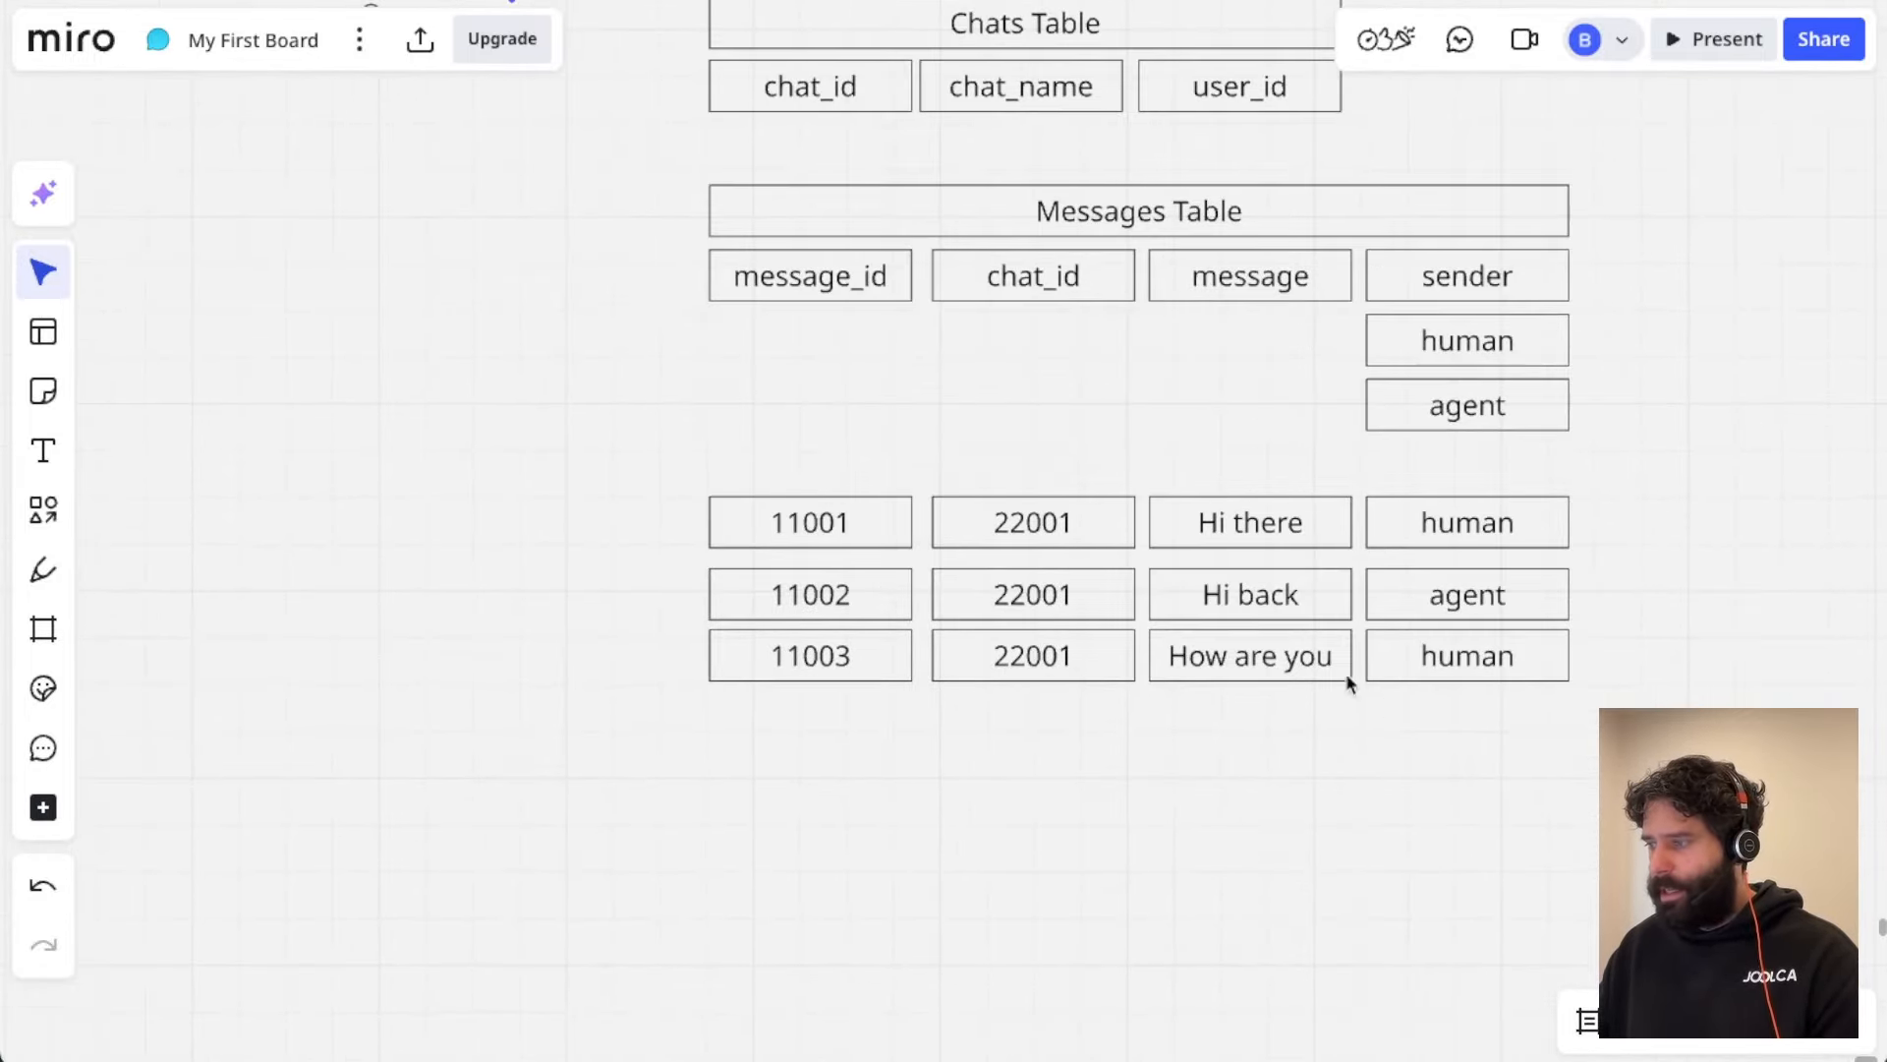
drag(1554, 730, 1148, 495)
click(1296, 745)
drag(1318, 758, 1249, 508)
key(ctrl+c)
scroll(401, 389, up, 5)
scroll(401, 389, left, 2)
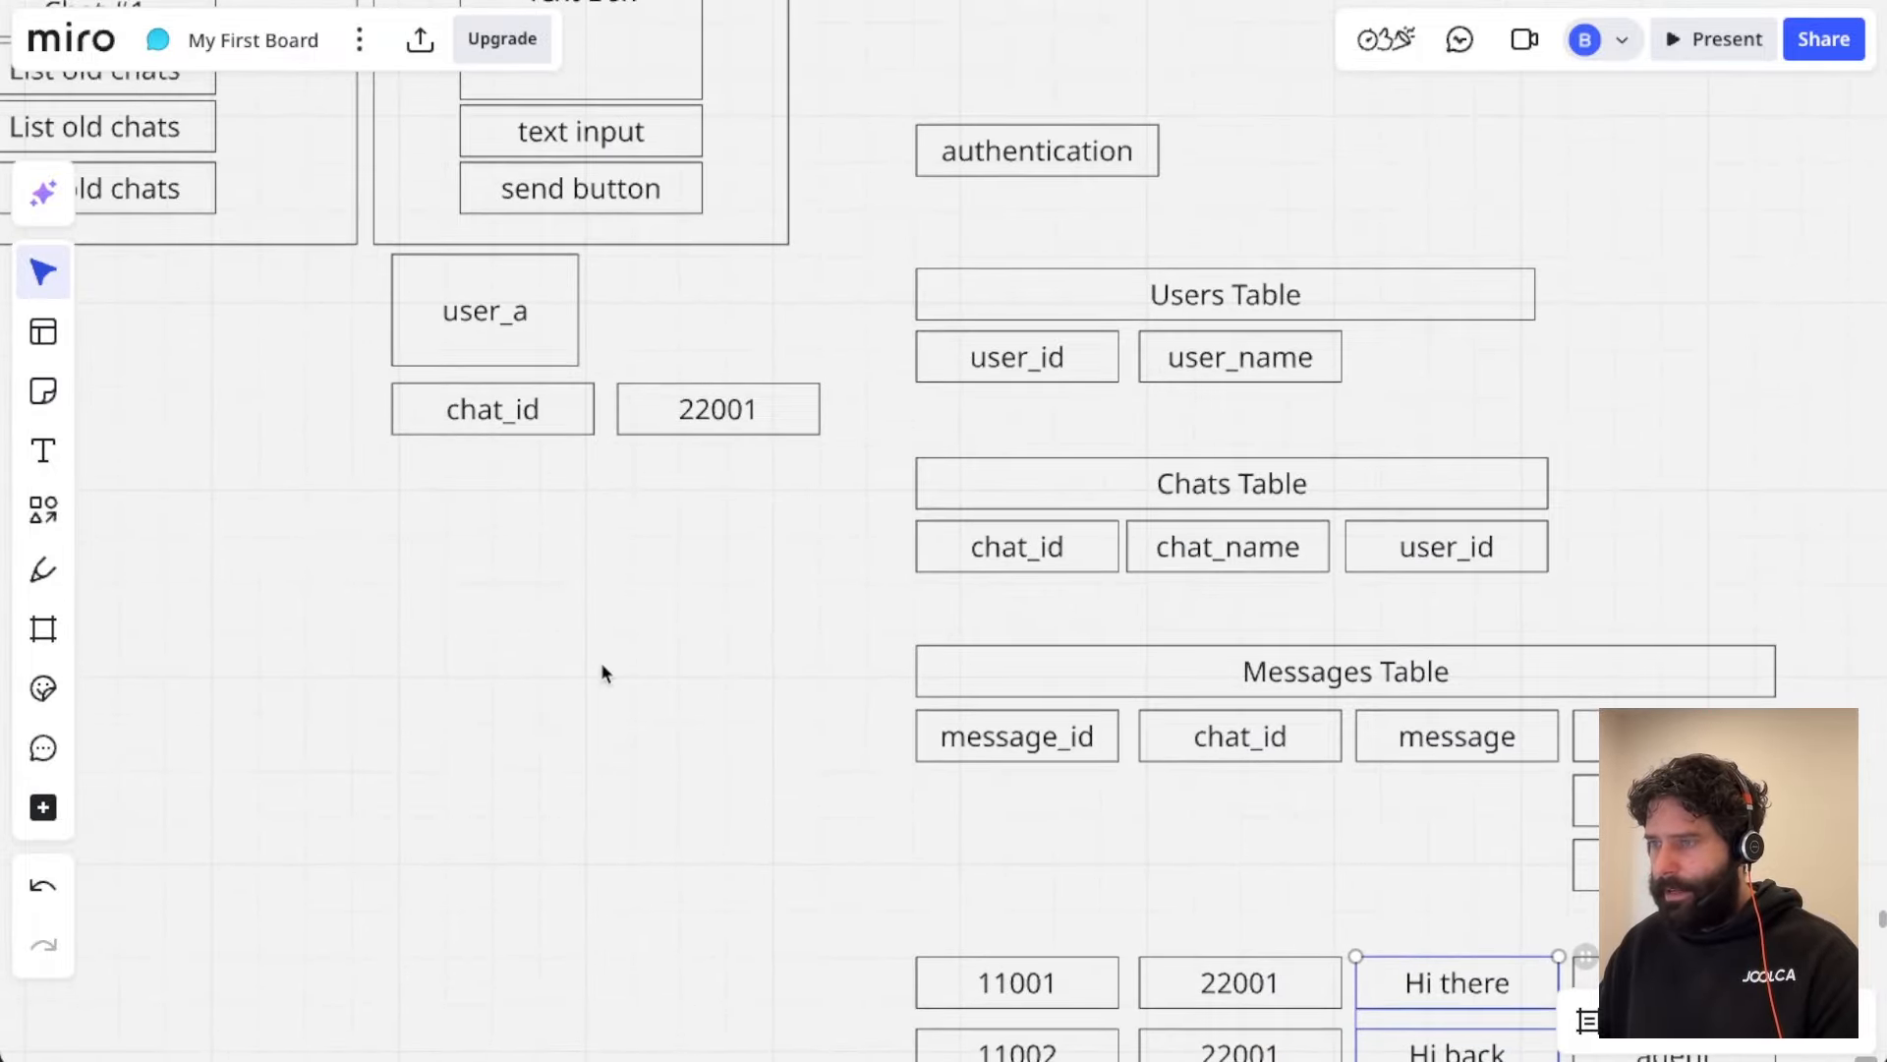
key(ctrl+v)
scroll(881, 651, up, 2)
scroll(881, 651, right, 1)
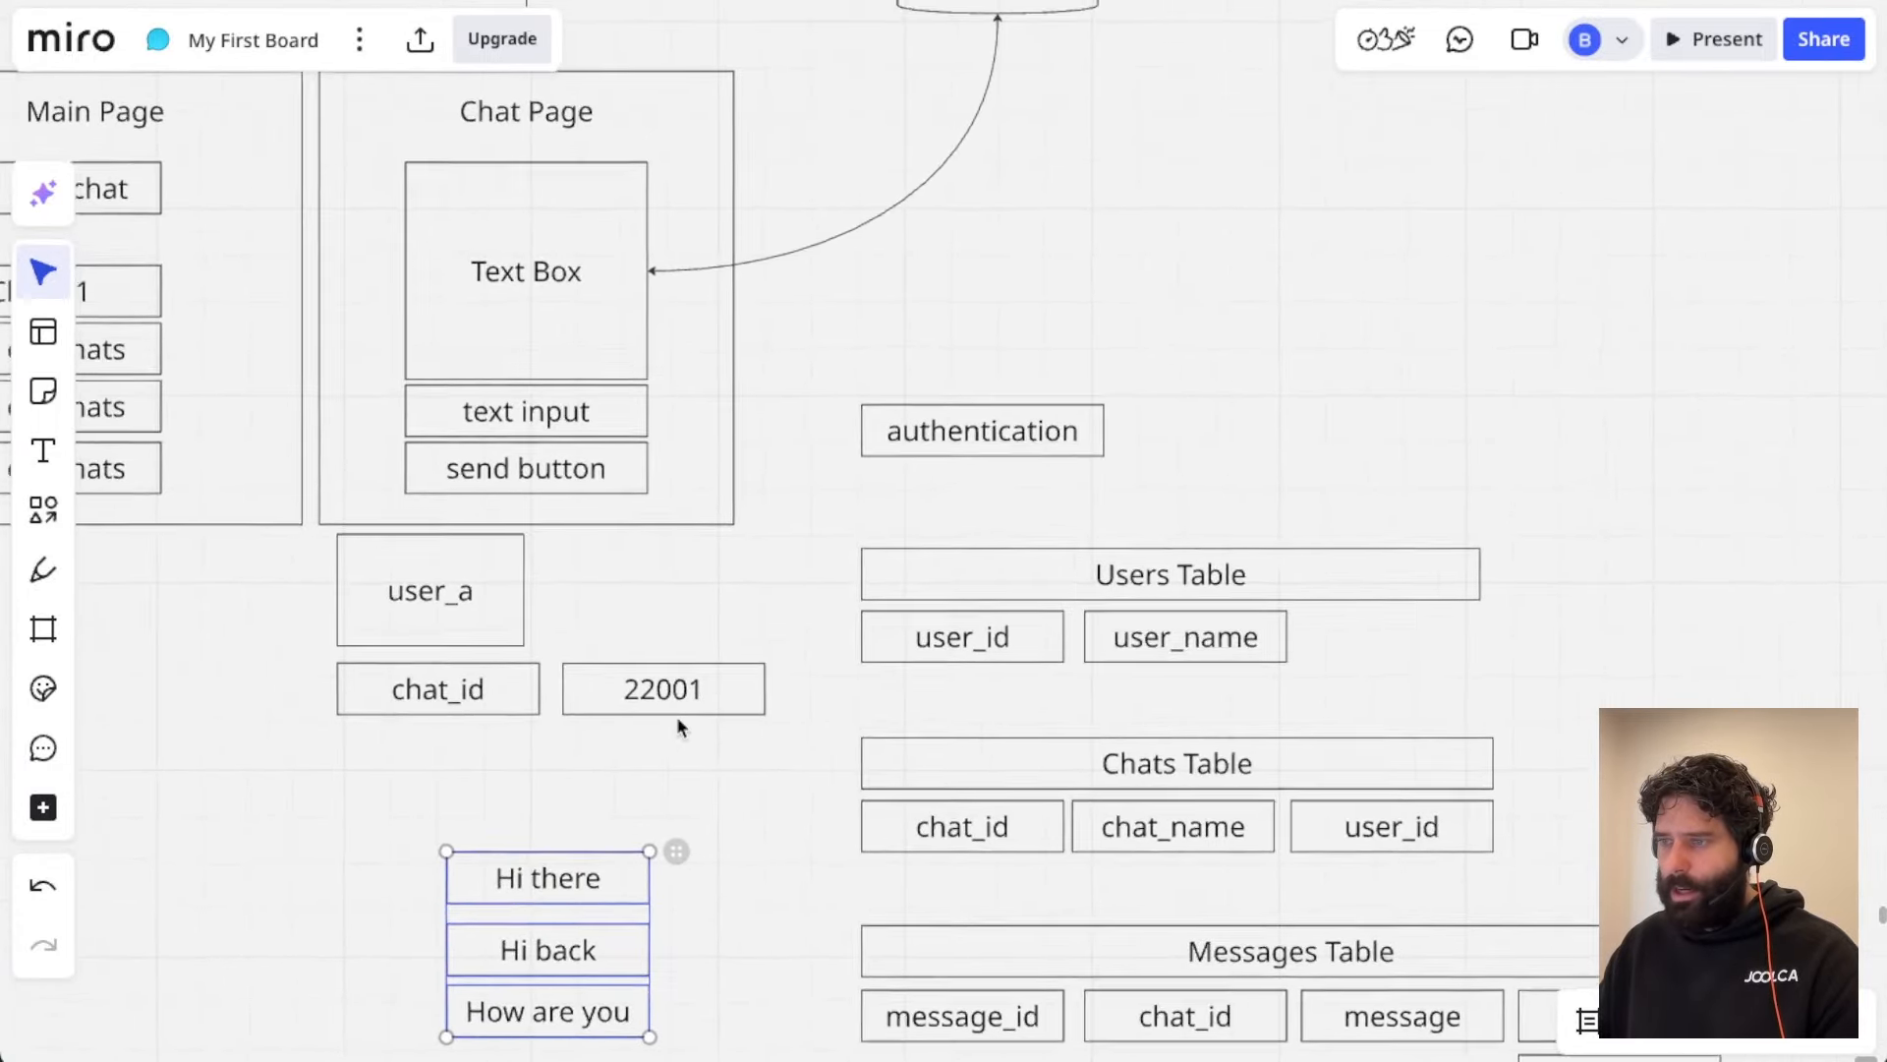
Step: Stagger the pasted messages like a conversation, with "Hi there" and "How are you" shifted right and "Hi back" shifted left
scroll(677, 716, down, 4)
click(743, 737)
drag(586, 544, 664, 545)
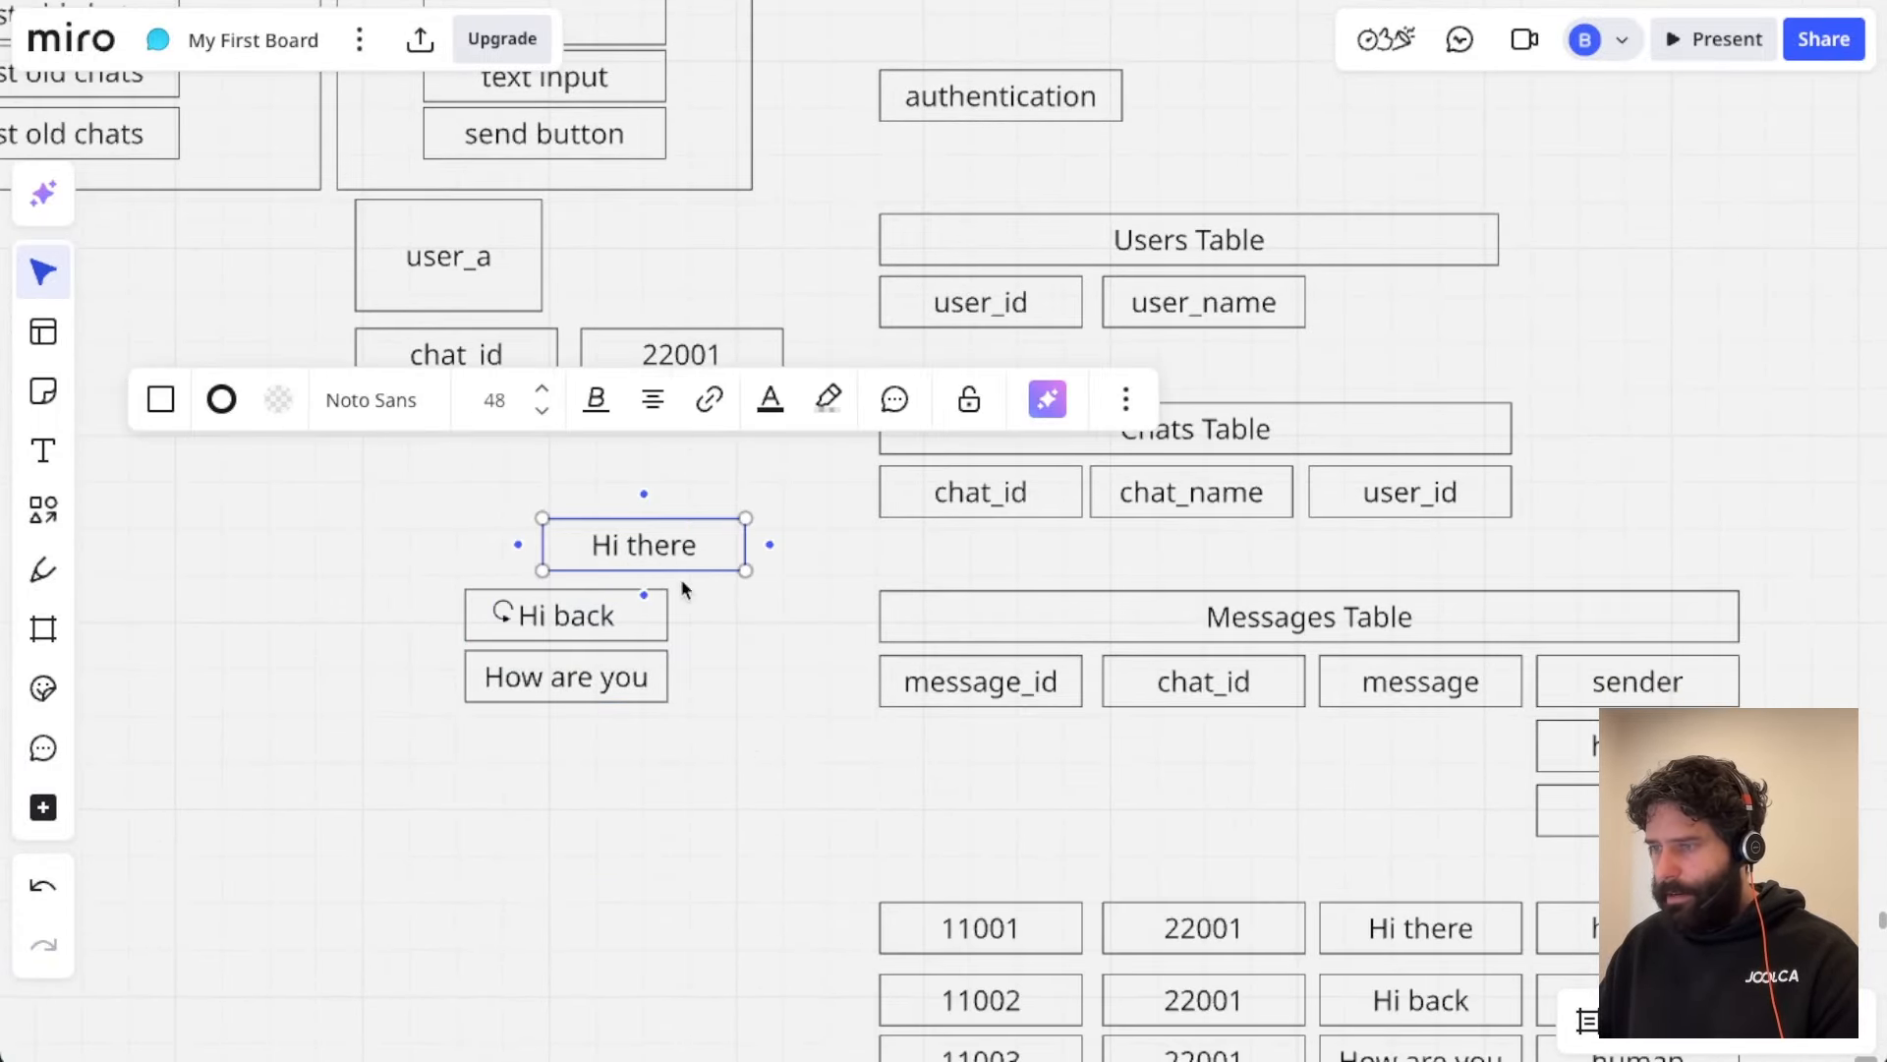
click(686, 611)
drag(601, 620, 522, 616)
drag(563, 686, 640, 693)
Step: Move the three staggered message boxes together onto the Text Box of the Chat Page
drag(792, 785, 372, 485)
scroll(632, 548, up, 5)
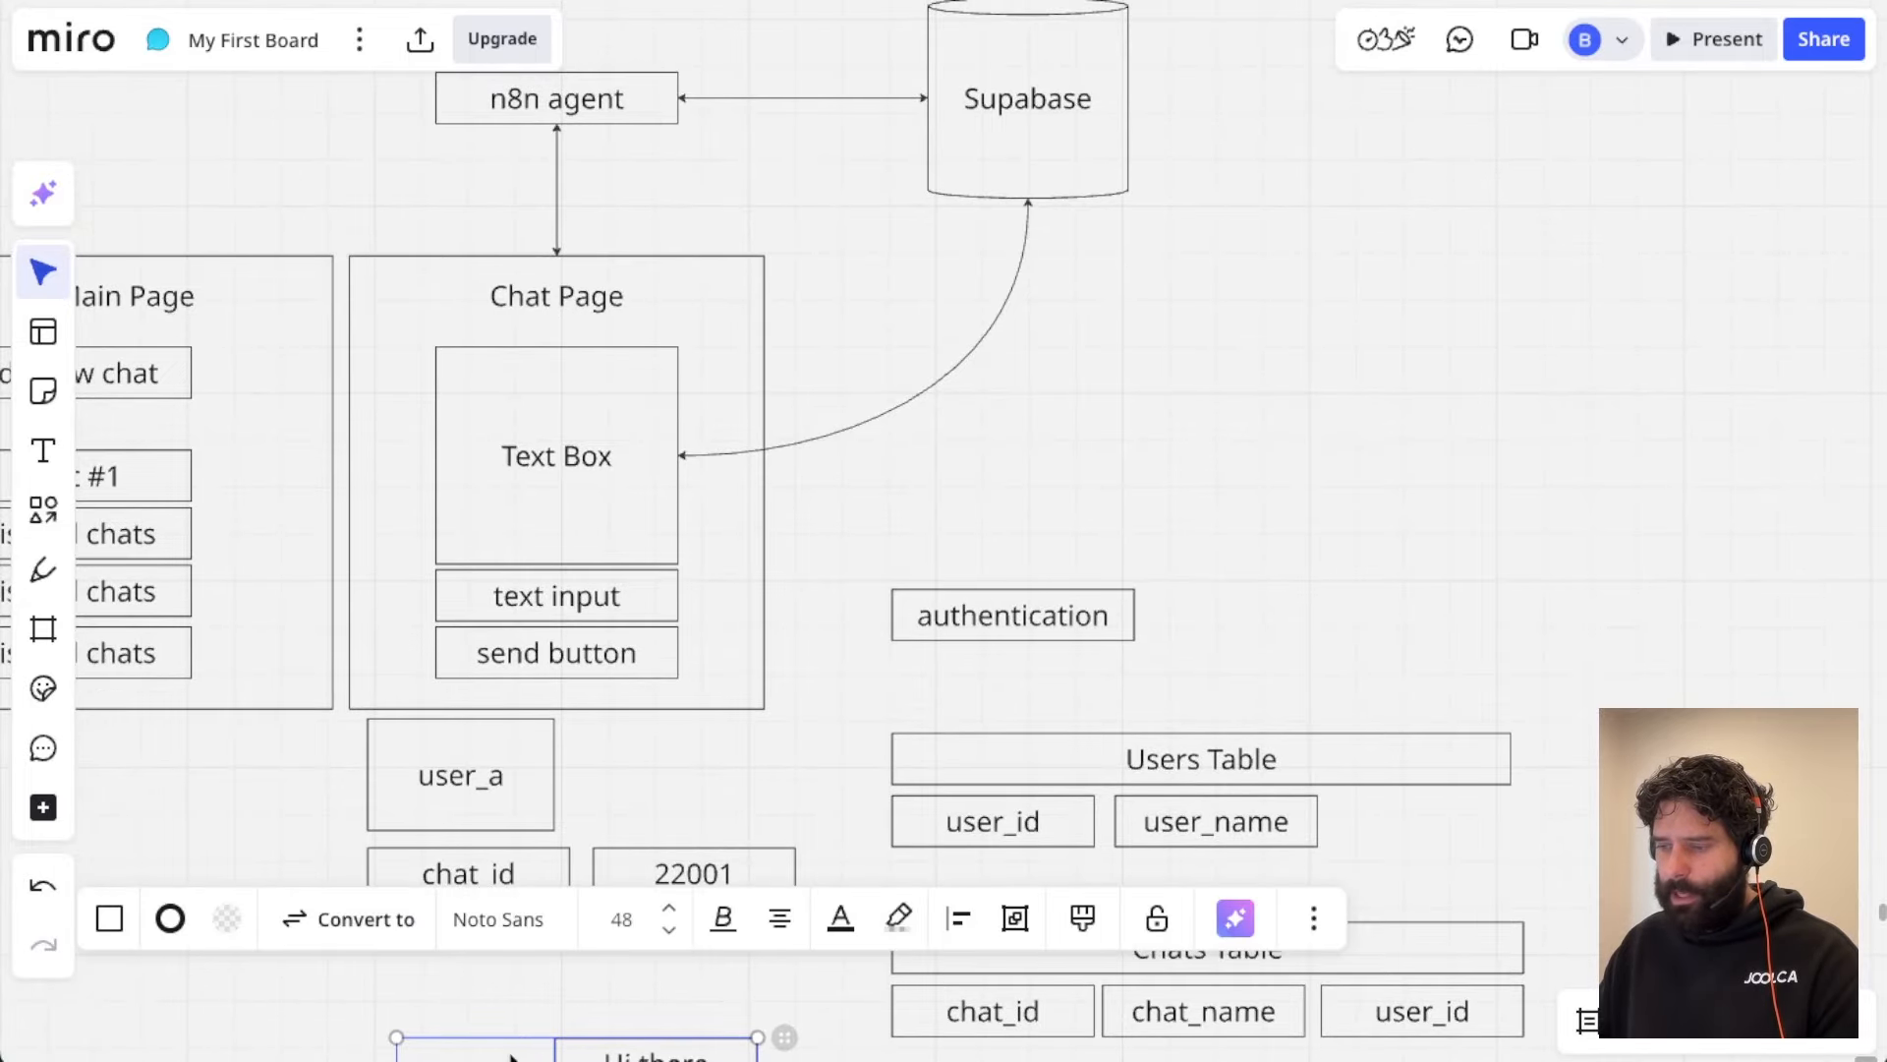
drag(511, 1057, 478, 378)
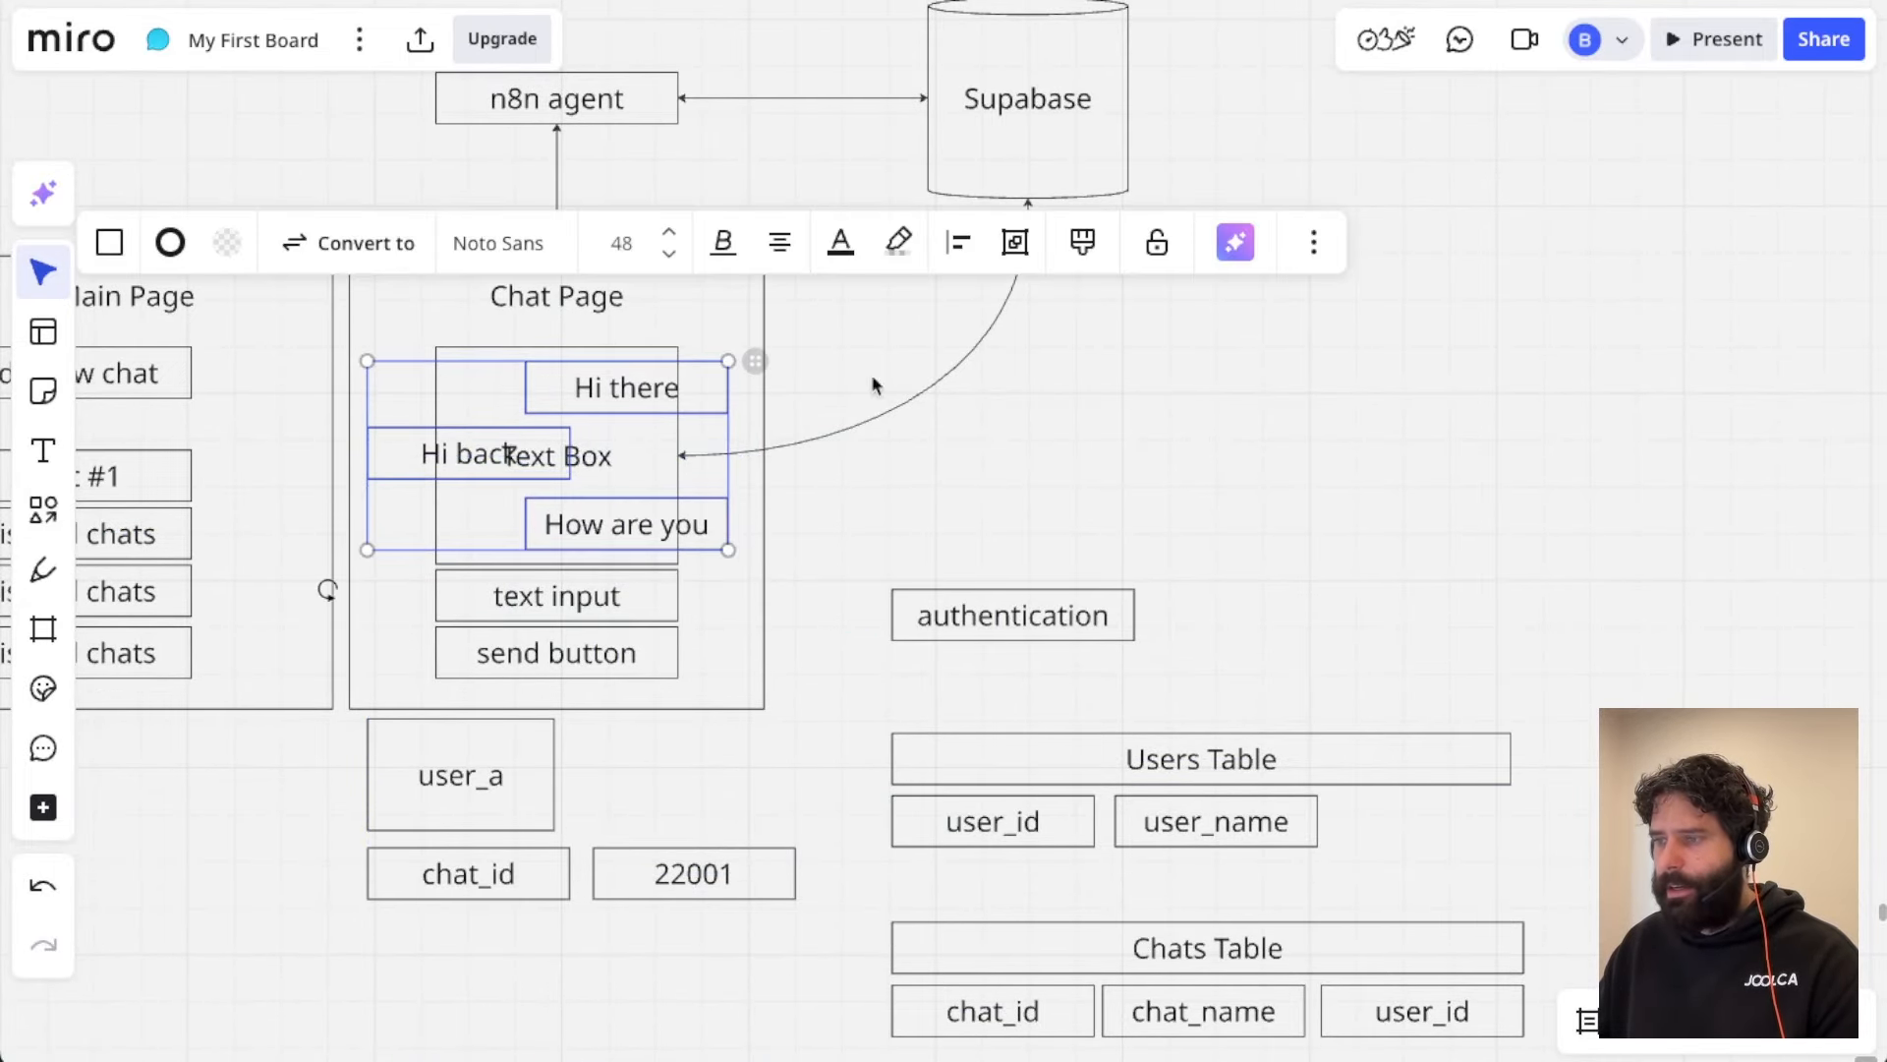
click(872, 383)
Step: Examine how the messages on the Chat Page correspond to the chat_id and message_id values in the Messages Table
scroll(665, 405, up, 4)
scroll(667, 405, down, 2)
scroll(667, 405, left, 2)
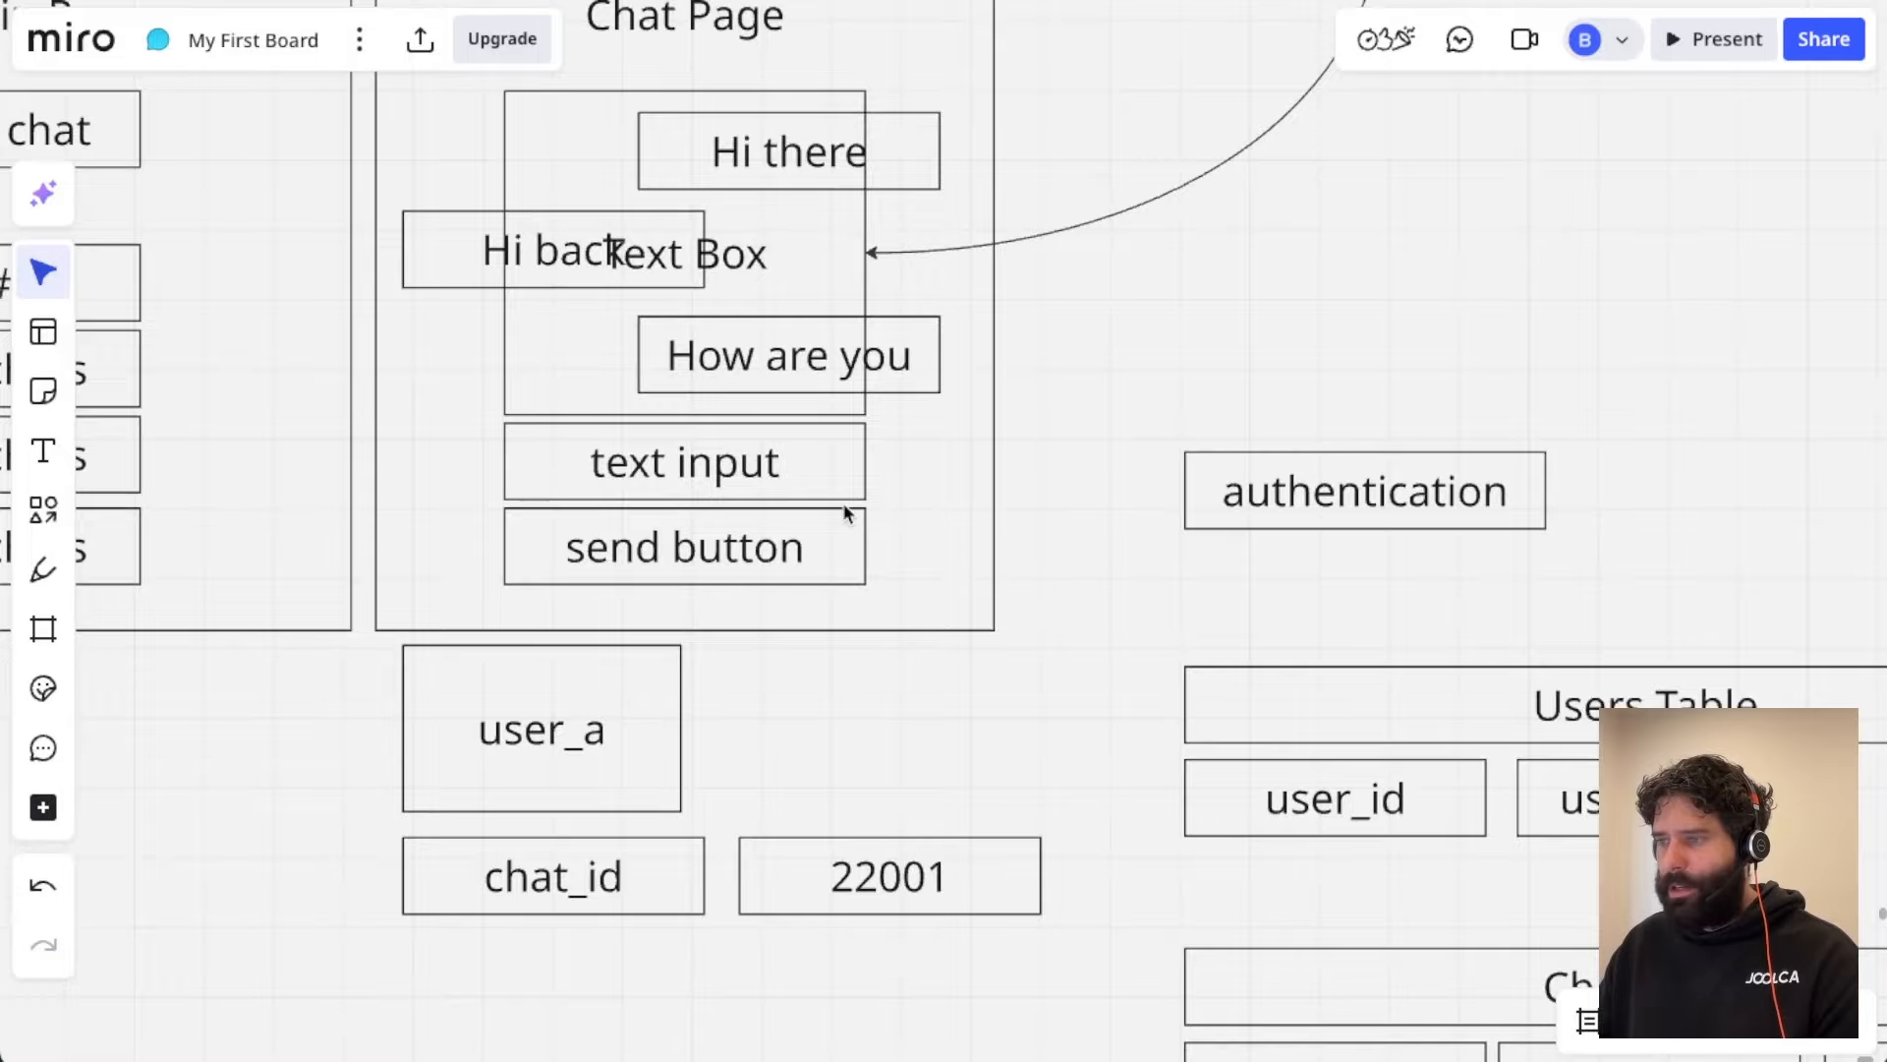
scroll(844, 511, down, 15)
scroll(844, 511, right, 5)
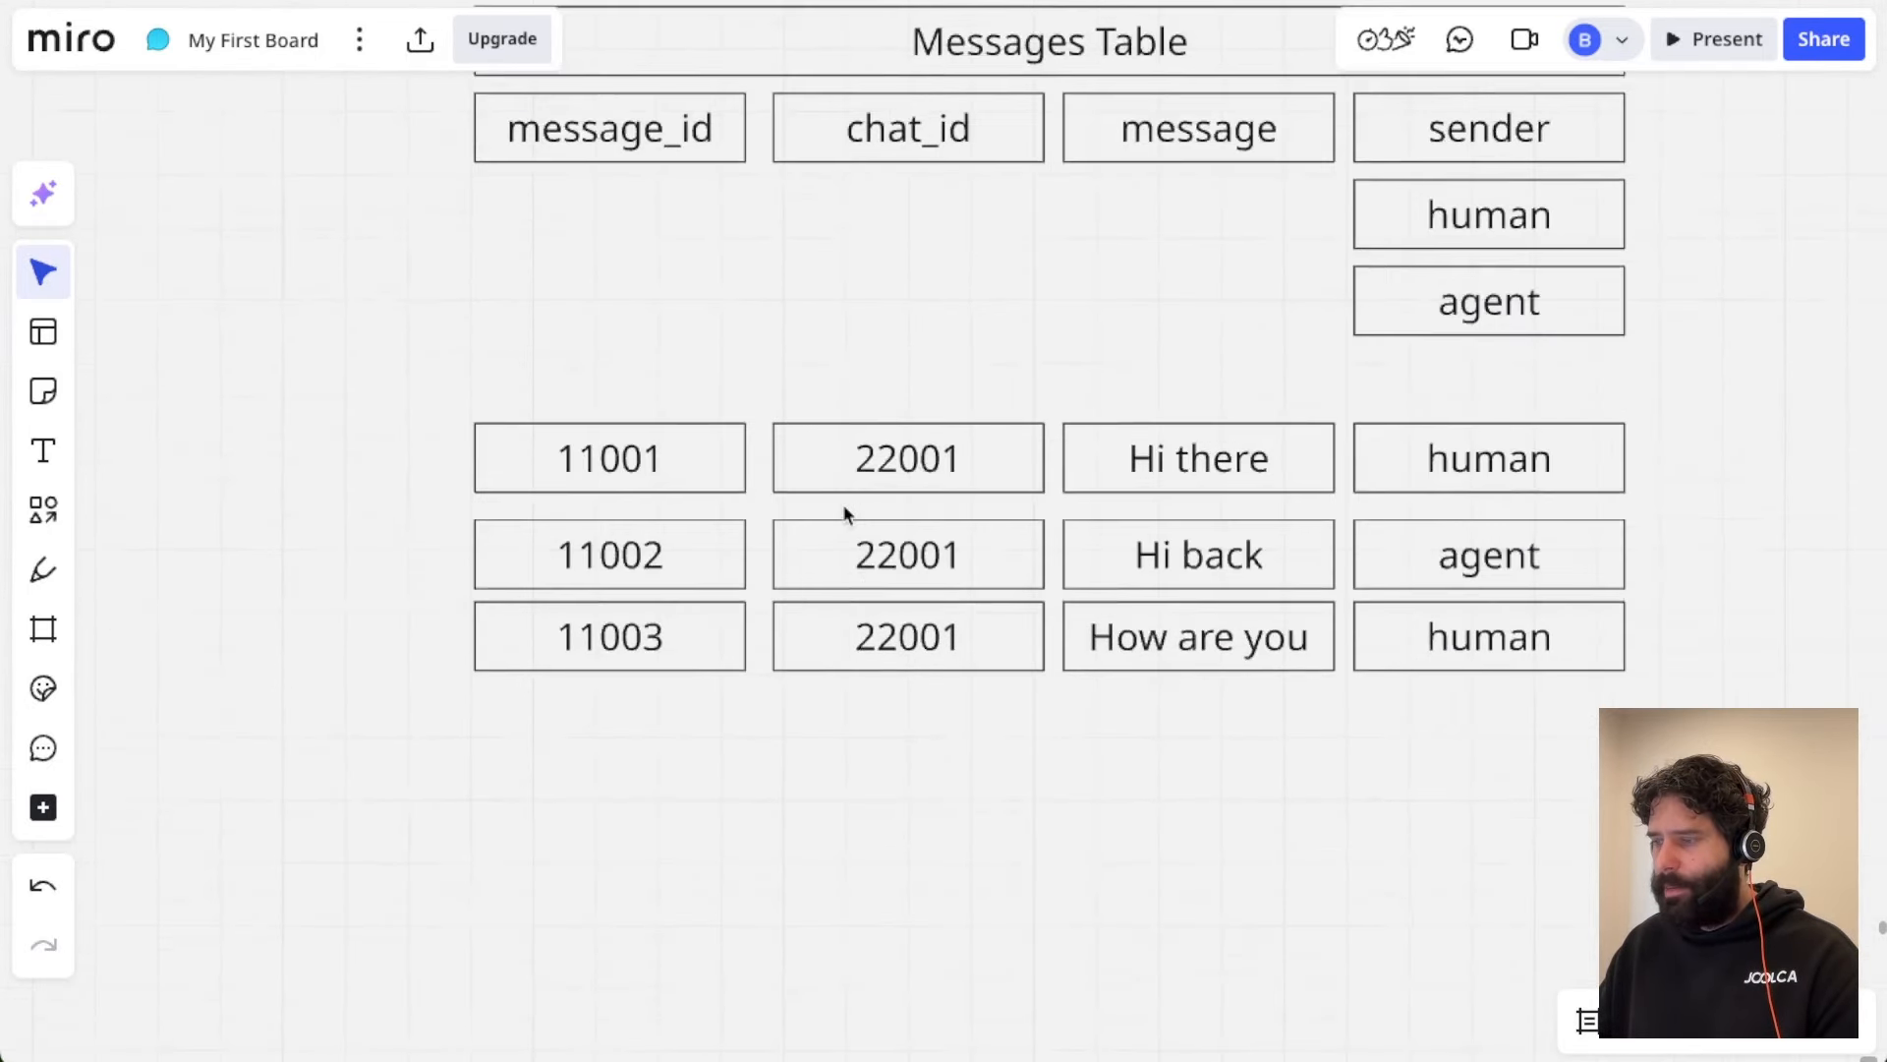
scroll(842, 504, up, 8)
scroll(842, 503, right, 2)
click(786, 516)
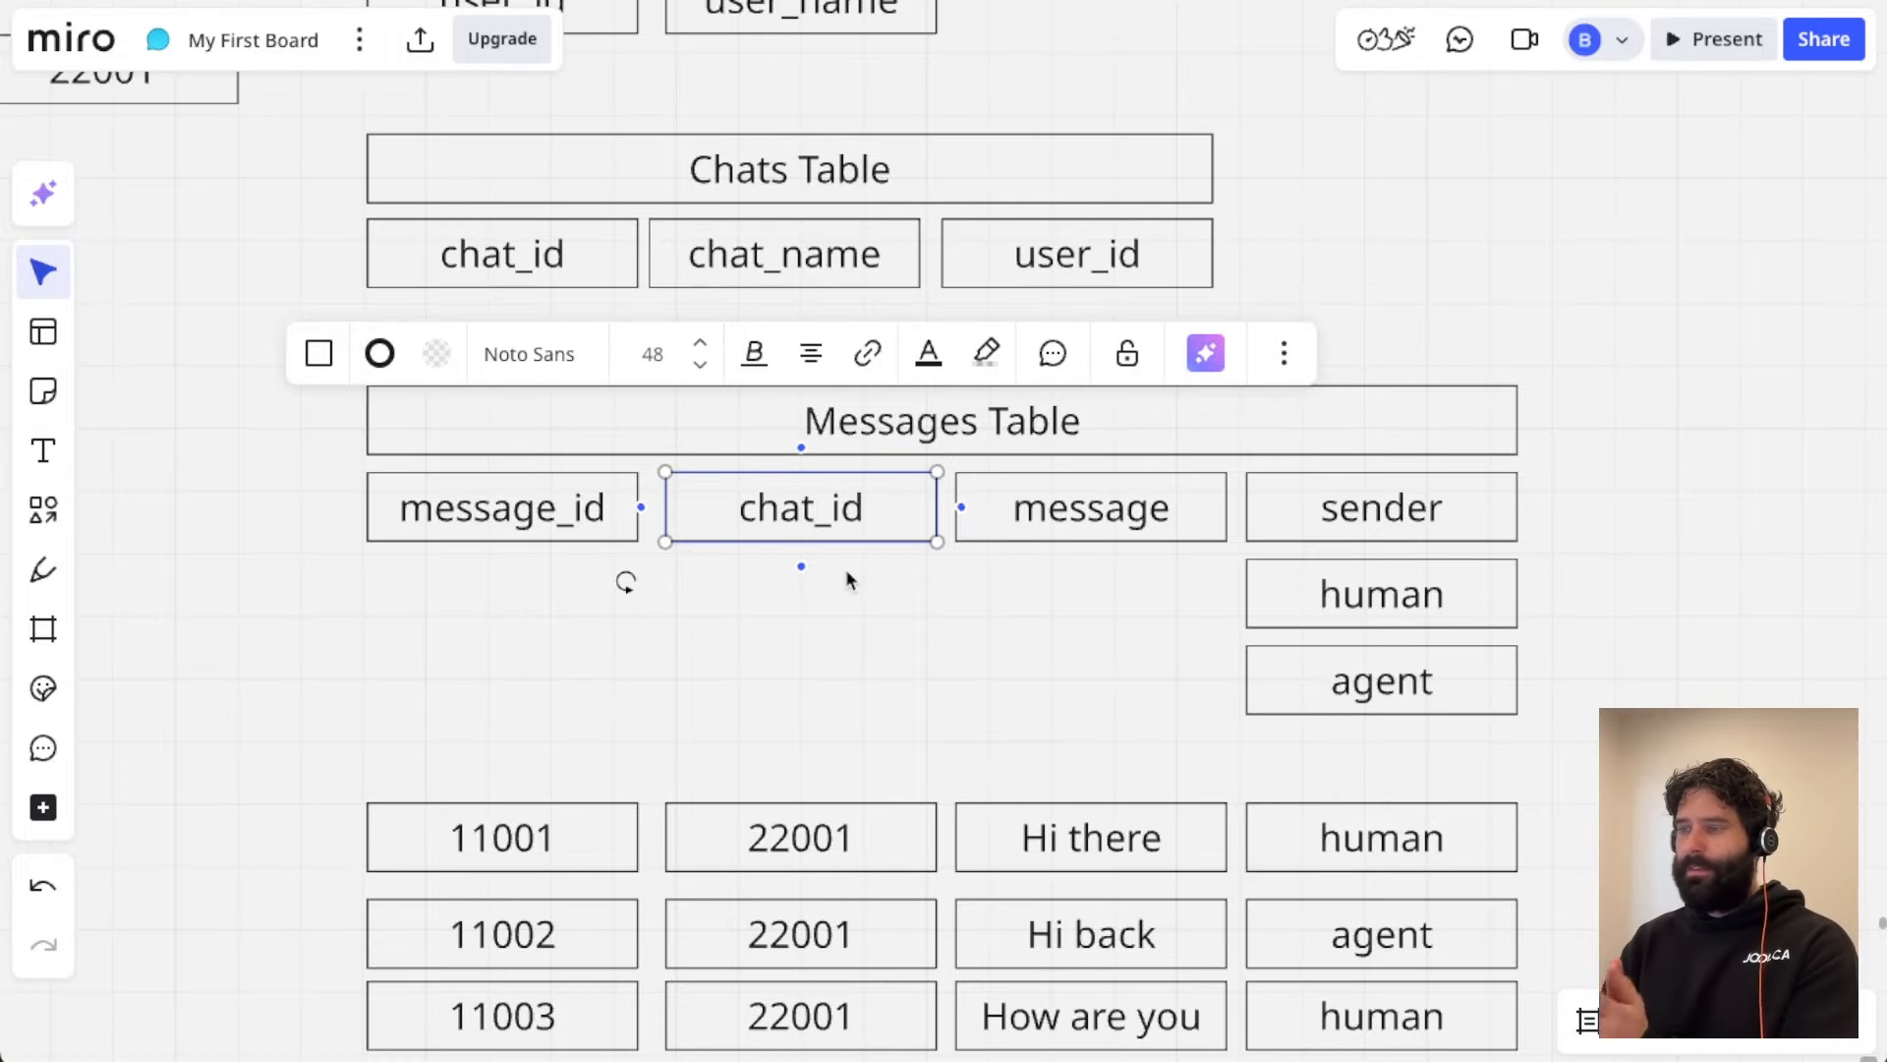
click(555, 513)
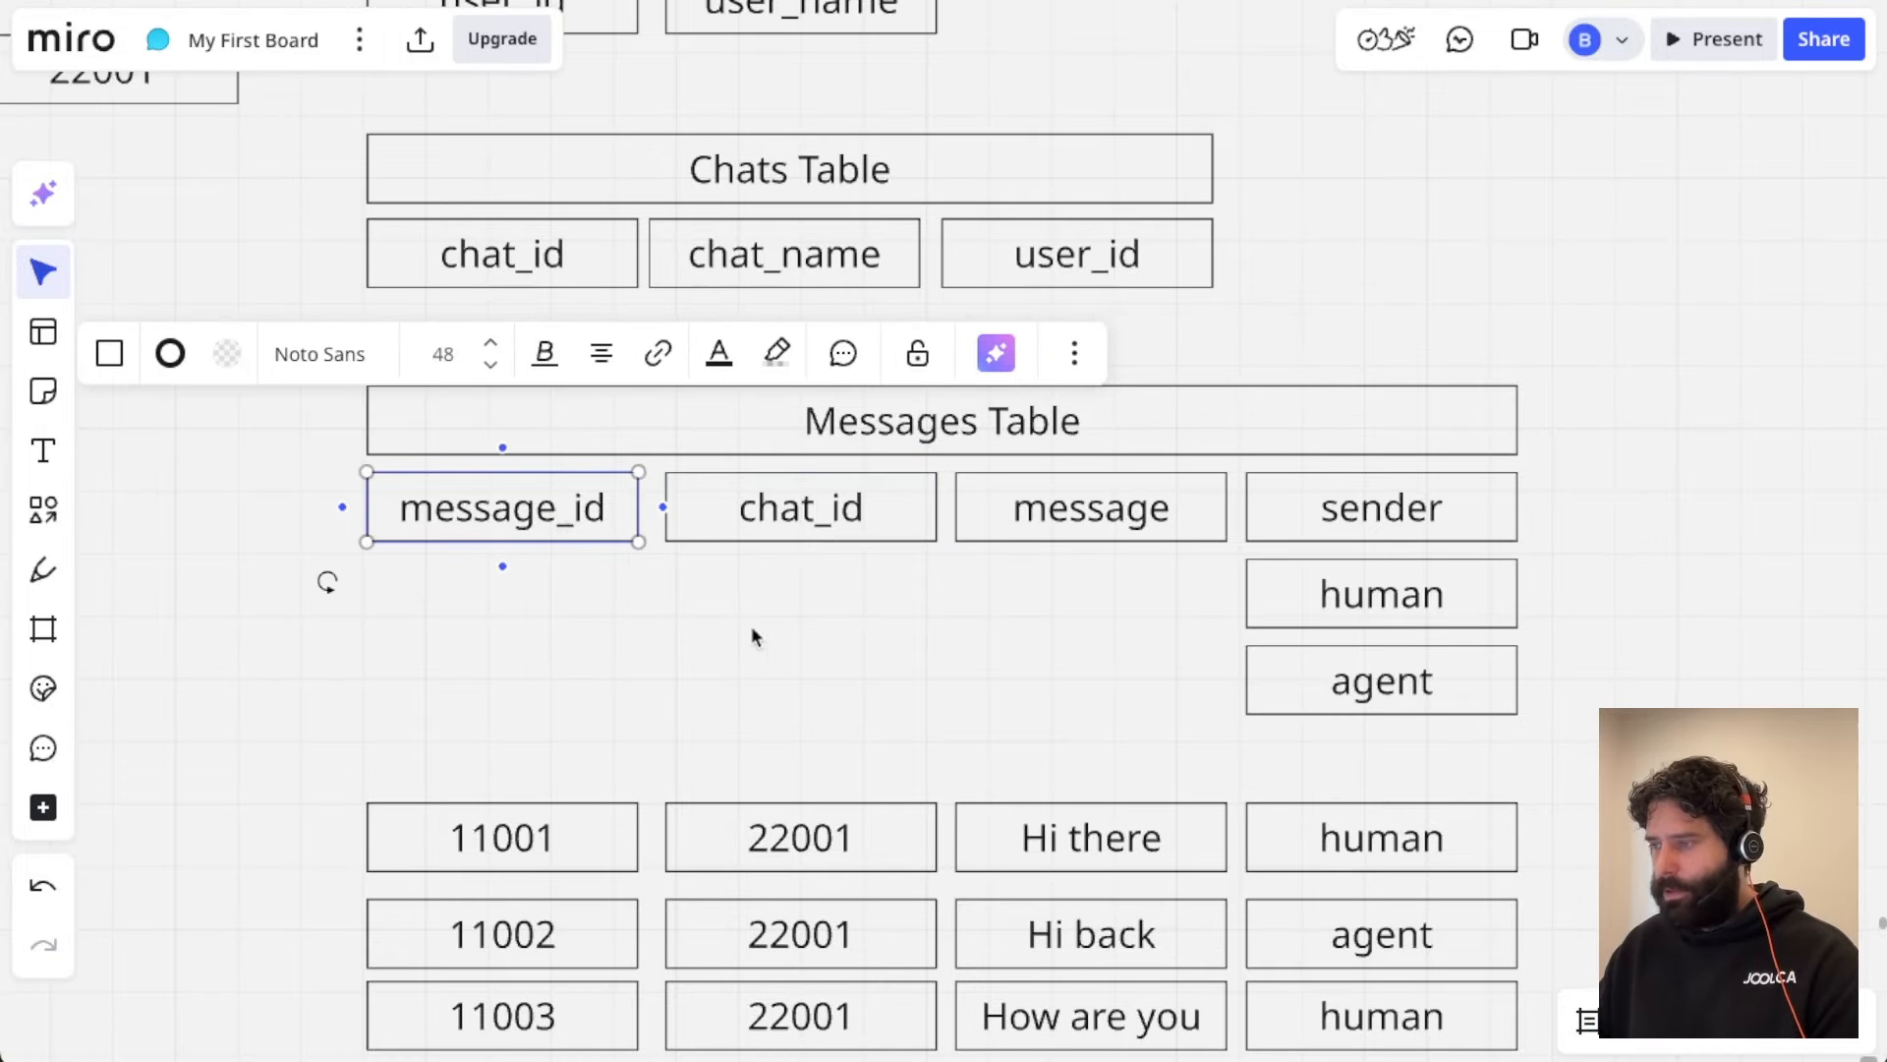
scroll(963, 662, down, 3)
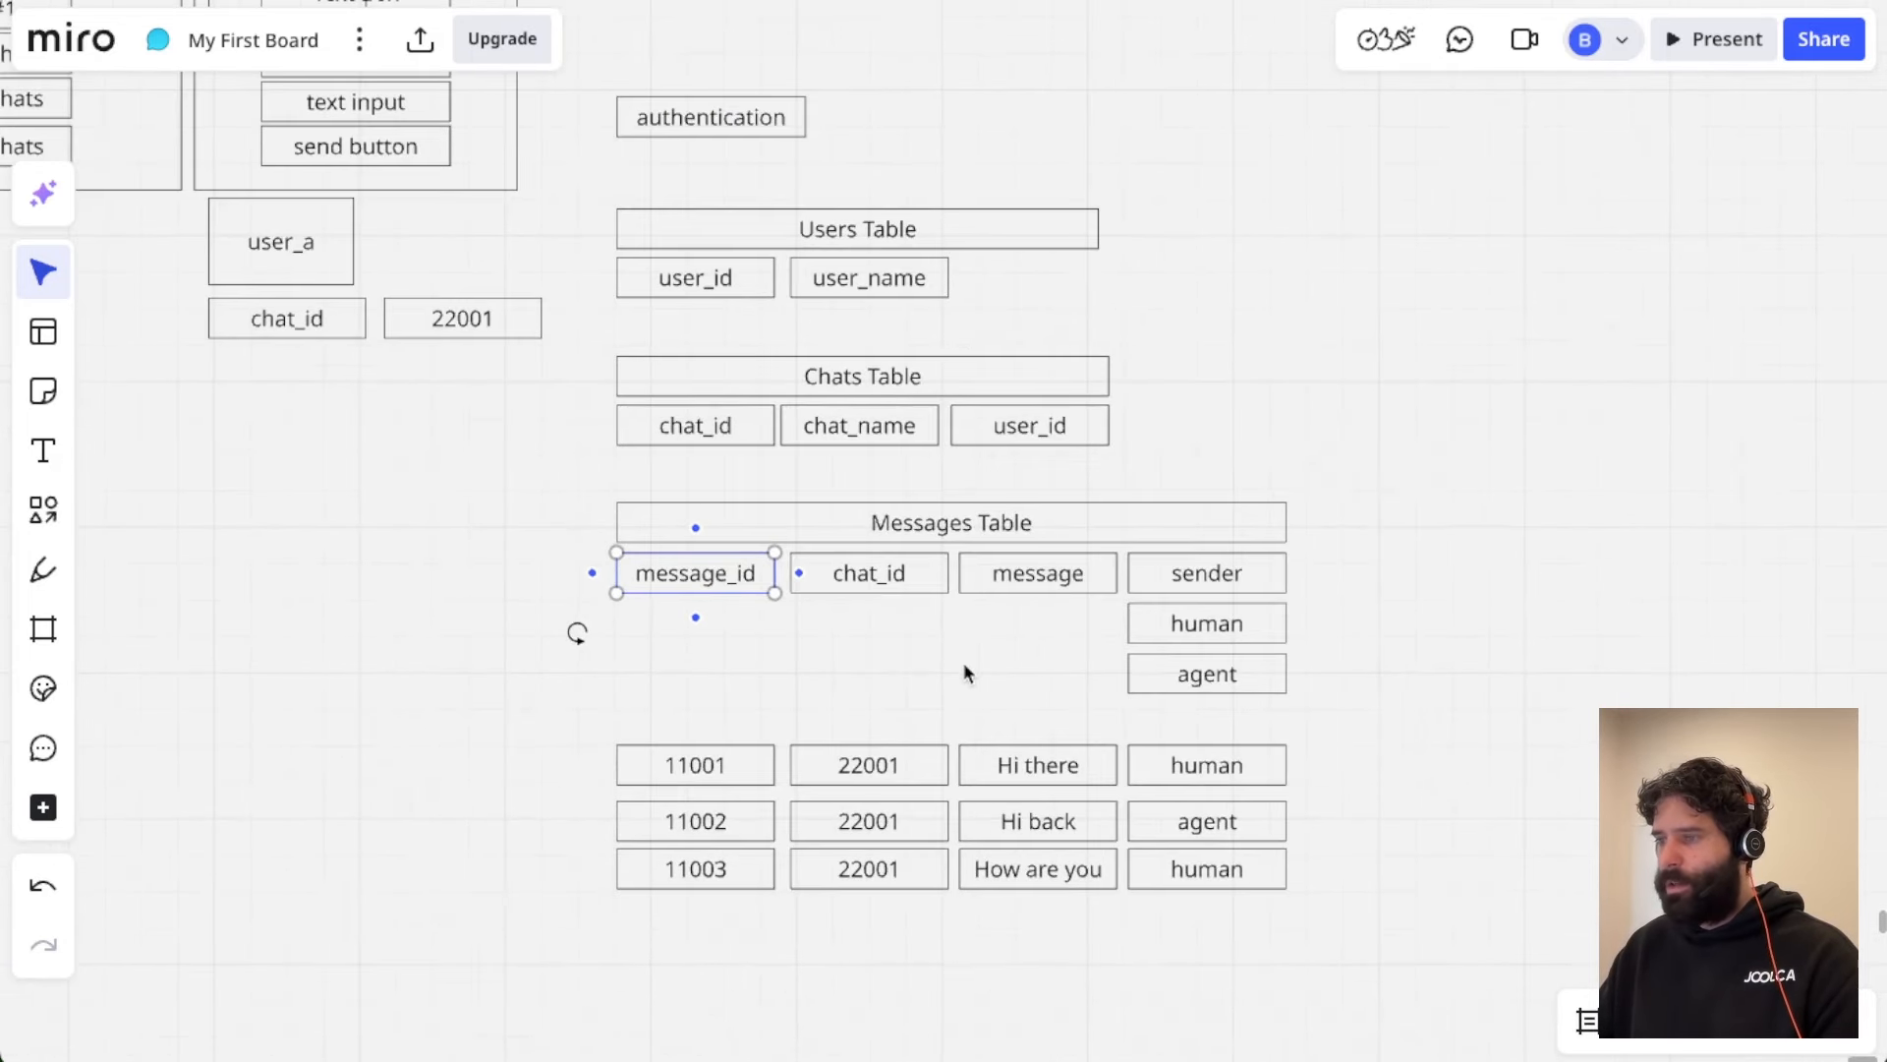
Step: Delete the three message boxes from the Chat Page and the chat_id and 22001 boxes below user_a
scroll(964, 663, up, 8)
scroll(963, 663, left, 4)
click(701, 275)
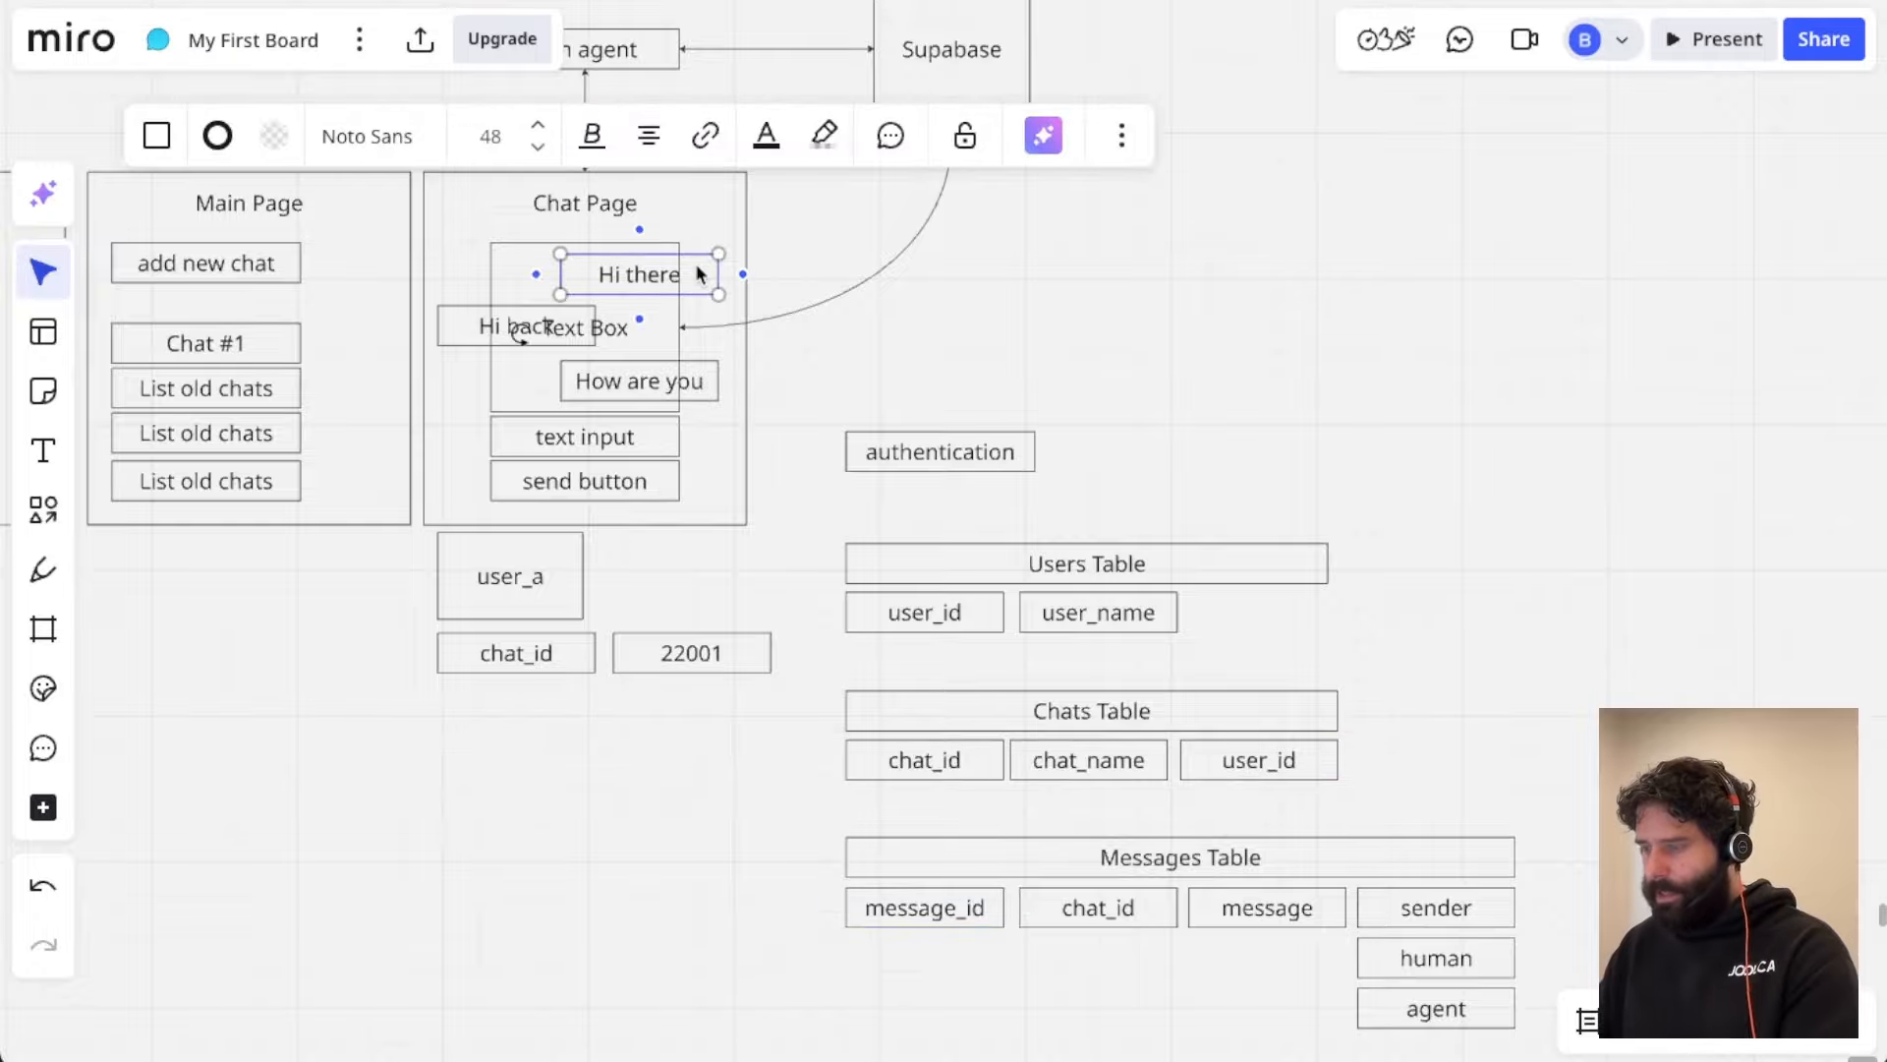
key(Delete)
click(439, 320)
click(445, 322)
key(Delete)
click(682, 398)
key(Delete)
drag(736, 806, 489, 645)
key(Delete)
Step: Delete the three sample data rows beneath the Messages Table
scroll(828, 641, down, 5)
drag(1576, 588, 946, 510)
drag(1618, 843, 839, 653)
key(Delete)
Step: Move the user_a box from below the Chat Page to the free space left of the Sign In page
scroll(558, 426, up, 3)
scroll(558, 427, left, 3)
scroll(557, 426, up, 2)
scroll(557, 427, left, 5)
scroll(557, 425, up, 3)
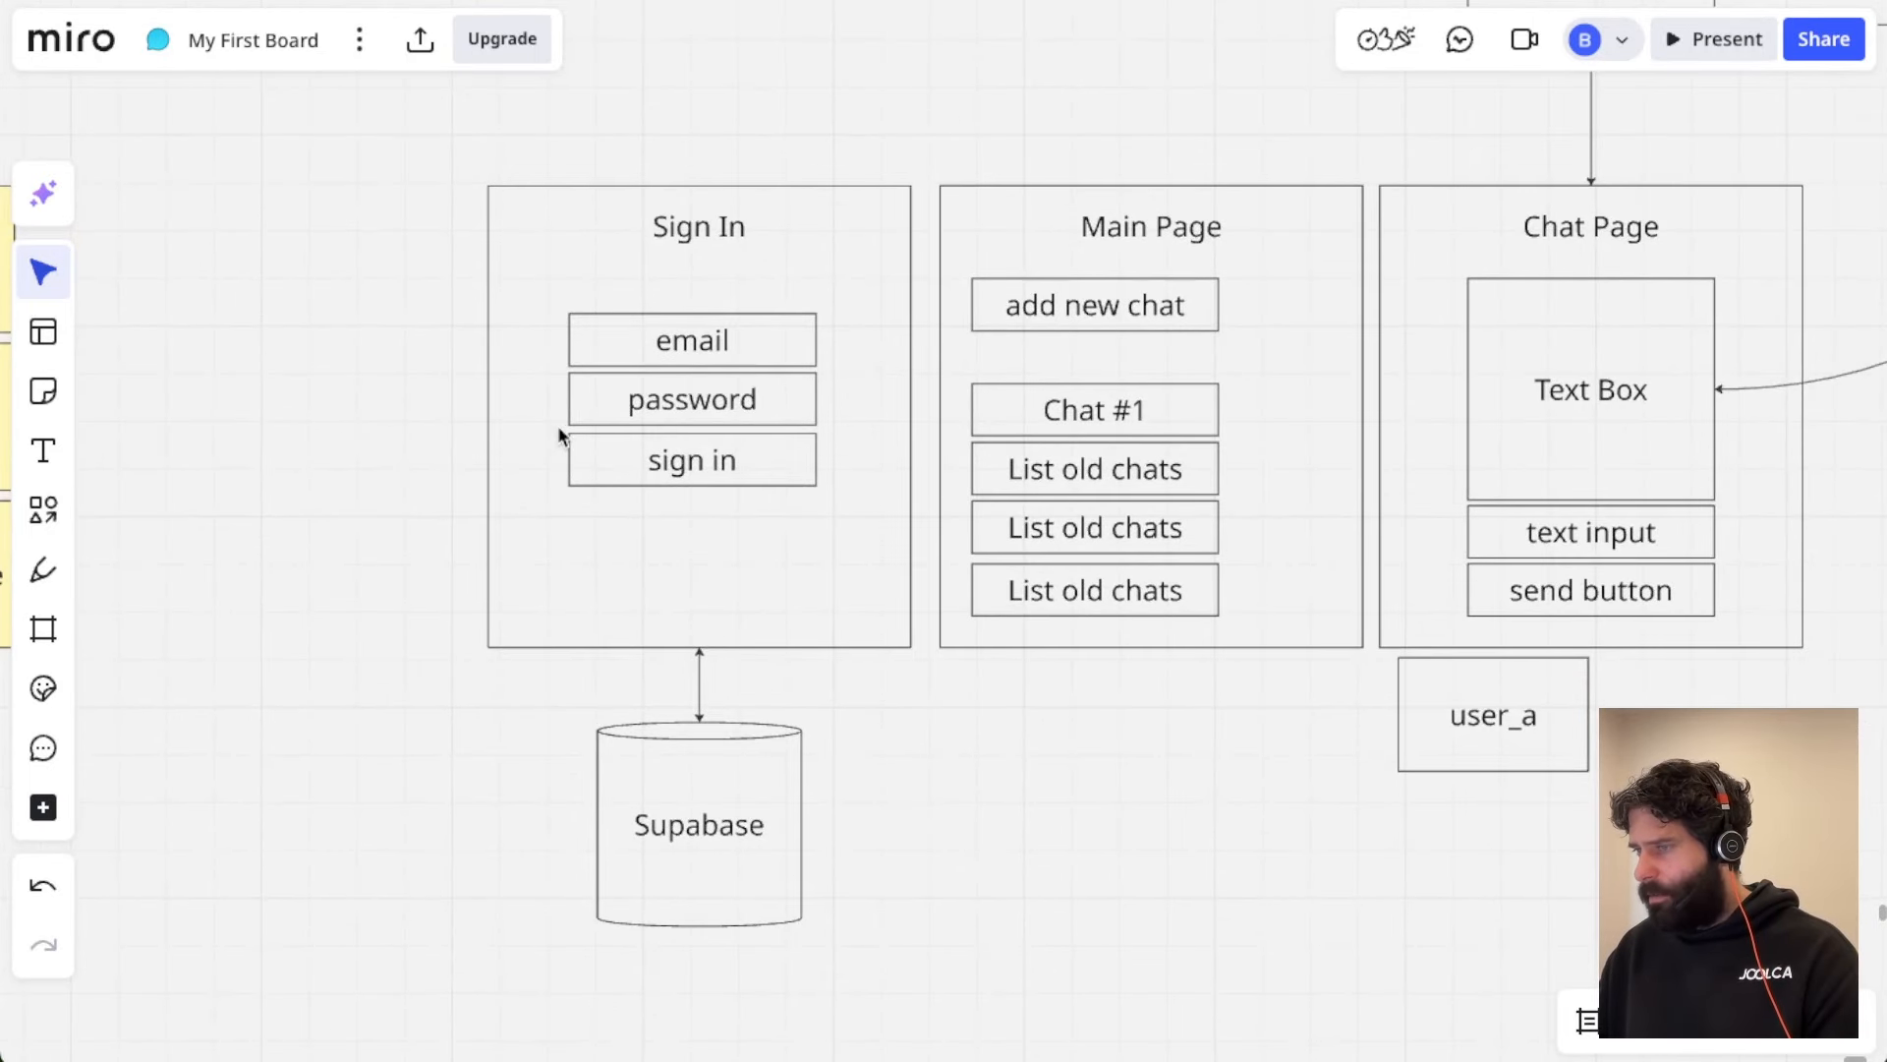
scroll(557, 429, down, 5)
drag(1012, 644, 219, 441)
click(655, 637)
Step: Examine the flow from user_a through the Sign In, Main and Chat pages to the n8n agent and Supabase
scroll(688, 590, up, 2)
scroll(688, 590, left, 2)
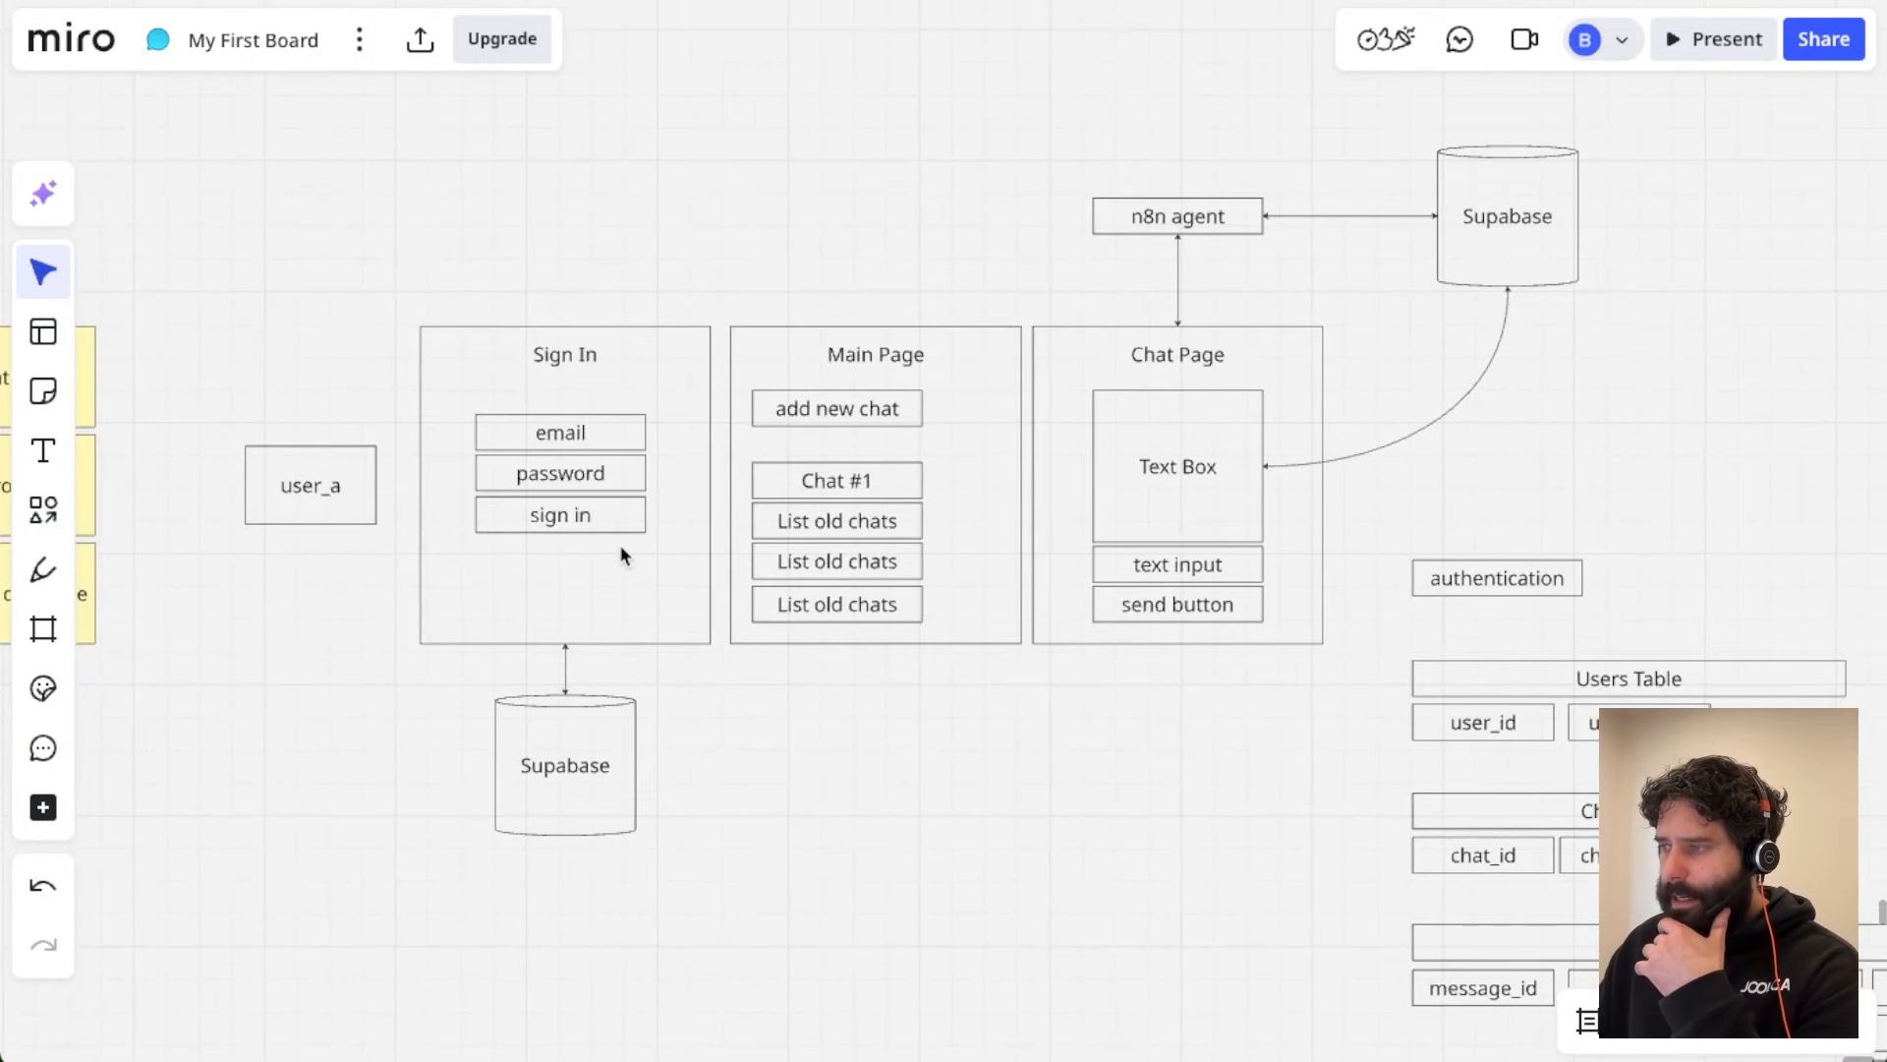
scroll(620, 549, up, 2)
scroll(668, 521, down, 1)
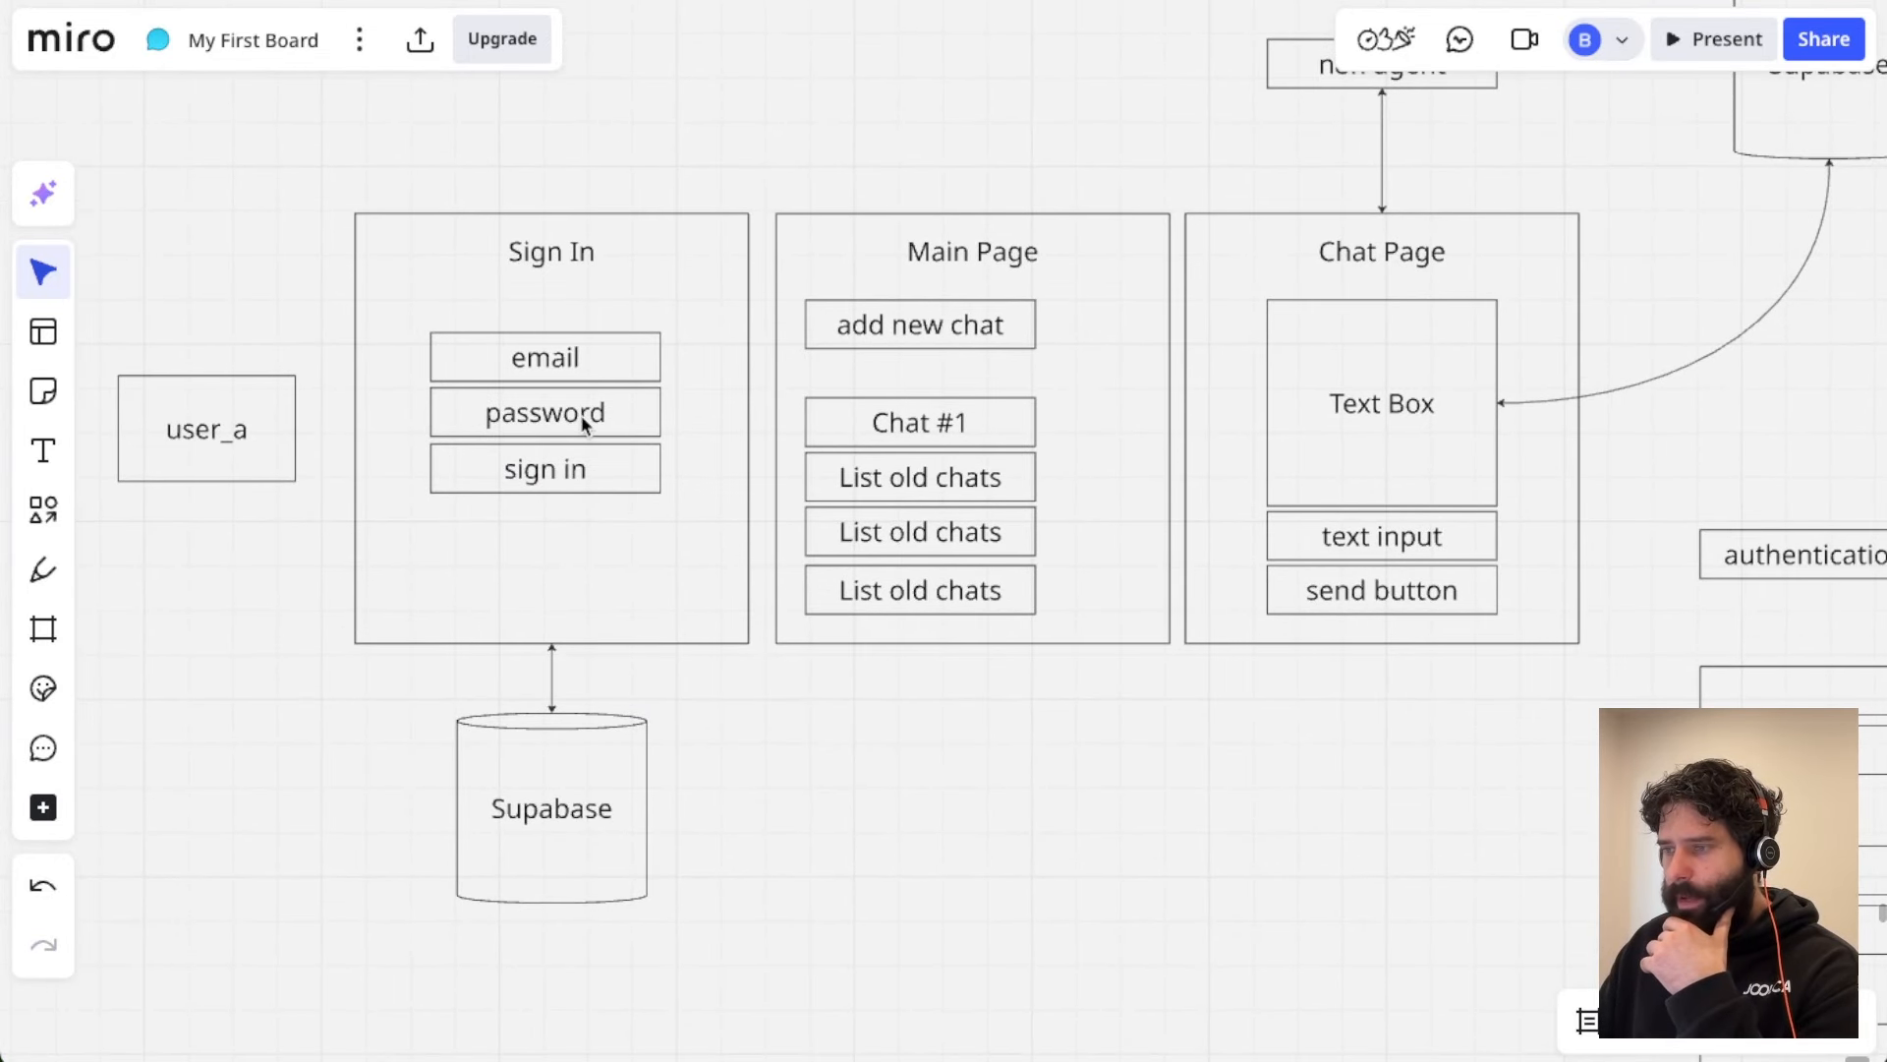
scroll(1036, 481, right, 5)
scroll(898, 463, up, 2)
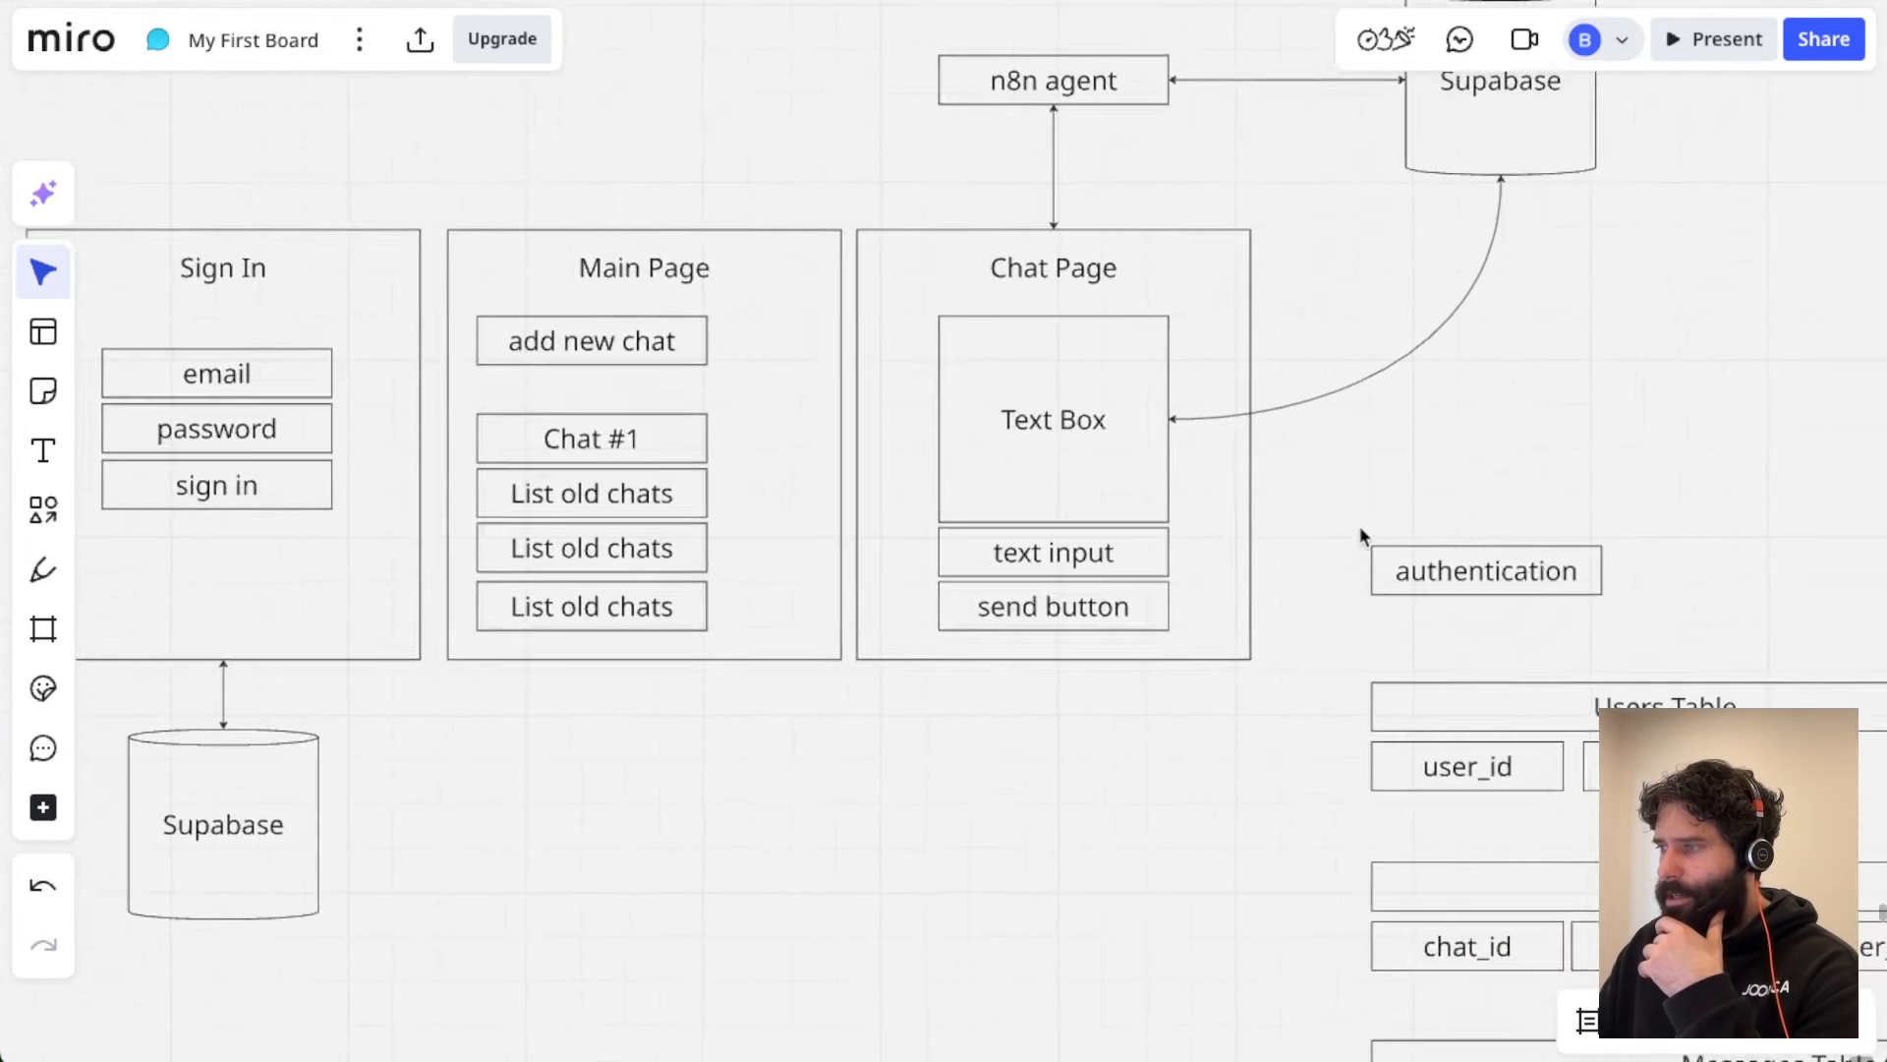
scroll(1195, 560, up, 2)
scroll(1196, 560, left, 1)
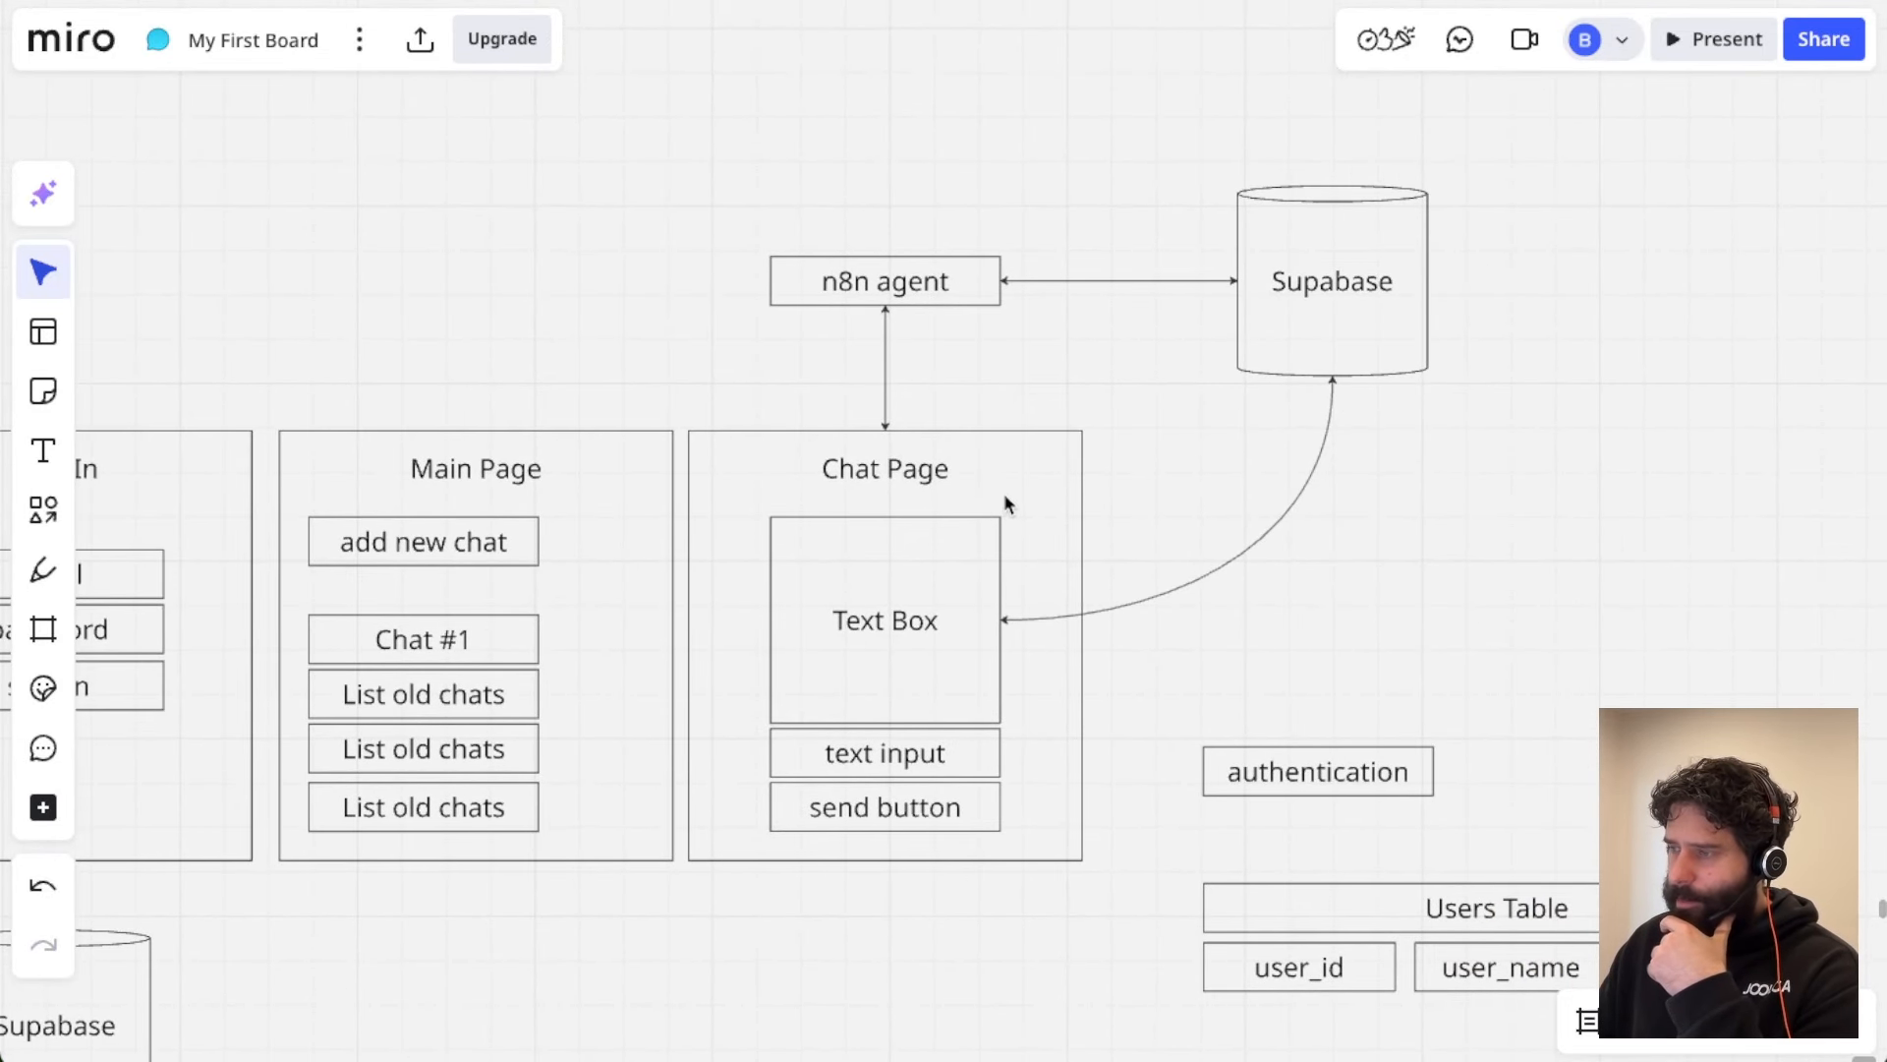
Step: Examine the Chat Page with its n8n agent and Supabase connections, plus the Users, Chats and Messages tables
scroll(1540, 561, down, 3)
scroll(1541, 561, right, 2)
scroll(1540, 561, up, 3)
scroll(1540, 562, right, 1)
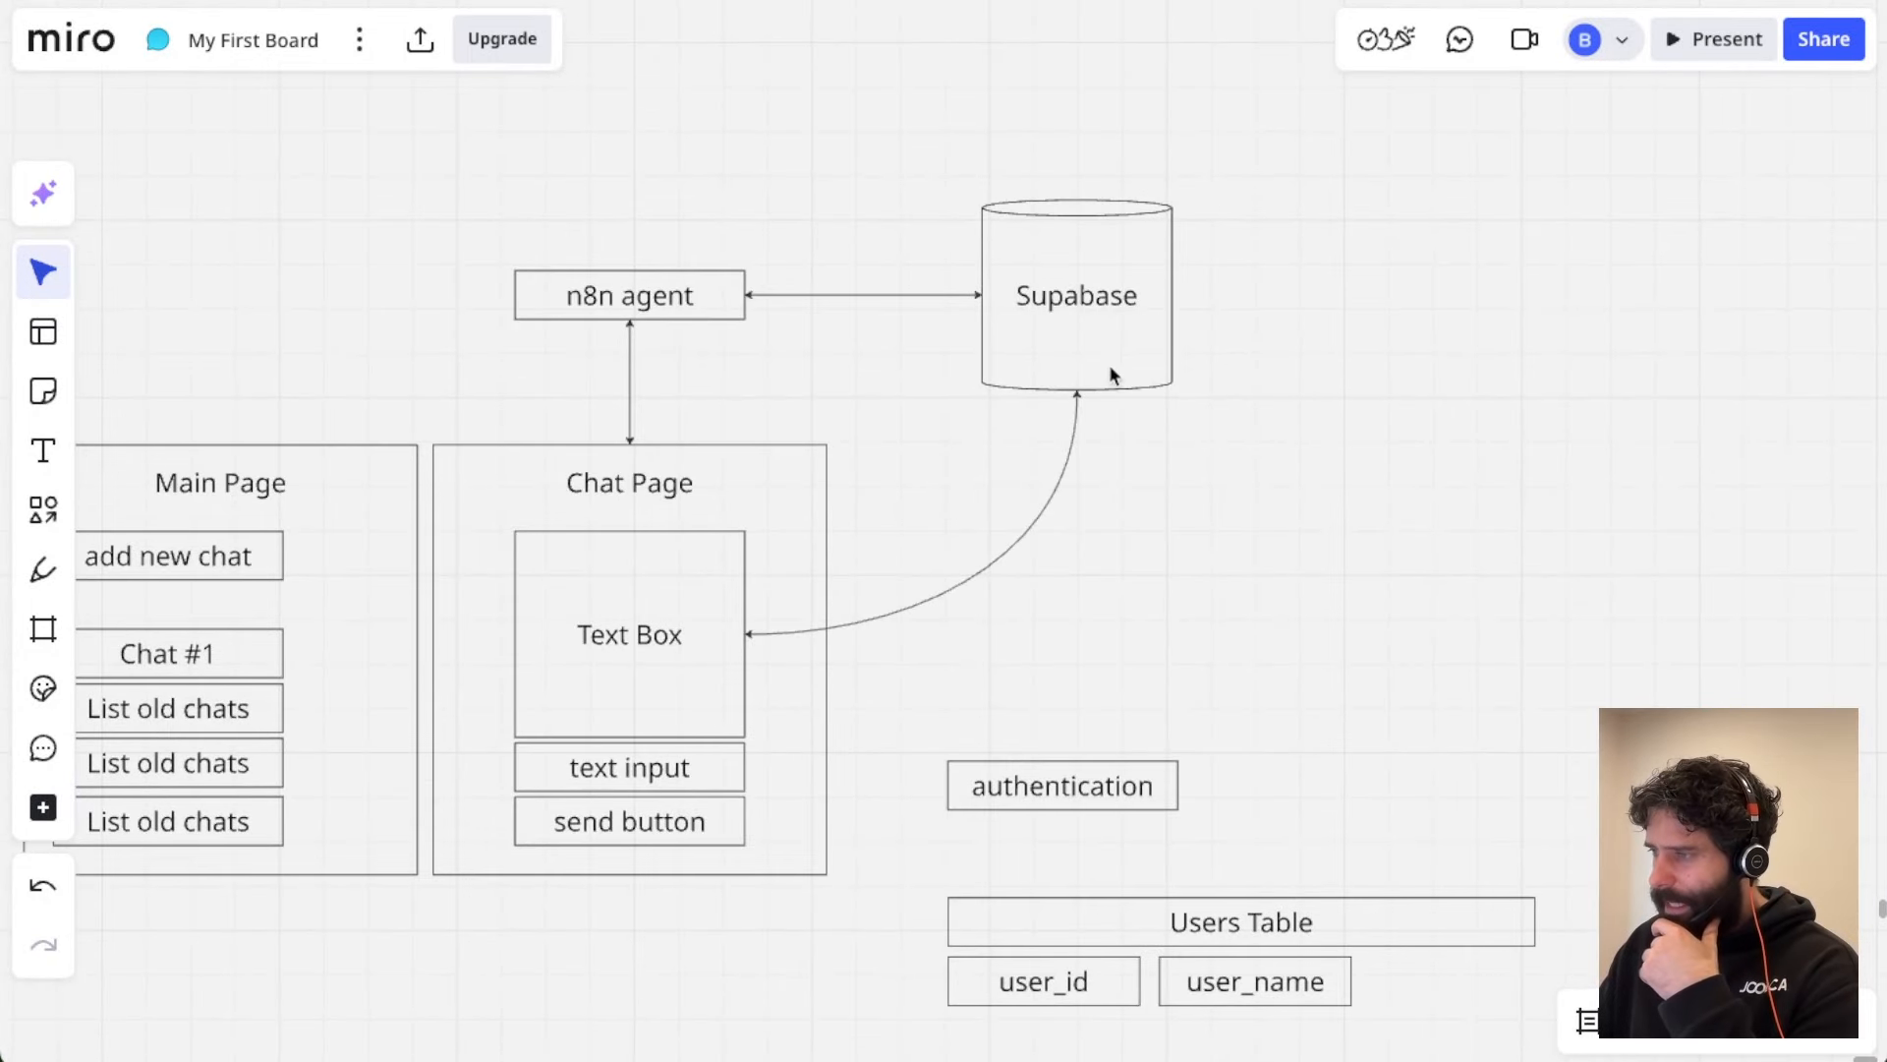
scroll(1494, 548, down, 7)
scroll(1494, 548, right, 2)
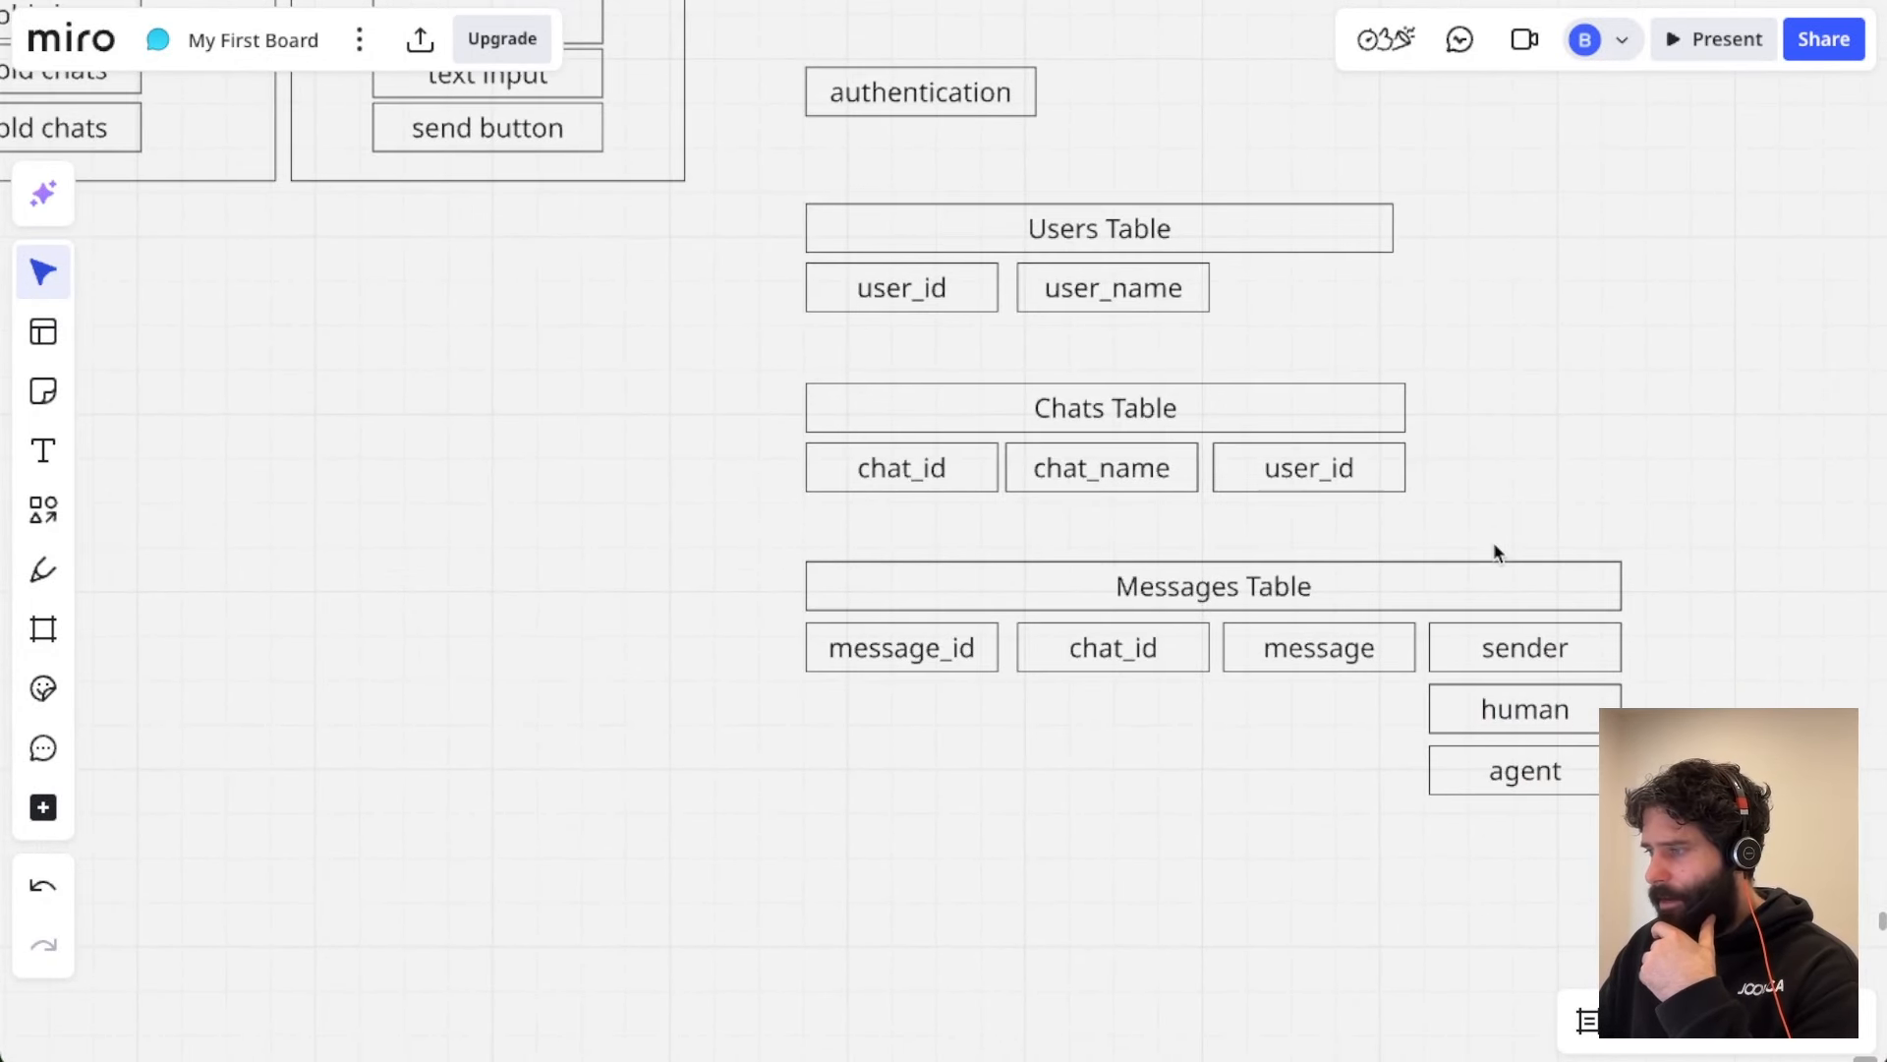
scroll(1495, 547, down, 5)
scroll(902, 293, up, 4)
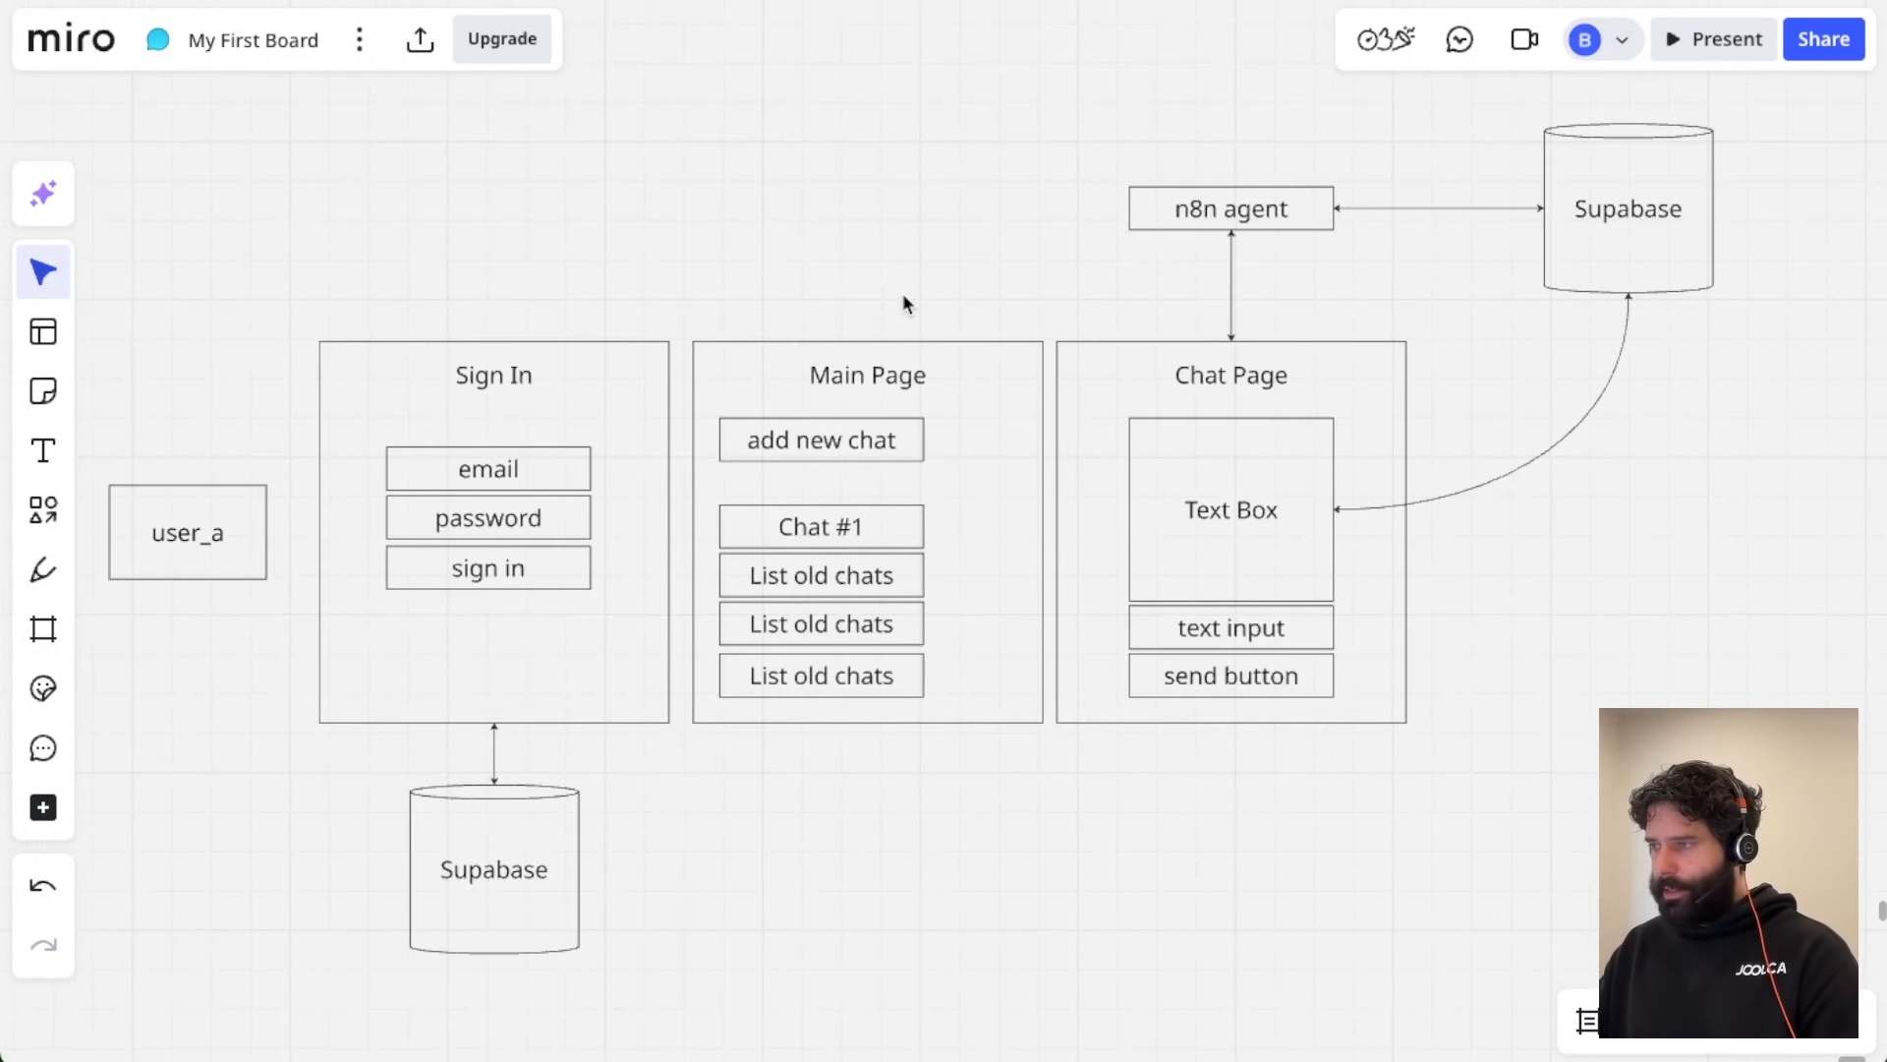
Step: Capture a screenshot of the app flow covering the Sign In, Main and Chat pages, the n8n agent and both Supabase databases
scroll(902, 293, down, 2)
drag(1566, 110, 417, 875)
click(910, 776)
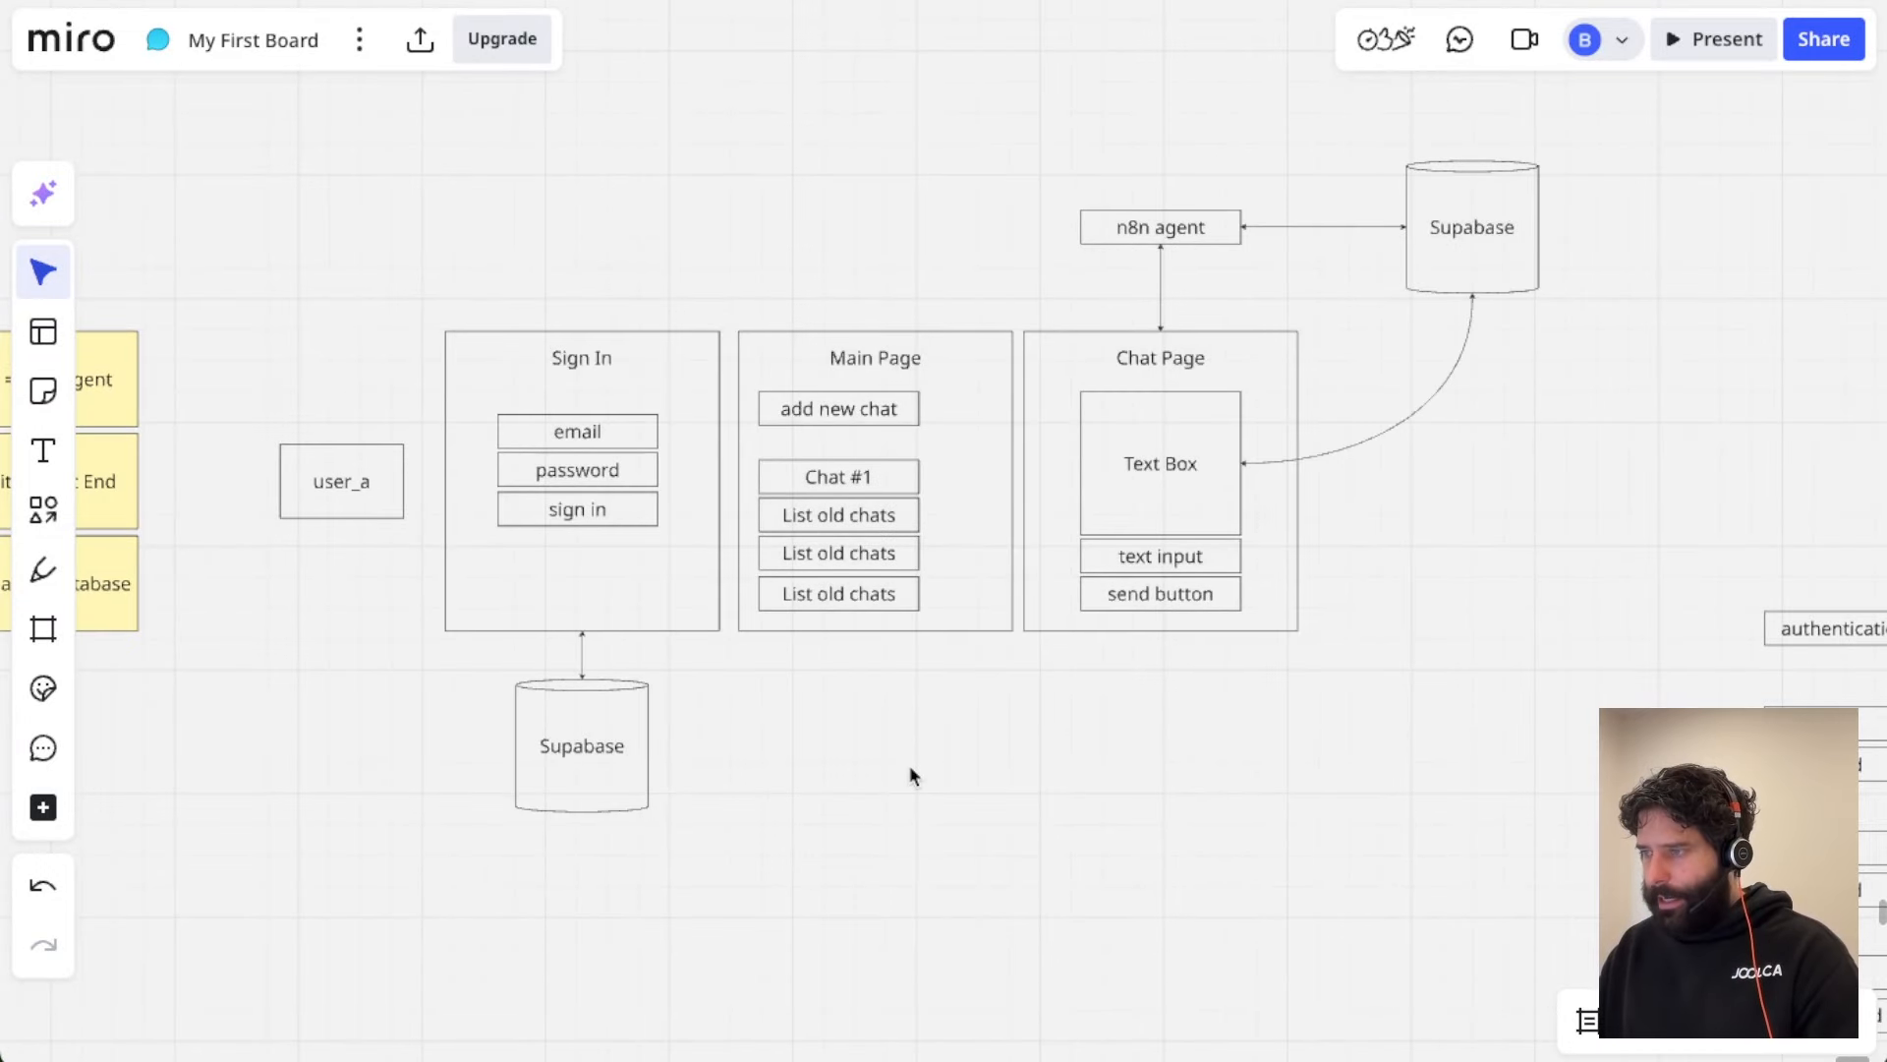
Step: Capture a screenshot of the authentication box and the Users, Chats and Messages tables
scroll(911, 765, left, 2)
scroll(670, 427, up, 5)
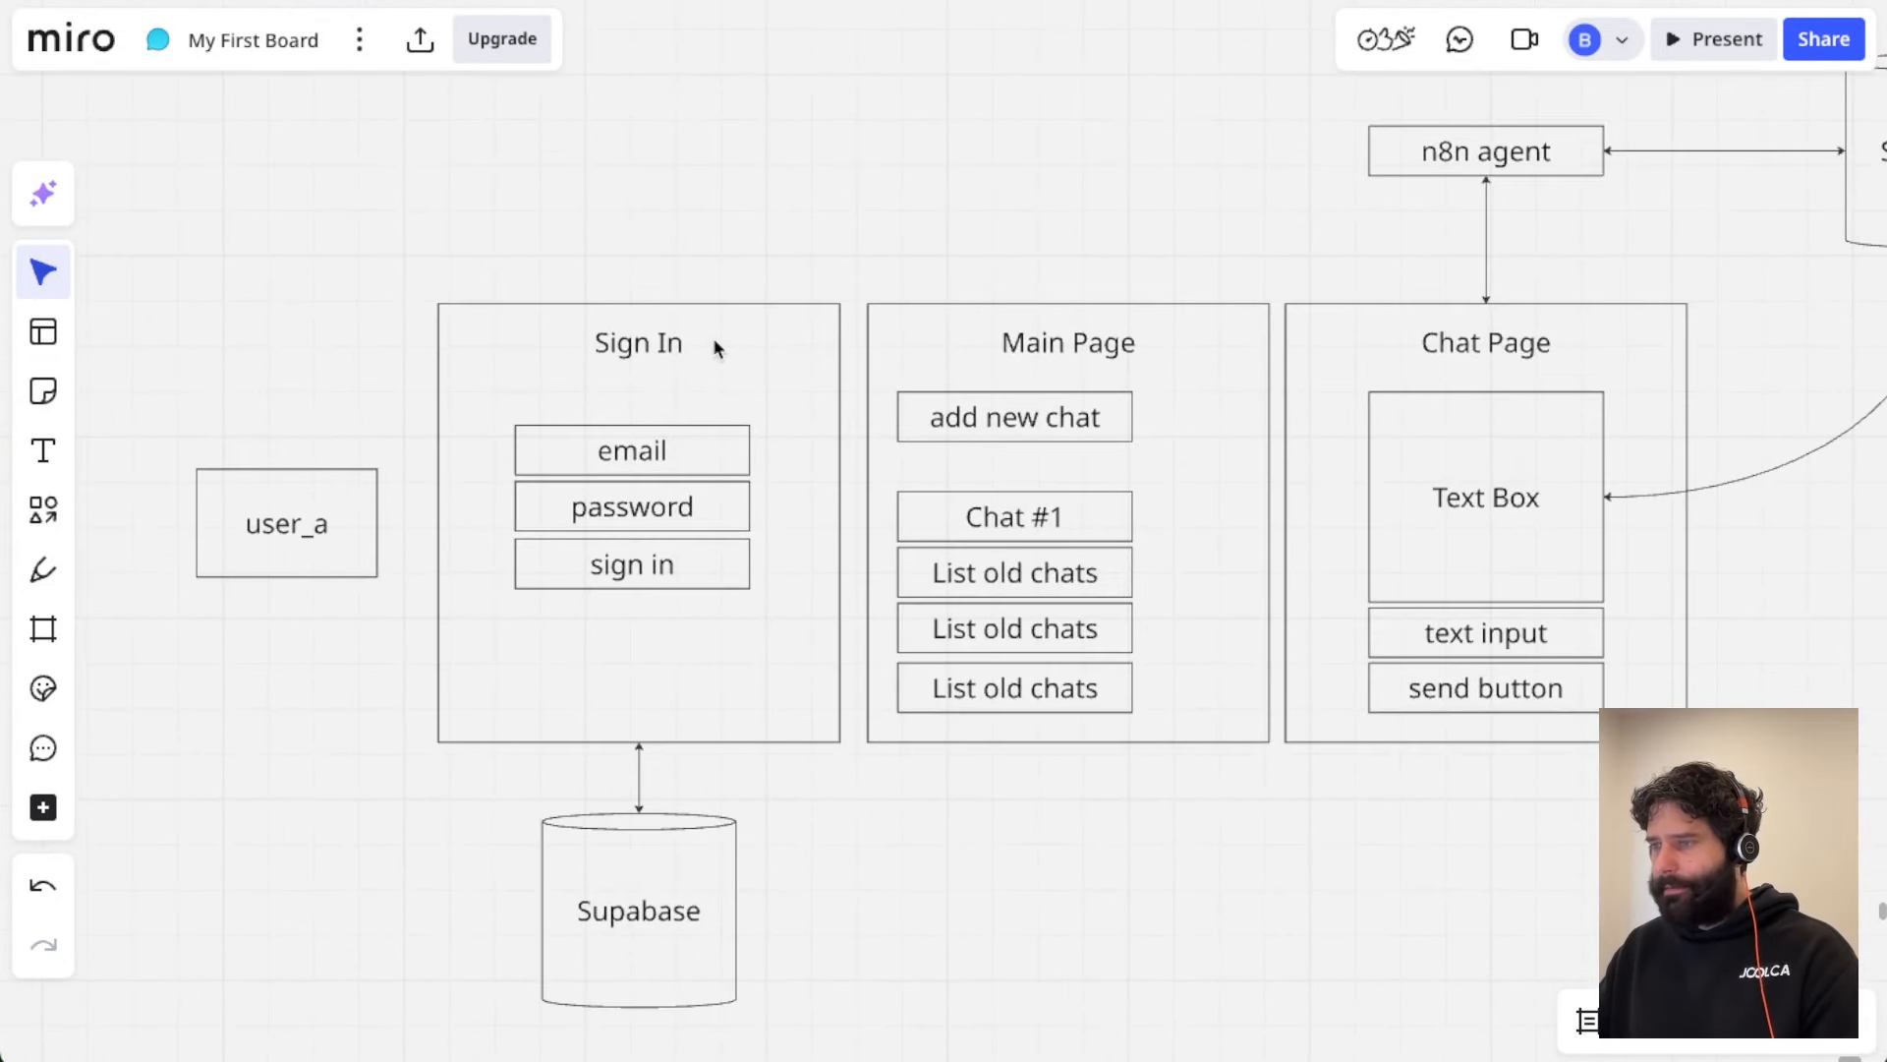
scroll(1486, 363, right, 3)
scroll(1487, 364, up, 1)
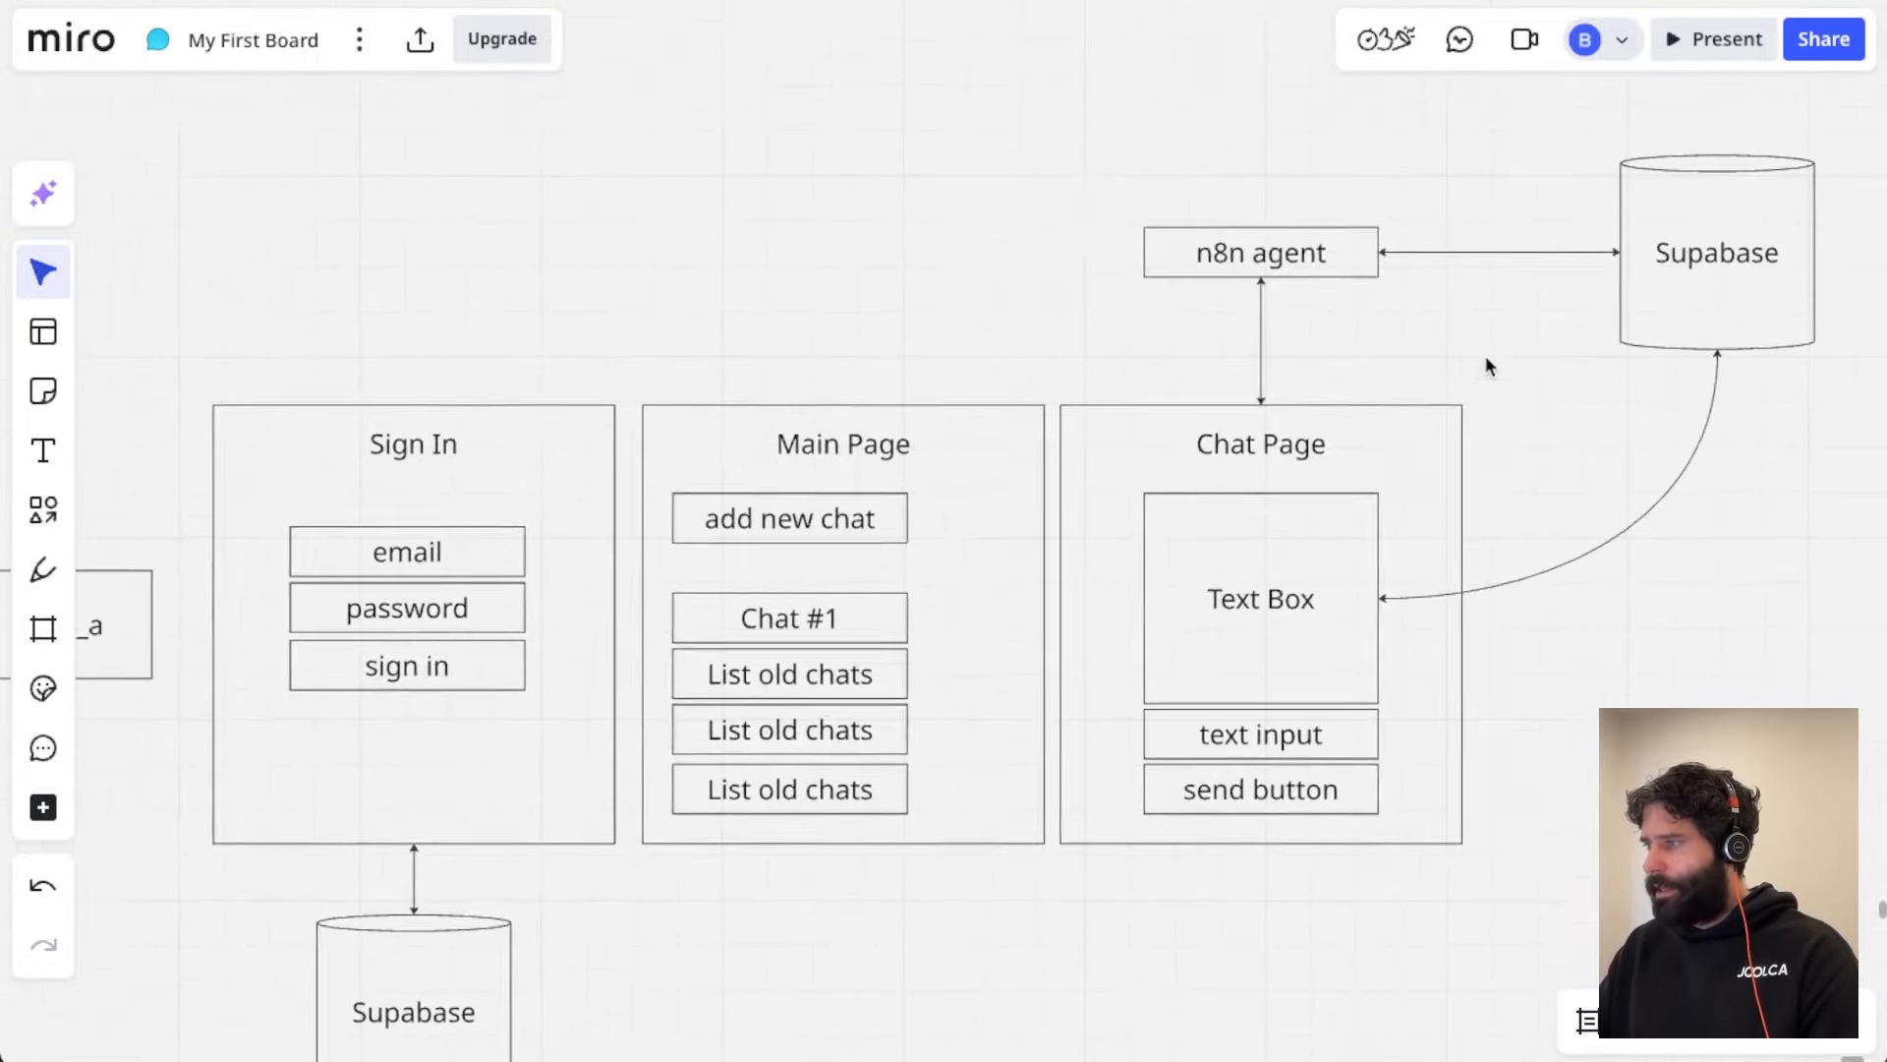
scroll(1486, 364, down, 3)
scroll(1484, 356, down, 5)
scroll(1484, 356, right, 10)
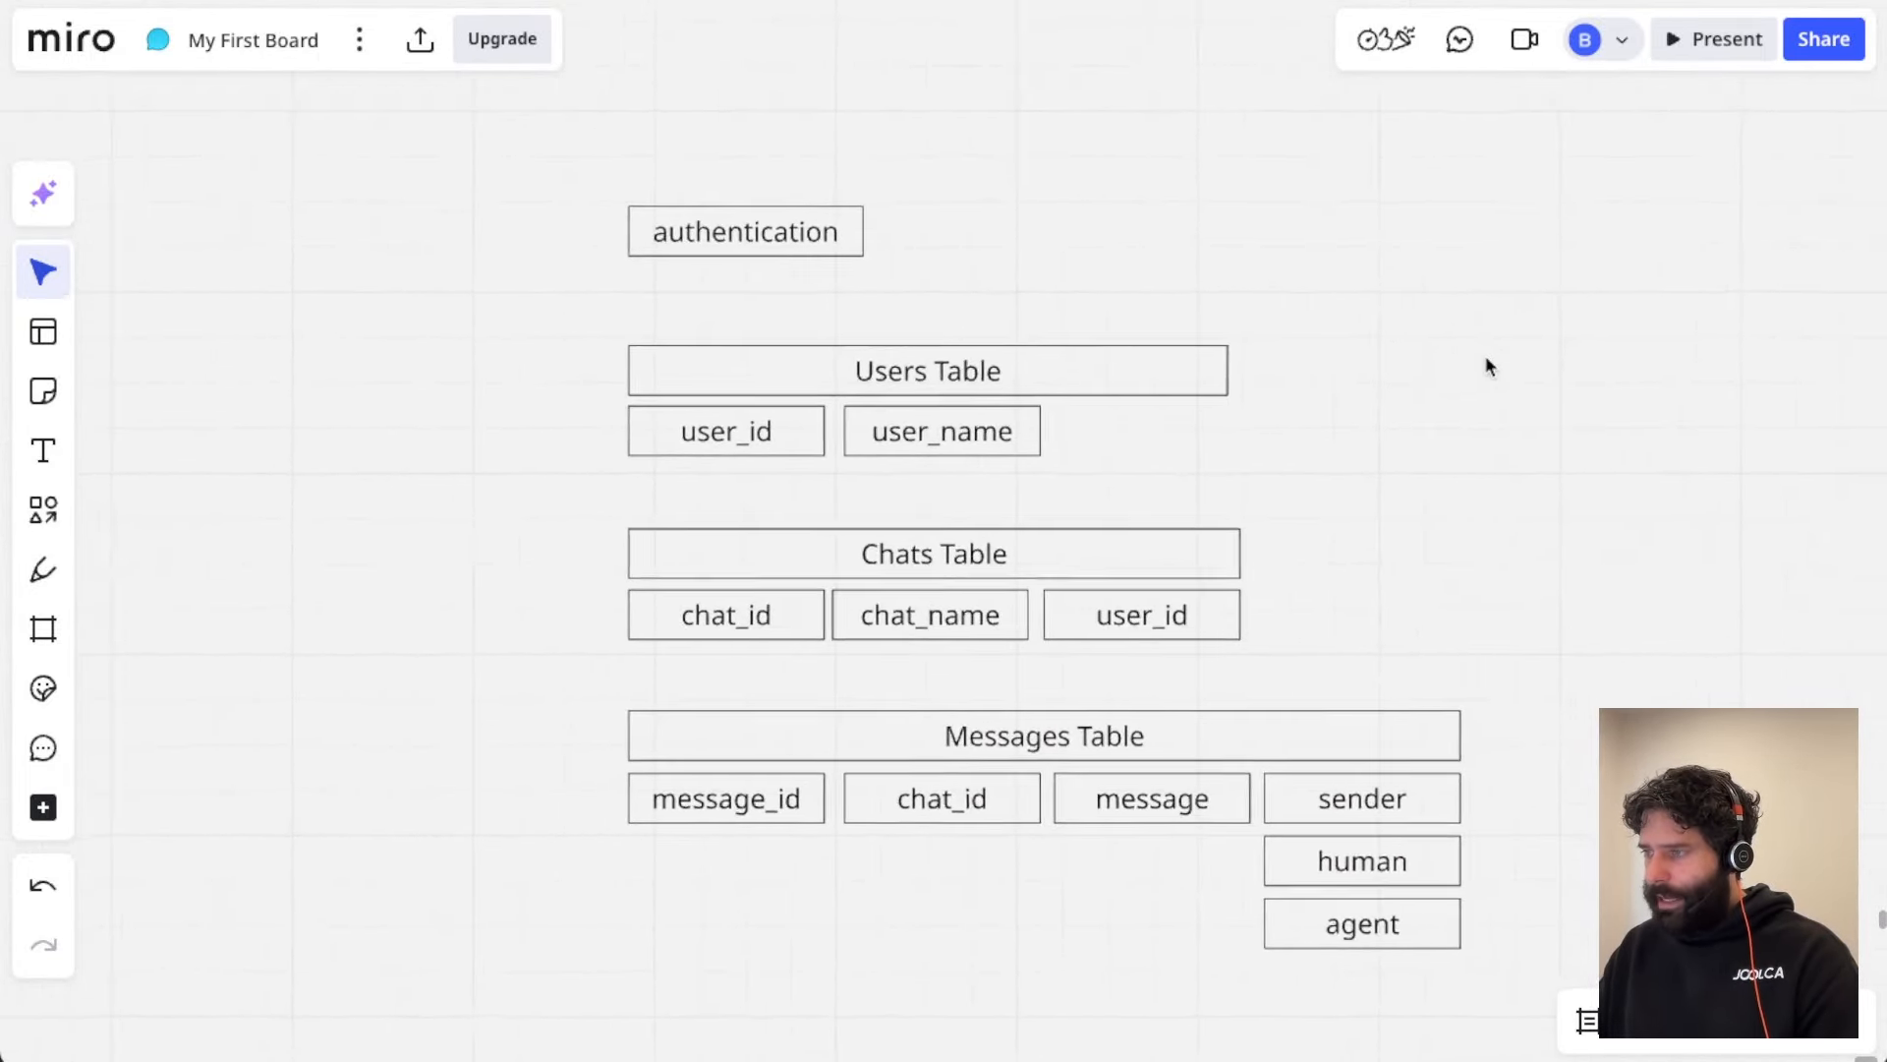
key(super+shift+4)
drag(560, 139, 1459, 924)
Step: Switch to ChatGPT and attach the app flow and database table screenshots to a new prompt
key(ctrl+Tab)
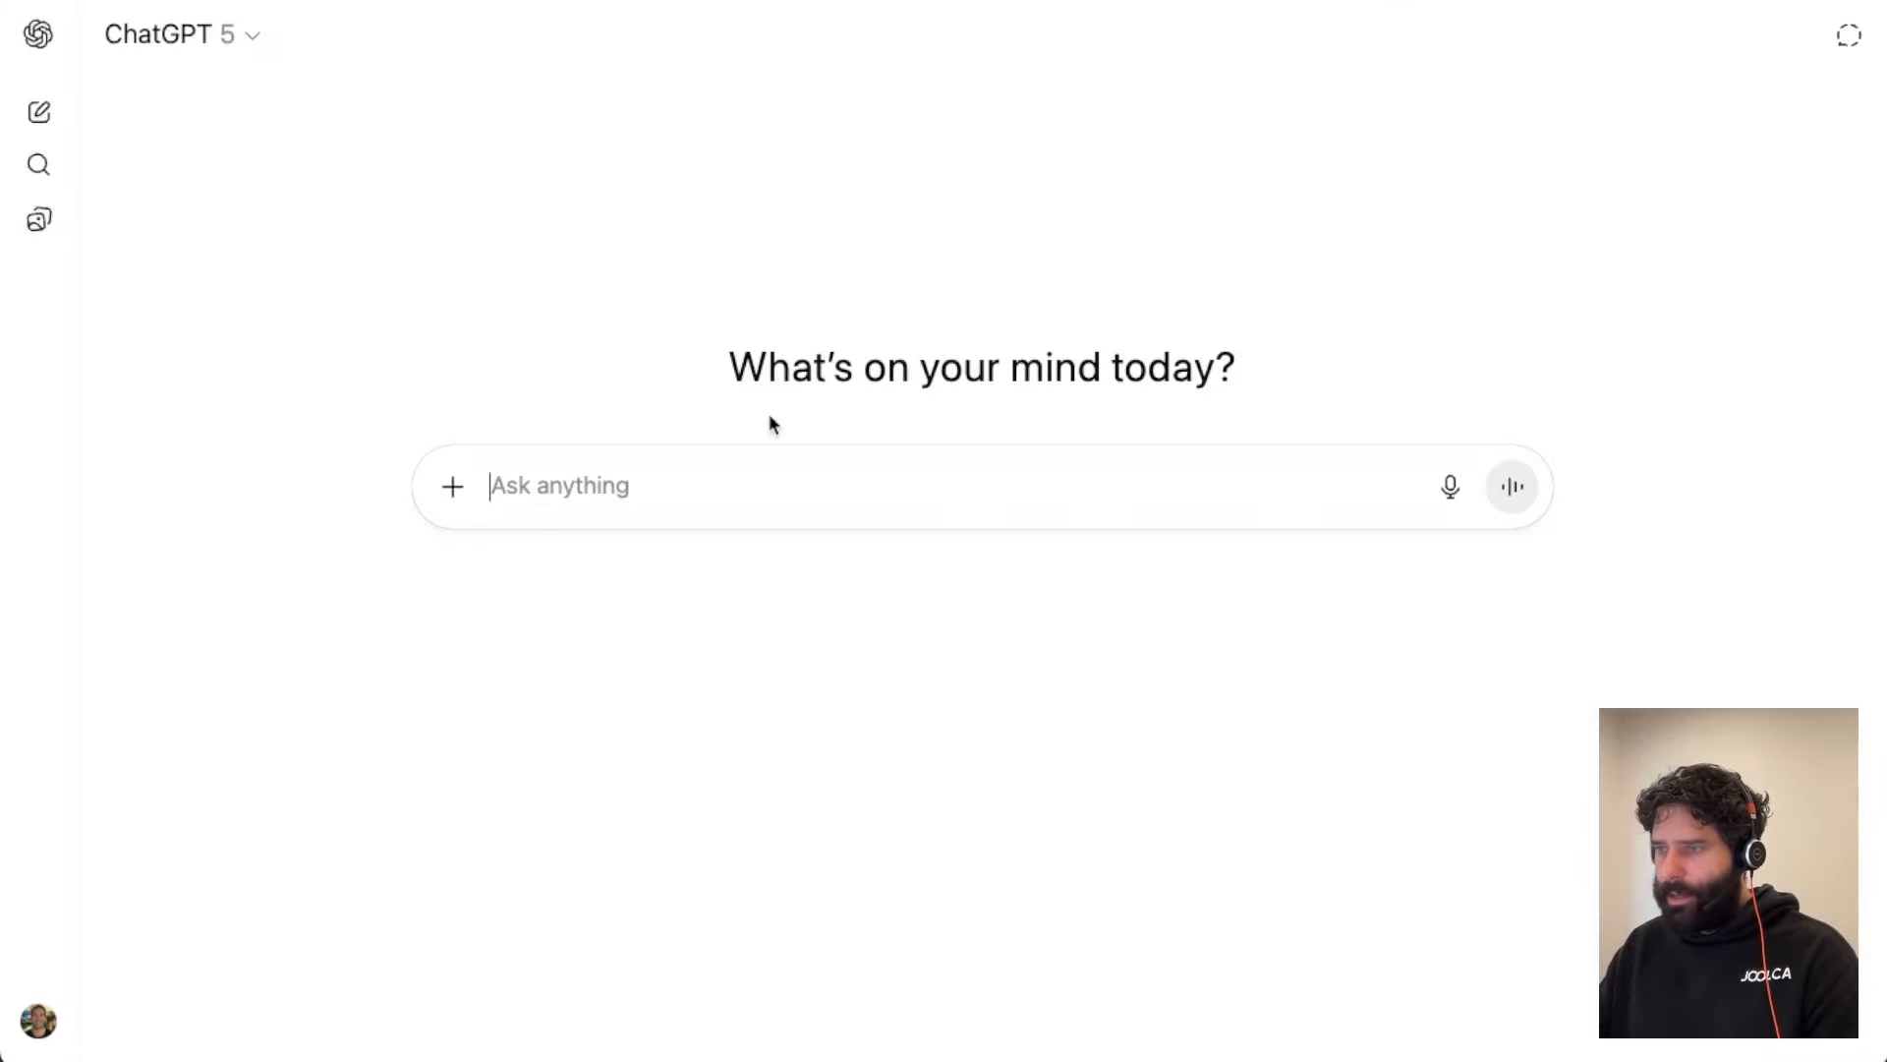
drag(34, 1047, 723, 497)
drag(143, 893, 747, 636)
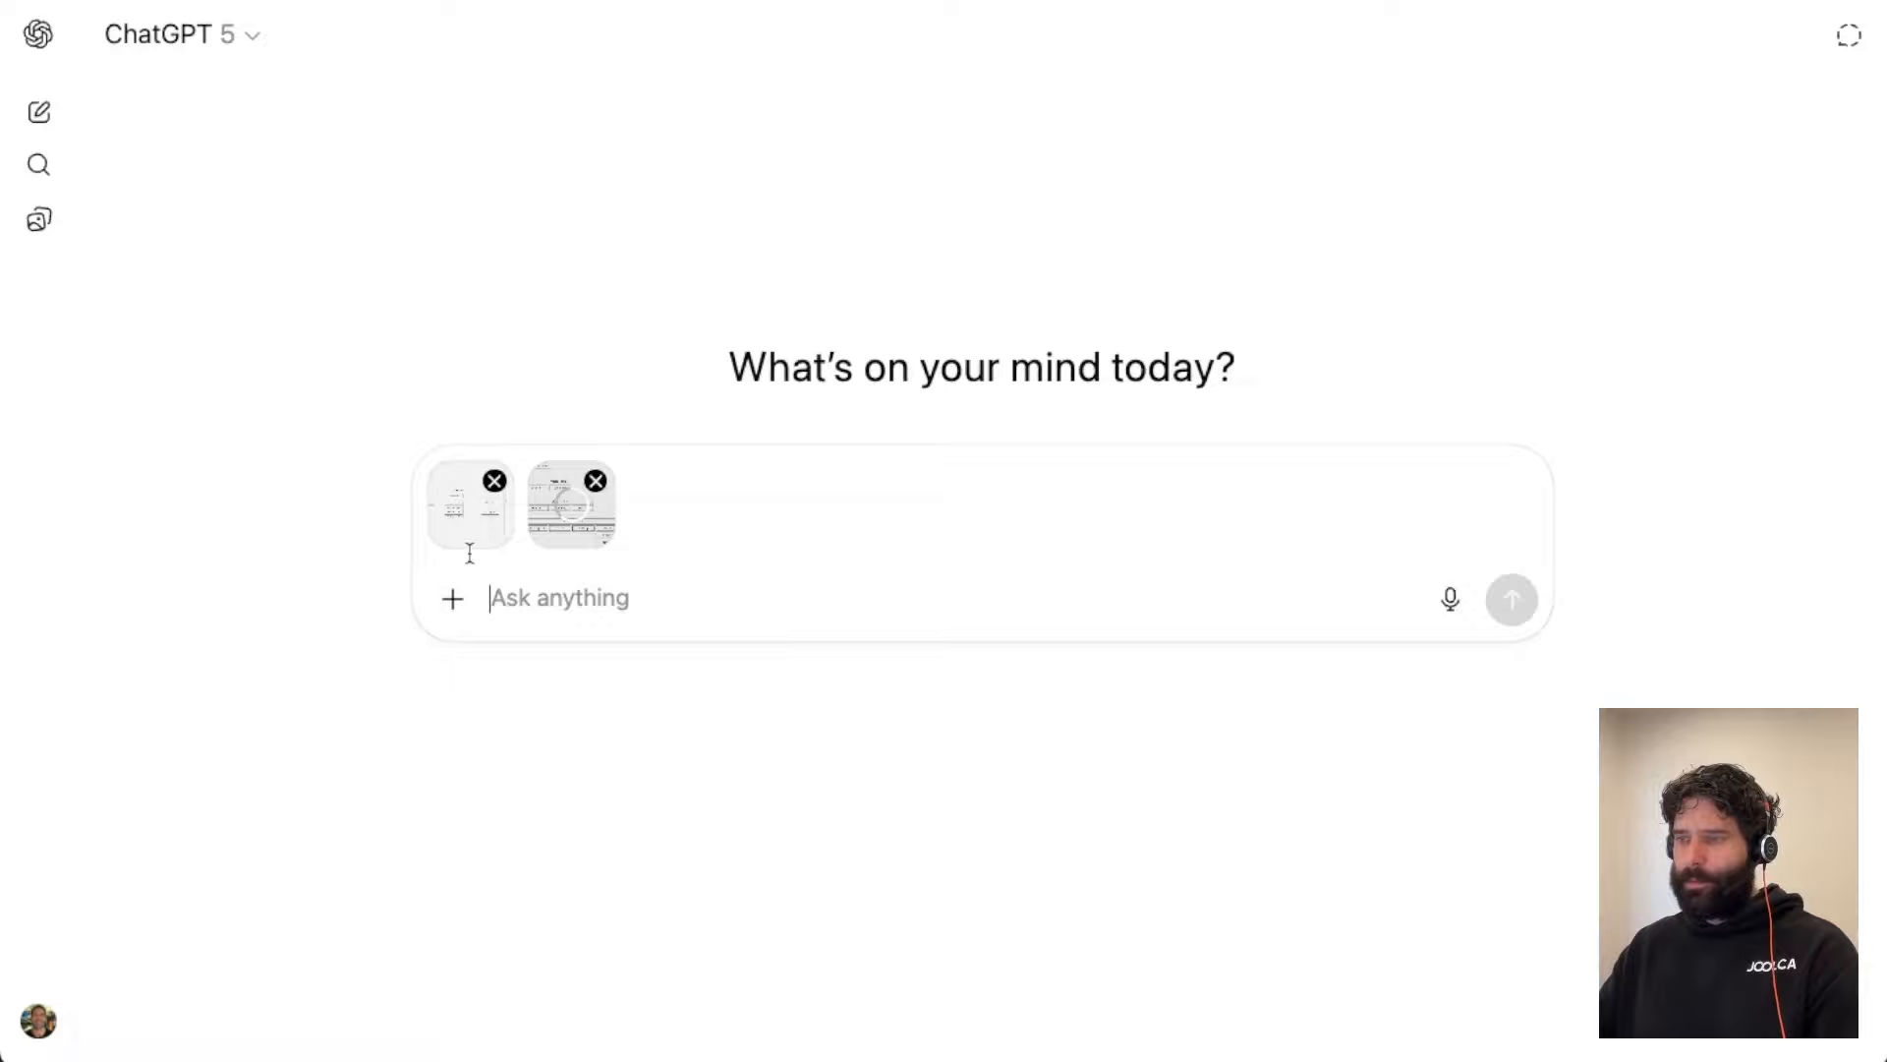
Step: Return to the Miro board and review the database tables and the Sign In, Main and Chat pages
click(450, 2)
scroll(485, 271, left, 10)
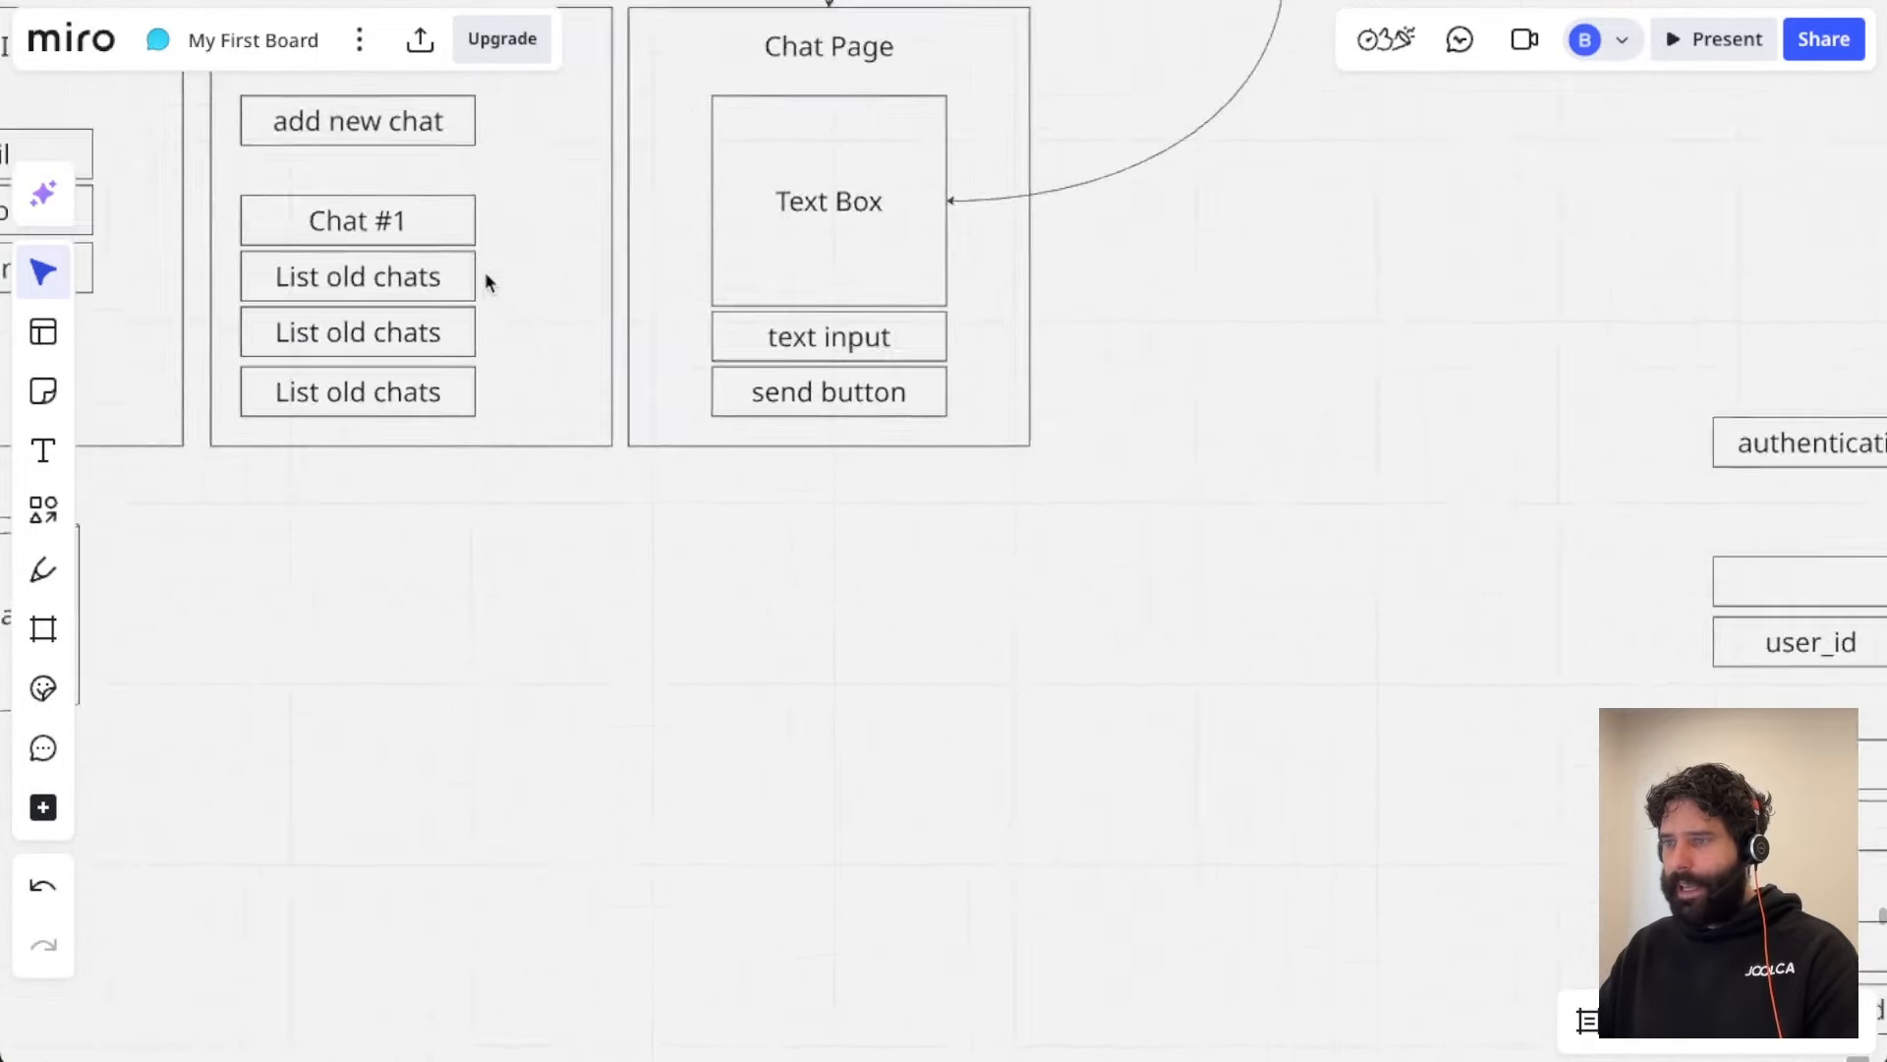
scroll(486, 271, right, 10)
scroll(485, 271, right, 5)
scroll(486, 271, down, 1)
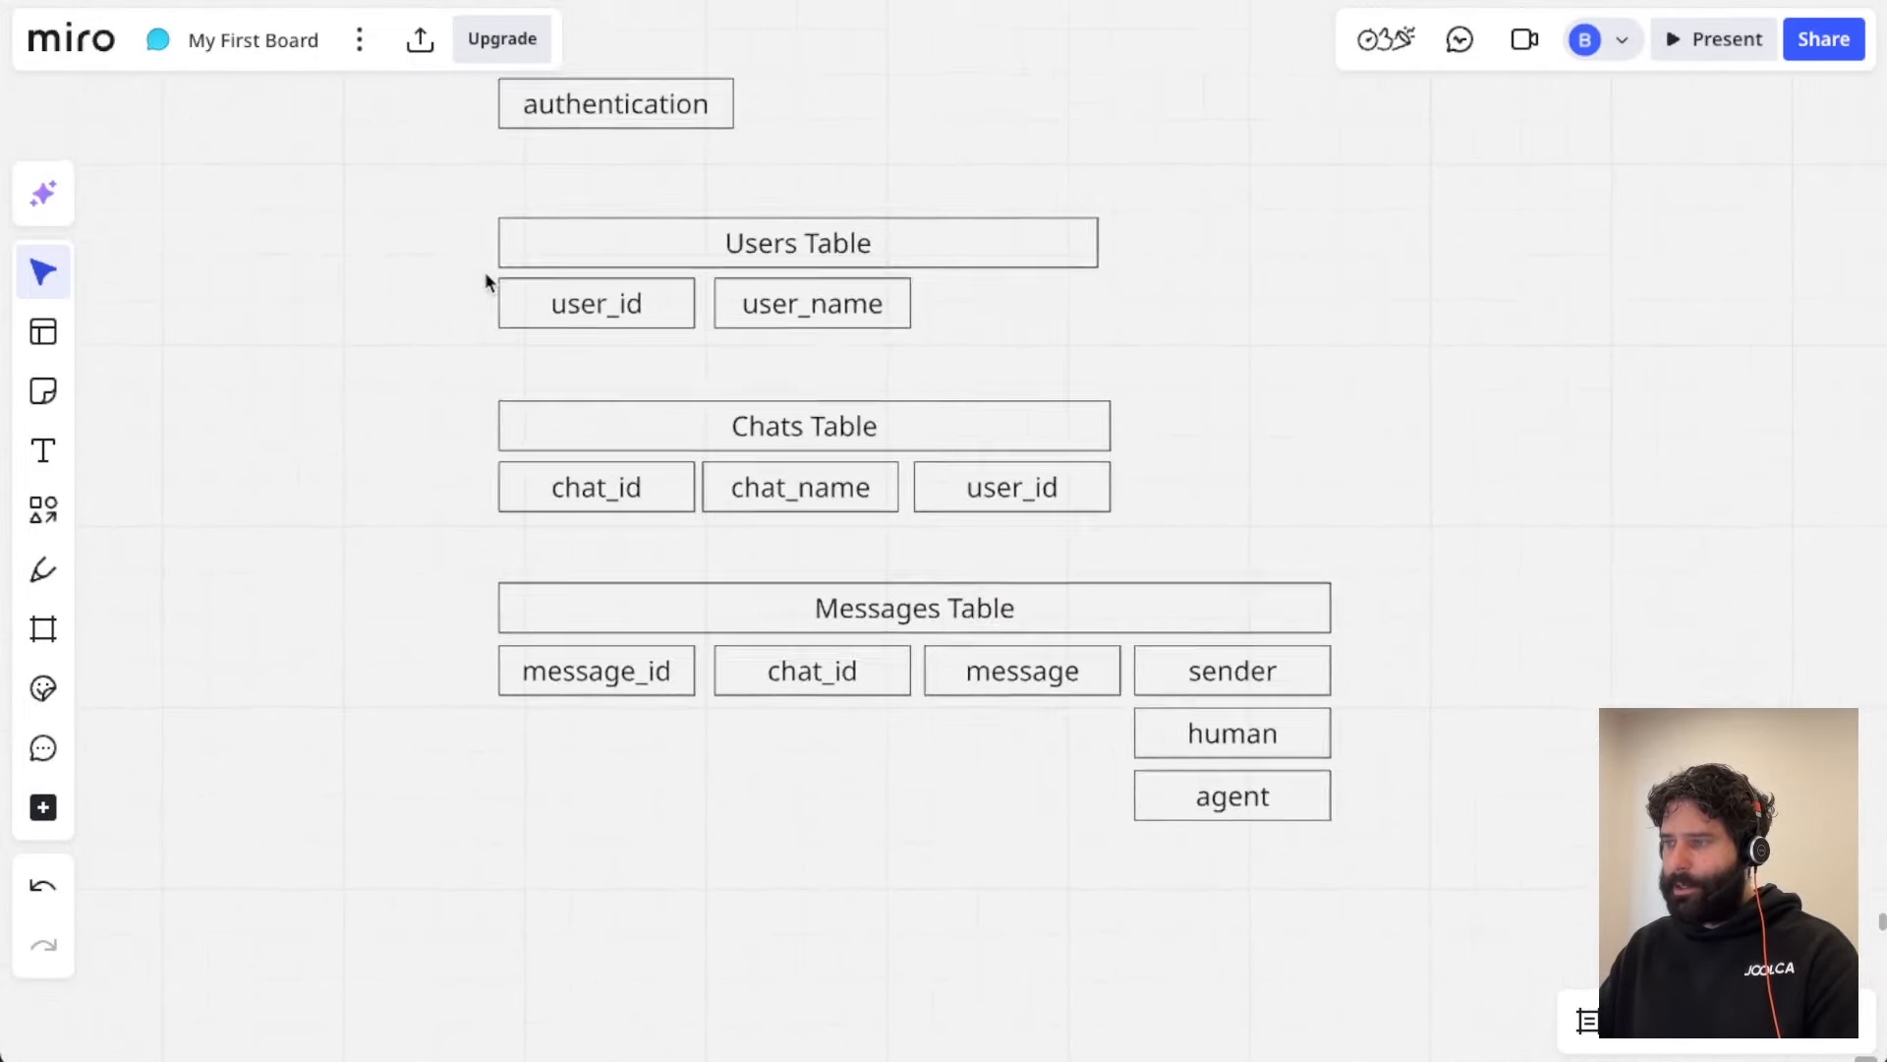
scroll(668, 501, left, 15)
scroll(668, 502, up, 5)
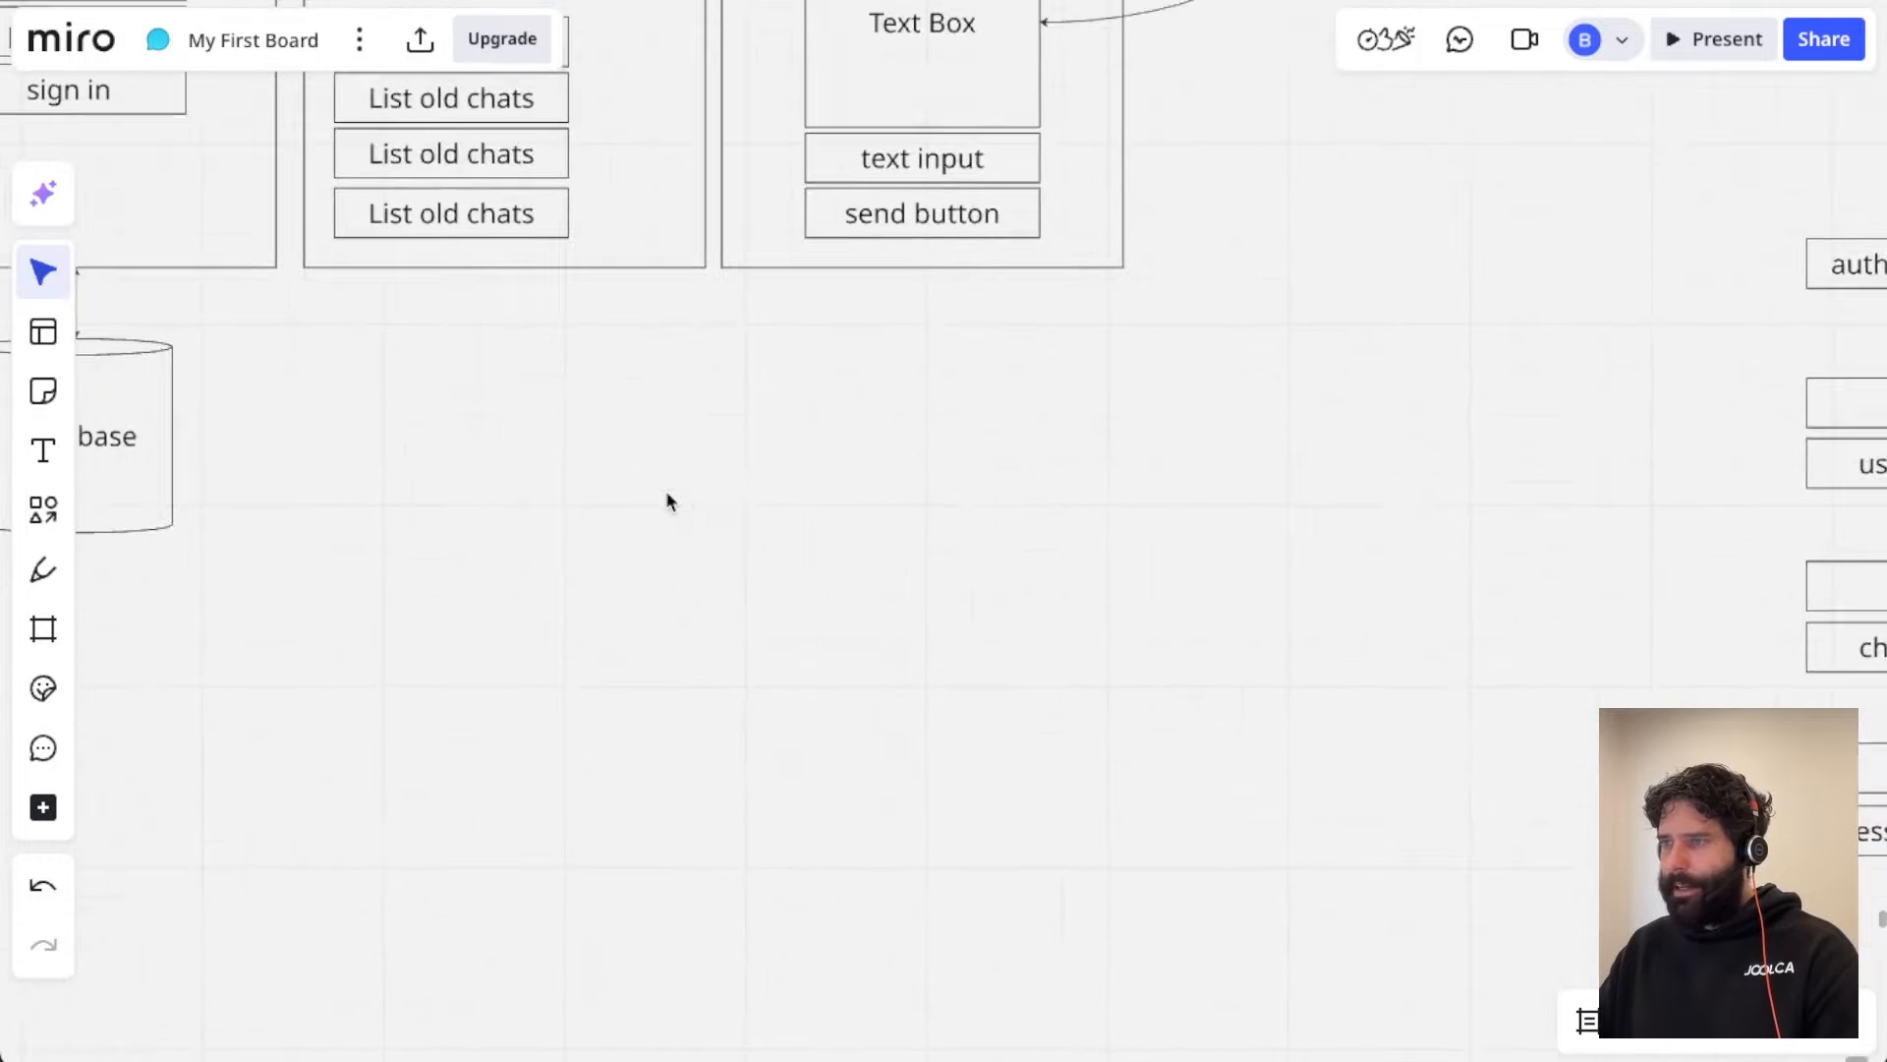
scroll(667, 501, right, 4)
scroll(667, 501, up, 3)
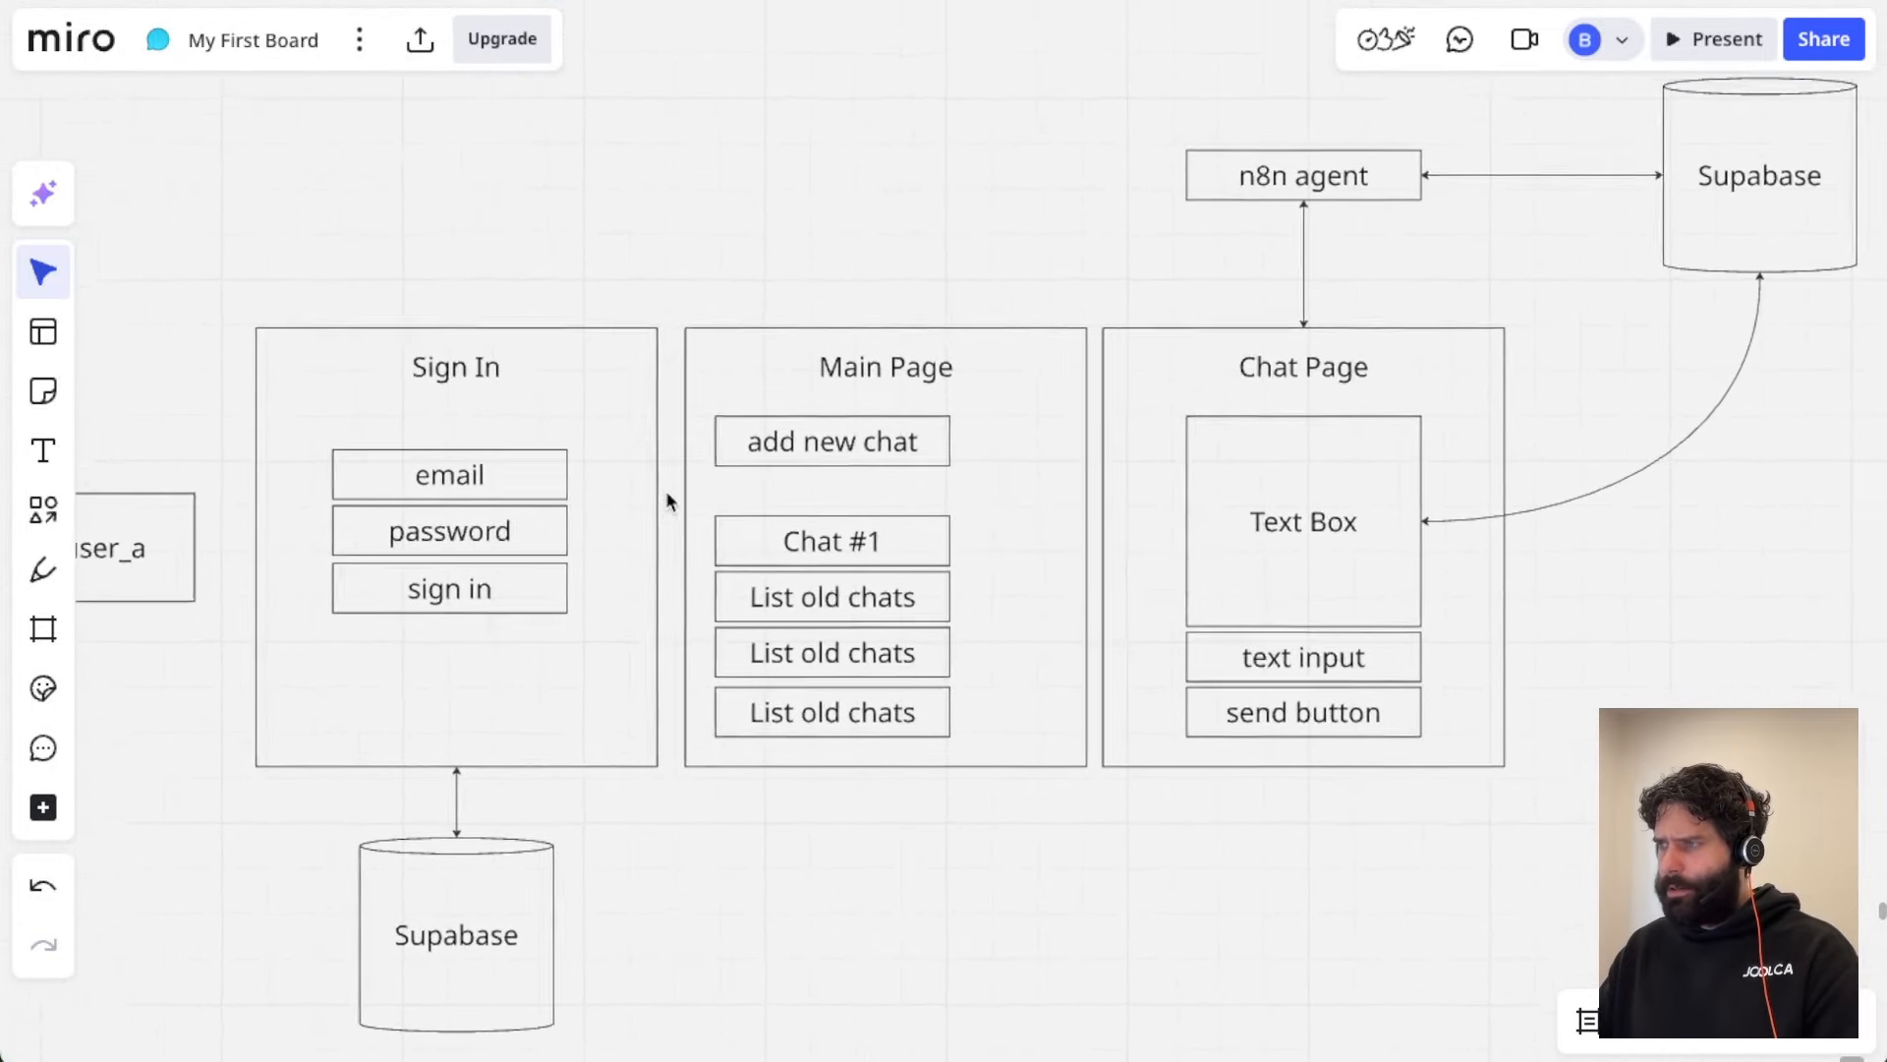
scroll(668, 501, down, 1)
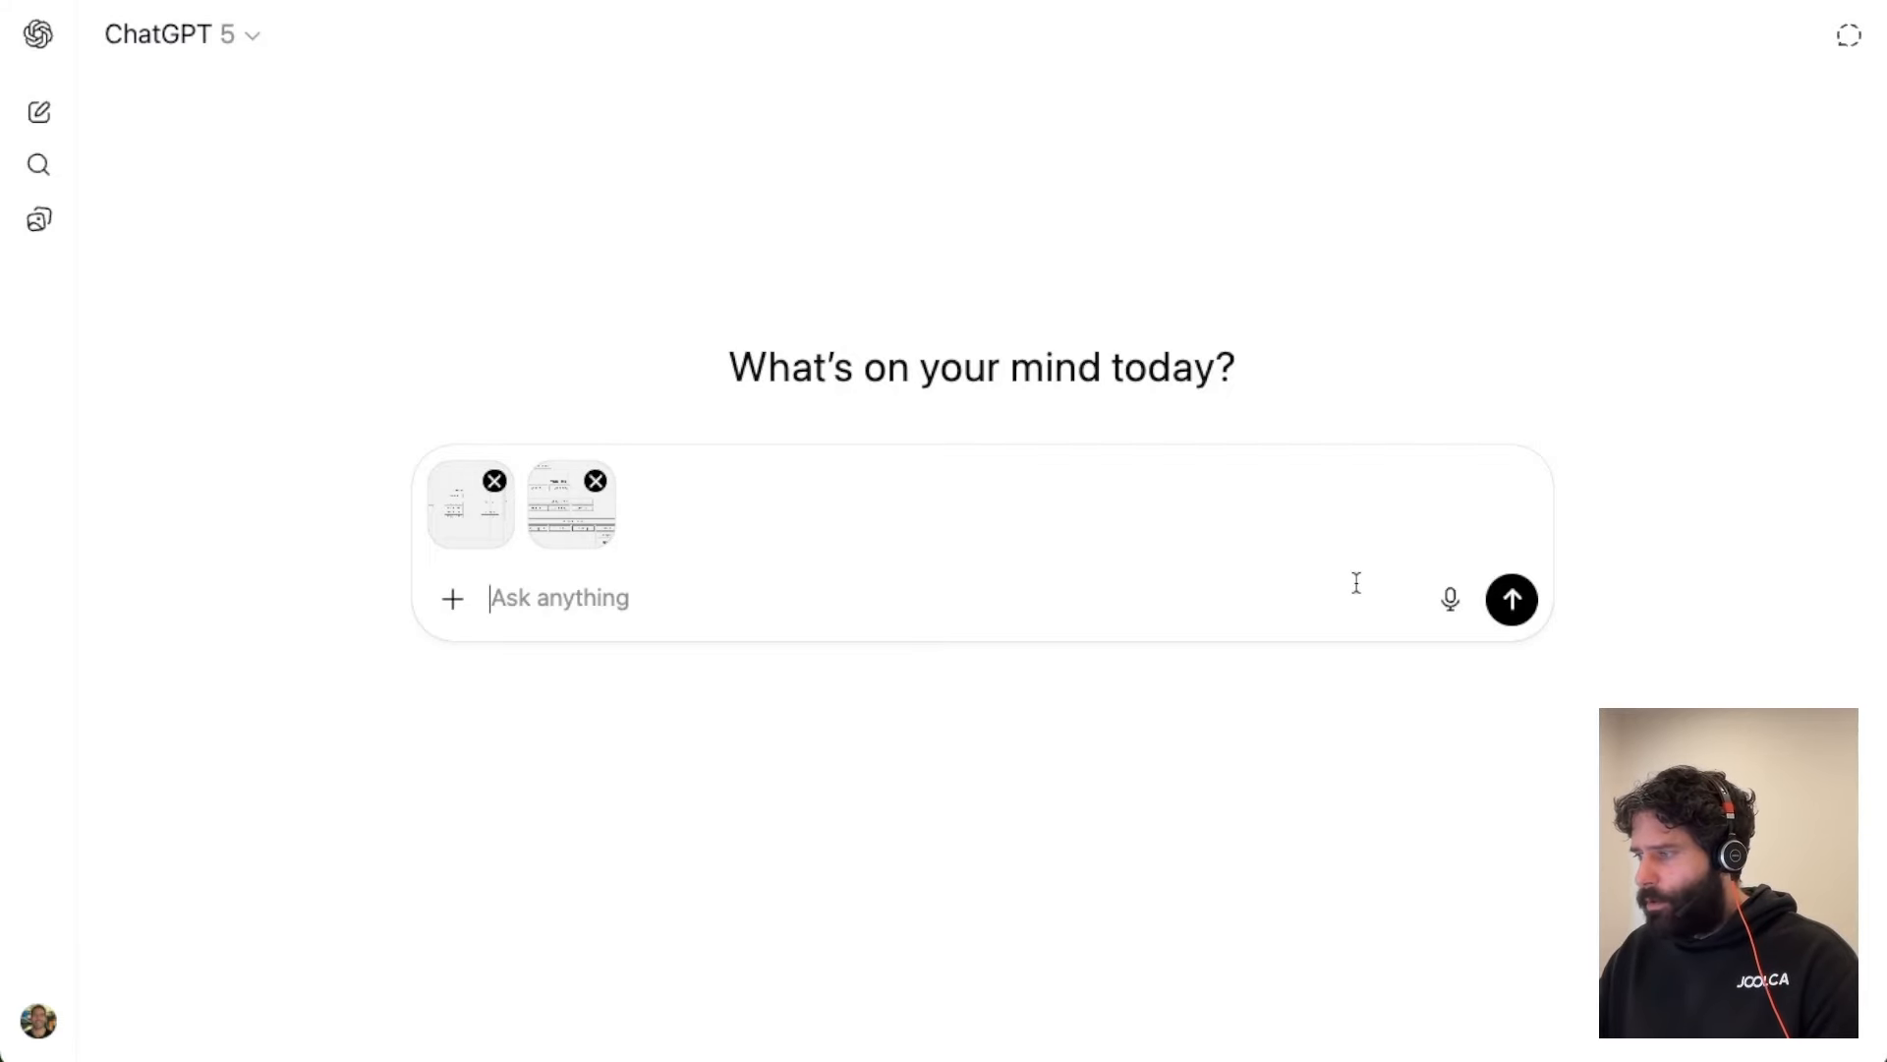
Step: Start voice dictation for the ChatGPT prompt and return to Miro to review user_a, the Sign In page and its Supabase connection
click(1450, 600)
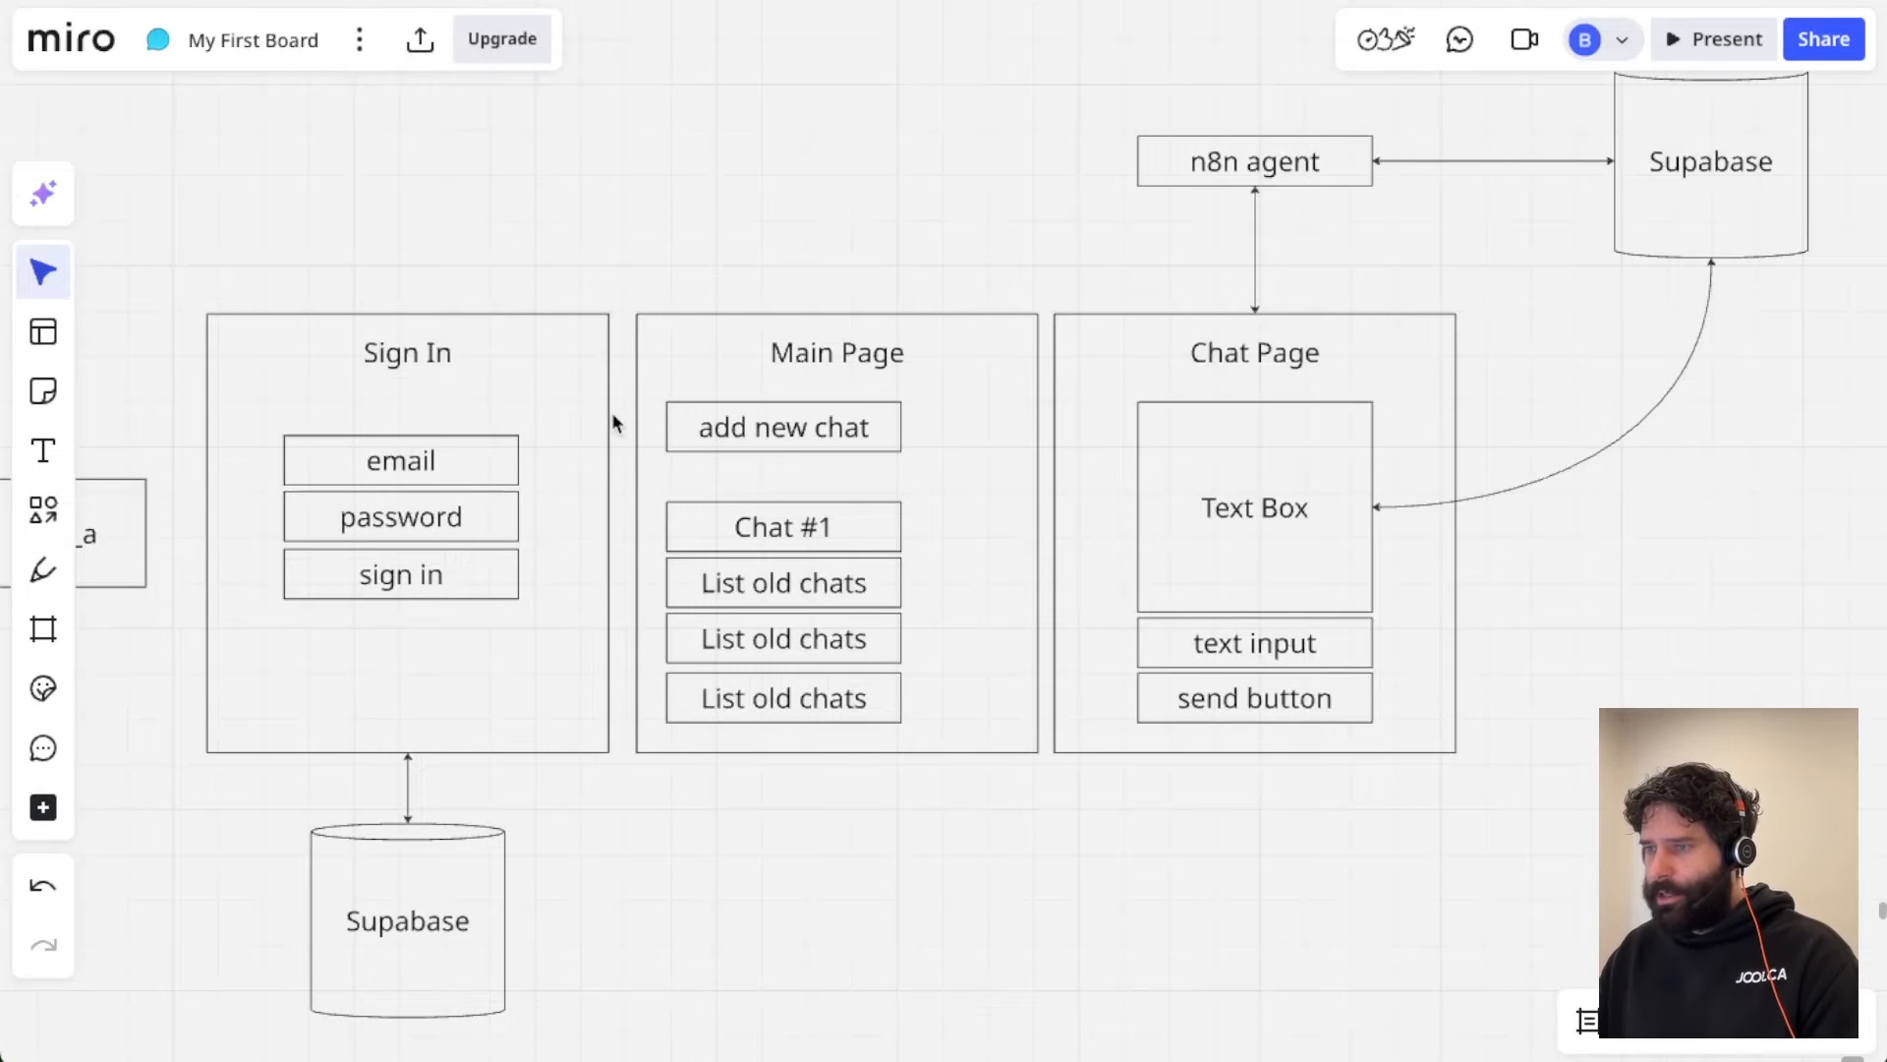
scroll(614, 421, left, 5)
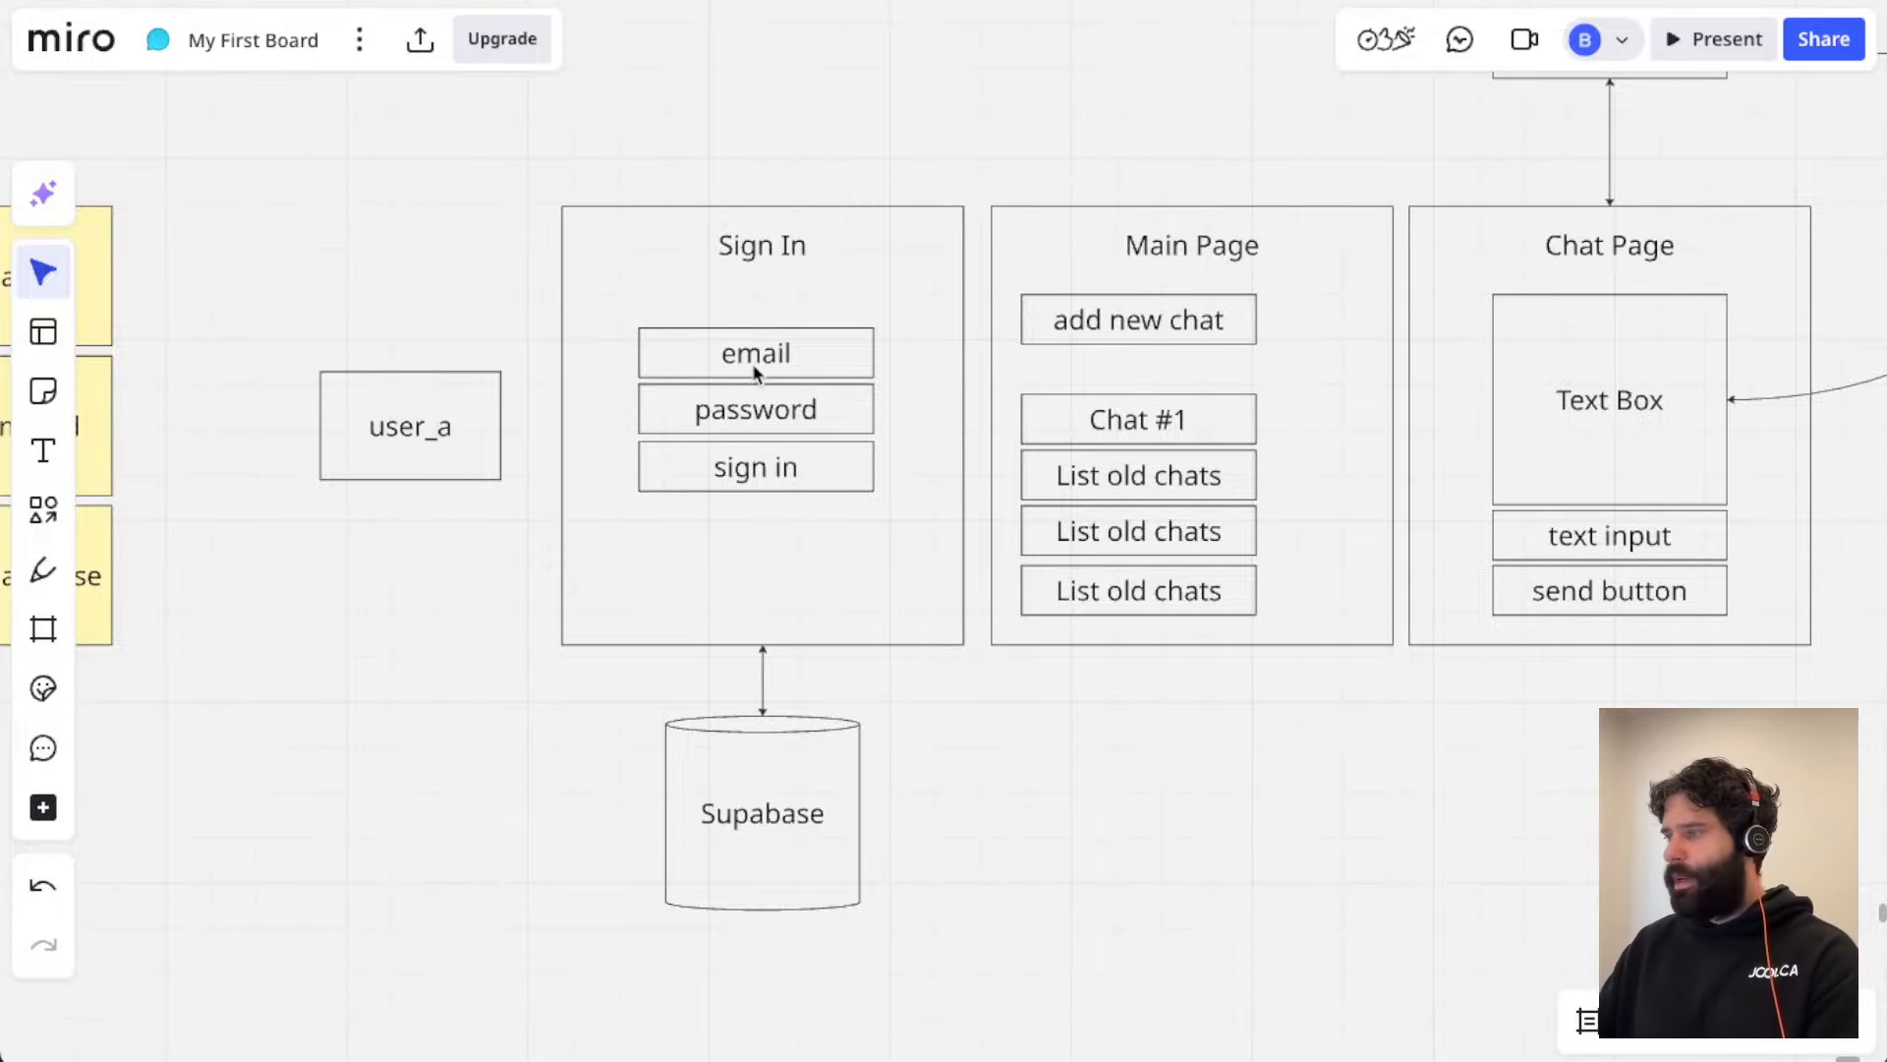
scroll(757, 374, up, 5)
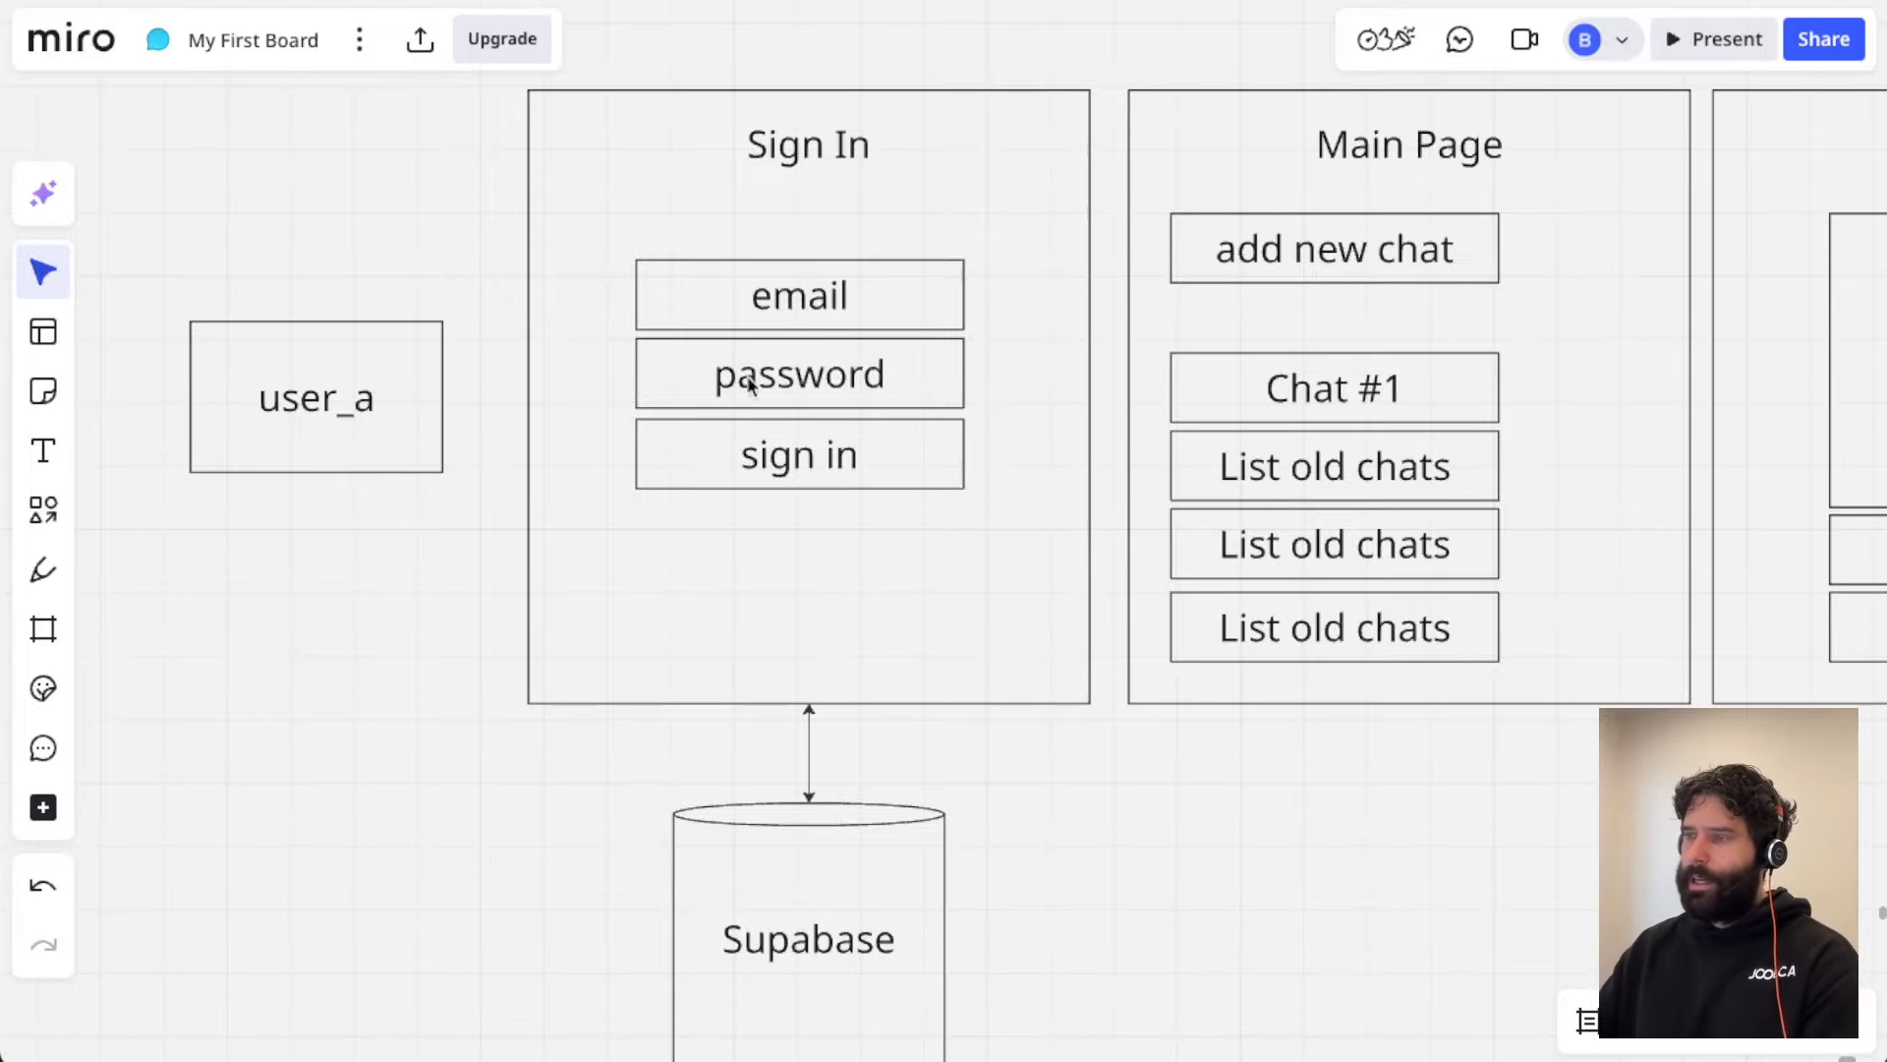
scroll(716, 492, down, 2)
scroll(716, 491, right, 2)
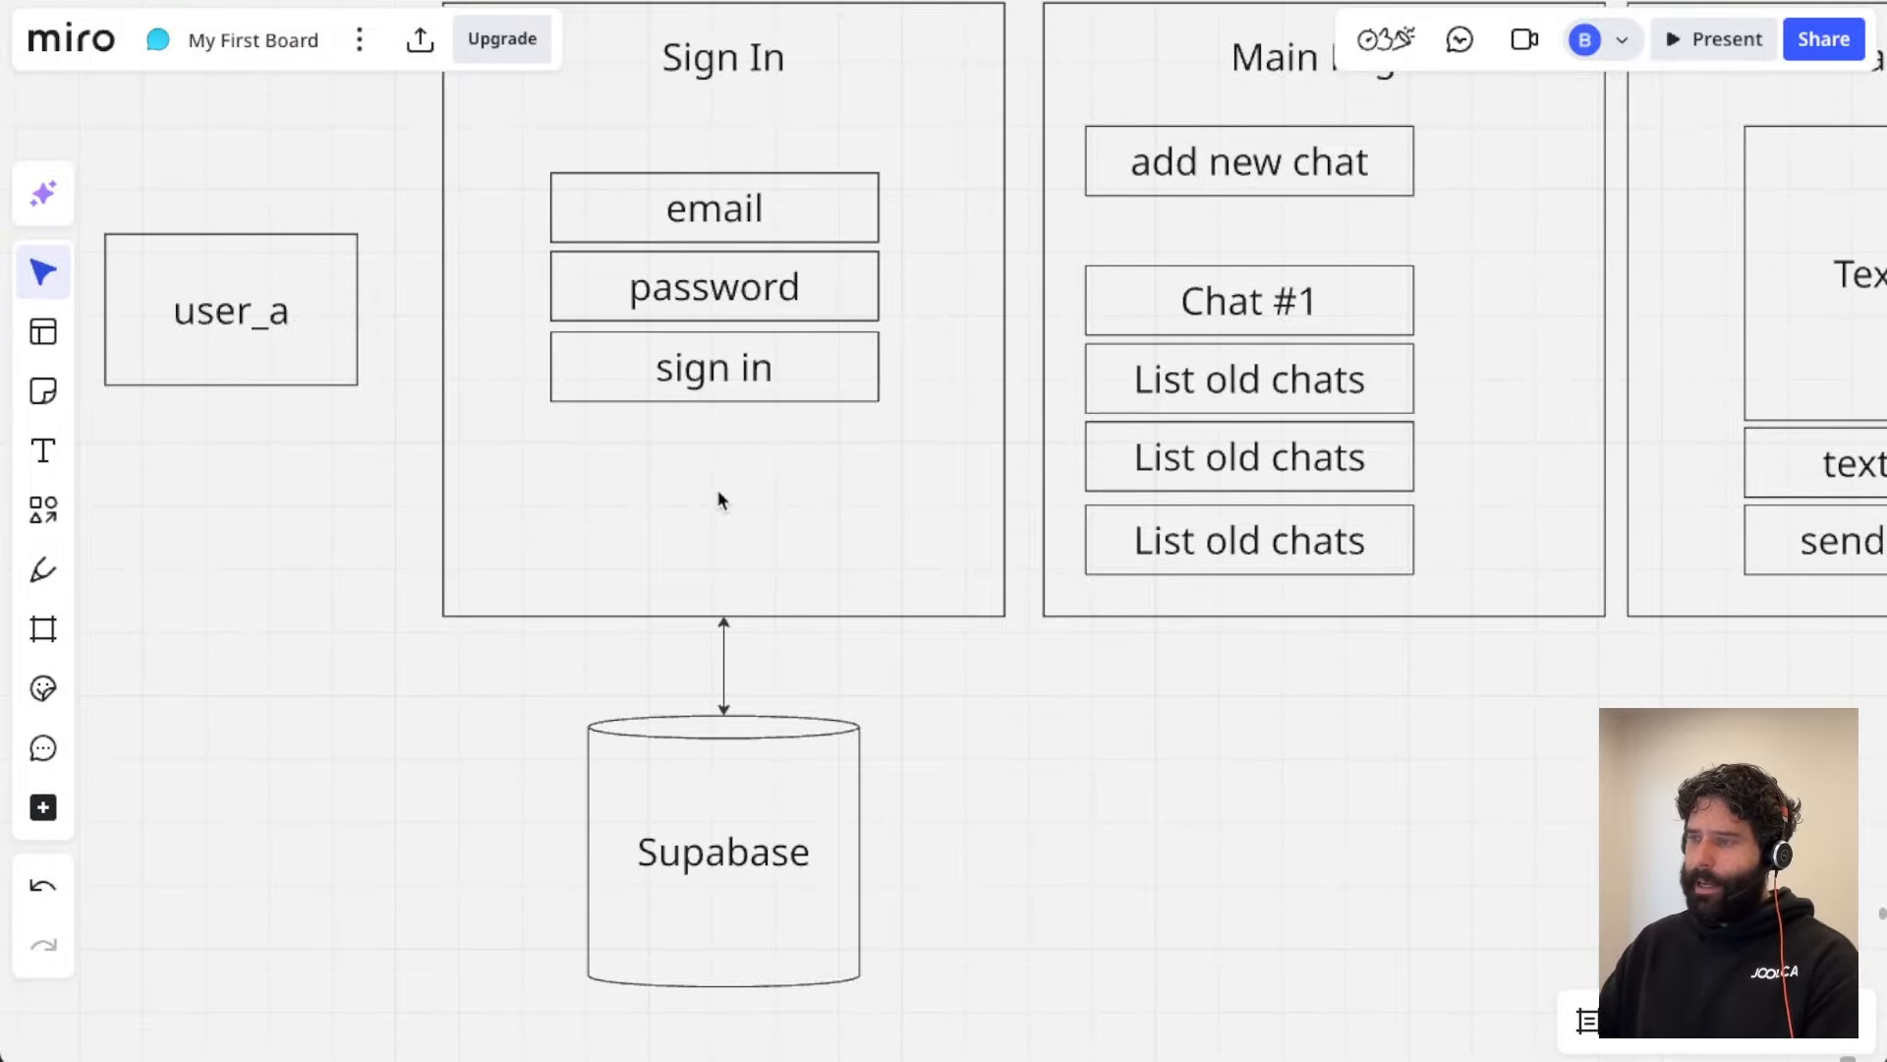
Step: Examine the Main Page's chat options, the Chat Page's message controls, and the links between the n8n agent, Text Box and Supabase
scroll(889, 560, down, 2)
scroll(934, 575, right, 3)
scroll(934, 575, up, 1)
scroll(956, 582, right, 2)
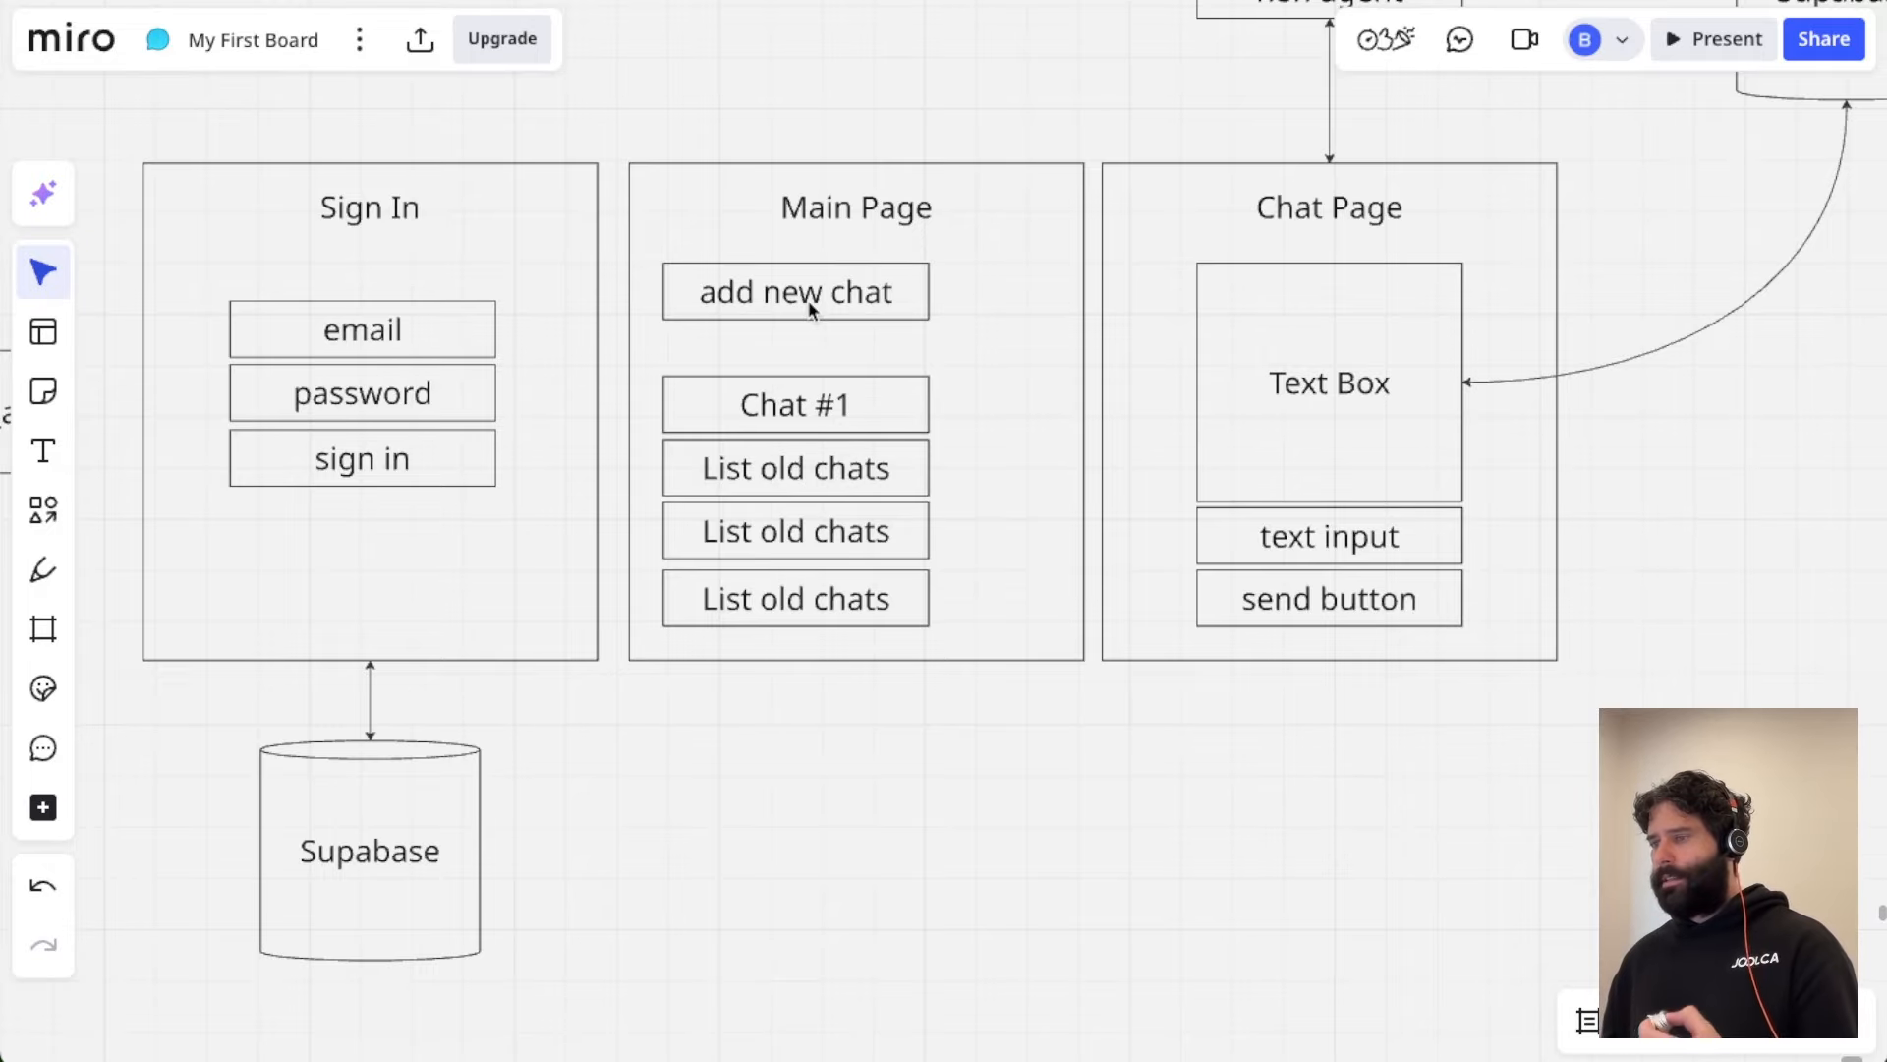
scroll(875, 308, right, 8)
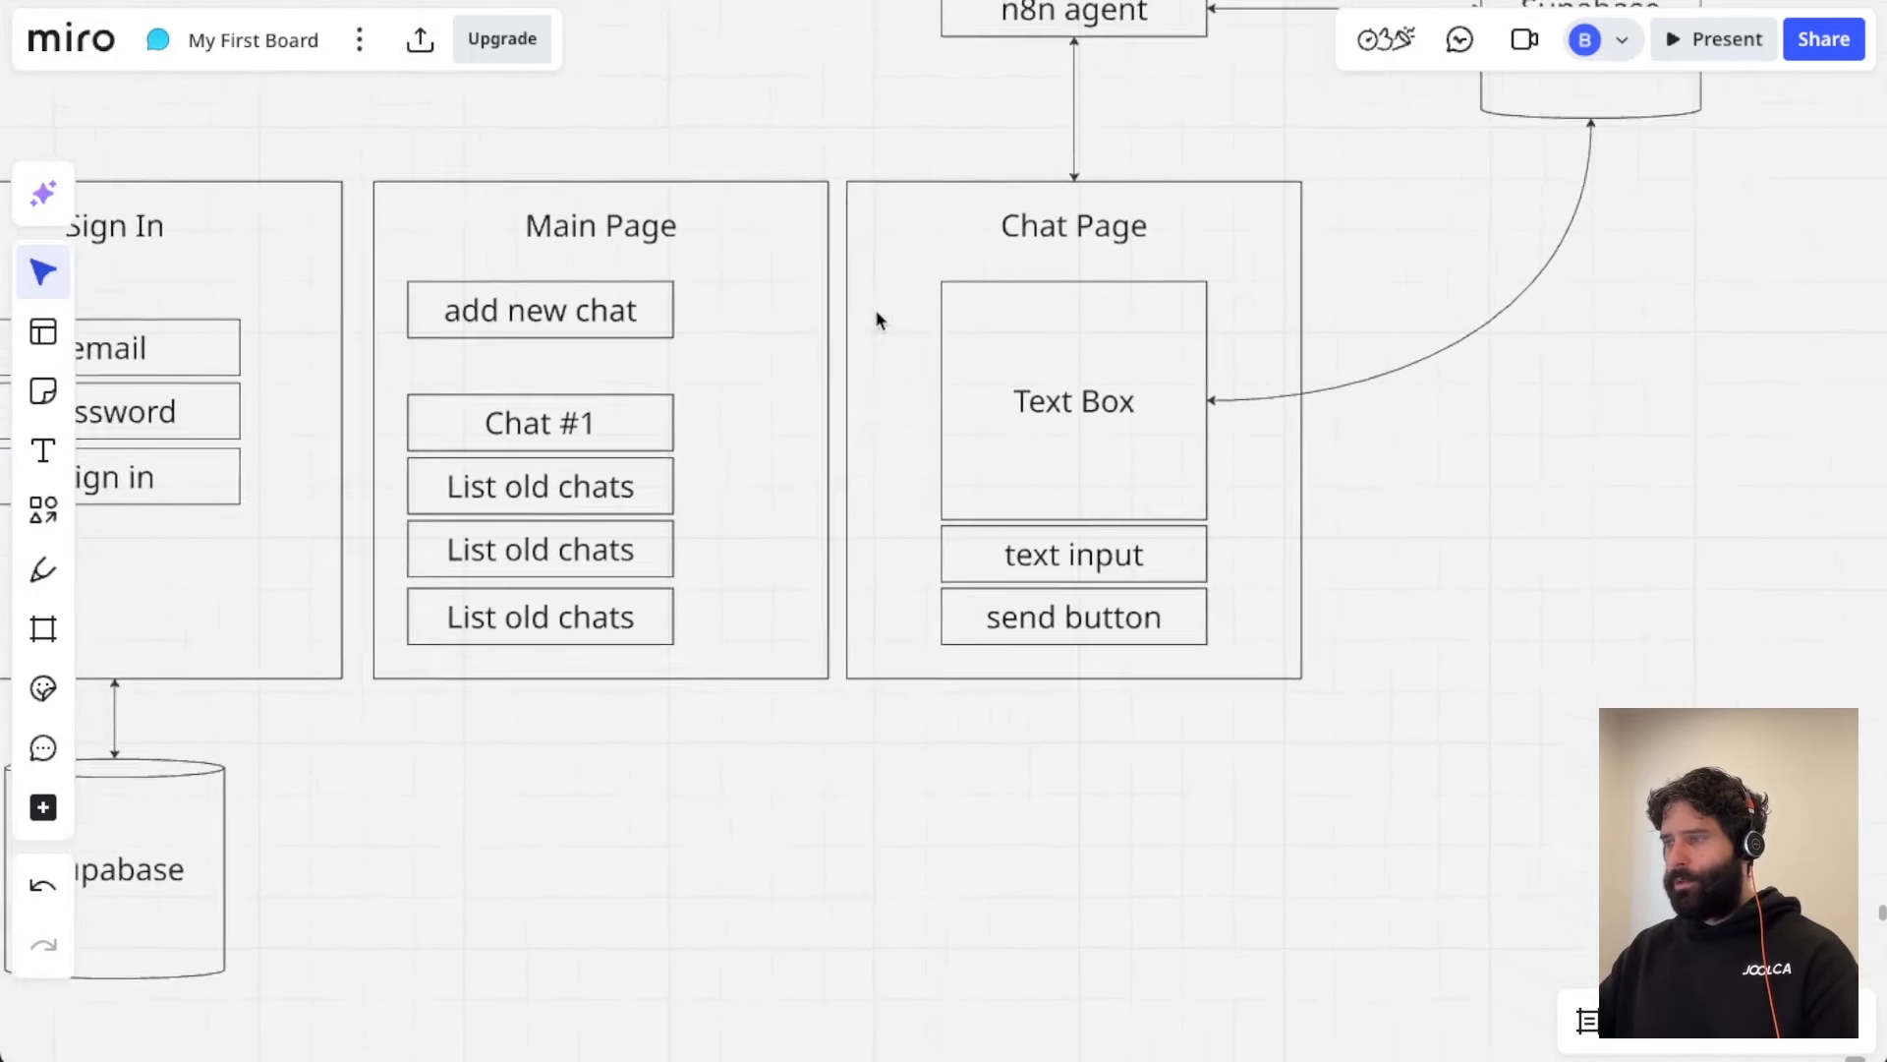
scroll(1066, 345, up, 3)
scroll(1067, 344, right, 2)
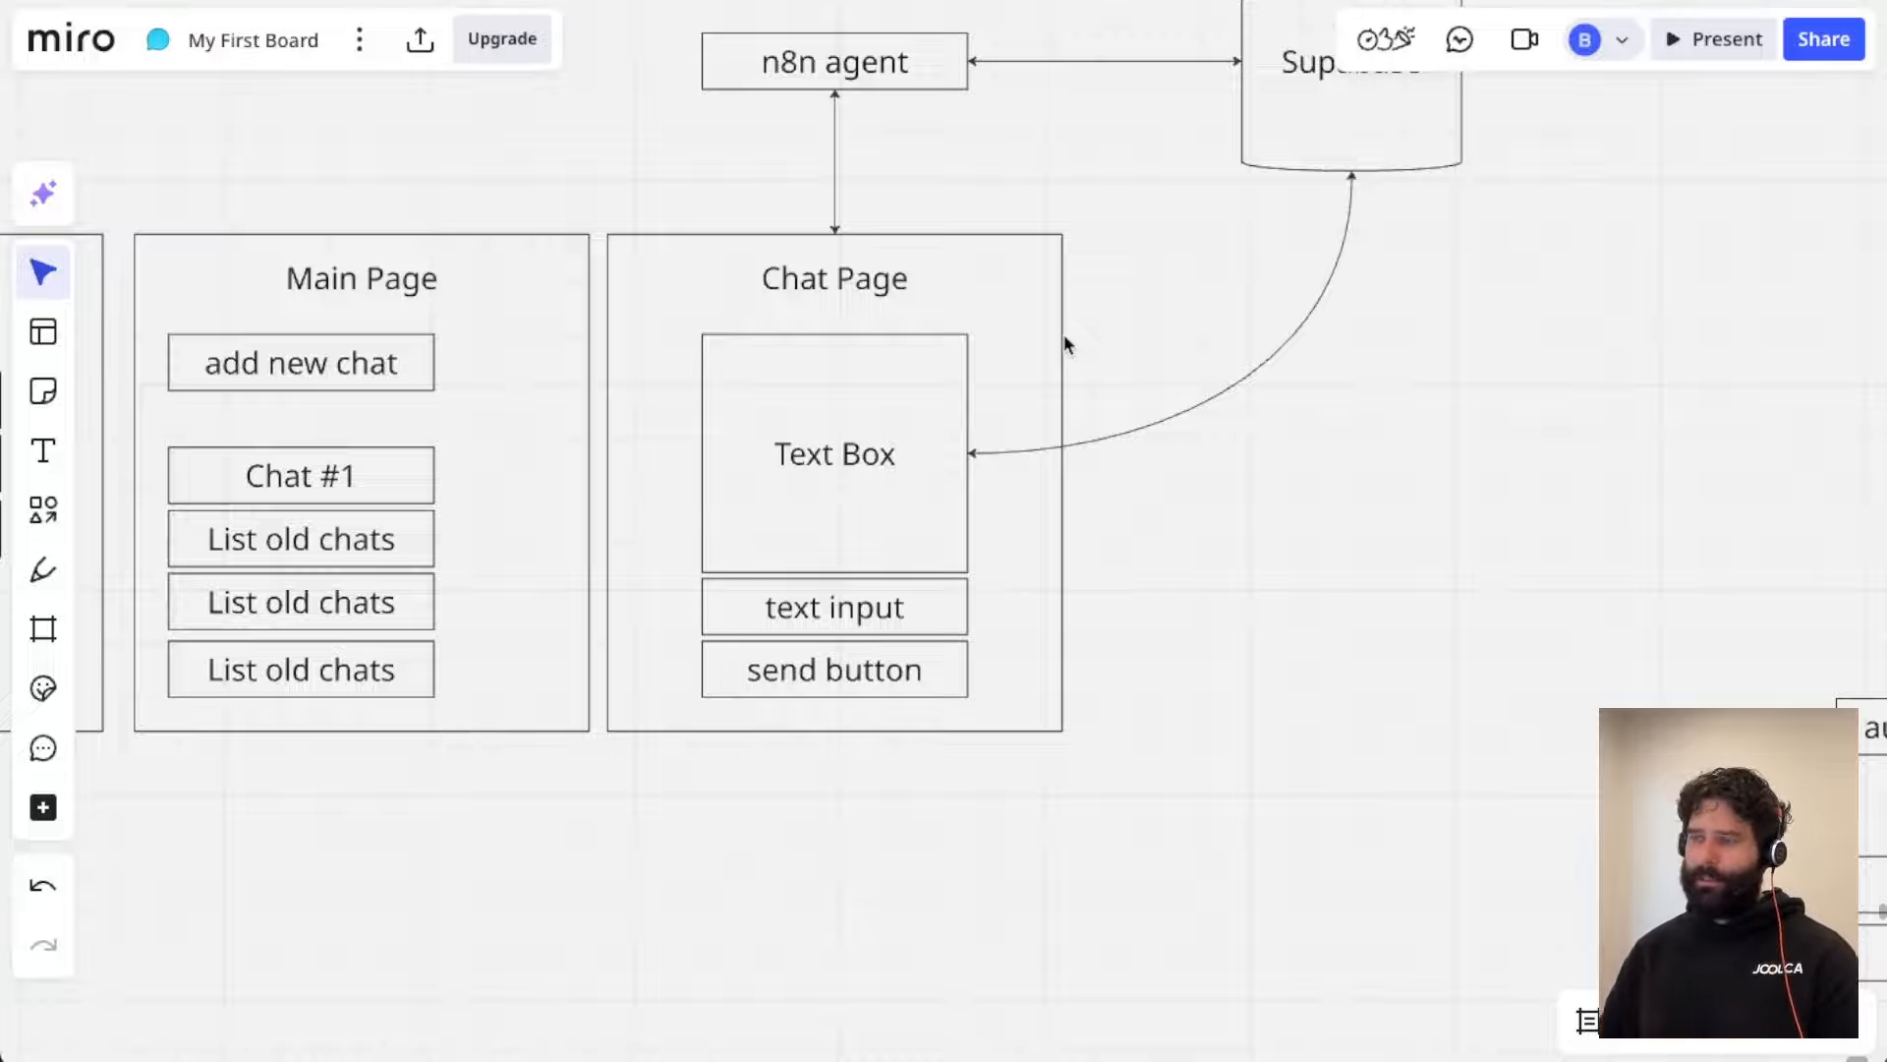
scroll(790, 676, up, 5)
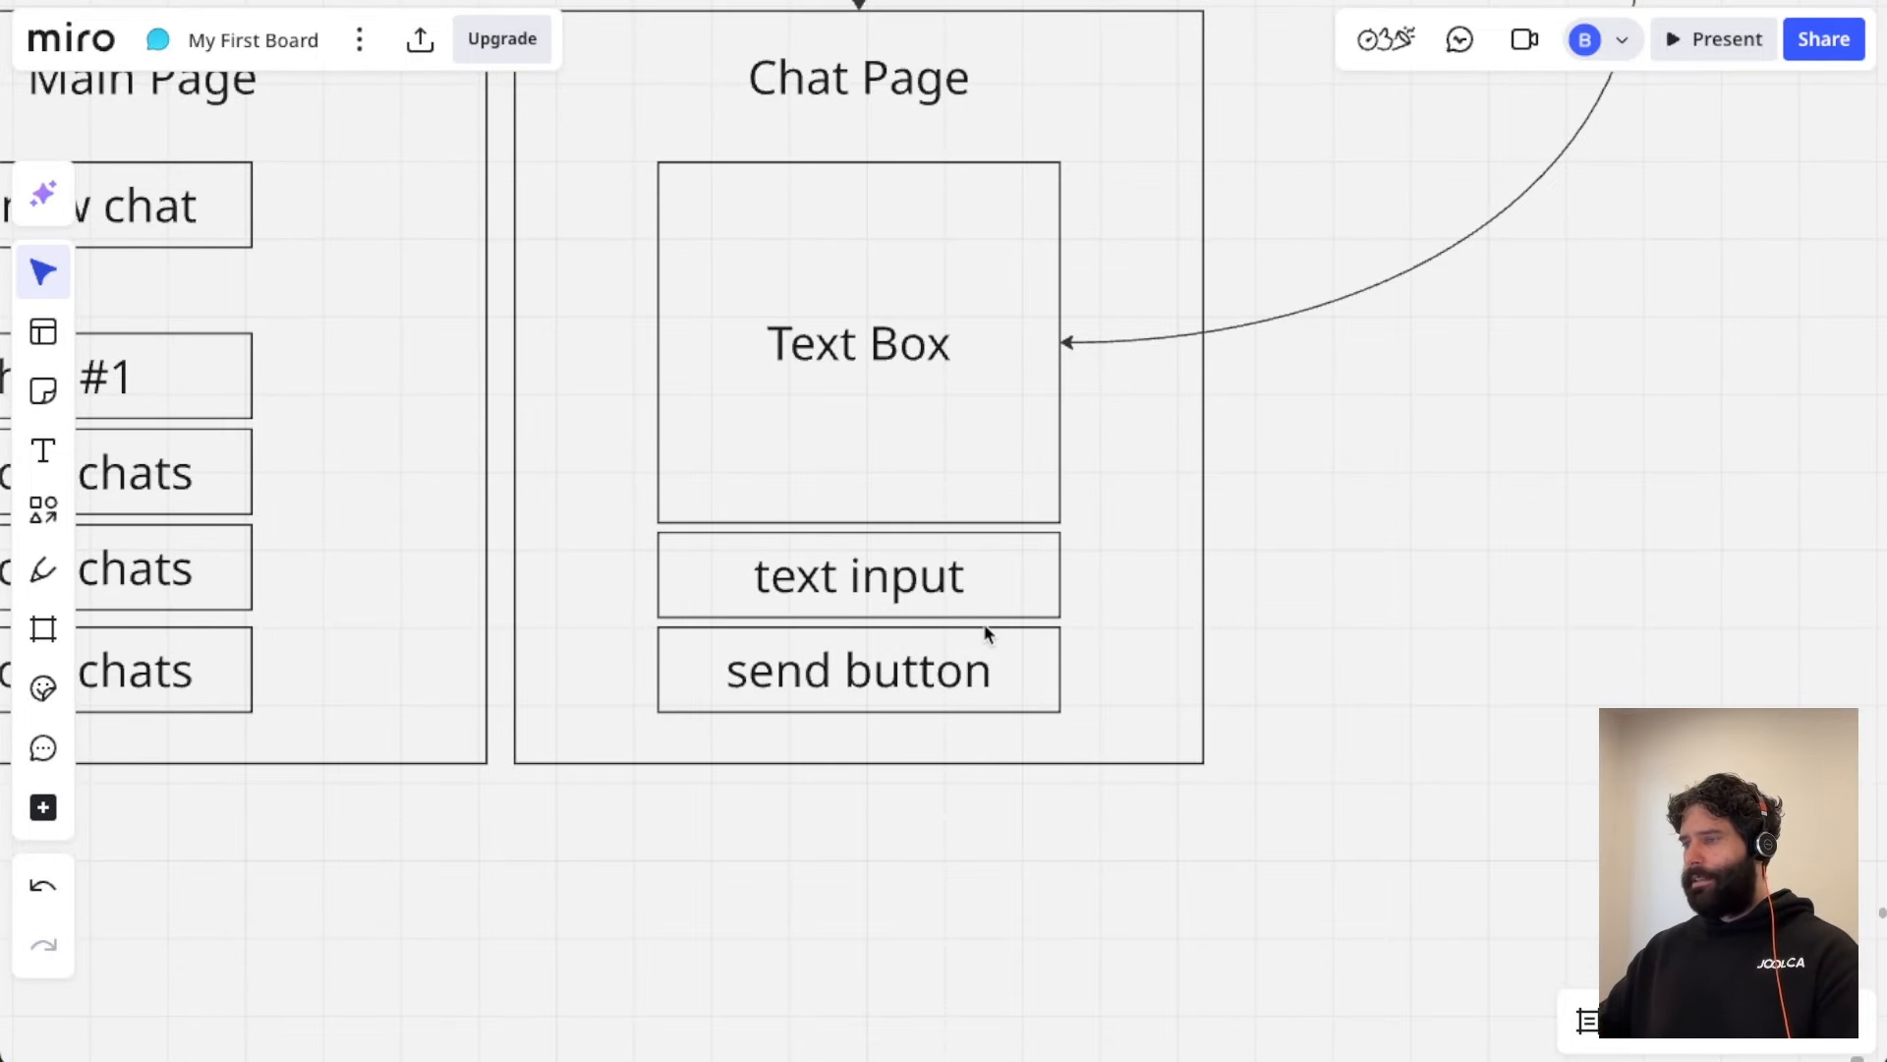
scroll(944, 541, up, 5)
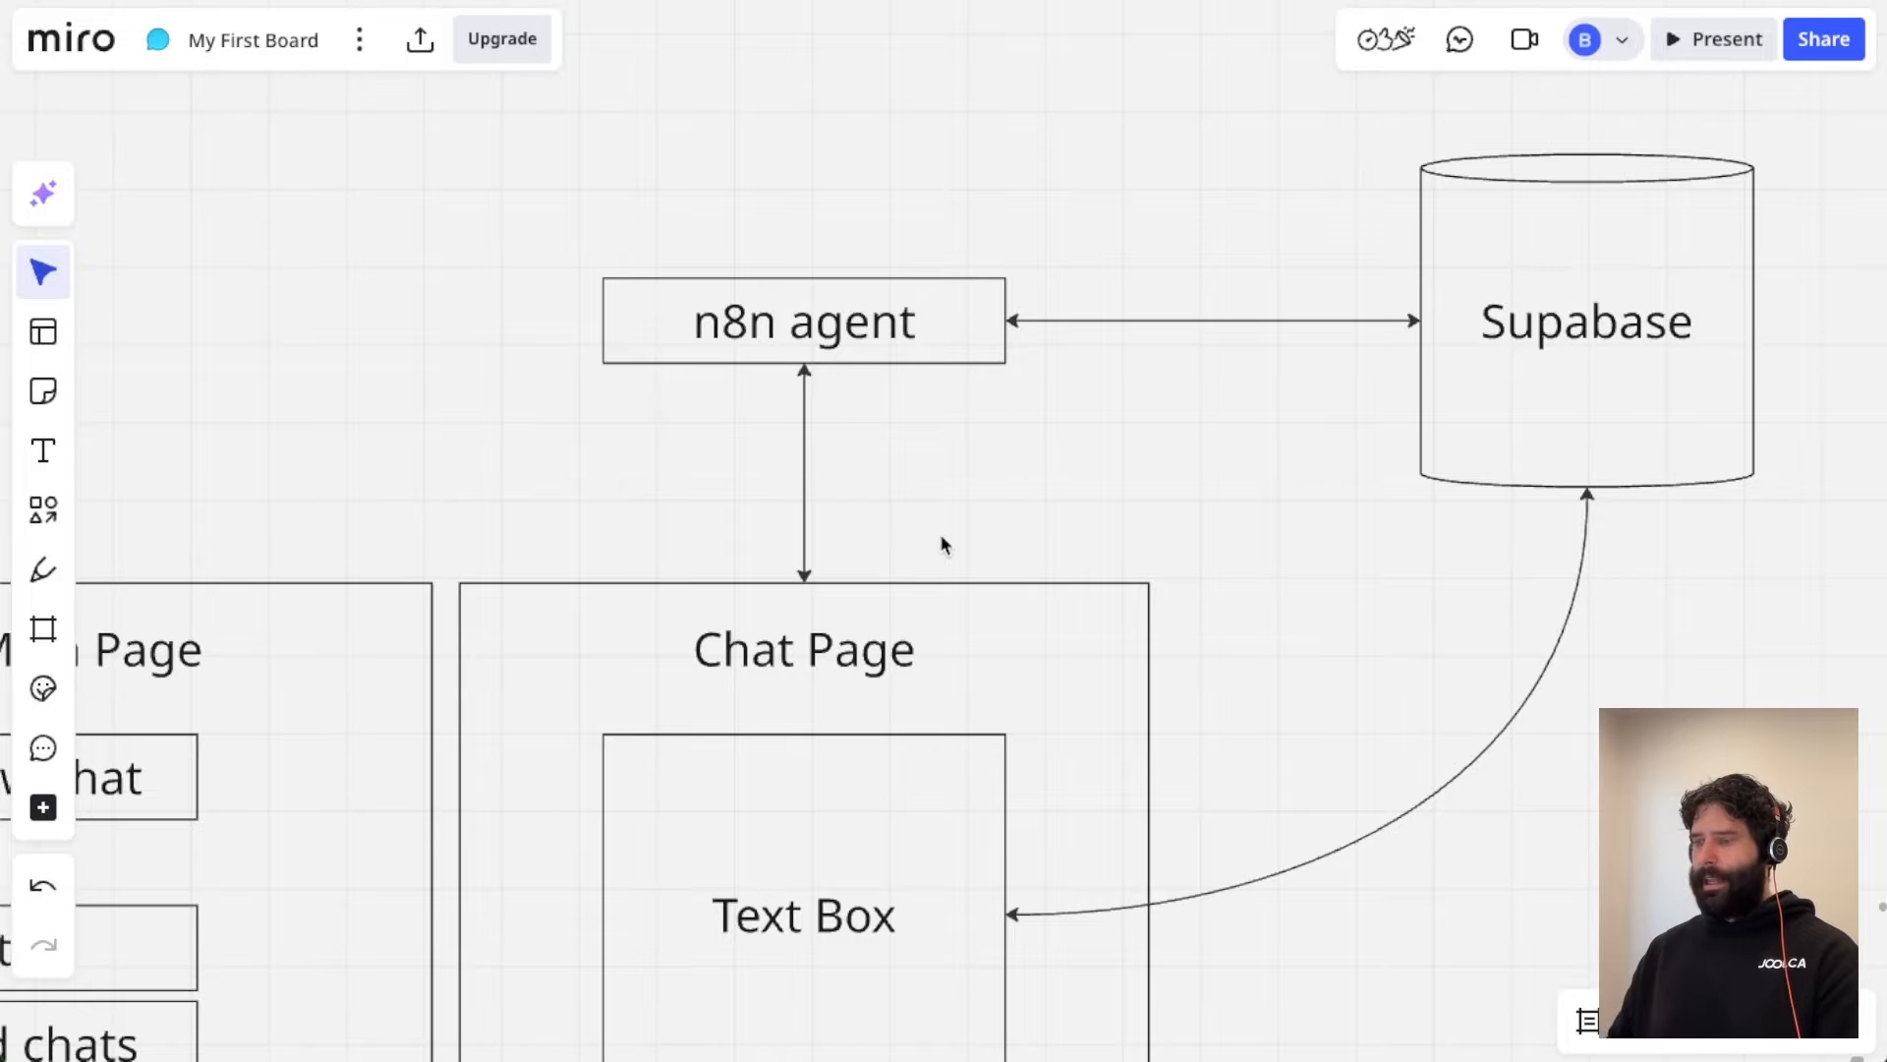
scroll(942, 544, down, 2)
scroll(942, 544, up, 2)
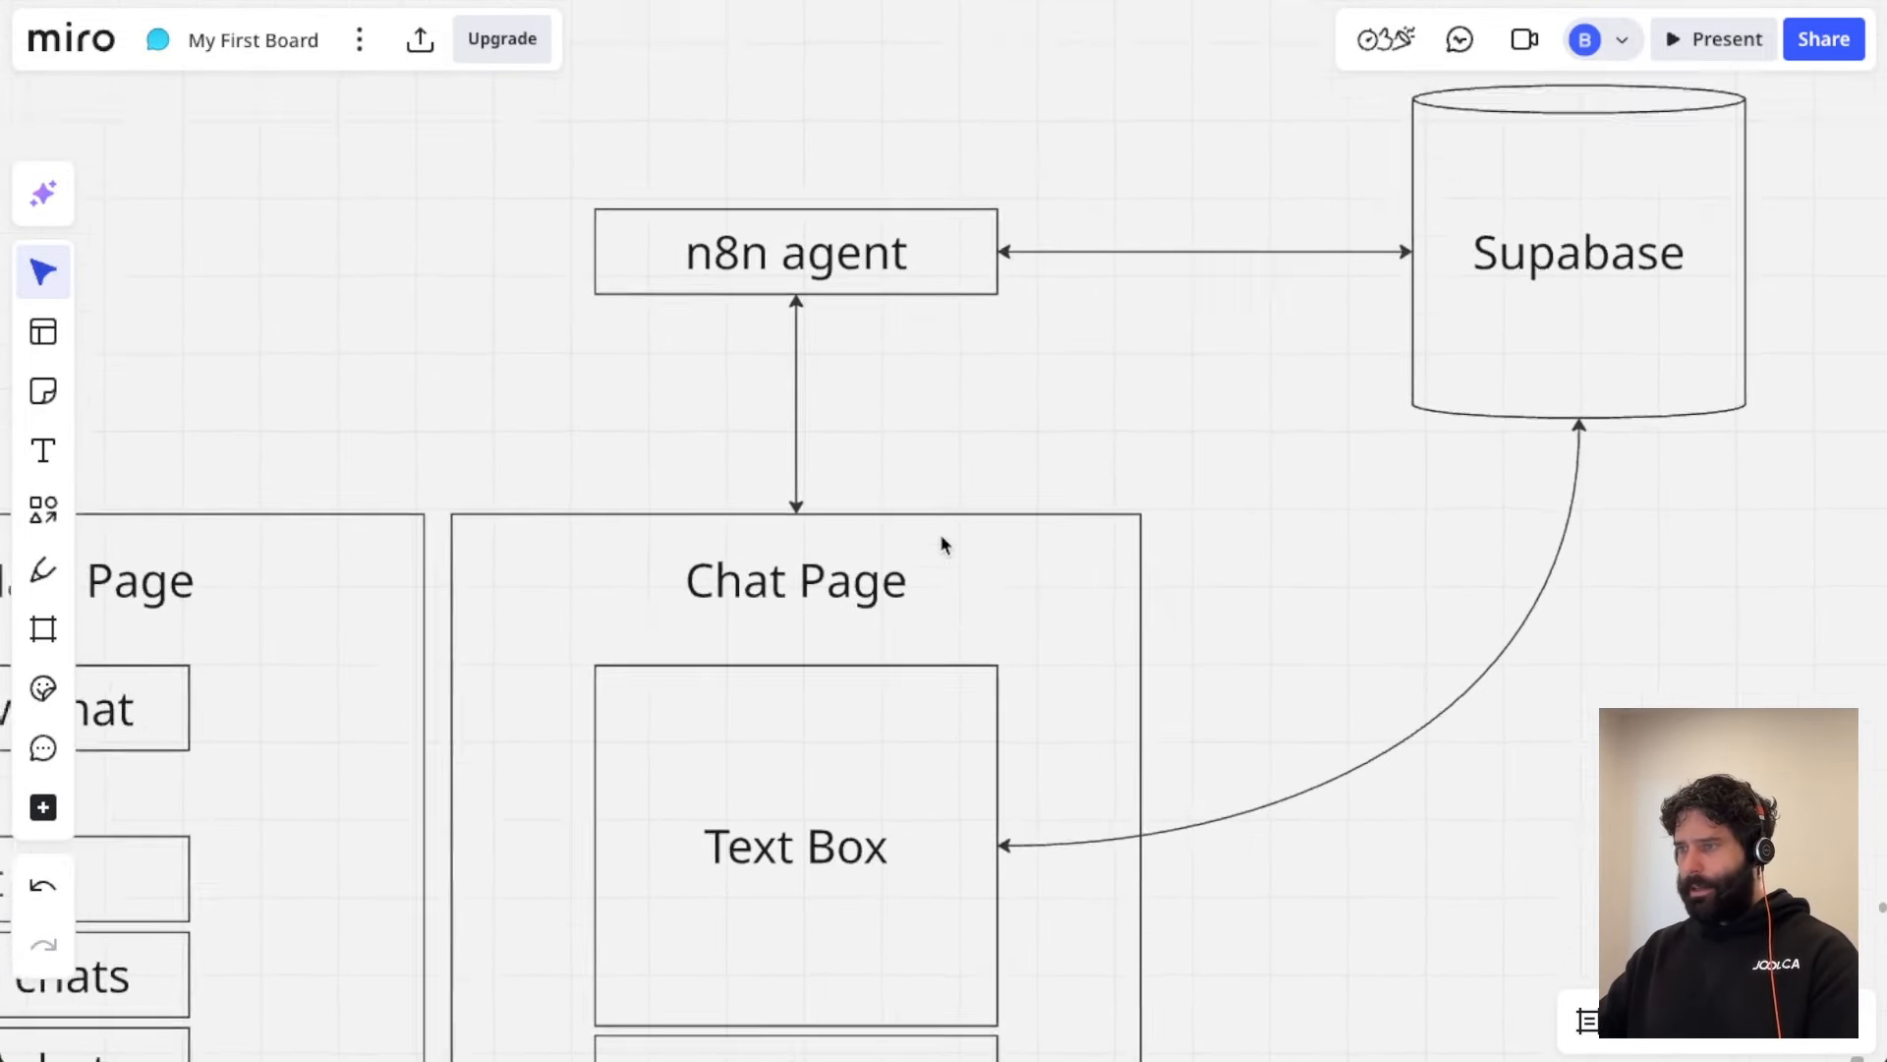